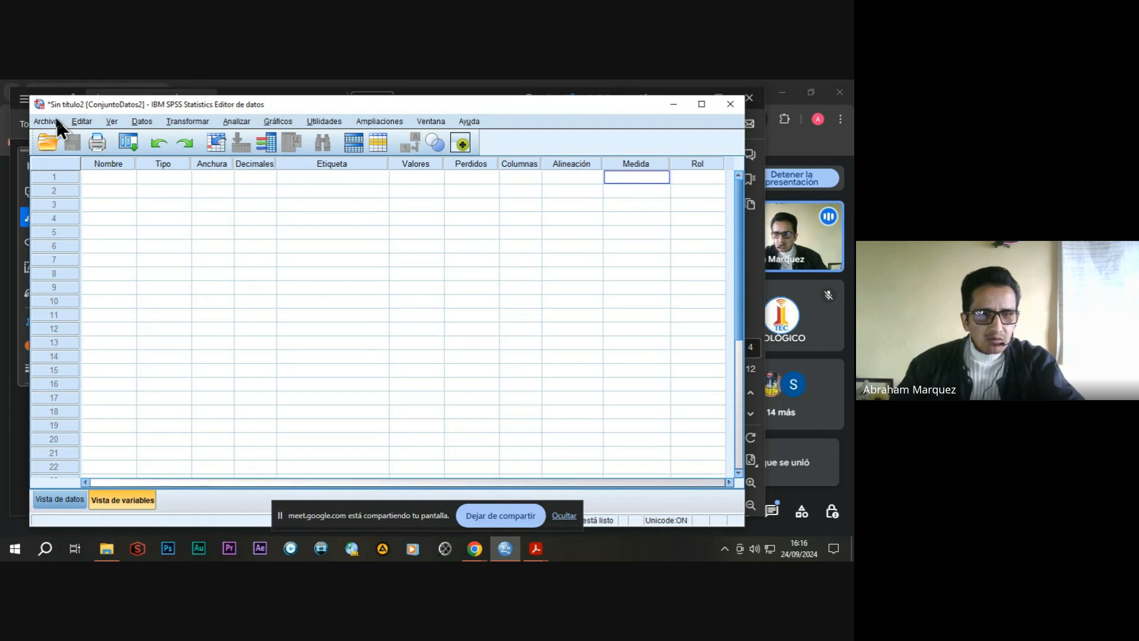
# Open the data file empresa.sav from the Documents folder.
pyautogui.click(49, 120)
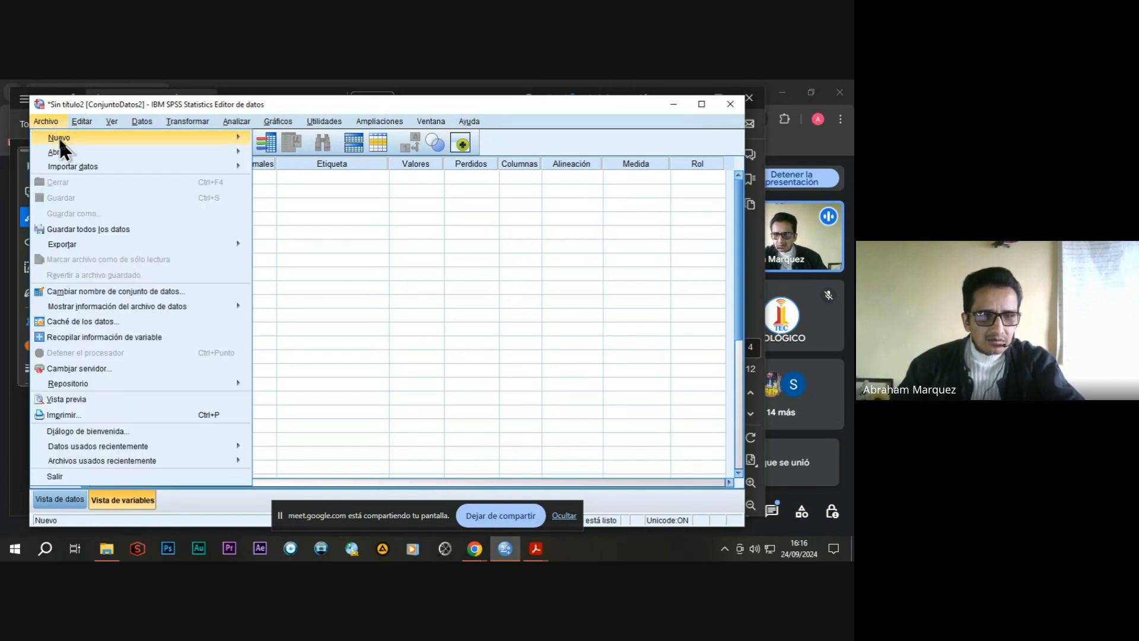
pyautogui.moveTo(65, 151)
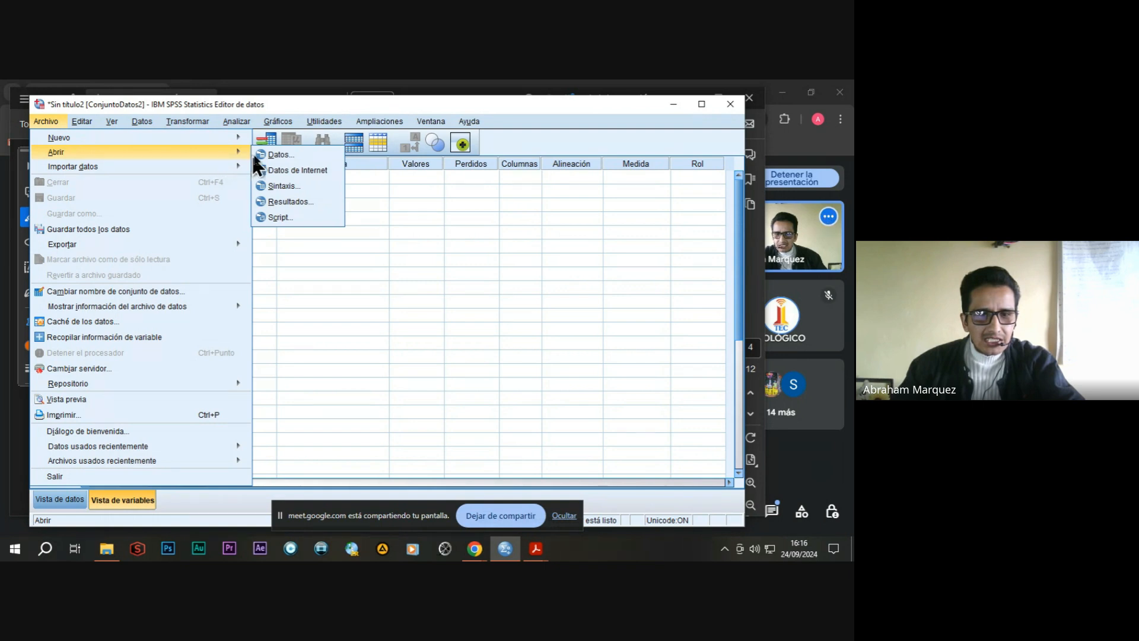
pyautogui.click(276, 155)
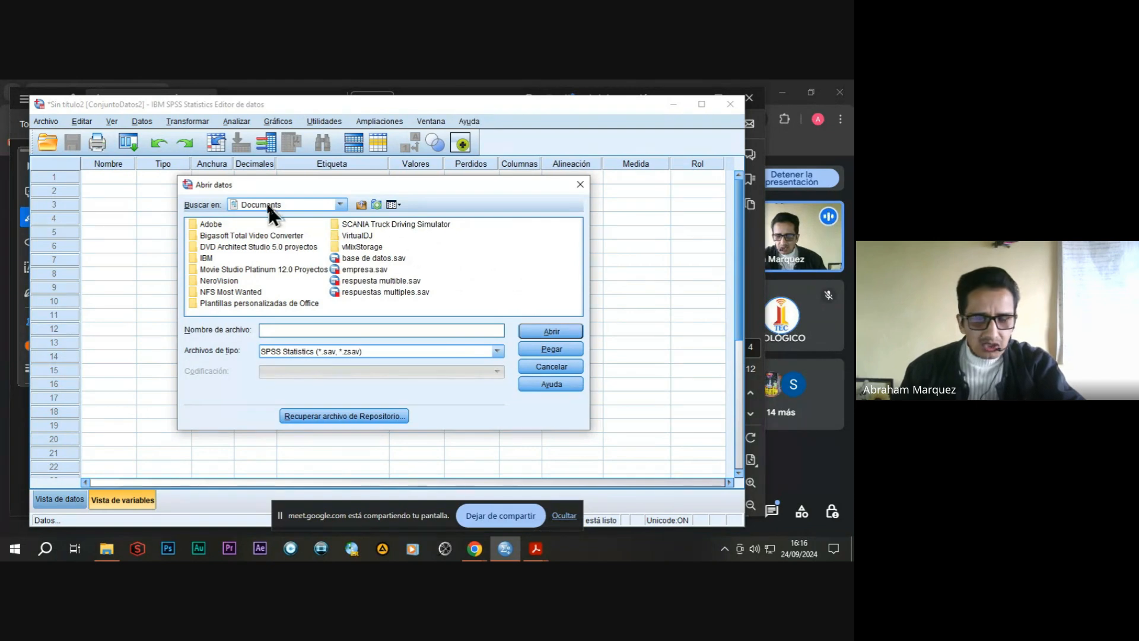
pyautogui.click(374, 272)
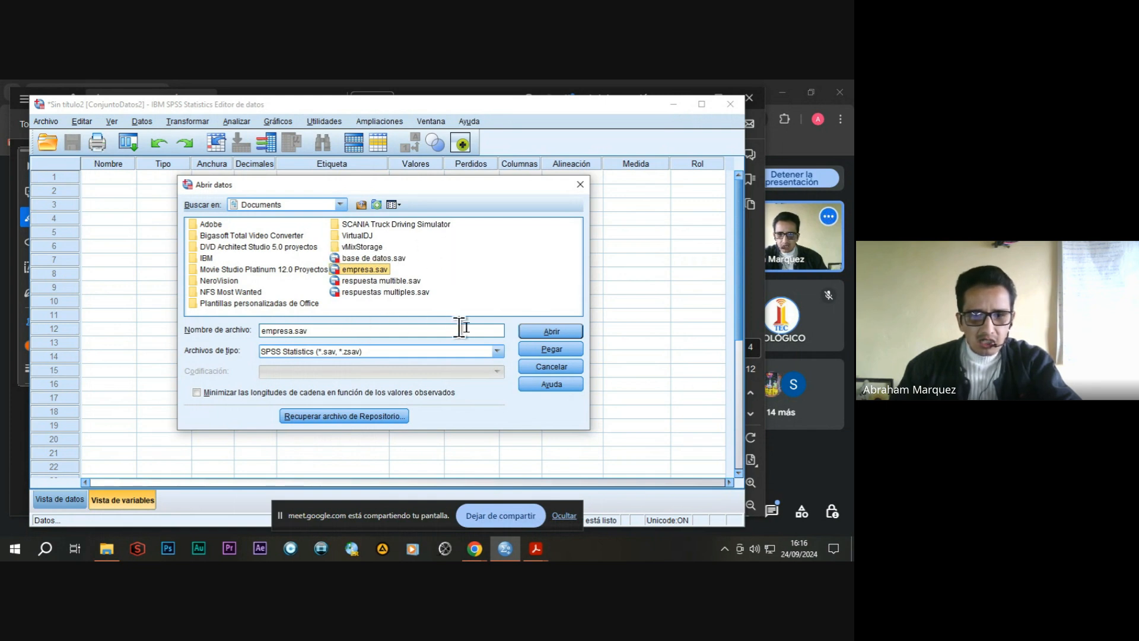
pyautogui.click(551, 331)
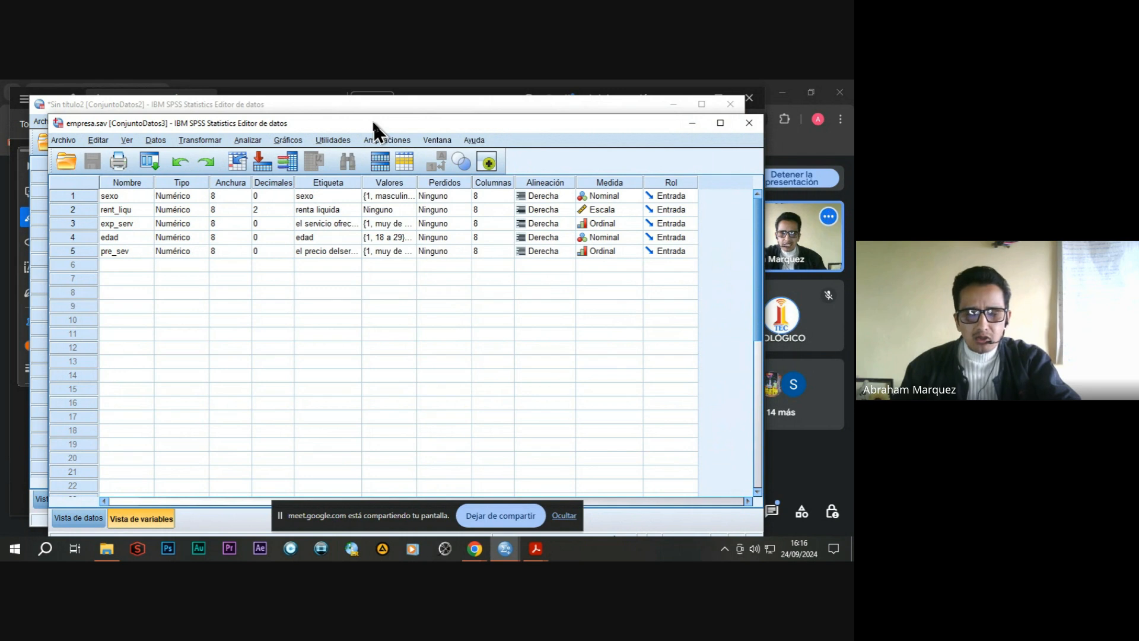
pyautogui.click(564, 516)
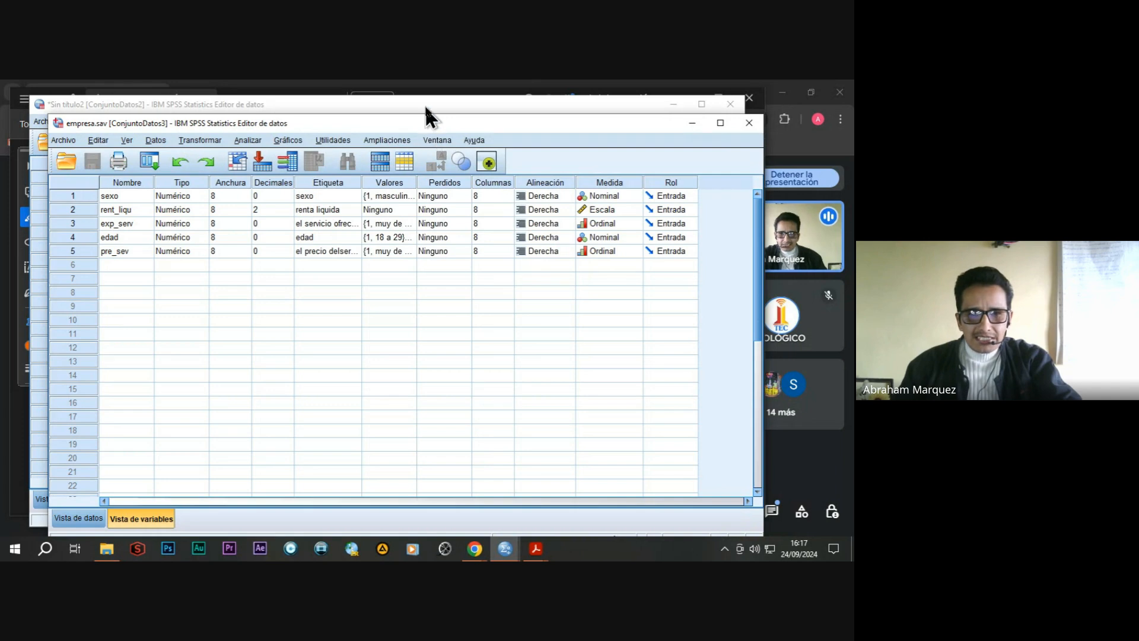
# Close the empty untitled dataset window without saving it.
pyautogui.click(425, 105)
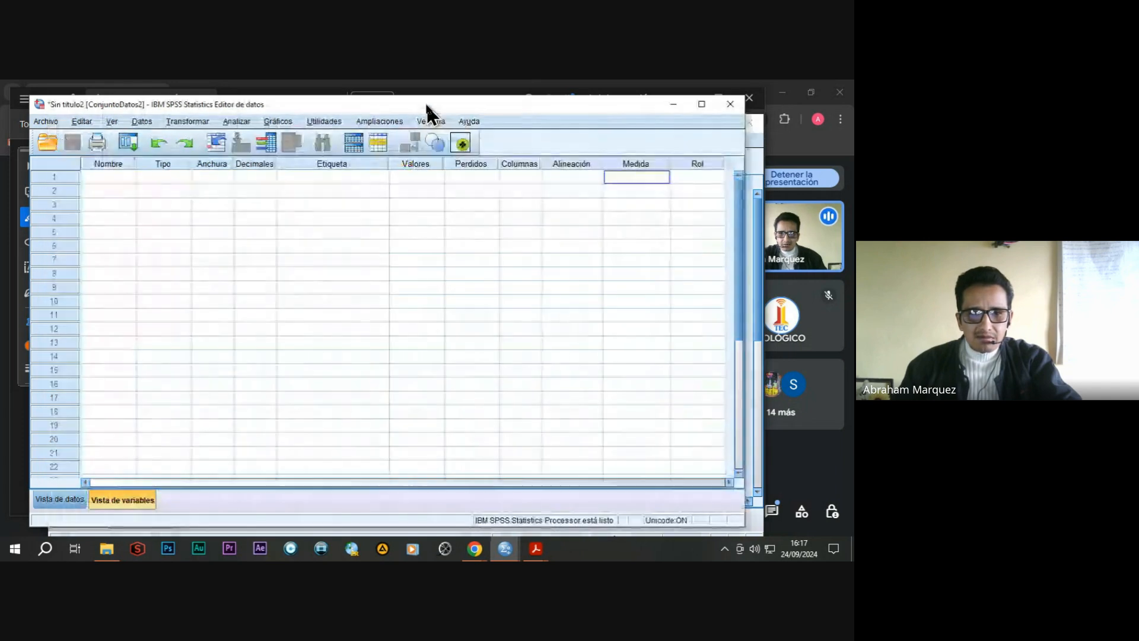
pyautogui.click(732, 105)
pyautogui.click(393, 345)
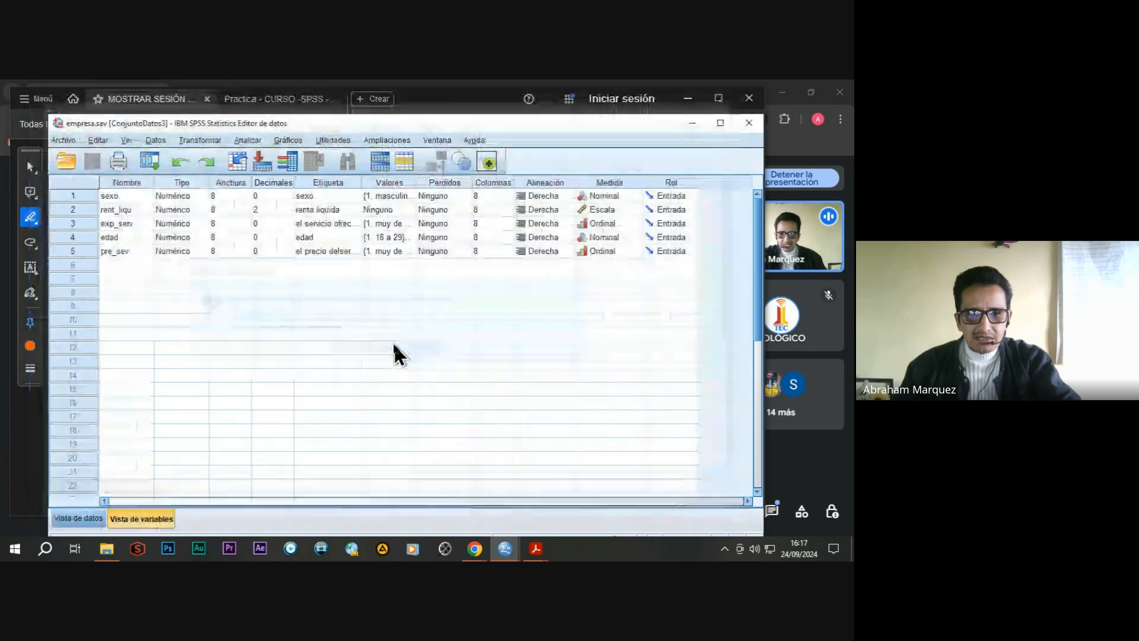
# Bring up the output viewer and close it without saving, leaving the empresa.sav editor in front.
pyautogui.moveTo(502, 552)
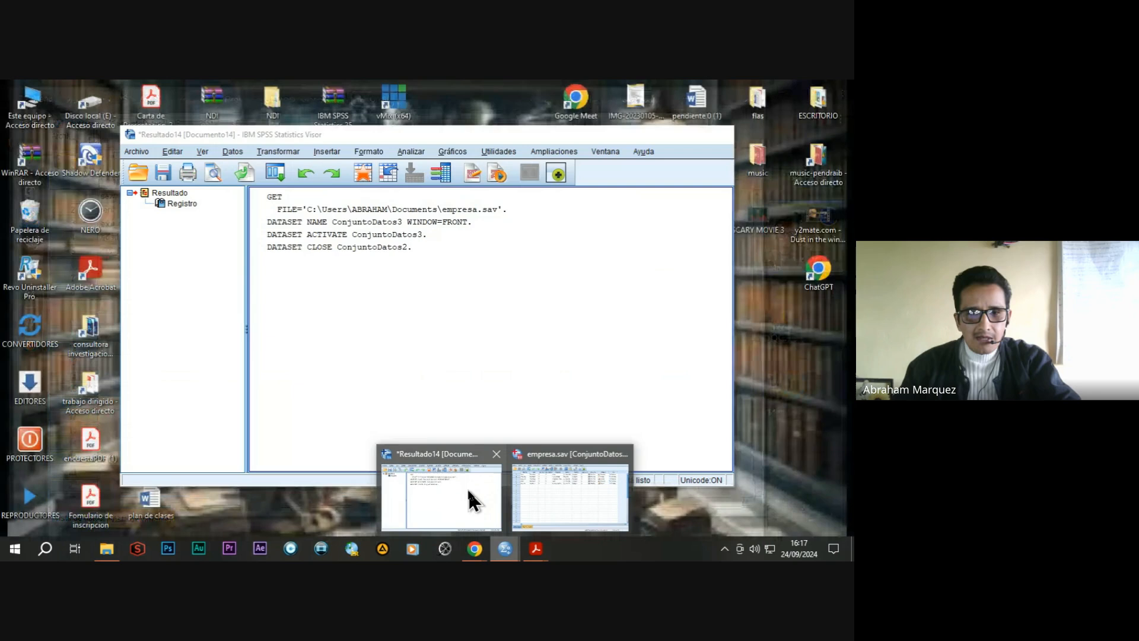
pyautogui.click(471, 501)
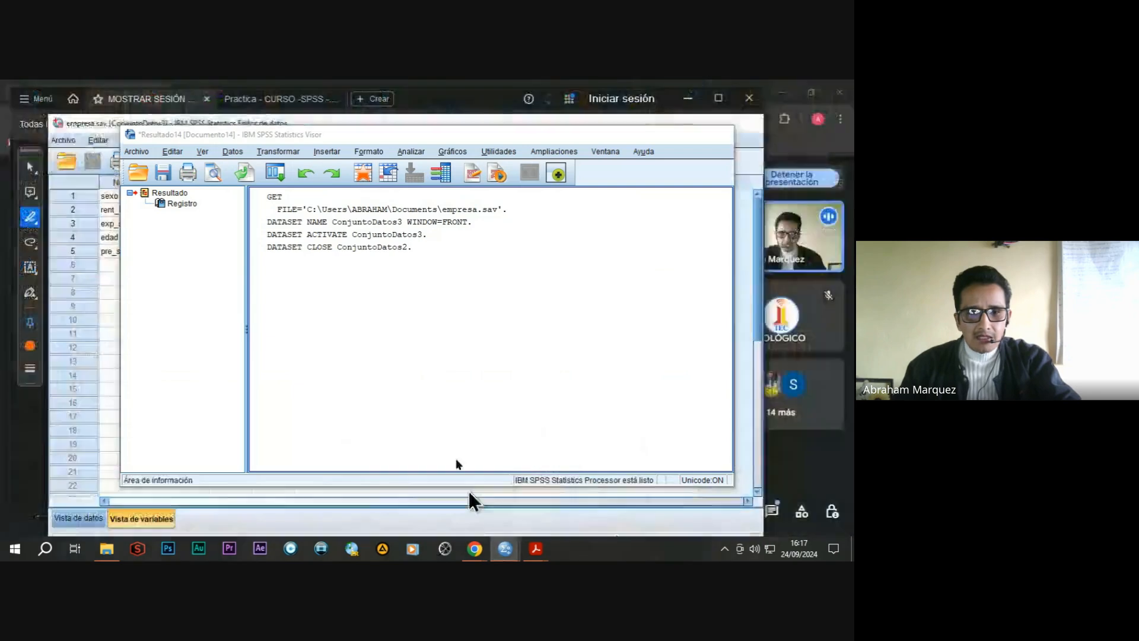
pyautogui.moveTo(430, 135); pyautogui.dragTo(380, 137)
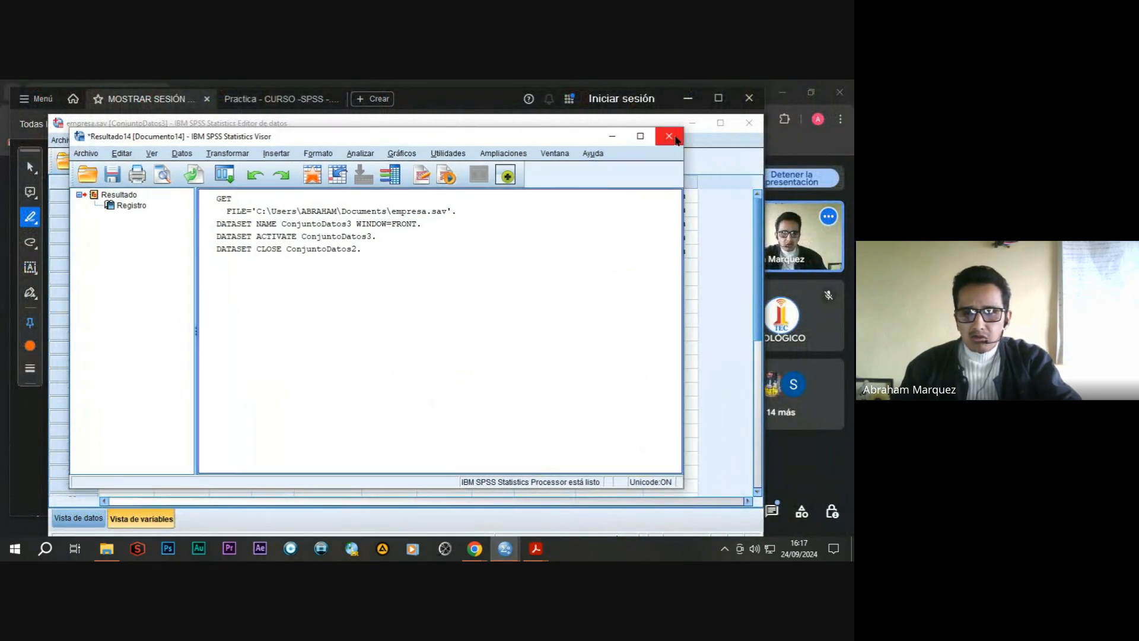
pyautogui.click(670, 137)
pyautogui.click(376, 334)
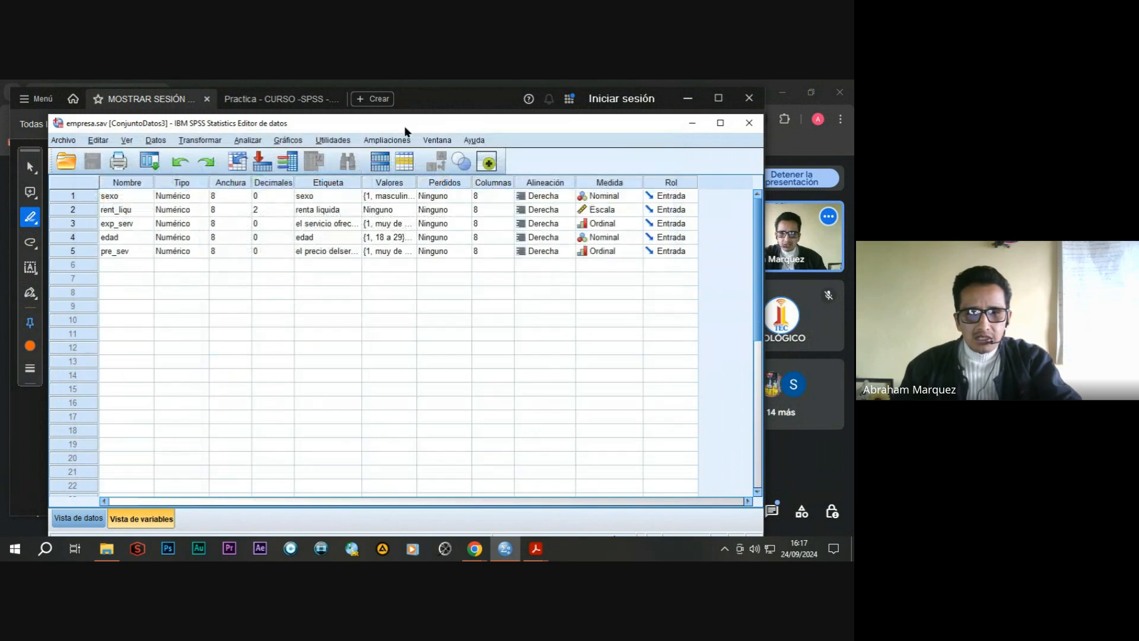
pyautogui.moveTo(403, 121); pyautogui.dragTo(384, 101)
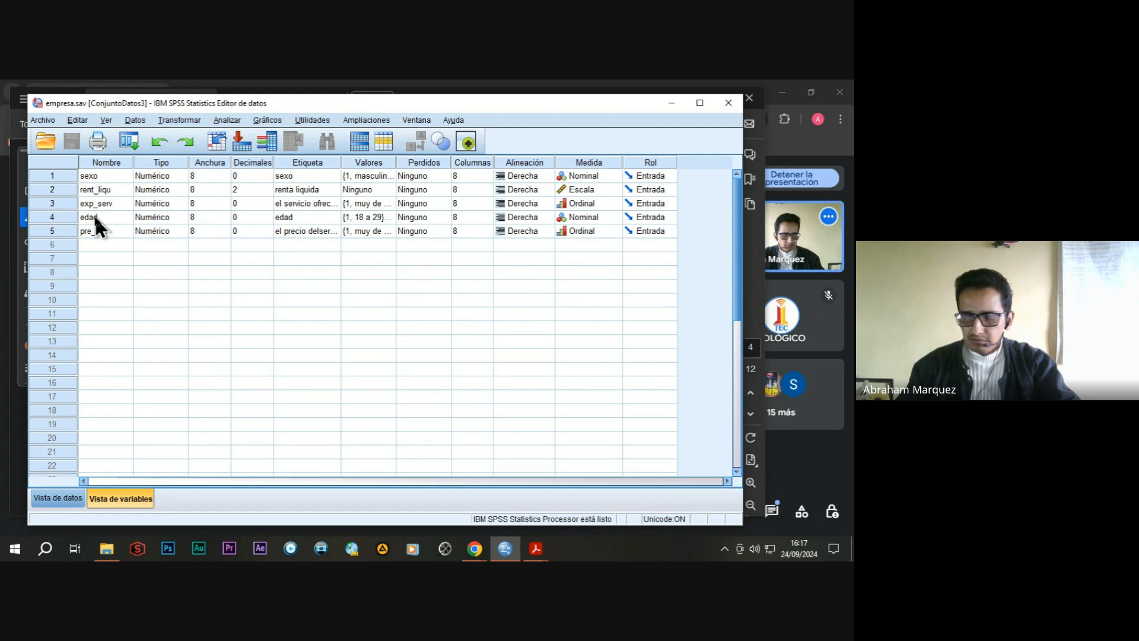
# Set up a crosstabulation (Tablas cruzadas) with sexo as the row variable and edad as the column variable.
pyautogui.click(227, 119)
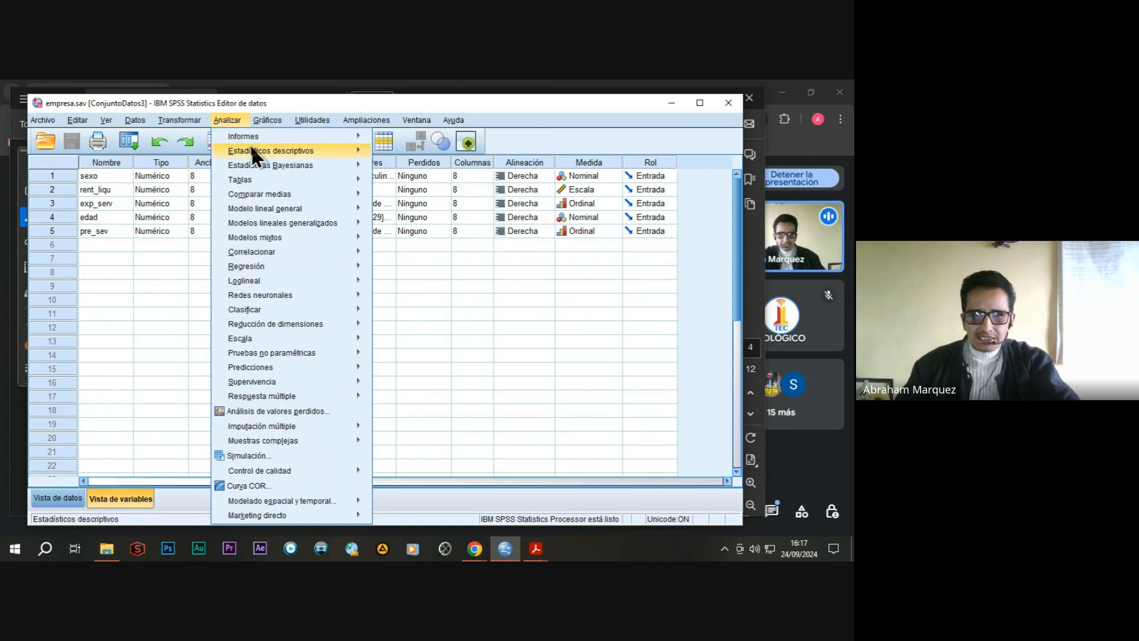
pyautogui.moveTo(253, 150)
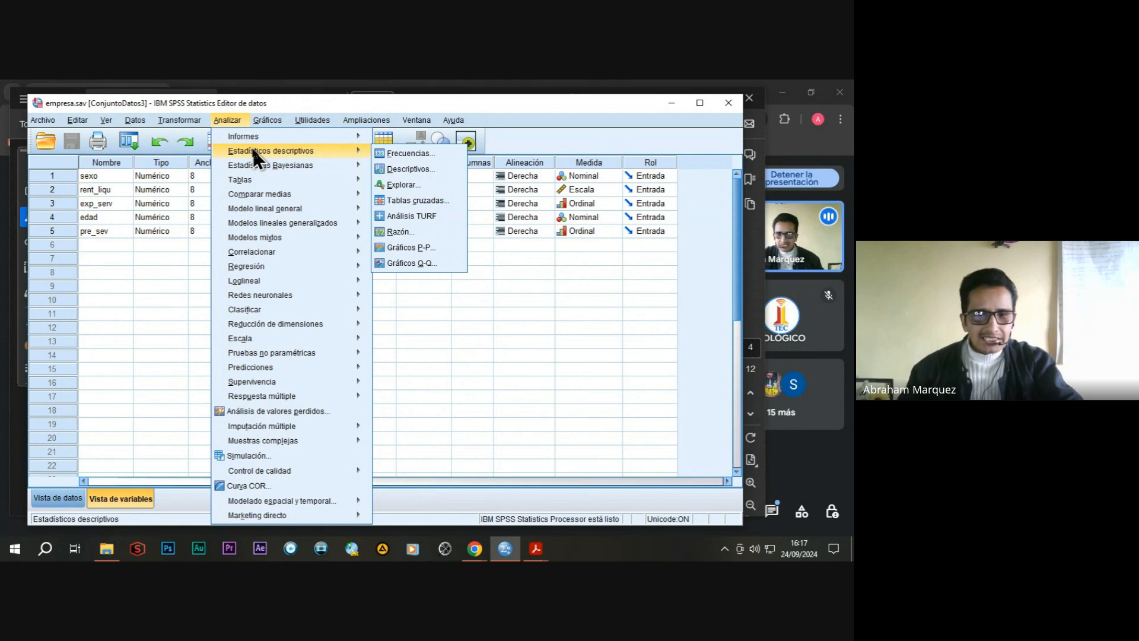
pyautogui.click(431, 200)
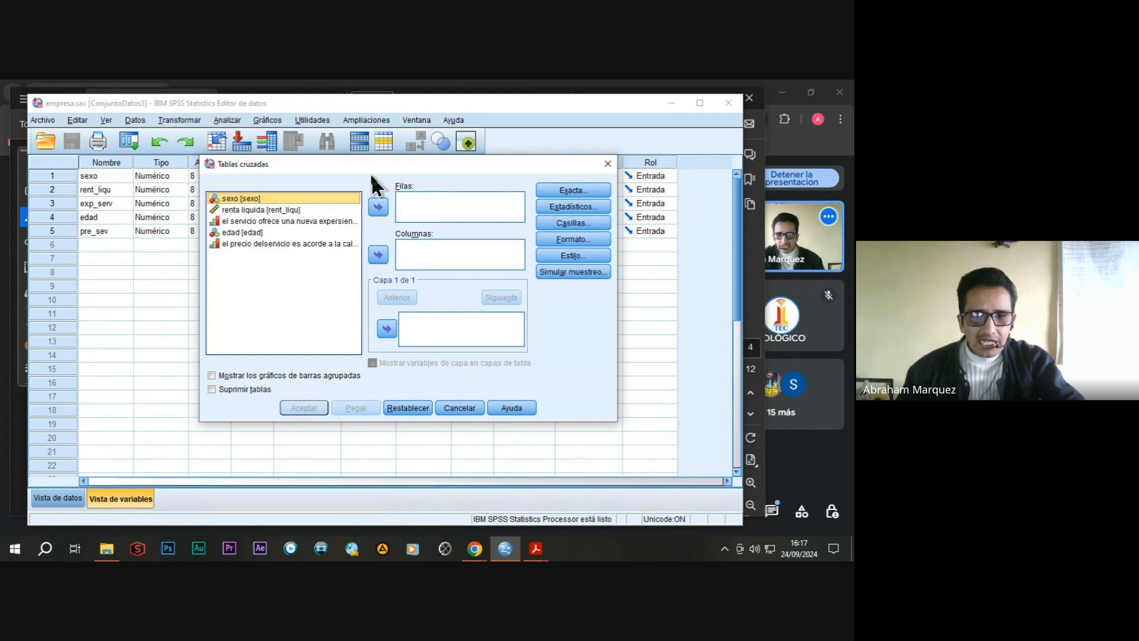
pyautogui.moveTo(379, 163); pyautogui.dragTo(369, 184)
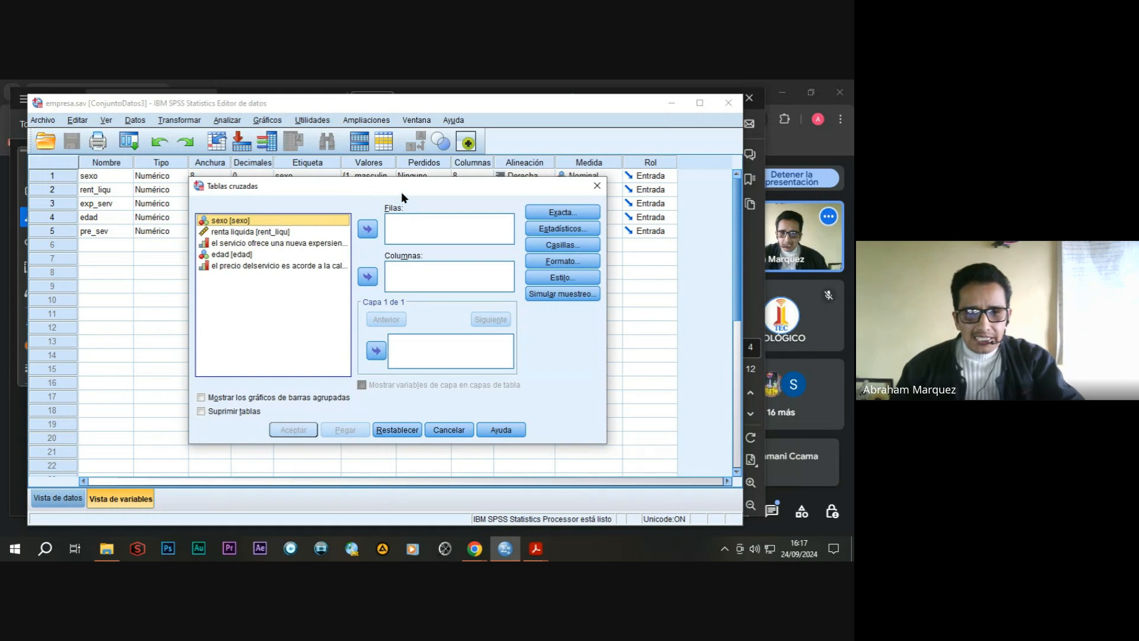
pyautogui.moveTo(399, 190); pyautogui.dragTo(409, 188)
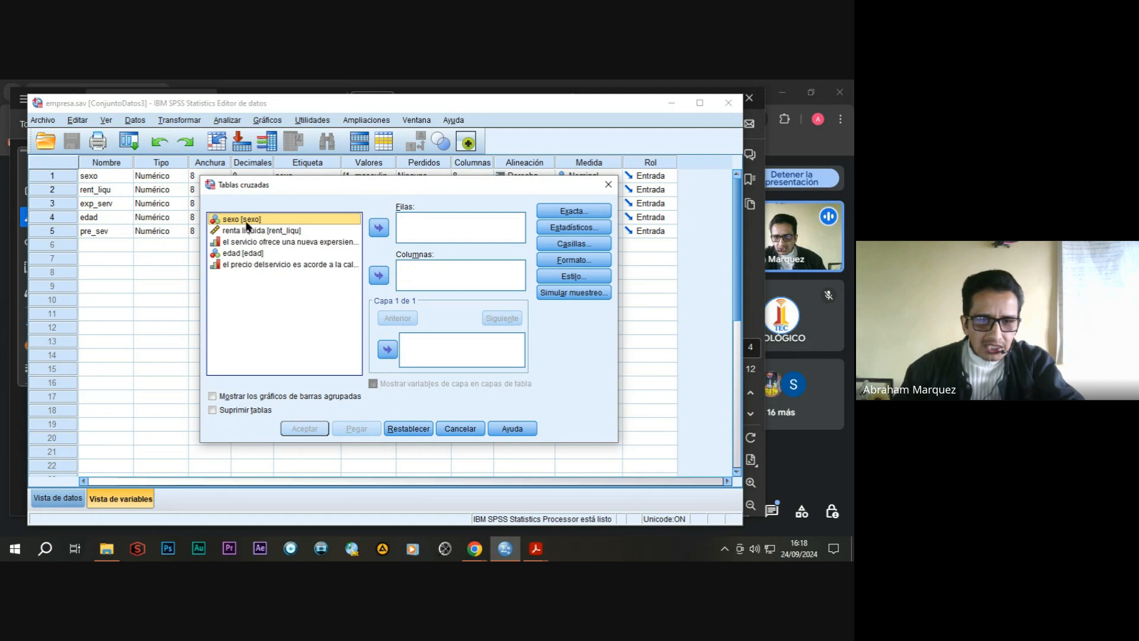
pyautogui.click(379, 228)
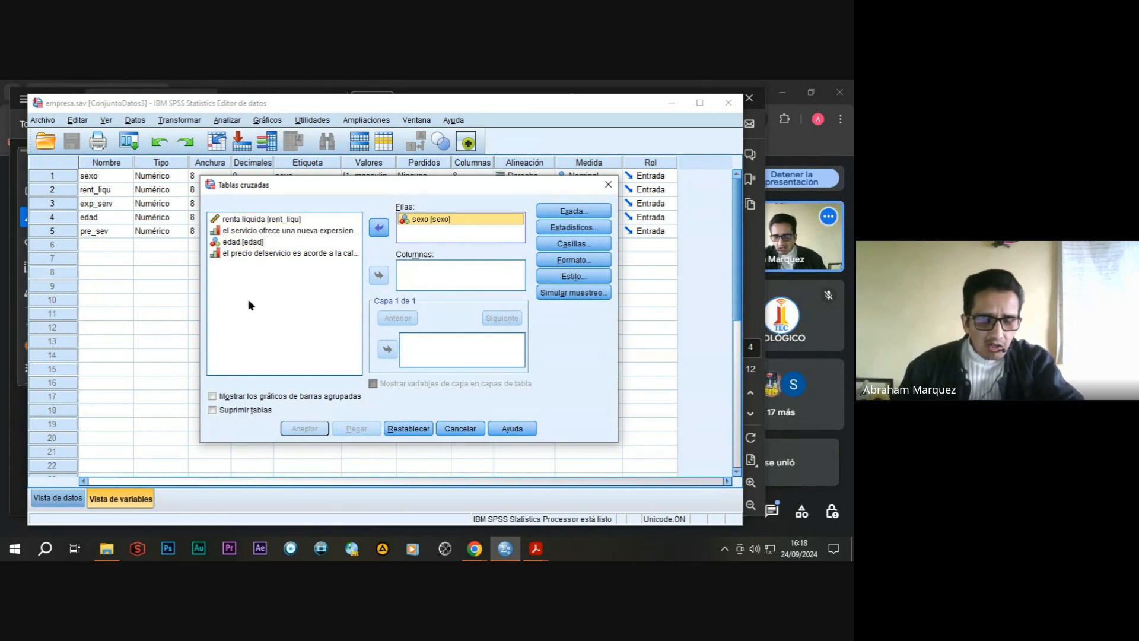
pyautogui.click(239, 243)
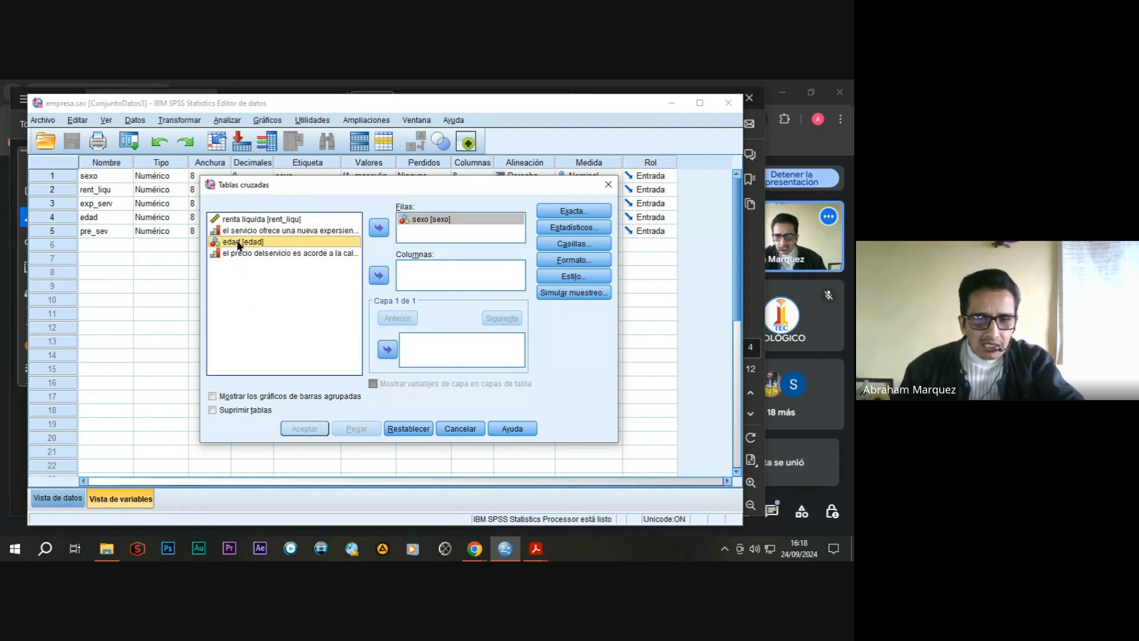
pyautogui.click(380, 275)
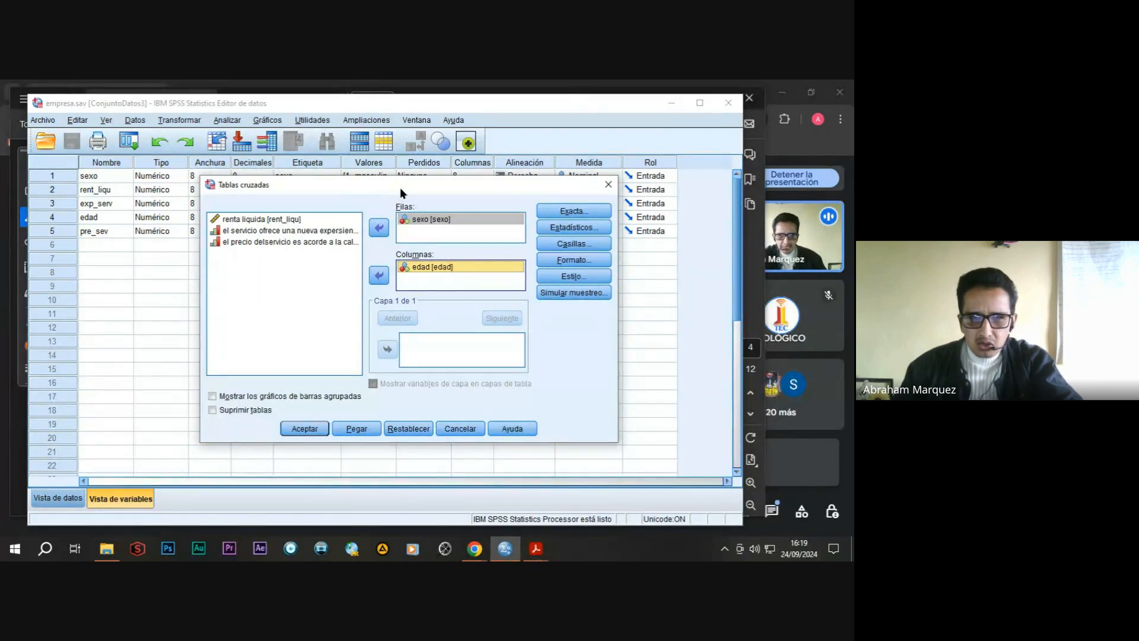
# Add column percentages to the crosstab cells and run the crosstabulation.
pyautogui.click(582, 243)
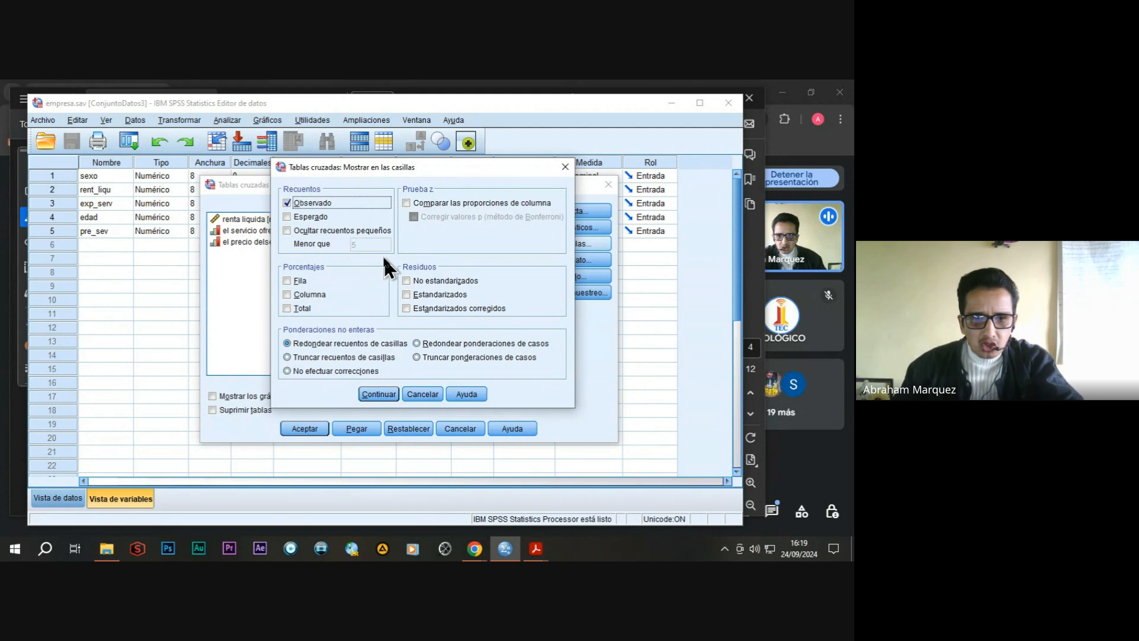
pyautogui.click(286, 295)
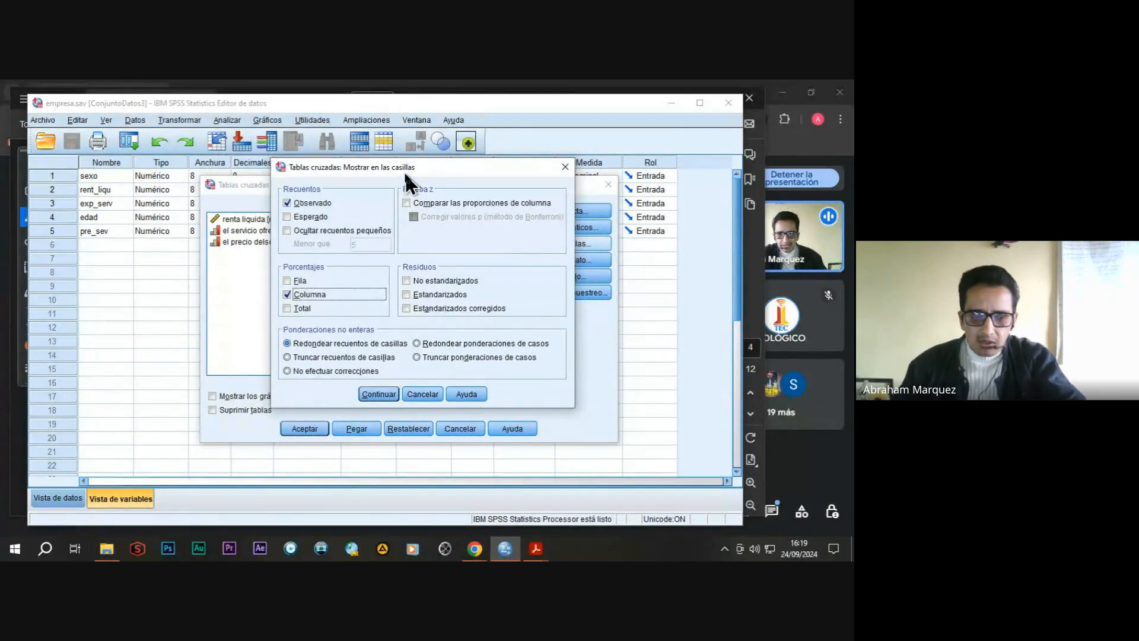
pyautogui.click(379, 394)
pyautogui.moveTo(306, 182); pyautogui.dragTo(301, 168)
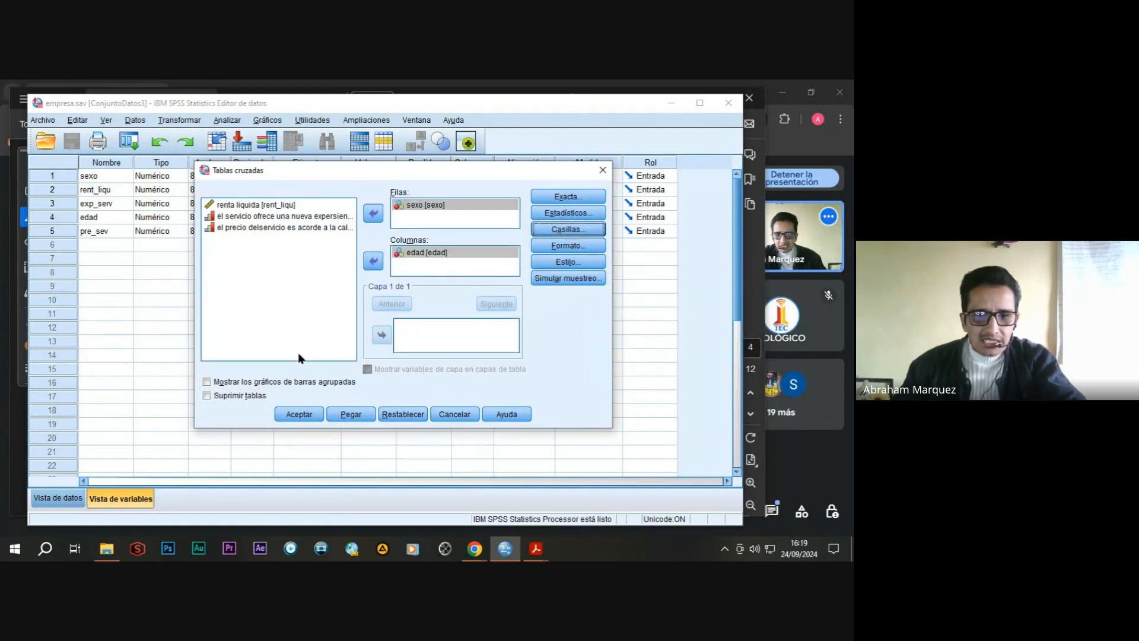
pyautogui.click(299, 417)
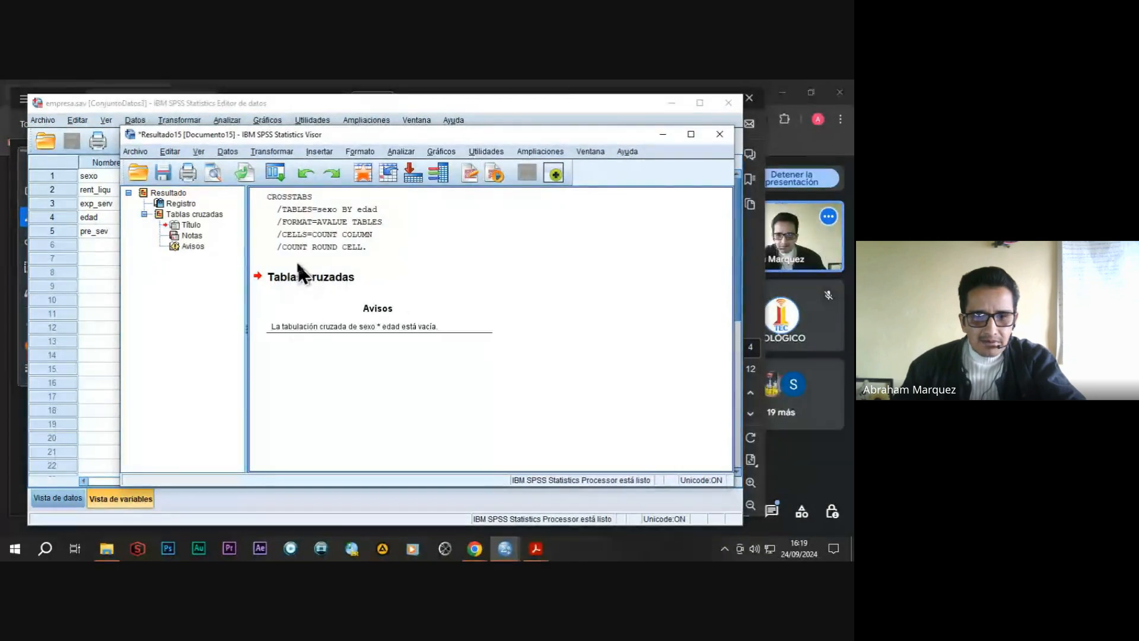
# Examine the crosstabulation output for sexo by edad, and close the output viewer without saving it.
pyautogui.moveTo(340, 134); pyautogui.dragTo(329, 113)
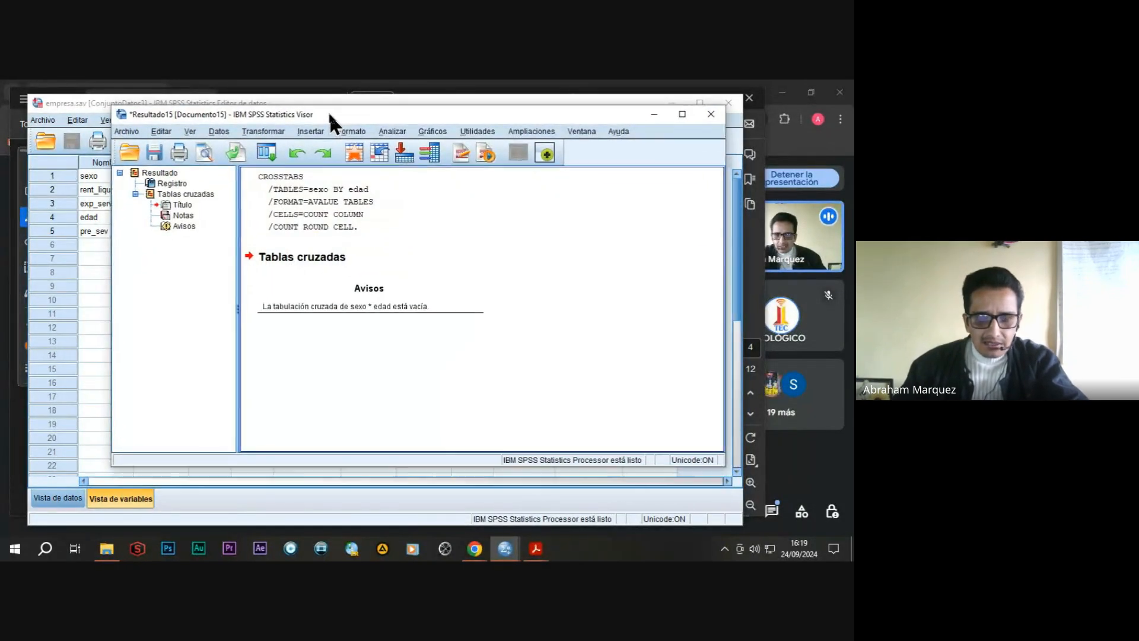
pyautogui.click(521, 231)
pyautogui.click(401, 297)
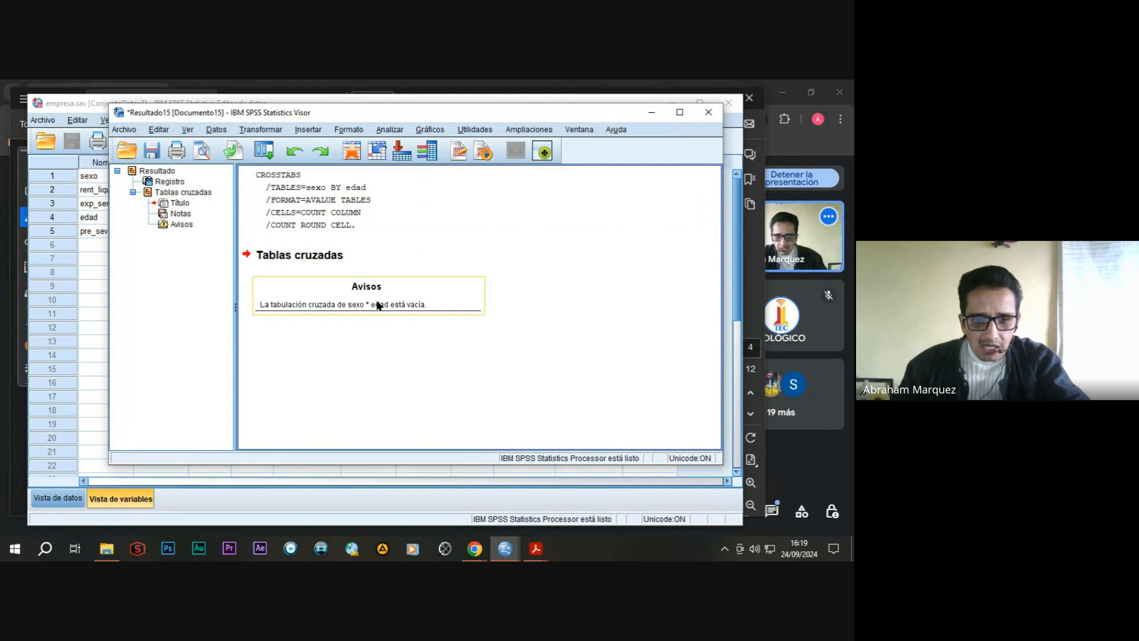
pyautogui.click(304, 336)
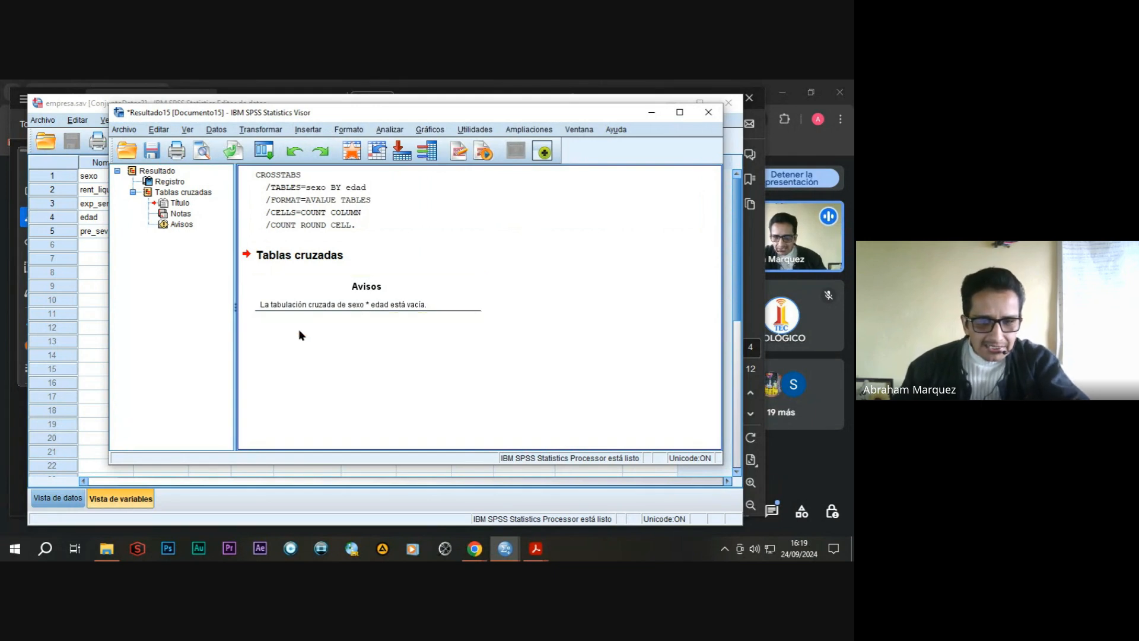
pyautogui.click(318, 310)
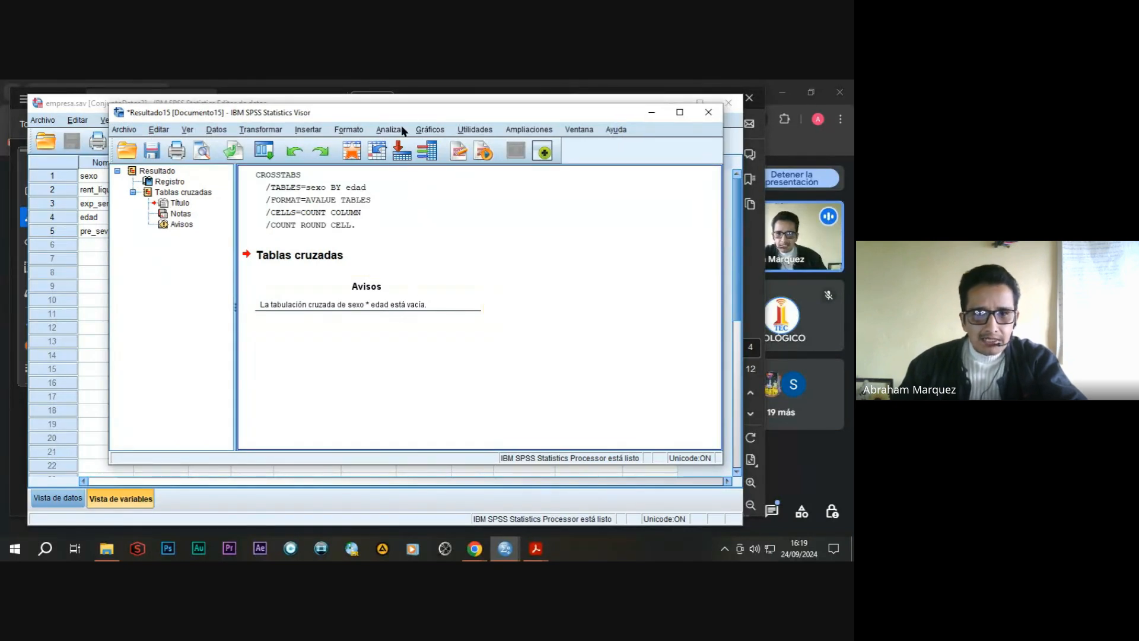
pyautogui.moveTo(400, 116); pyautogui.dragTo(401, 137)
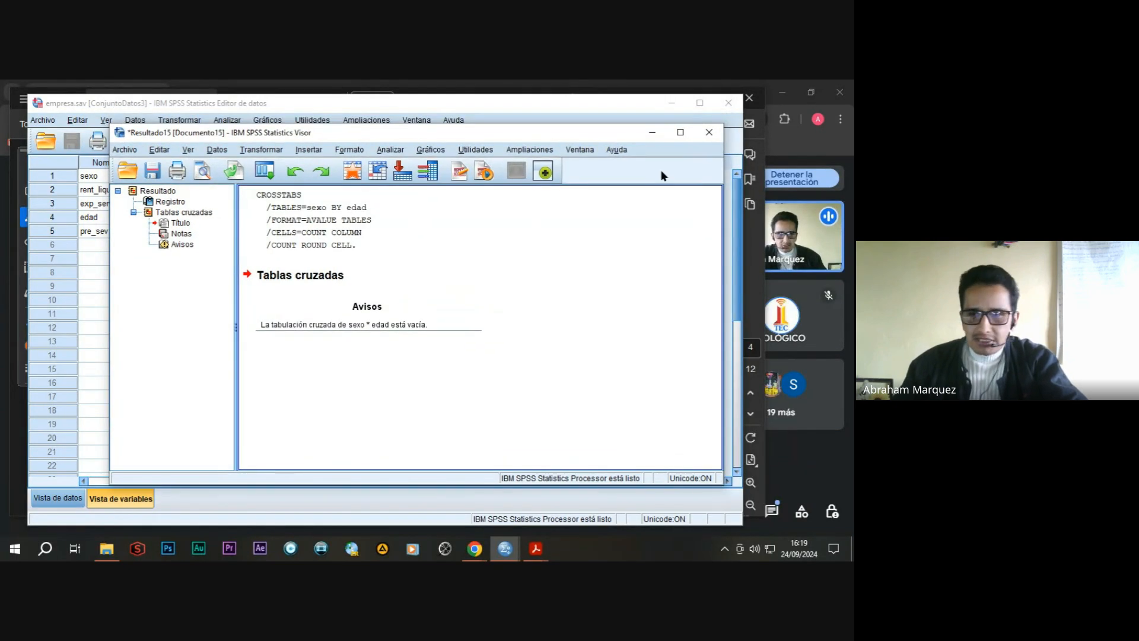
pyautogui.click(710, 131)
pyautogui.click(417, 331)
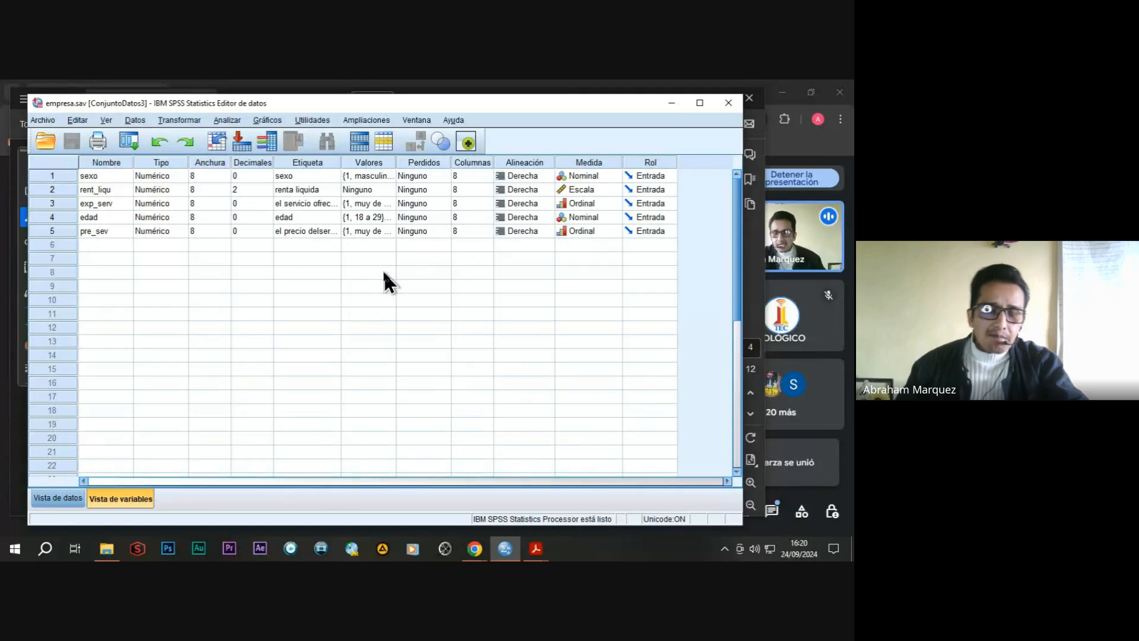
# Show the case values of empresa.sav, and switch to the Practica PDF in Acrobat to find the survey results table.
pyautogui.click(58, 498)
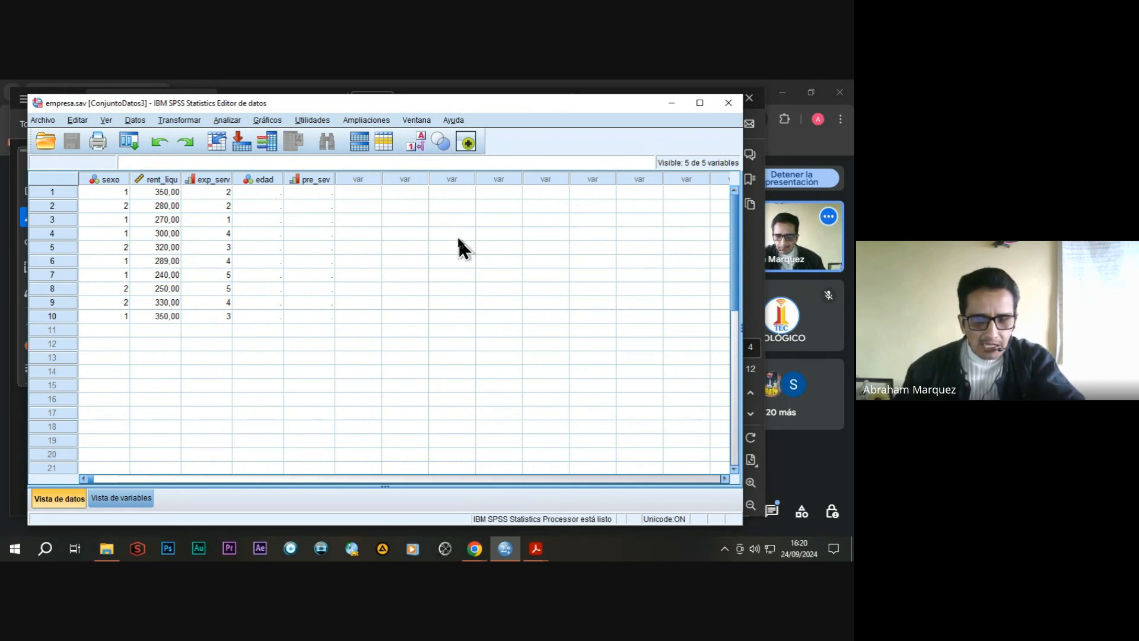
pyautogui.moveTo(537, 549)
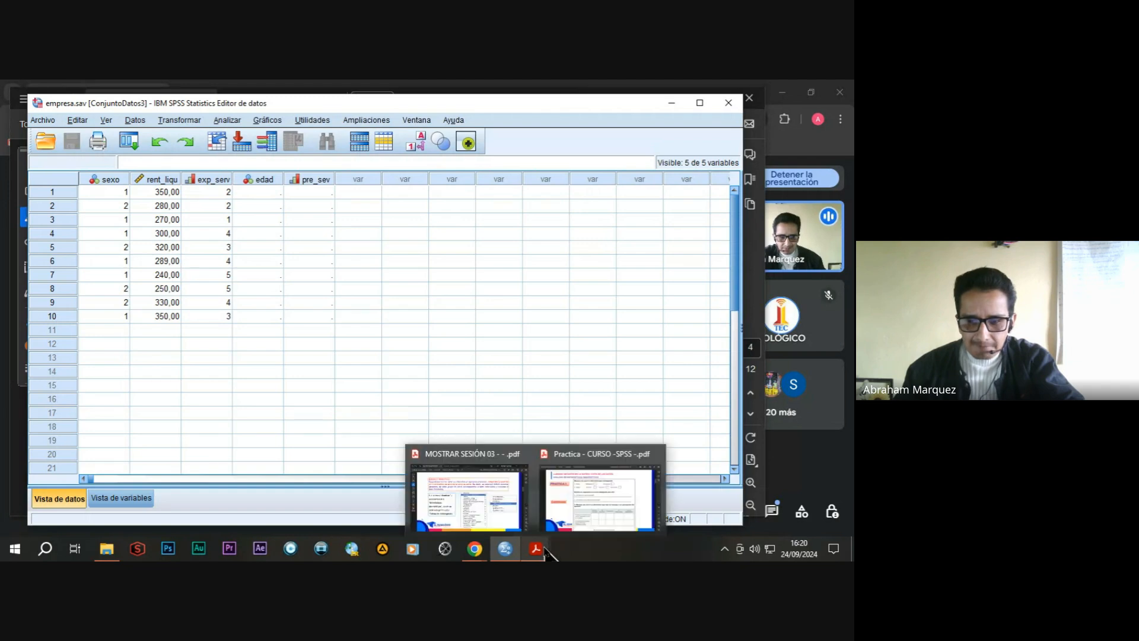
pyautogui.click(565, 520)
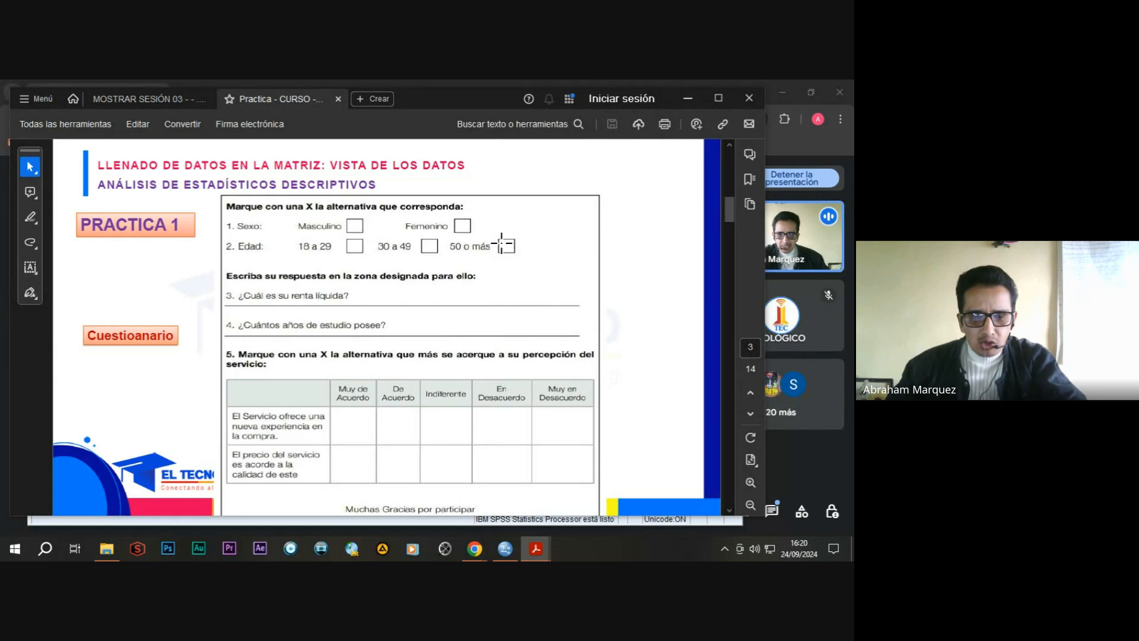
pyautogui.scroll(-2, 502, 242)
pyautogui.scroll(-2, 502, 242)
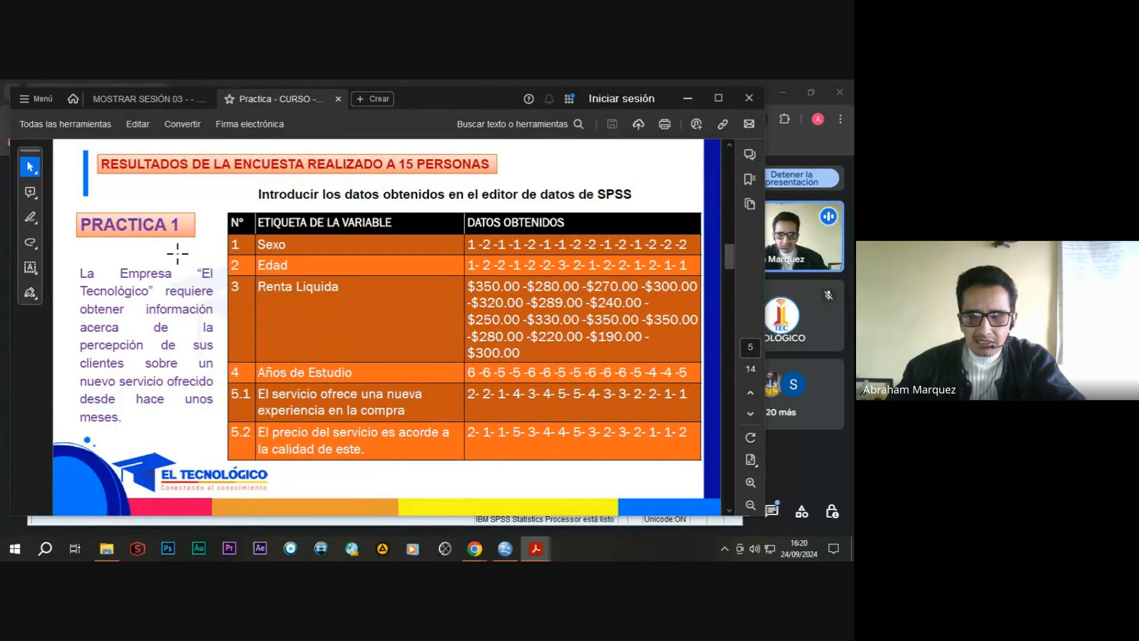
pyautogui.moveTo(177, 253); pyautogui.dragTo(221, 268)
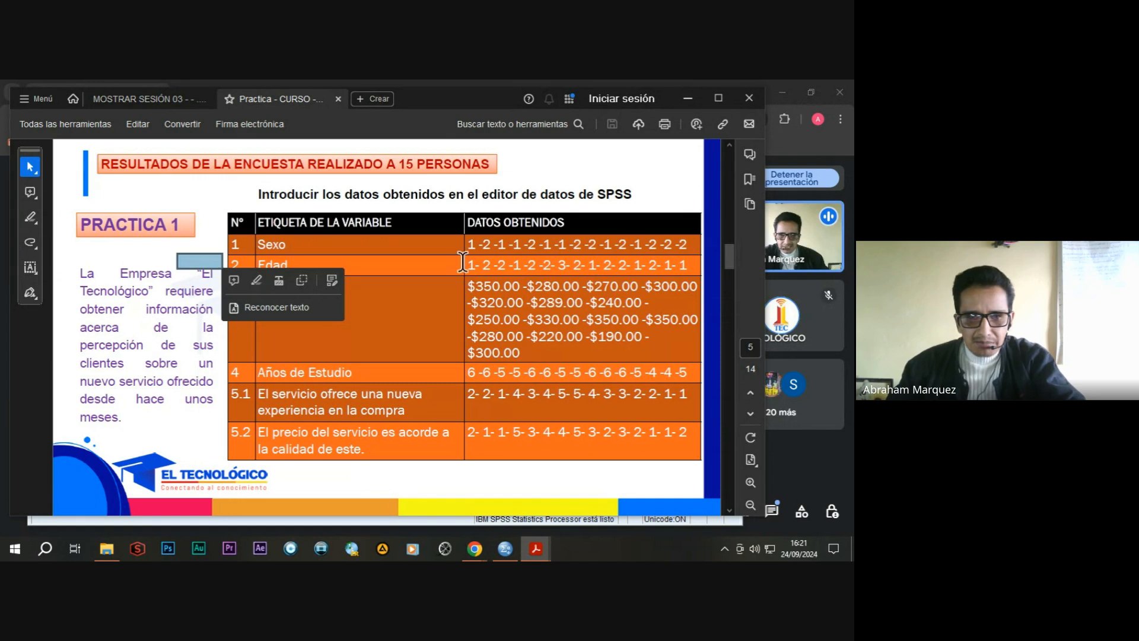
pyautogui.click(519, 176)
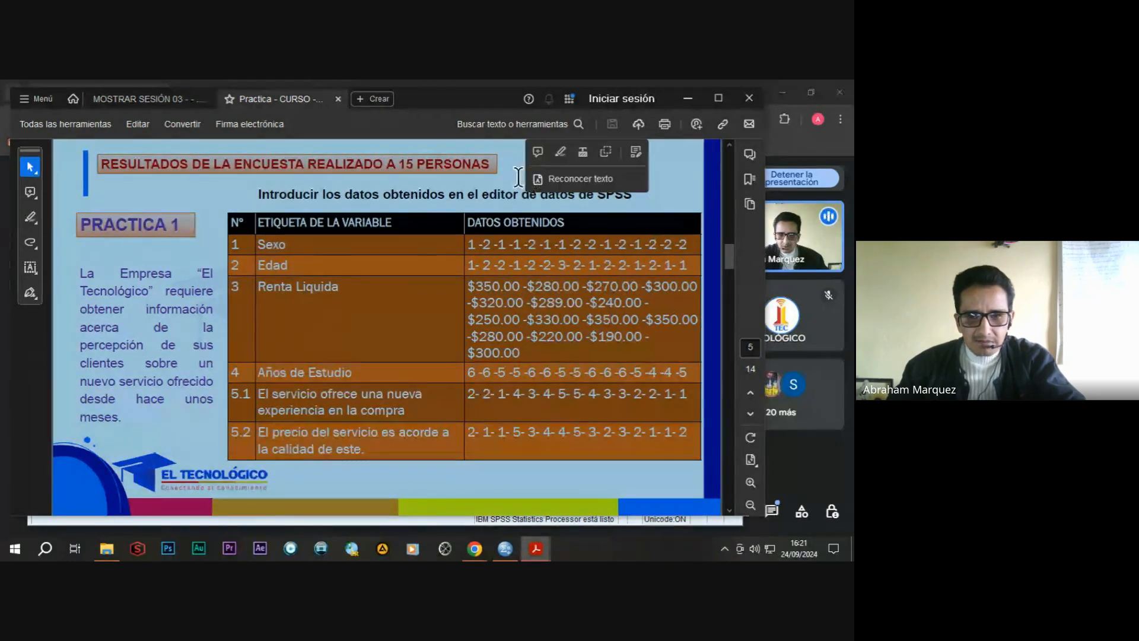
pyautogui.click(519, 178)
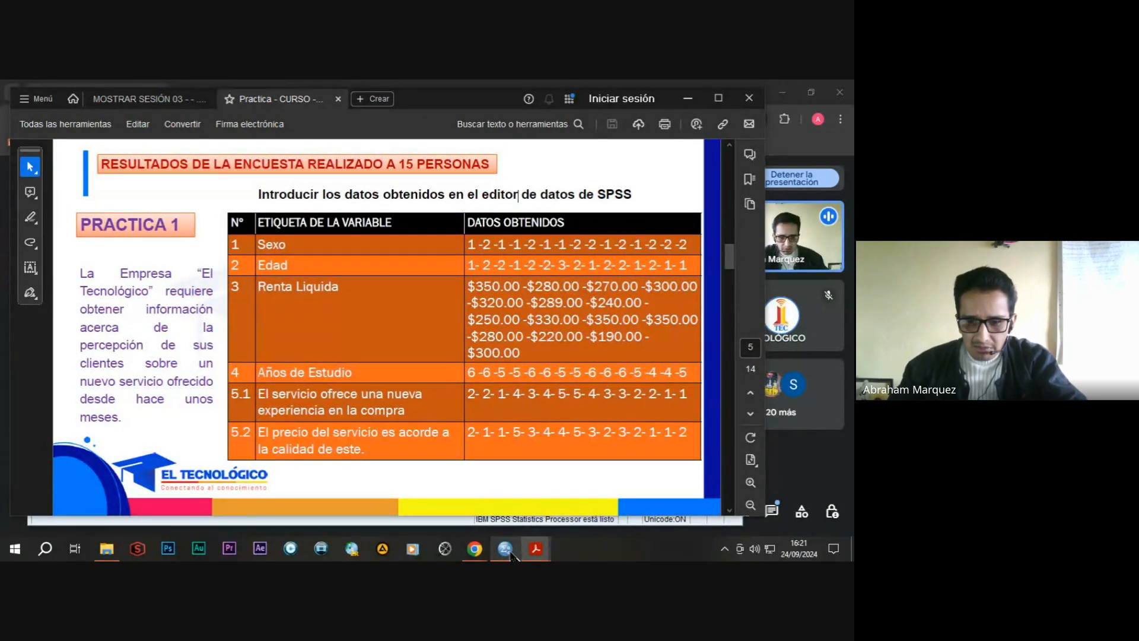
# Switch to SPSS and enter the edad values 1, 2, 1, 1, 2, 1, 1, 2, 2, 1 for cases 1 to 10.
pyautogui.moveTo(510, 553)
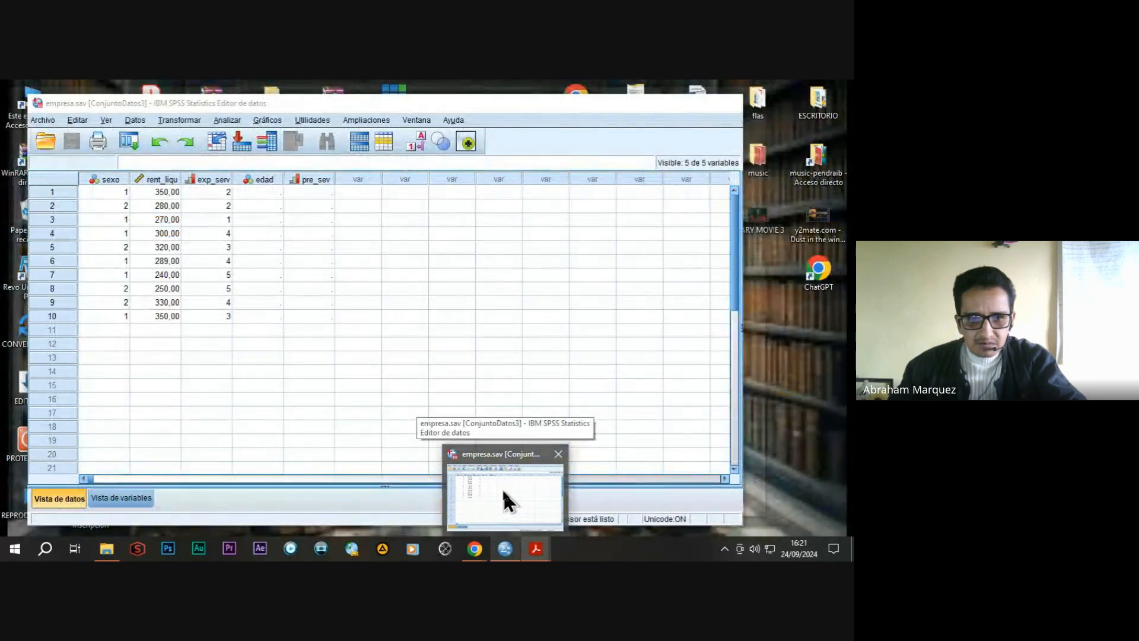
pyautogui.click(504, 498)
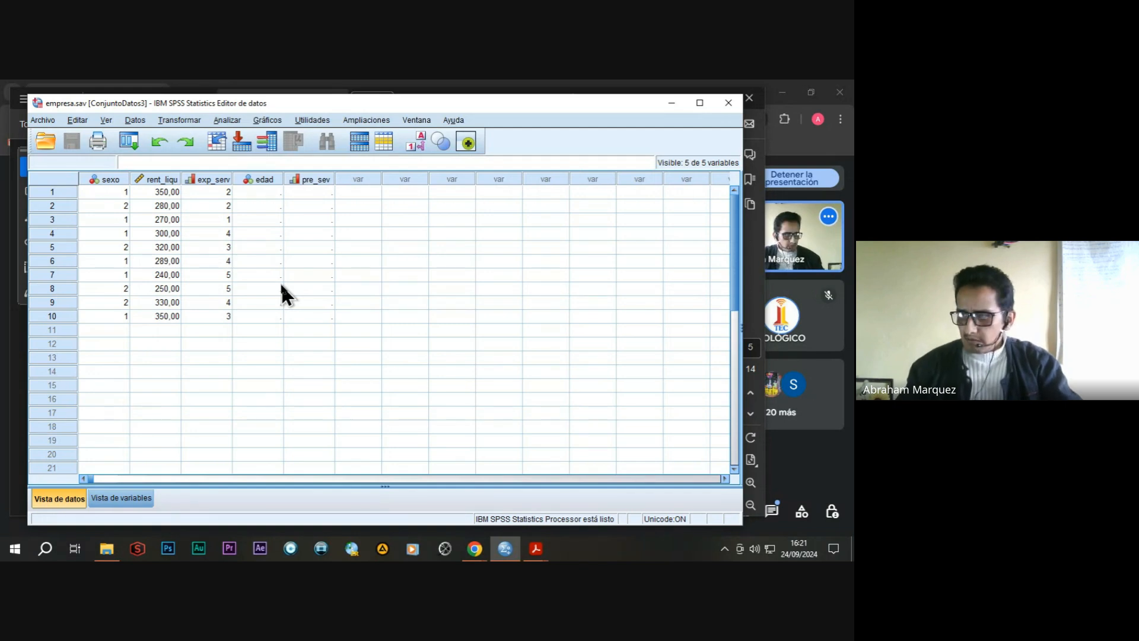
pyautogui.click(257, 191)
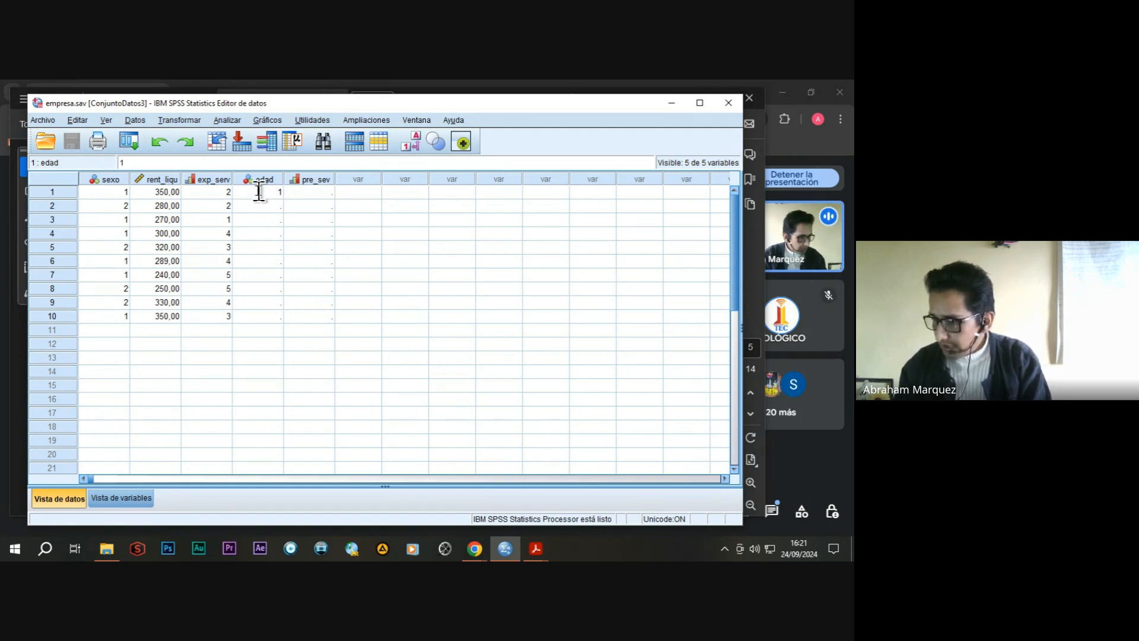
pyautogui.press('Return')
pyautogui.write('2')
pyautogui.press('Return')
pyautogui.write('1')
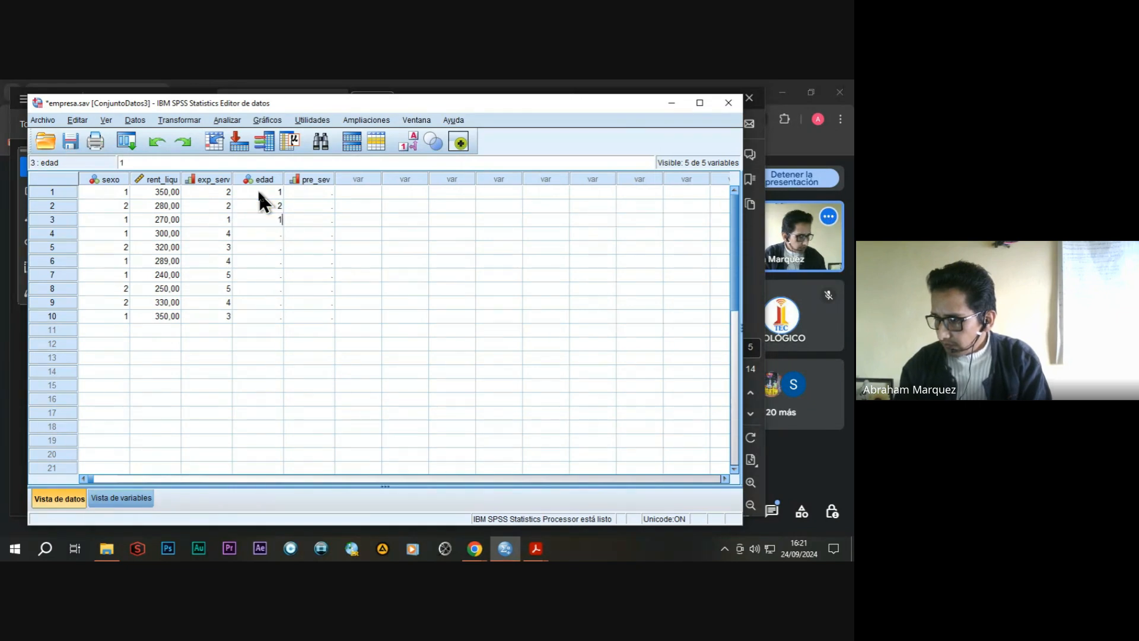
pyautogui.press('Return')
pyautogui.write('1')
pyautogui.press('Return')
pyautogui.write('2')
pyautogui.press('Return')
pyautogui.write('1')
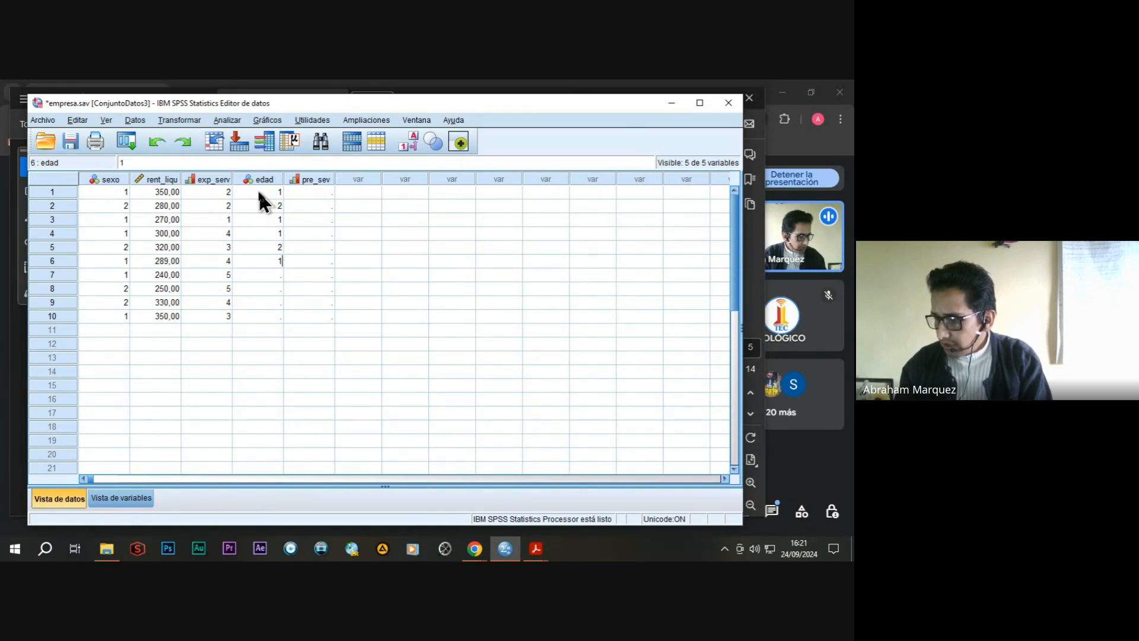
pyautogui.press('Return')
pyautogui.write('1')
pyautogui.press('Return')
pyautogui.write('2')
pyautogui.press('Return')
pyautogui.write('2')
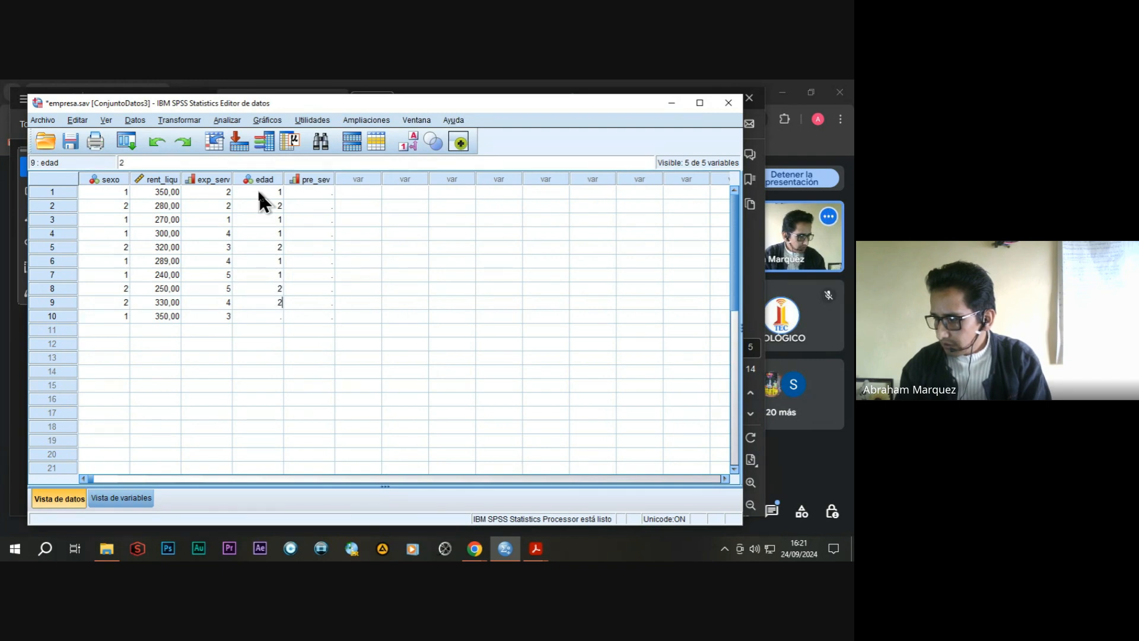
pyautogui.press('Return')
pyautogui.write('1')
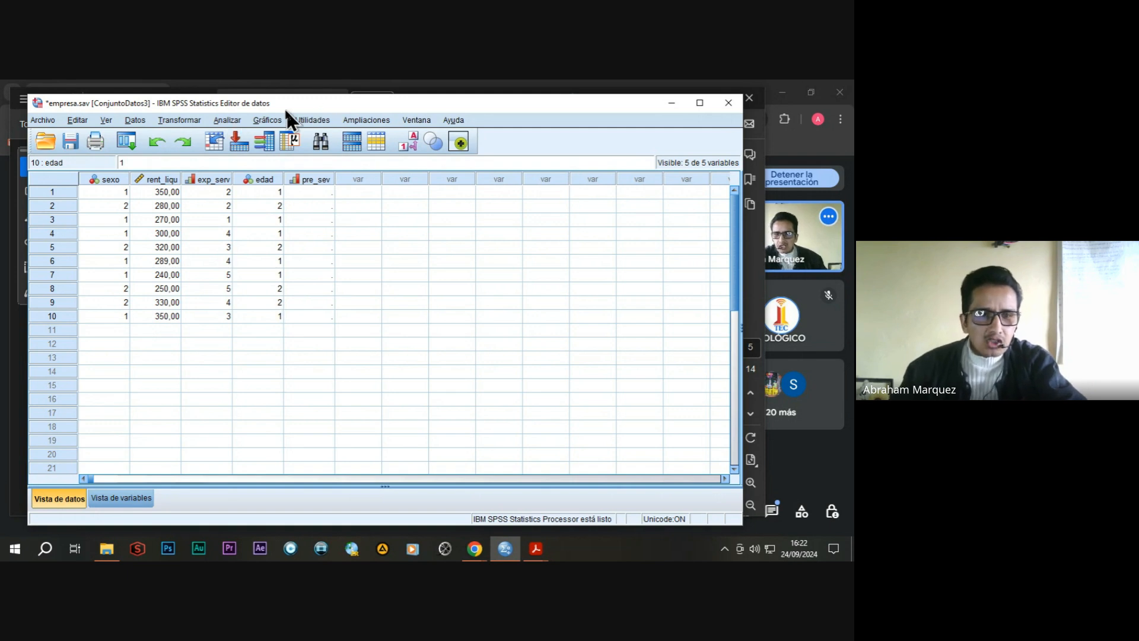
# Run the crosstabulation (Tablas cruzadas) again with sexo in rows and edad in columns, keeping observed counts and column percentages.
pyautogui.click(234, 119)
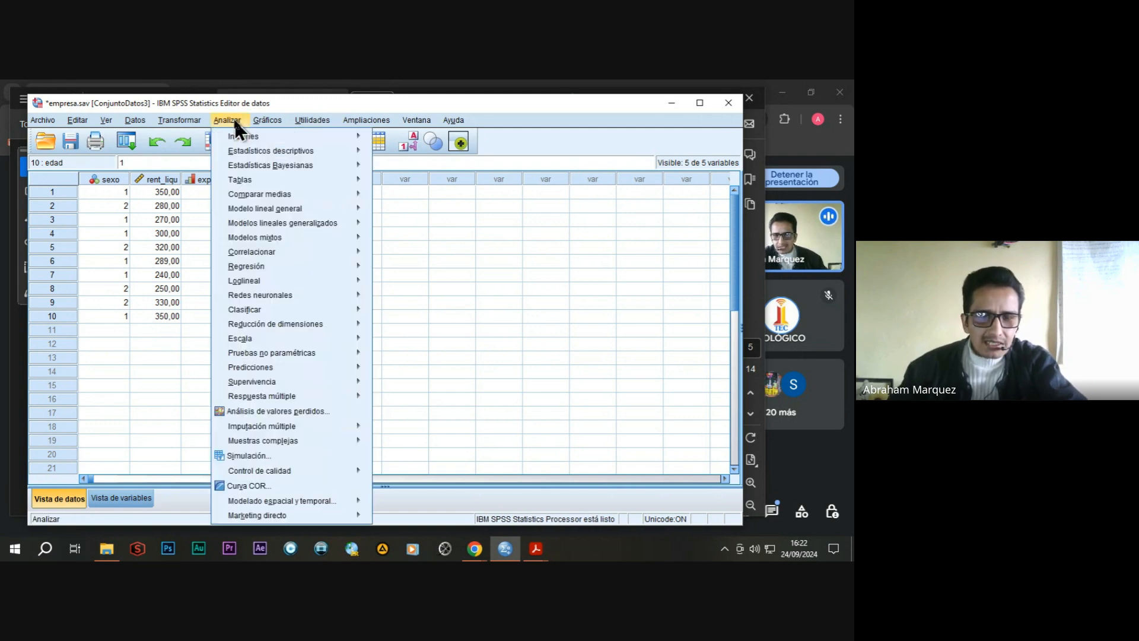
pyautogui.moveTo(246, 151)
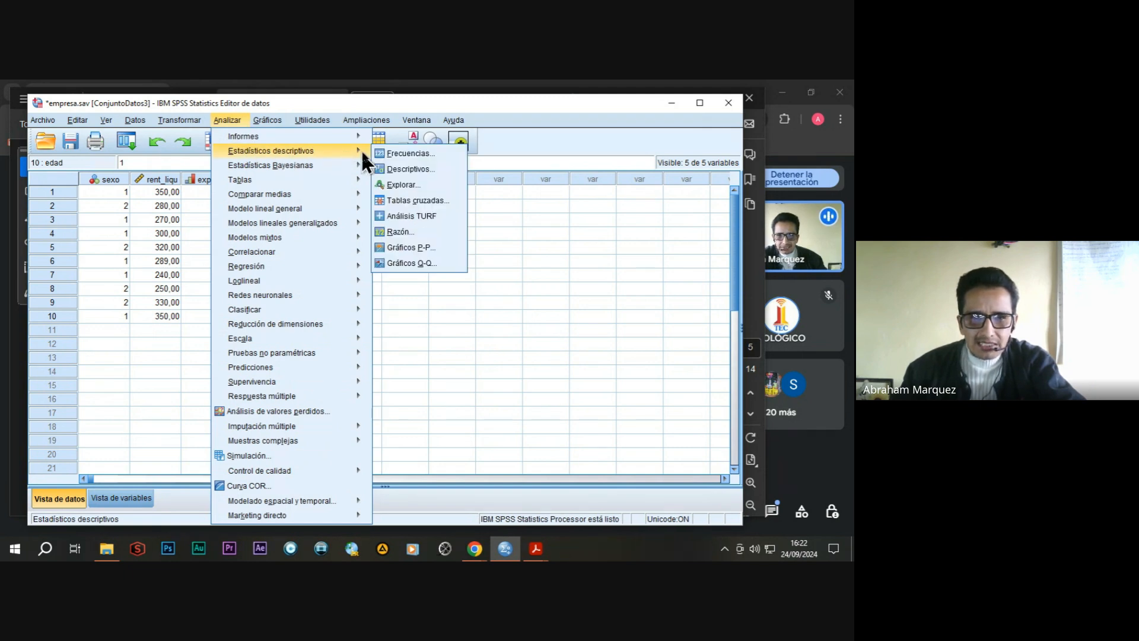
pyautogui.click(418, 200)
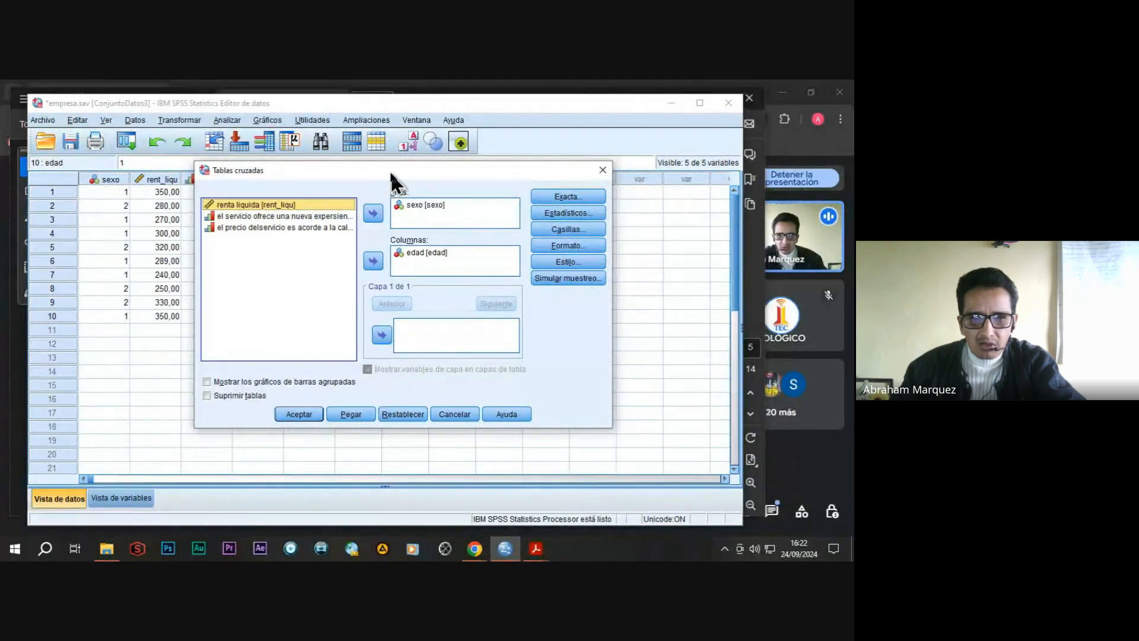
pyautogui.moveTo(390, 171); pyautogui.dragTo(399, 181)
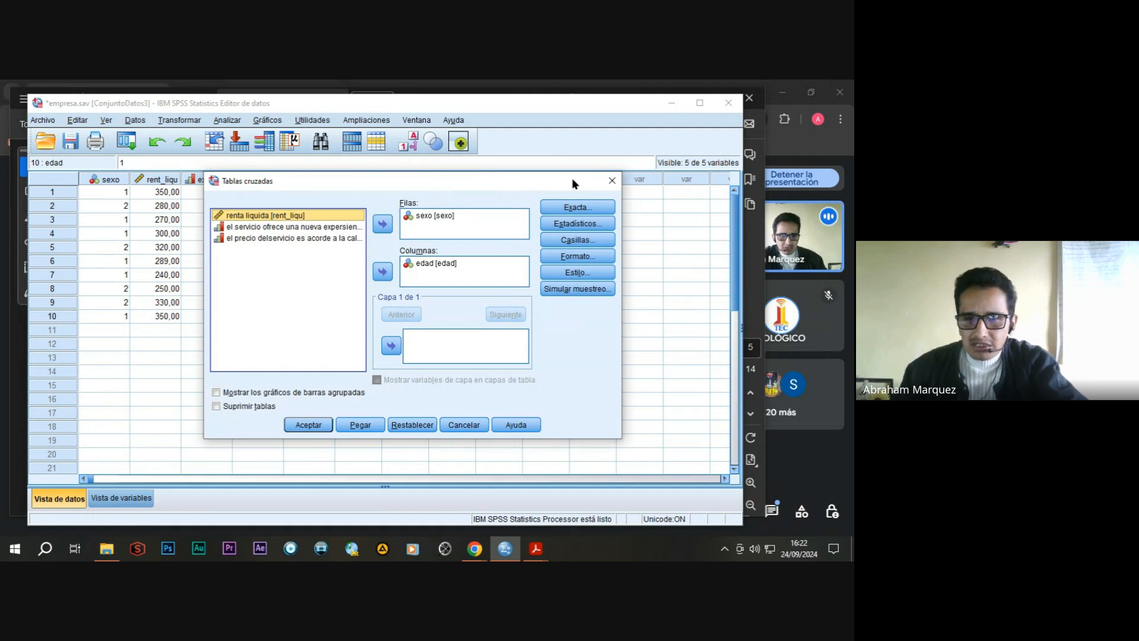
pyautogui.click(574, 240)
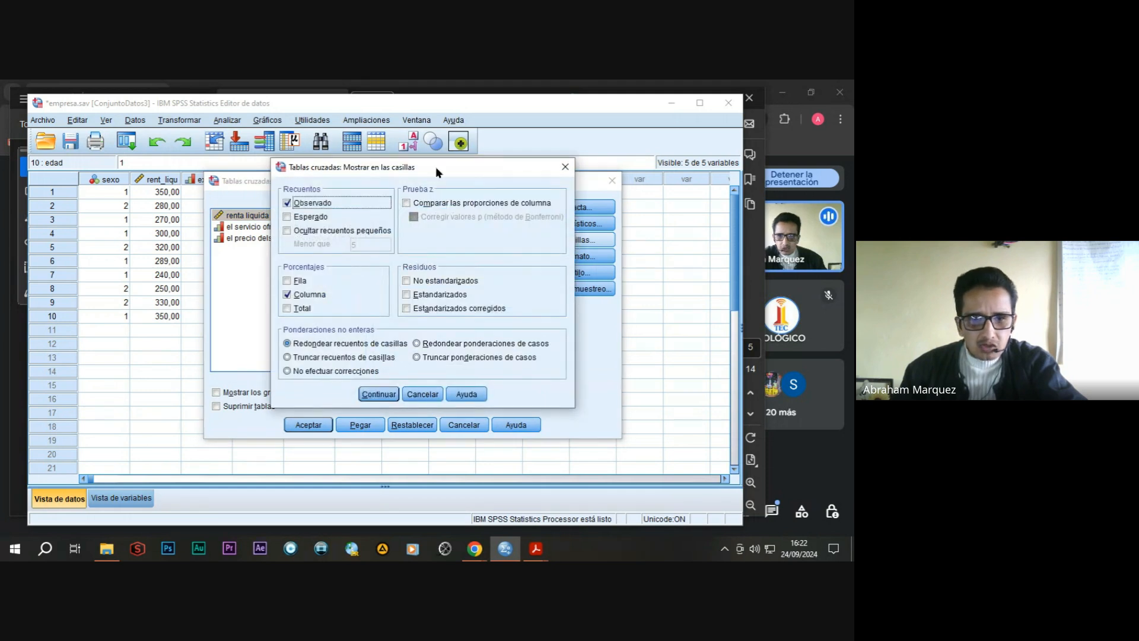
pyautogui.moveTo(382, 168); pyautogui.dragTo(386, 169)
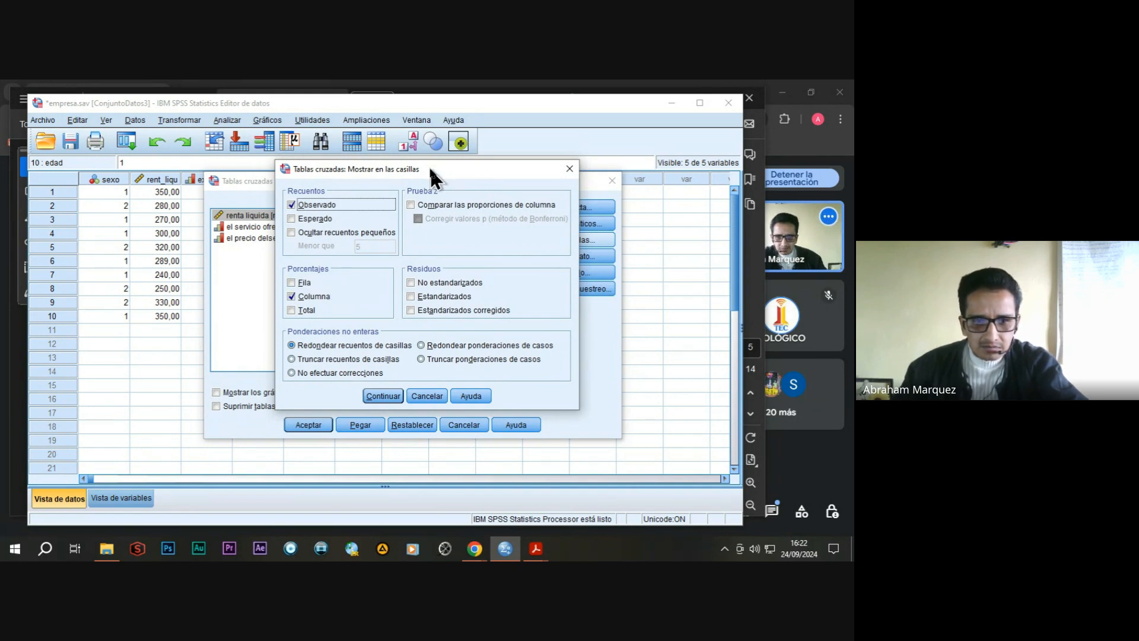
pyautogui.moveTo(429, 167); pyautogui.dragTo(436, 167)
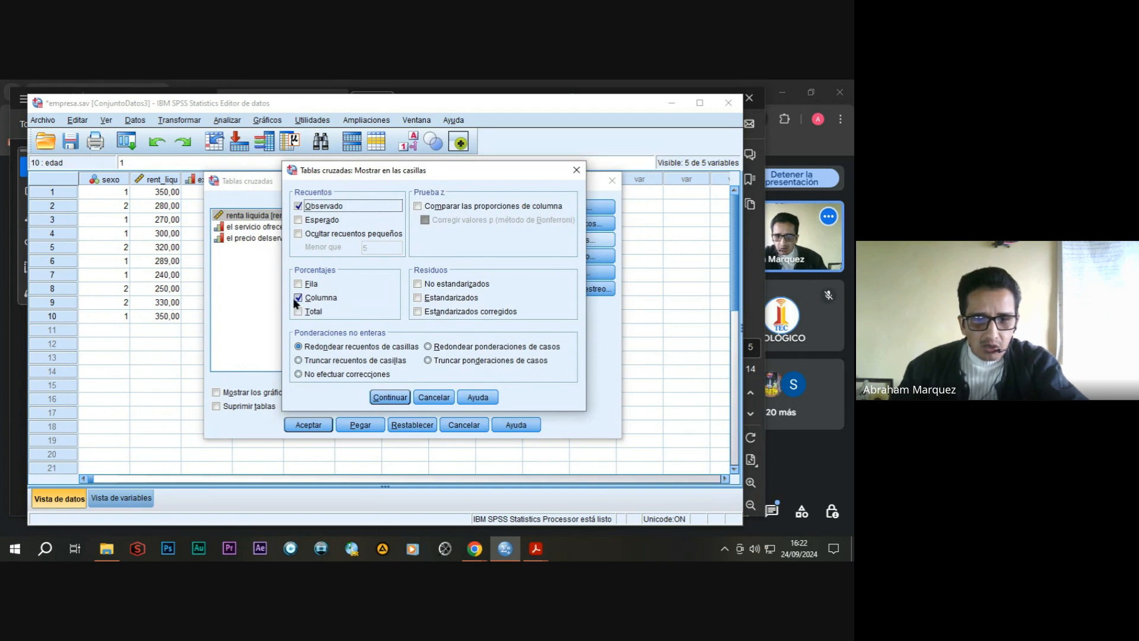
pyautogui.click(390, 398)
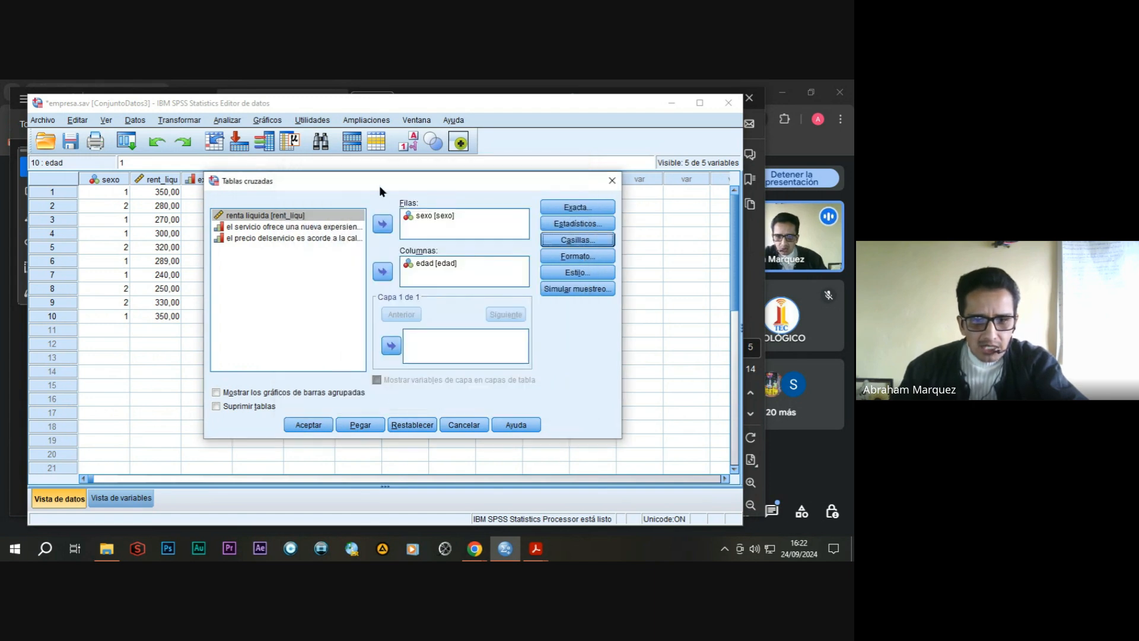
pyautogui.moveTo(386, 179); pyautogui.dragTo(398, 182)
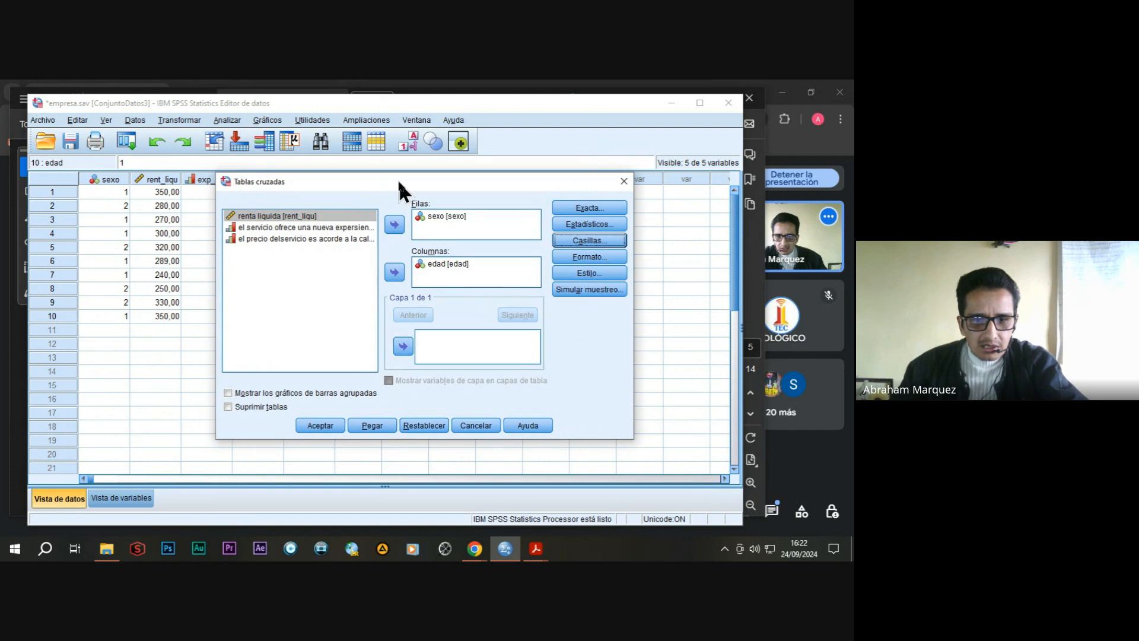
pyautogui.click(320, 426)
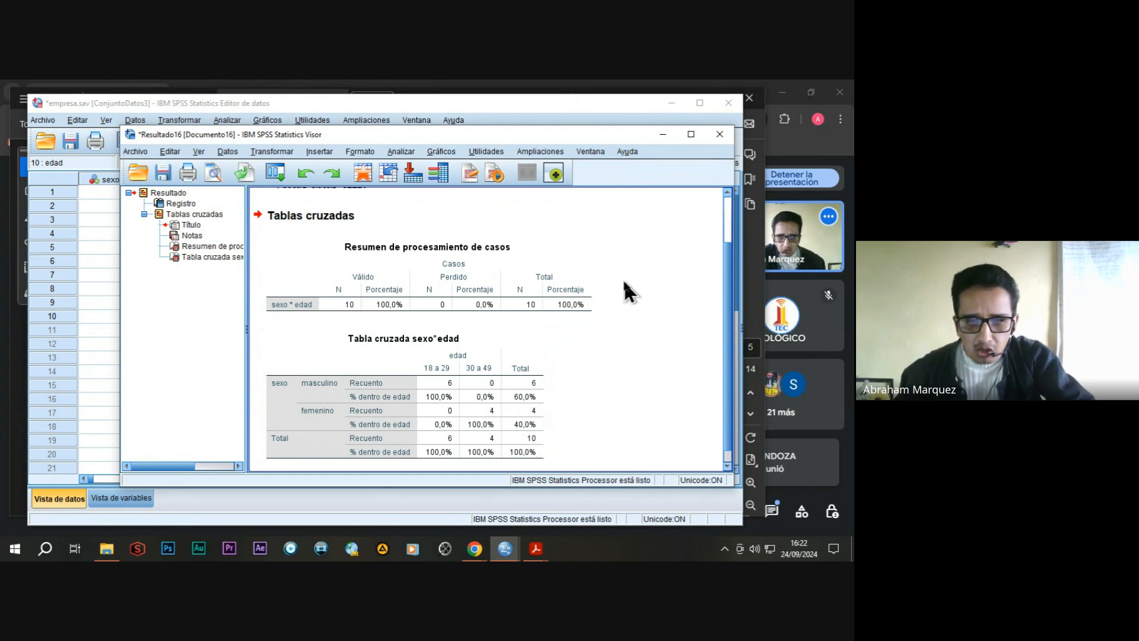
# Examine the case processing summary and the sexo by edad crosstabulation in the output viewer.
pyautogui.click(501, 282)
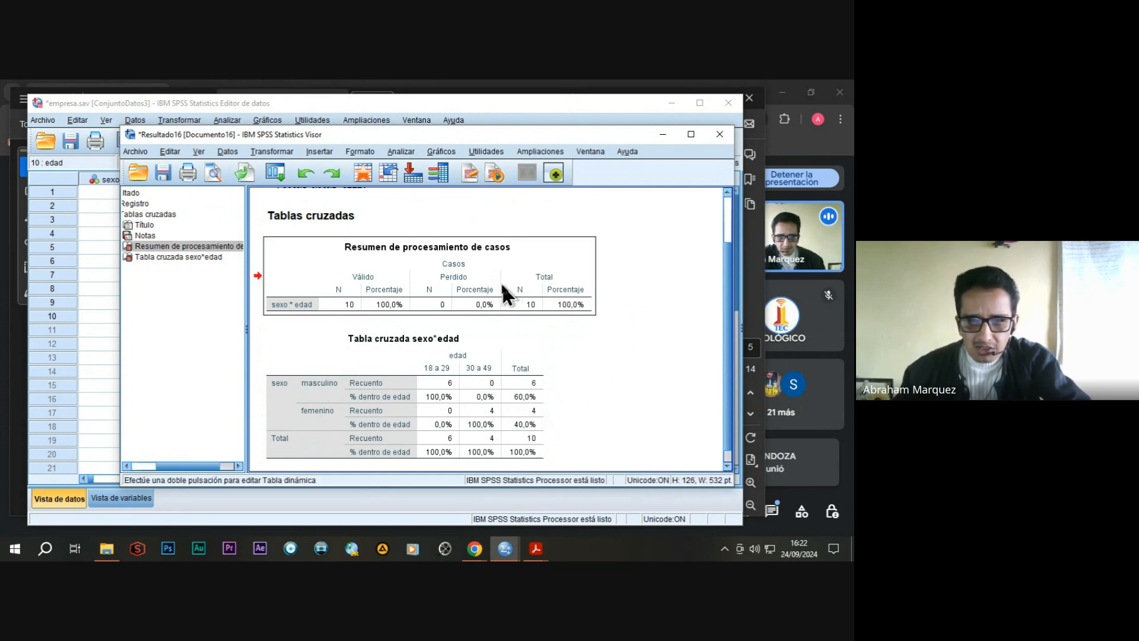
pyautogui.click(511, 395)
pyautogui.click(507, 281)
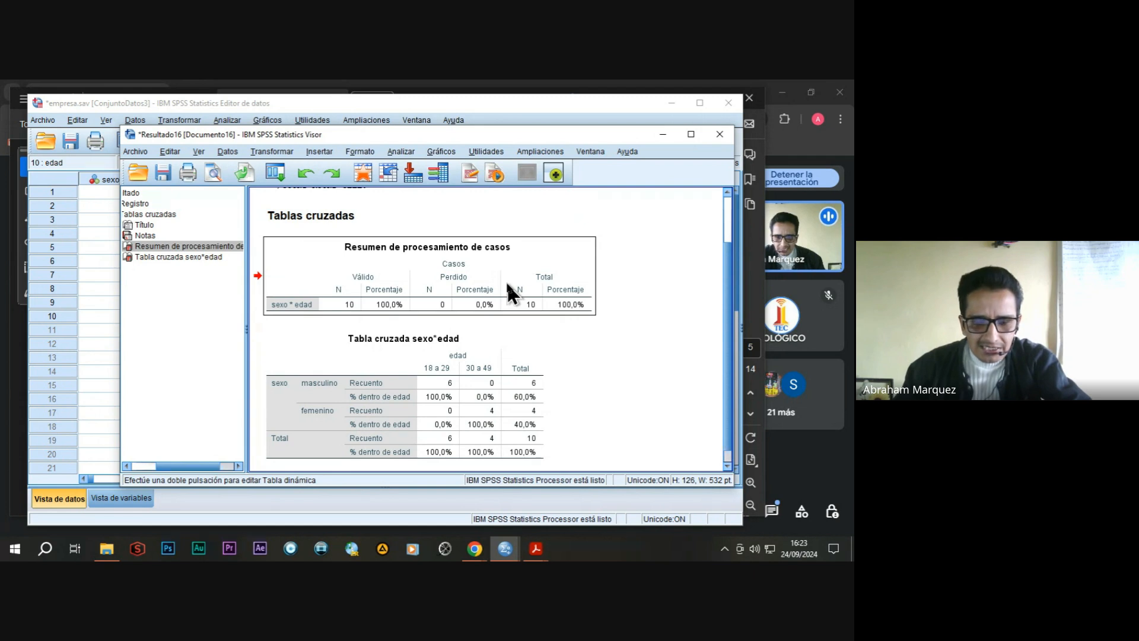
pyautogui.click(507, 282)
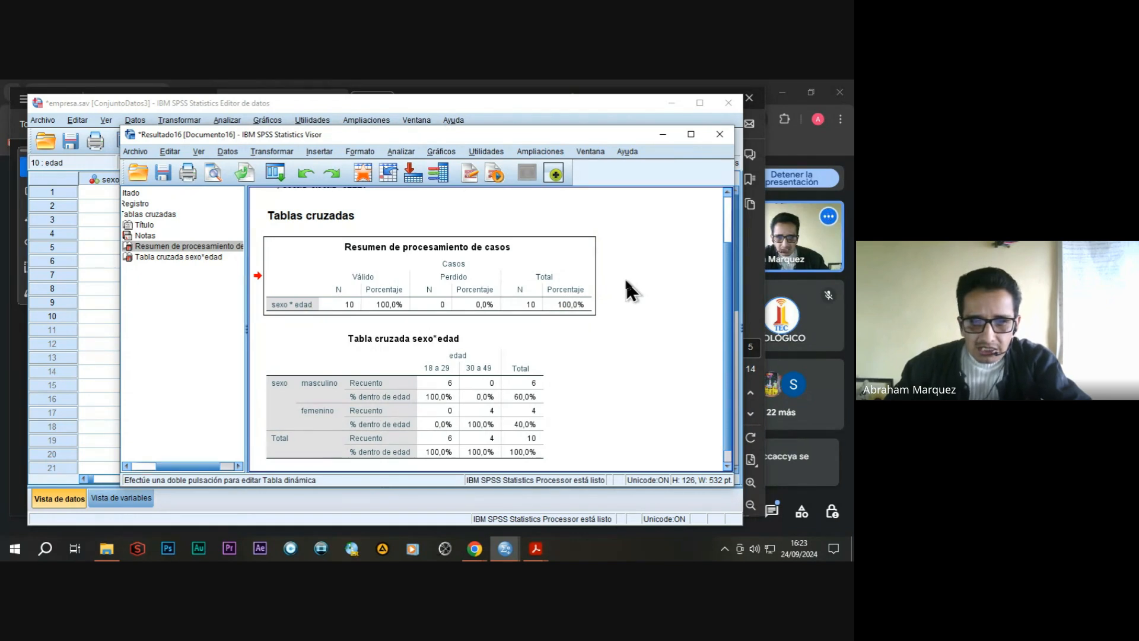
pyautogui.scroll(-1, 625, 279)
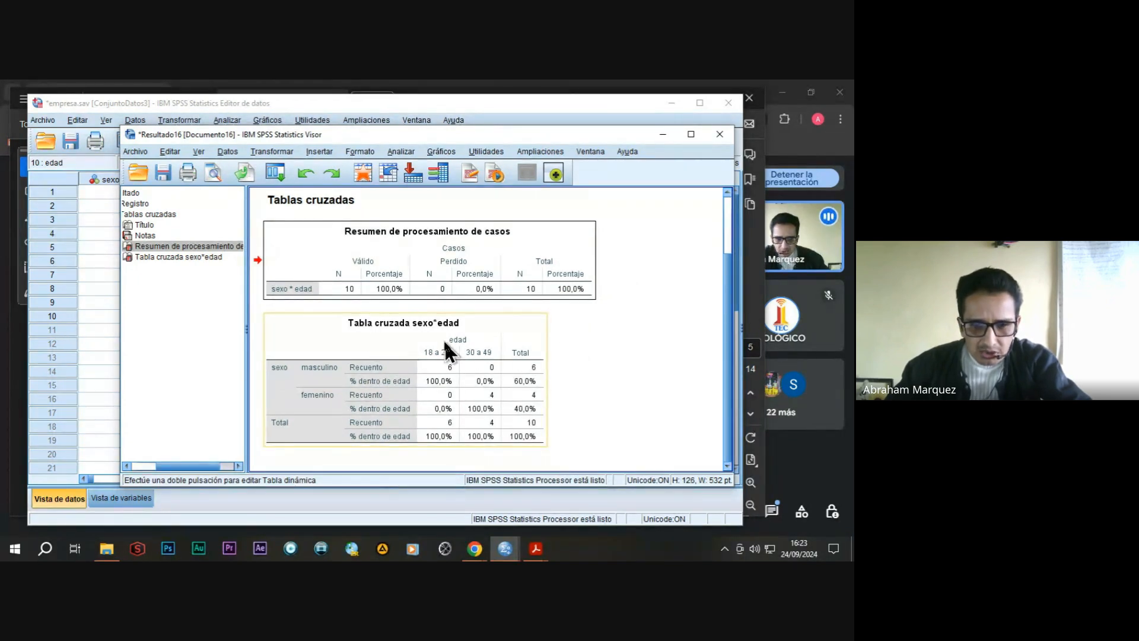
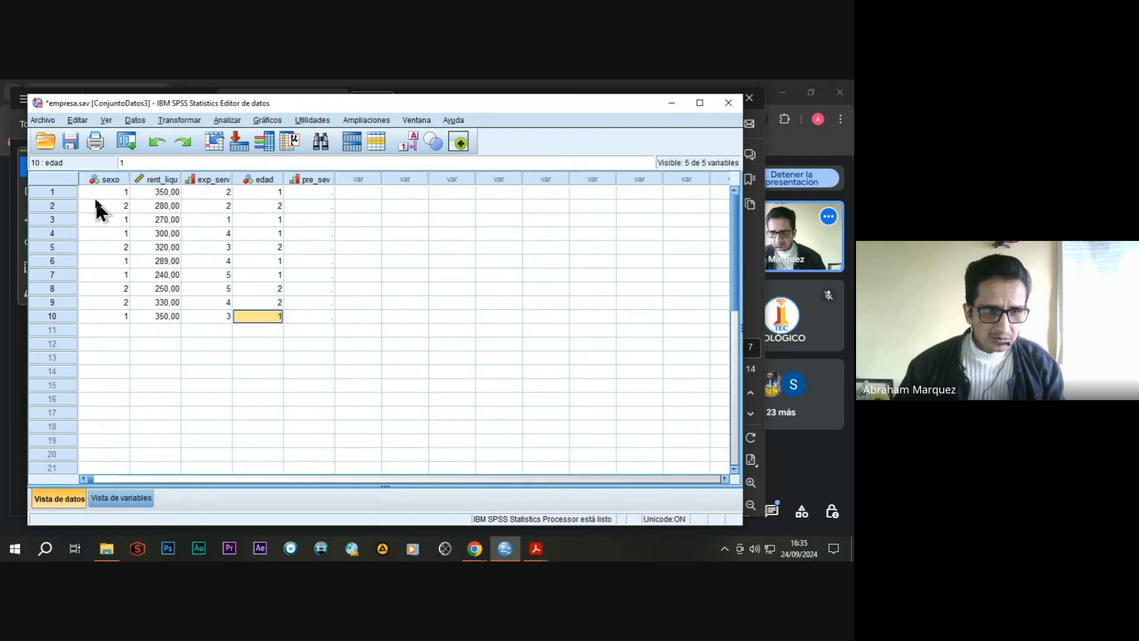
pyautogui.click(43, 120)
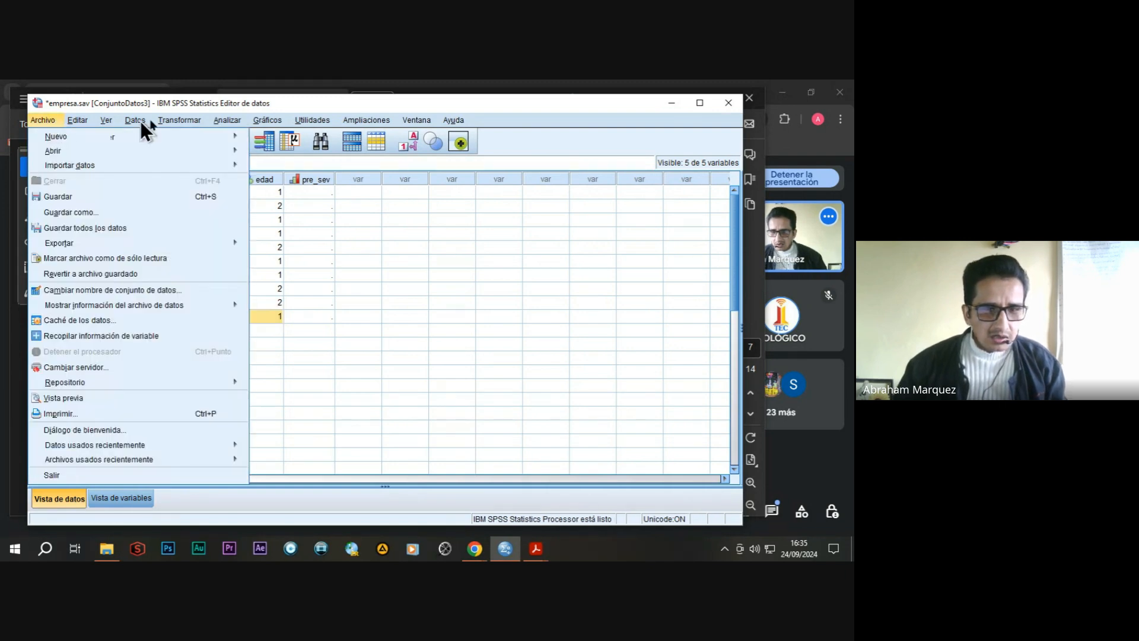
pyautogui.moveTo(227, 120)
pyautogui.moveTo(50, 117)
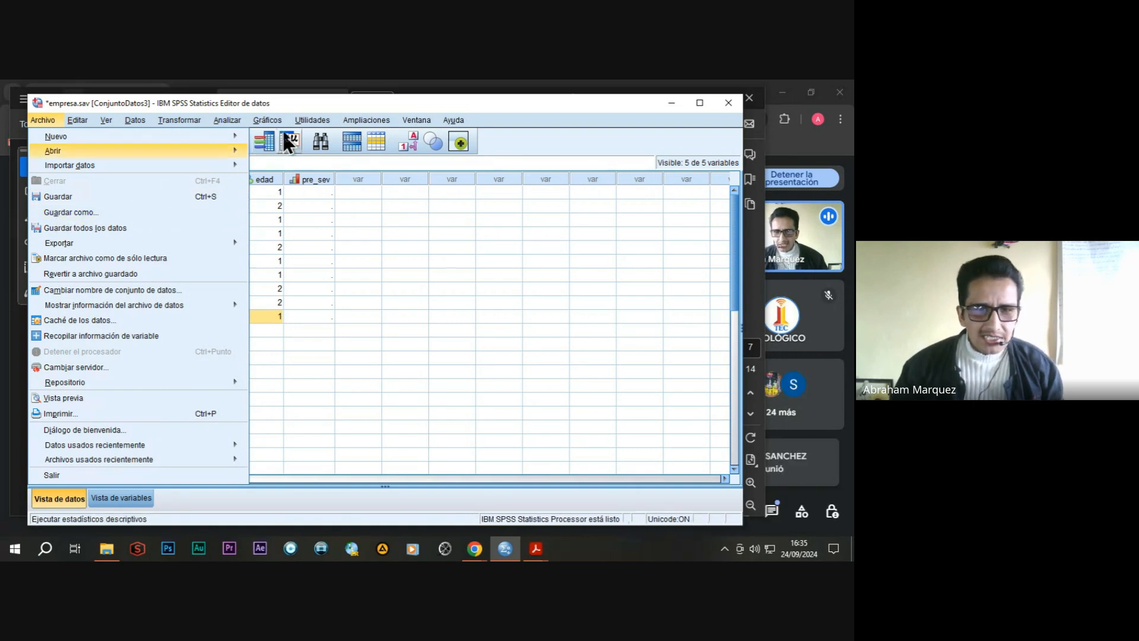
# Delete the variables sexo, rent_liqu and exp_serv from the dataset.
pyautogui.moveTo(269, 120)
pyautogui.click(105, 180)
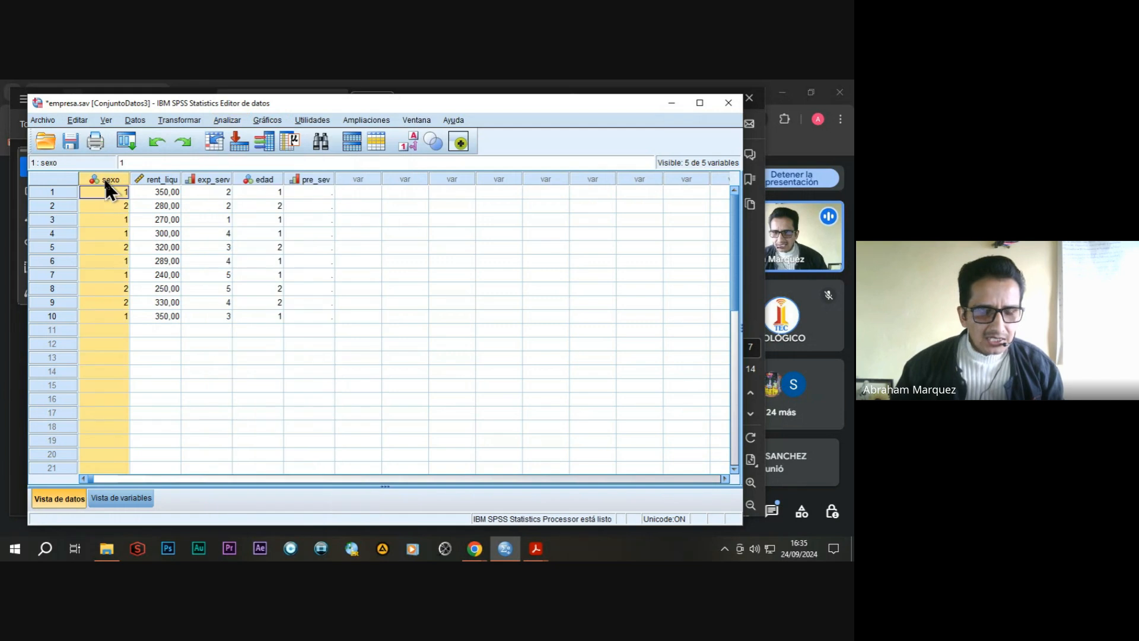
pyautogui.rightClick(105, 178)
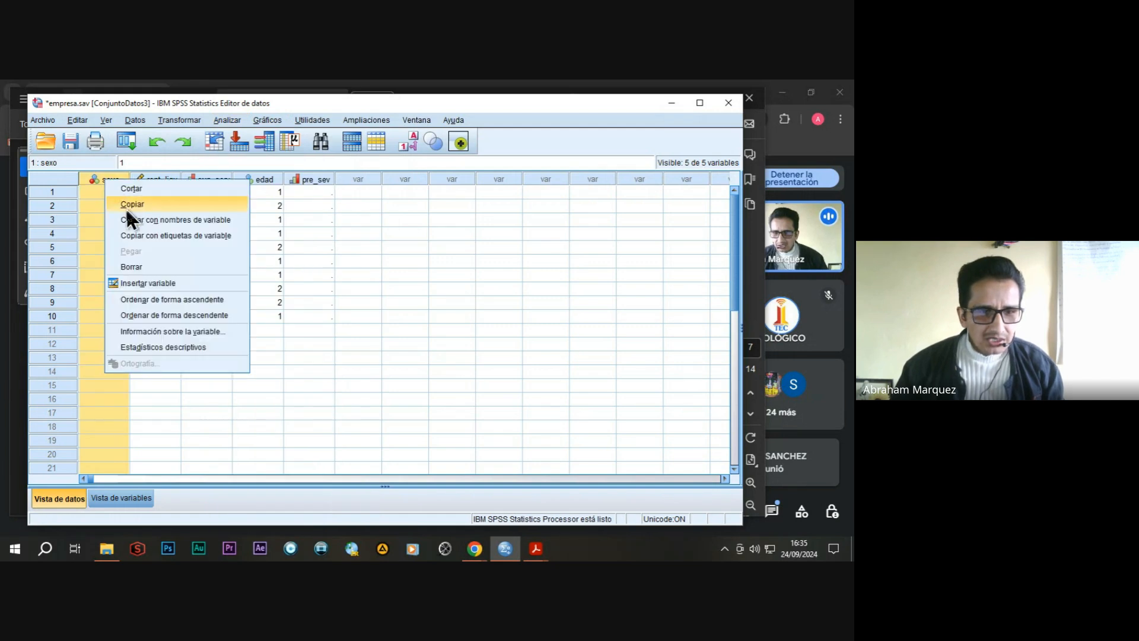
pyautogui.click(130, 264)
pyautogui.click(113, 180)
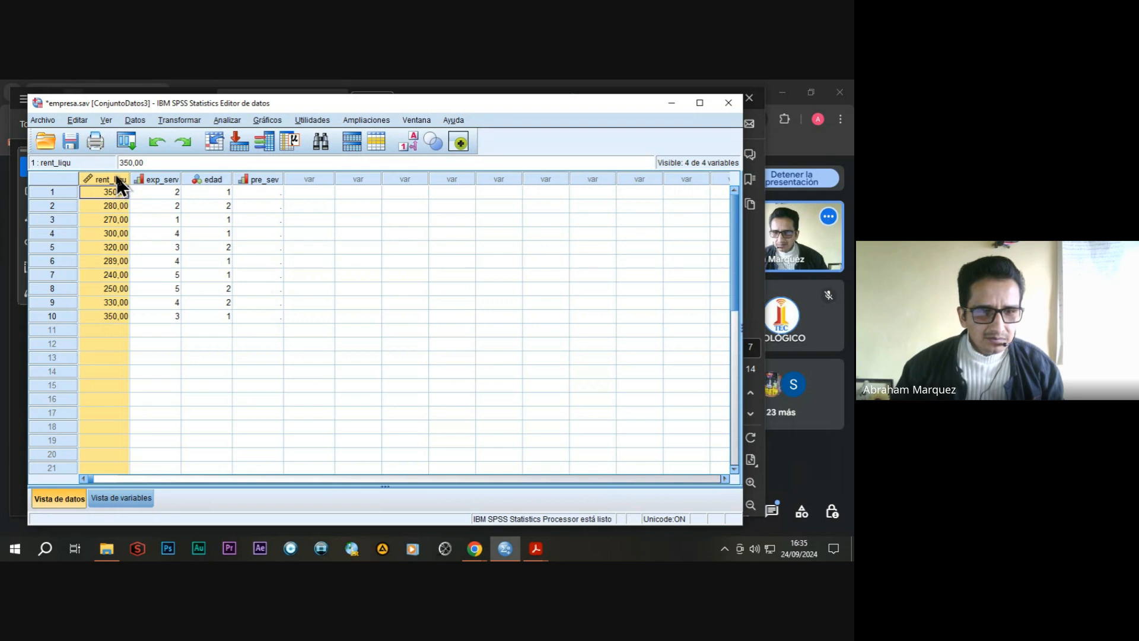
pyautogui.rightClick(115, 174)
pyautogui.click(149, 262)
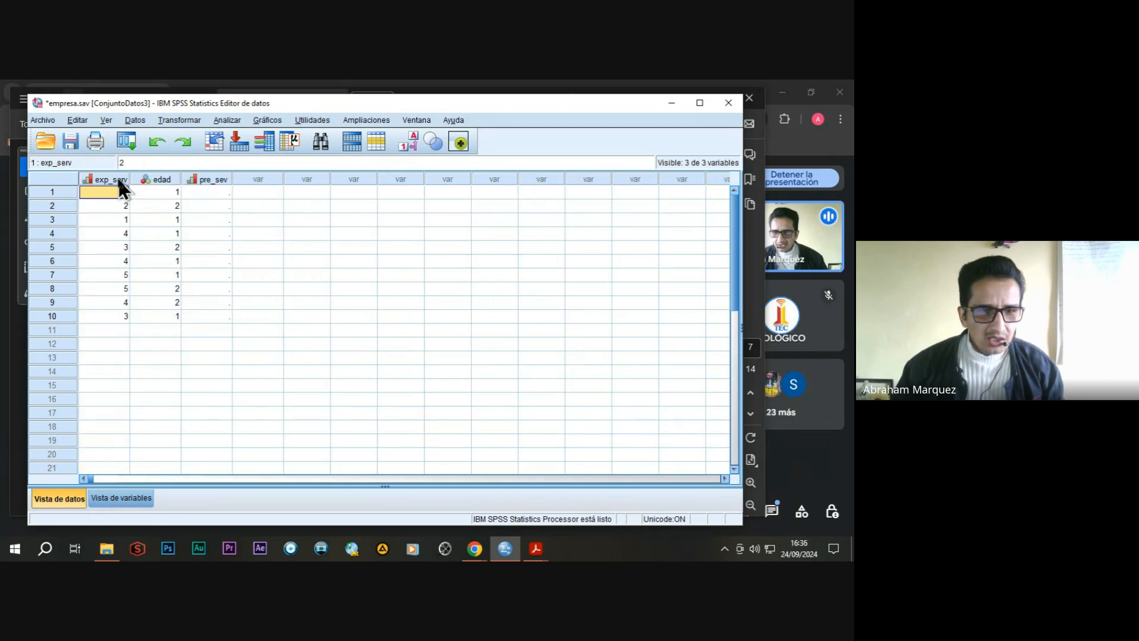
pyautogui.click(116, 177)
pyautogui.rightClick(116, 176)
pyautogui.click(145, 267)
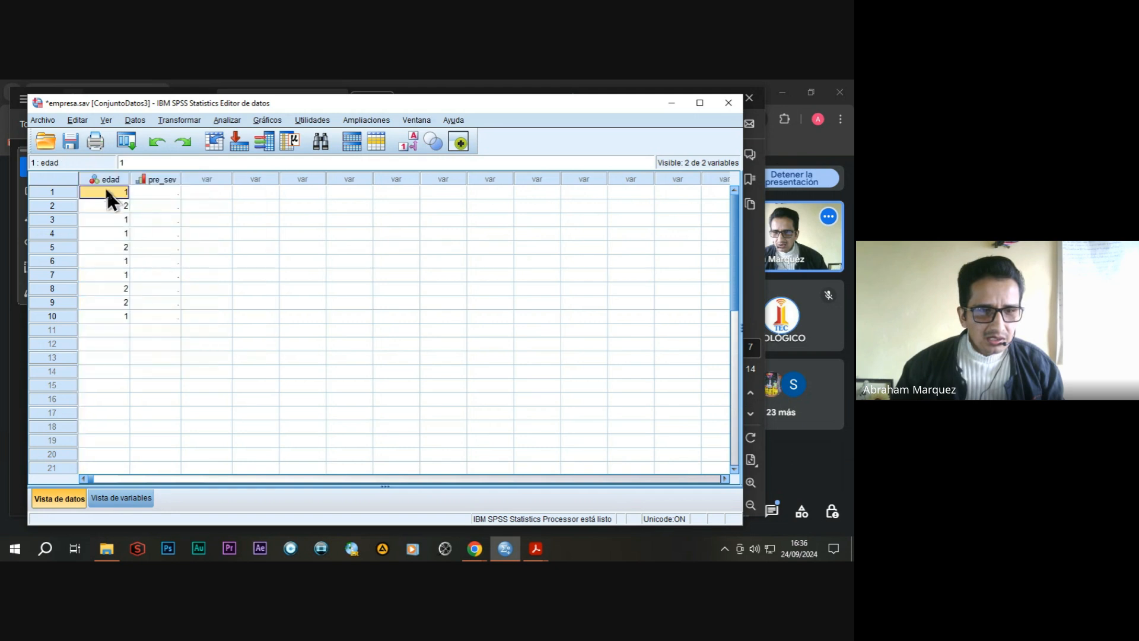
# Delete the remaining variables edad and pre_sev to leave the dataset empty.
pyautogui.click(113, 177)
pyautogui.rightClick(114, 179)
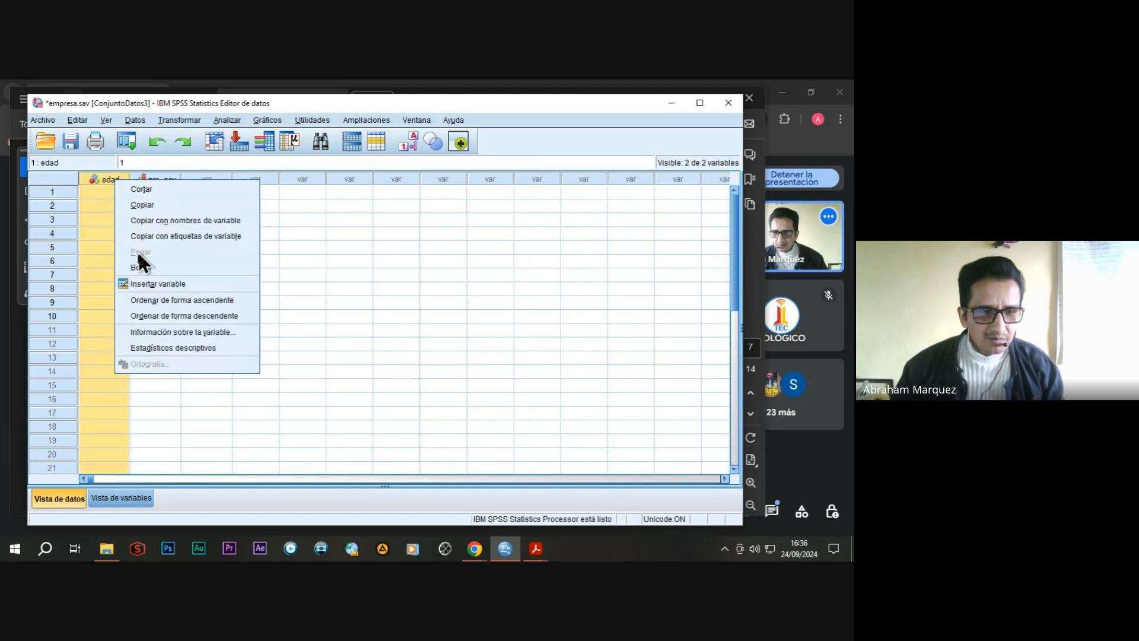
pyautogui.click(142, 266)
pyautogui.click(115, 176)
pyautogui.rightClick(115, 176)
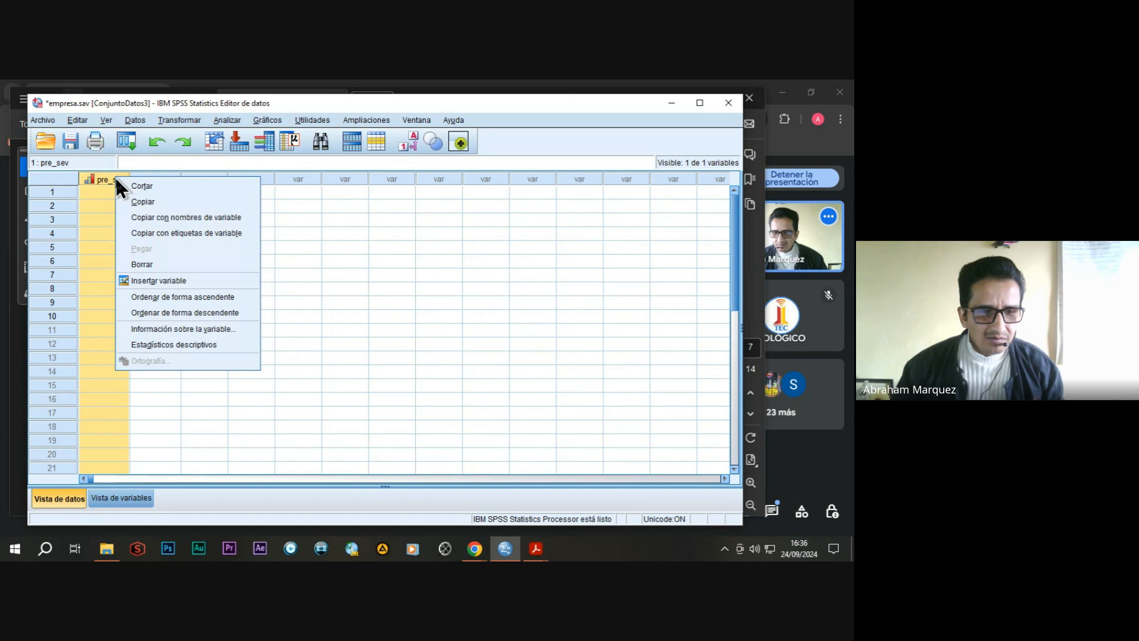
pyautogui.click(145, 261)
pyautogui.moveTo(262, 101); pyautogui.dragTo(258, 99)
# Define a first numeric variable named grupo with 0 decimals in the variable view.
pyautogui.click(128, 493)
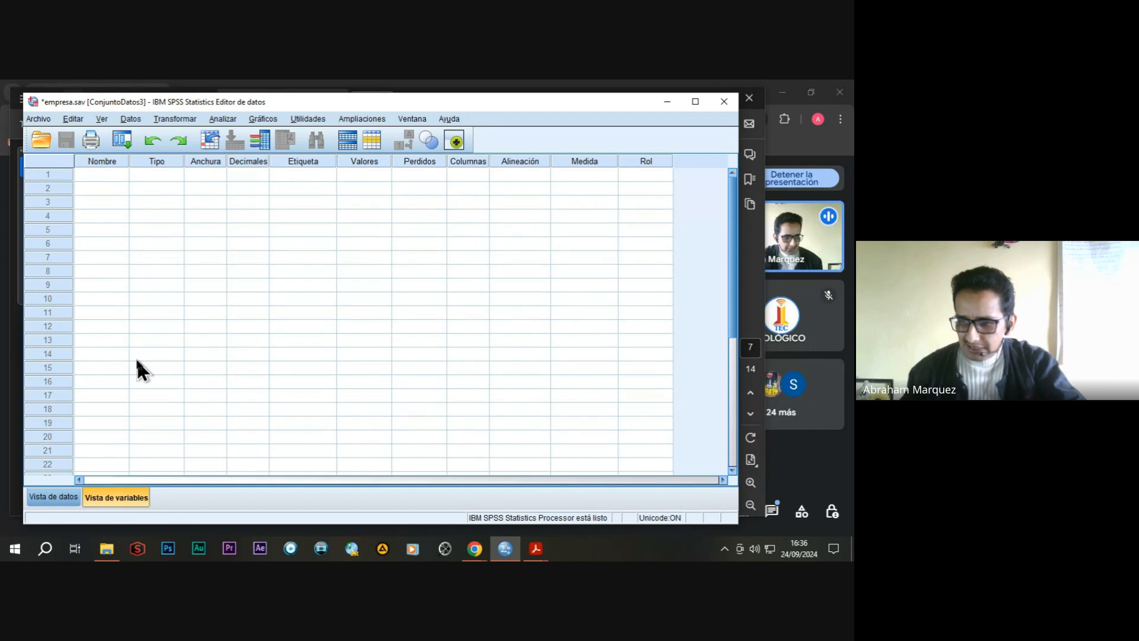
pyautogui.click(101, 175)
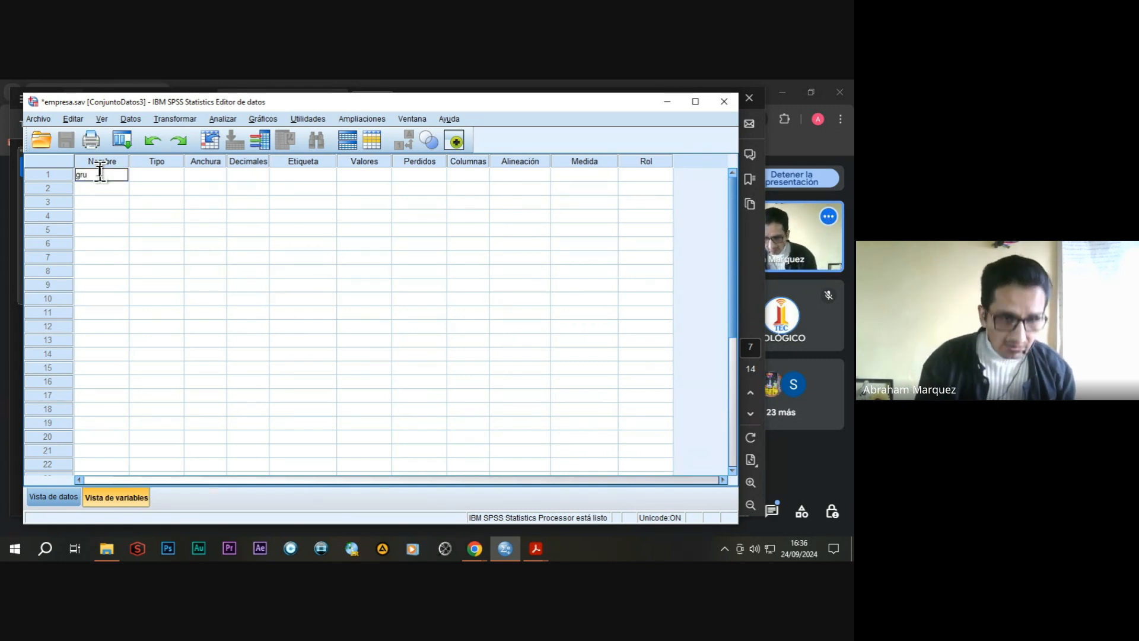
pyautogui.click(169, 176)
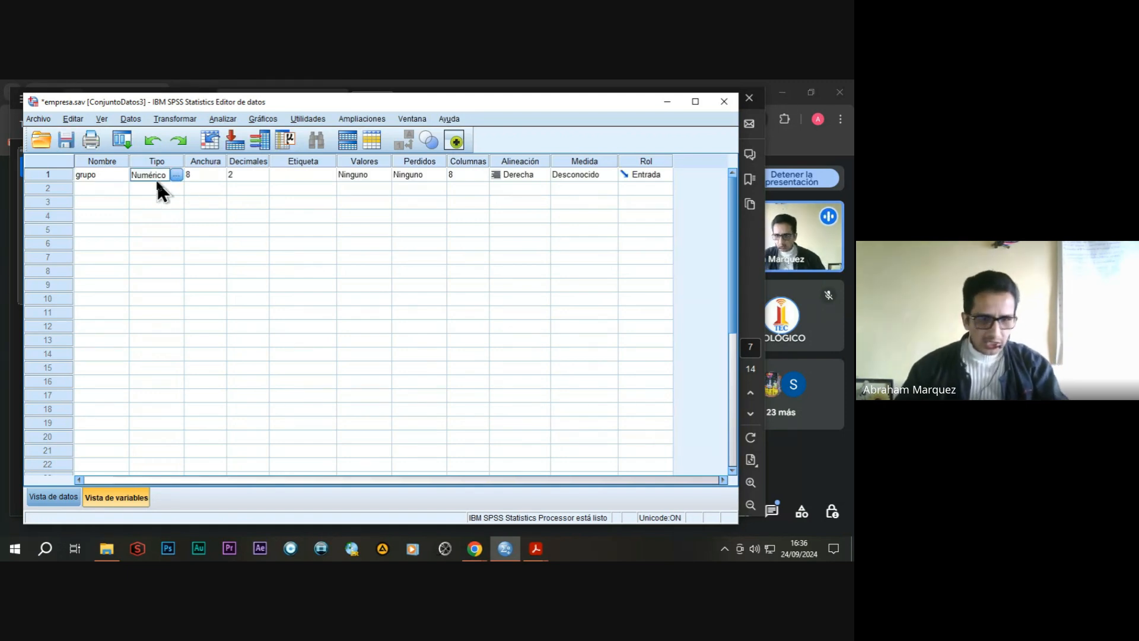
pyautogui.click(248, 174)
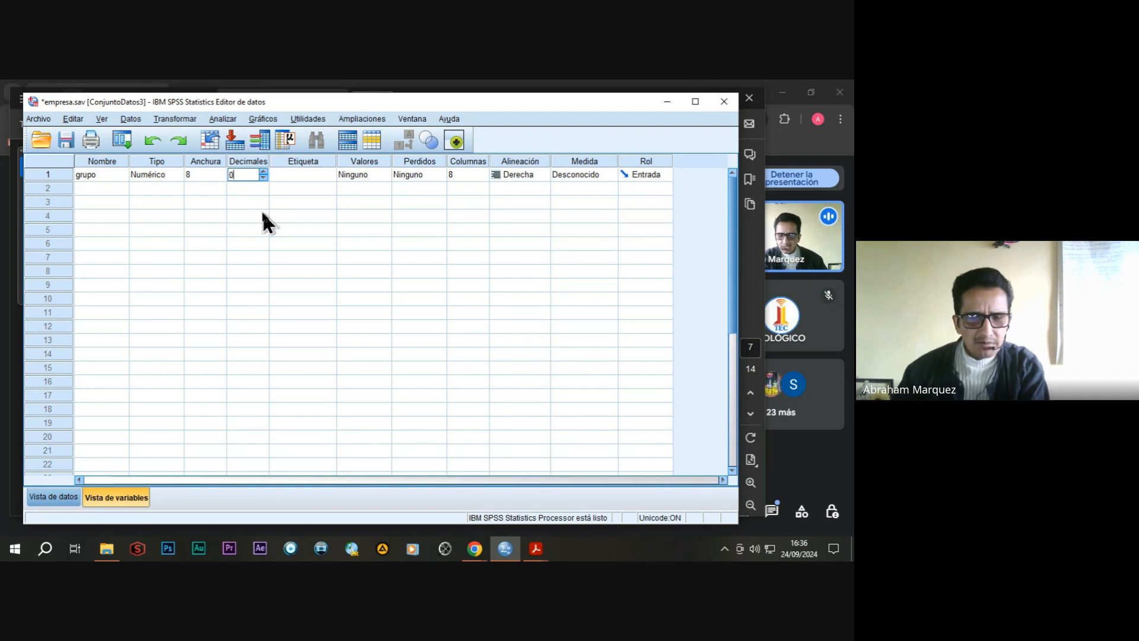
# Enter "0= control 1=tratamiento" as the label of the grupo variable.
pyautogui.click(297, 176)
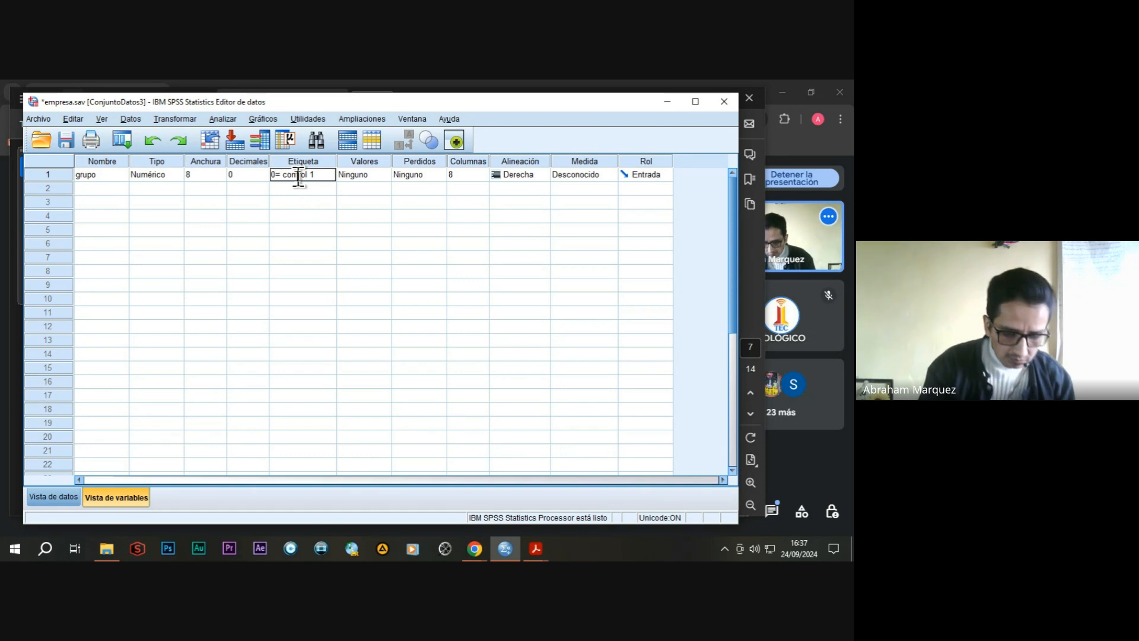
pyautogui.write('=tra')
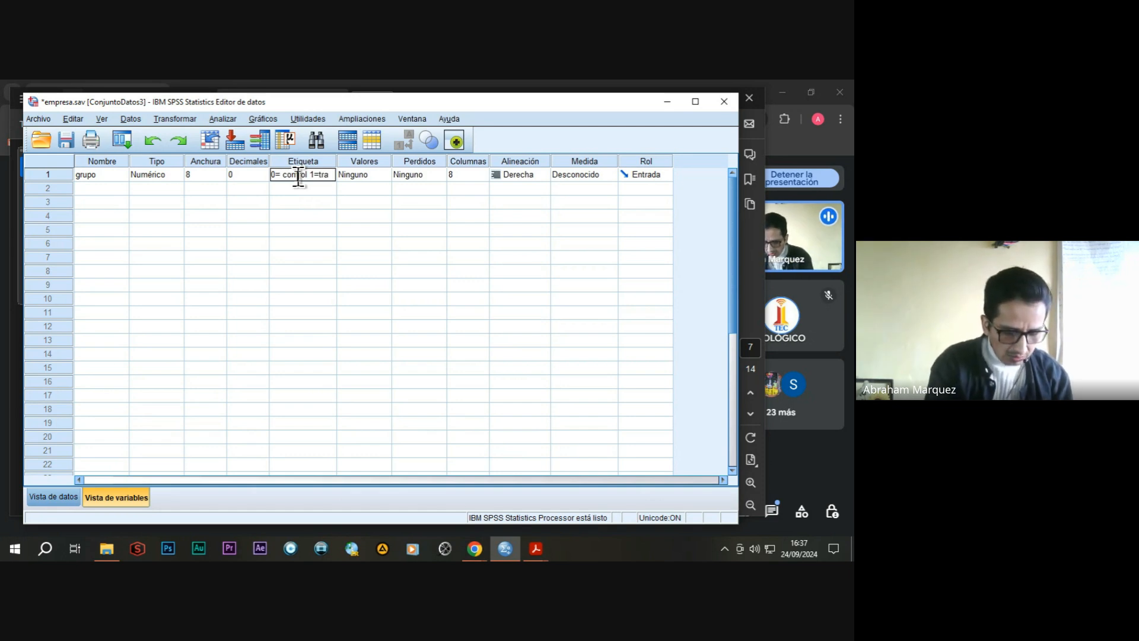
pyautogui.write('tamiento')
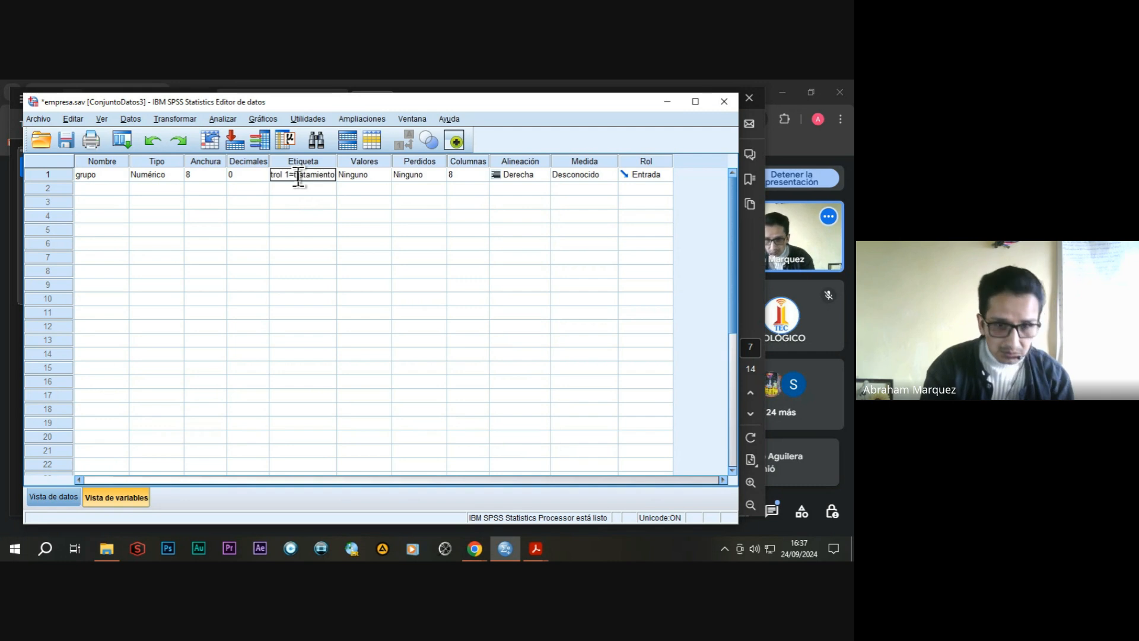
# Add a value label to grupo that assigns "control" to the value 0.
pyautogui.doubleClick(382, 173)
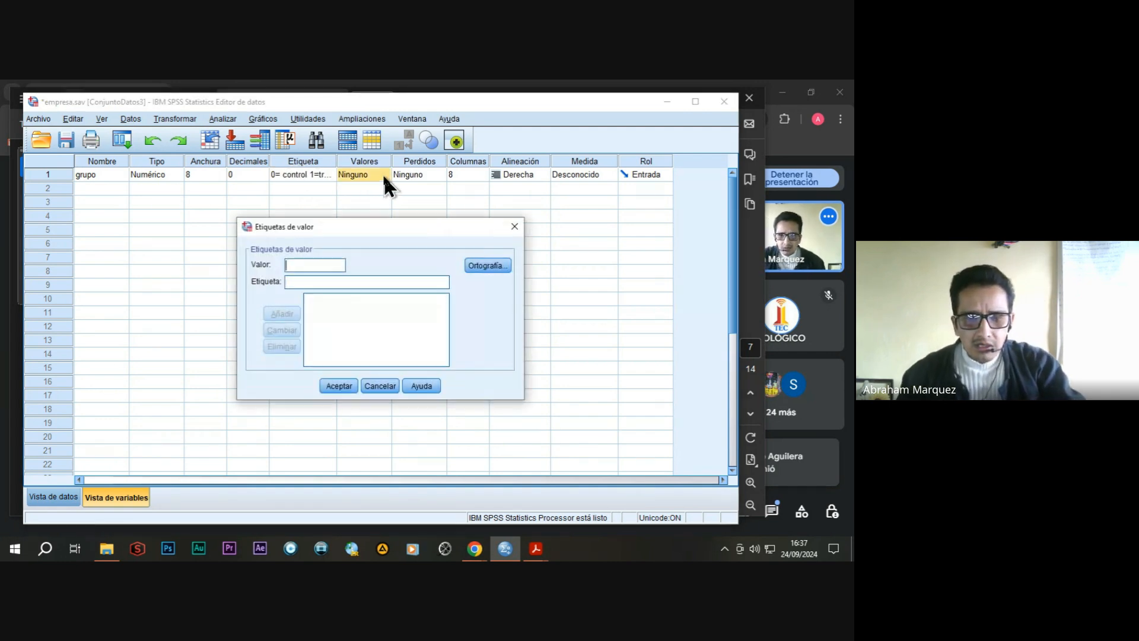
pyautogui.click(514, 228)
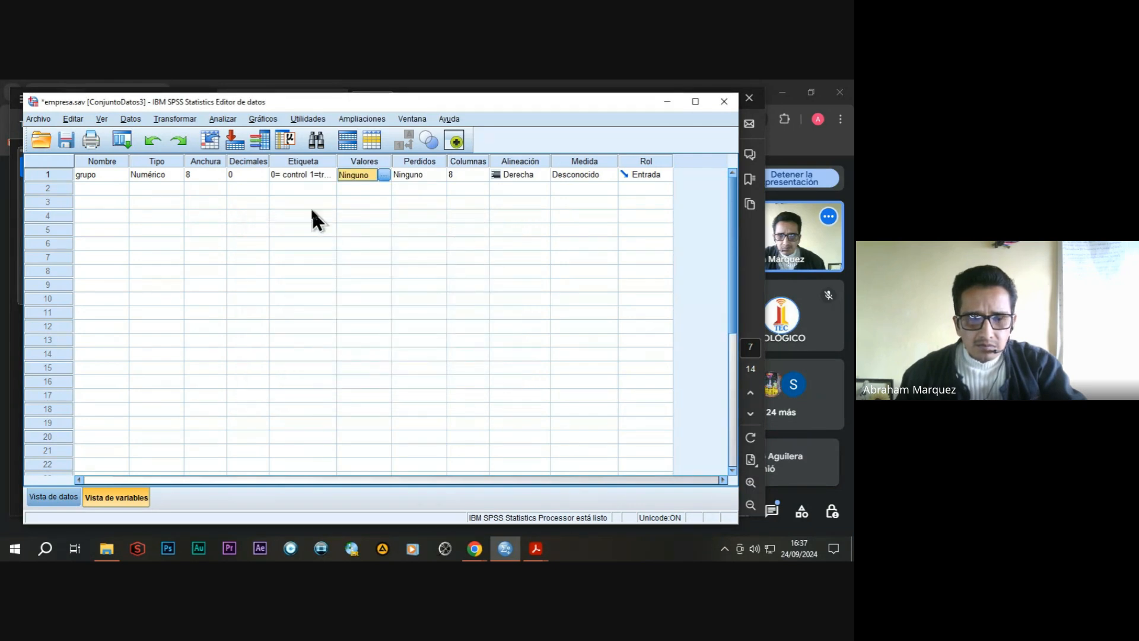
pyautogui.click(383, 175)
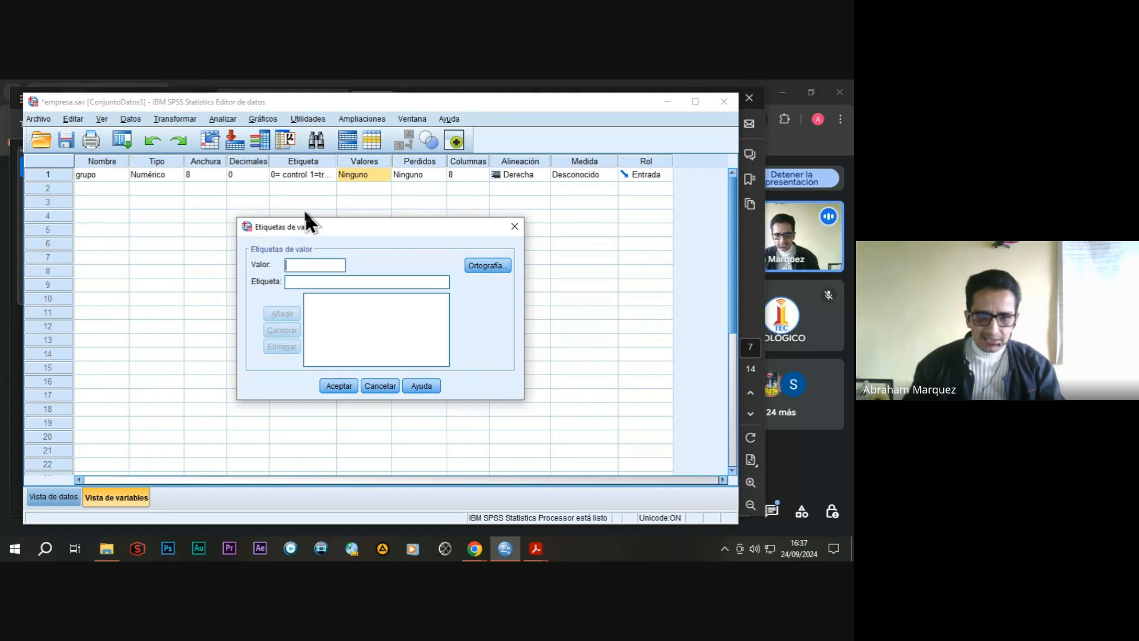
pyautogui.write('0')
pyautogui.click(302, 283)
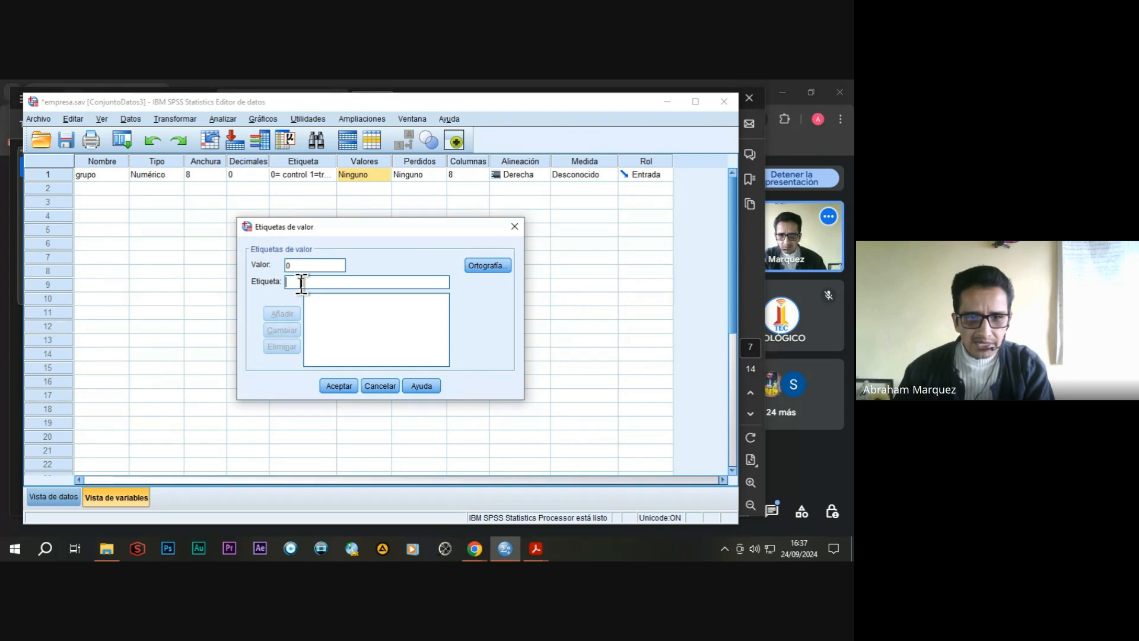
pyautogui.write('control')
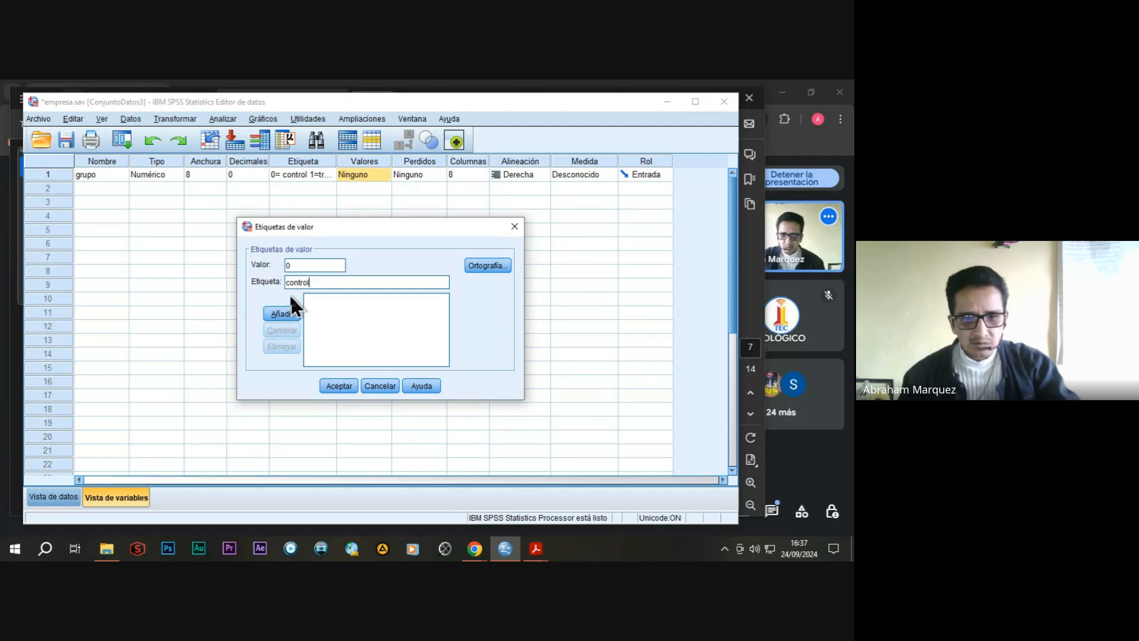
pyautogui.click(286, 311)
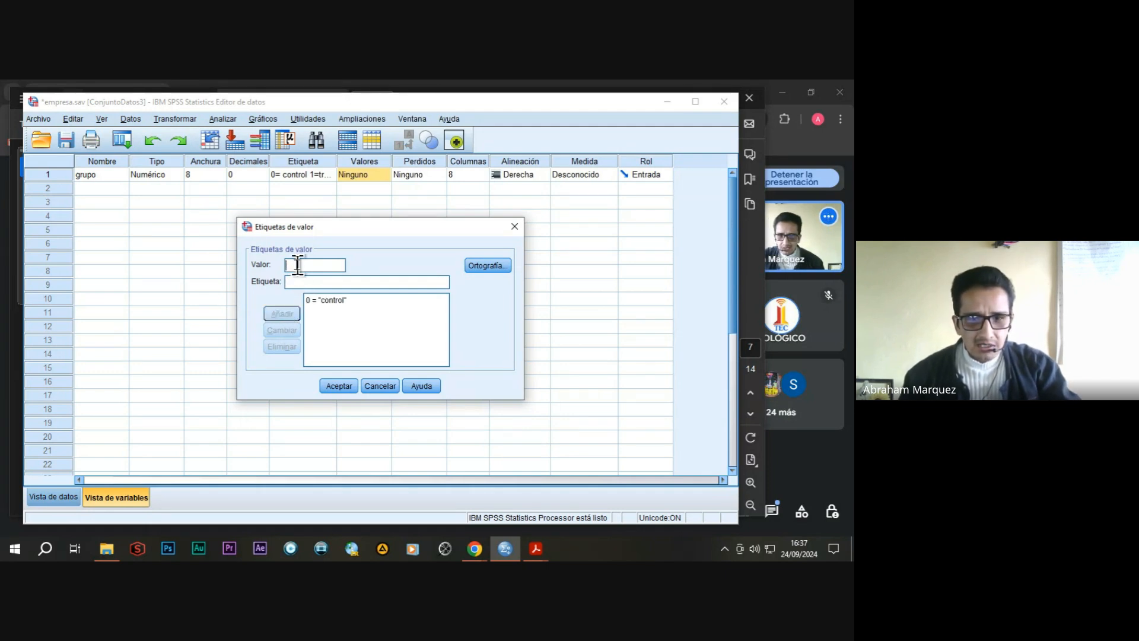
# Add the value label 1 = "tratamiento" to grupo, apply the value labels, and set its measurement level to Nominal.
pyautogui.write('1')
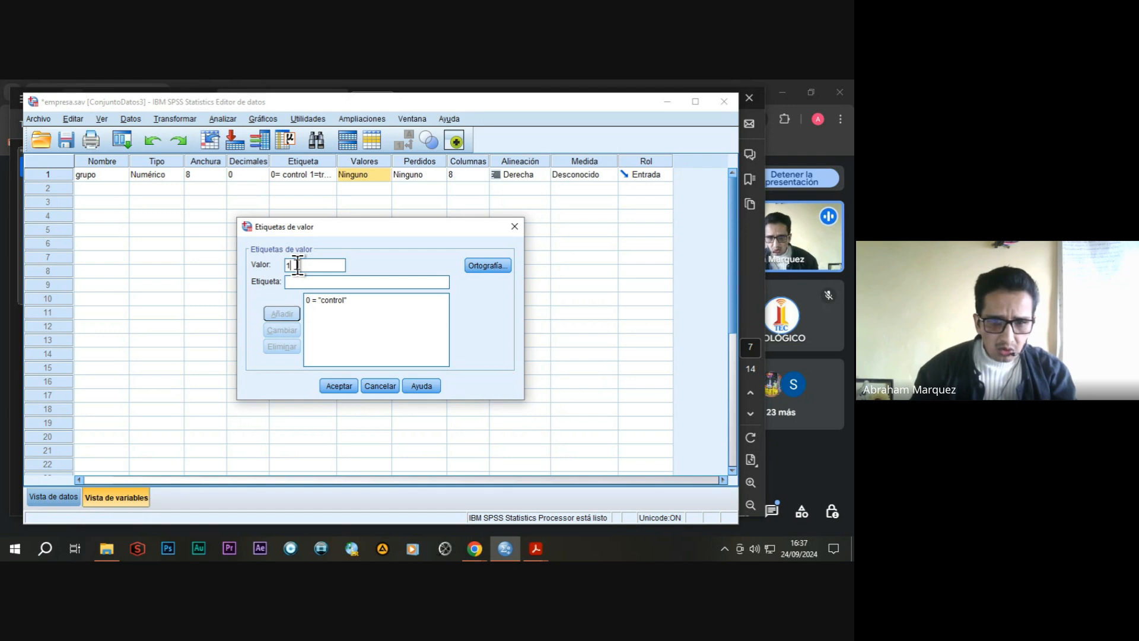
pyautogui.click(301, 284)
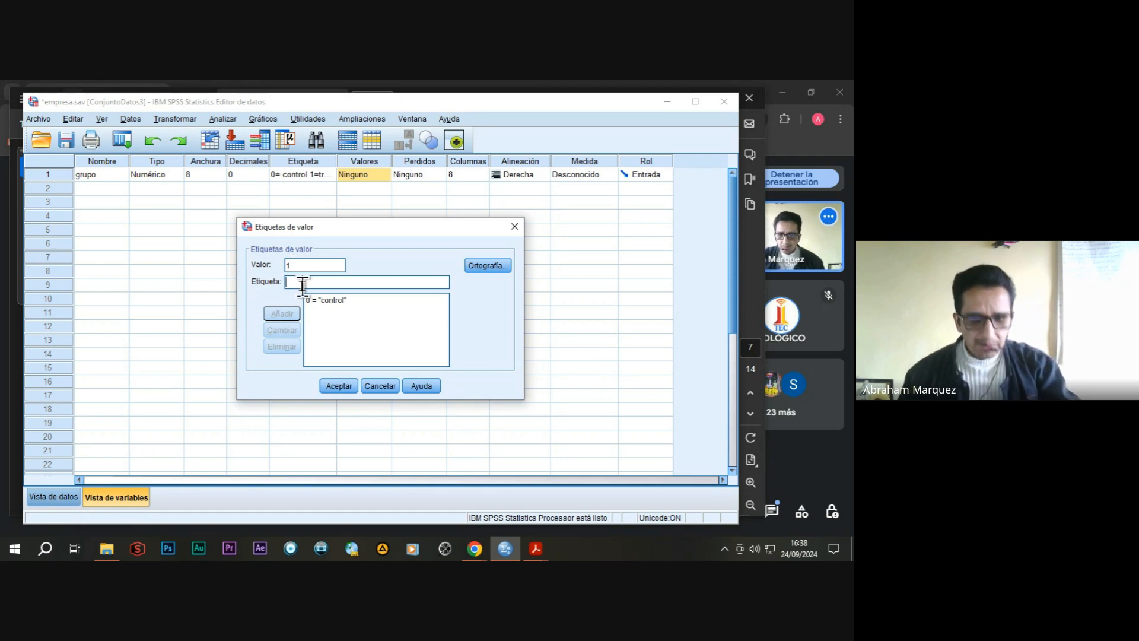
pyautogui.write('tratami')
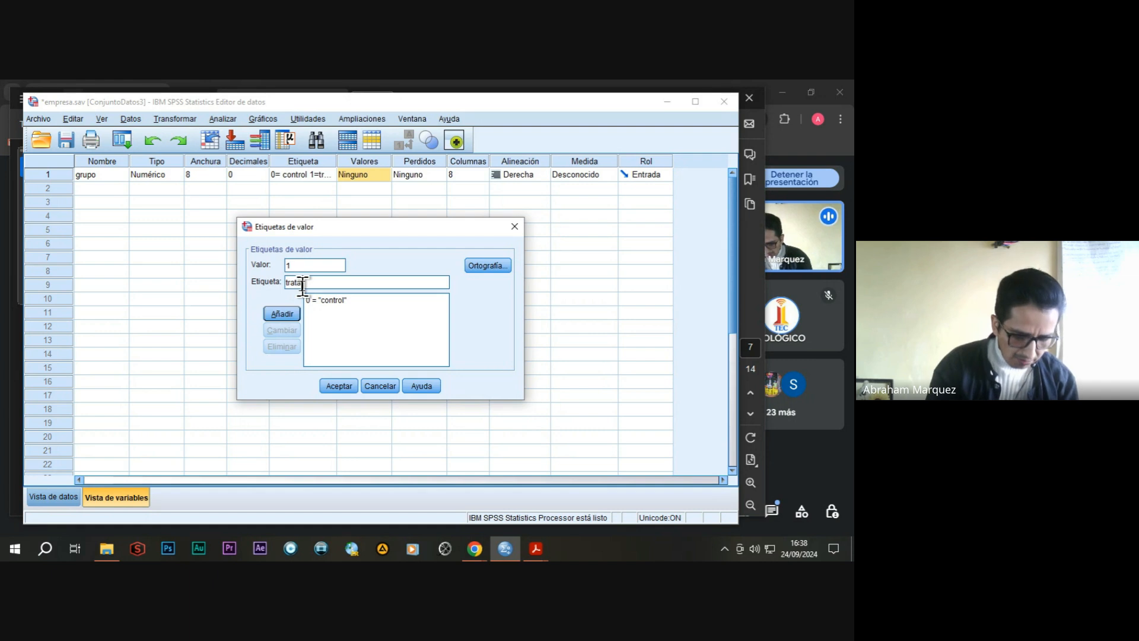
pyautogui.write('ento')
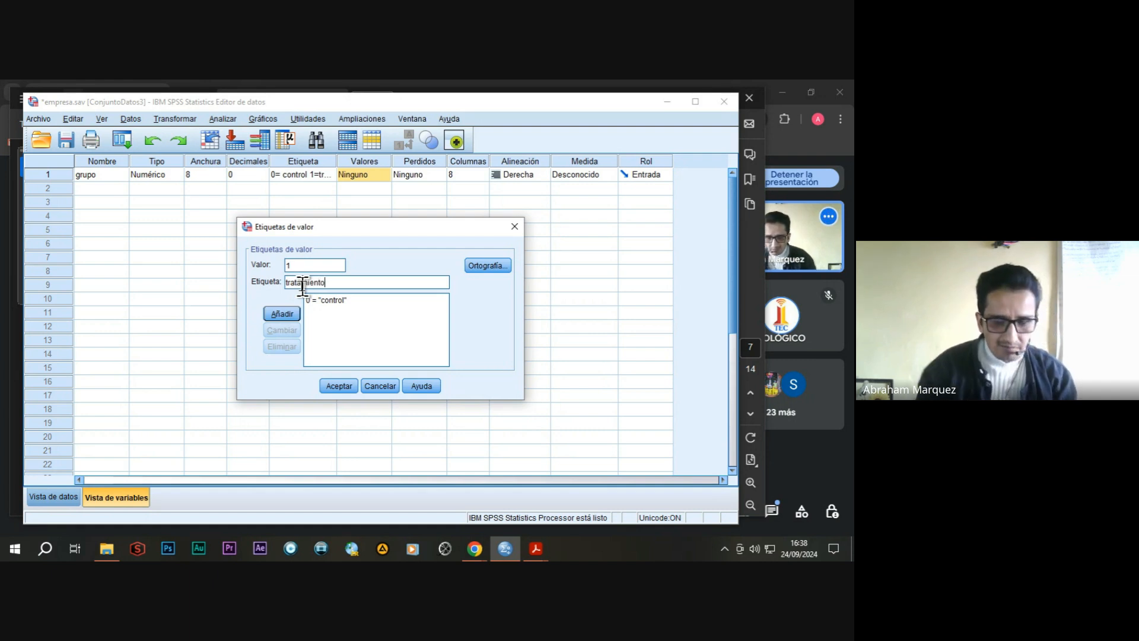
pyautogui.click(291, 315)
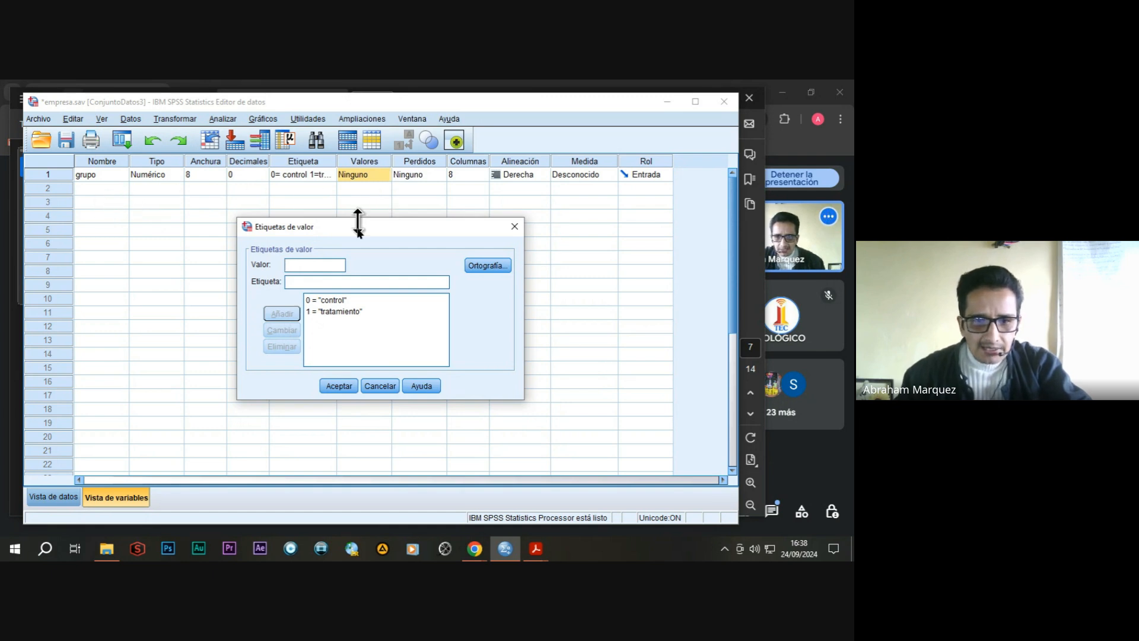
pyautogui.click(338, 386)
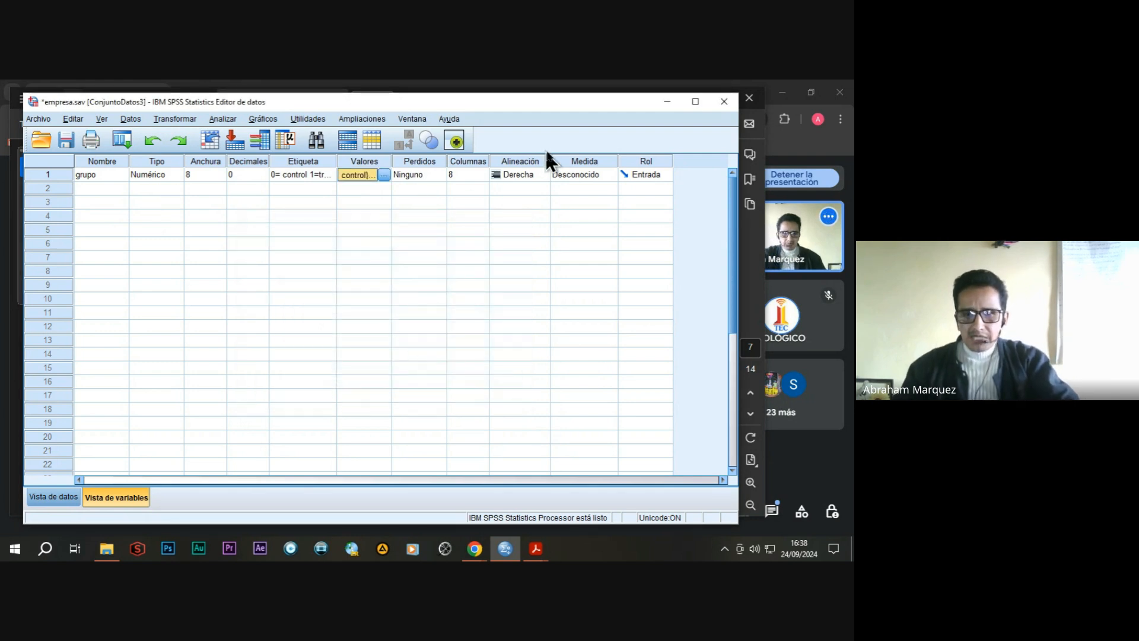
pyautogui.click(608, 175)
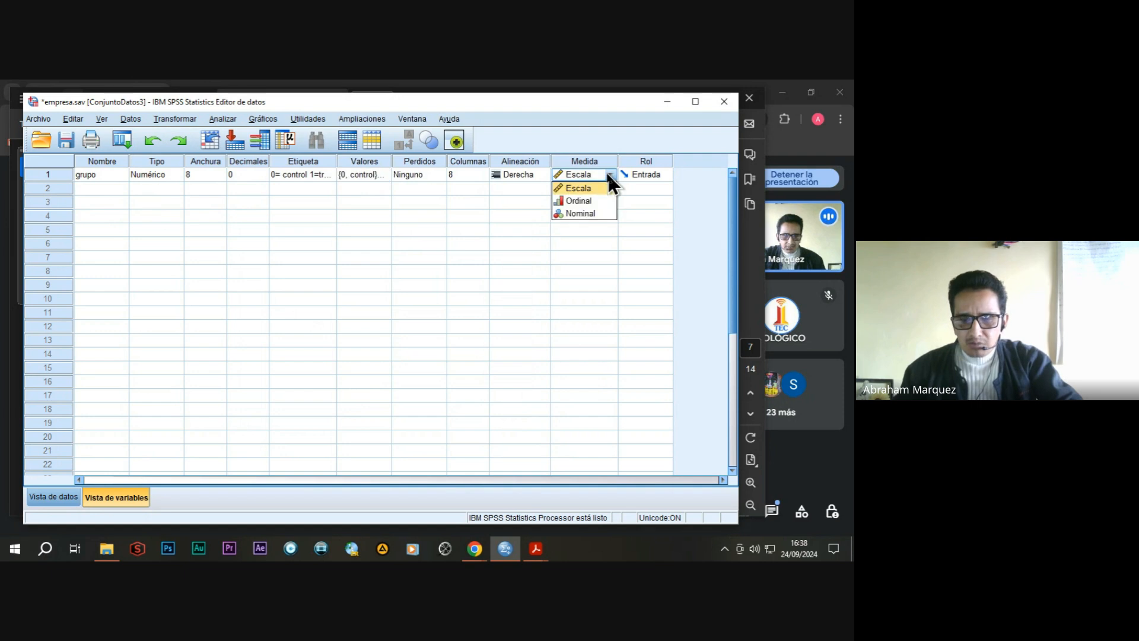
pyautogui.click(580, 214)
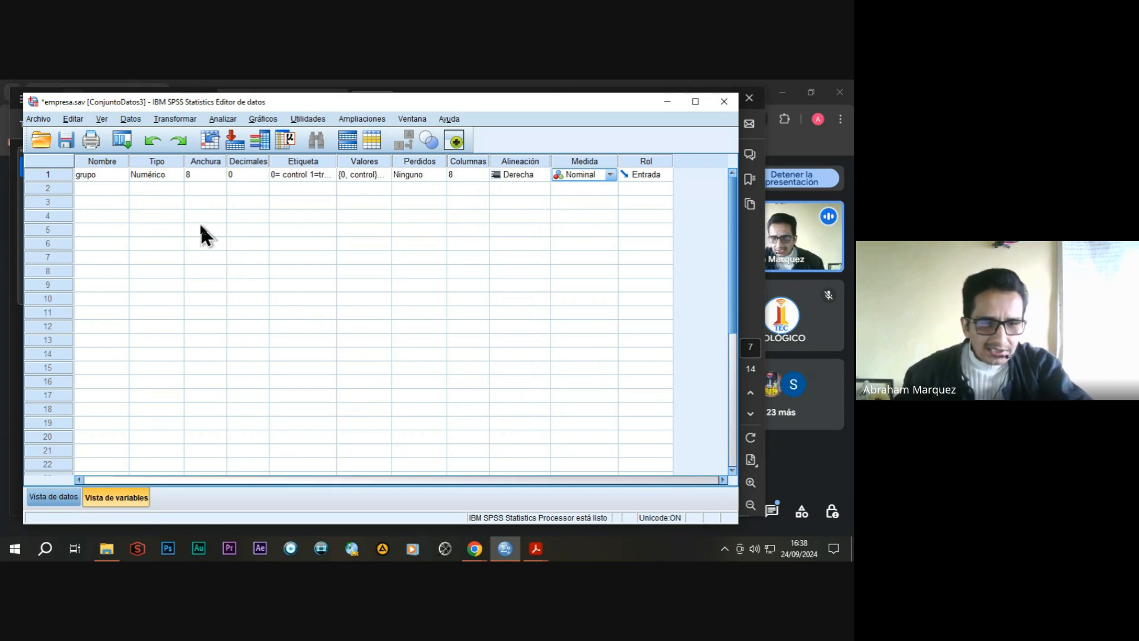
# Define a second numeric variable named ansiedad with 0 decimals below grupo.
pyautogui.click(111, 189)
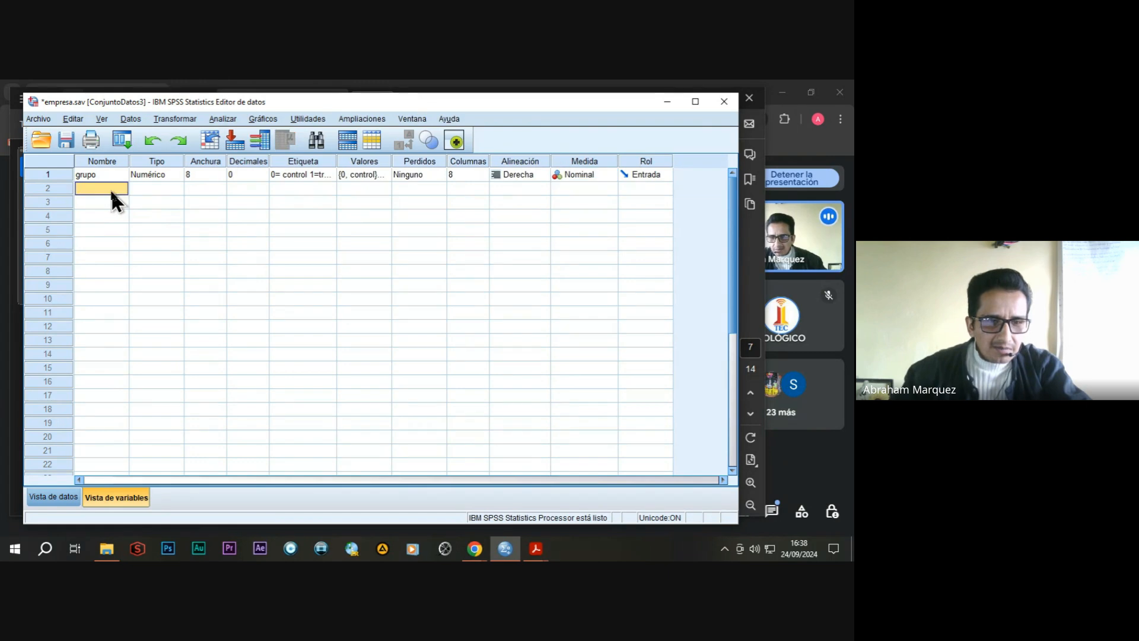
pyautogui.write('ansiedad')
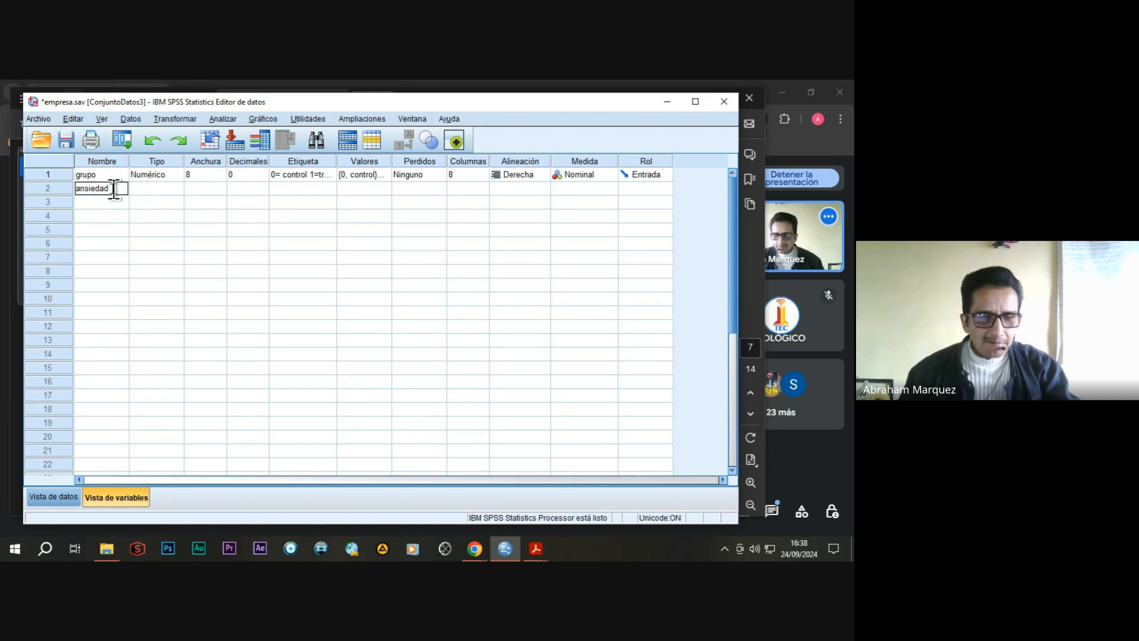
pyautogui.click(157, 188)
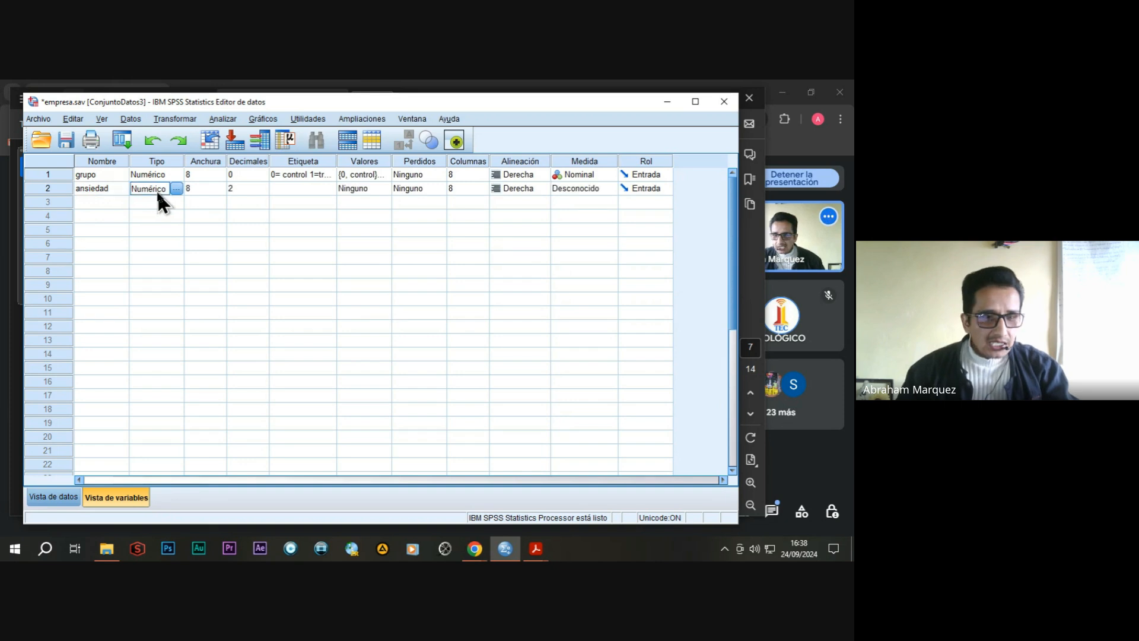
pyautogui.click(241, 189)
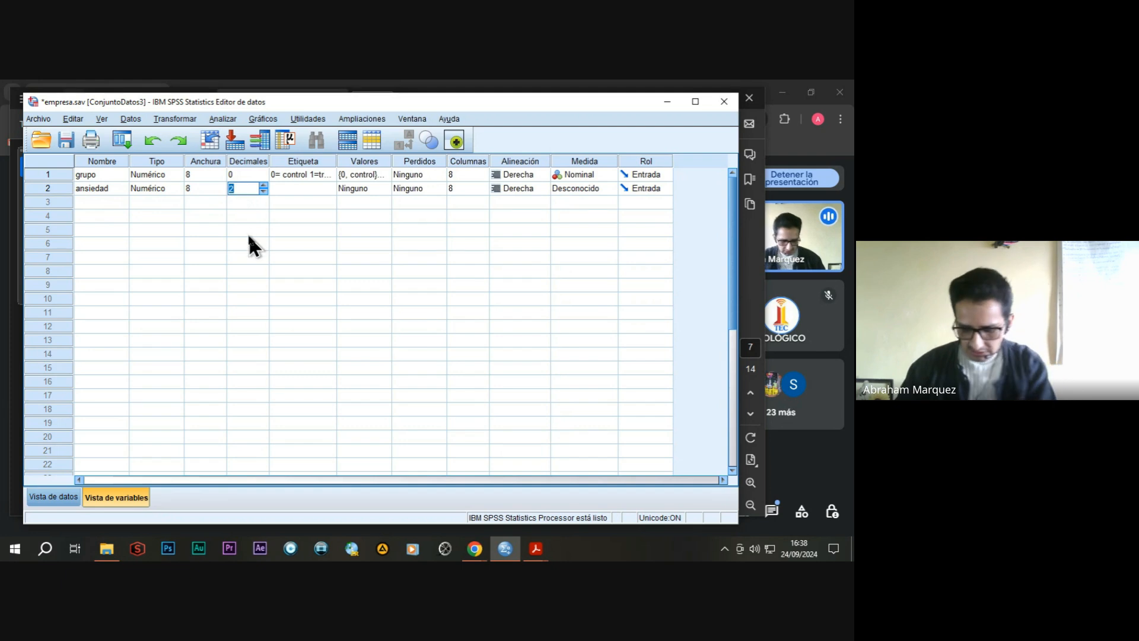
pyautogui.write('0')
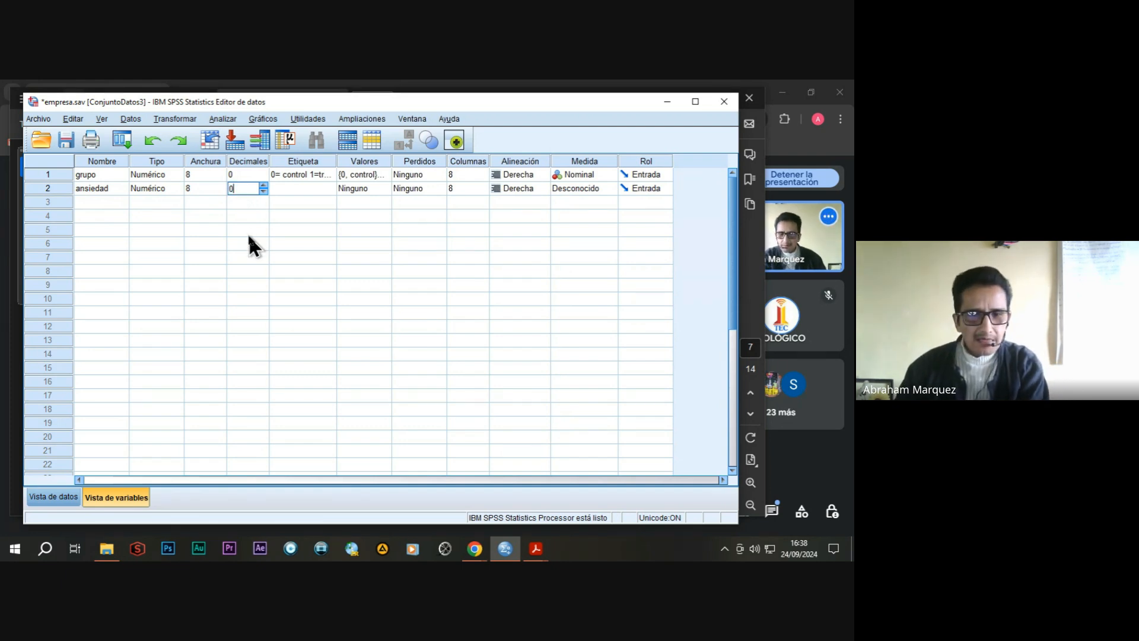
# Label the ansiedad variable "nivel de ansiedad" and set its measurement level to Escala.
pyautogui.click(292, 190)
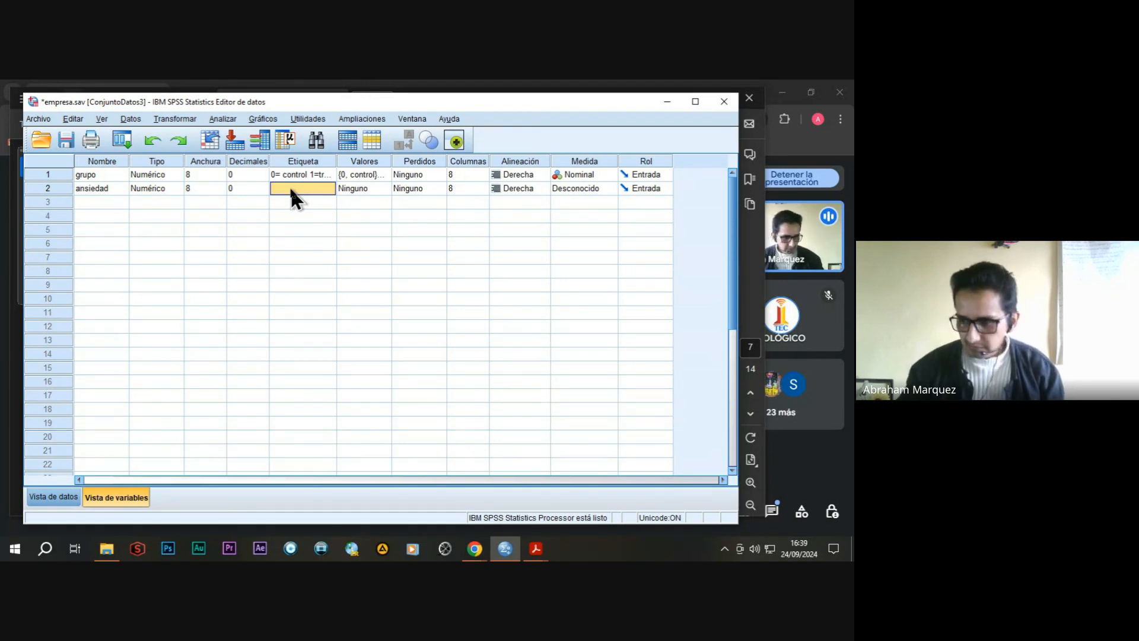
pyautogui.write('n')
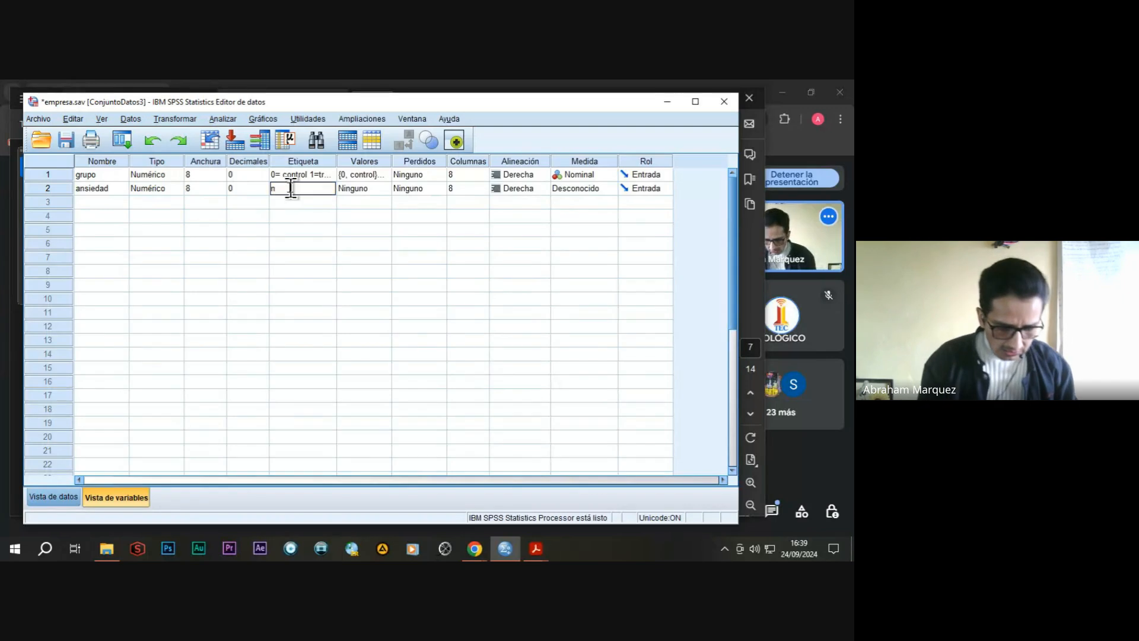
pyautogui.write('ivel')
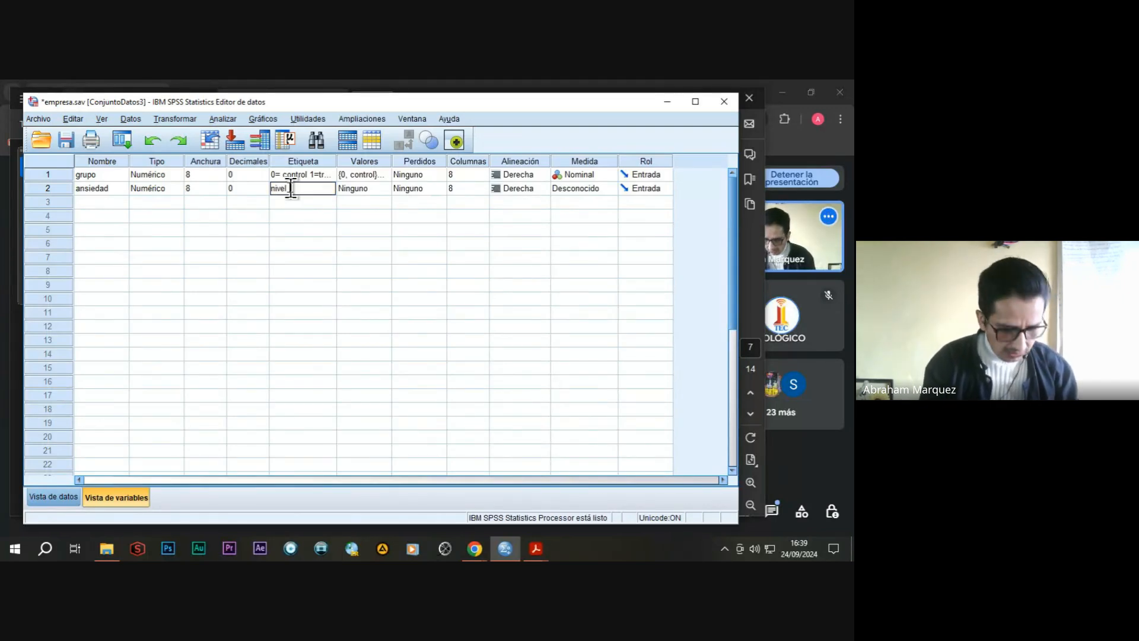
pyautogui.write(' de ansiedad')
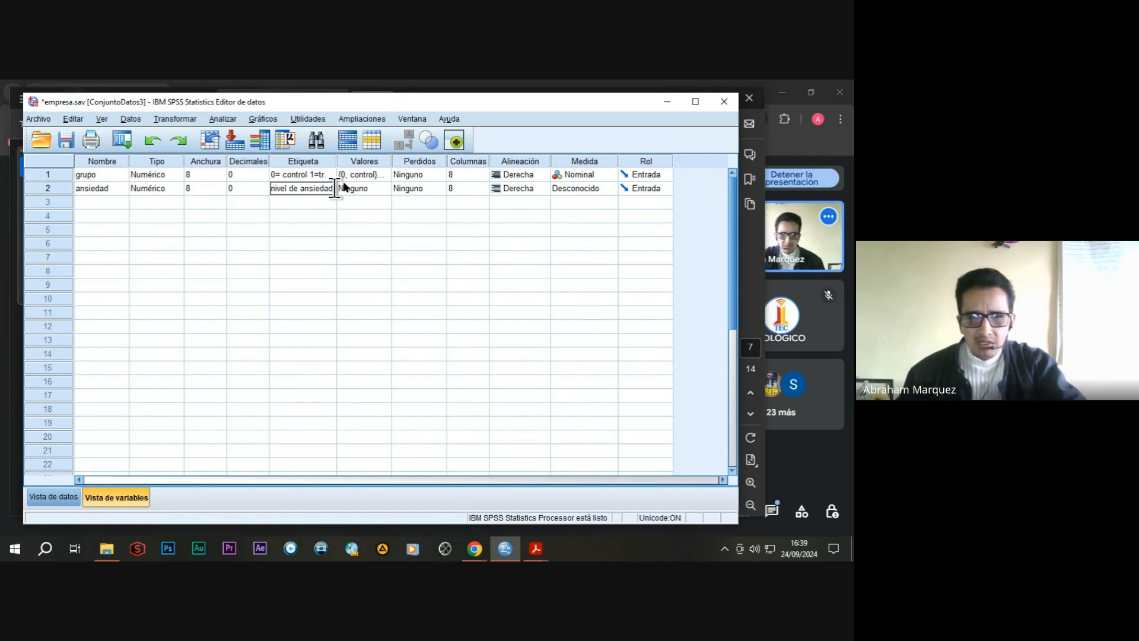
pyautogui.click(368, 189)
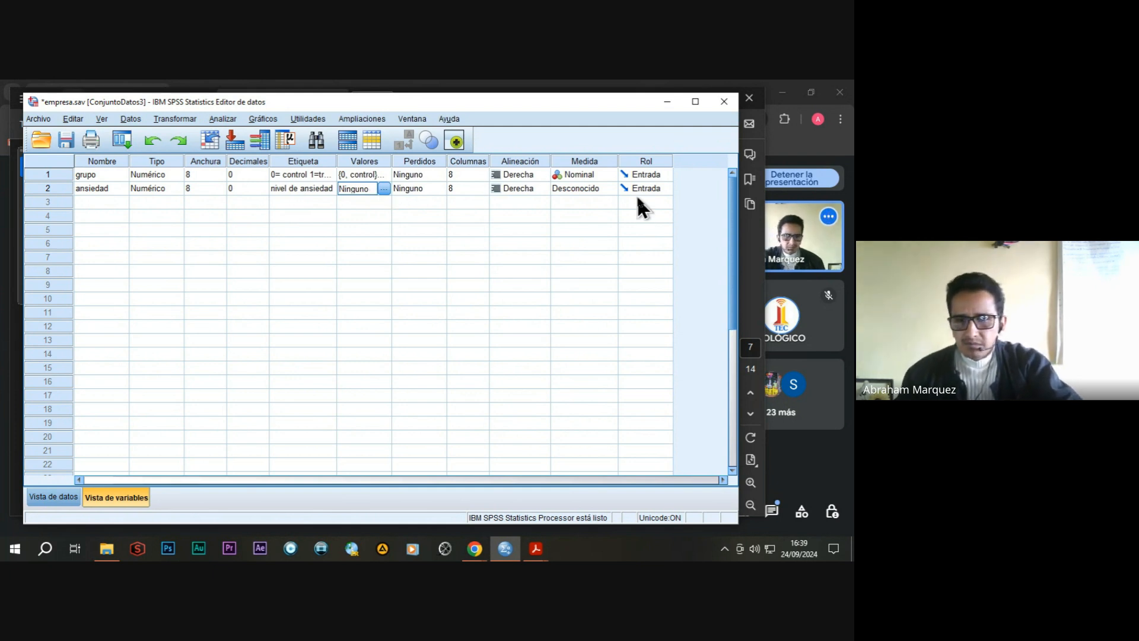
pyautogui.click(607, 187)
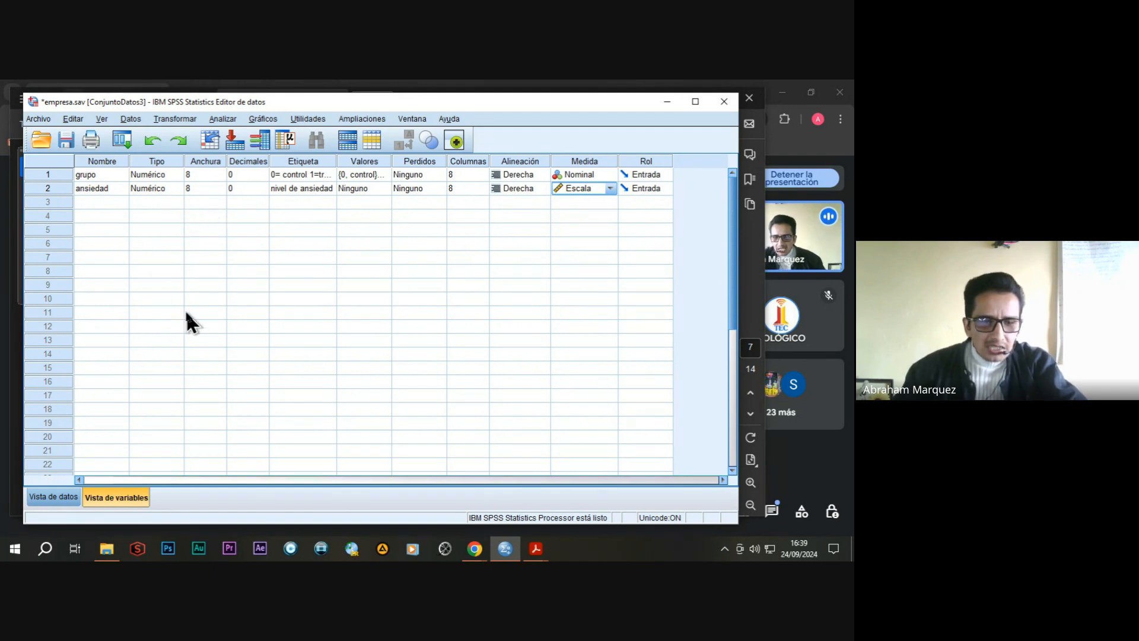
# In the data view, enter 0 as the grupo value for cases 1 to 5.
pyautogui.click(66, 496)
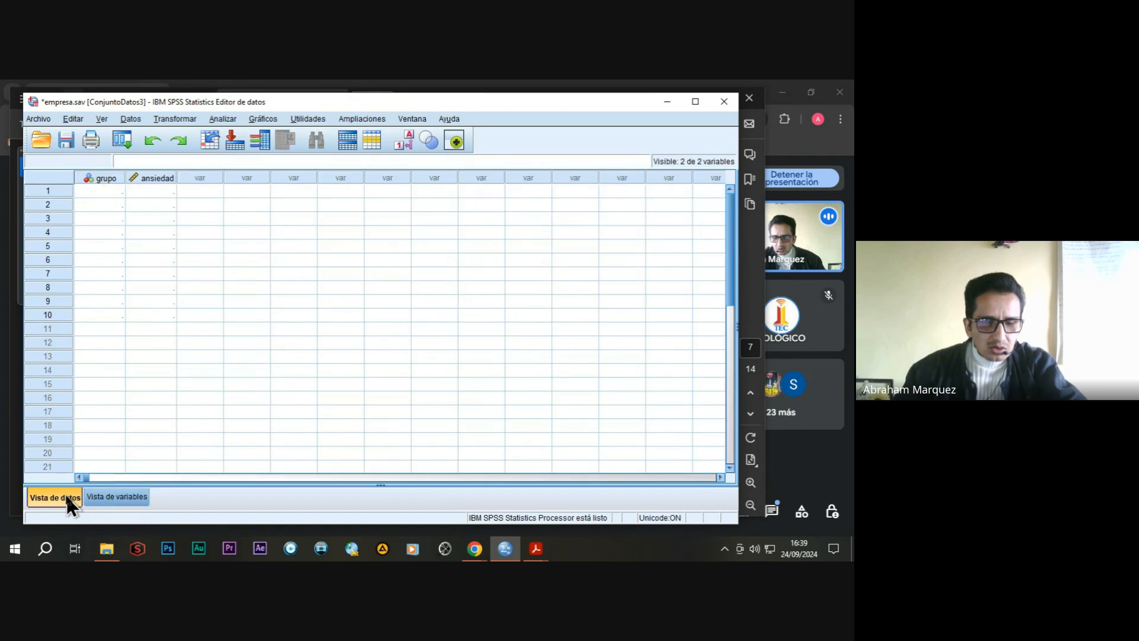
pyautogui.click(101, 191)
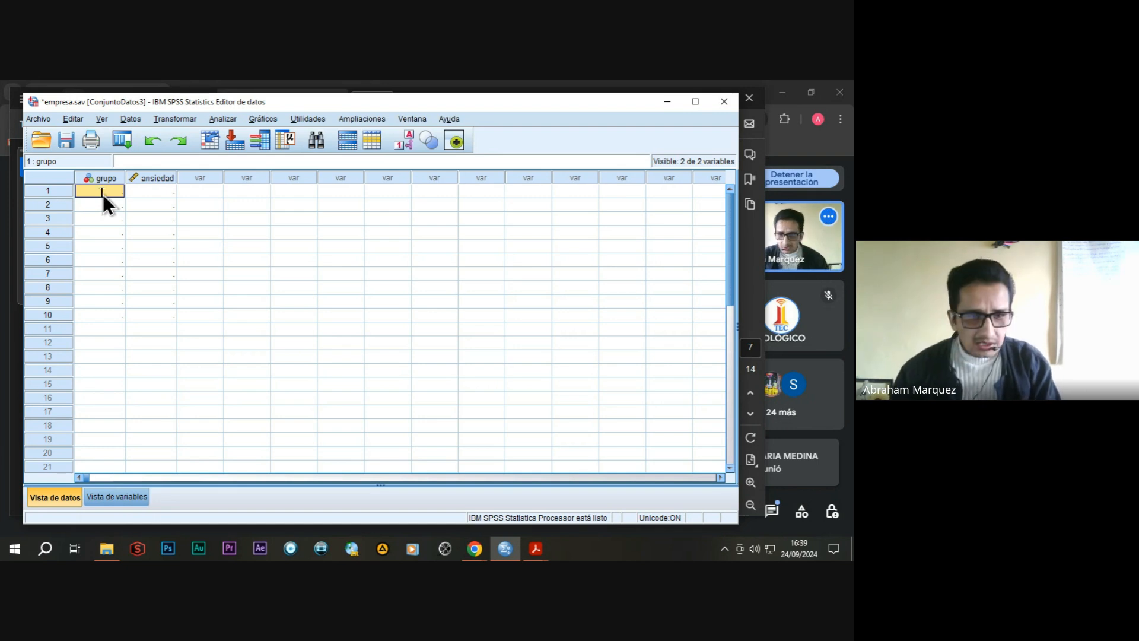
pyautogui.press('Return')
pyautogui.write('0')
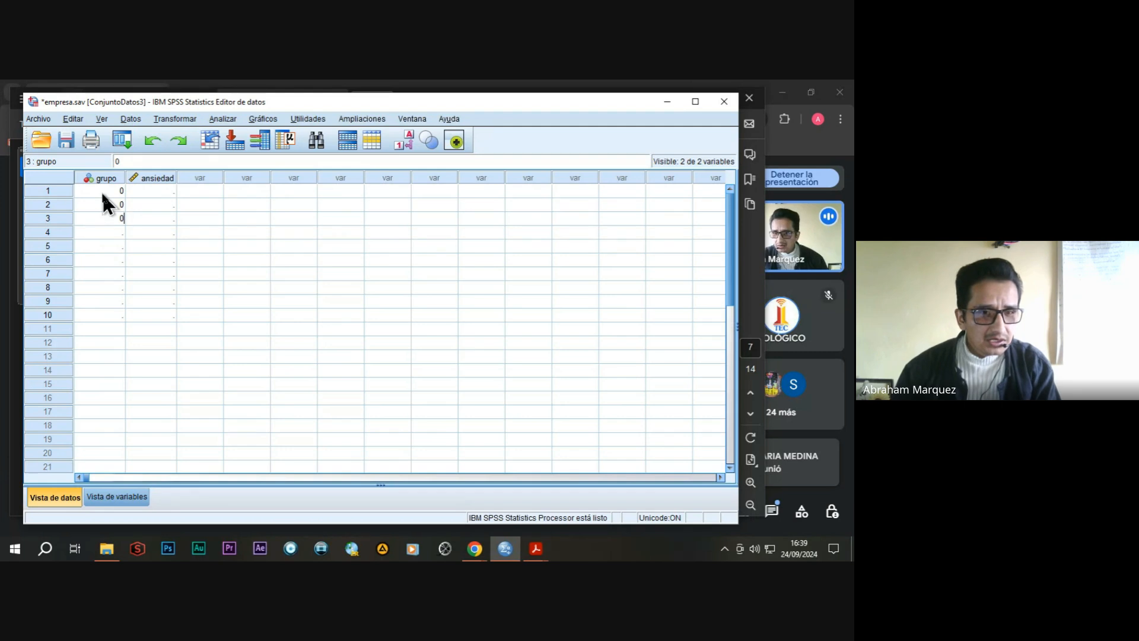
pyautogui.press('Return')
pyautogui.write('0')
pyautogui.press('Return')
pyautogui.write('0')
pyautogui.press('Return')
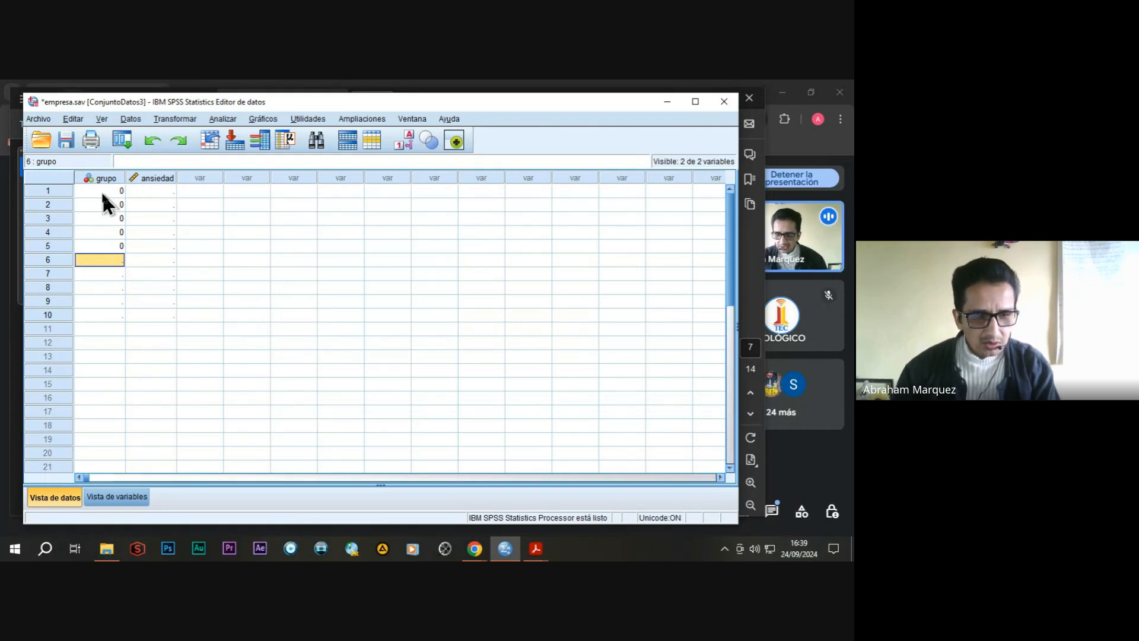
# Enter 1 as the grupo value for cases 6 to 10.
pyautogui.write('1')
pyautogui.press('Return')
pyautogui.write('1')
pyautogui.press('Return')
pyautogui.write('1')
pyautogui.press('Return')
pyautogui.write('1')
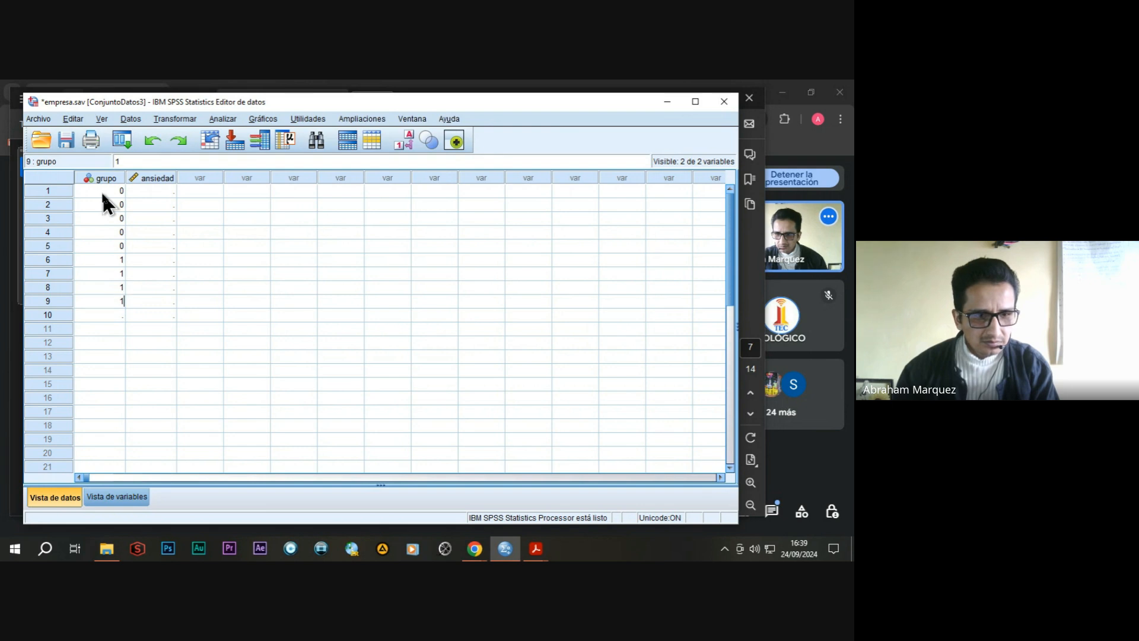
pyautogui.press('Return')
pyautogui.write('1')
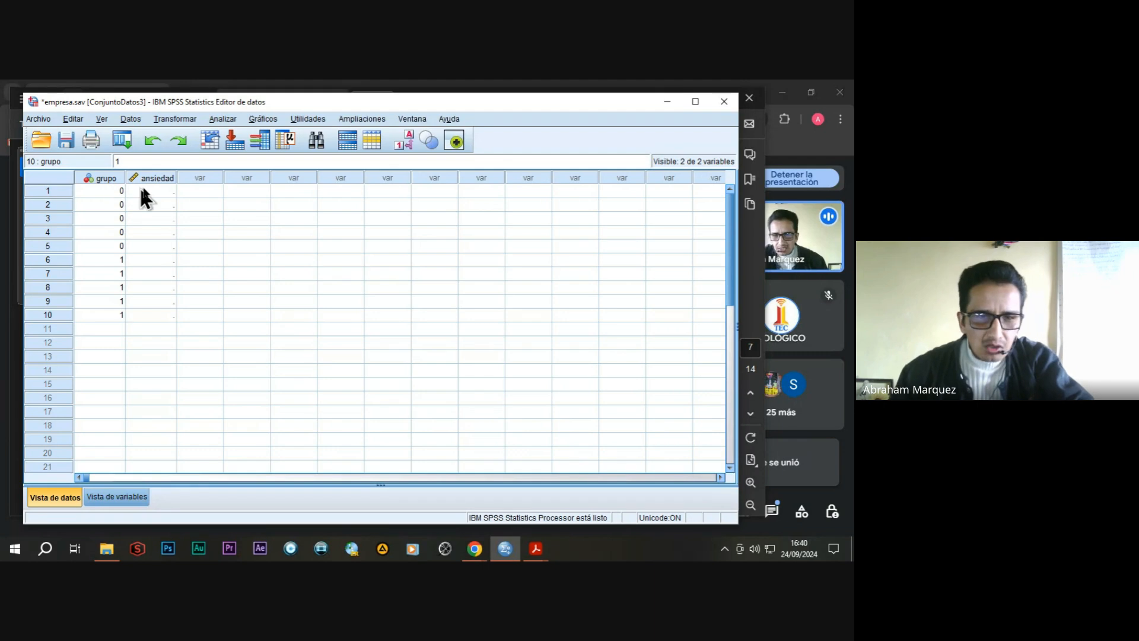
# Enter the ansiedad values 15, 14, 13, 12 and 16 for the control cases 1 to 5.
pyautogui.click(160, 190)
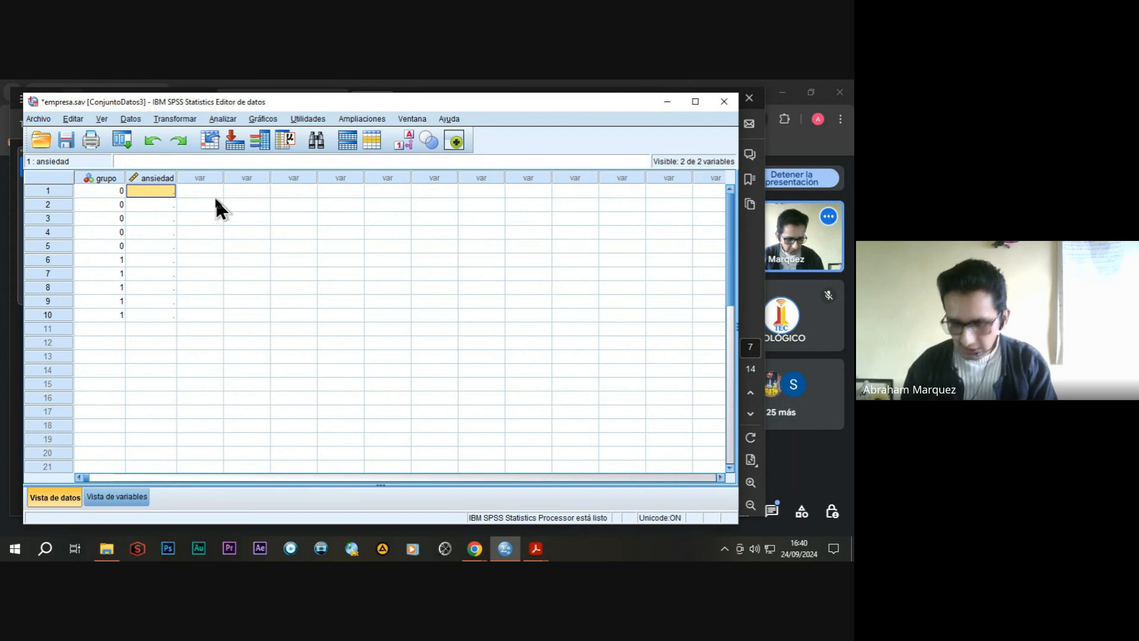
pyautogui.write('15')
pyautogui.press('Return')
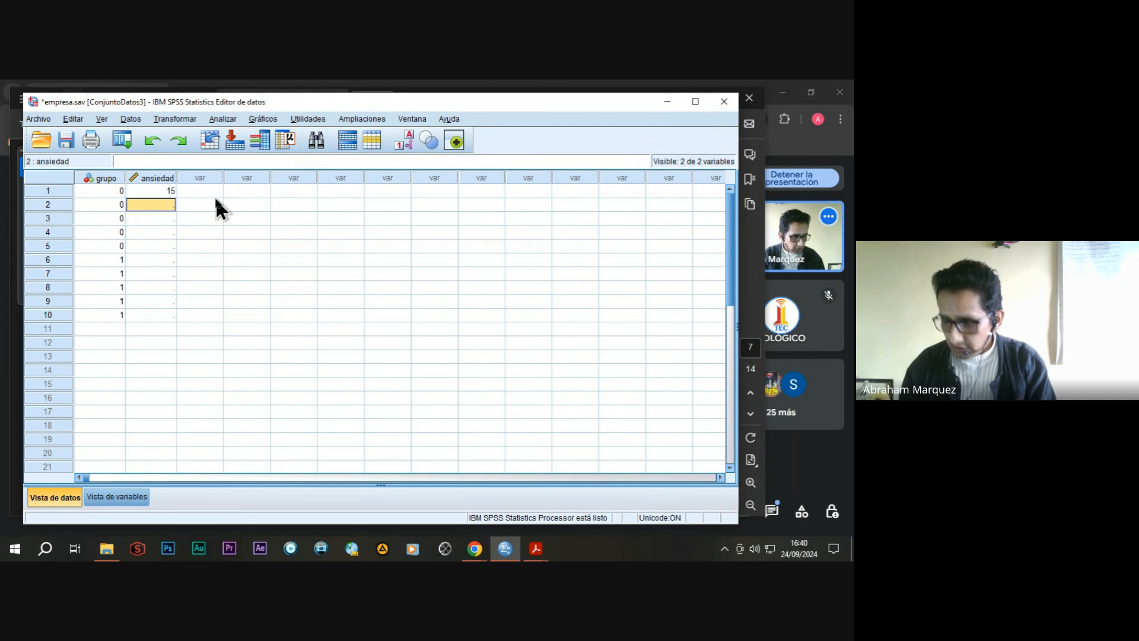
pyautogui.write('14')
pyautogui.press('Return')
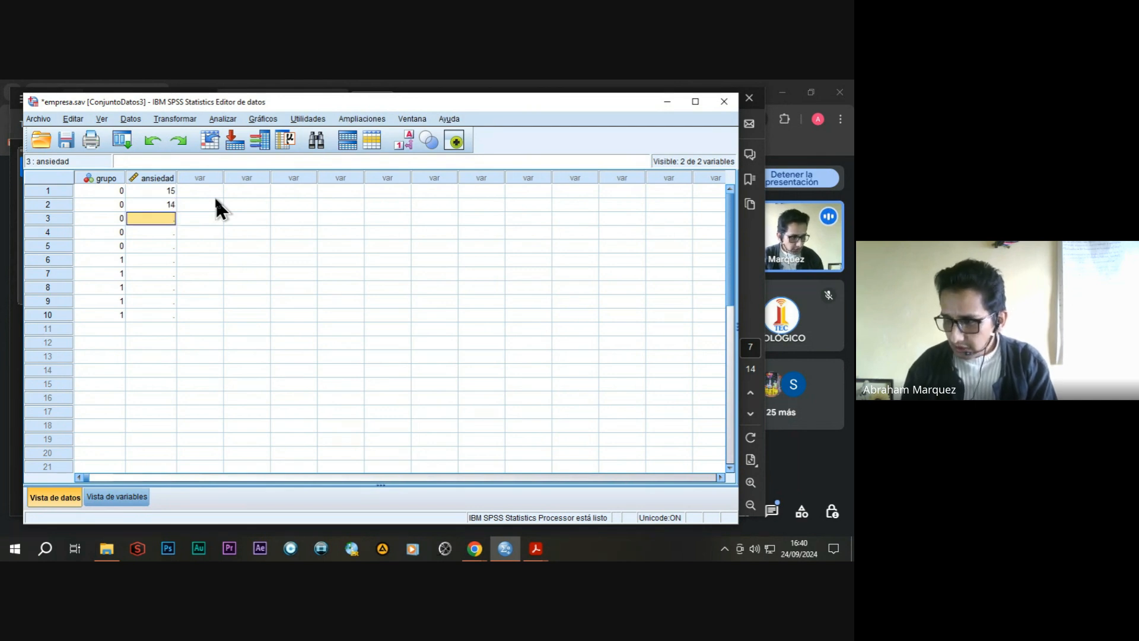
pyautogui.write('13')
pyautogui.press('Return')
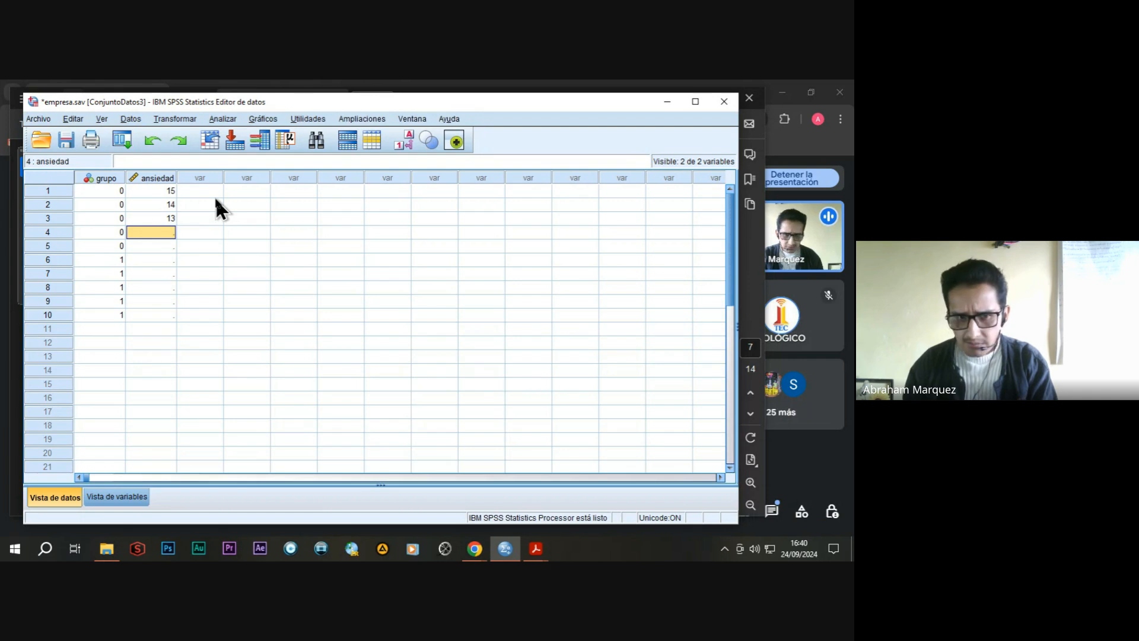
pyautogui.write('12')
pyautogui.press('Return')
pyautogui.write('16')
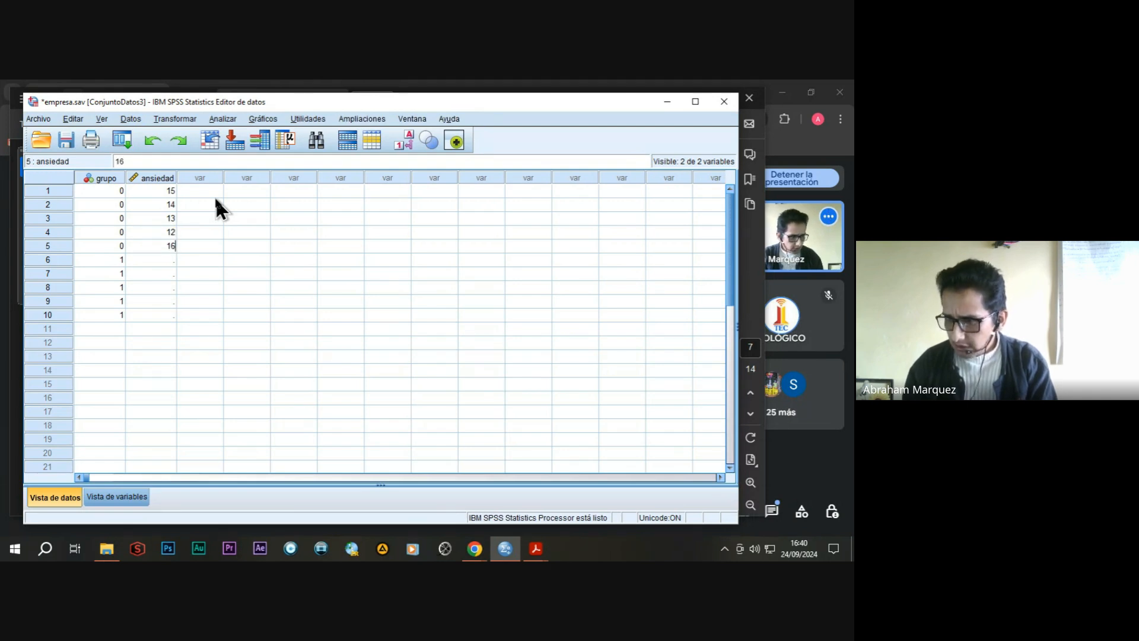
pyautogui.press('Return')
# Enter the ansiedad values 10, 9, 8, 7 and 9 for the treatment cases 6 to 10.
pyautogui.write('10')
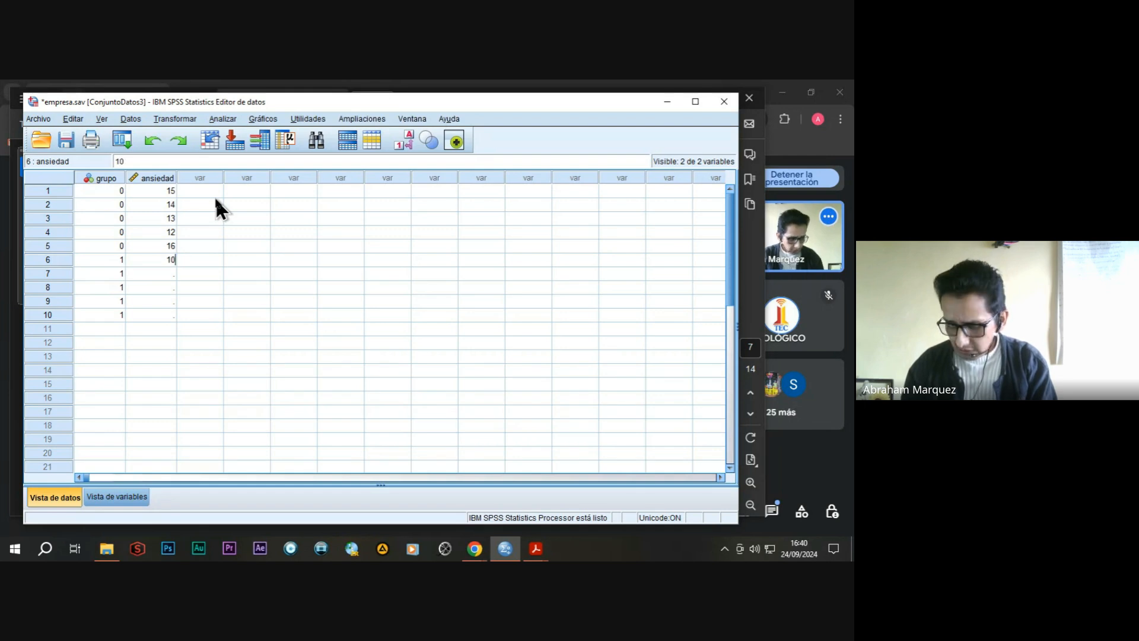
pyautogui.press('Return')
pyautogui.write('9')
pyautogui.press('Return')
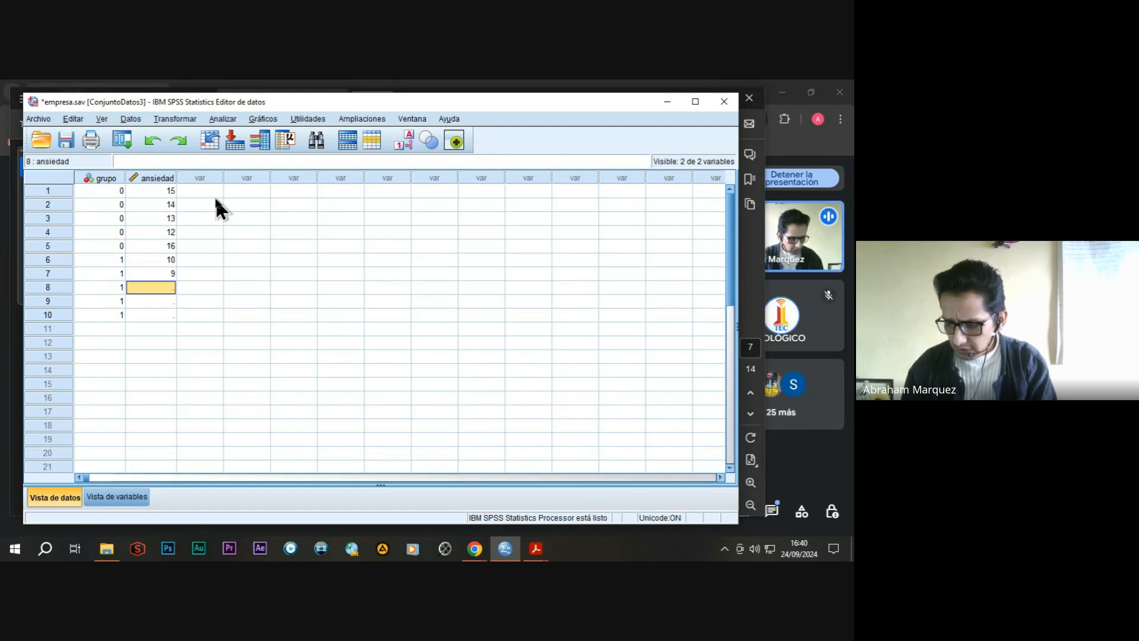
pyautogui.write('8')
pyautogui.press('Return')
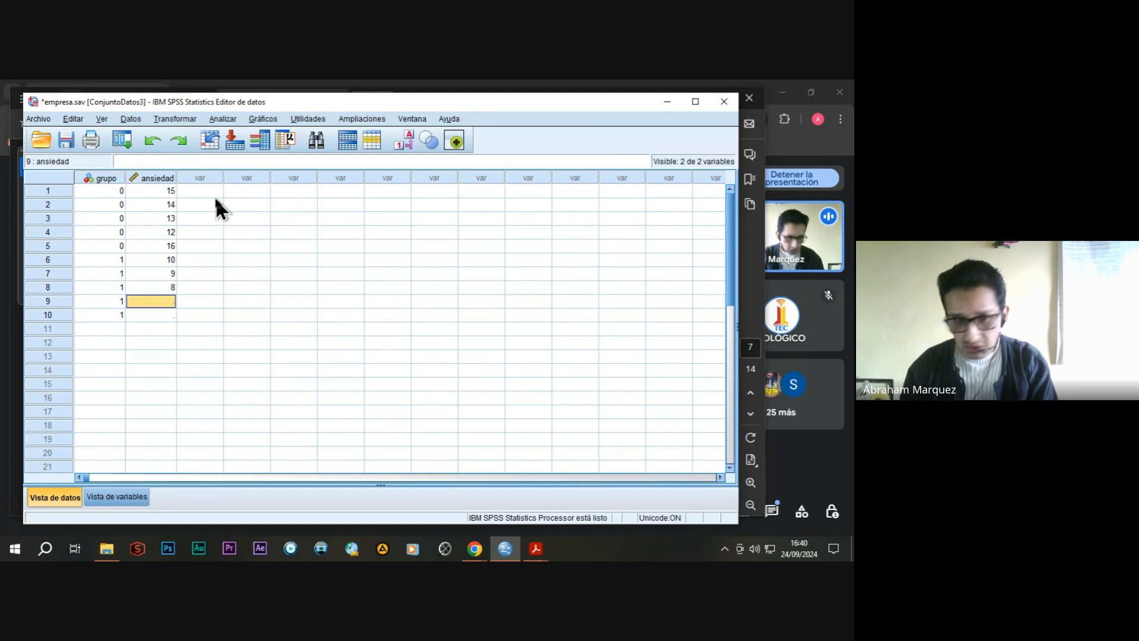
pyautogui.write('7')
pyautogui.press('Return')
pyautogui.write('9')
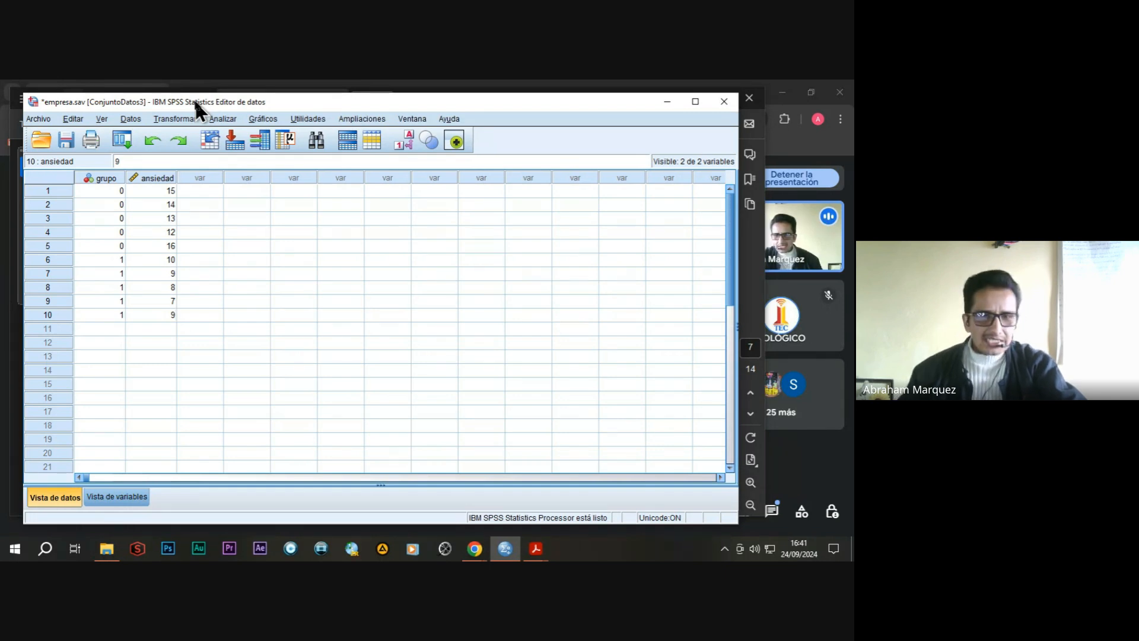
# Set up an independent-samples T test with grupo as the grouping variable and nivel de ansiedad as the test variable.
pyautogui.click(223, 119)
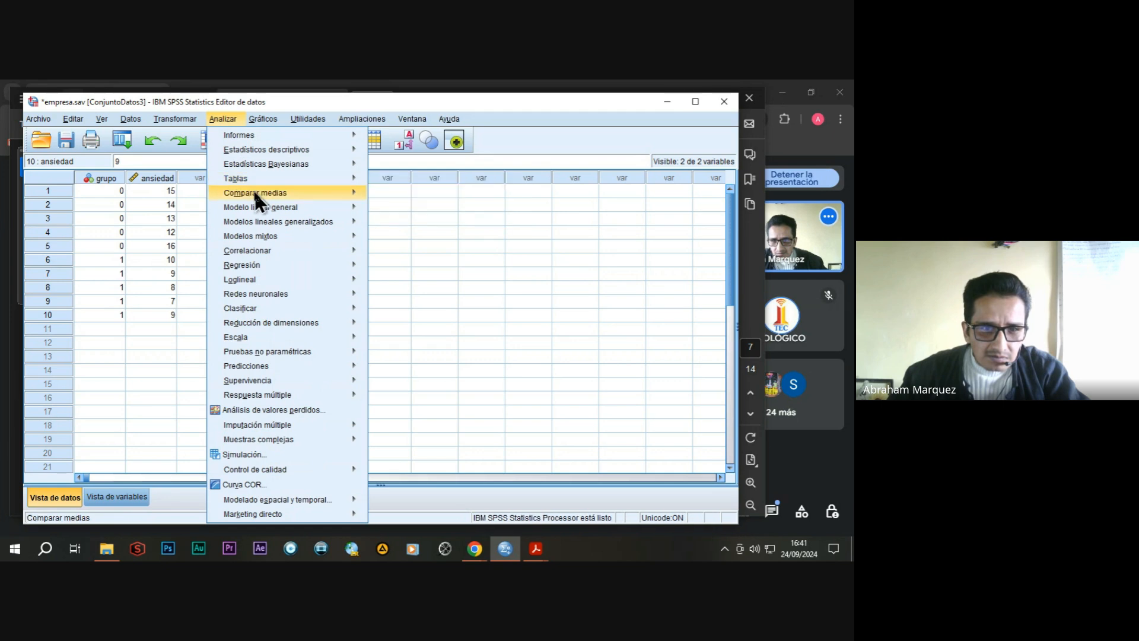
pyautogui.moveTo(257, 196)
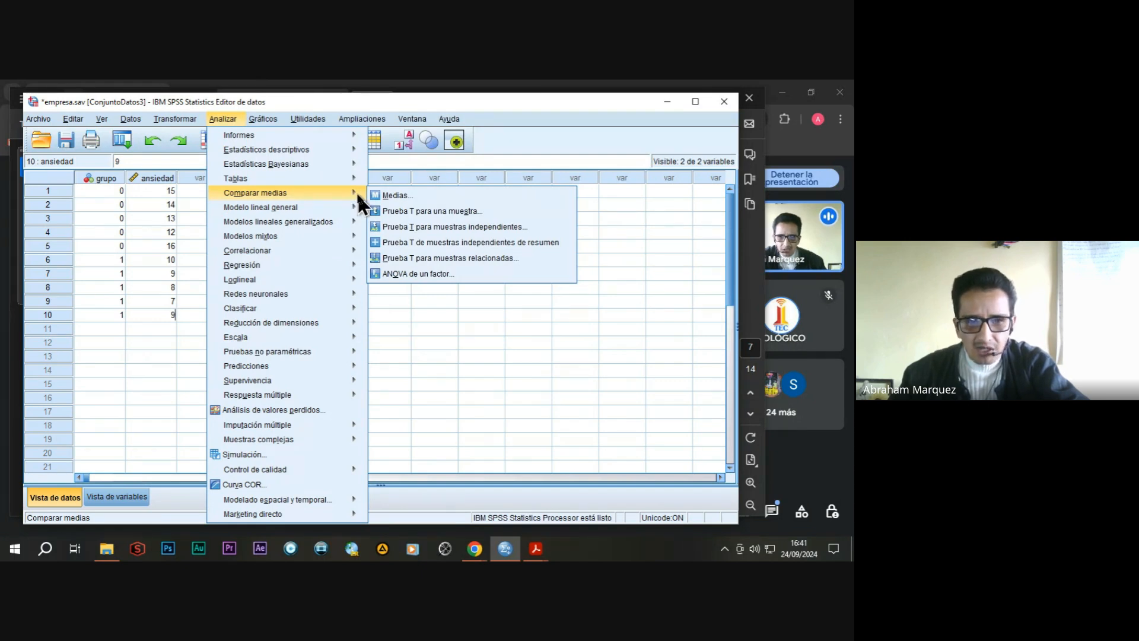
pyautogui.click(409, 226)
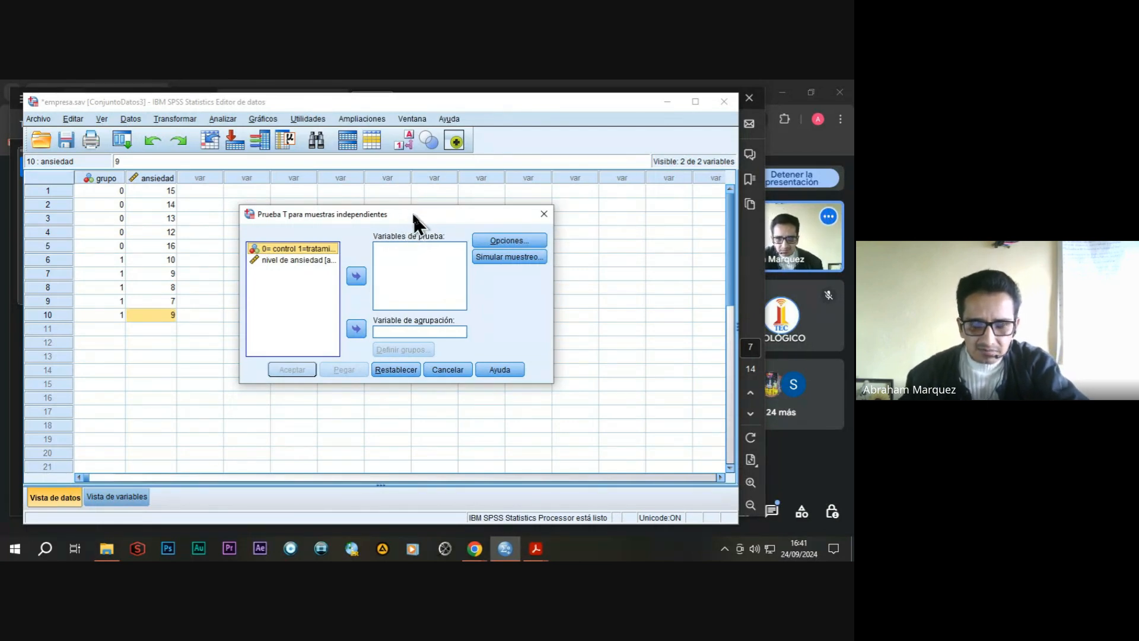
pyautogui.moveTo(414, 215); pyautogui.dragTo(417, 207)
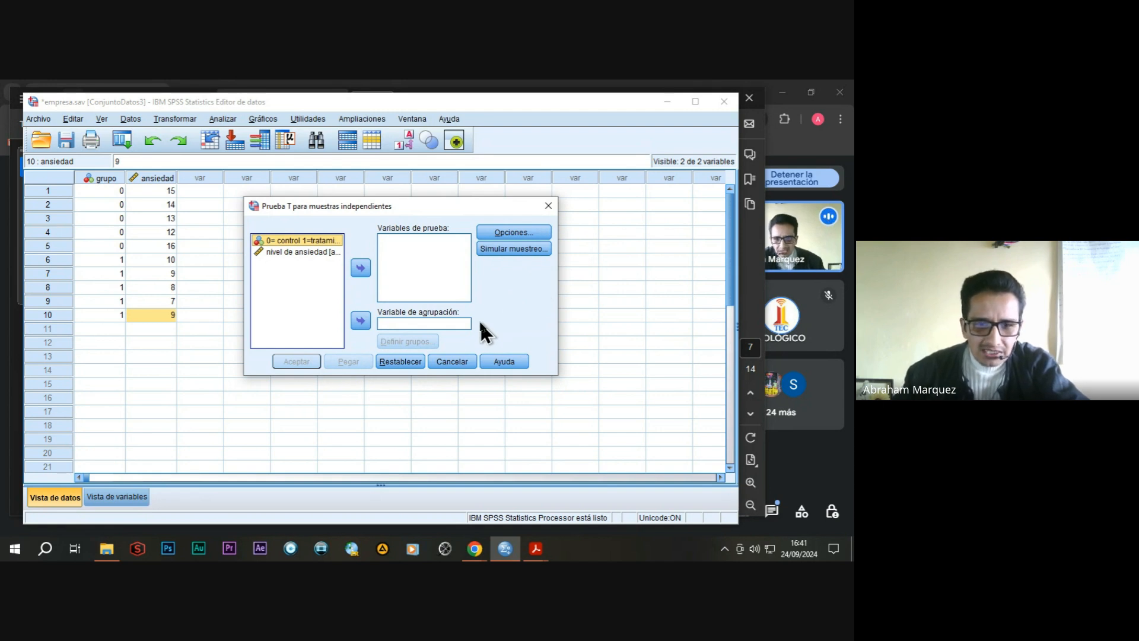
pyautogui.click(398, 323)
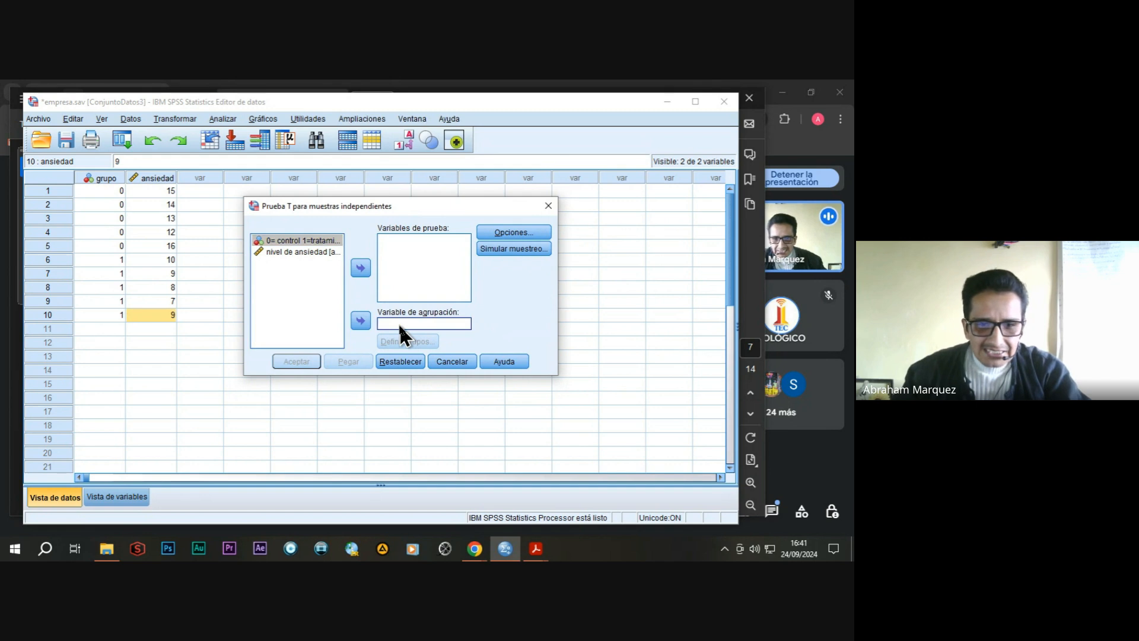
pyautogui.click(291, 239)
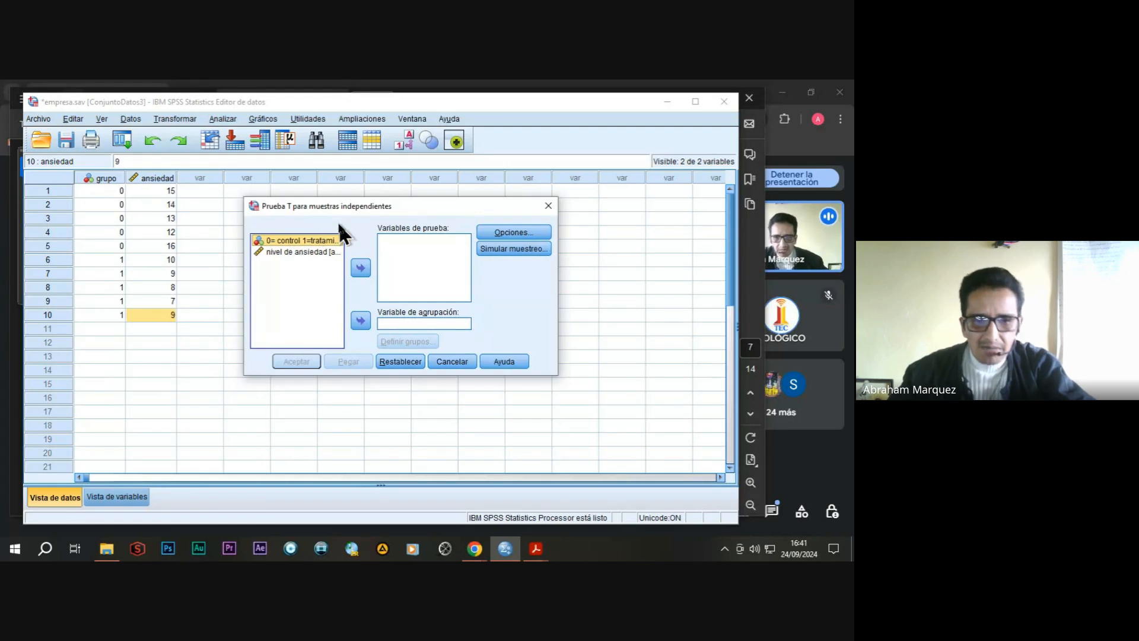
pyautogui.click(360, 321)
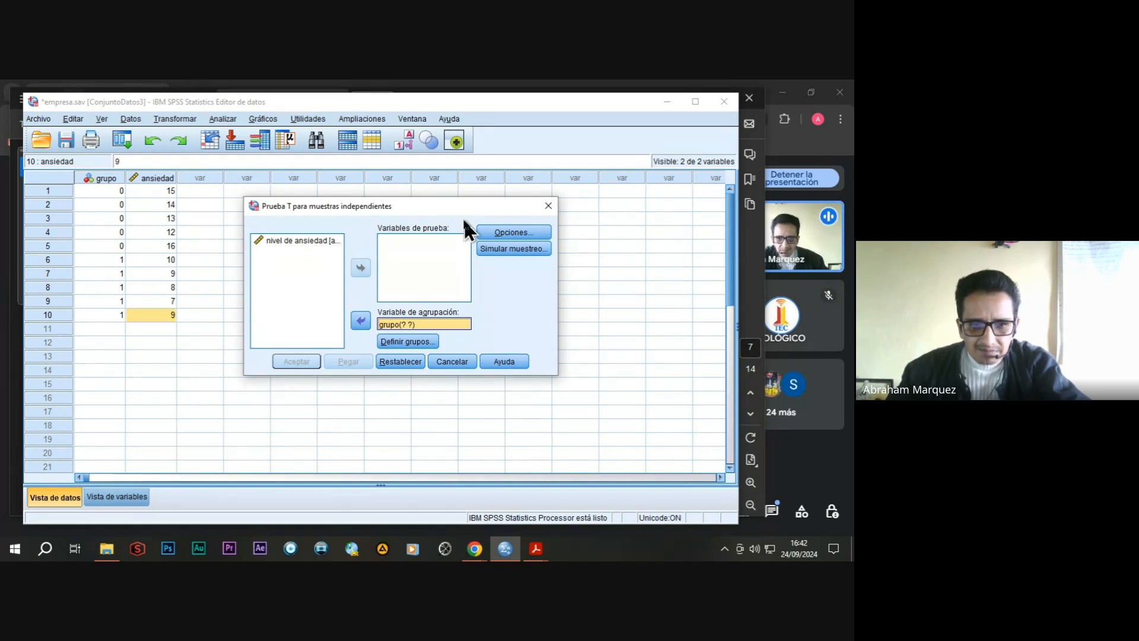
pyautogui.click(301, 240)
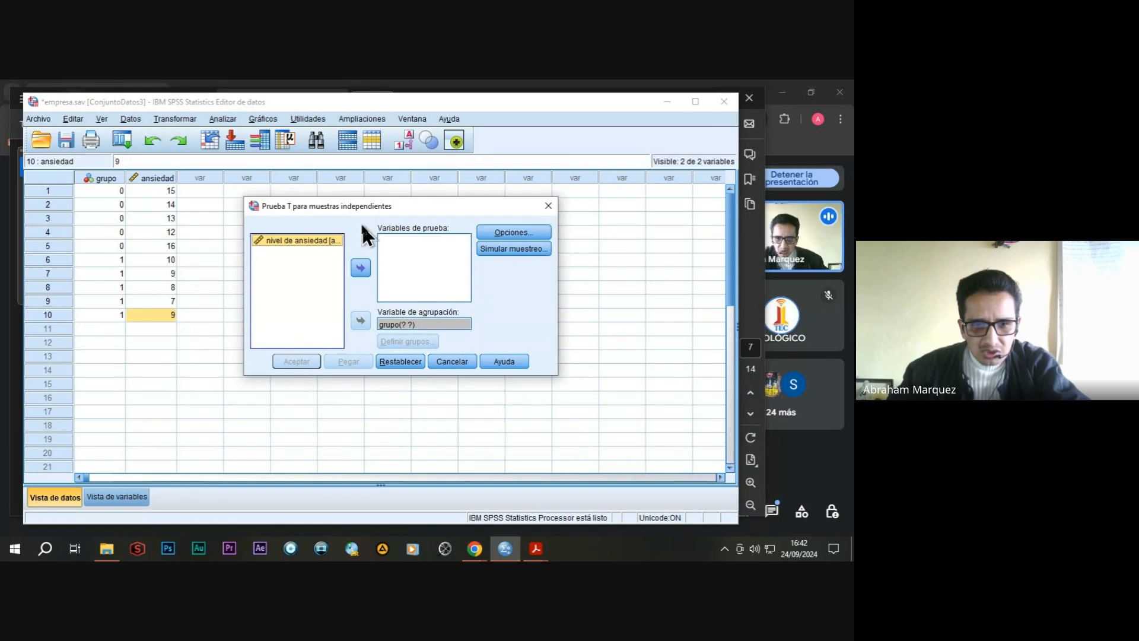
pyautogui.click(362, 268)
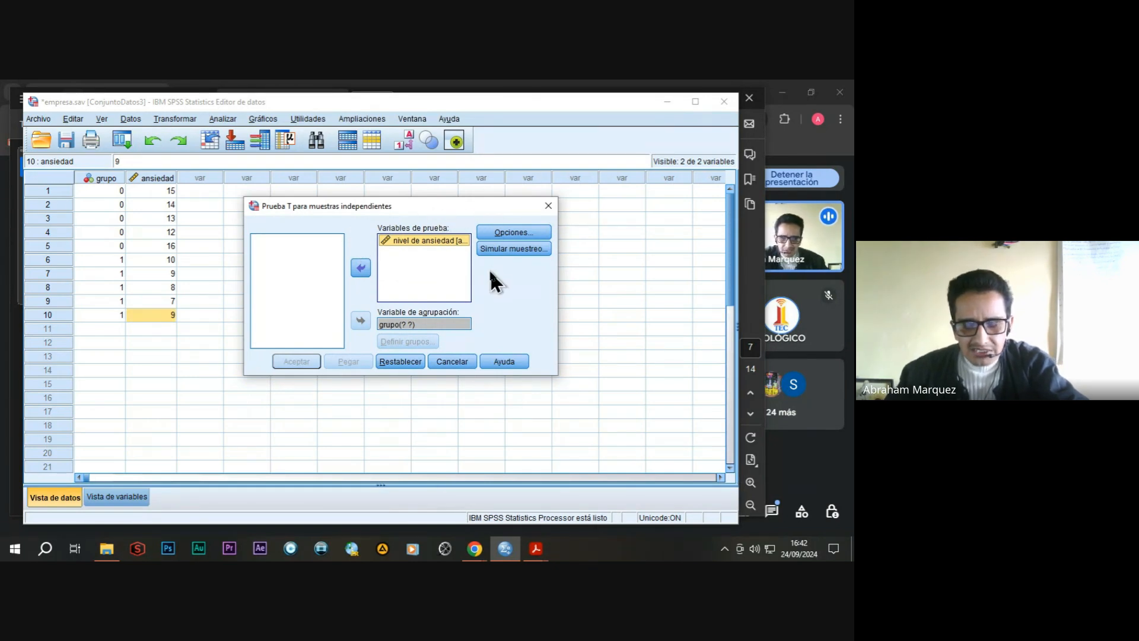
# Define the grupo grouping variable with specified values: 0 for Grupo 1 and 1 for Grupo 2.
pyautogui.click(405, 324)
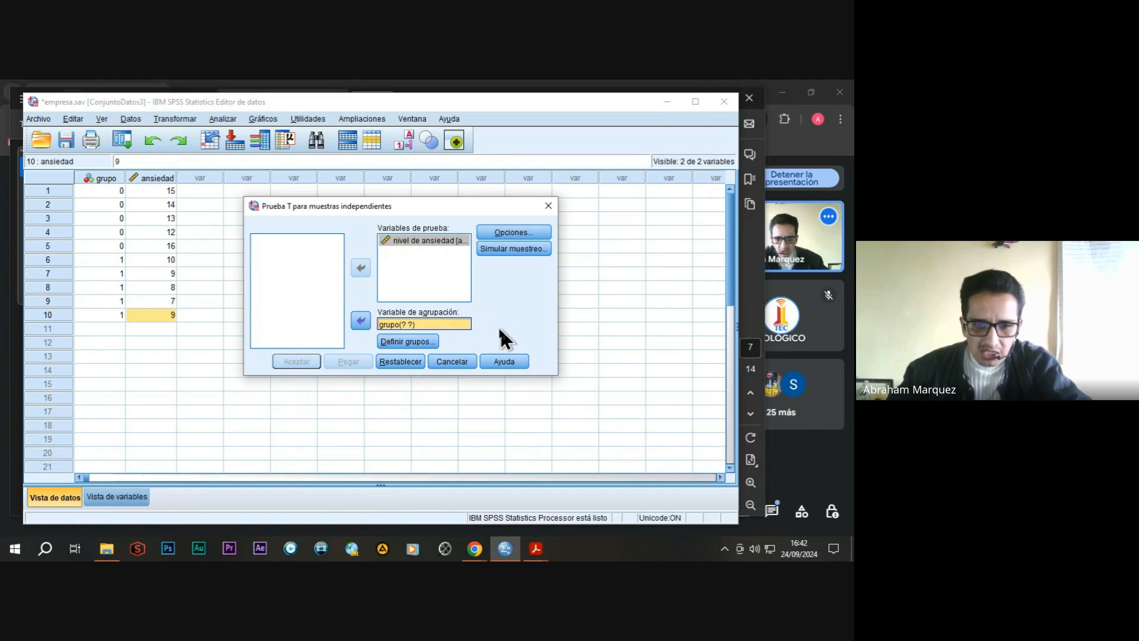
pyautogui.click(416, 345)
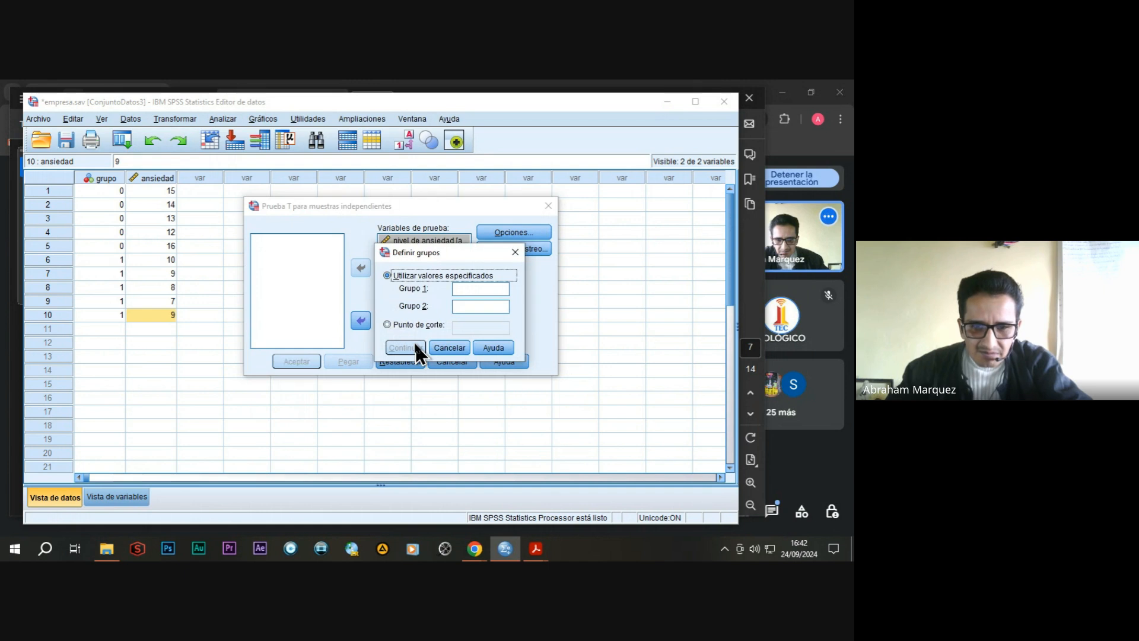
pyautogui.moveTo(417, 264); pyautogui.dragTo(415, 280)
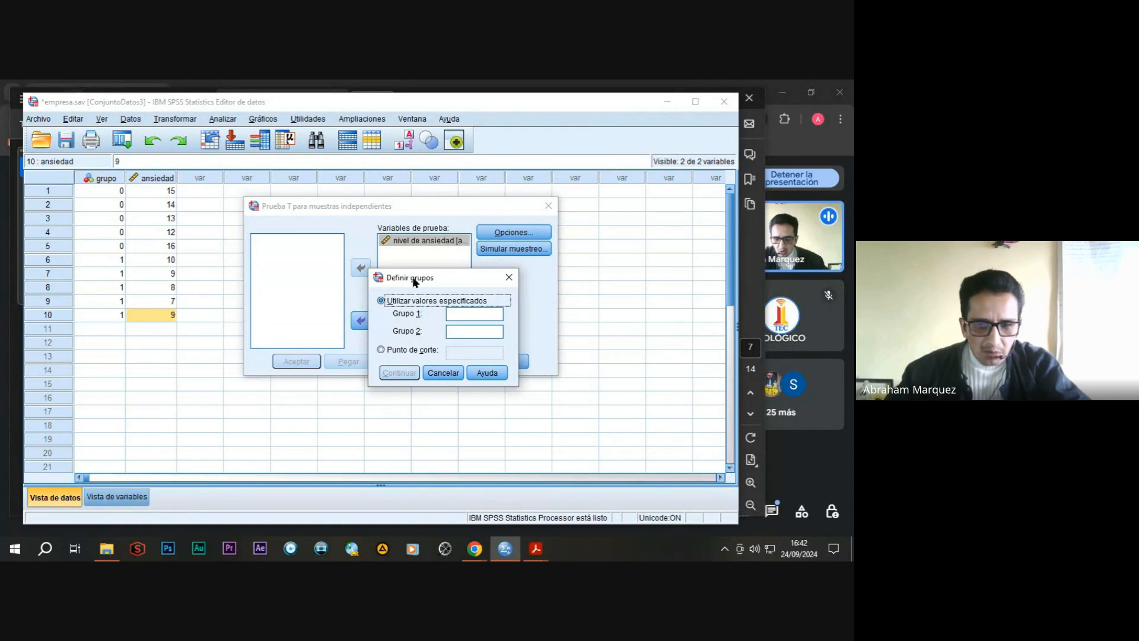
pyautogui.moveTo(414, 280); pyautogui.dragTo(438, 293)
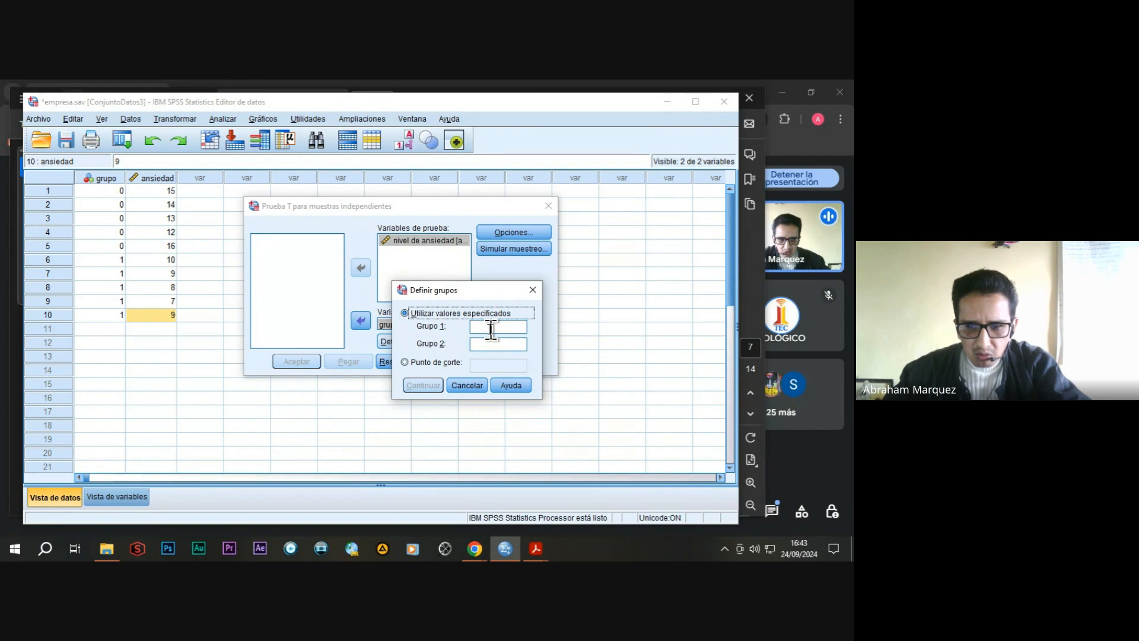
pyautogui.click(491, 330)
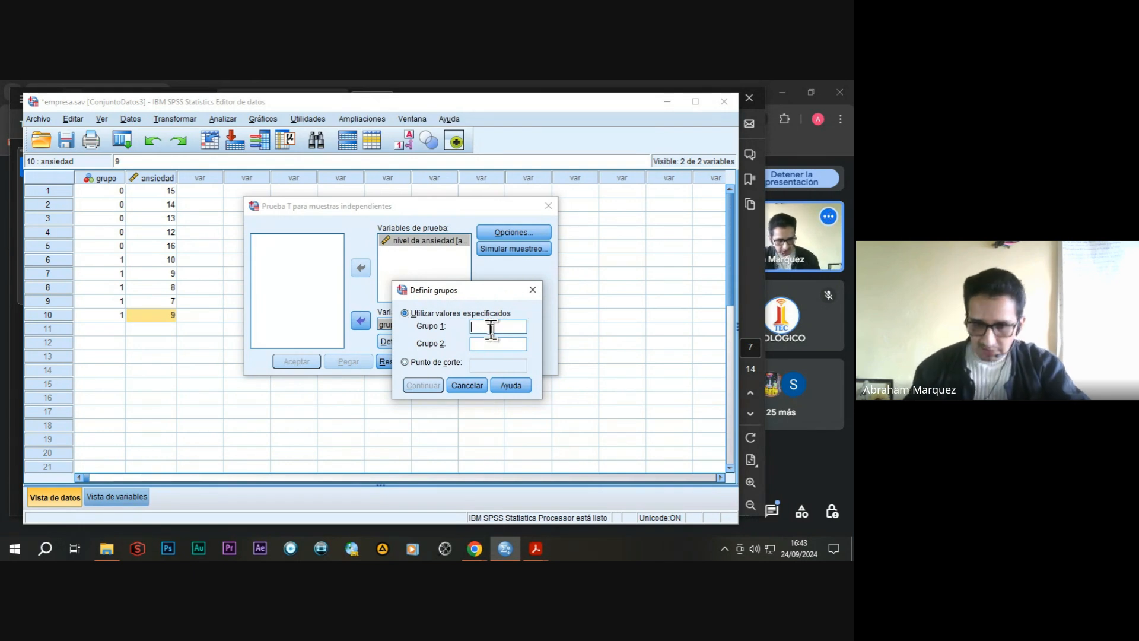
pyautogui.write('0')
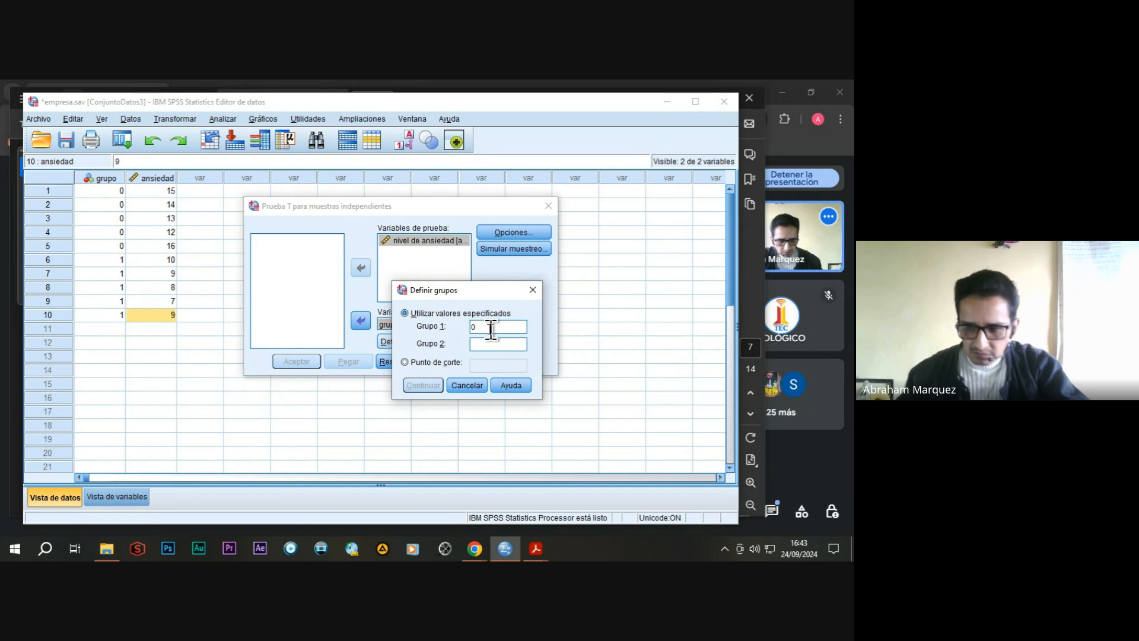
pyautogui.click(482, 345)
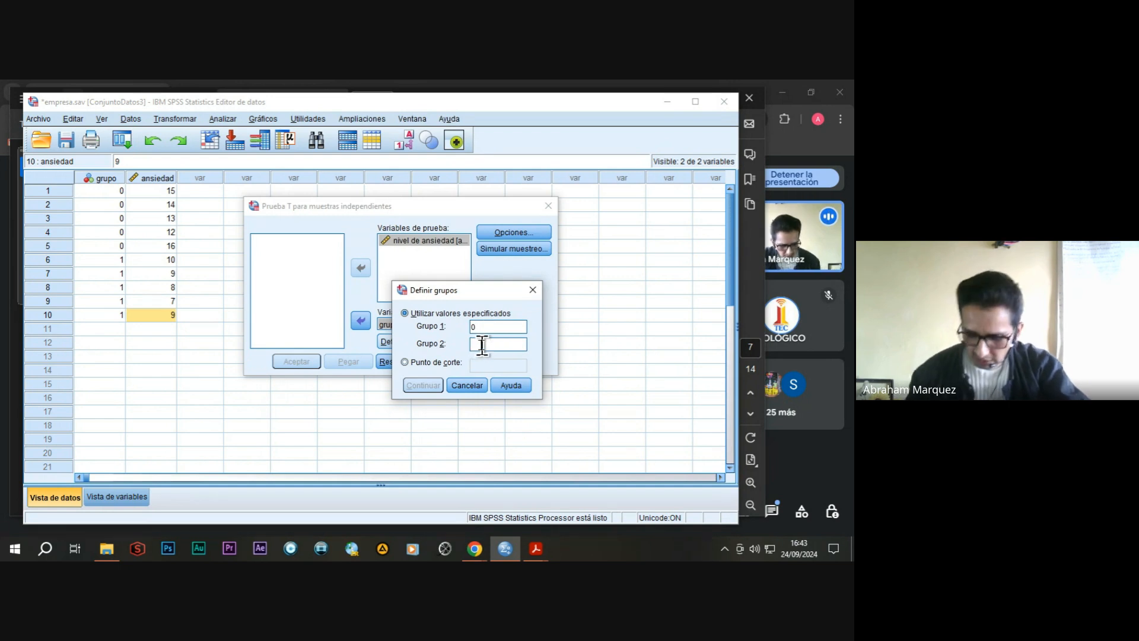
pyautogui.write('1')
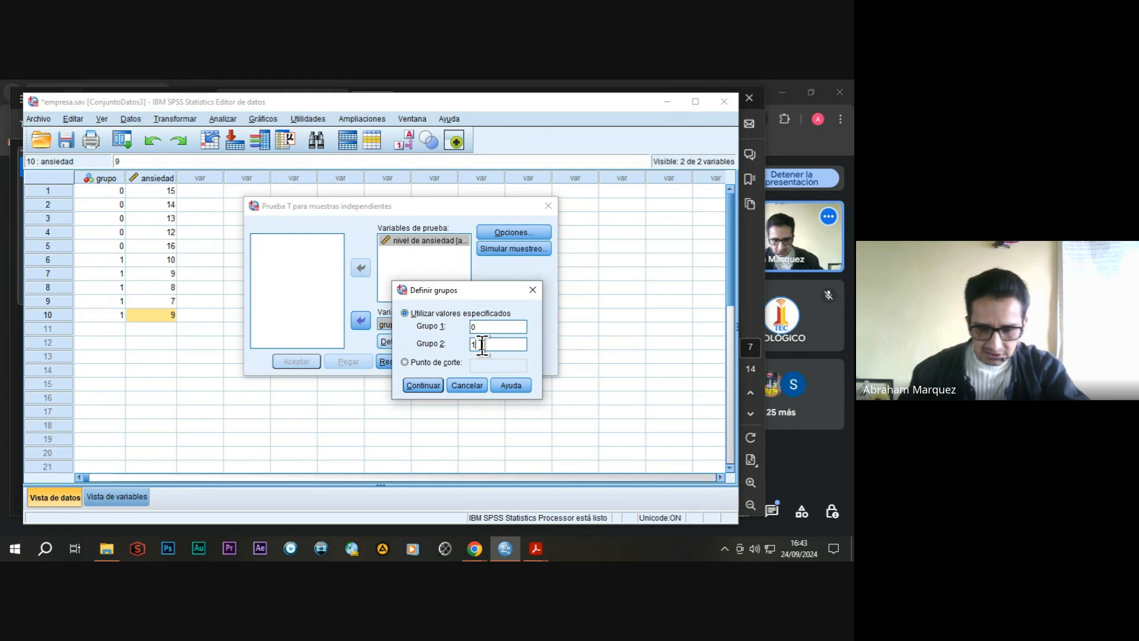
pyautogui.press('BackSpace')
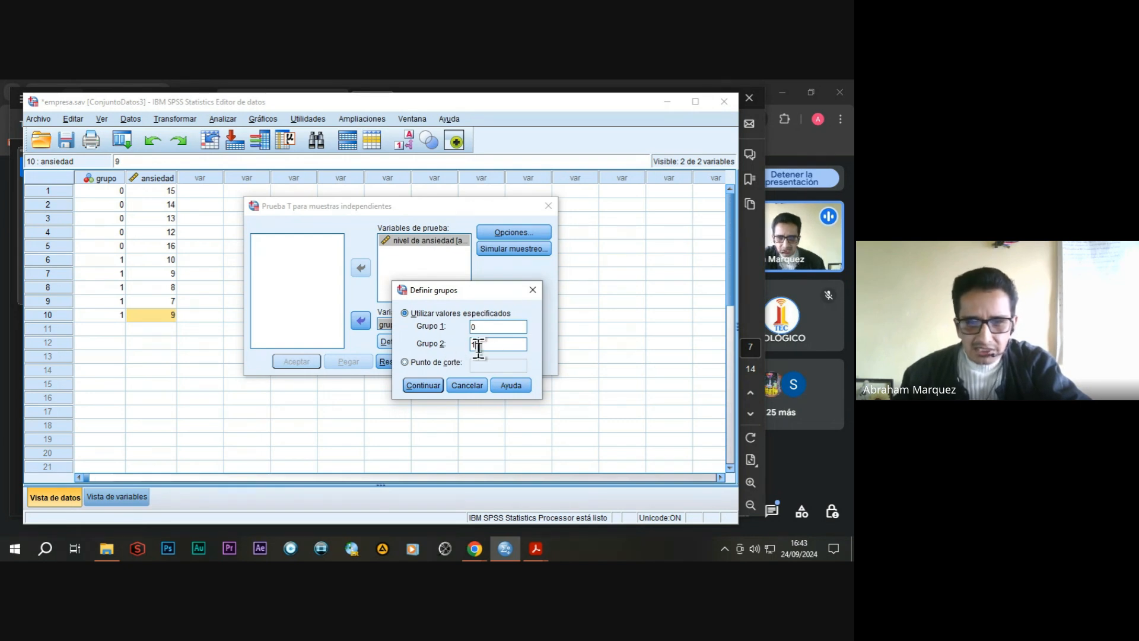
pyautogui.moveTo(476, 290); pyautogui.dragTo(457, 291)
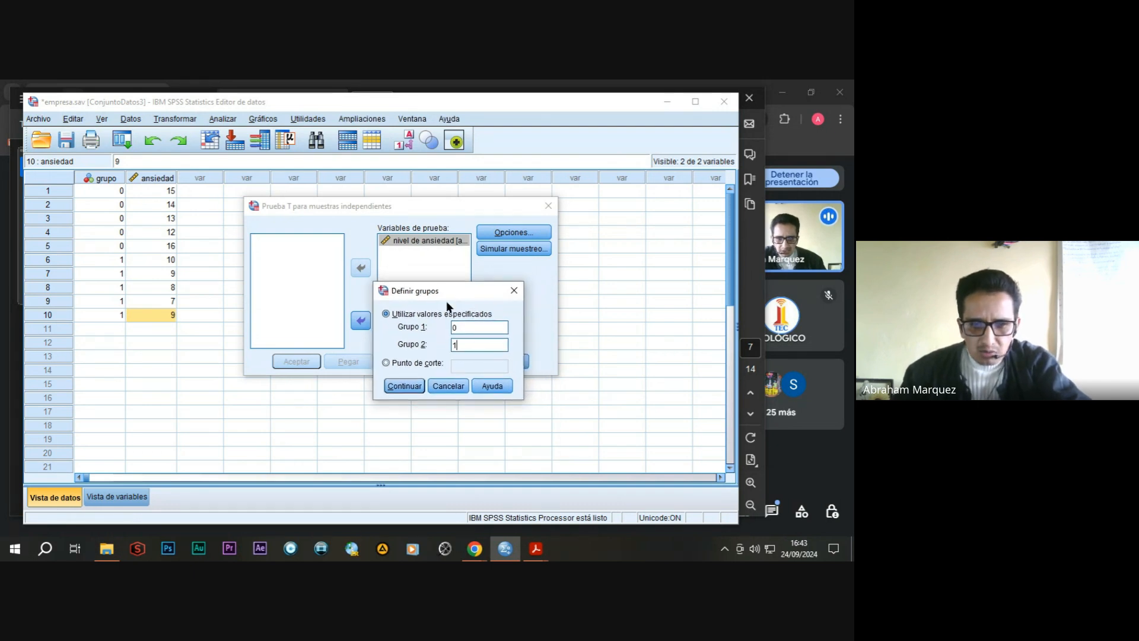
pyautogui.click(409, 385)
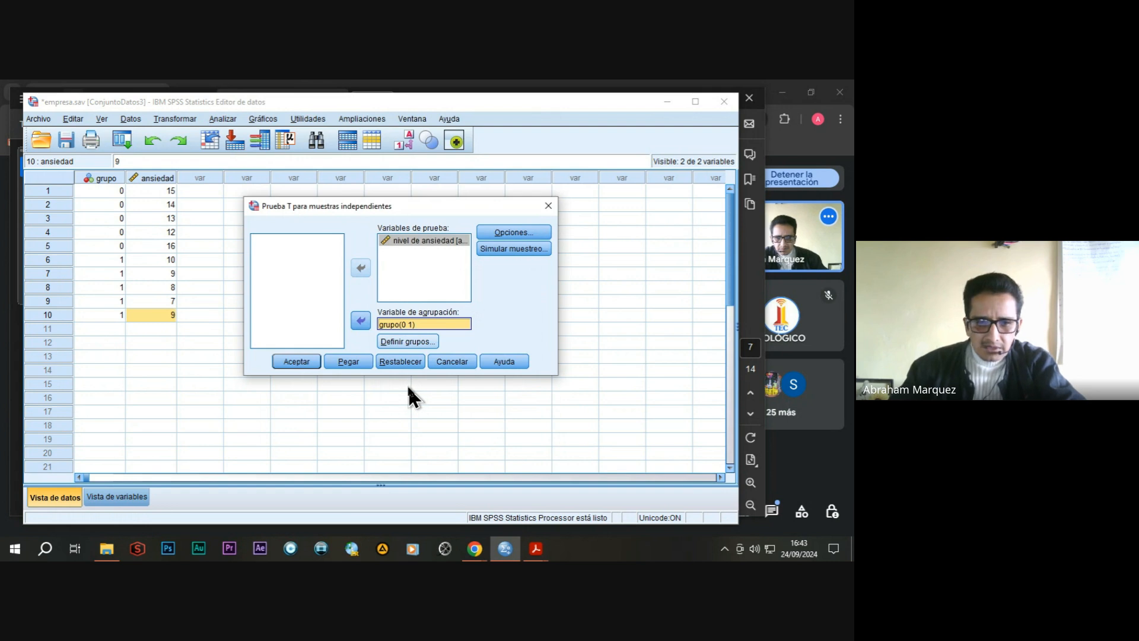
# Run the independent-samples T test and examine the group statistics and independent-samples tables, including the confidence interval columns.
pyautogui.click(290, 360)
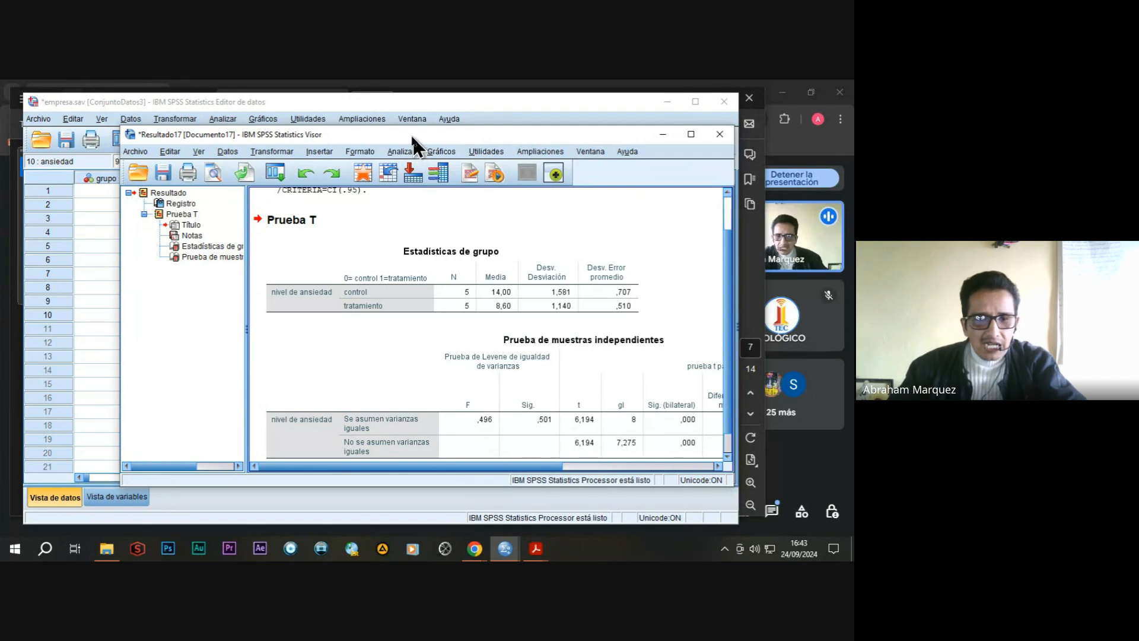
pyautogui.moveTo(411, 134); pyautogui.dragTo(385, 127)
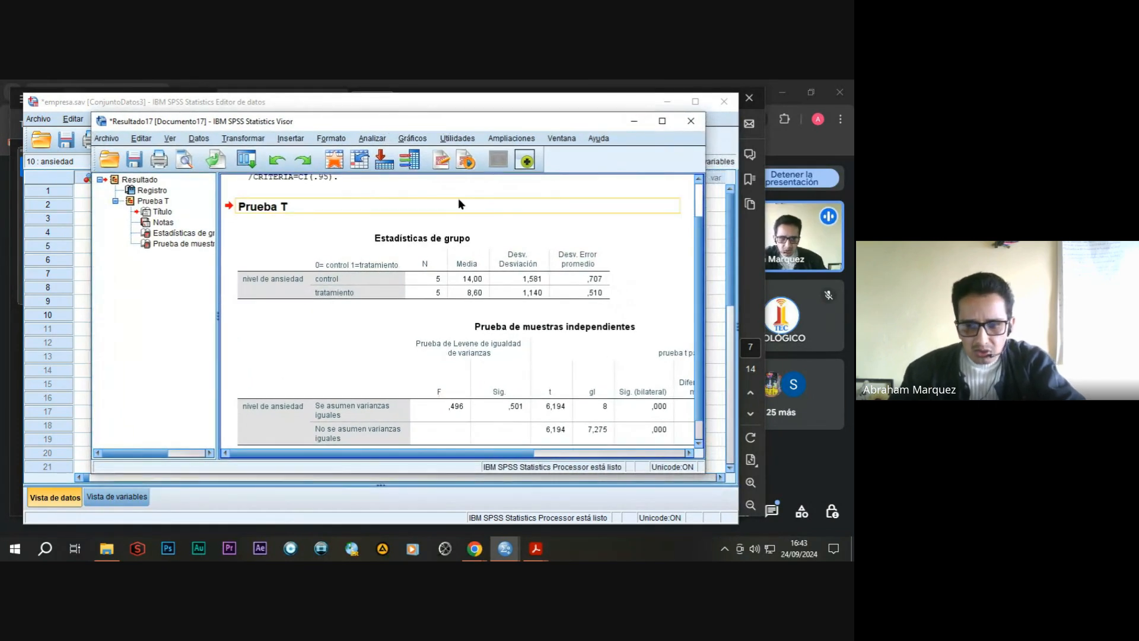
pyautogui.scroll(-1, 570, 276)
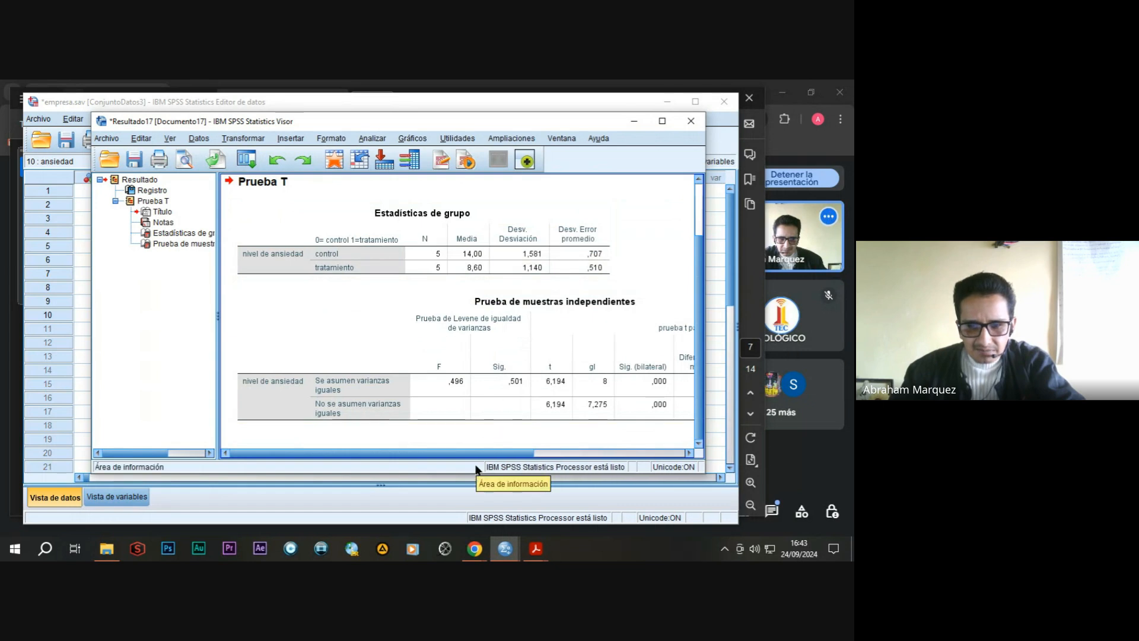
pyautogui.moveTo(488, 453); pyautogui.dragTo(652, 461)
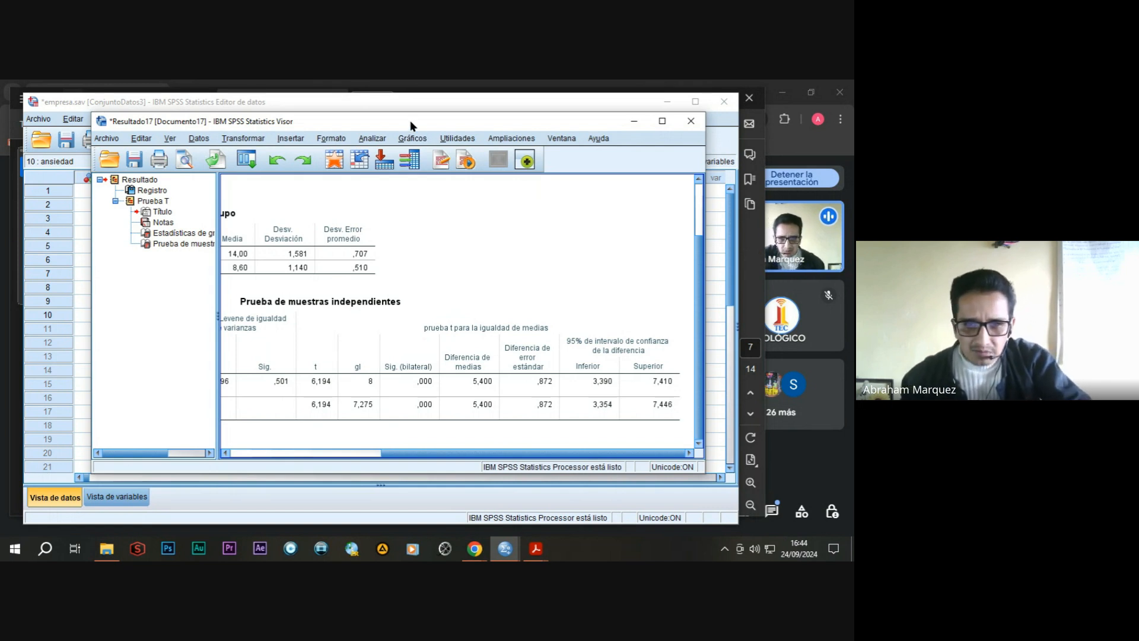
pyautogui.moveTo(410, 120); pyautogui.dragTo(411, 114)
pyautogui.click(421, 389)
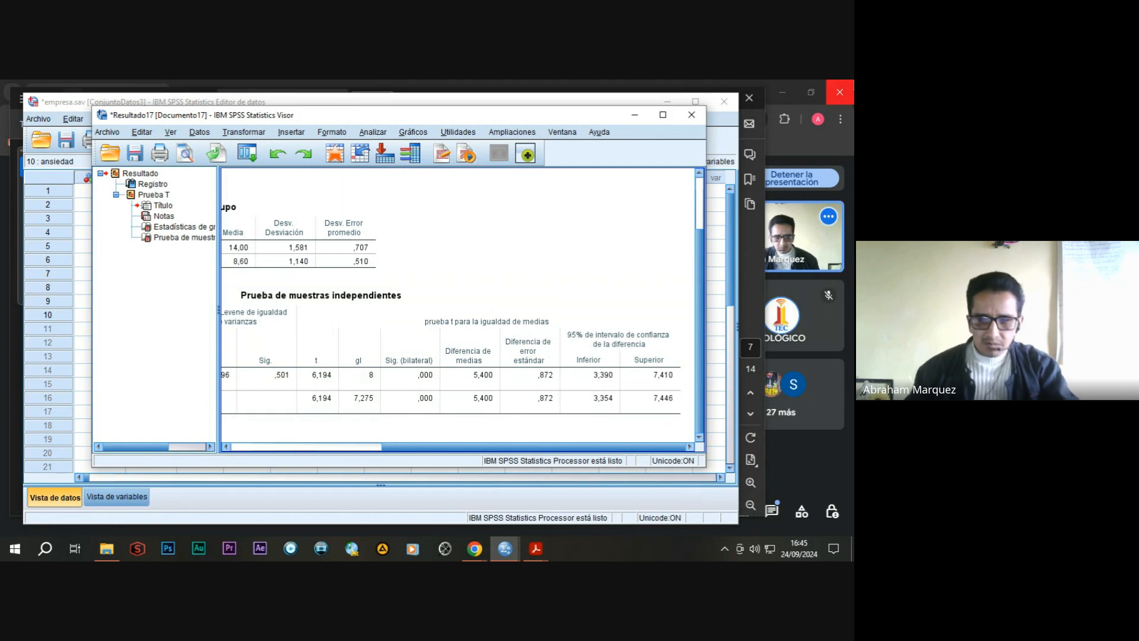
# Close the T test results window and return to the empresa.sav data editor.
pyautogui.click(692, 115)
pyautogui.click(399, 313)
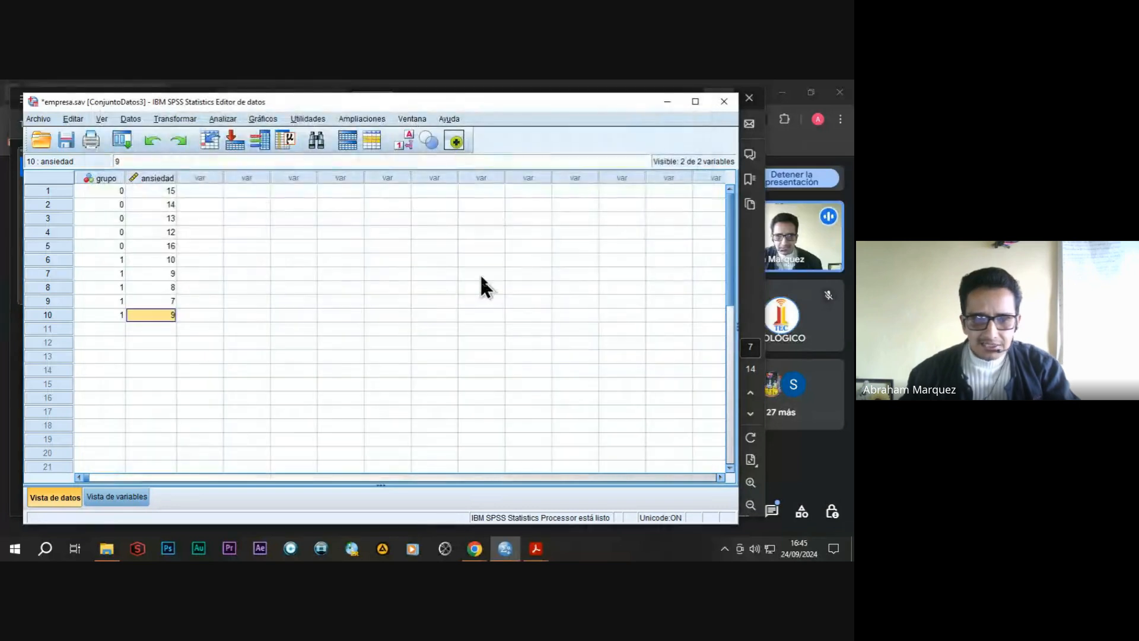
pyautogui.moveTo(283, 101); pyautogui.dragTo(289, 104)
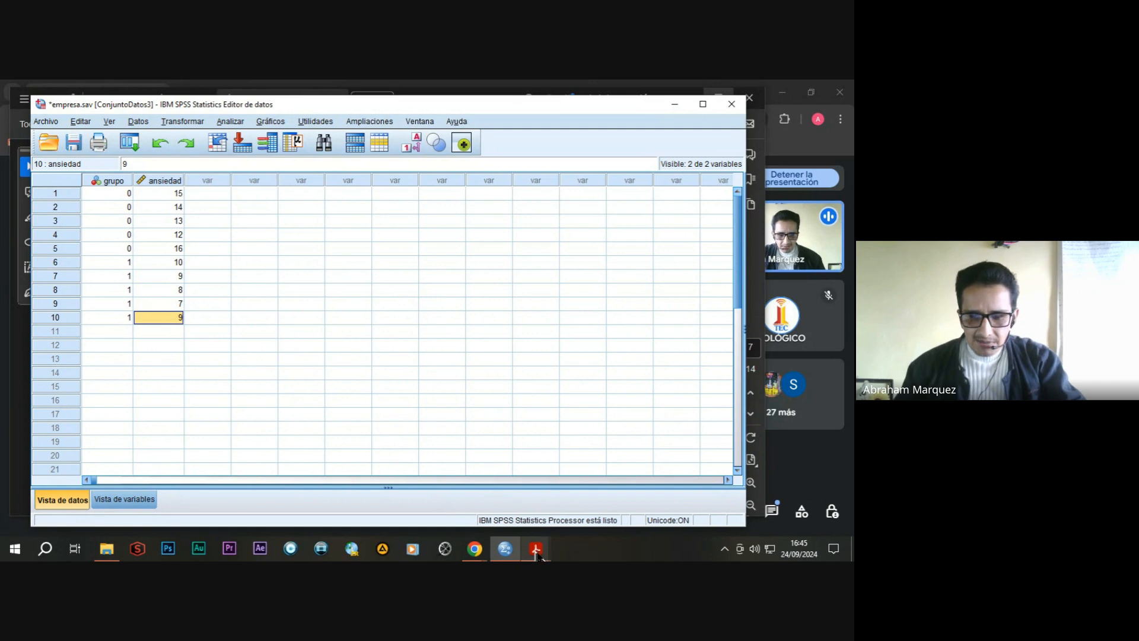
# Switch to the Practica - CURSO -SPSS PDF in Acrobat to view the Practica 3 exercise page.
pyautogui.moveTo(534, 551)
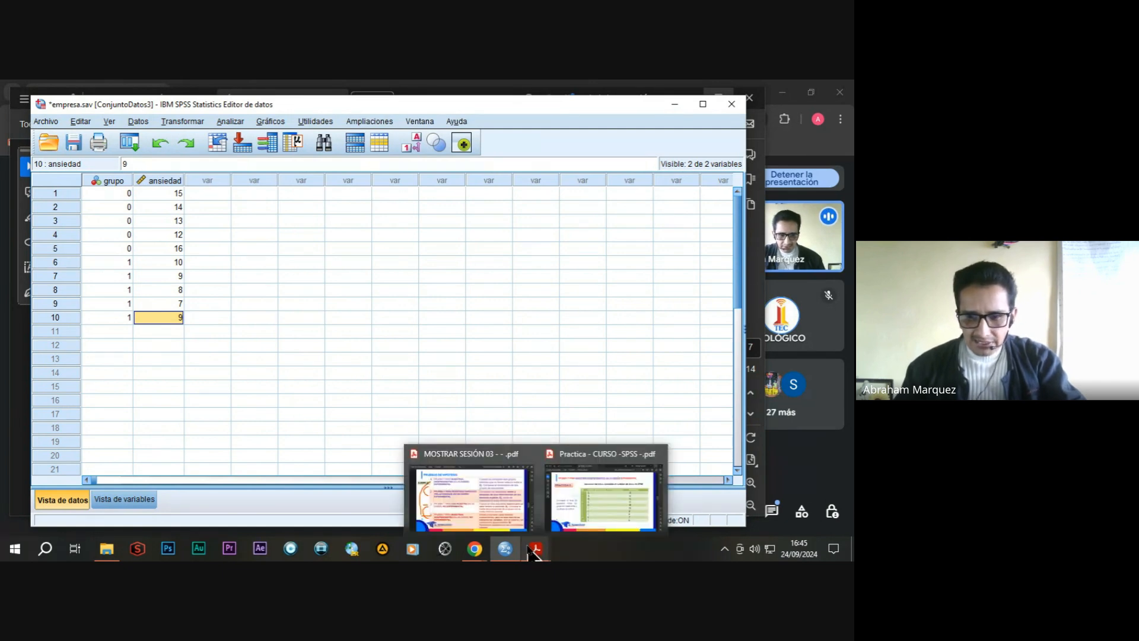
pyautogui.click(571, 488)
pyautogui.click(571, 488)
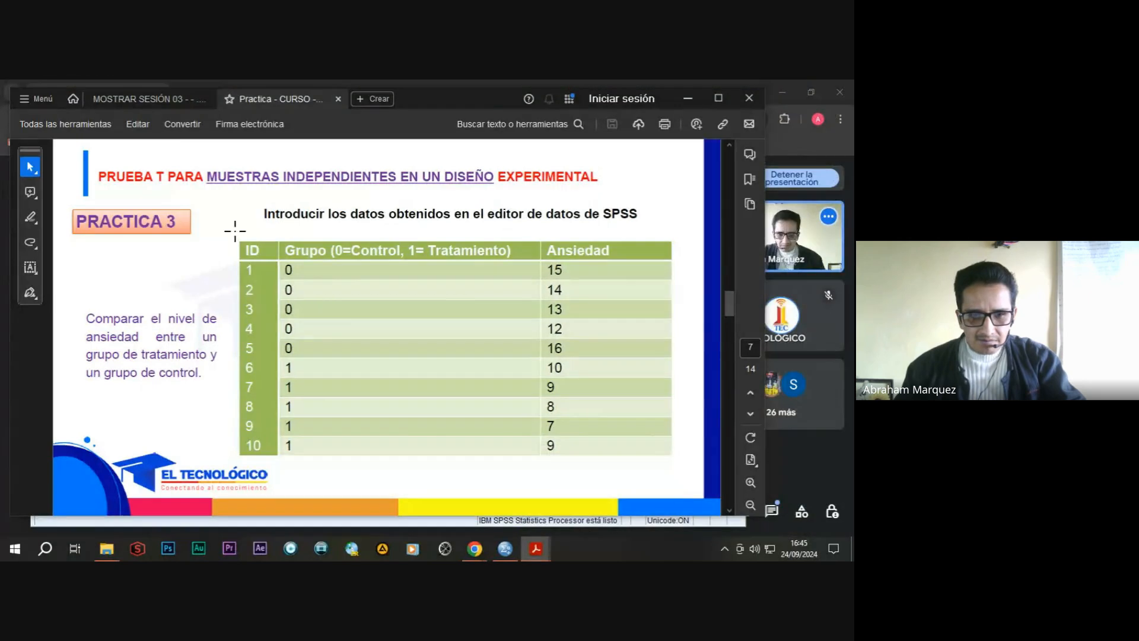
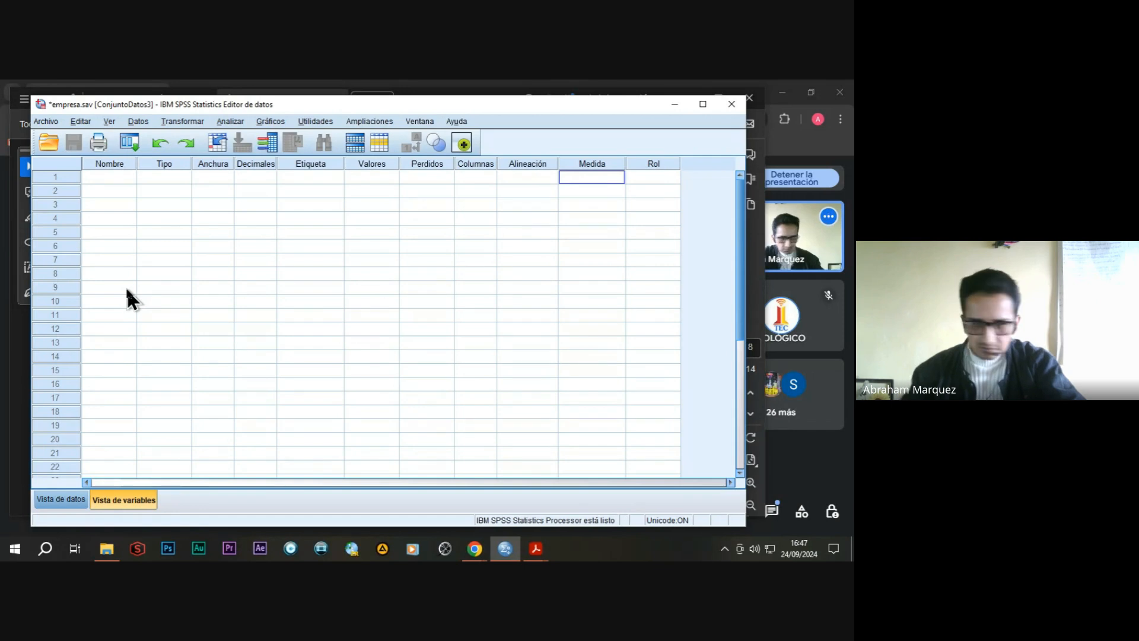
# Create a numeric variable named presion_antes in the first variable row with 0 decimals.
pyautogui.click(113, 177)
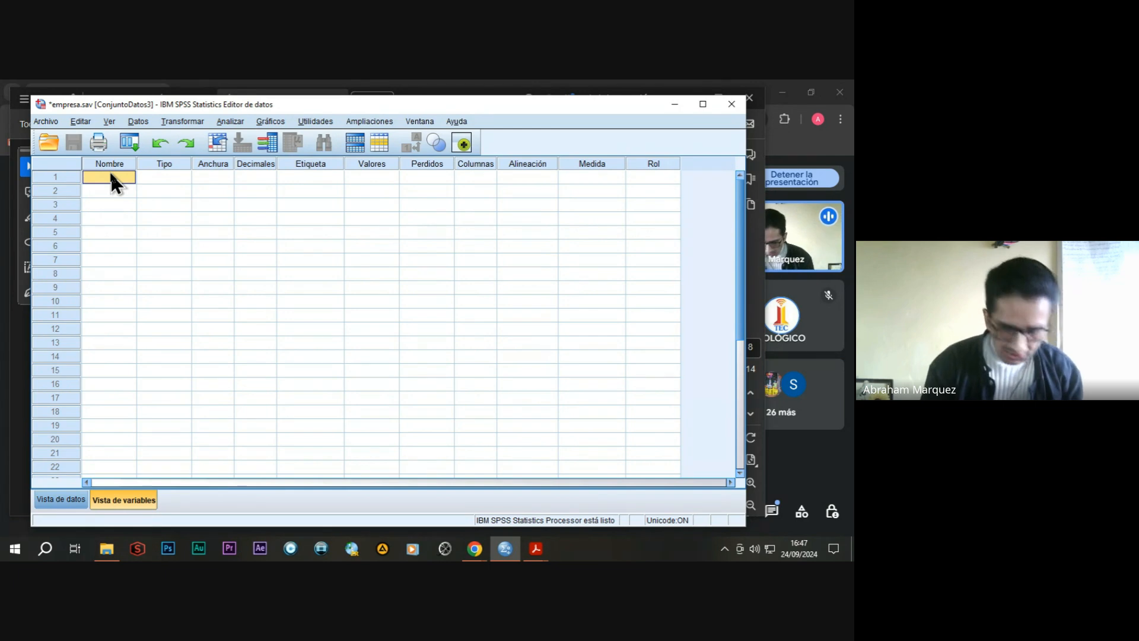
pyautogui.write('presion')
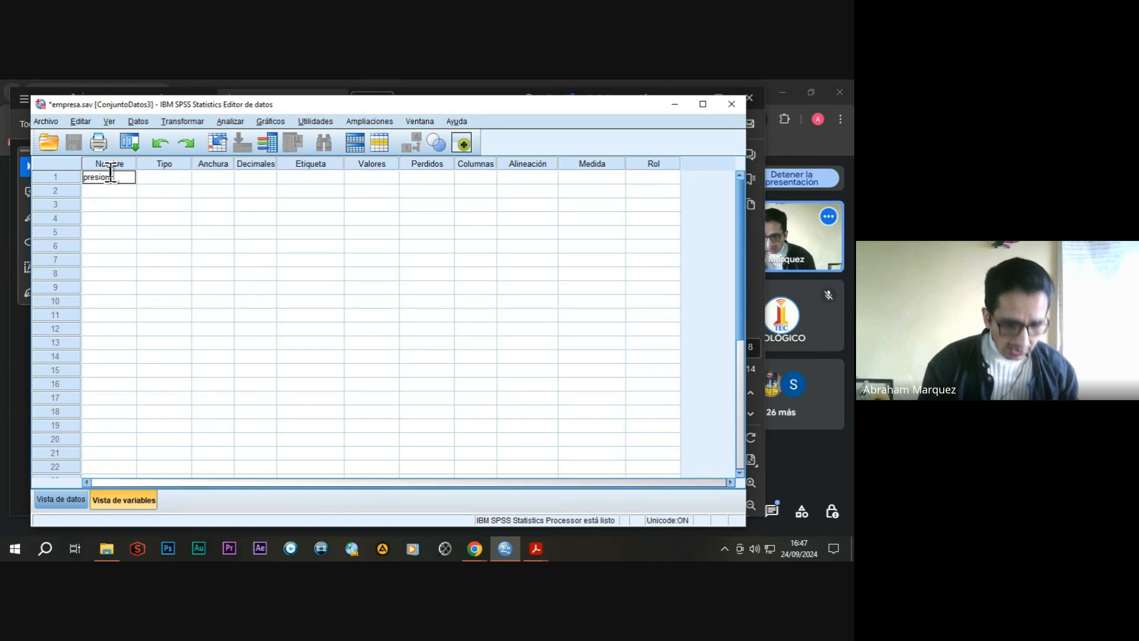
pyautogui.write('antes')
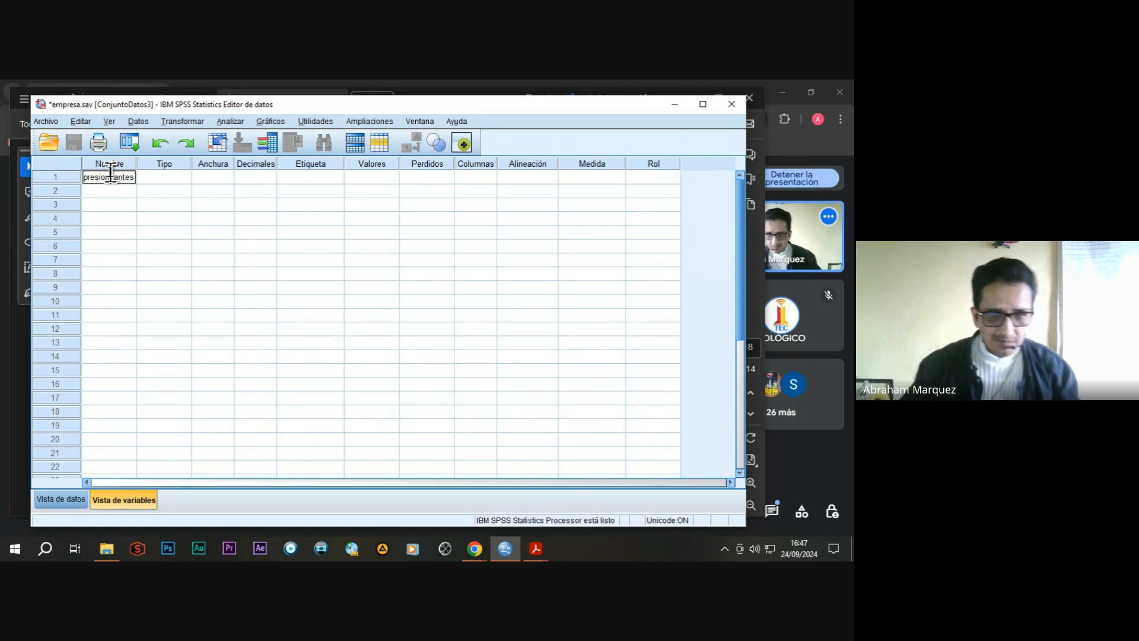
pyautogui.doubleClick(179, 176)
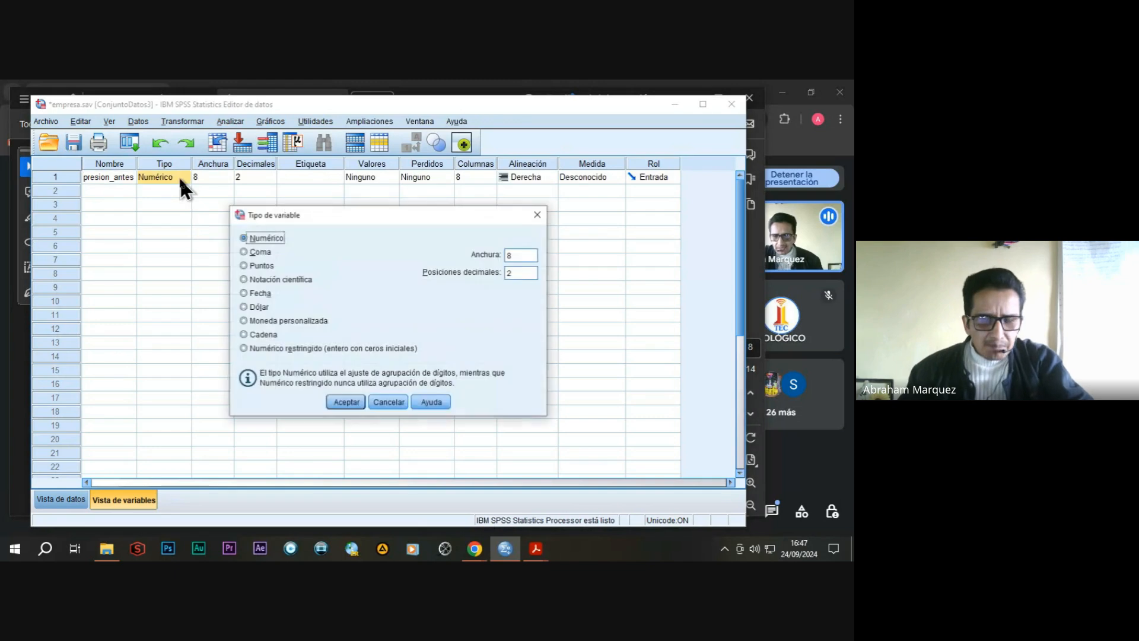
pyautogui.click(398, 402)
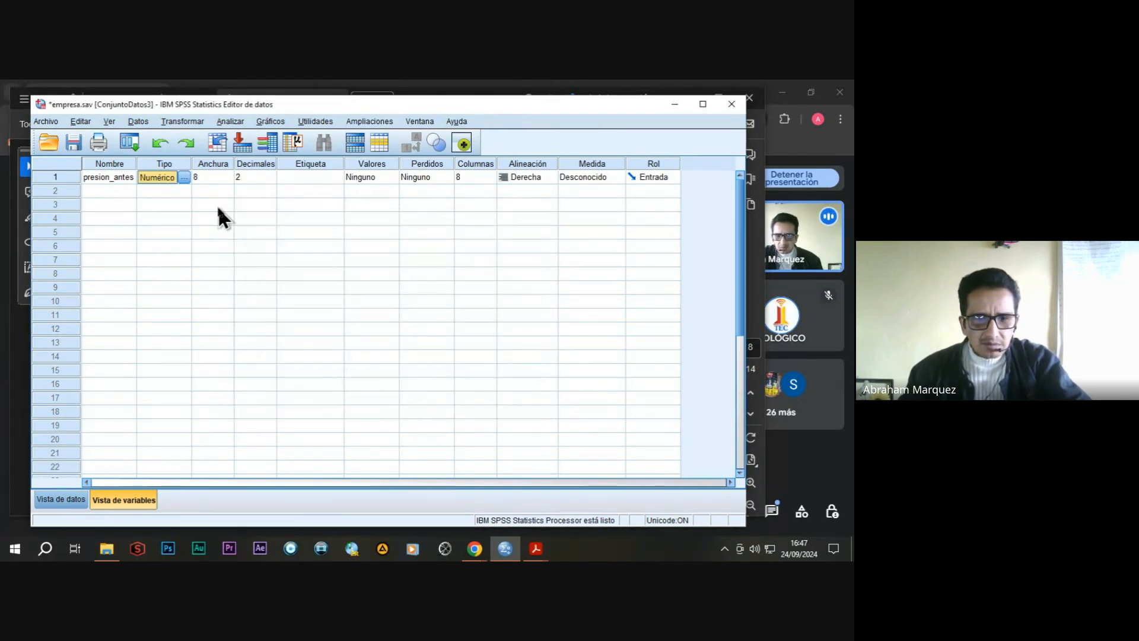
pyautogui.click(257, 179)
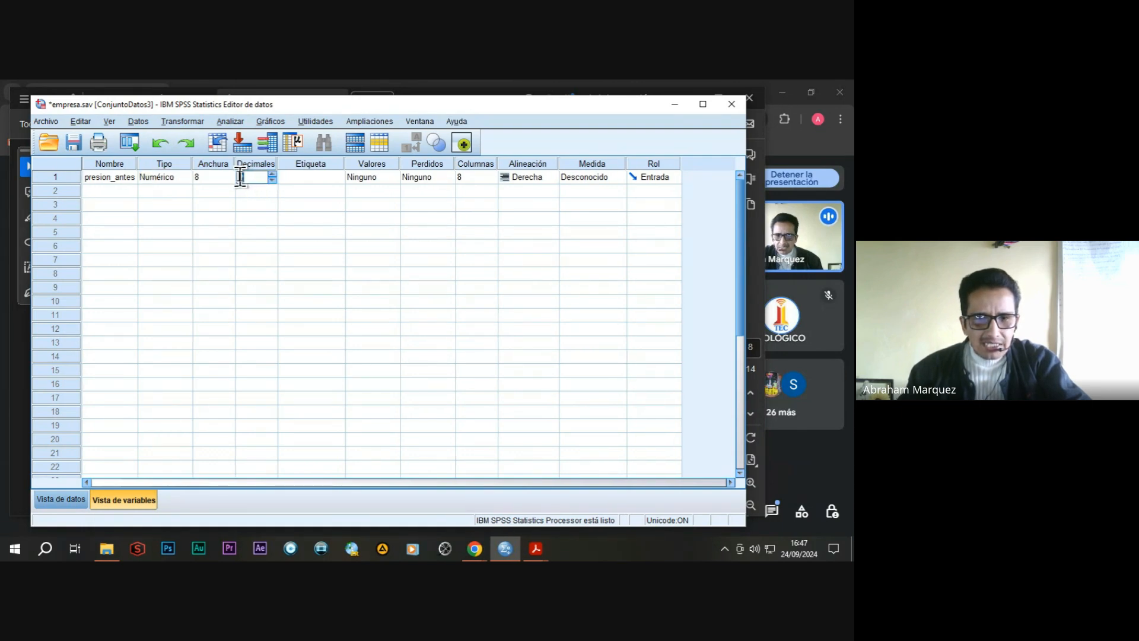
pyautogui.write('0')
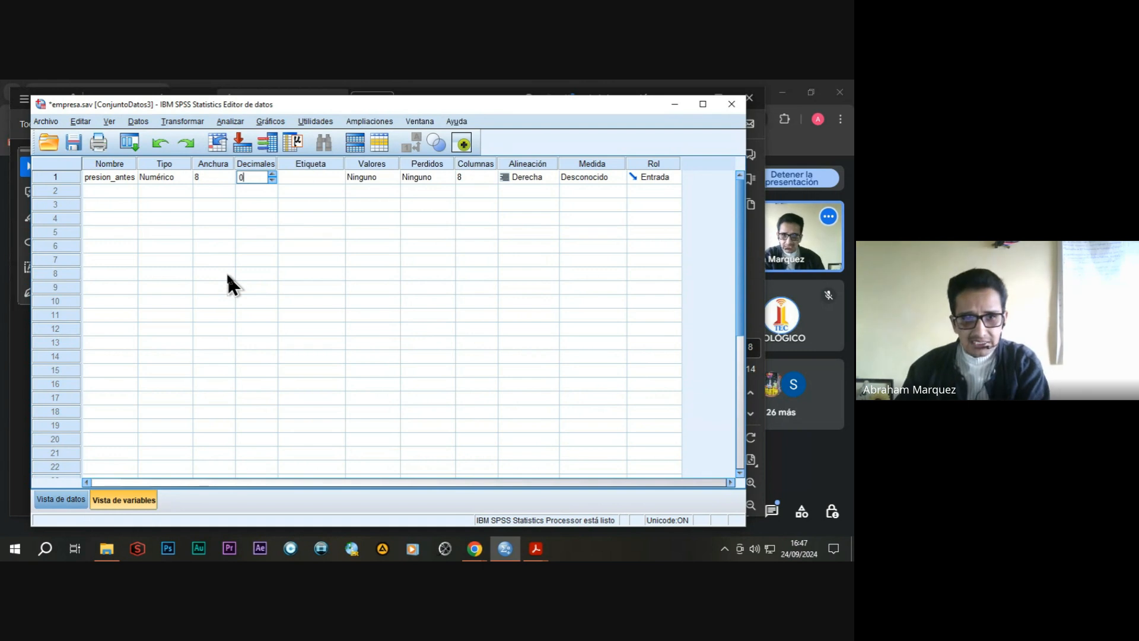
# Label presion_antes as "presion arterial antes del tratamiento" and set its measurement level to Escala.
pyautogui.click(302, 177)
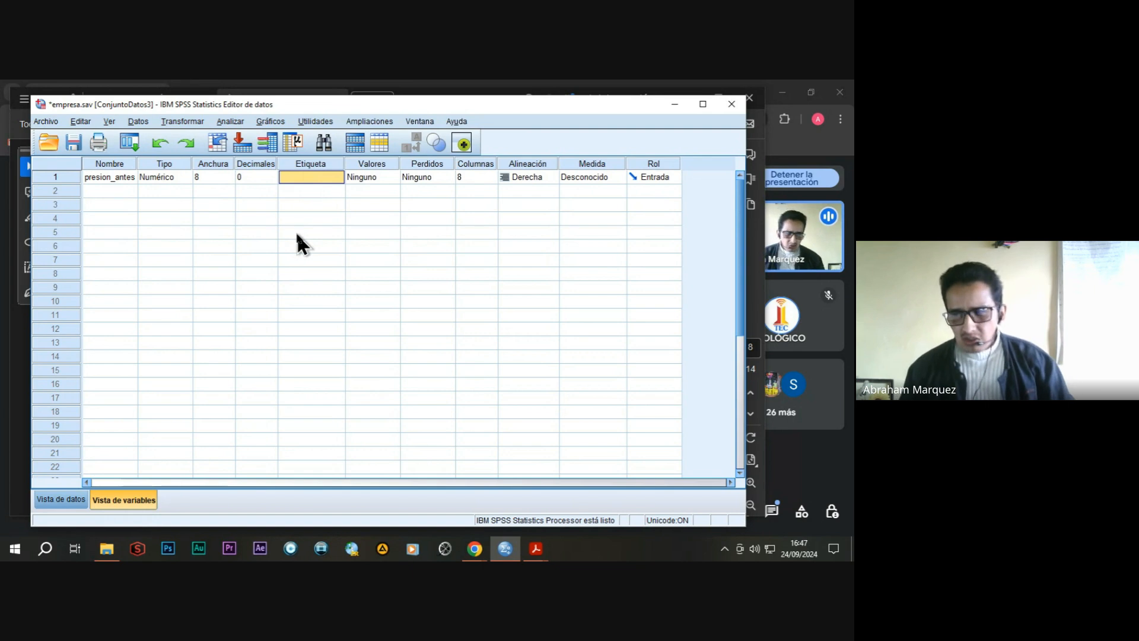
pyautogui.write('p')
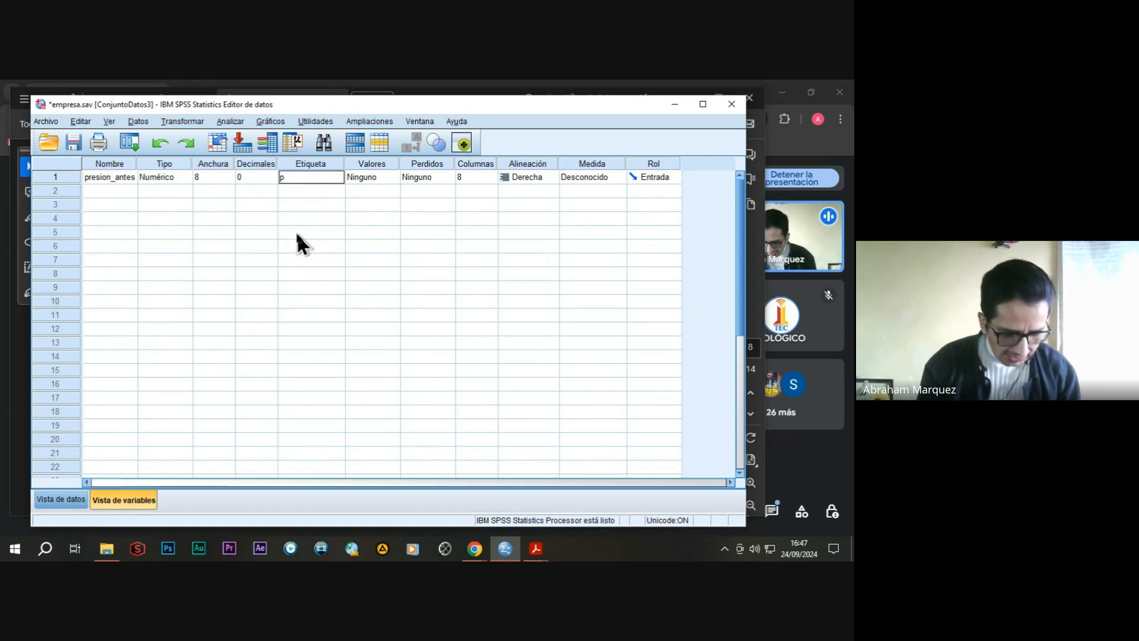
pyautogui.write('resion arterial')
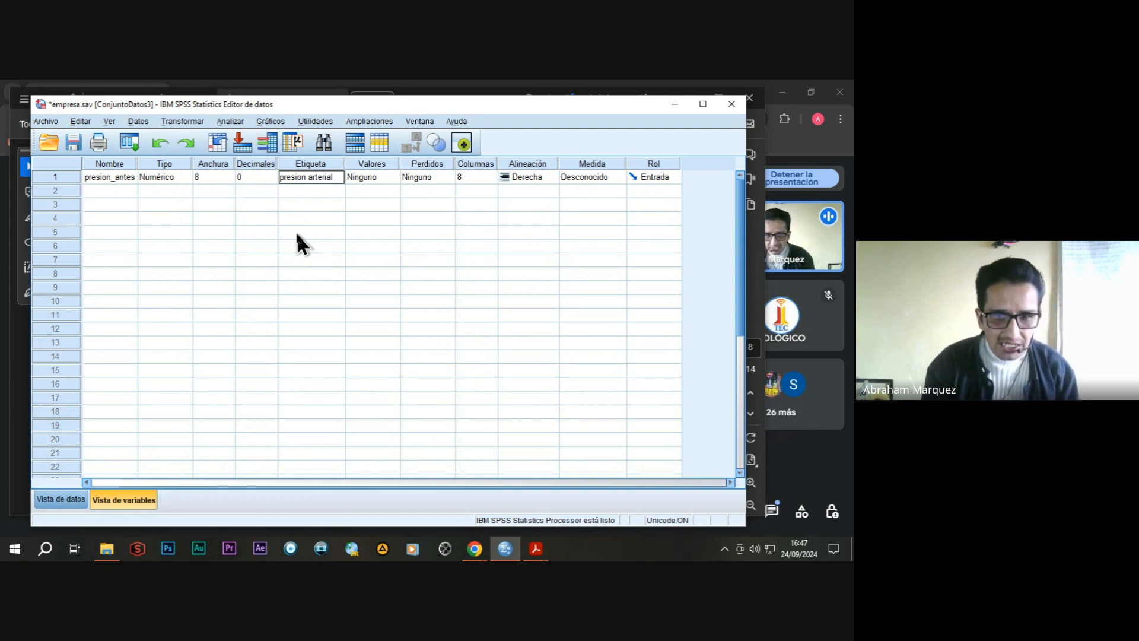
pyautogui.write(' antes d')
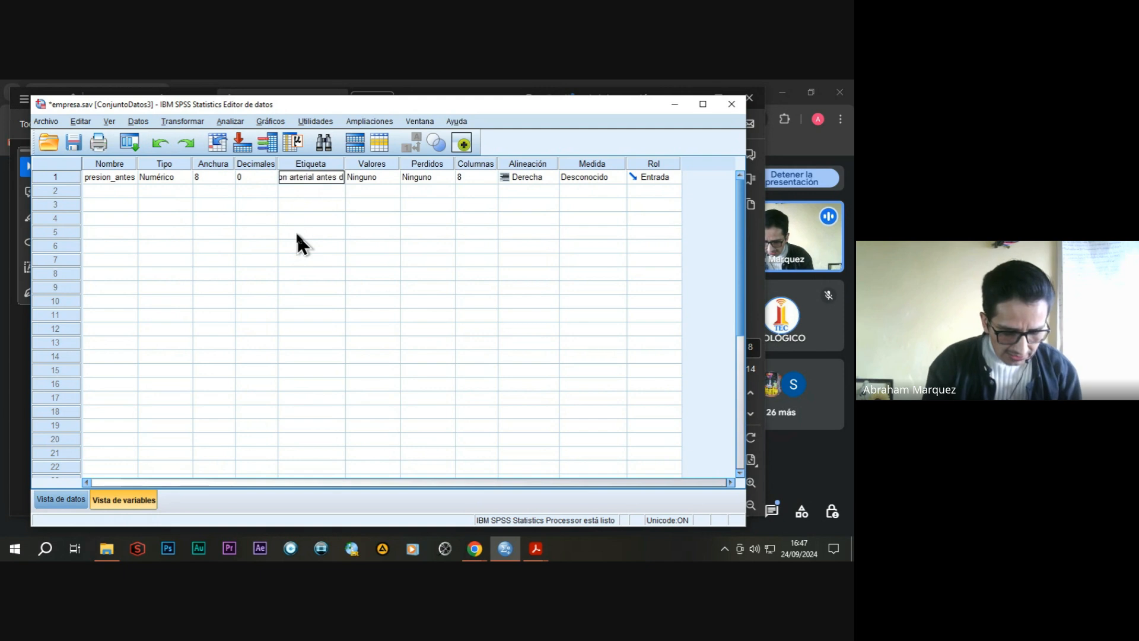
pyautogui.write('el tratam')
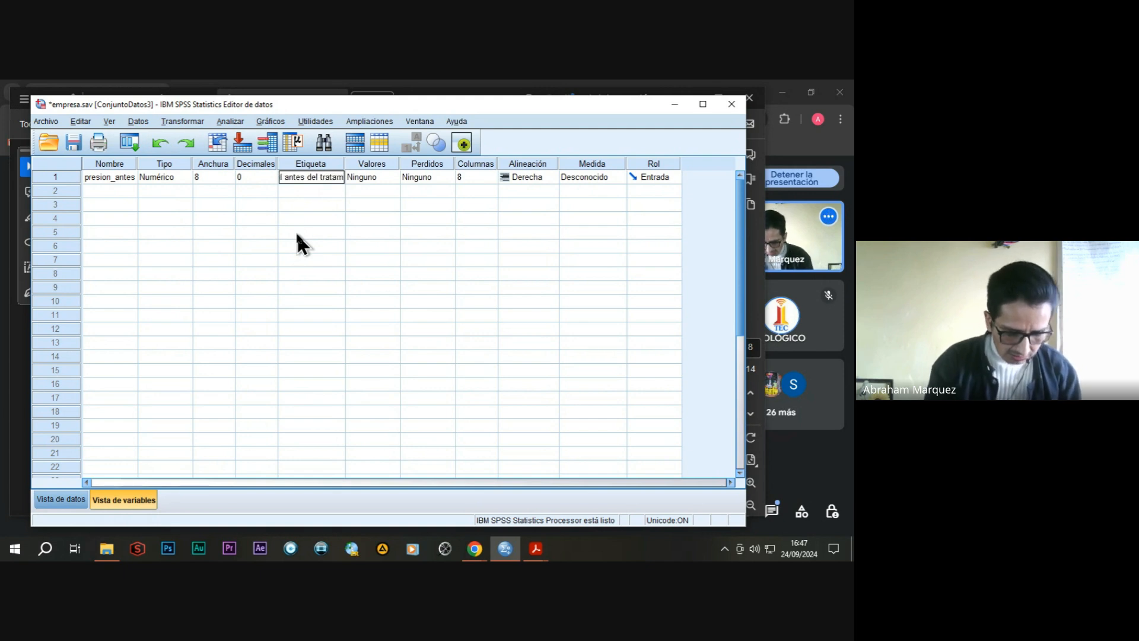
pyautogui.write('iento')
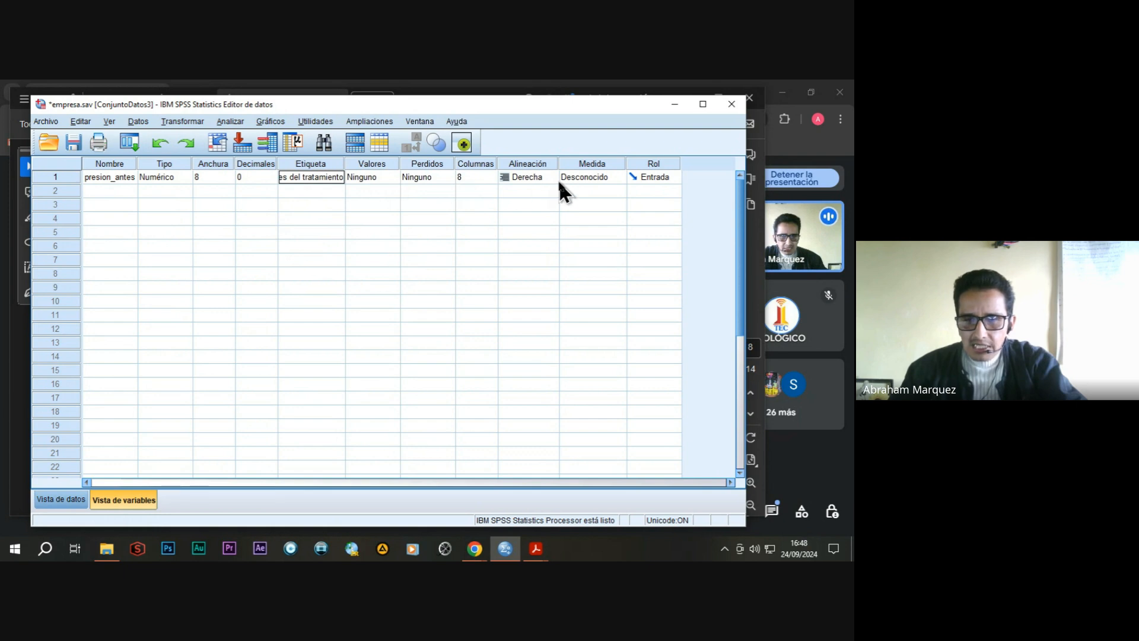
pyautogui.click(606, 174)
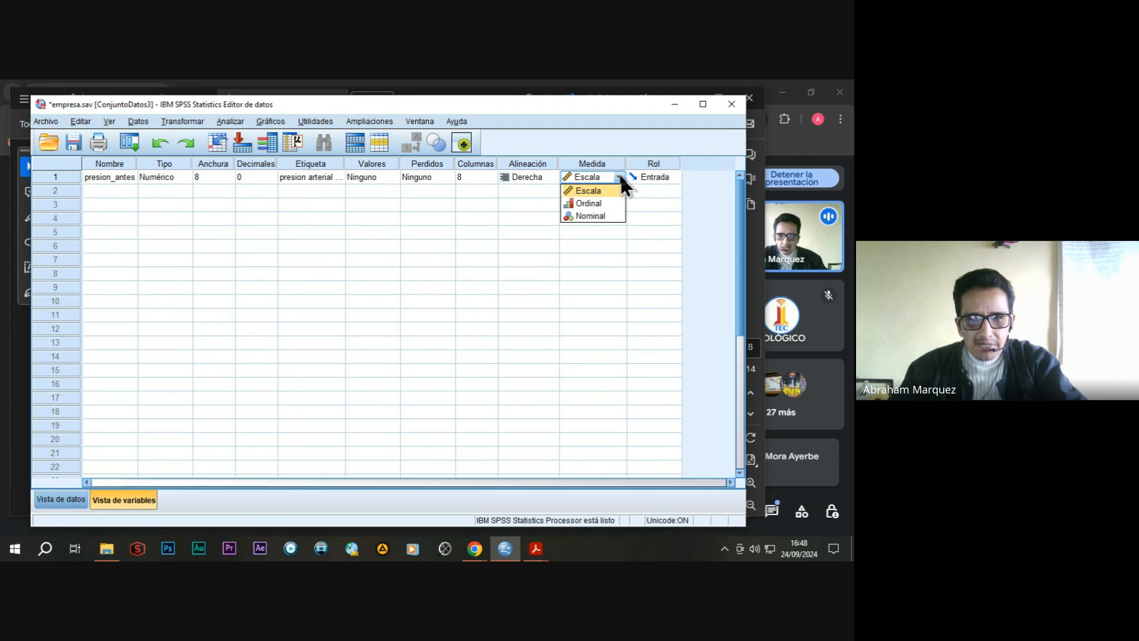
pyautogui.click(587, 190)
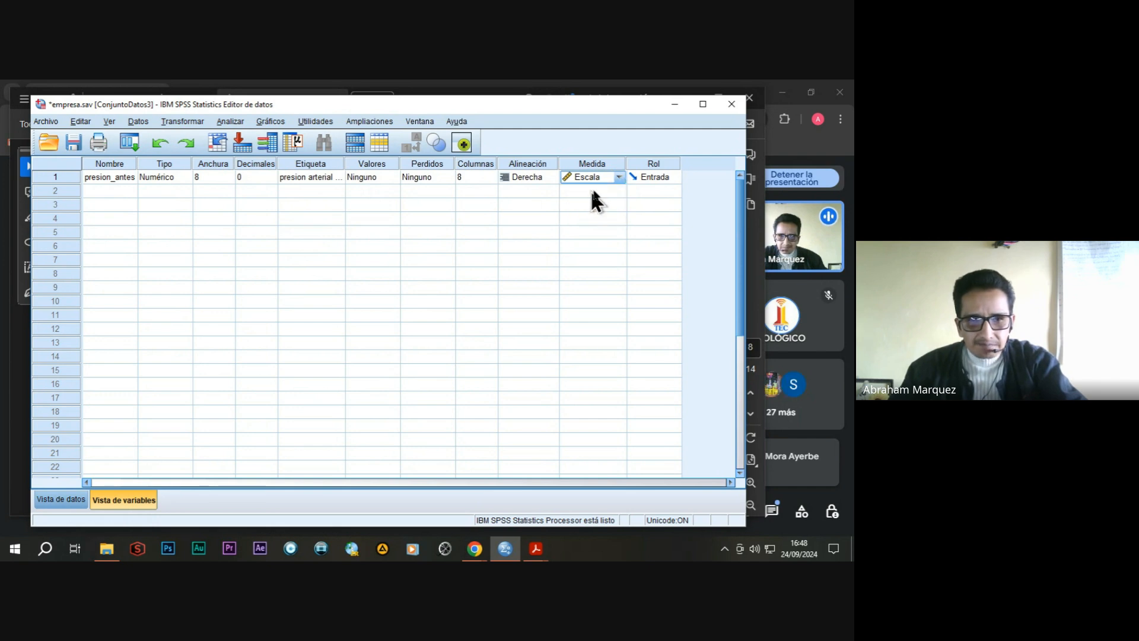
# Create a second numeric variable named presion_desp with 0 decimals.
pyautogui.click(114, 191)
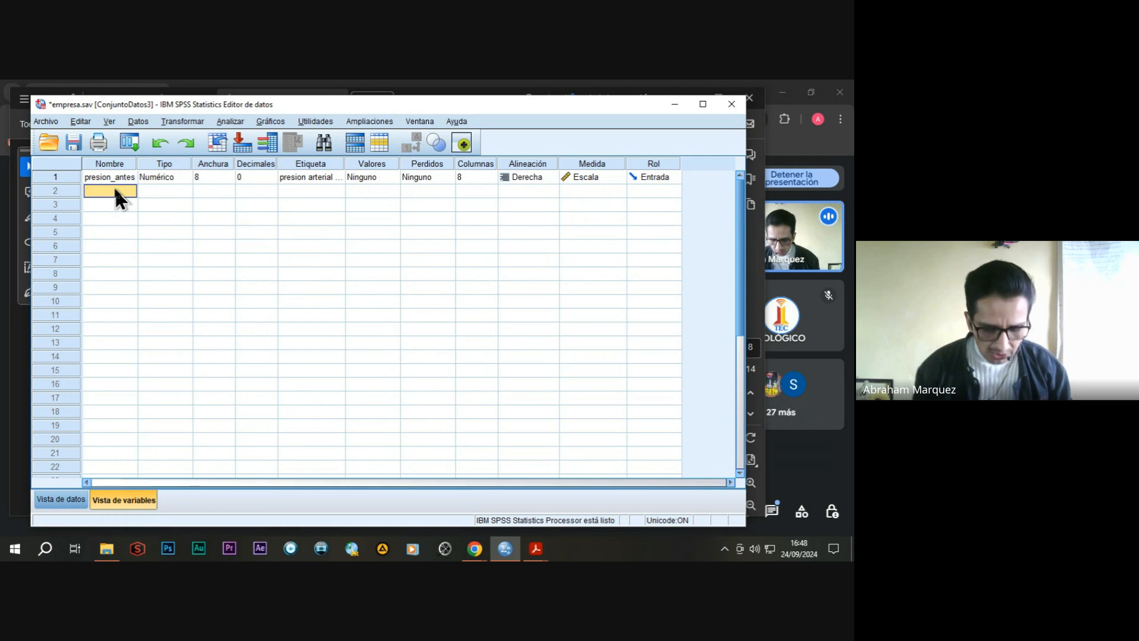
pyautogui.write('presion_desp')
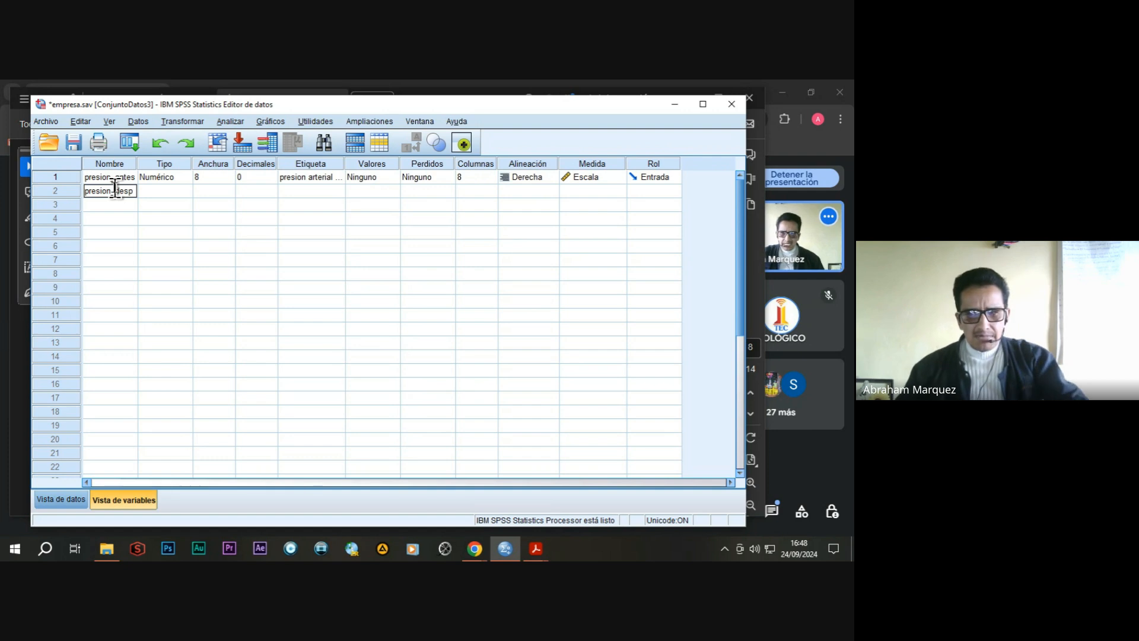
pyautogui.click(153, 190)
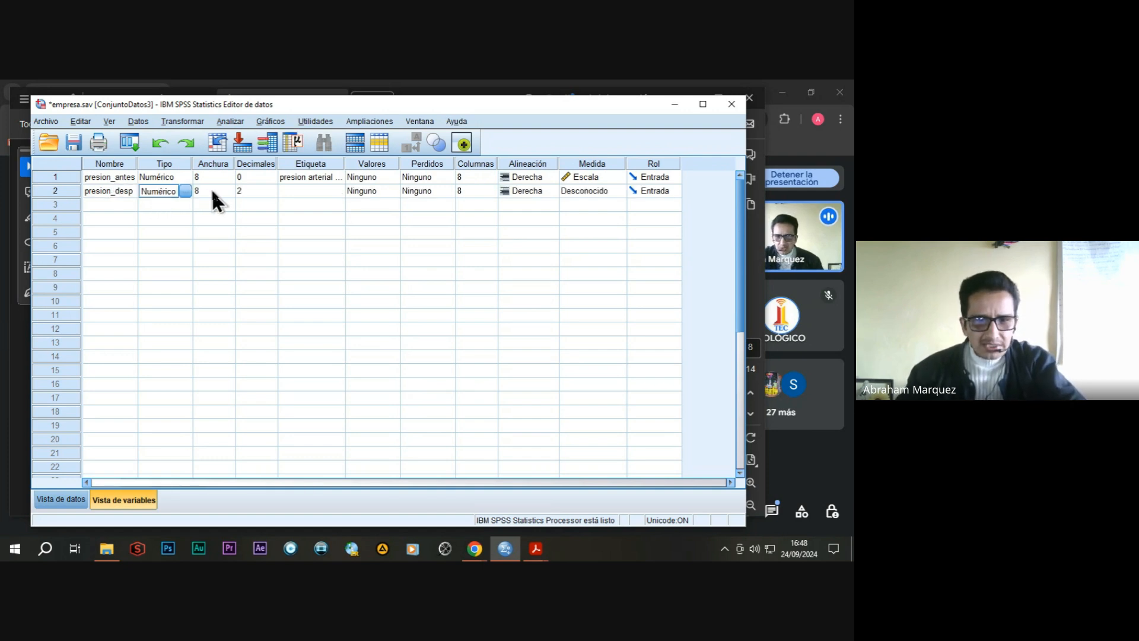
pyautogui.click(244, 189)
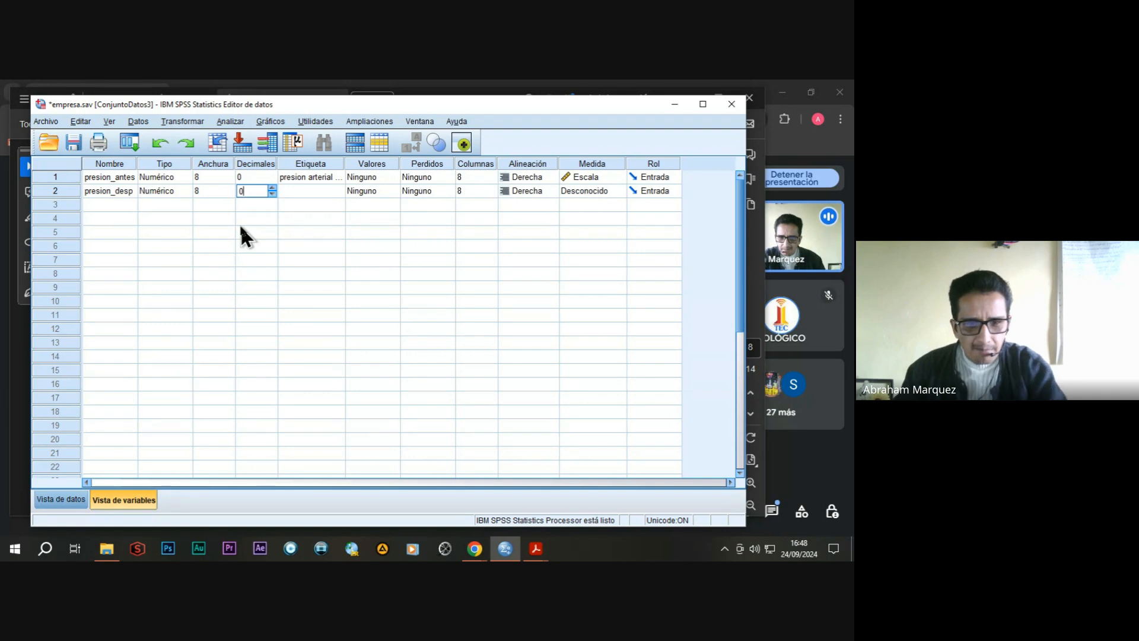
# Label presion_desp as "presion arterial despues del tratamiento" and set its measurement level to Escala.
pyautogui.click(306, 190)
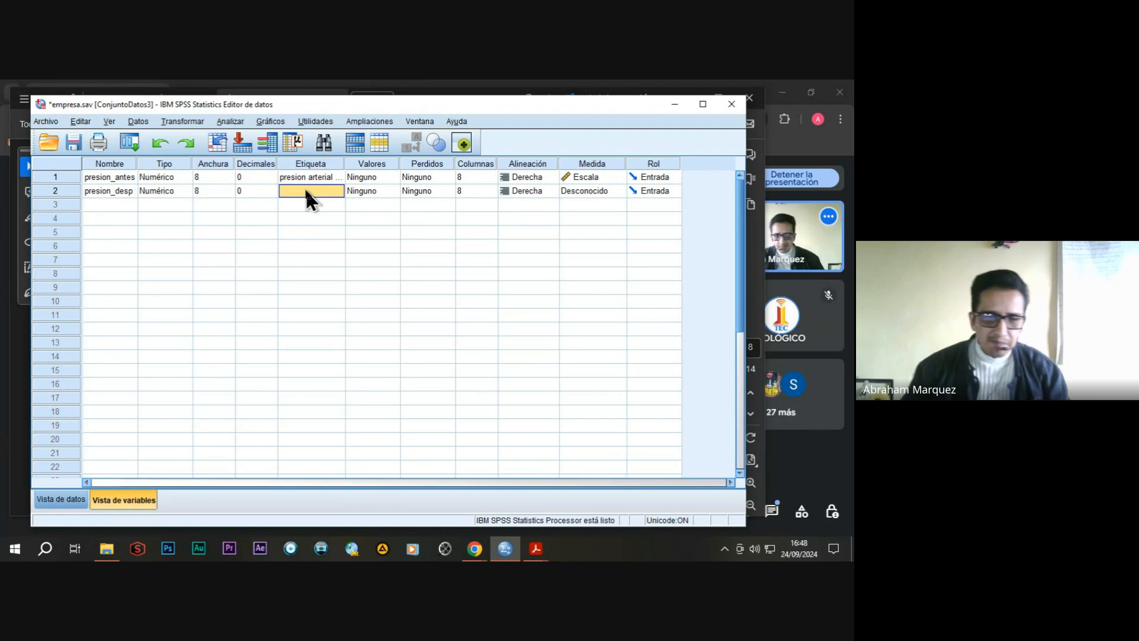
pyautogui.click(305, 188)
pyautogui.write('presion')
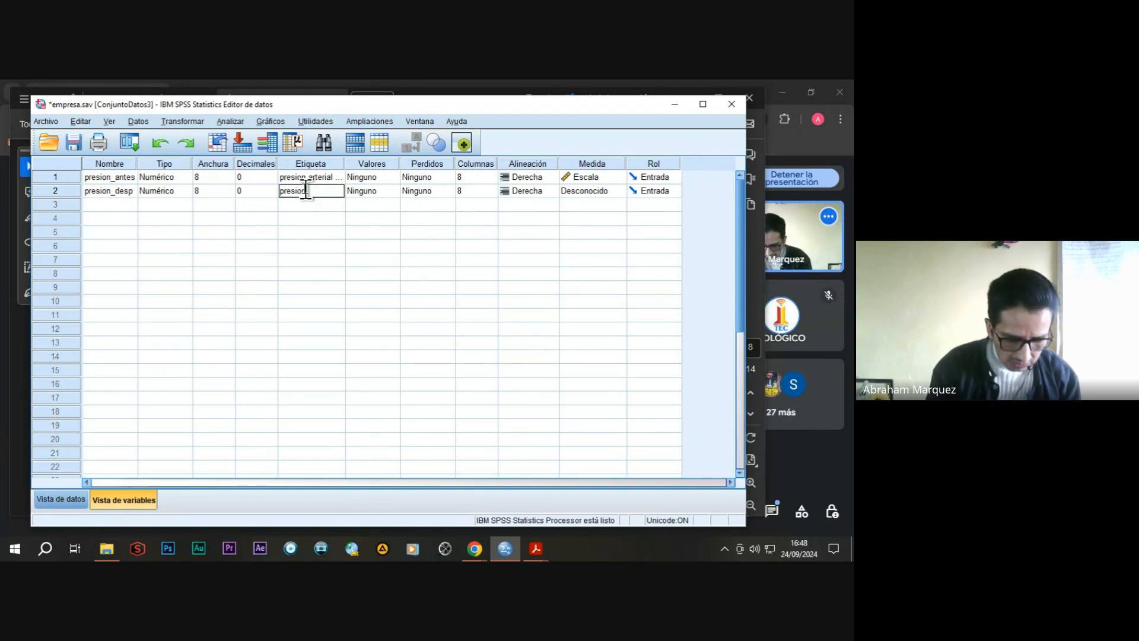
pyautogui.write(' arterial')
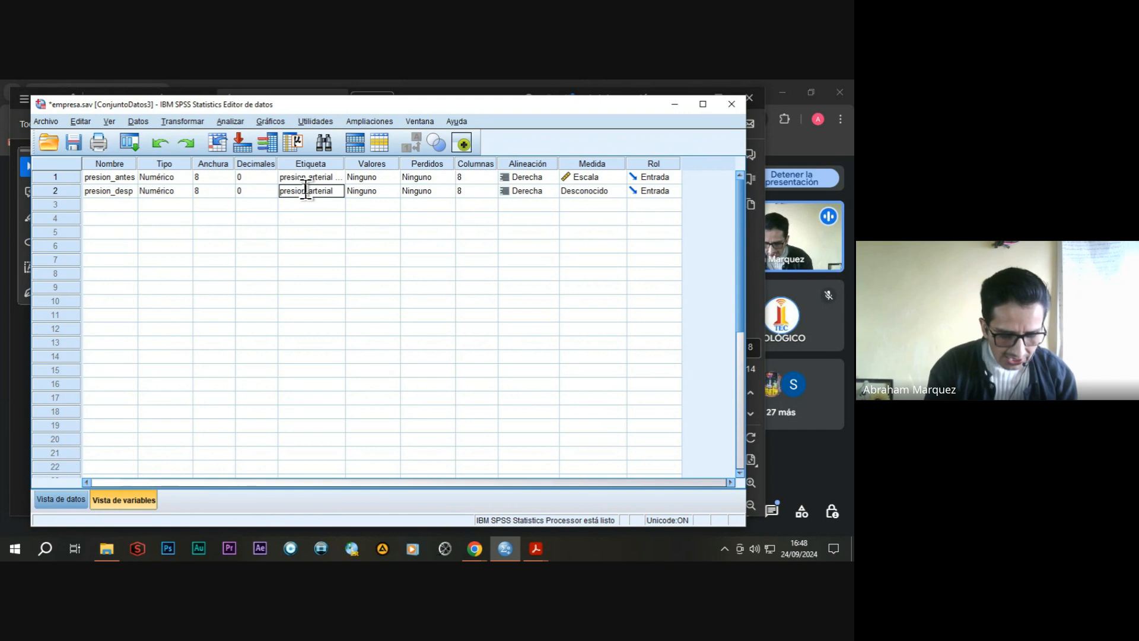
pyautogui.write(' despue')
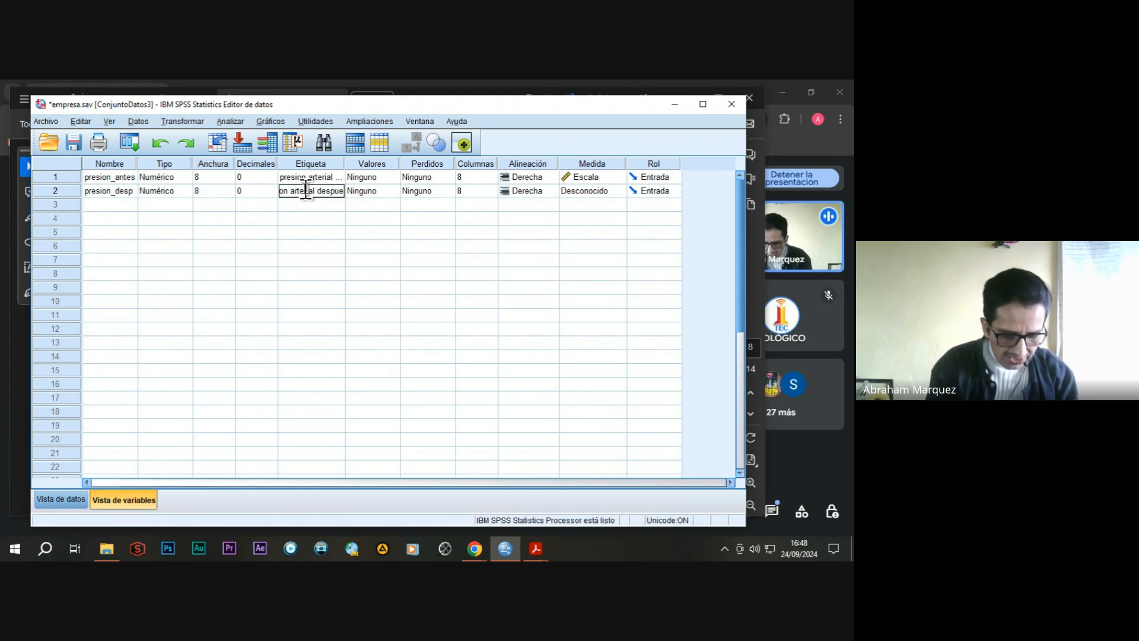
pyautogui.write('s del trata')
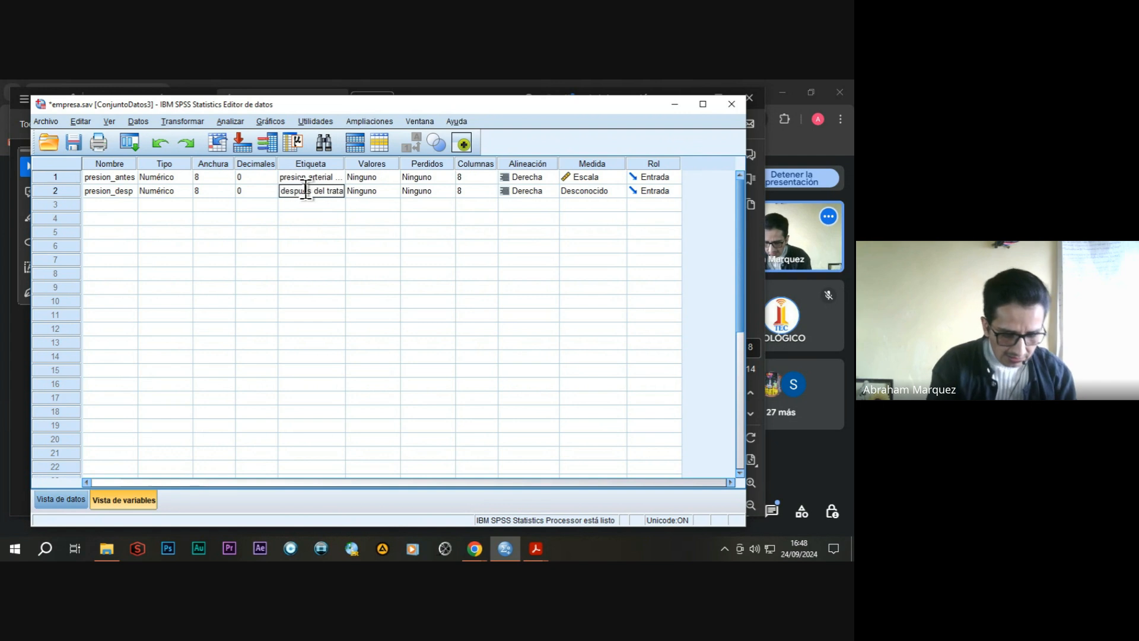
pyautogui.write('miento')
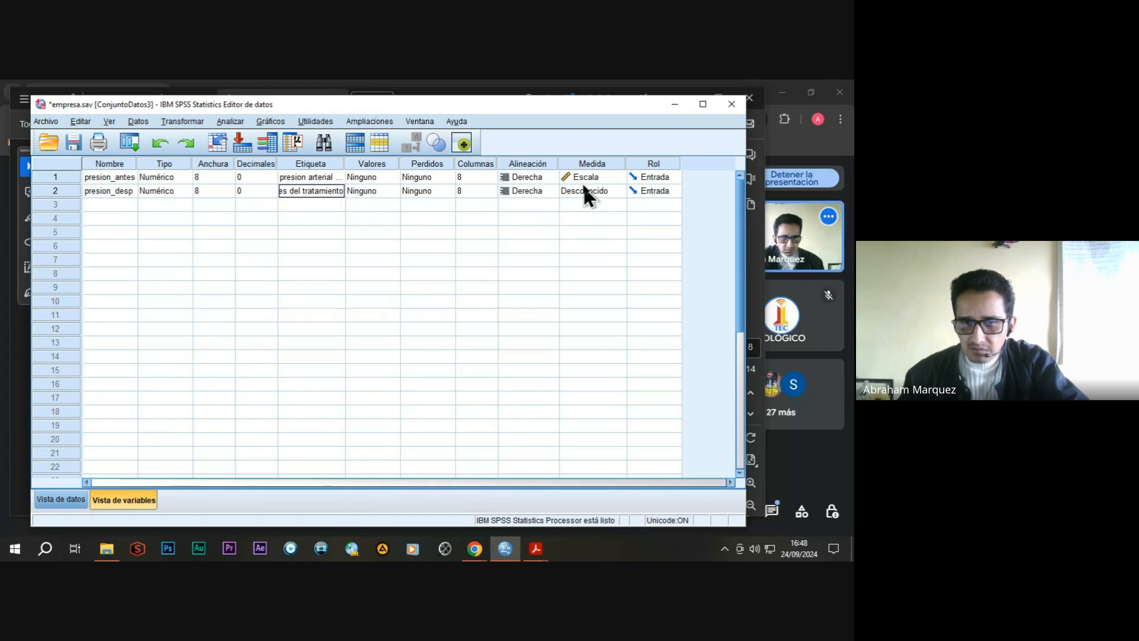
pyautogui.click(619, 191)
pyautogui.click(618, 190)
pyautogui.click(617, 187)
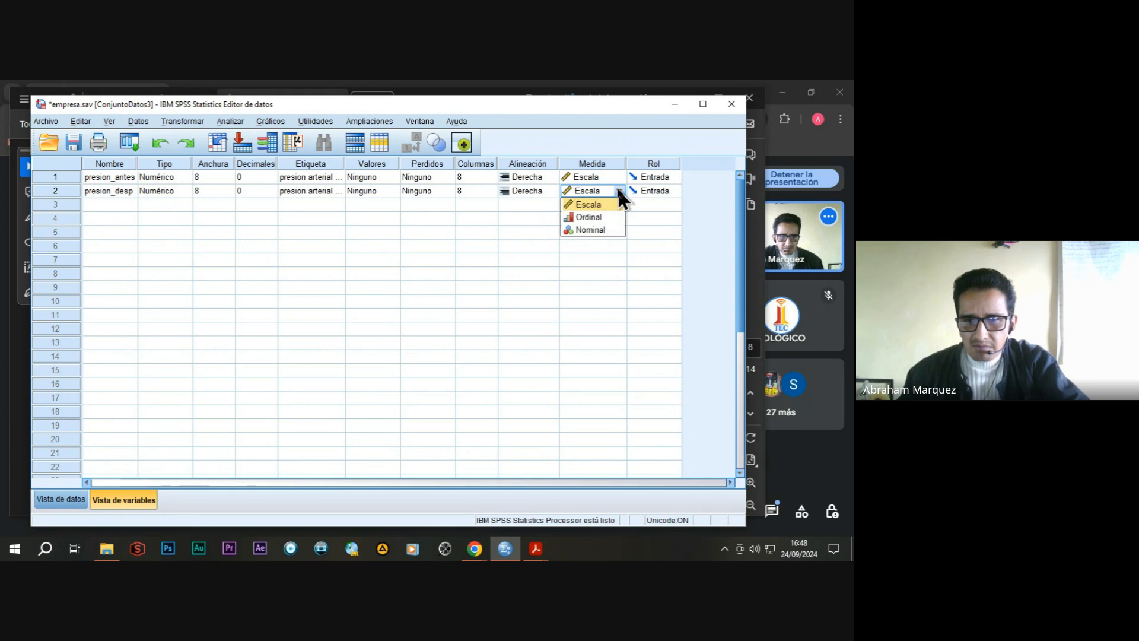
pyautogui.click(591, 205)
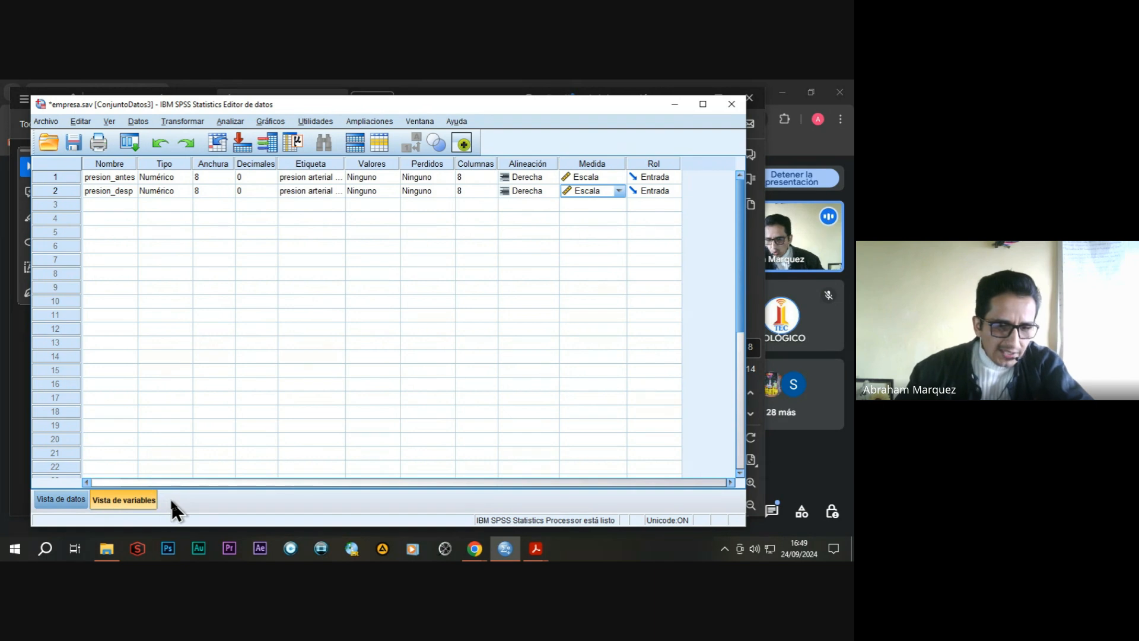
# In the data view, enter 130, 140 and 150 as the presion_antes values for cases 1 to 3.
pyautogui.click(74, 504)
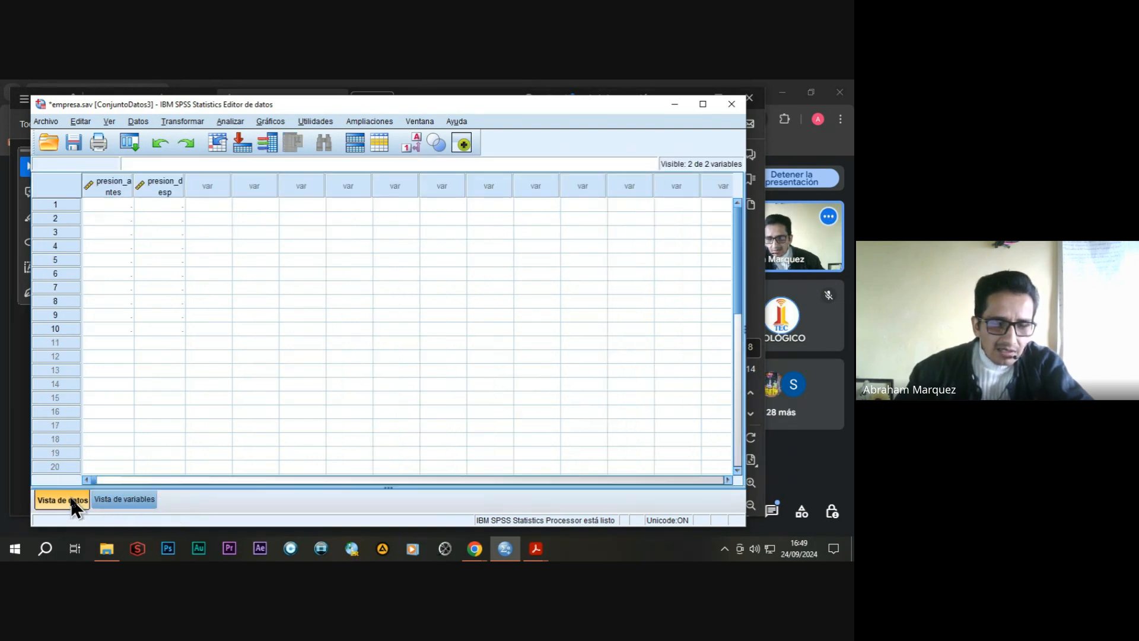
pyautogui.click(115, 205)
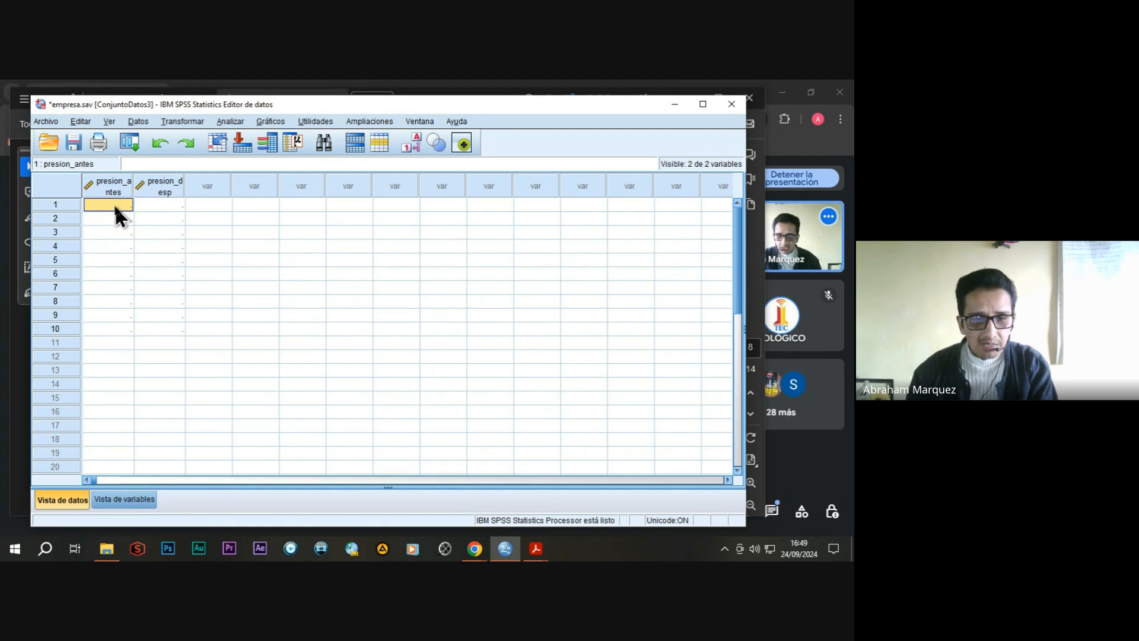
pyautogui.write('1')
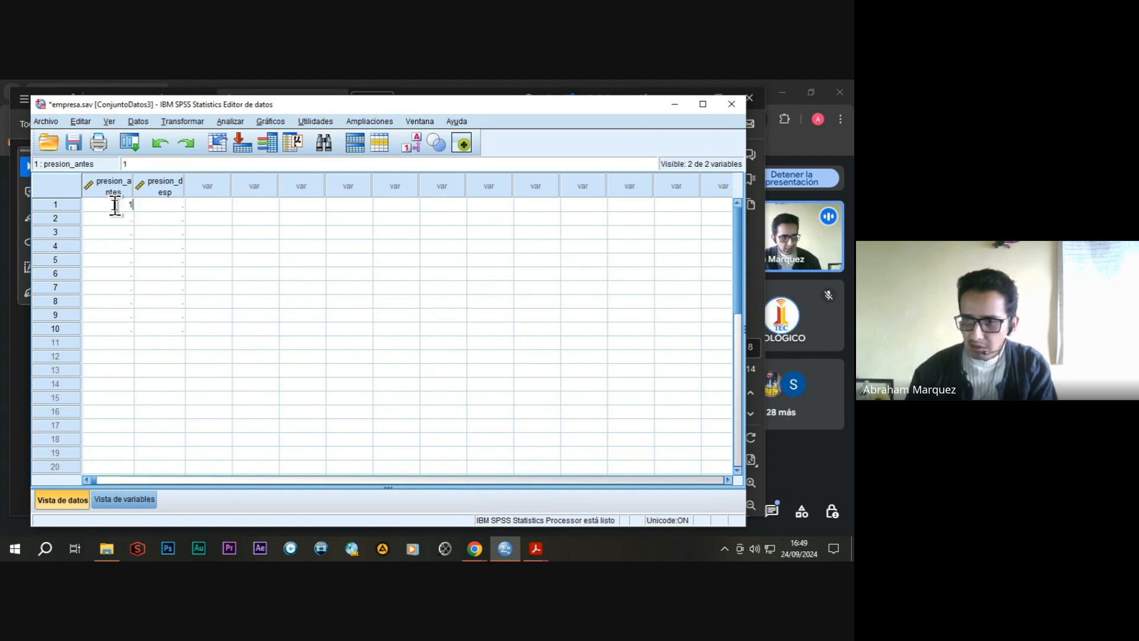
pyautogui.write('30')
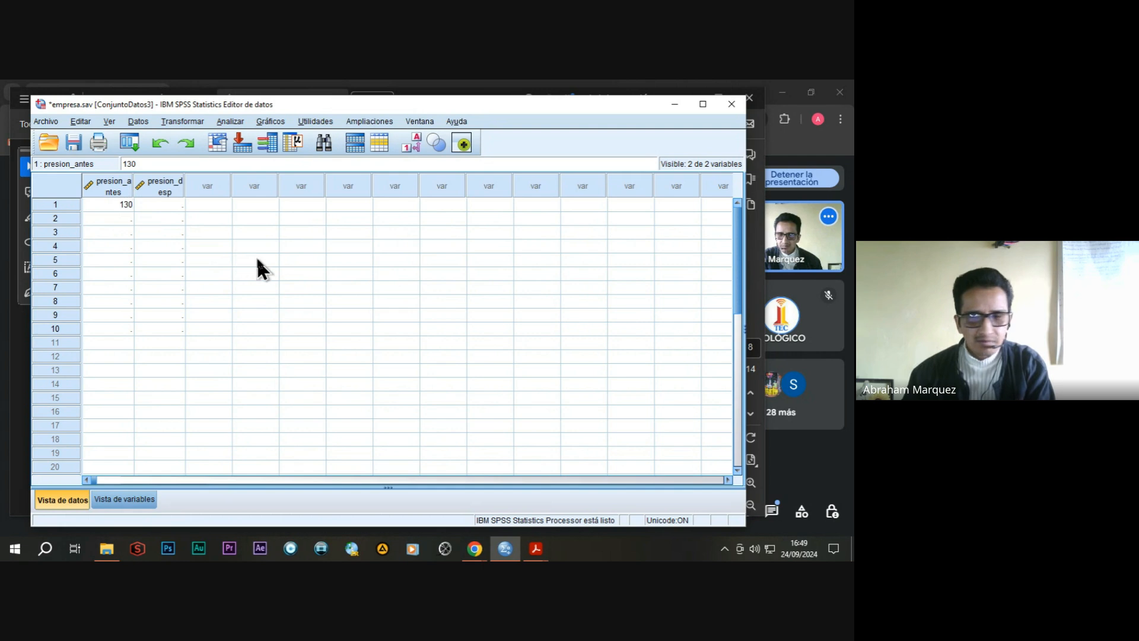
pyautogui.press('Return')
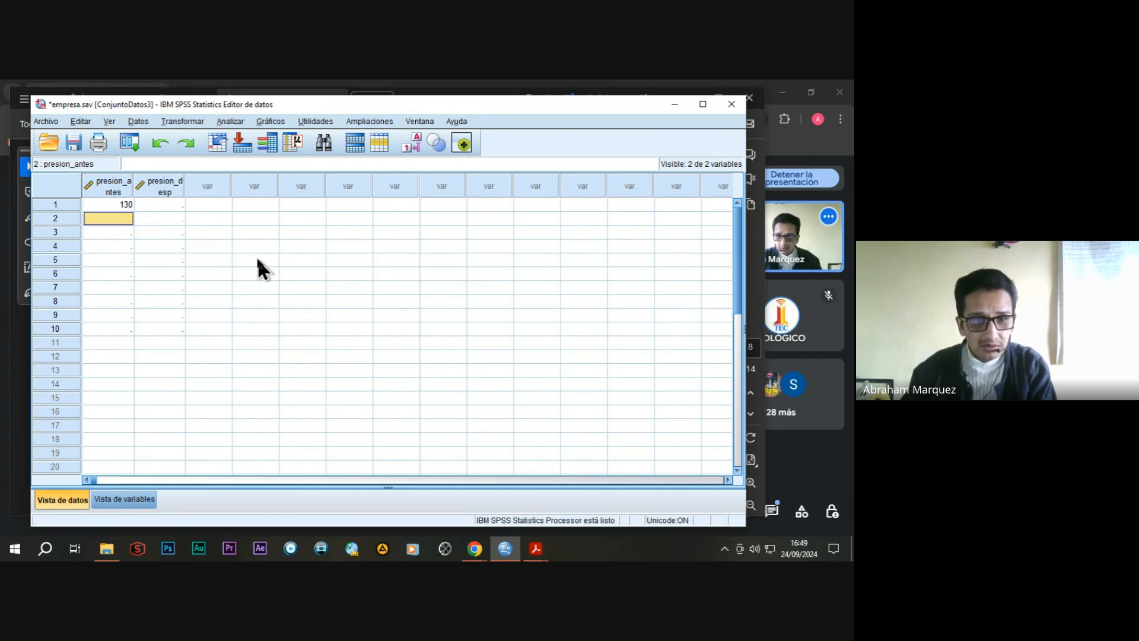
pyautogui.write('140')
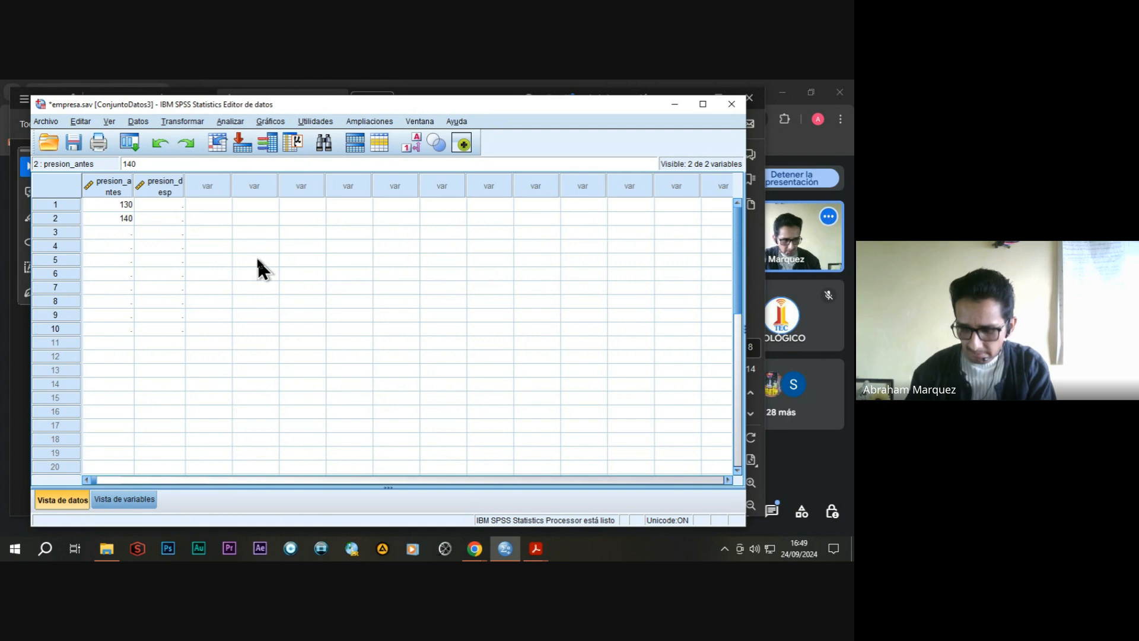
pyautogui.press('Return')
pyautogui.write('150')
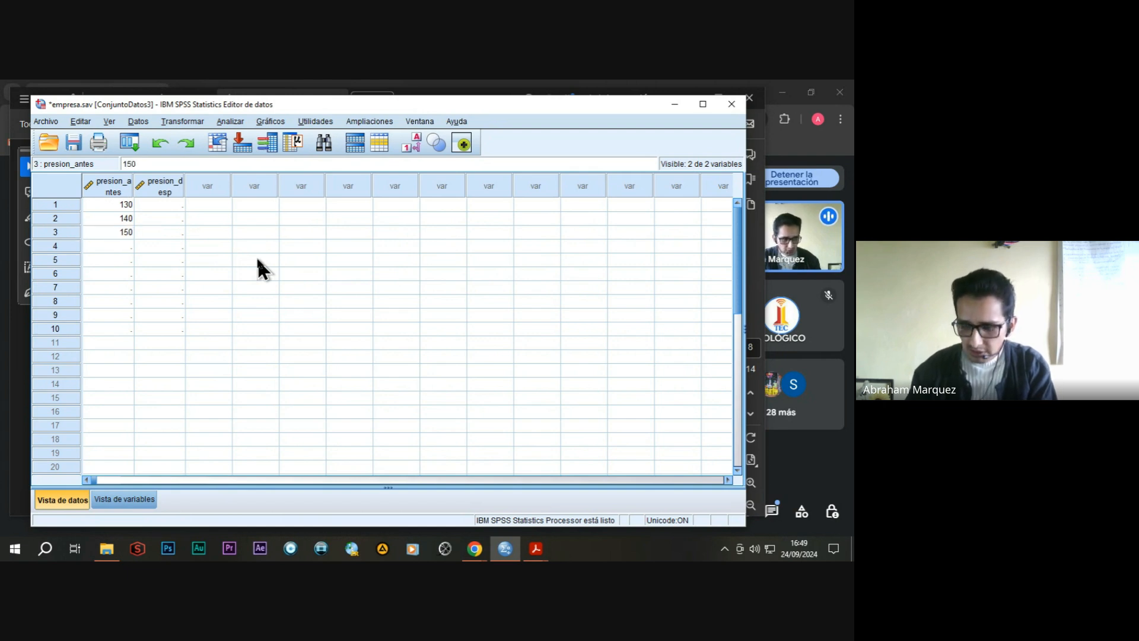
pyautogui.press('Return')
# Enter 135, 160 and 155 as the presion_antes values for cases 4 to 6.
pyautogui.write('135')
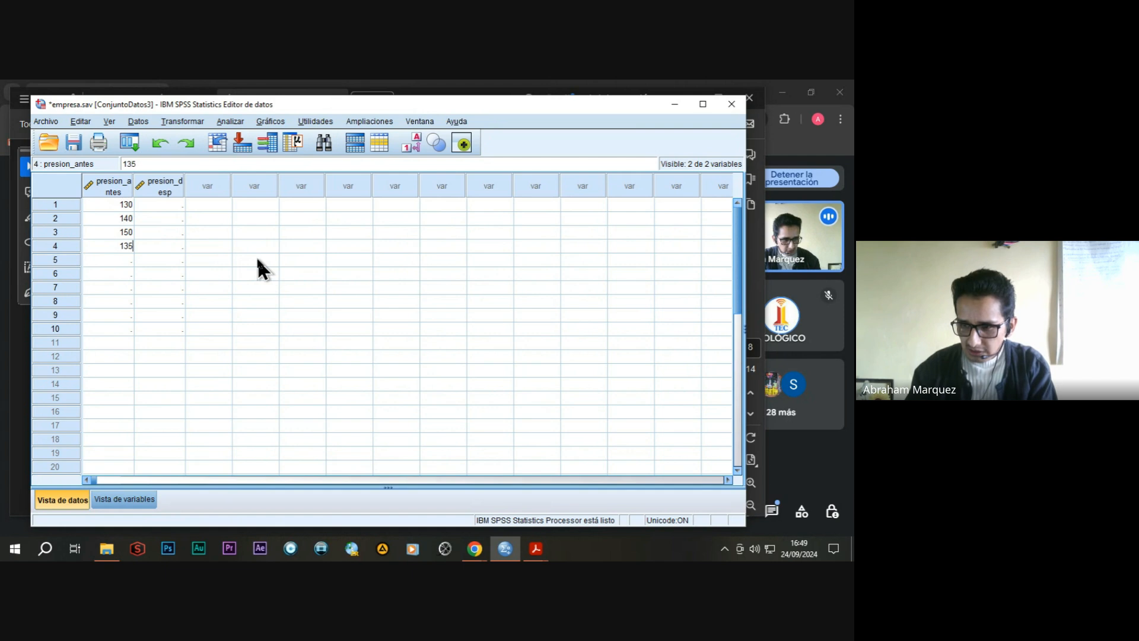
pyautogui.press('Return')
pyautogui.write('160')
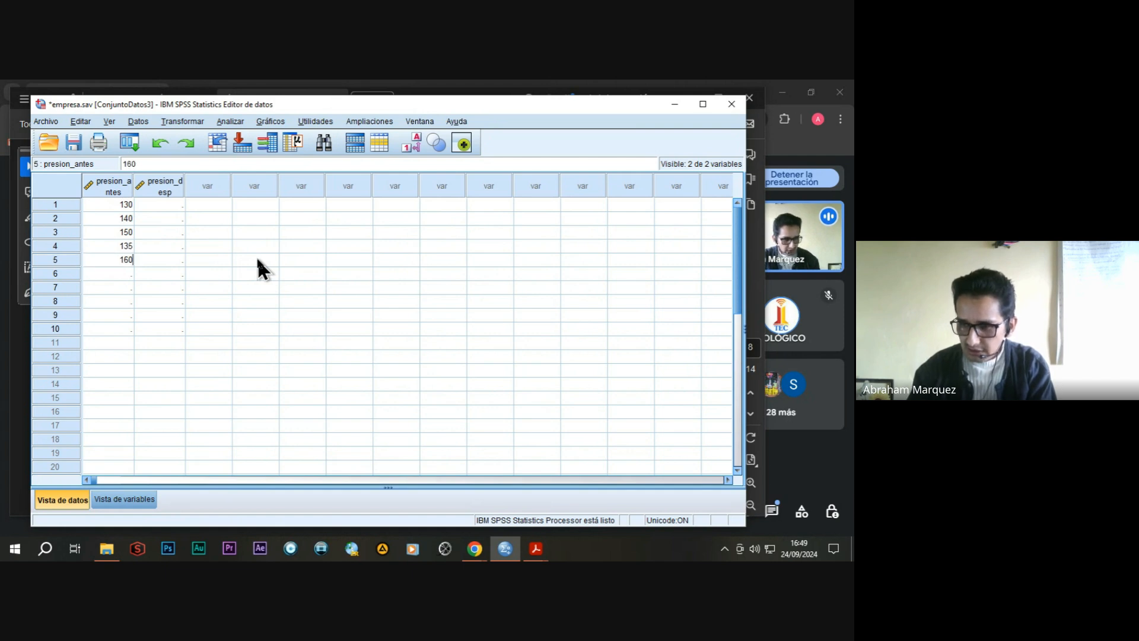
pyautogui.press('Return')
pyautogui.write('155')
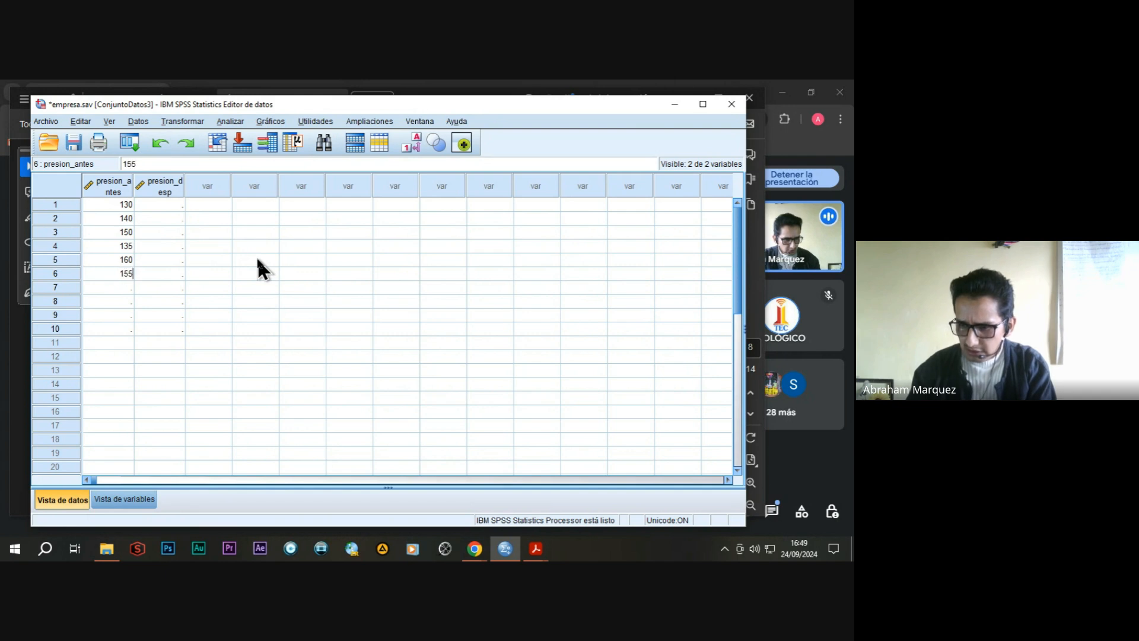
pyautogui.press('Return')
# Enter 145, 150, 146 and 150 as the presion_antes values for cases 7 to 10.
pyautogui.write('145')
pyautogui.press('Return')
pyautogui.write('150')
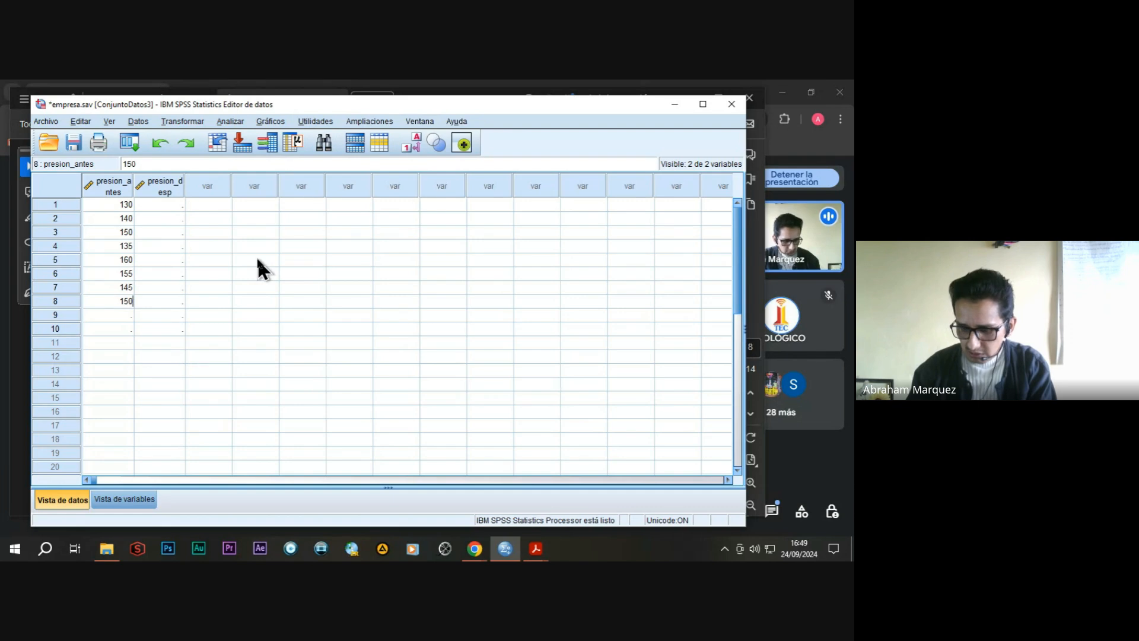
pyautogui.press('Return')
pyautogui.write('146')
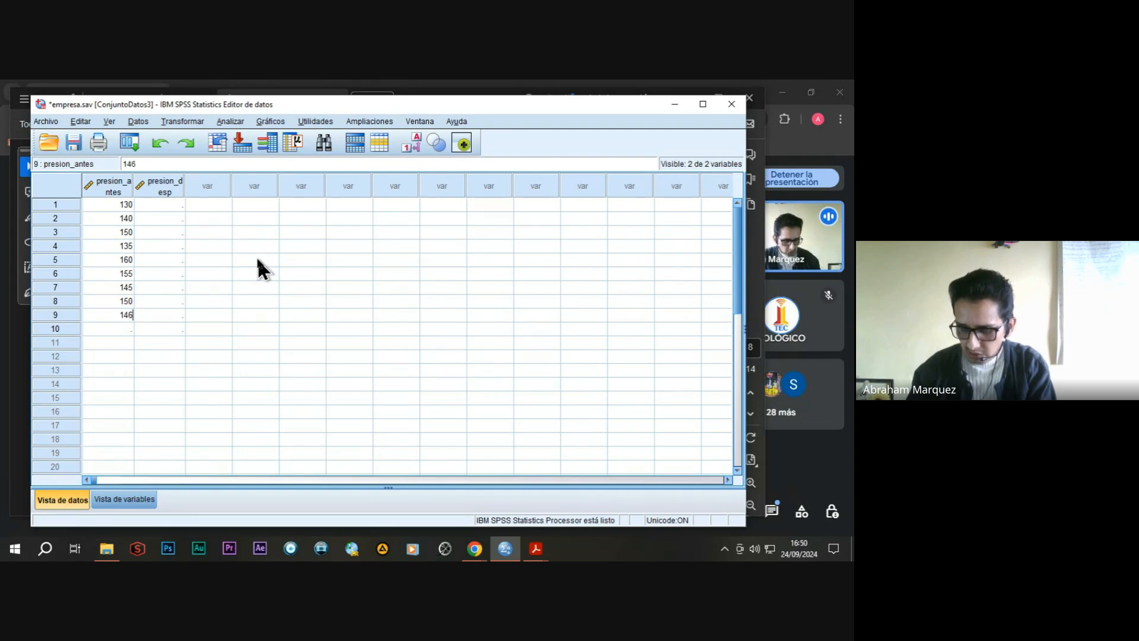
pyautogui.press('Return')
pyautogui.write('150')
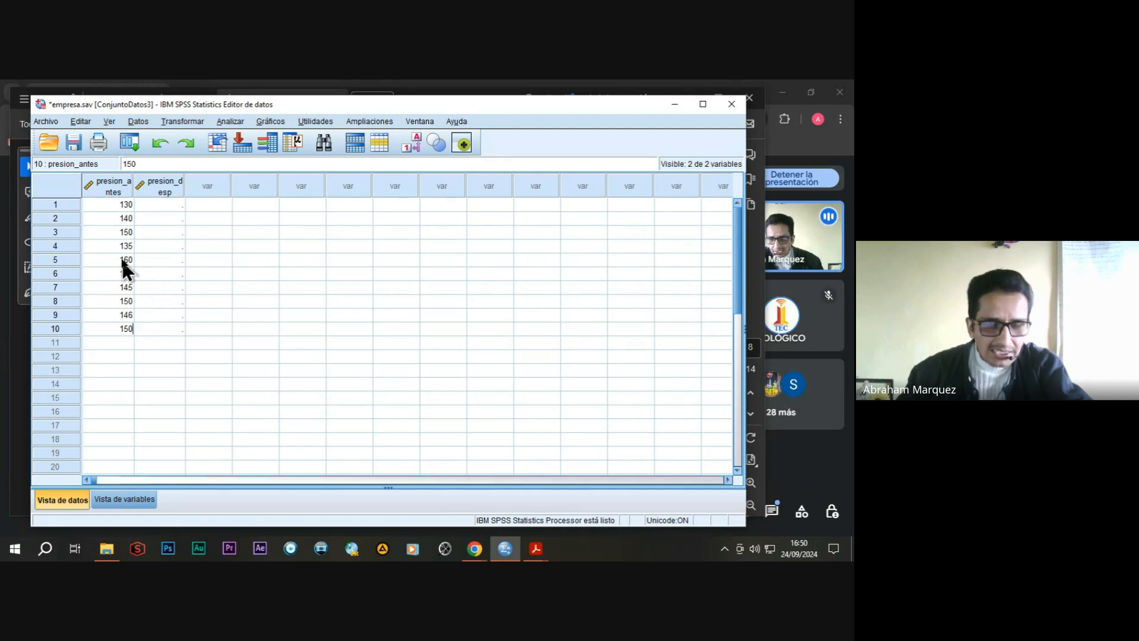
# Enter 120, 135 and 145 as the presion_desp values for cases 1 to 3.
pyautogui.click(170, 206)
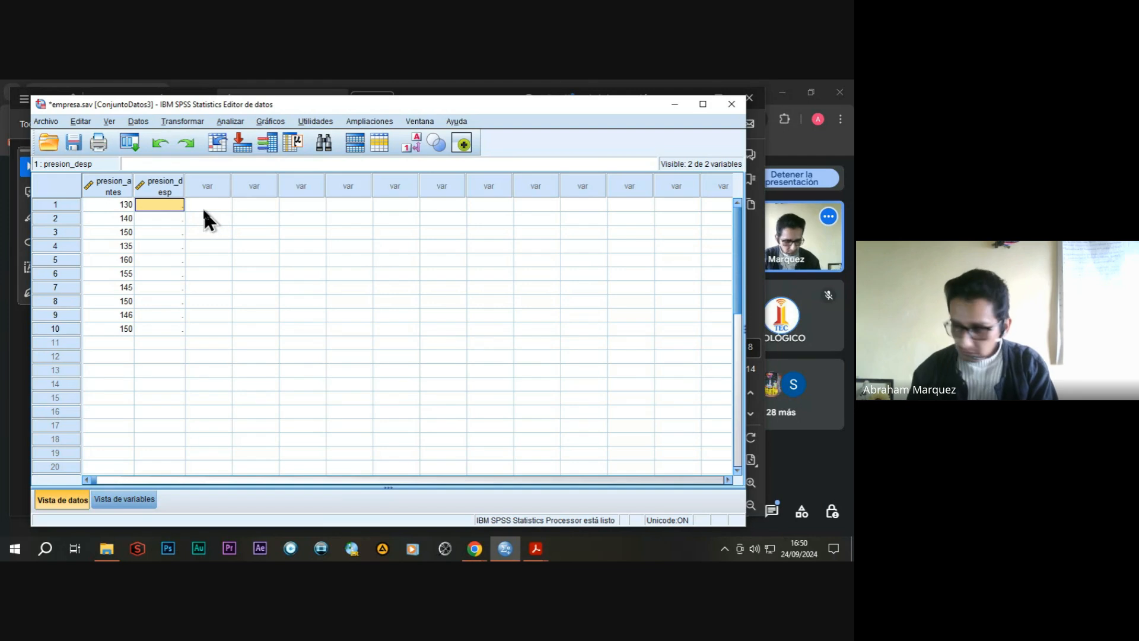
pyautogui.write('120')
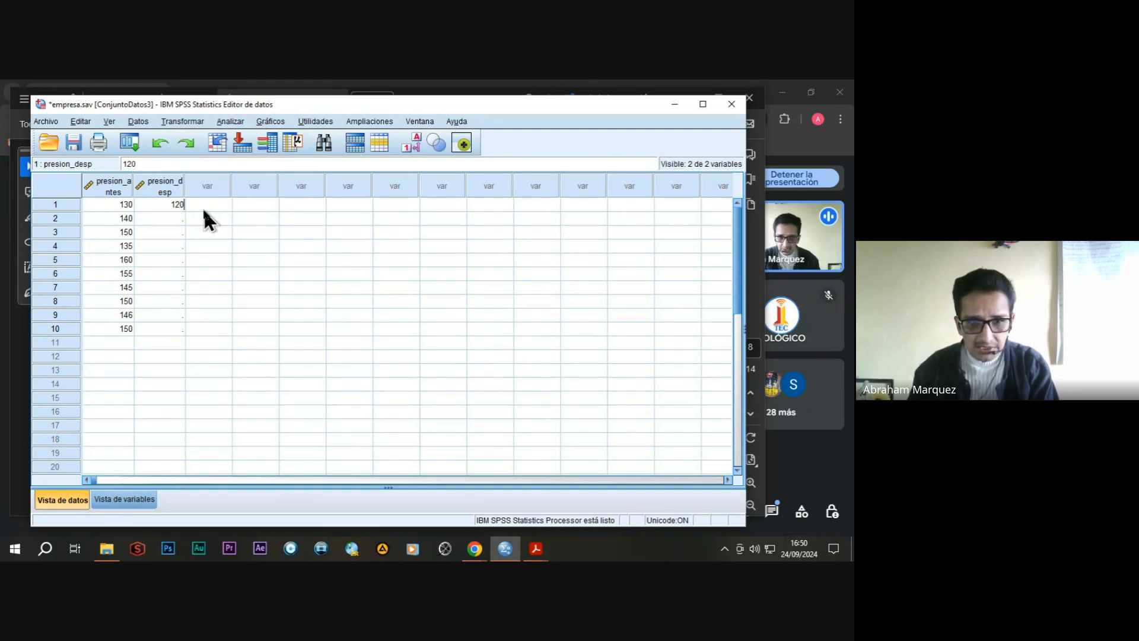
pyautogui.press('Return')
pyautogui.write('13')
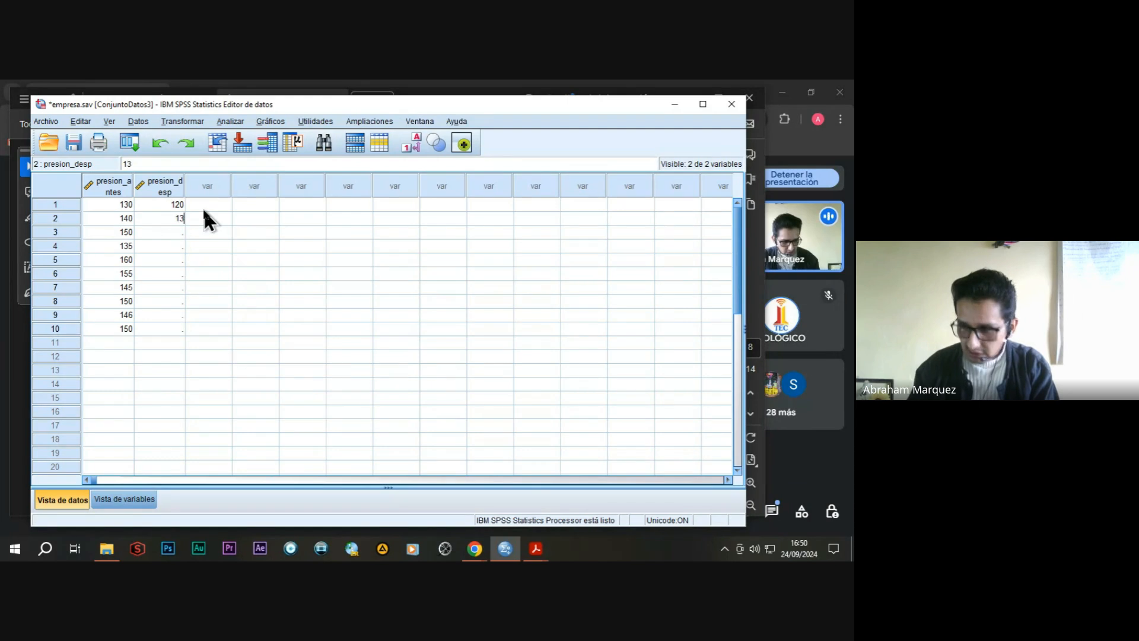
pyautogui.write('5')
pyautogui.press('Return')
pyautogui.write('1')
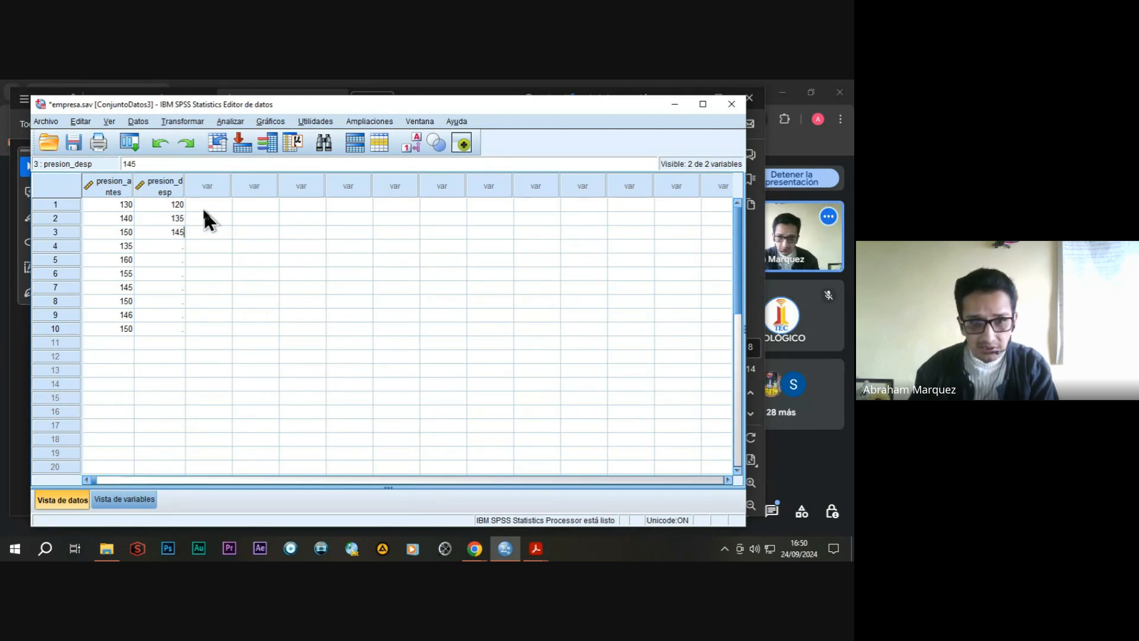
pyautogui.write('45')
pyautogui.press('Return')
# Enter 130, 150 and 148 as the presion_desp values for cases 4 to 6.
pyautogui.write('30')
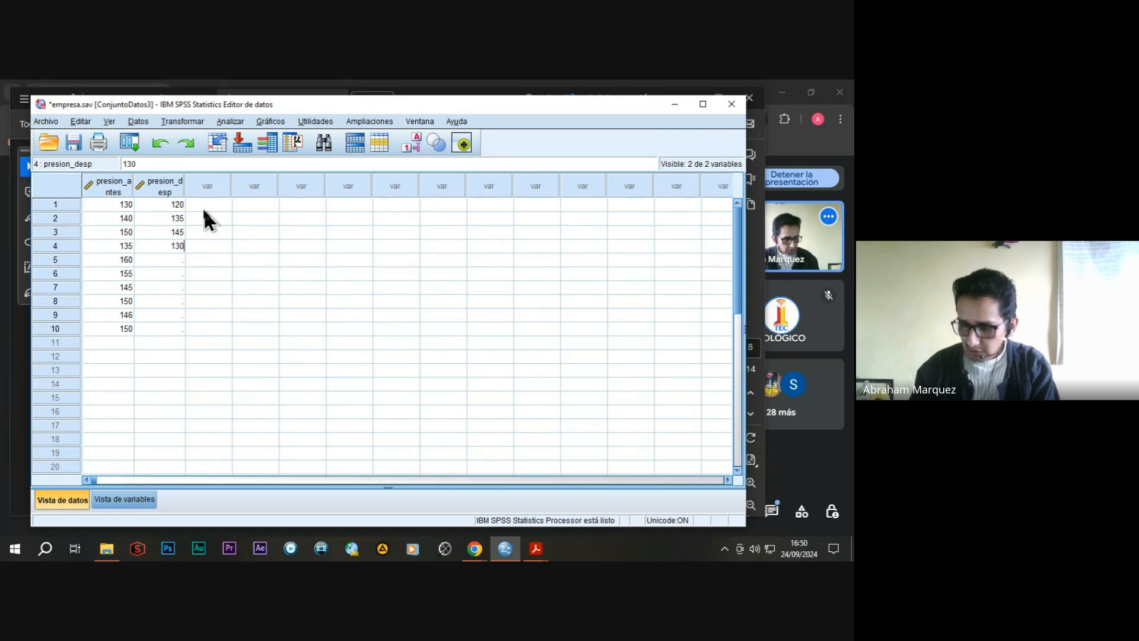
pyautogui.press('Return')
pyautogui.write('150')
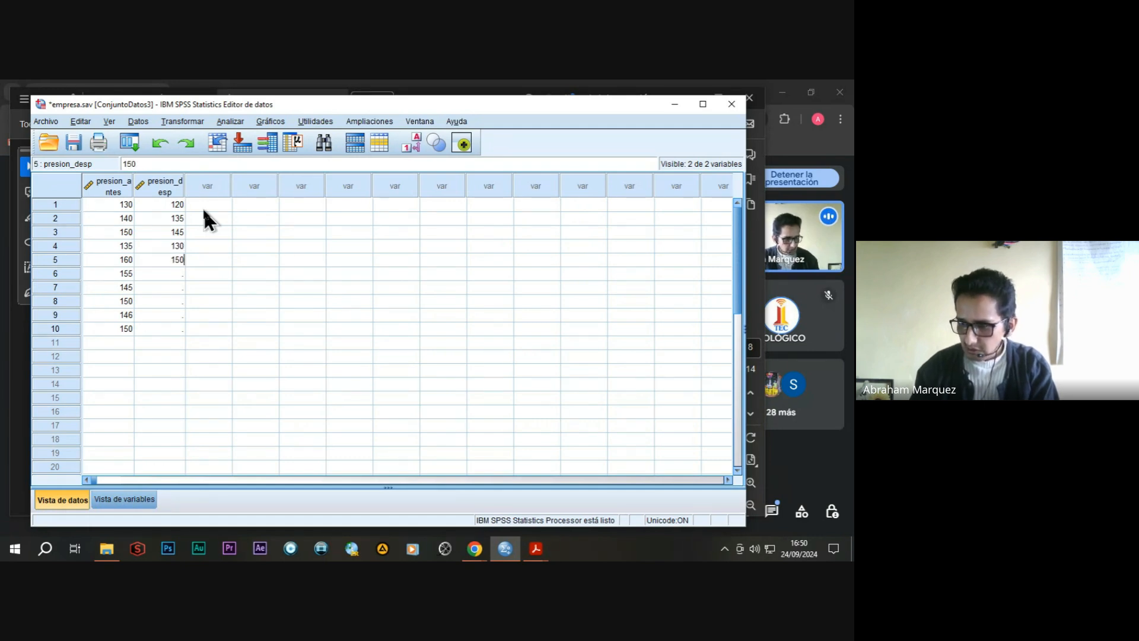
pyautogui.press('Return')
pyautogui.write('148')
pyautogui.press('Return')
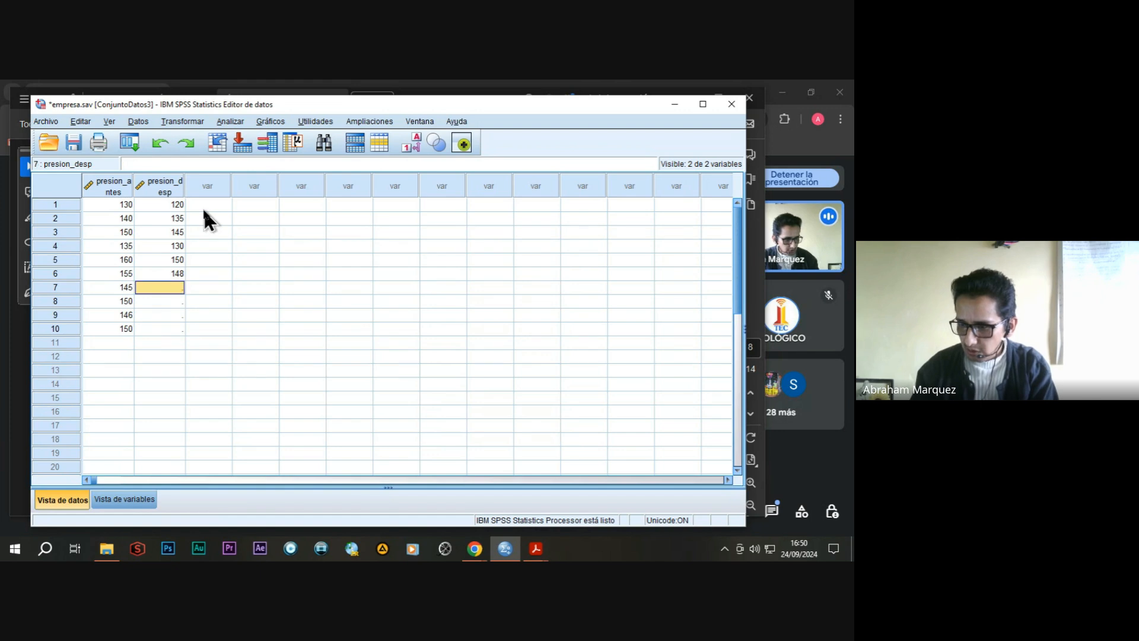
# Enter 138, 142, 139 and 144 as the presion_desp values for cases 7 to 10.
pyautogui.write('138')
pyautogui.press('Return')
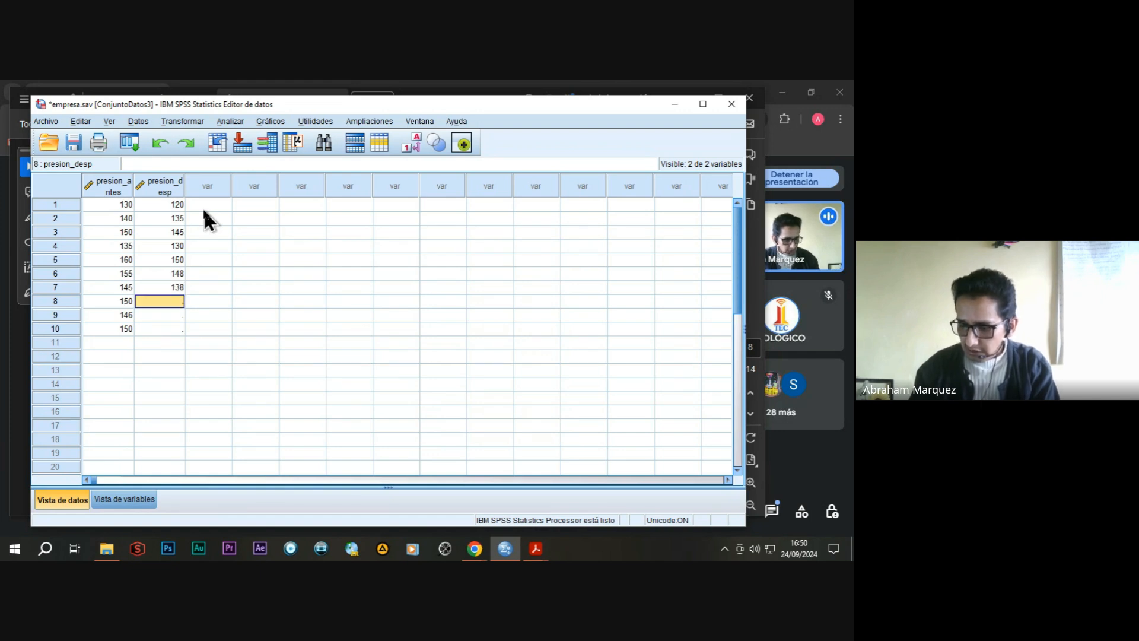
pyautogui.write('142')
pyautogui.press('Return')
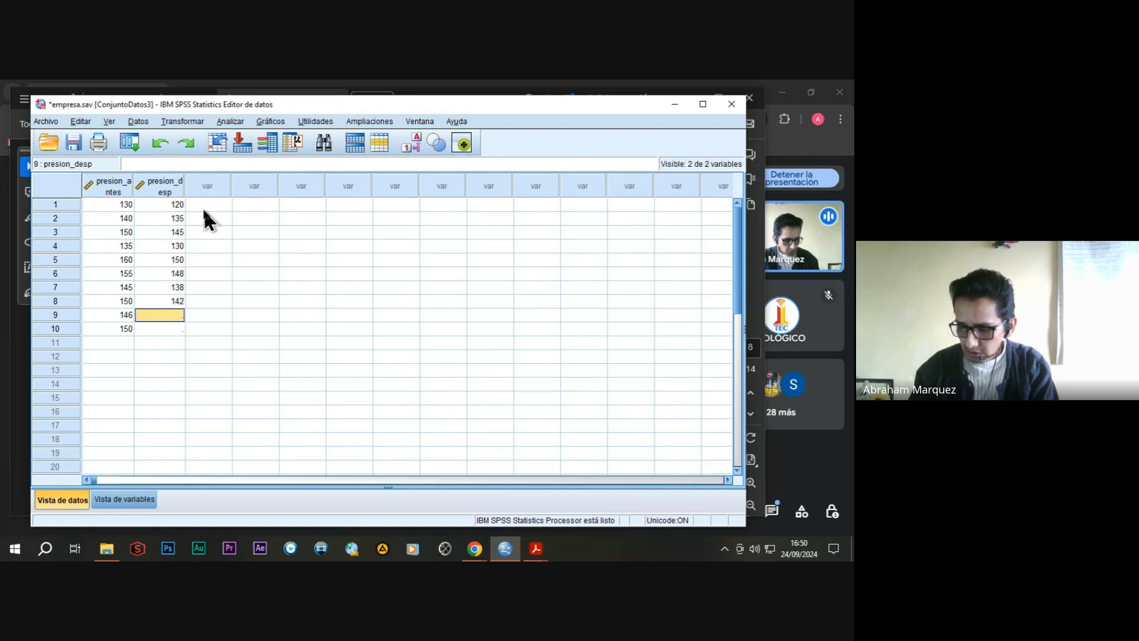
pyautogui.write('139')
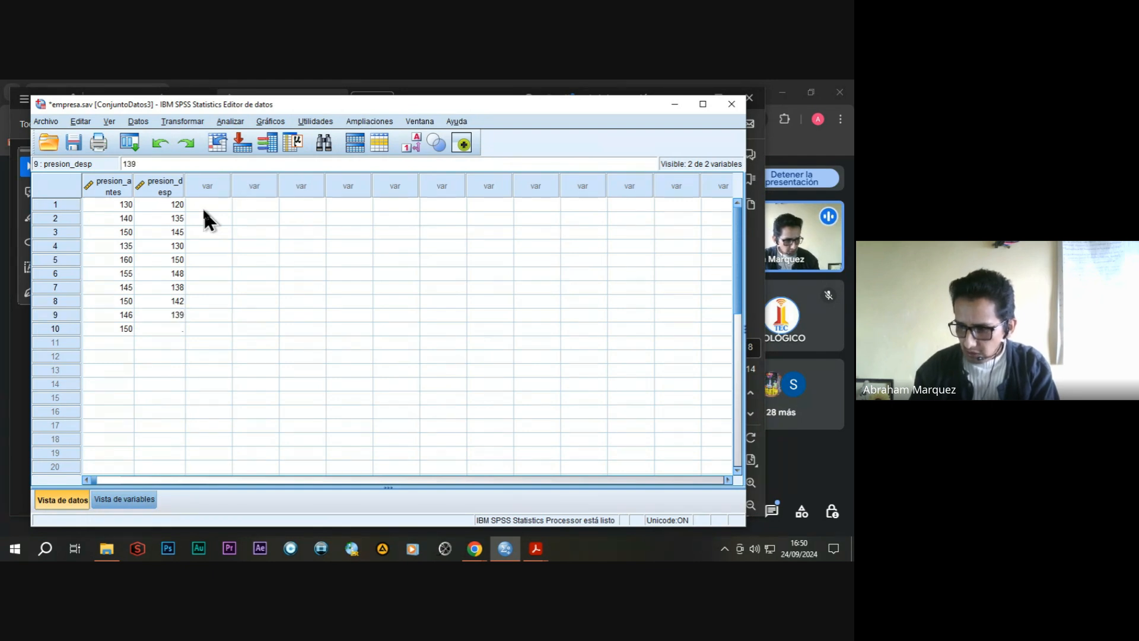
pyautogui.press('Return')
pyautogui.write('144')
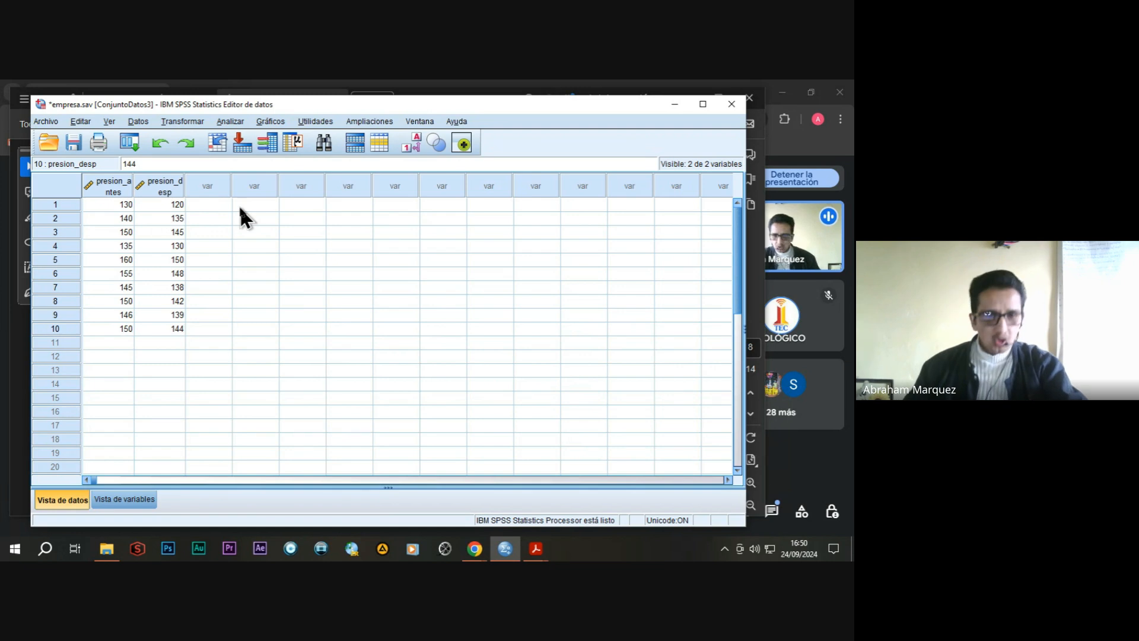
# Run a Prueba T para muestras relacionadas with presion_antes as Variable1 and presion_desp as Variable2 of the first pair.
pyautogui.click(230, 121)
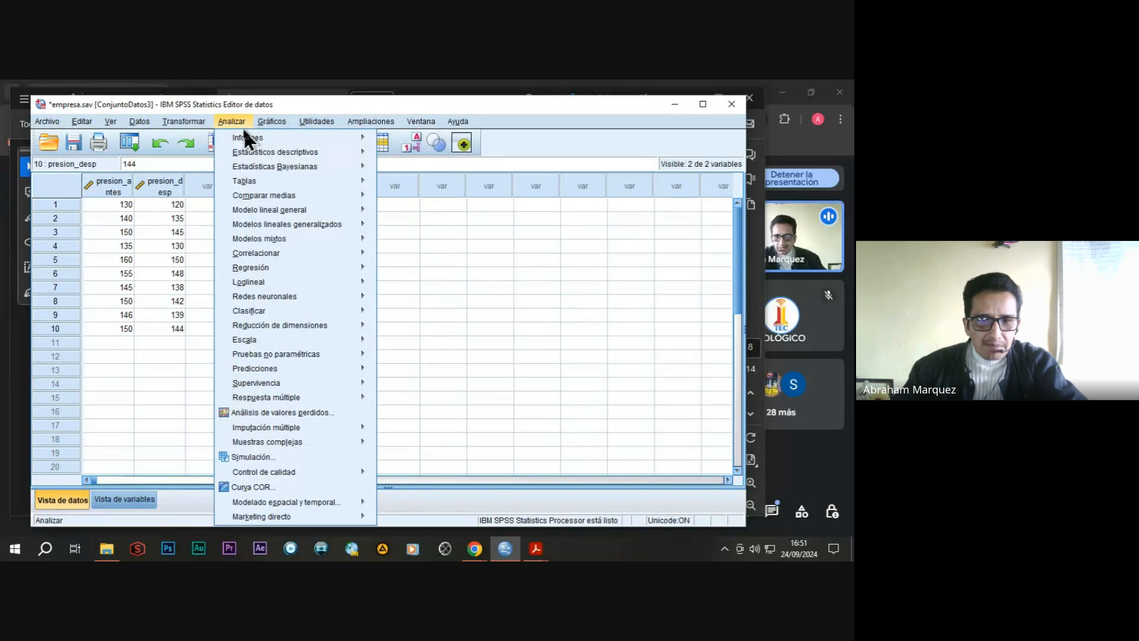
pyautogui.moveTo(270, 196)
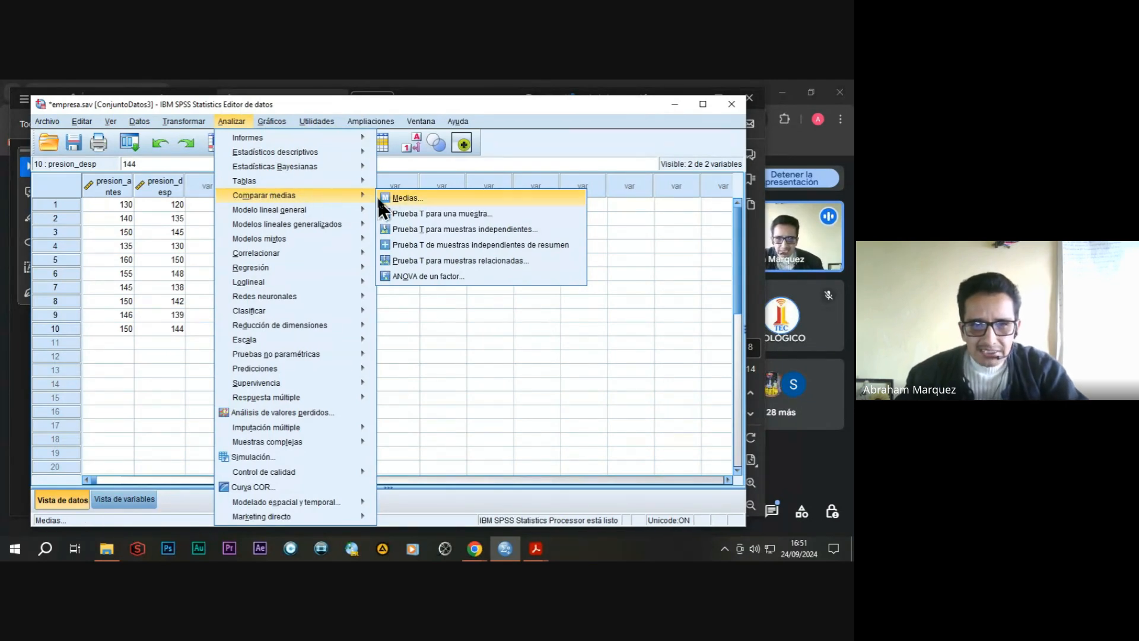
pyautogui.click(447, 261)
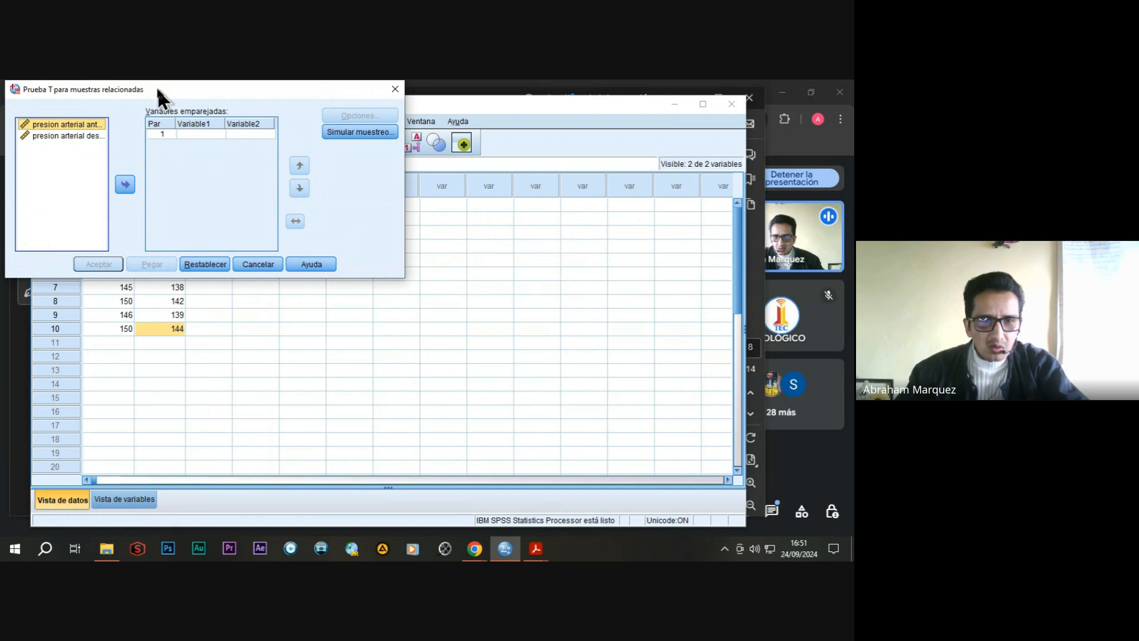
pyautogui.moveTo(157, 87); pyautogui.dragTo(433, 206)
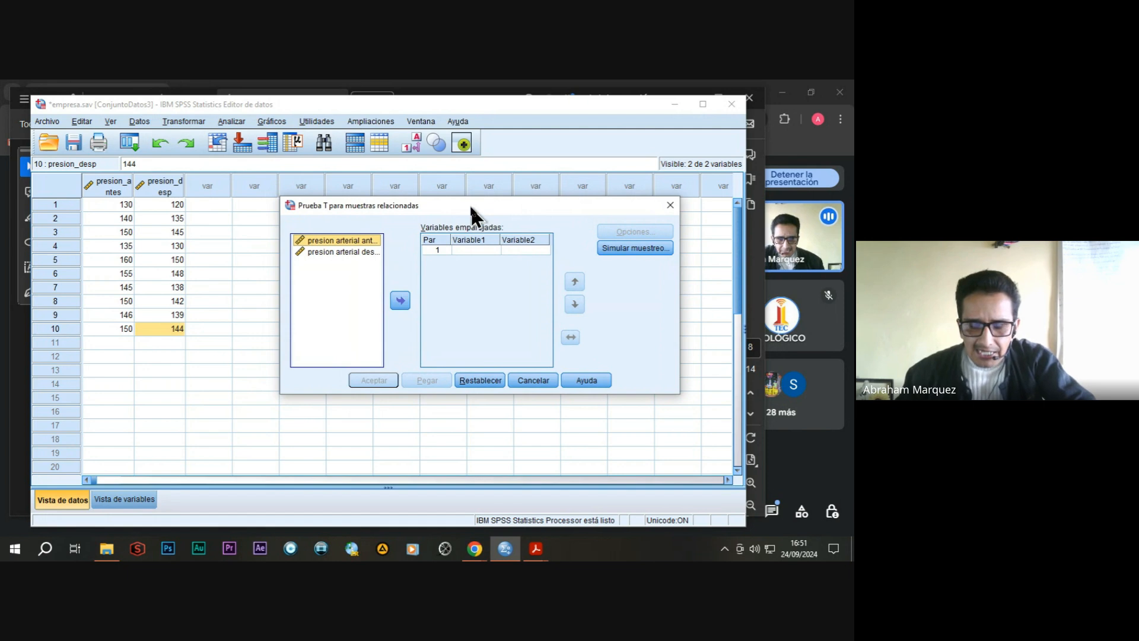
pyautogui.moveTo(475, 204); pyautogui.dragTo(456, 210)
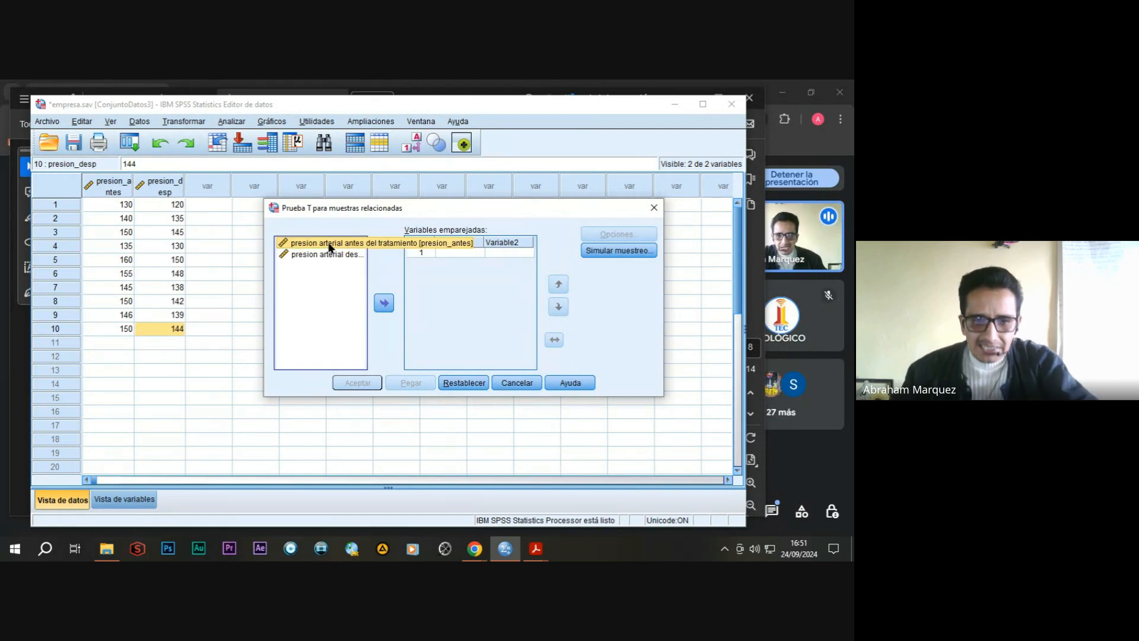
pyautogui.click(384, 304)
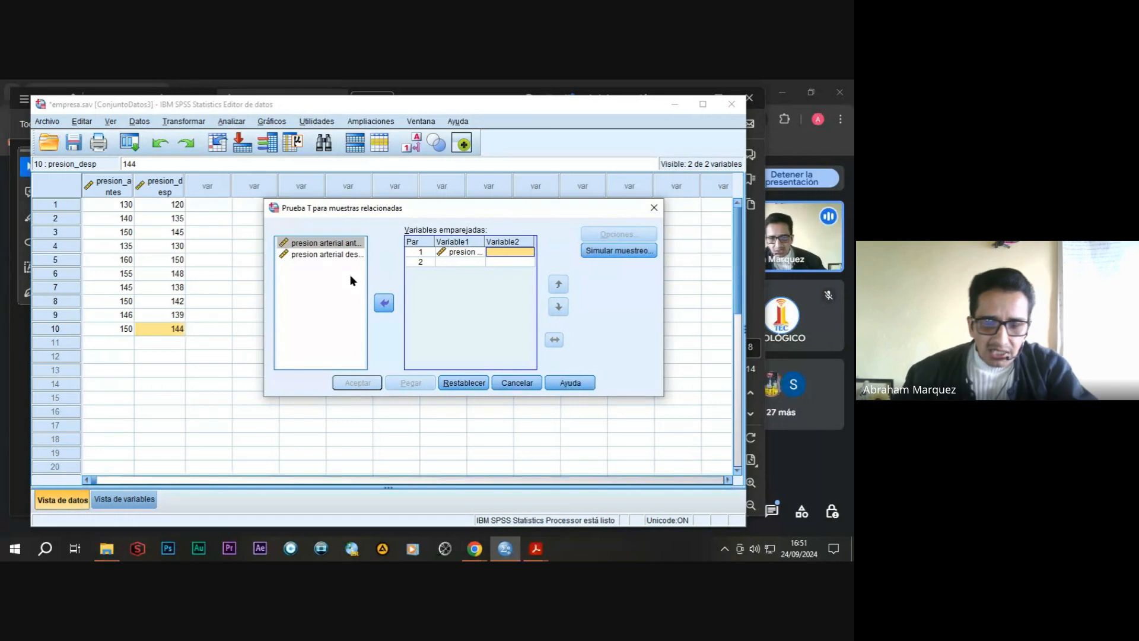
pyautogui.click(316, 257)
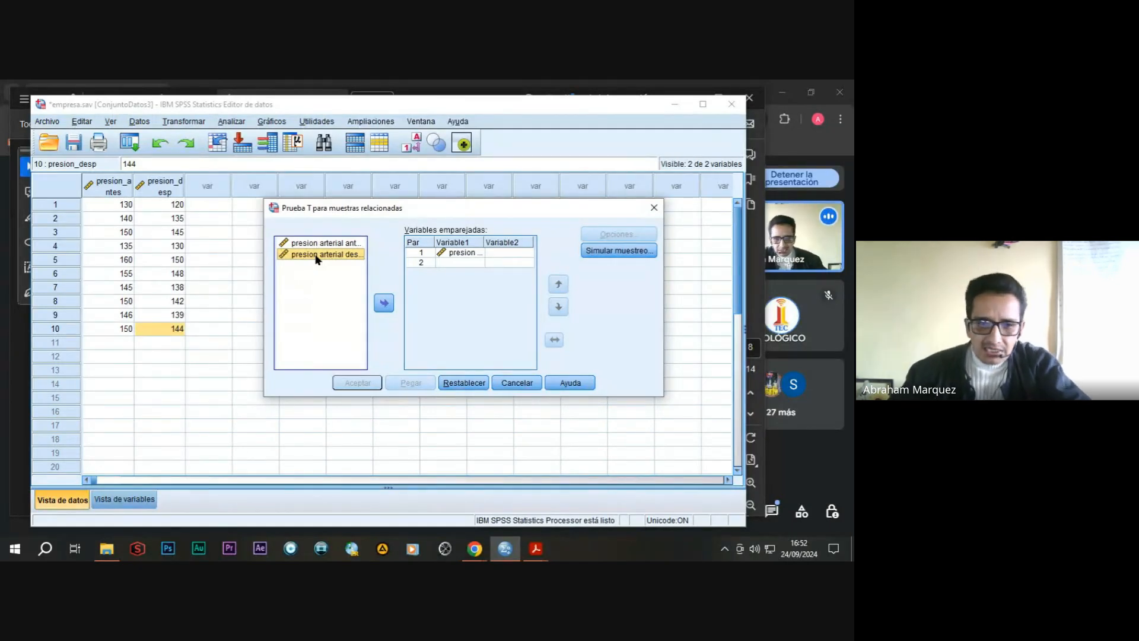
pyautogui.click(384, 303)
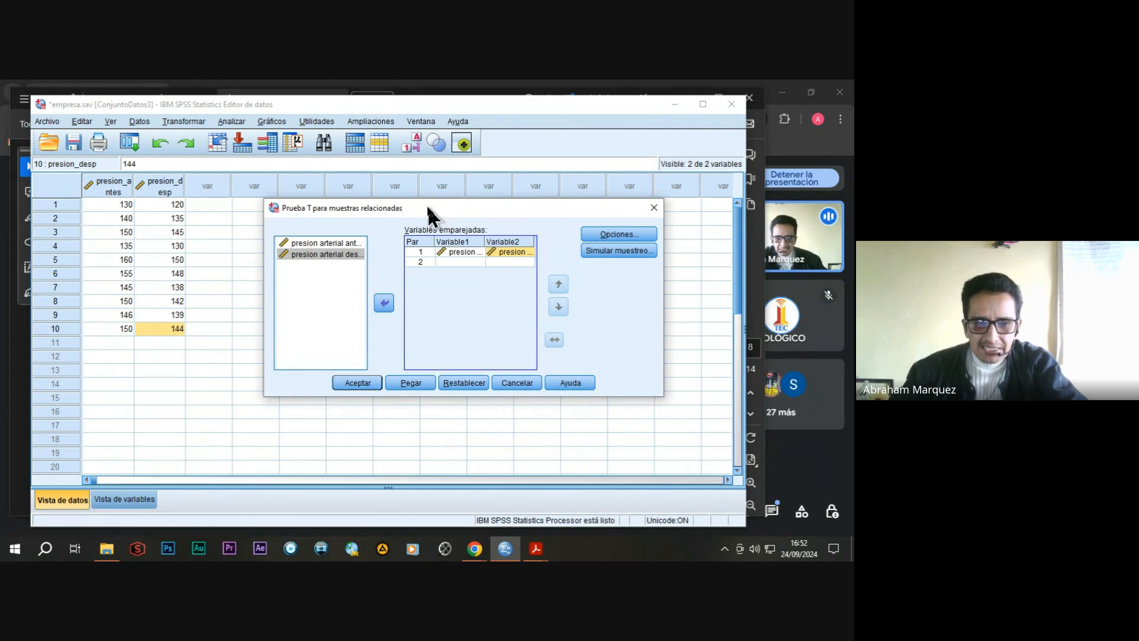
pyautogui.moveTo(426, 206); pyautogui.dragTo(407, 211)
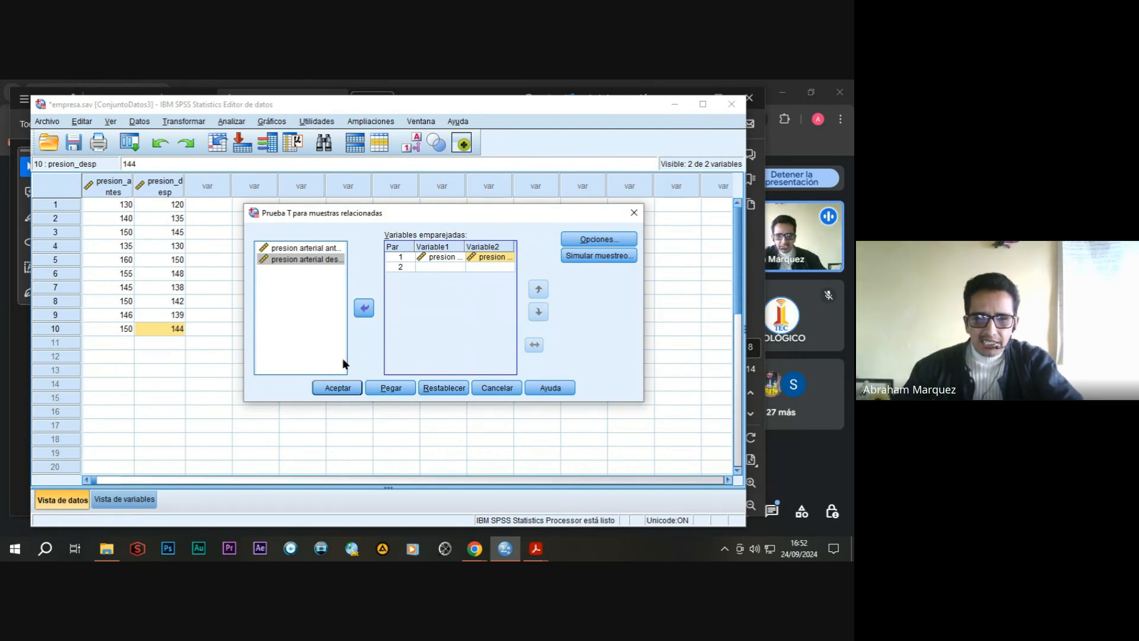
pyautogui.click(335, 387)
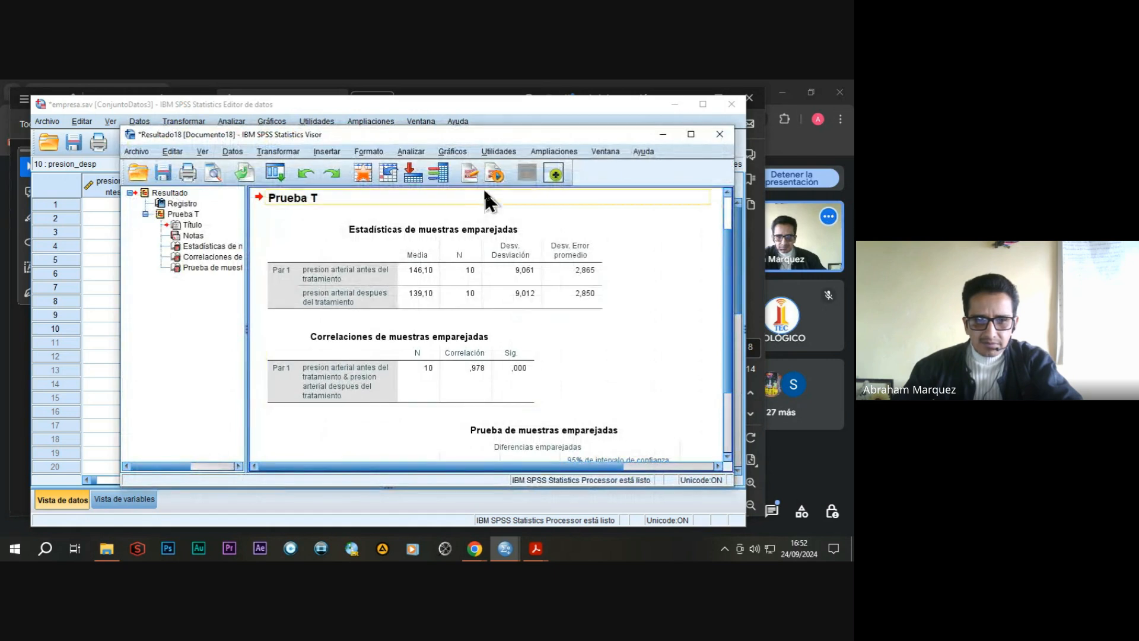
# Close the T test results without saving them and switch to Practica - CURSO -SPSS -.pdf in Adobe Acrobat Reader.
pyautogui.moveTo(471, 135); pyautogui.dragTo(424, 129)
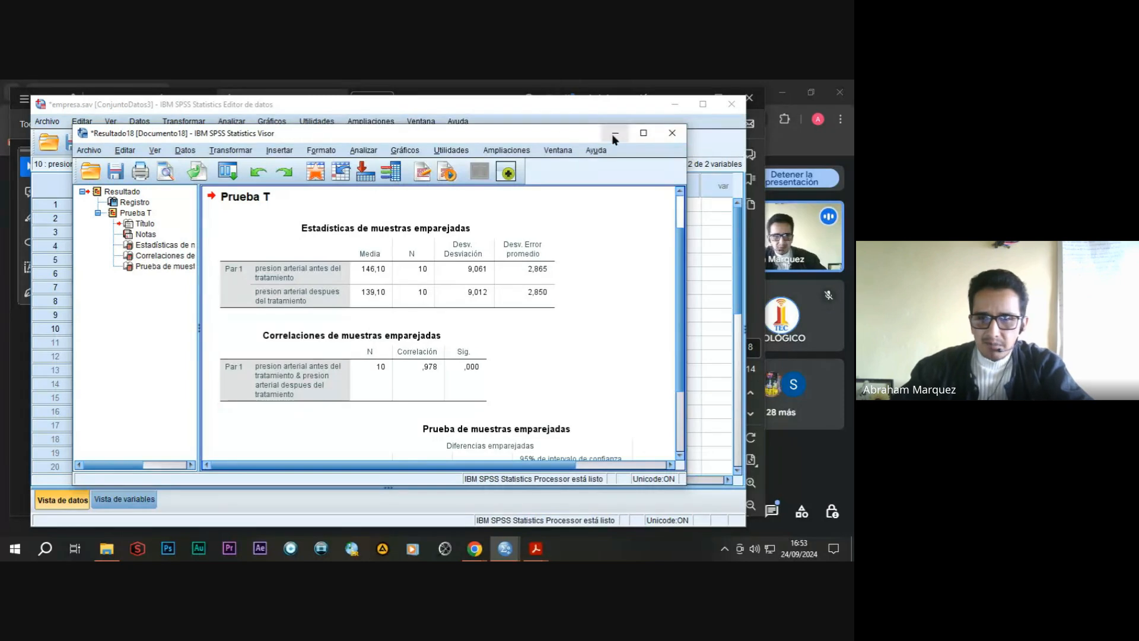
pyautogui.click(672, 134)
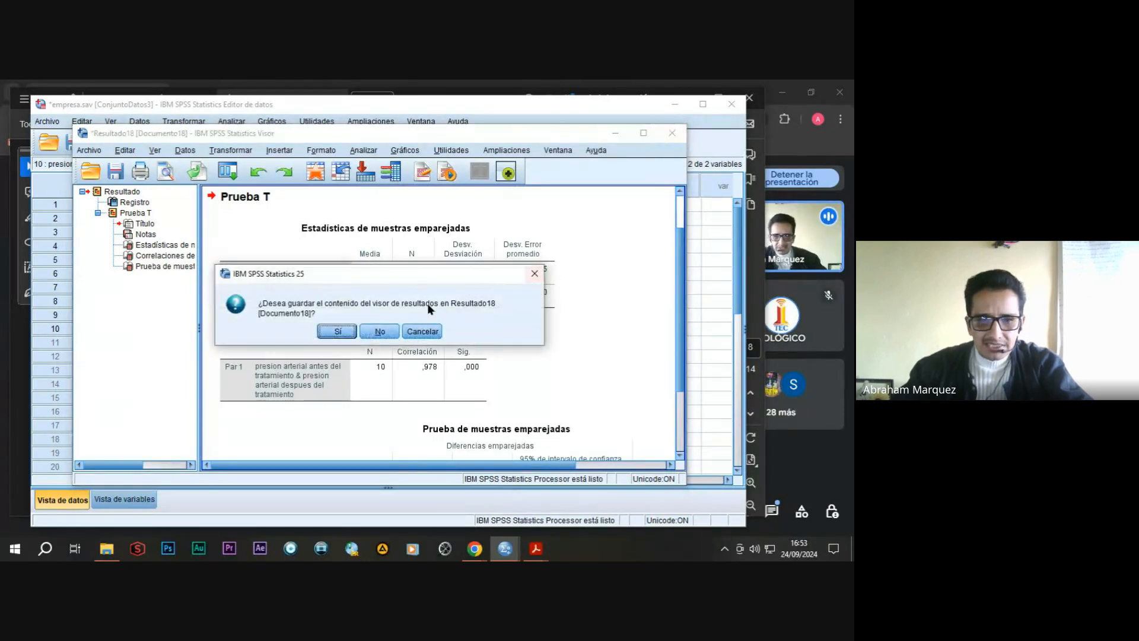
pyautogui.click(380, 331)
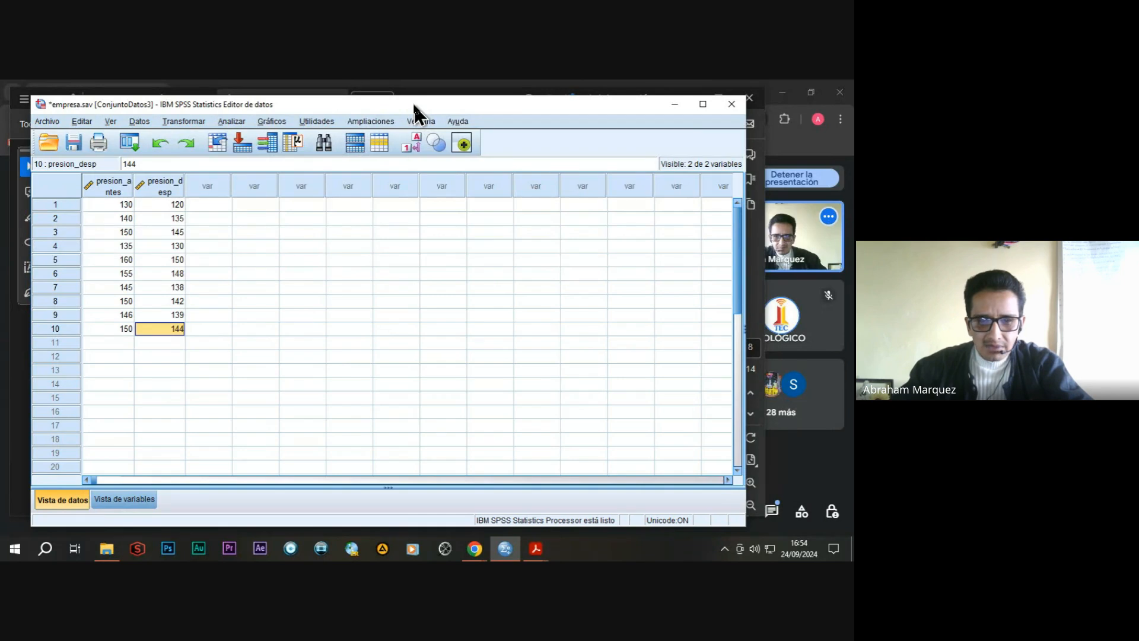
pyautogui.moveTo(537, 558)
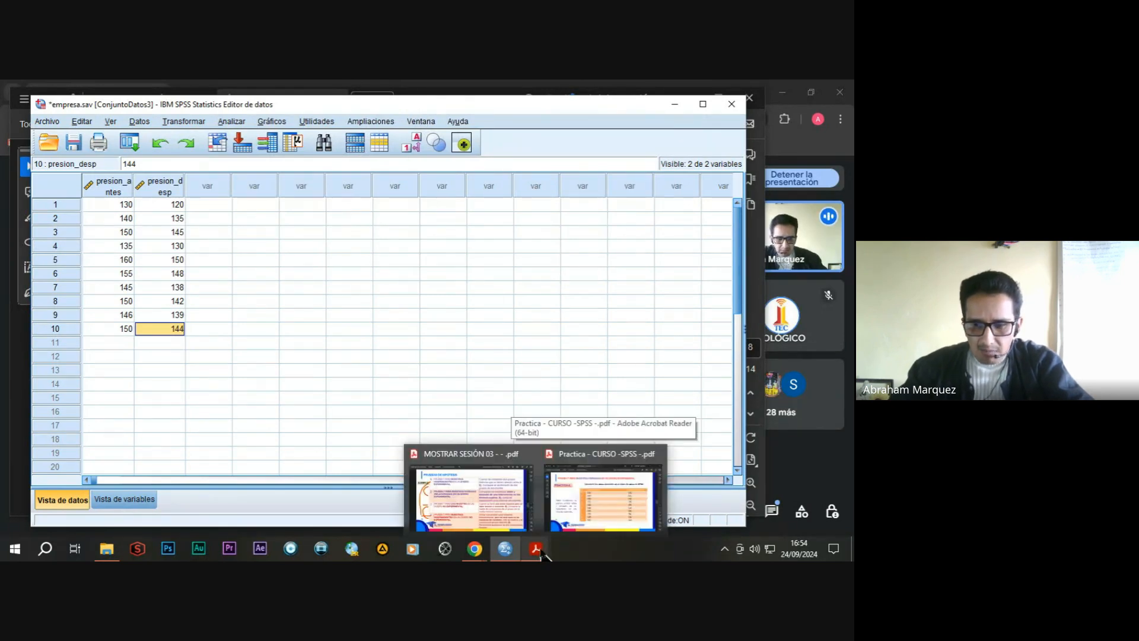
pyautogui.click(585, 458)
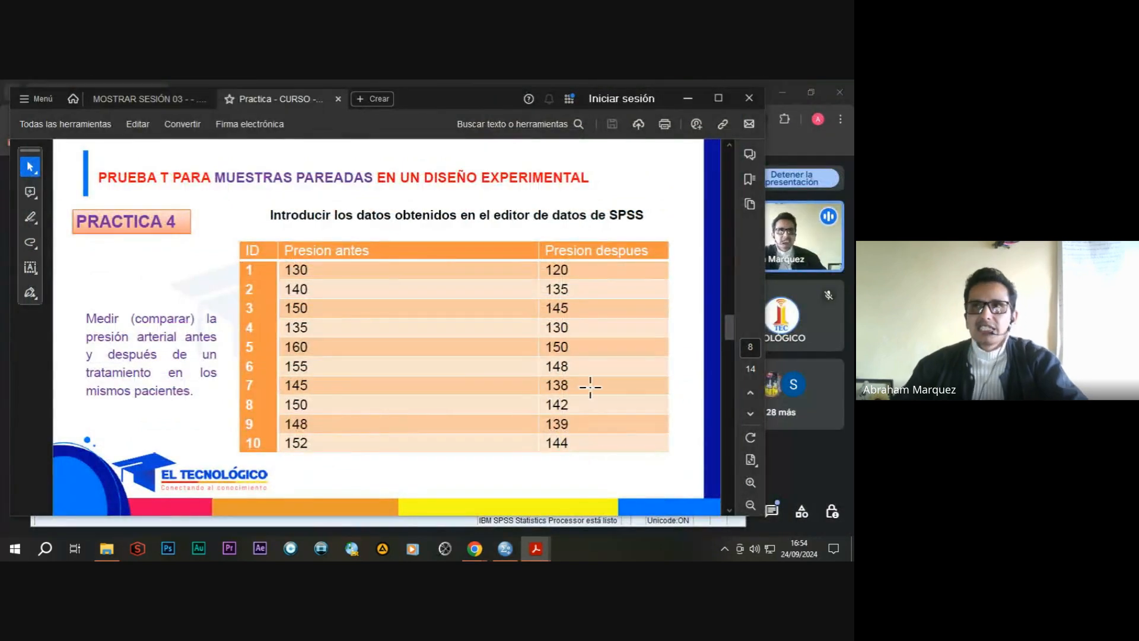
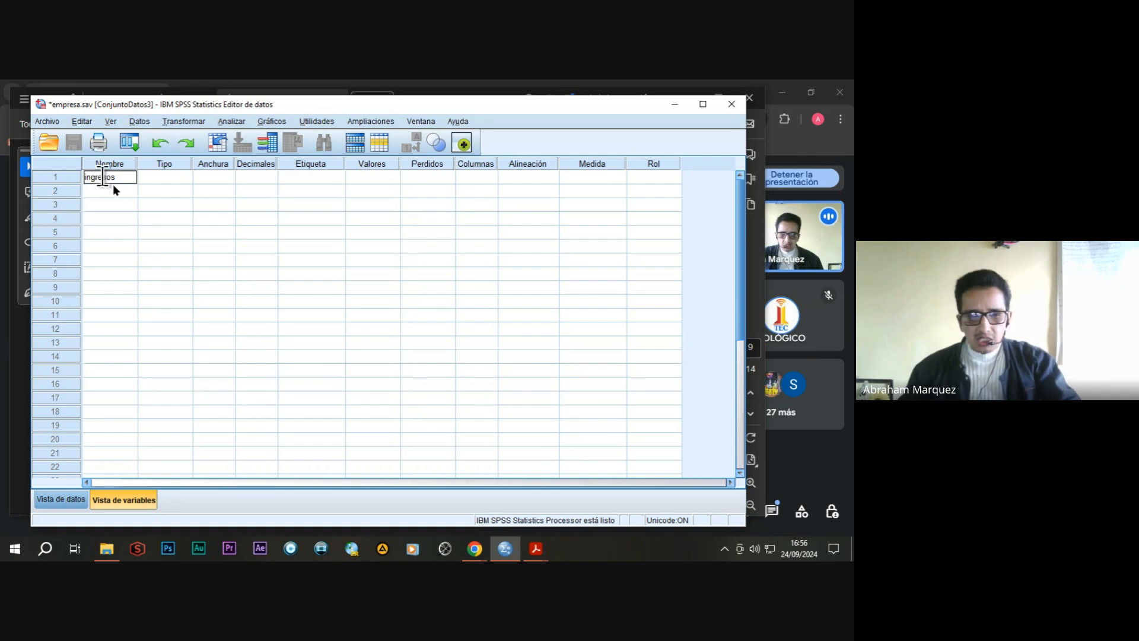
# Define the numeric variable ingresos with the label ingresos and the measurement level Escala.
pyautogui.click(163, 178)
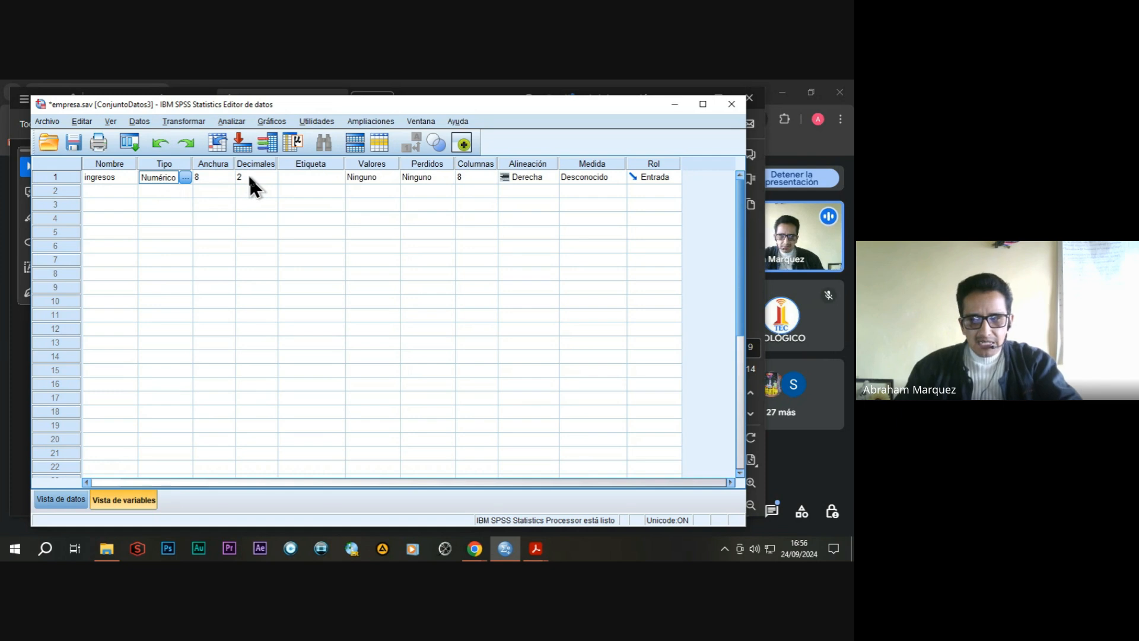
pyautogui.click(305, 177)
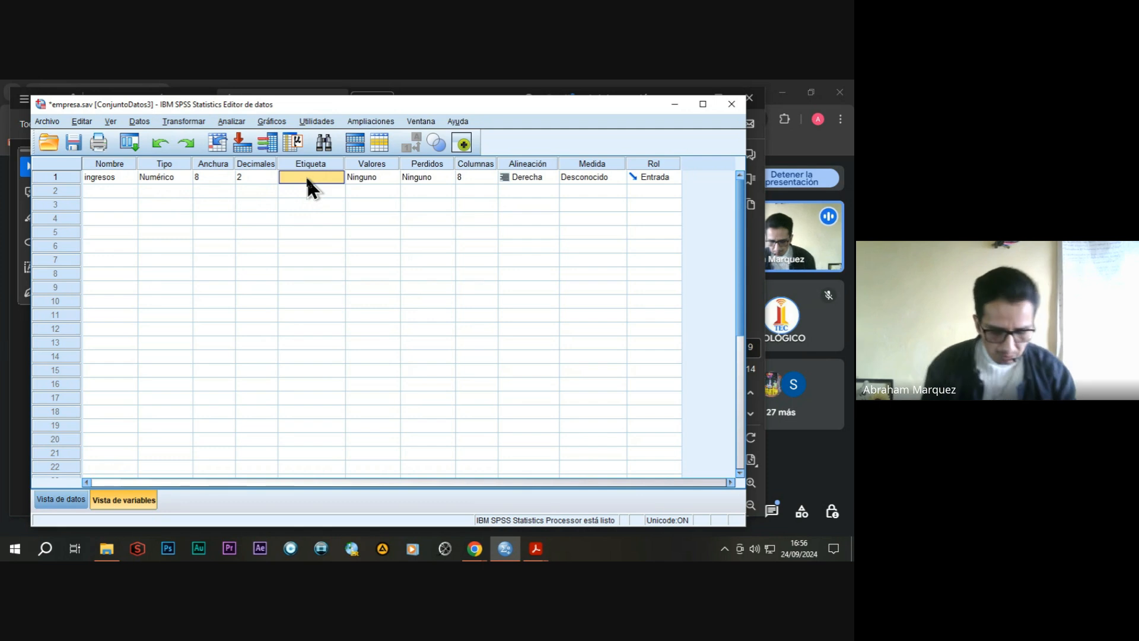
pyautogui.write('ingresos')
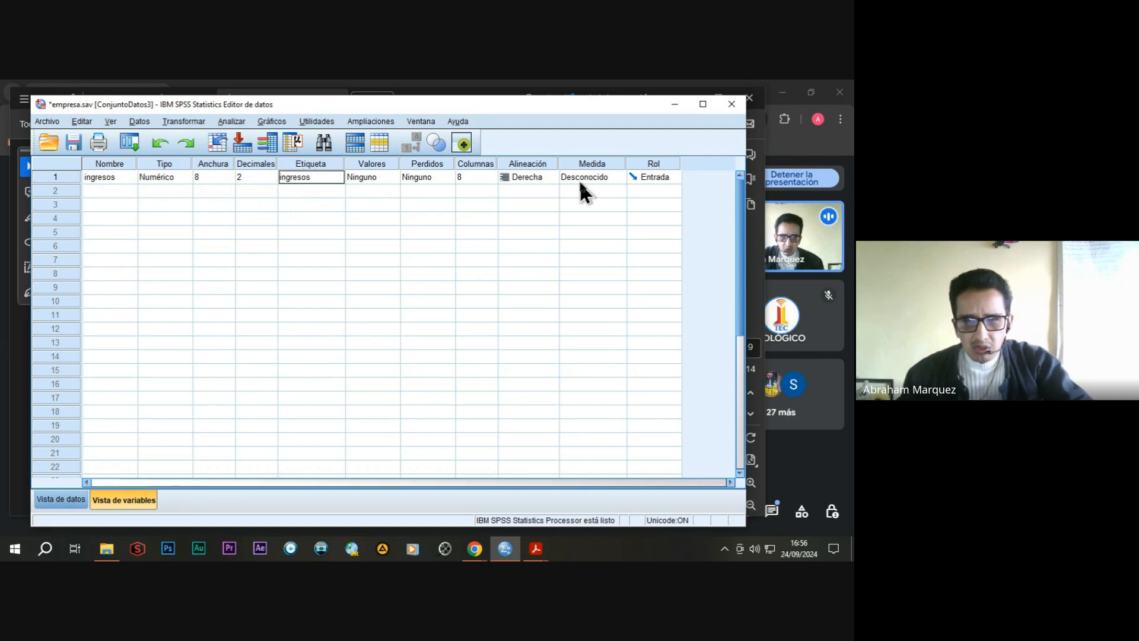
pyautogui.click(614, 175)
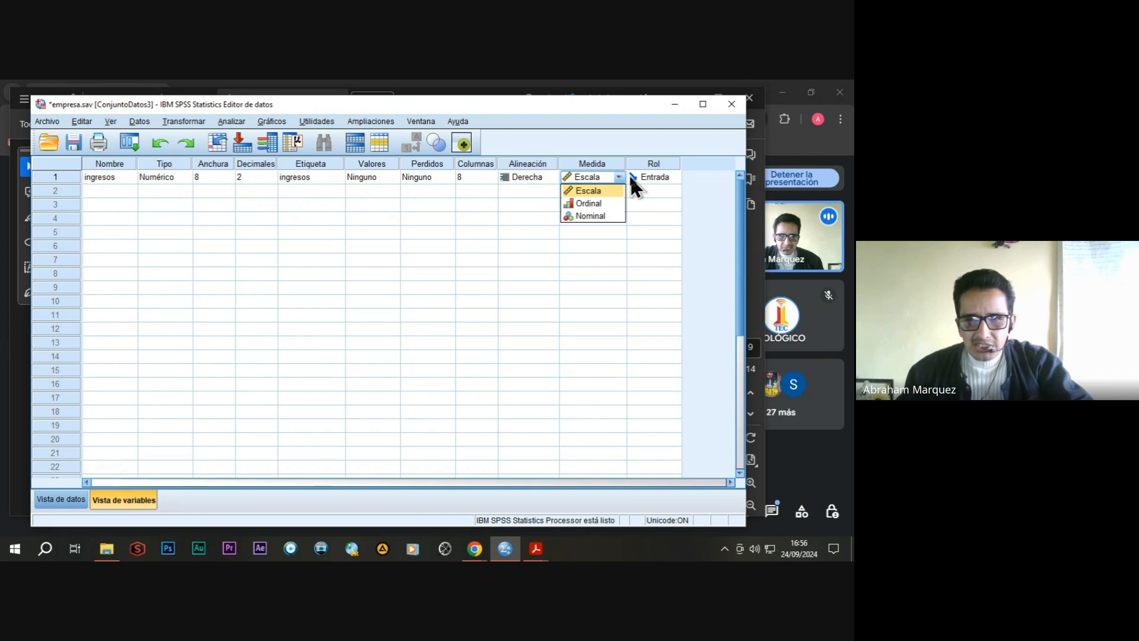
pyautogui.click(589, 189)
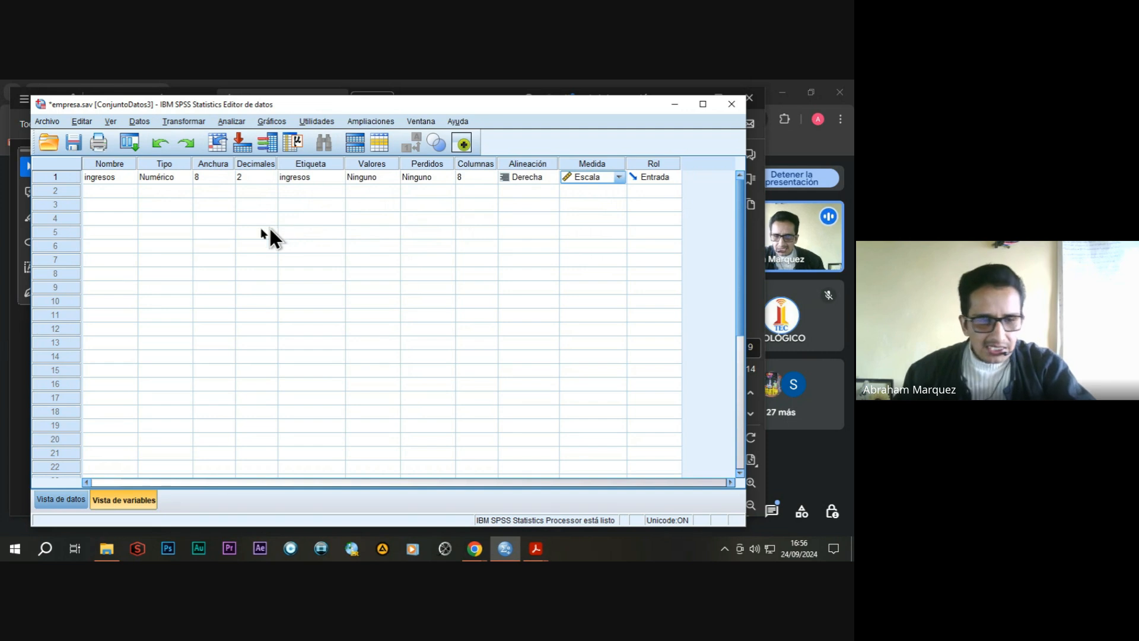
# Enter 2200, 1950 and 1800 as the ingresos values for cases 1 to 3 in the data view.
pyautogui.click(67, 503)
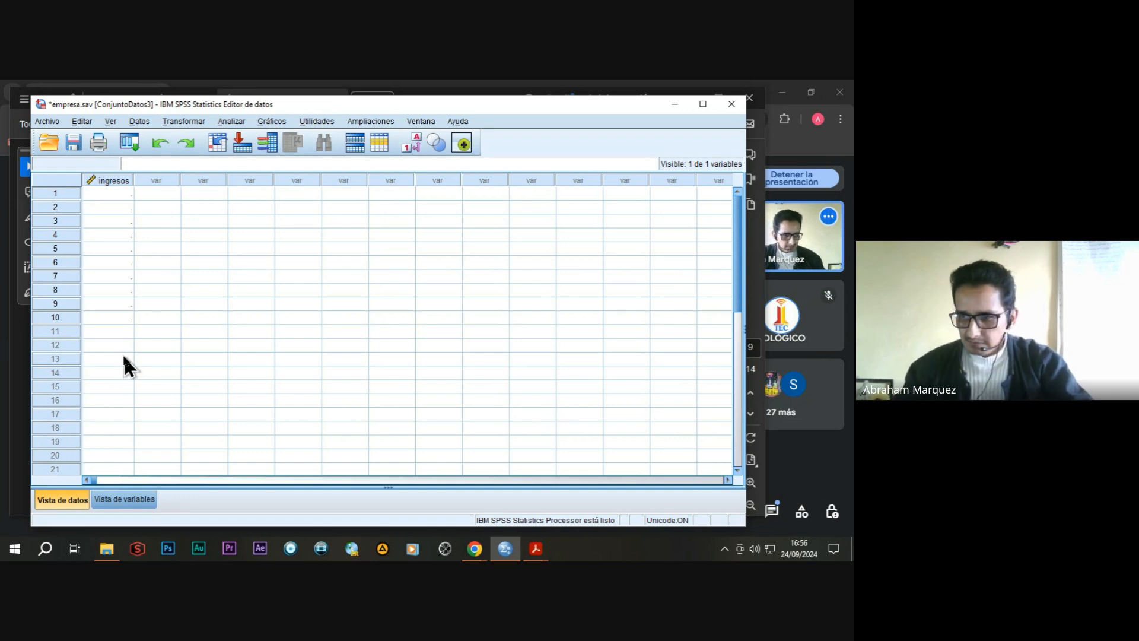
pyautogui.click(121, 197)
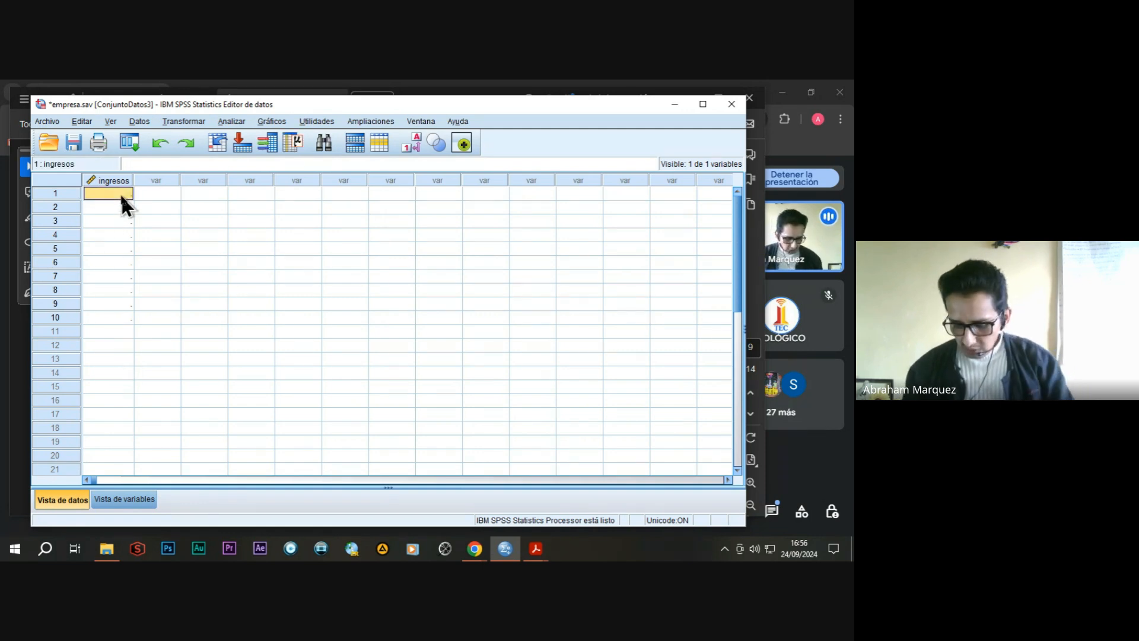
pyautogui.write('2200')
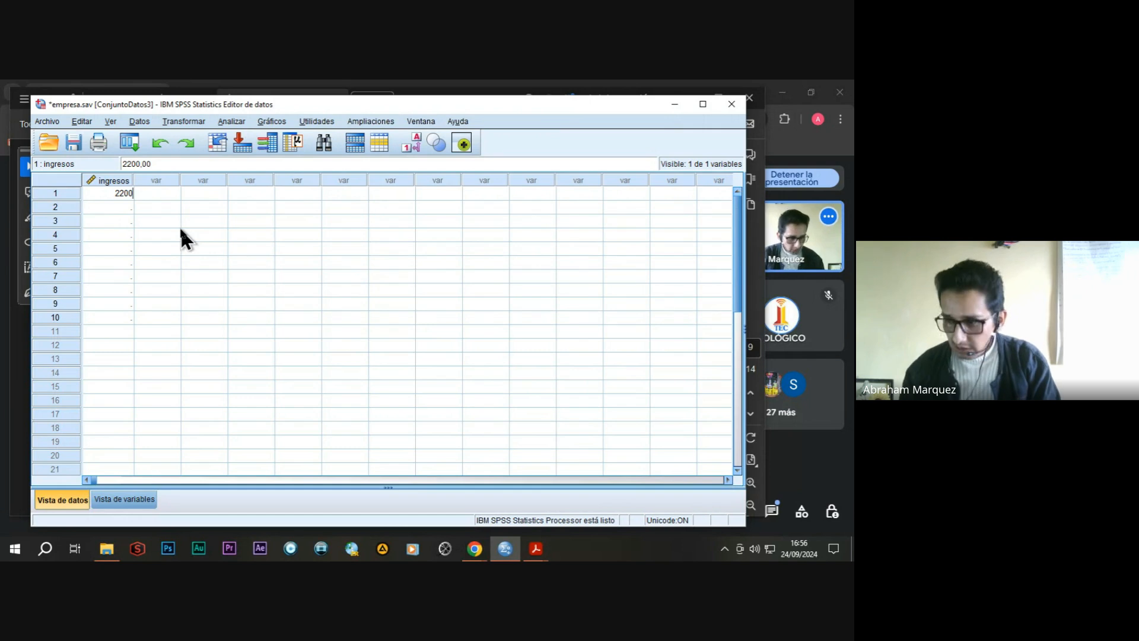
pyautogui.press('Return')
pyautogui.write('19')
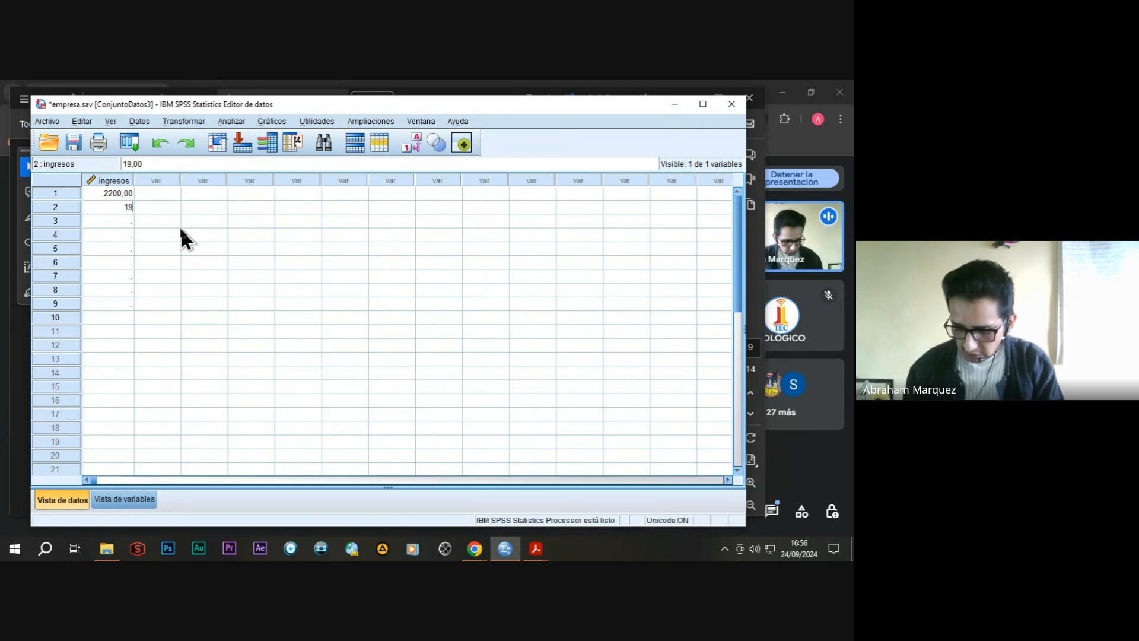
pyautogui.write('50')
pyautogui.press('Return')
pyautogui.write('1')
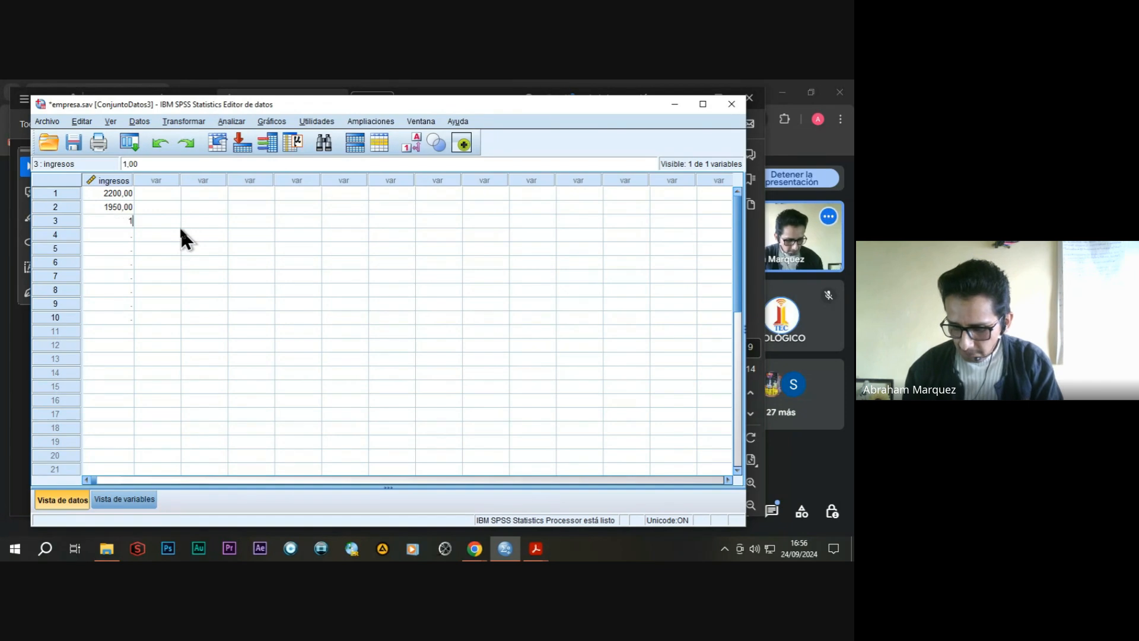
pyautogui.write('800')
pyautogui.press('Return')
# Enter 2050, 2100 and 2000 as the ingresos values for cases 4 to 6.
pyautogui.write('2')
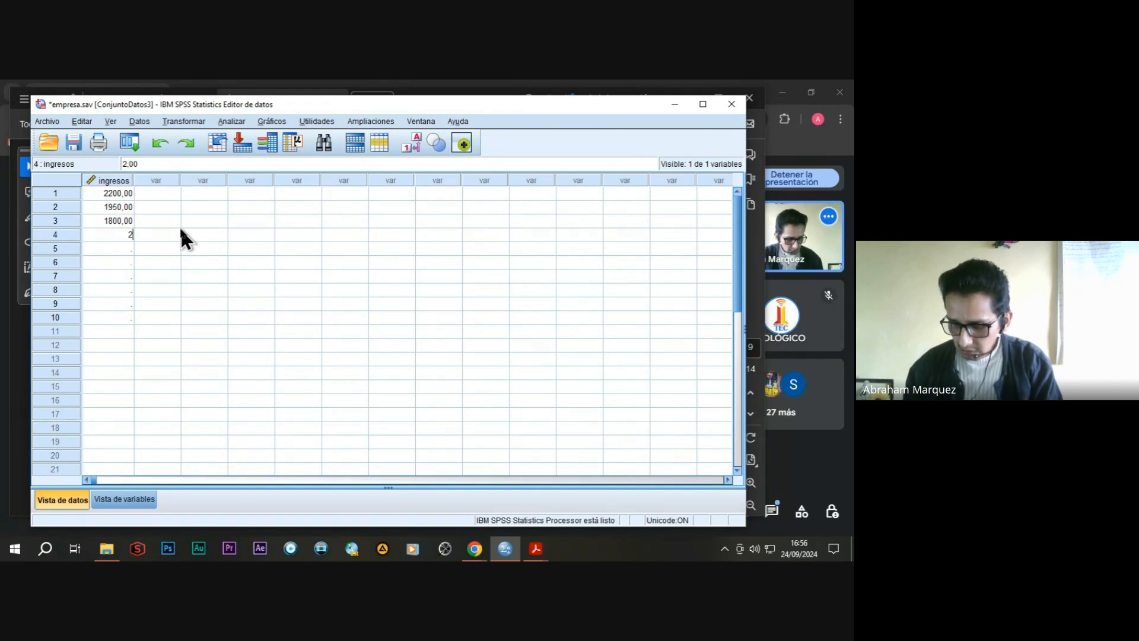
pyautogui.write('050')
pyautogui.press('Return')
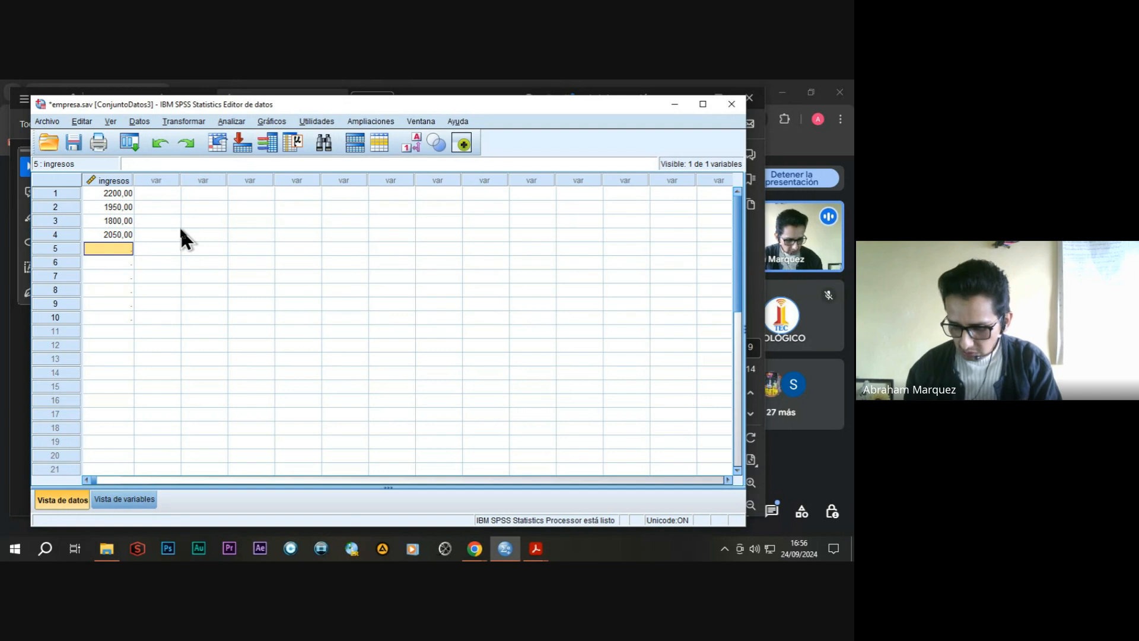
pyautogui.write('2100')
pyautogui.press('Return')
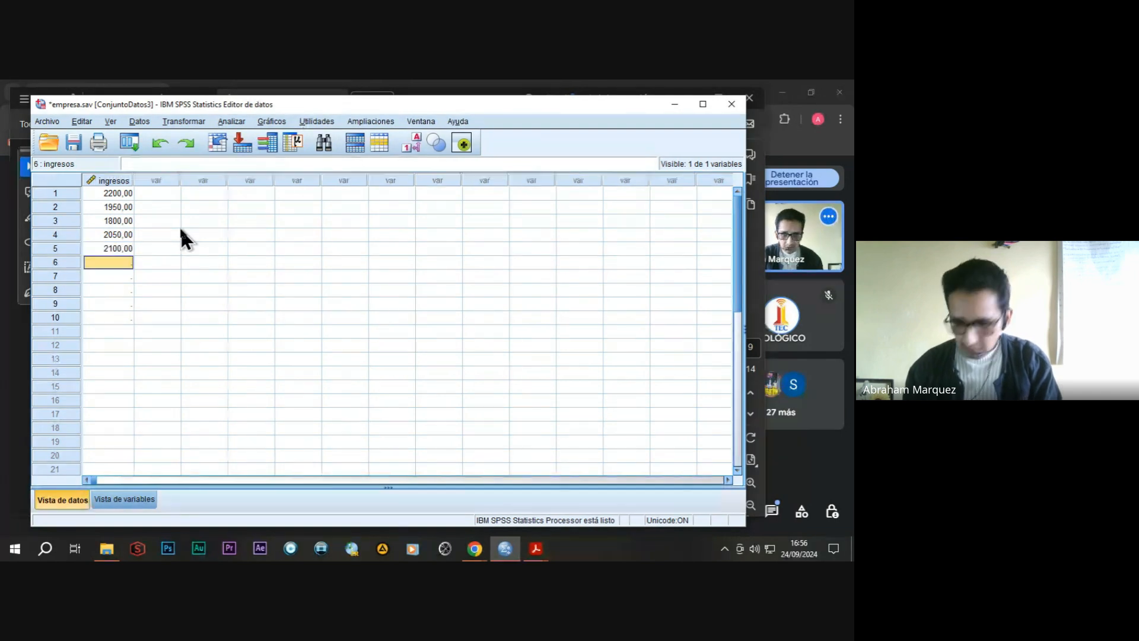
pyautogui.write('200')
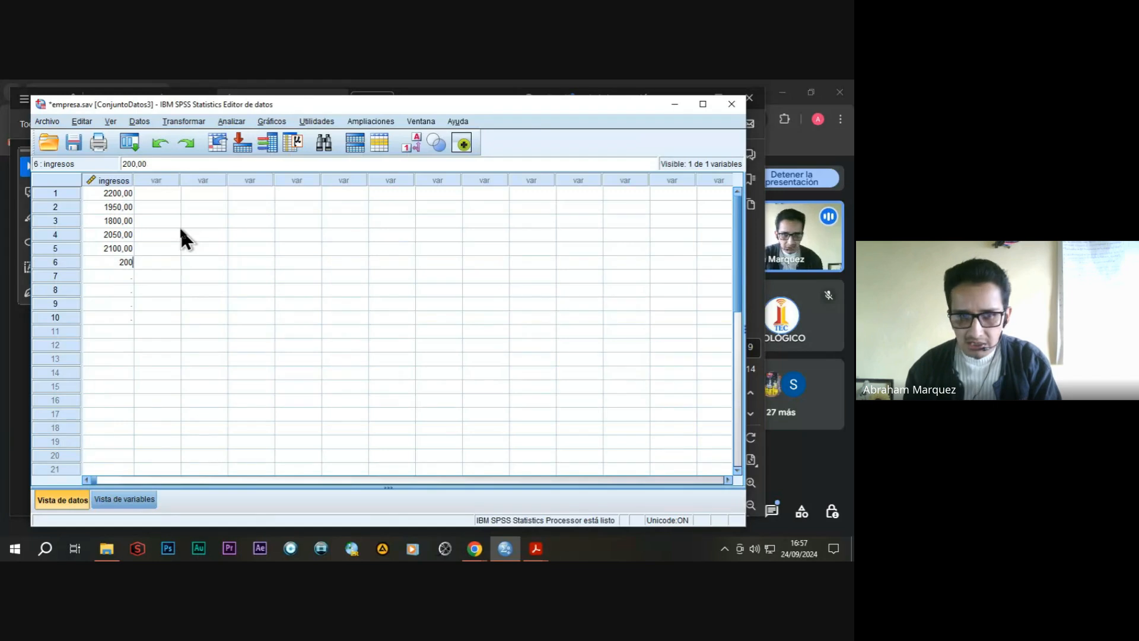
pyautogui.write('0')
pyautogui.press('Return')
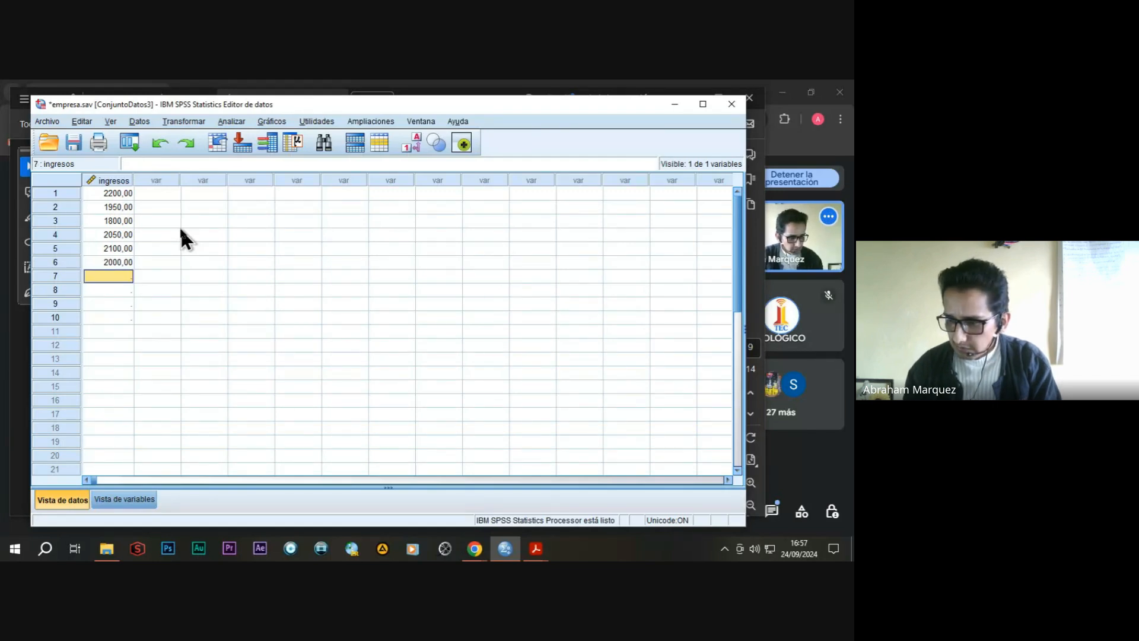
# Enter 2150, 1980, 2020 and 1930 as the ingresos values for cases 7 to 10.
pyautogui.write('2150')
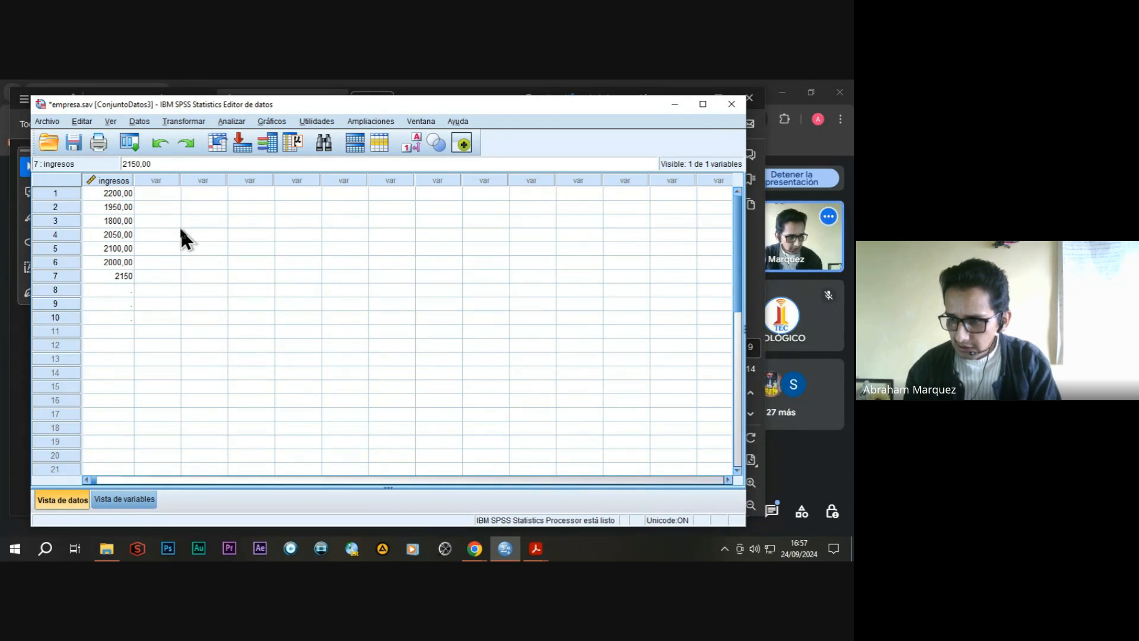
pyautogui.press('Return')
pyautogui.write('198')
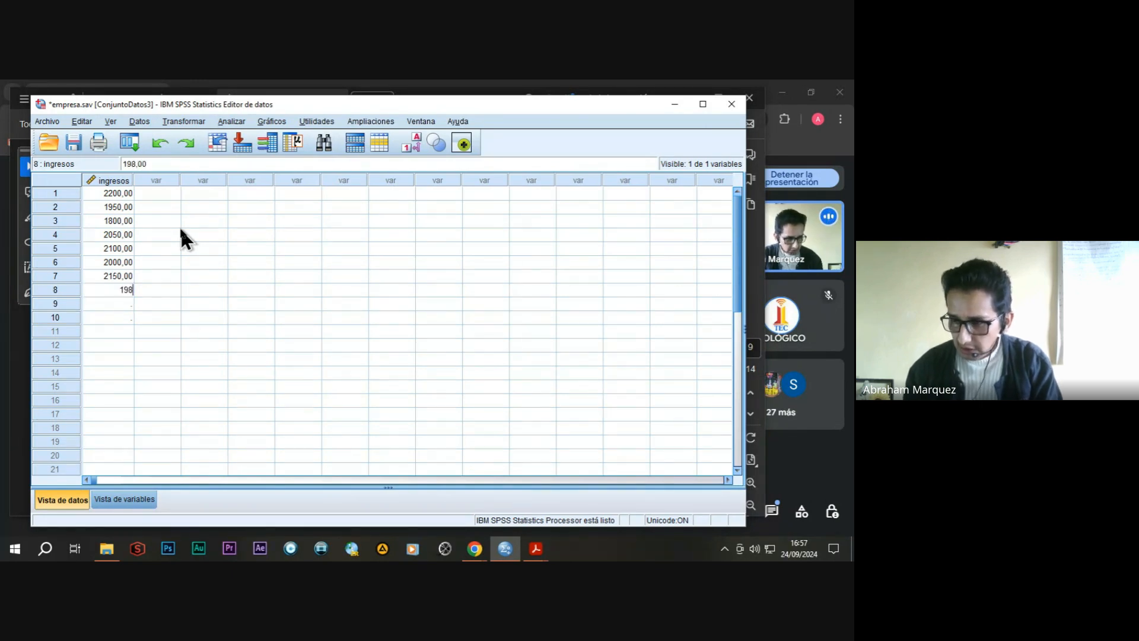
pyautogui.write('0')
pyautogui.press('Return')
pyautogui.write('2')
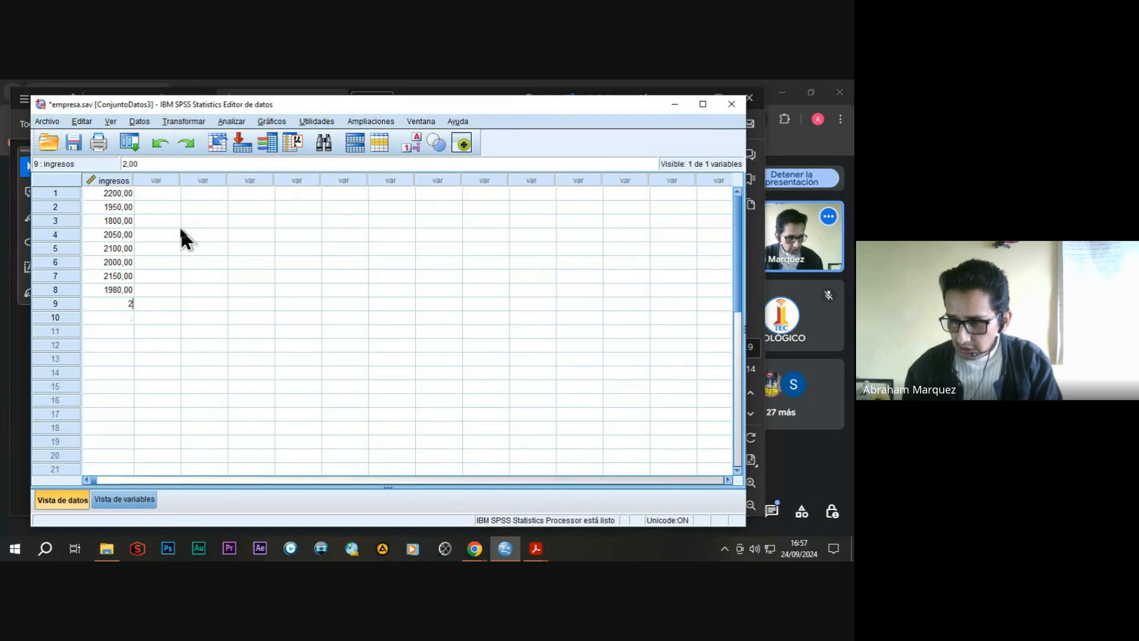
pyautogui.write('020')
pyautogui.press('Return')
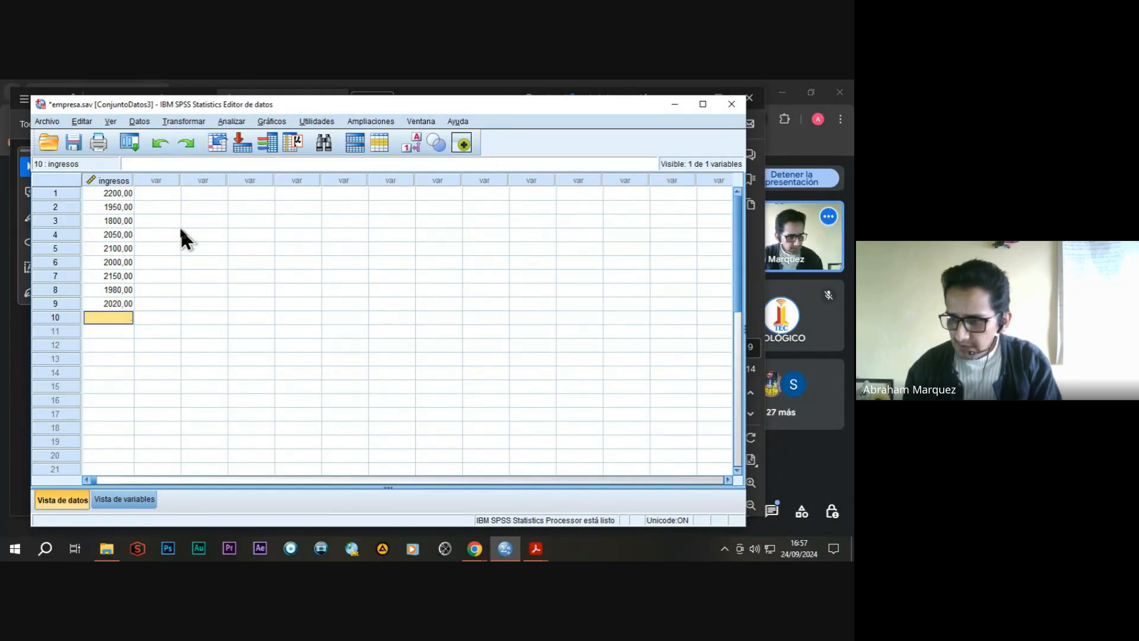
pyautogui.write('193')
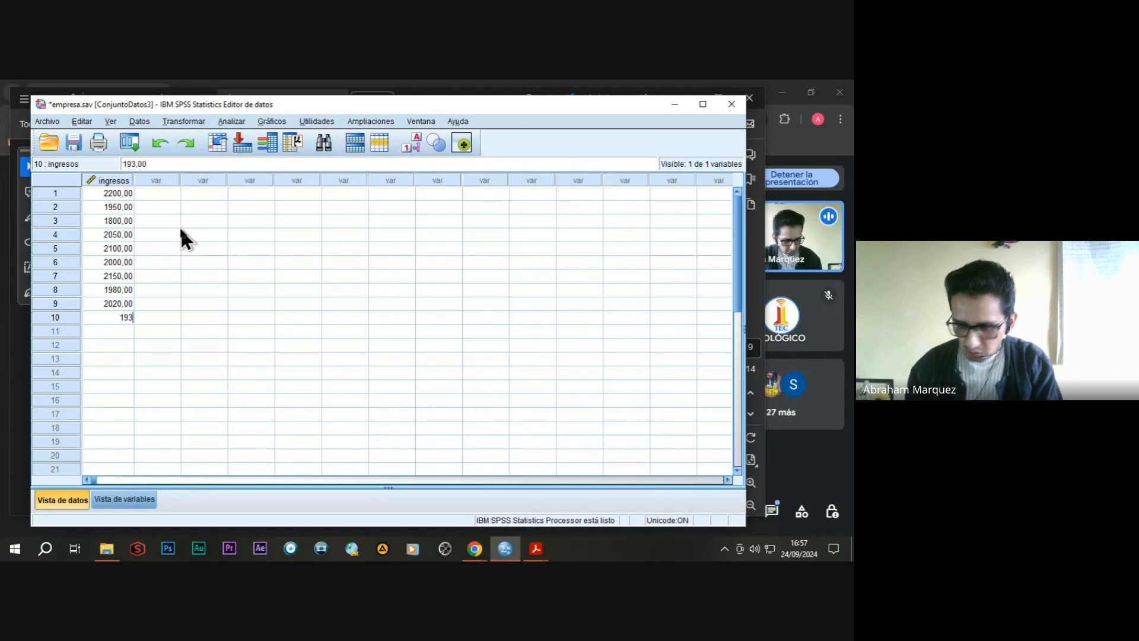
pyautogui.write('0')
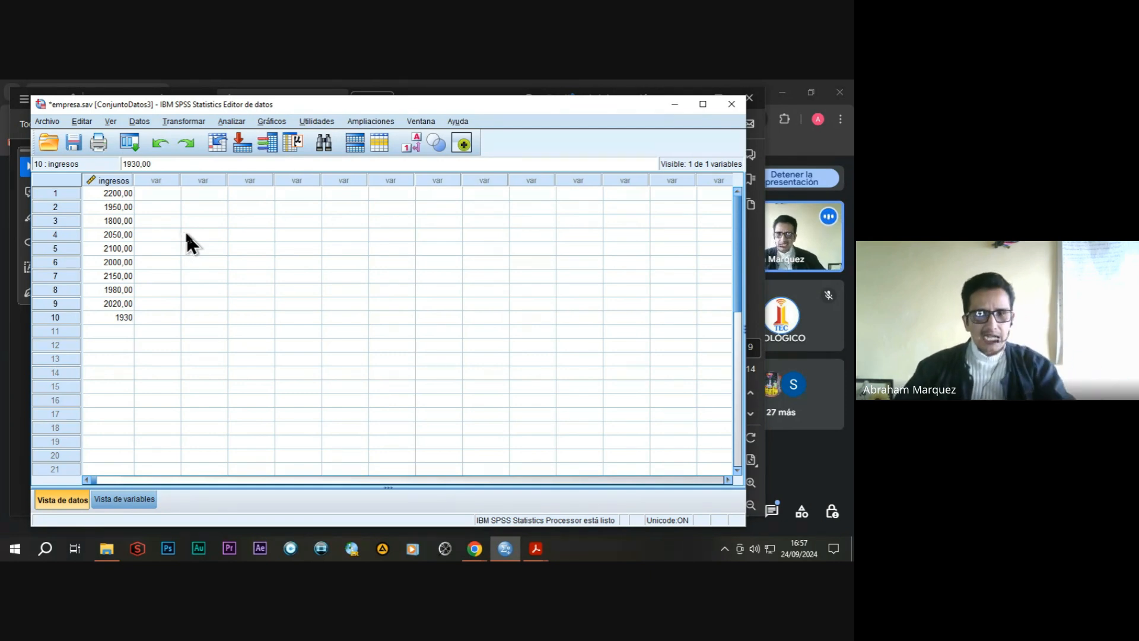
# Run a Prueba T para una muestra with ingresos as the test variable and a test value of 2000.
pyautogui.click(229, 120)
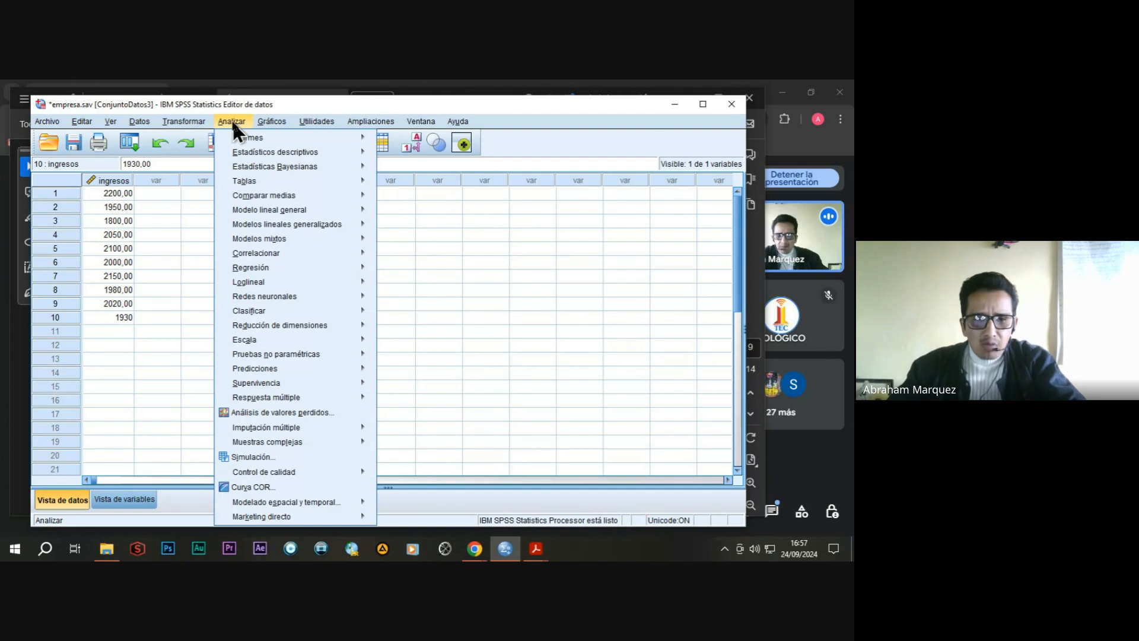
pyautogui.moveTo(283, 197)
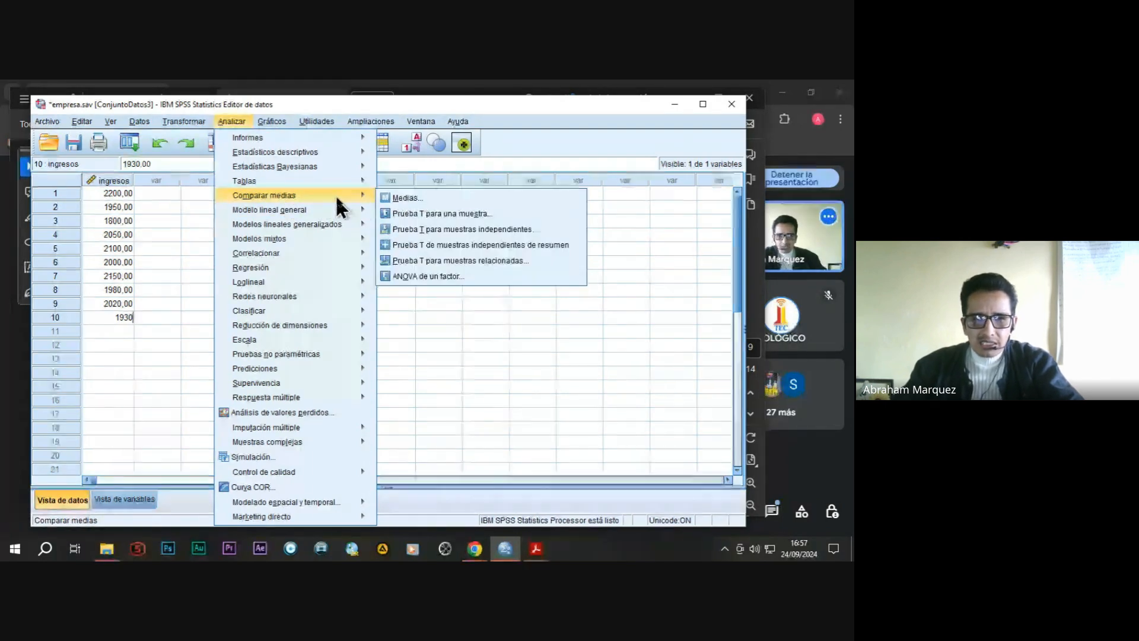
pyautogui.click(413, 213)
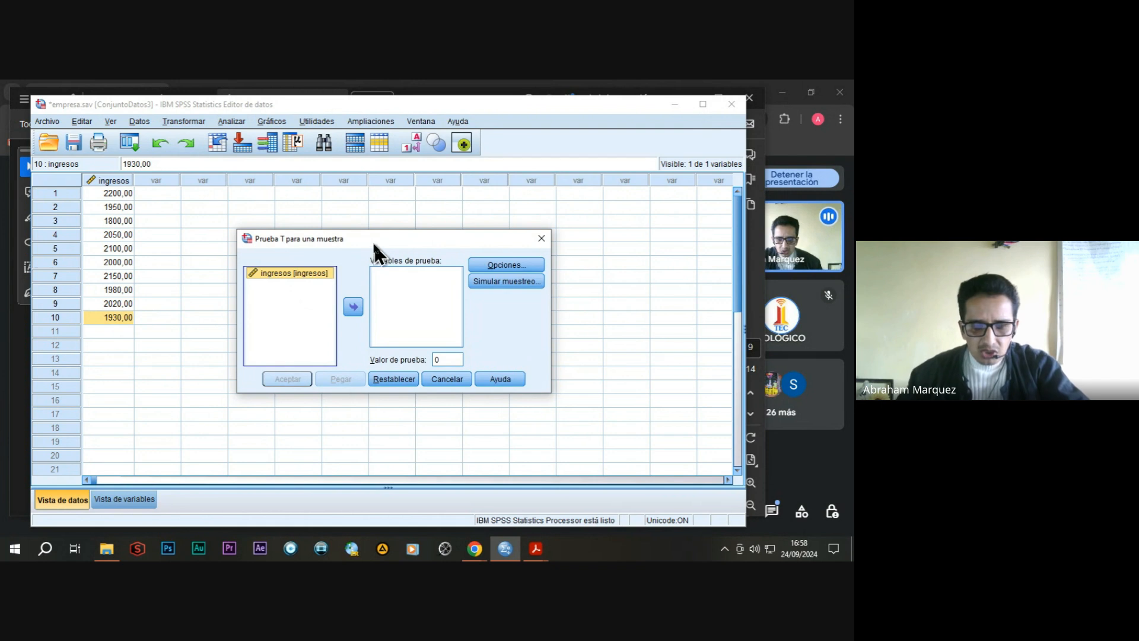
pyautogui.click(353, 307)
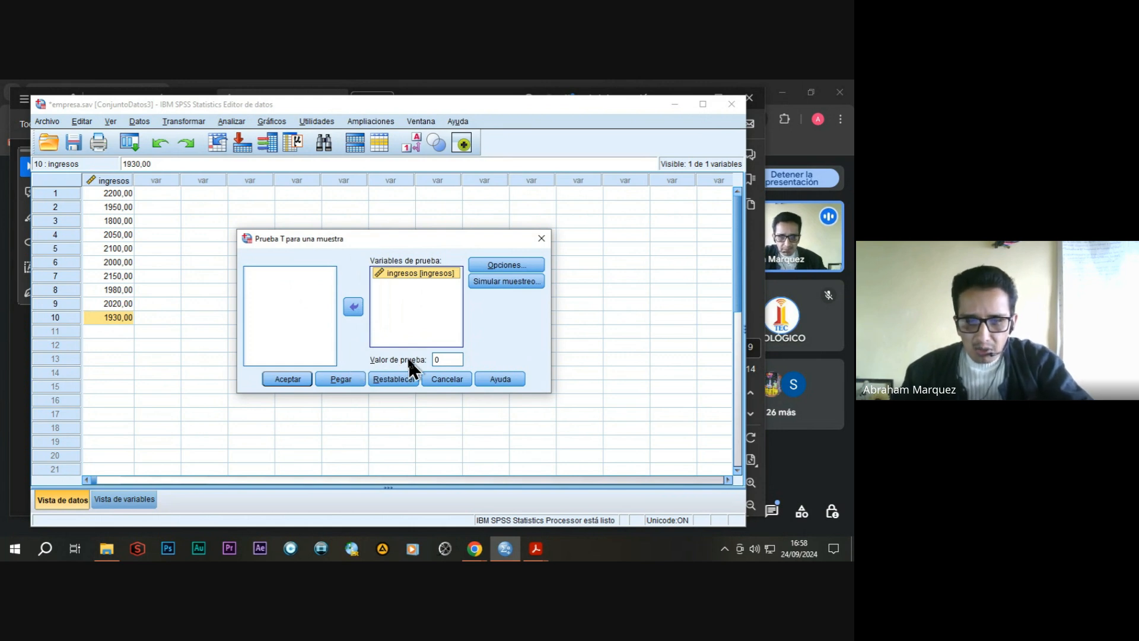
pyautogui.click(436, 360)
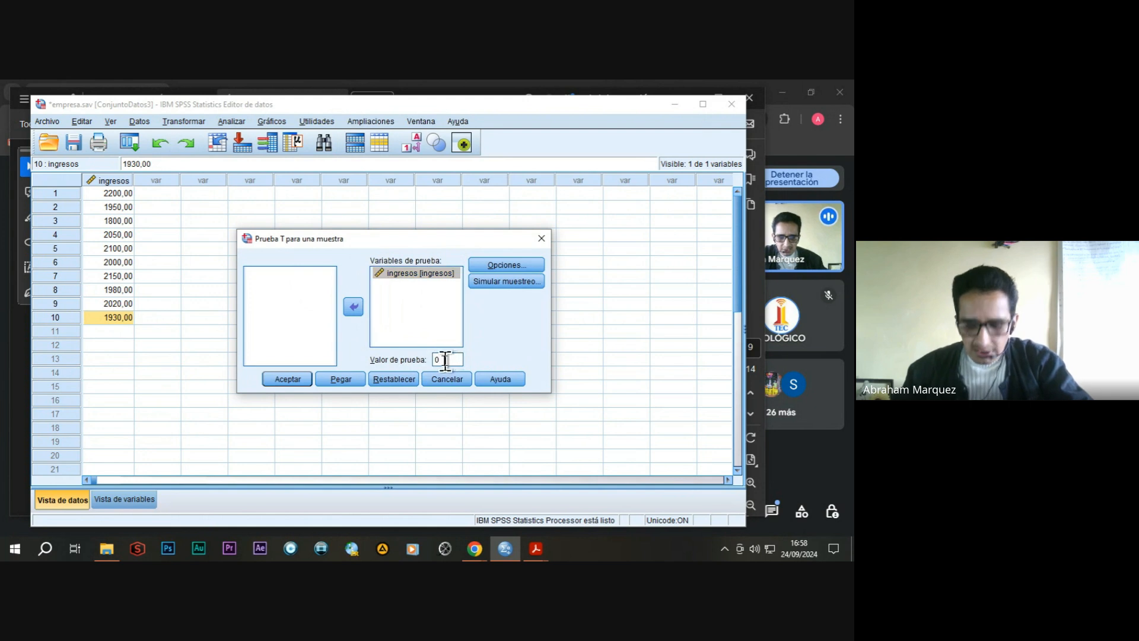
pyautogui.press('BackSpace')
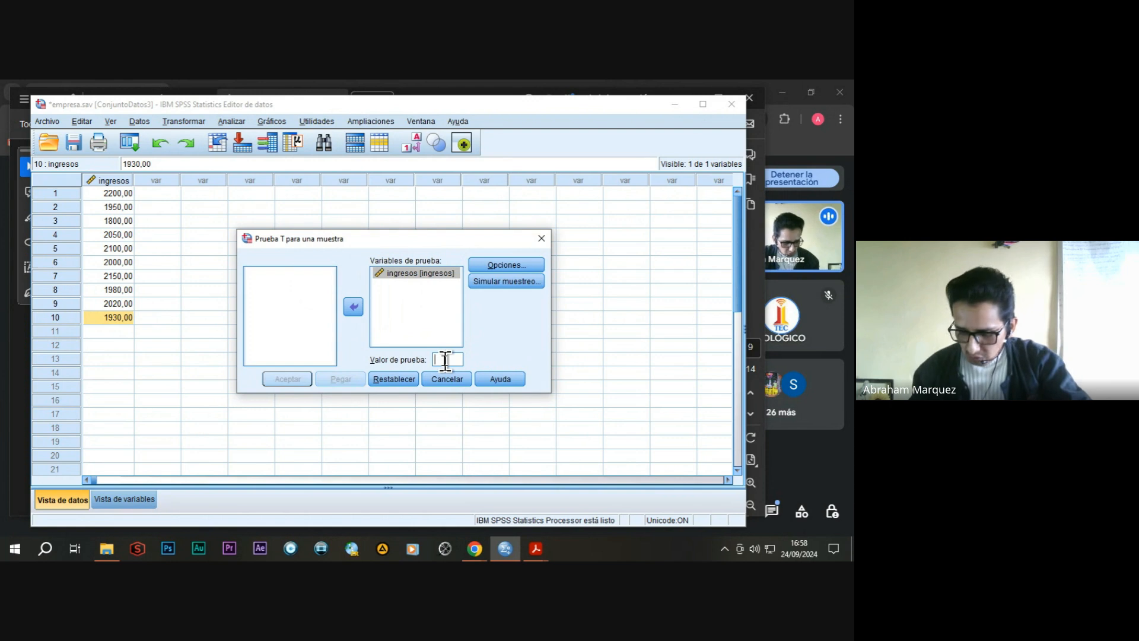
pyautogui.write('20')
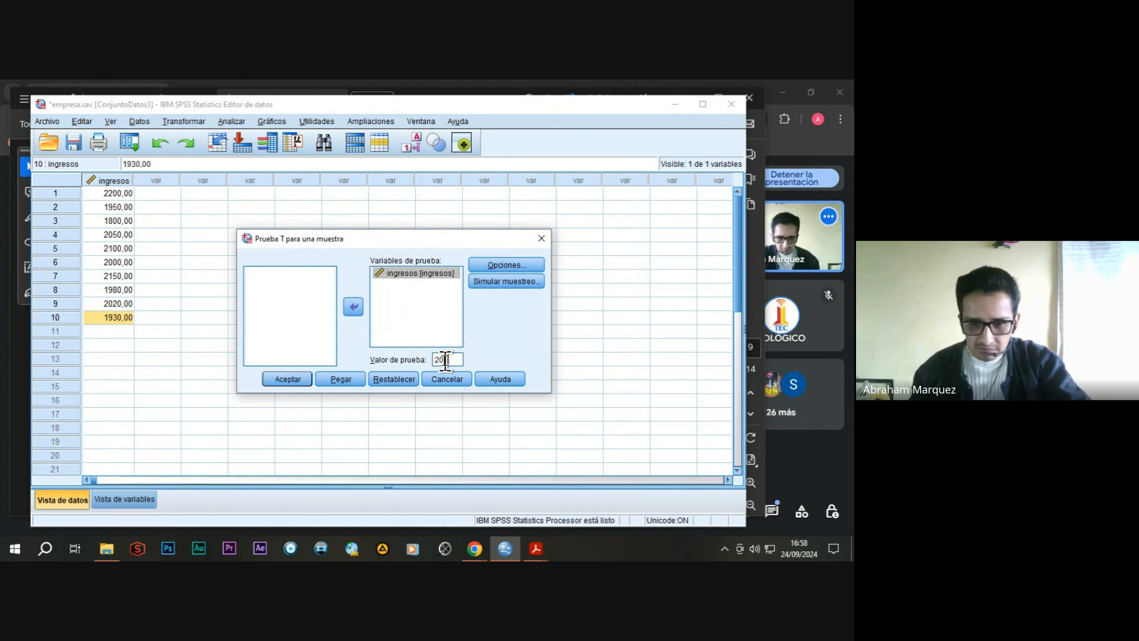
pyautogui.write('00')
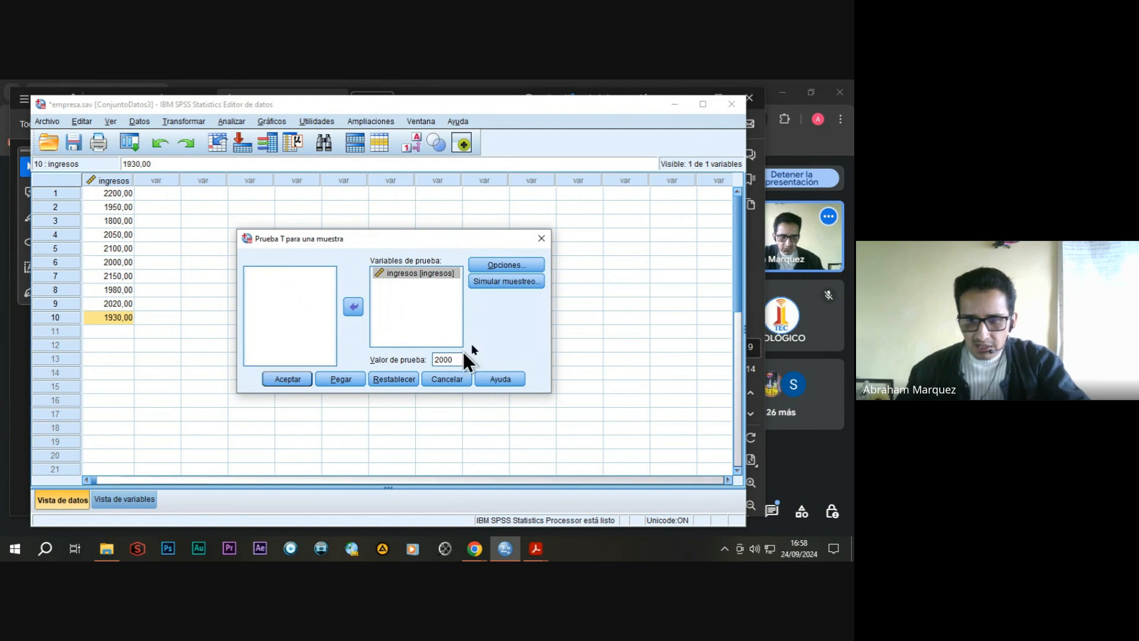
pyautogui.click(291, 379)
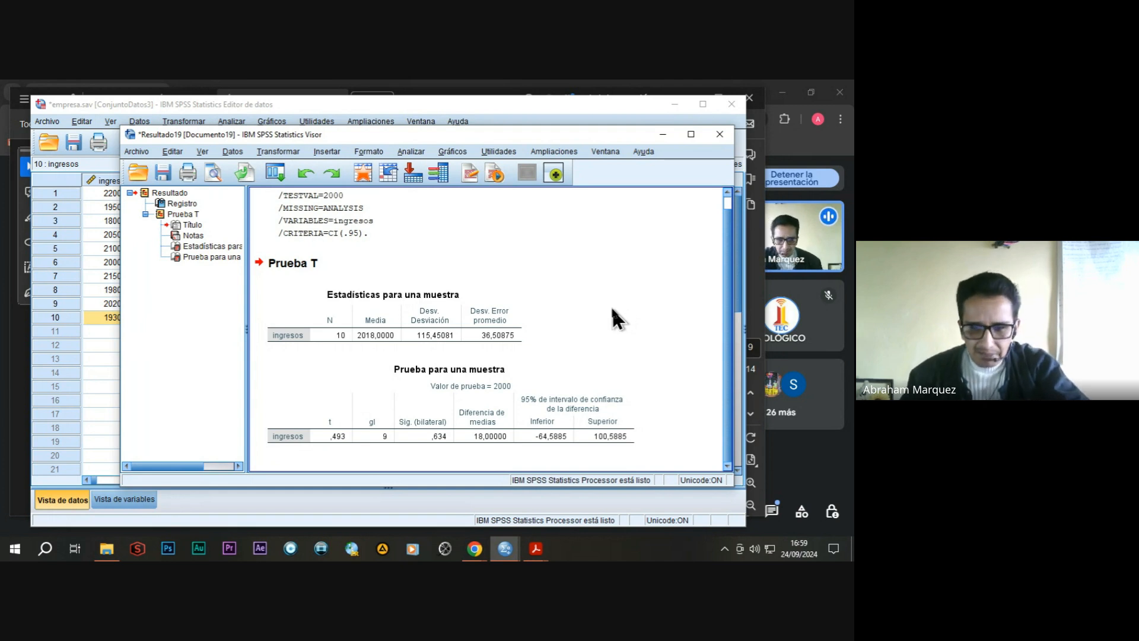
# Close the one-sample T test results without saving them.
pyautogui.click(435, 446)
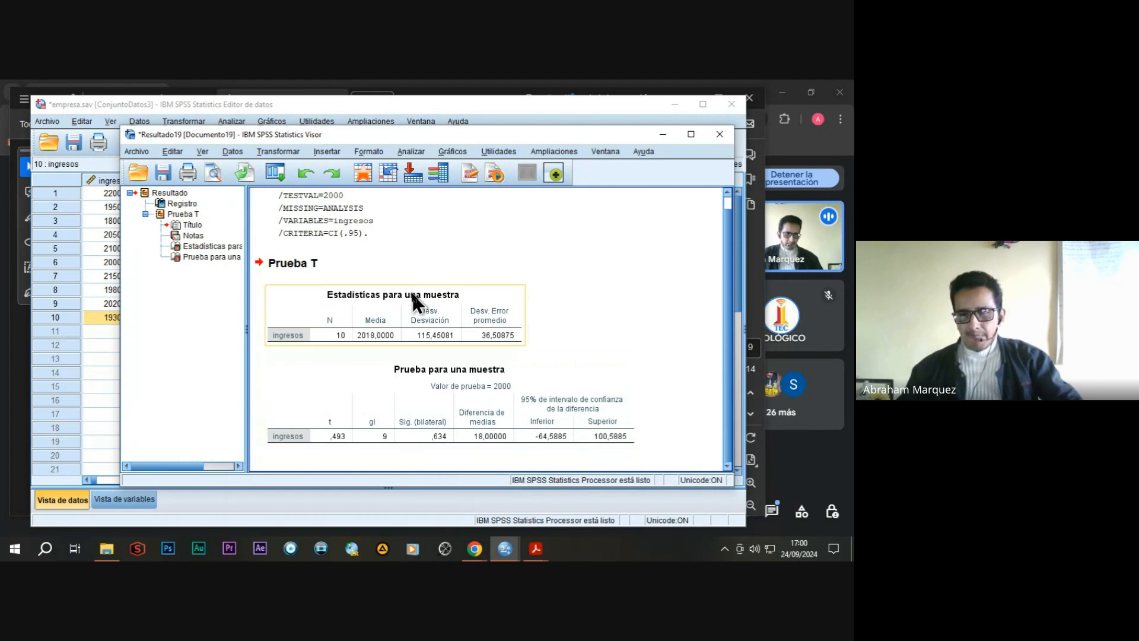
pyautogui.click(720, 134)
pyautogui.click(425, 336)
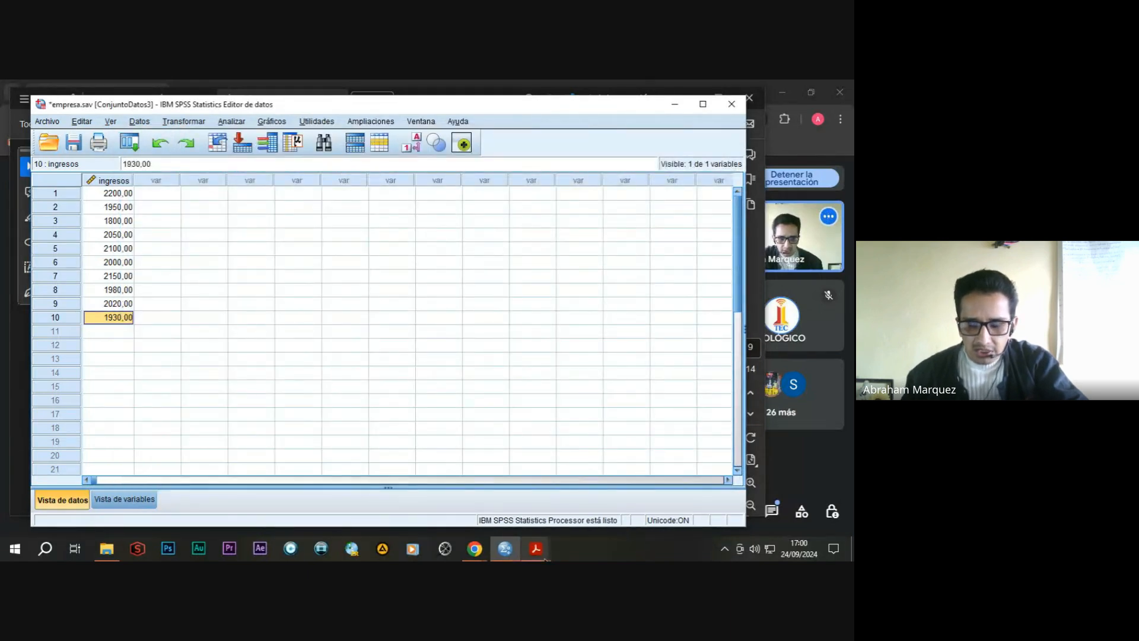
# Switch to the Practica - CURSO PDF in Adobe Acrobat Reader and go to the PRACTICA 6 page.
pyautogui.moveTo(536, 548)
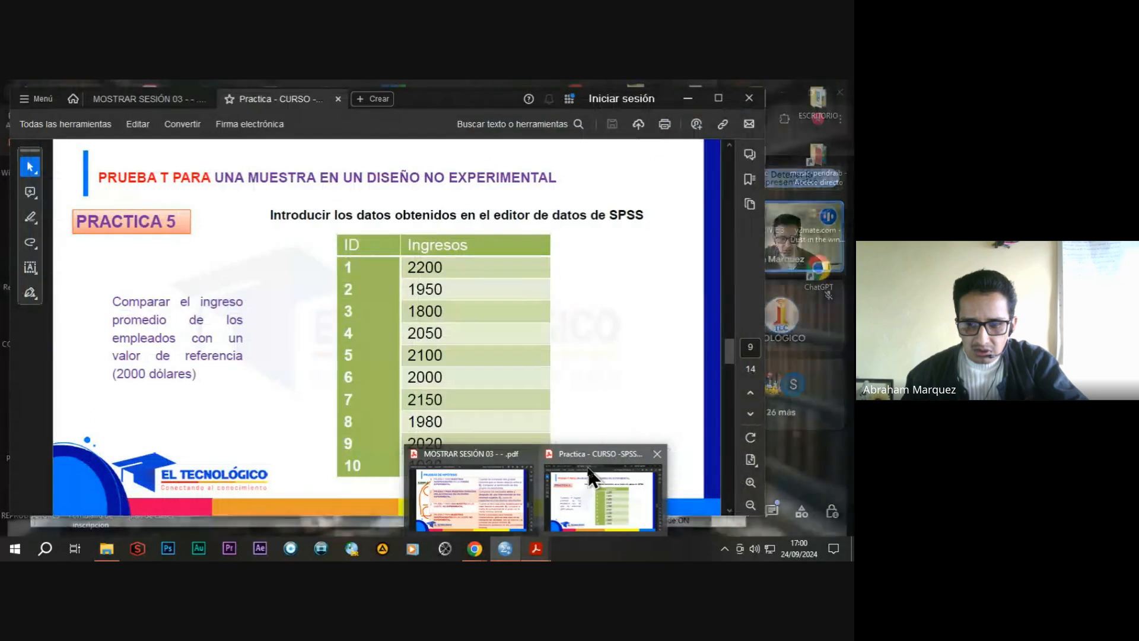
pyautogui.click(592, 477)
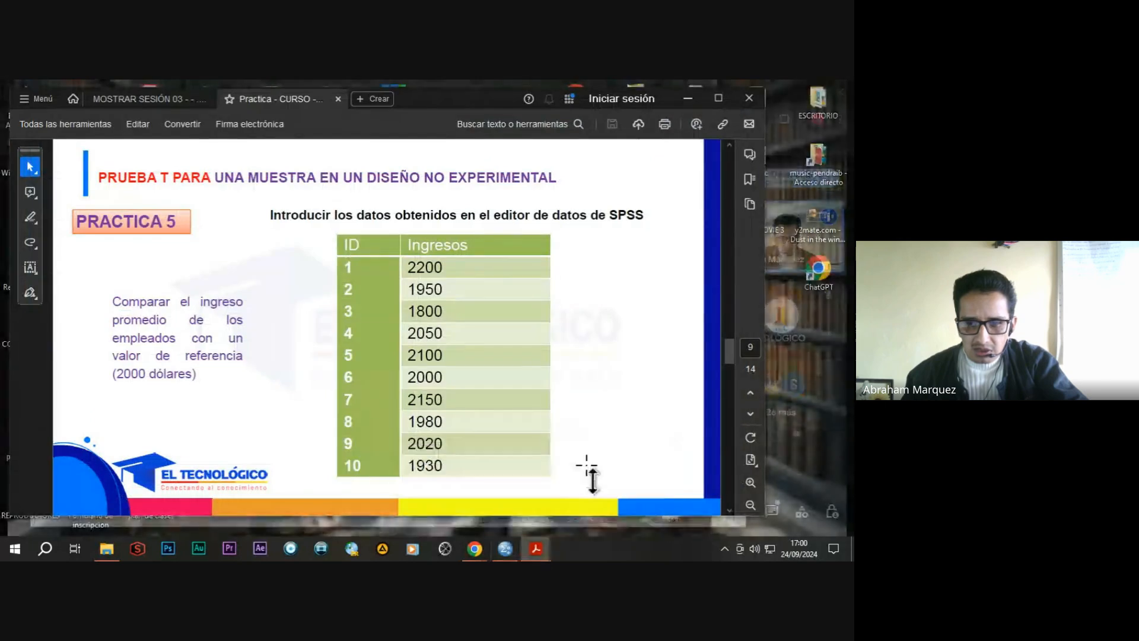
pyautogui.scroll(-2, 448, 339)
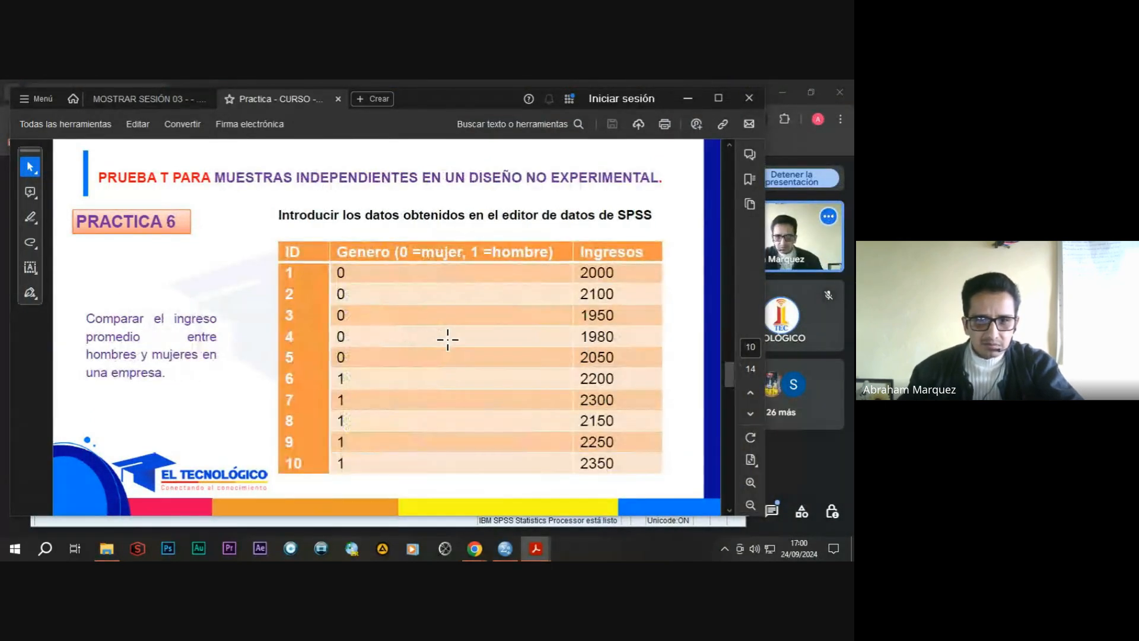
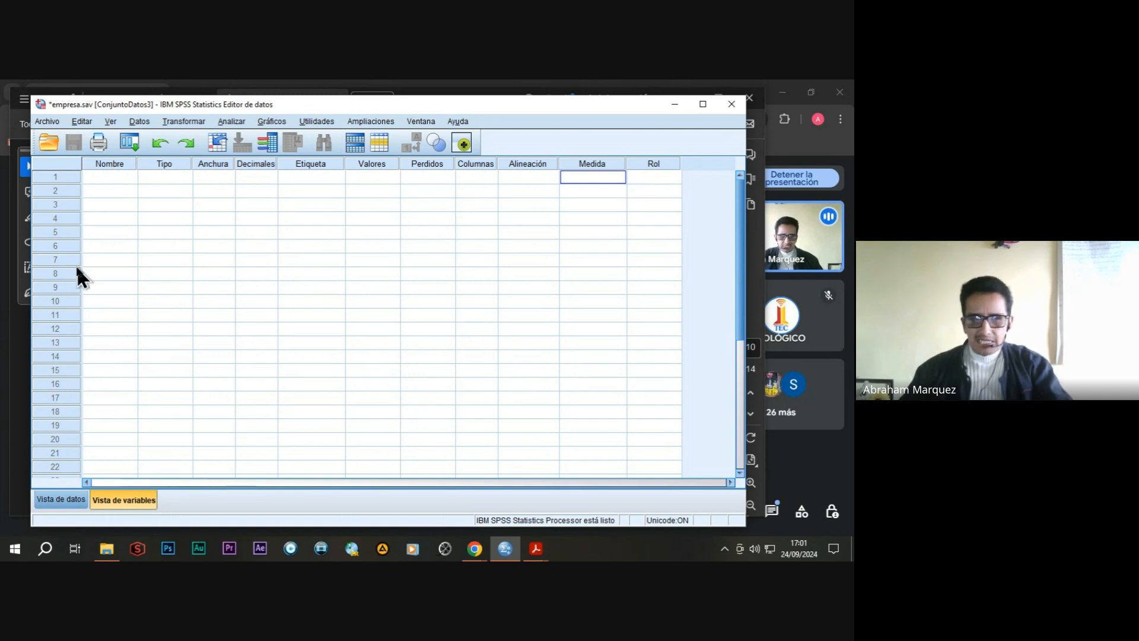
# Define a numeric variable named genero in the first row with 0 decimals.
pyautogui.click(101, 178)
pyautogui.write('genero')
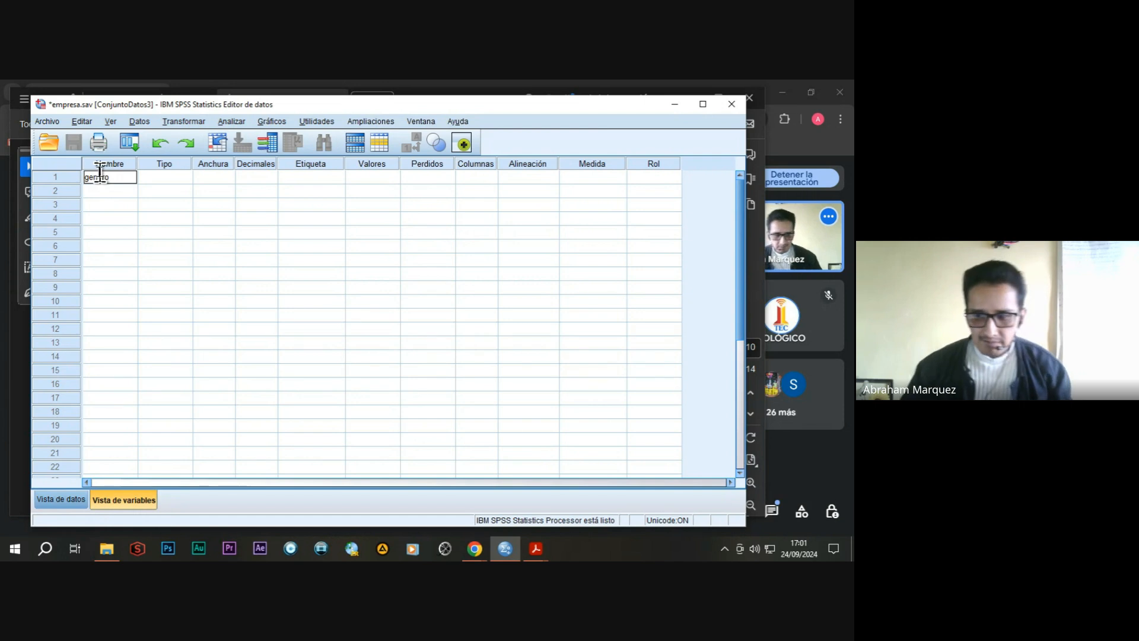
pyautogui.click(158, 178)
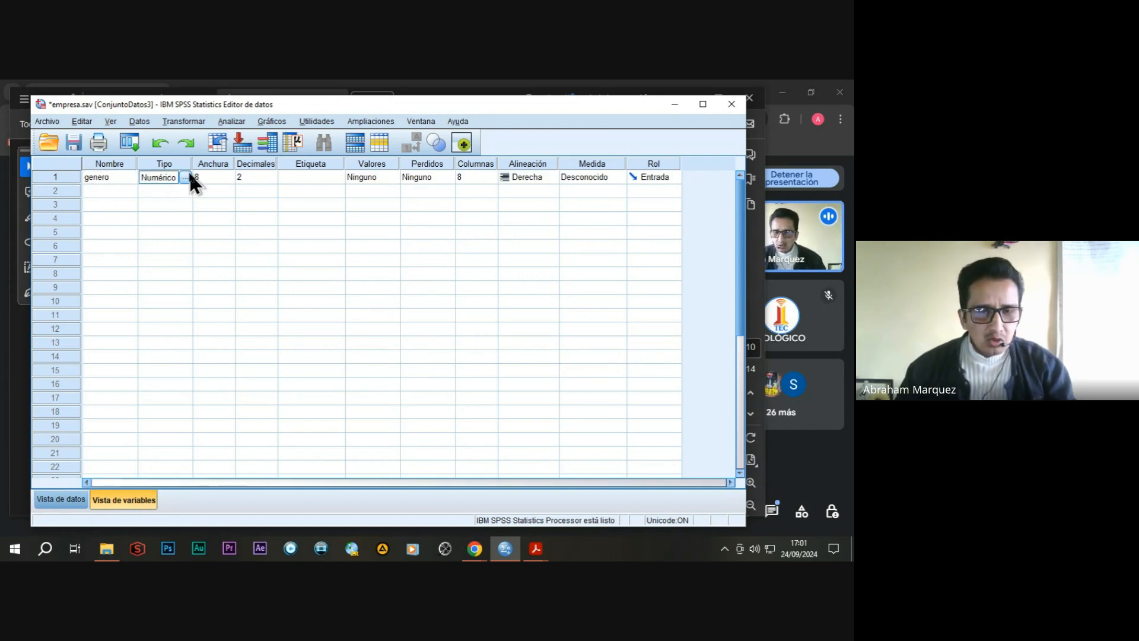
pyautogui.click(262, 178)
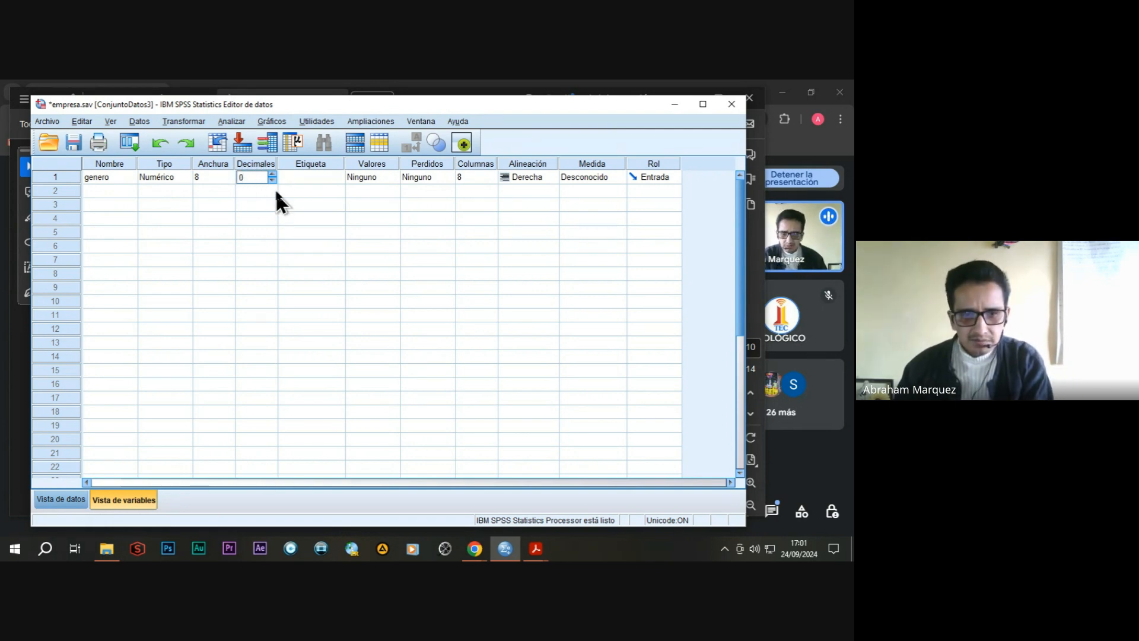
# Give the genero variable the label "0= mujer 1=hombre".
pyautogui.click(303, 177)
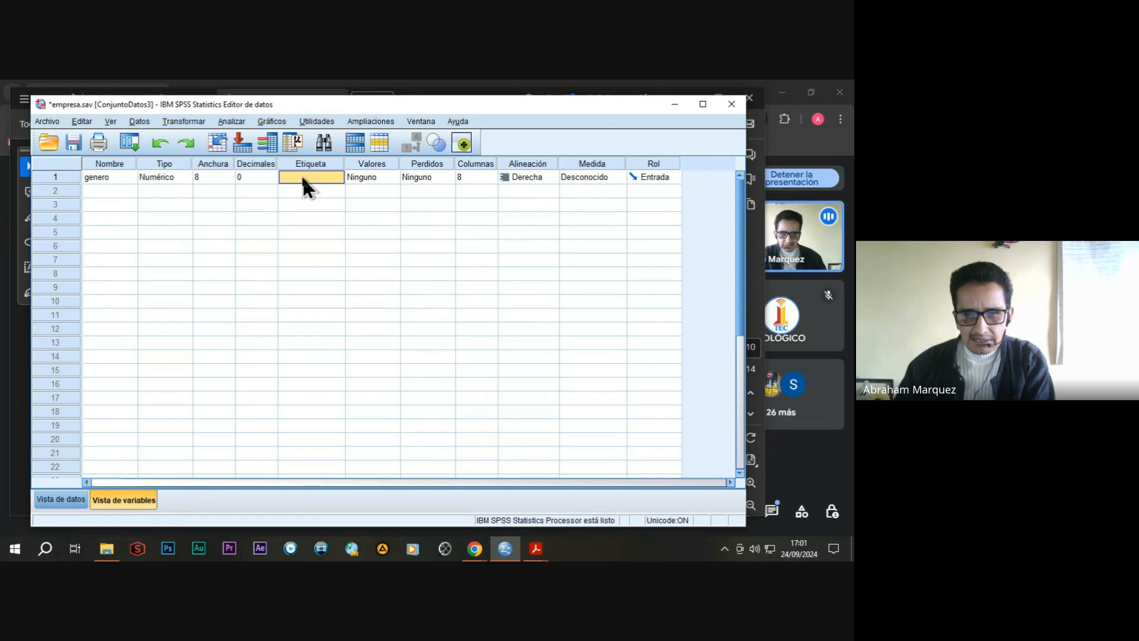
pyautogui.write('0')
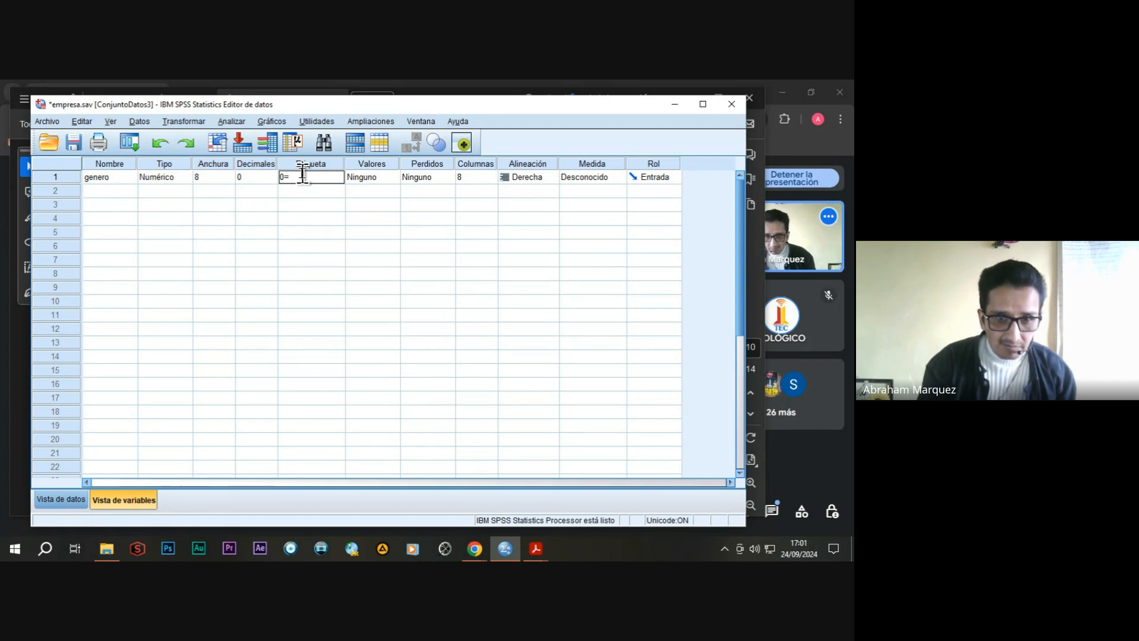
pyautogui.write('= mujer 1')
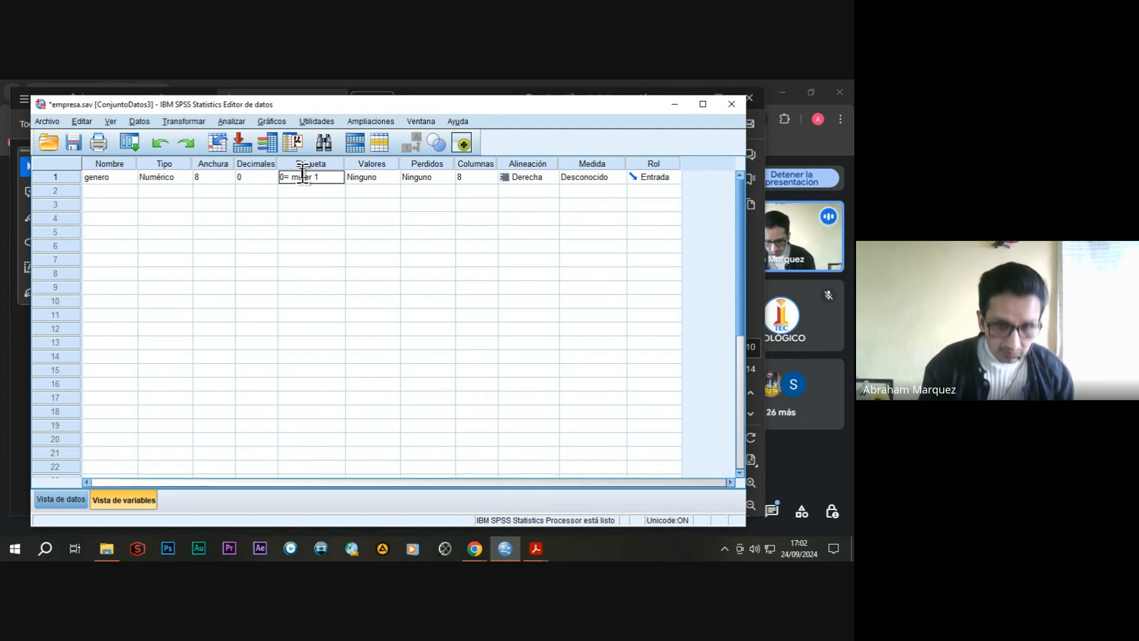
pyautogui.write('=hombre')
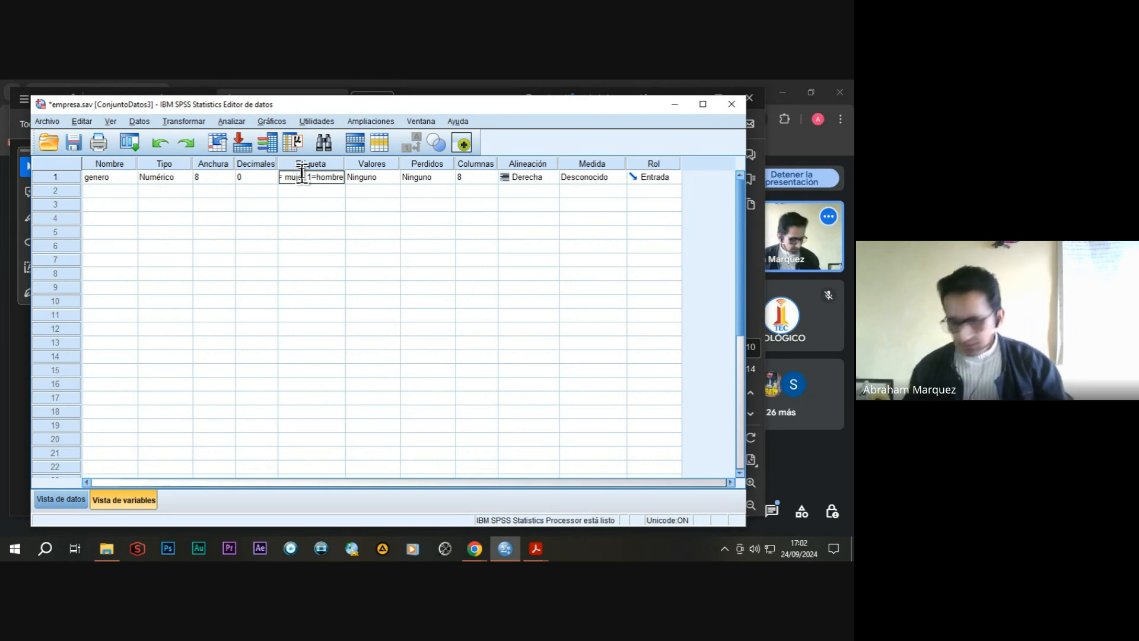
# Add the value label mujer for the value 0 of the genero variable.
pyautogui.doubleClick(390, 177)
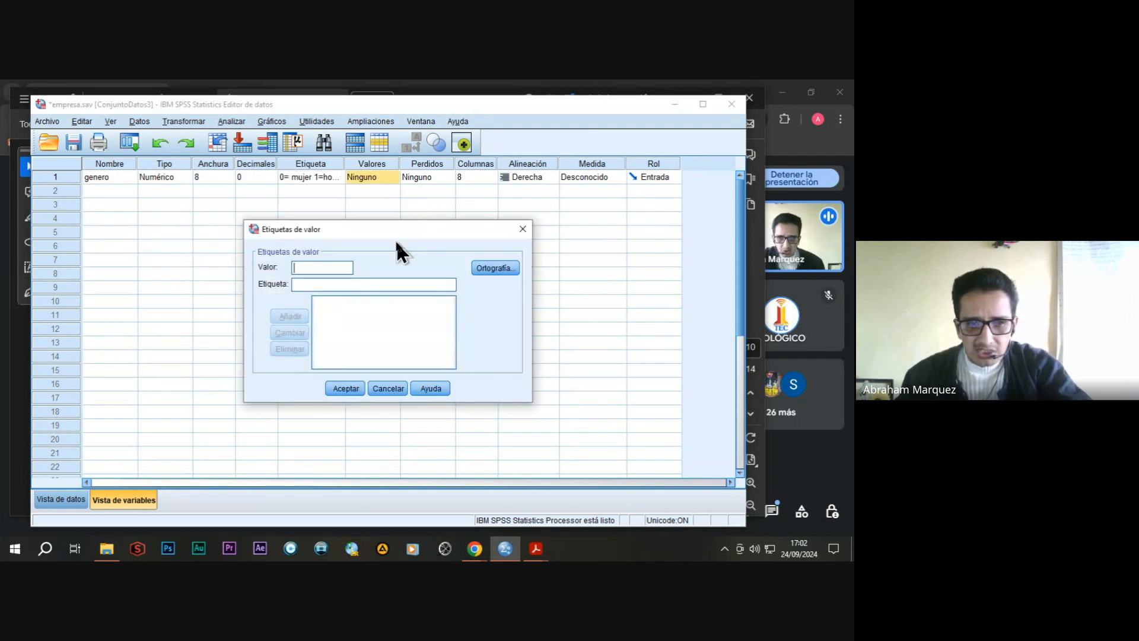
pyautogui.moveTo(399, 236); pyautogui.dragTo(427, 232)
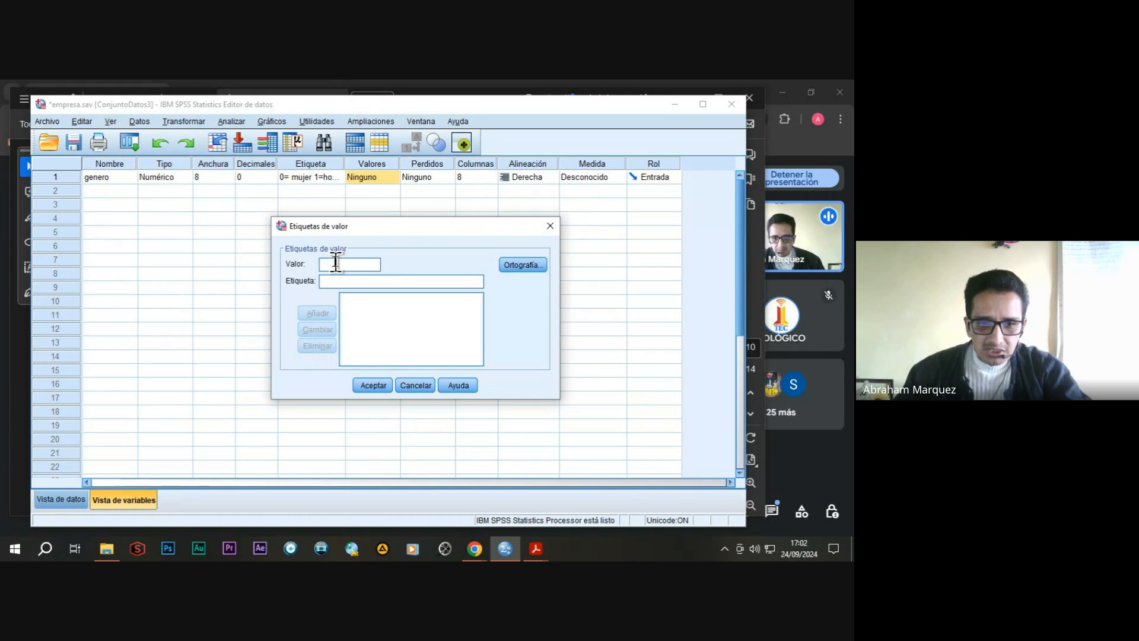
pyautogui.write('0')
pyautogui.click(321, 284)
pyautogui.write('mujer')
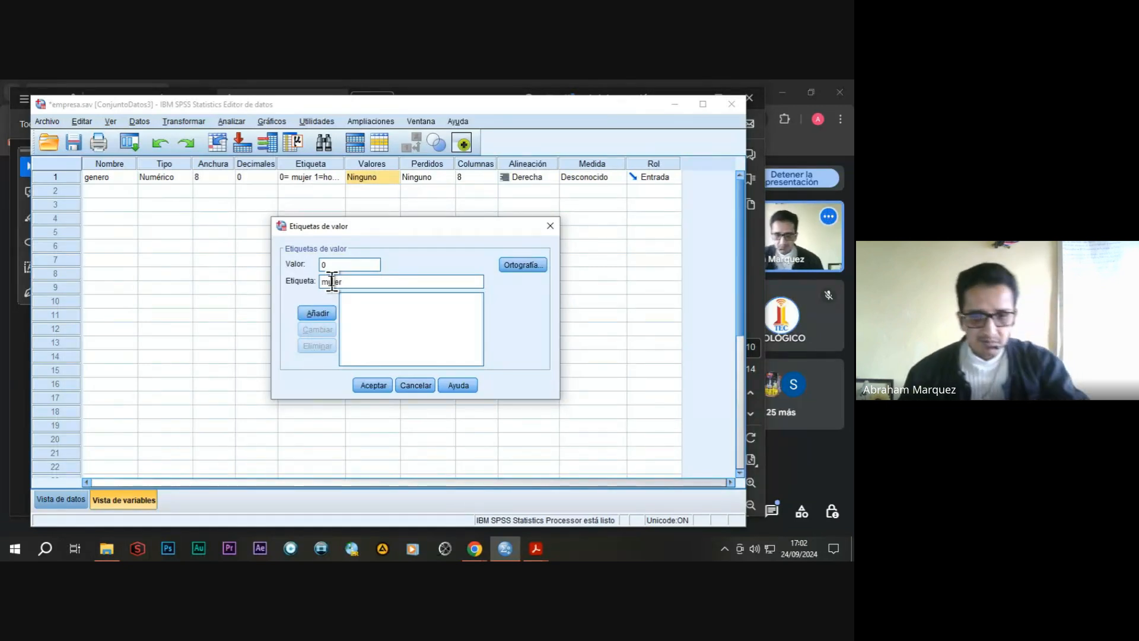
pyautogui.click(316, 312)
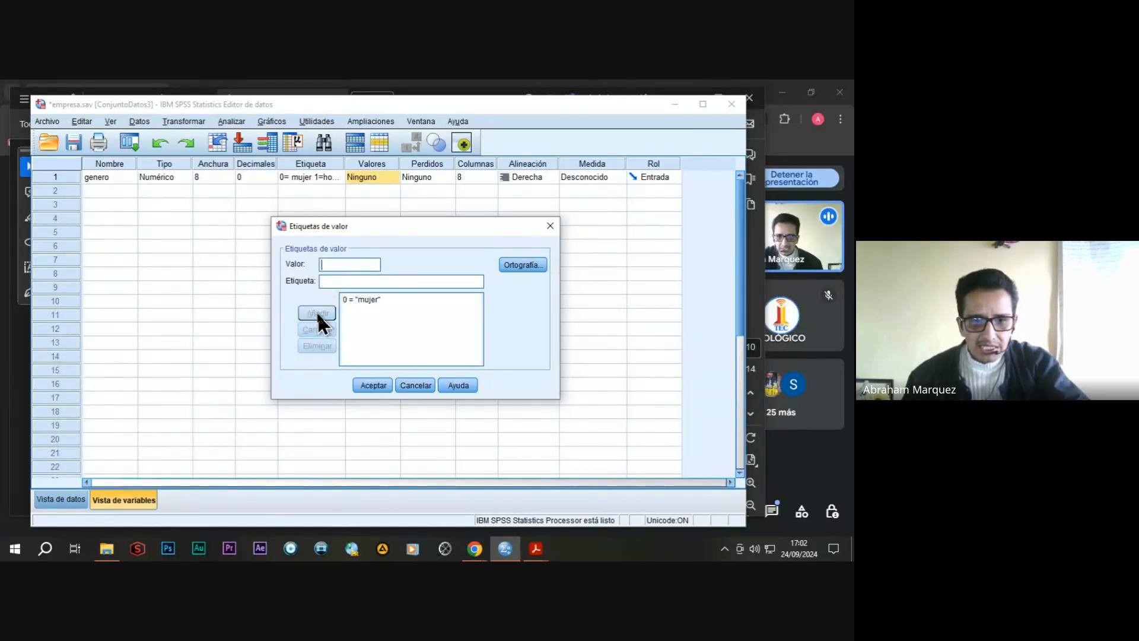
# Add the value label hombre for the value 1 of genero and set its measurement level to Nominal.
pyautogui.click(330, 264)
pyautogui.write('1')
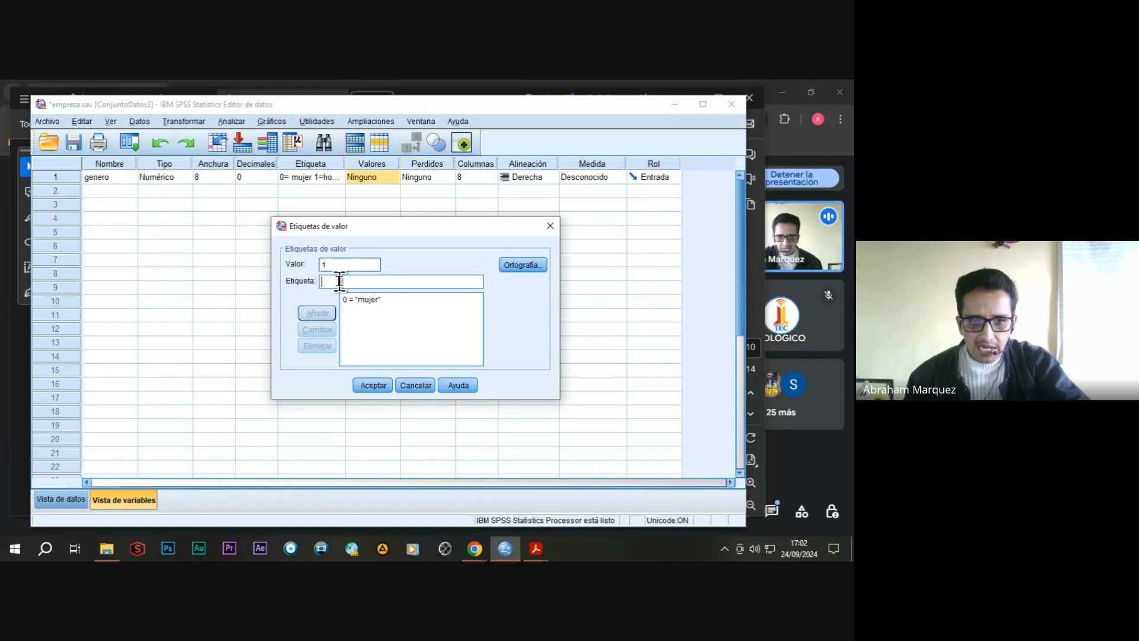
pyautogui.write('hombr')
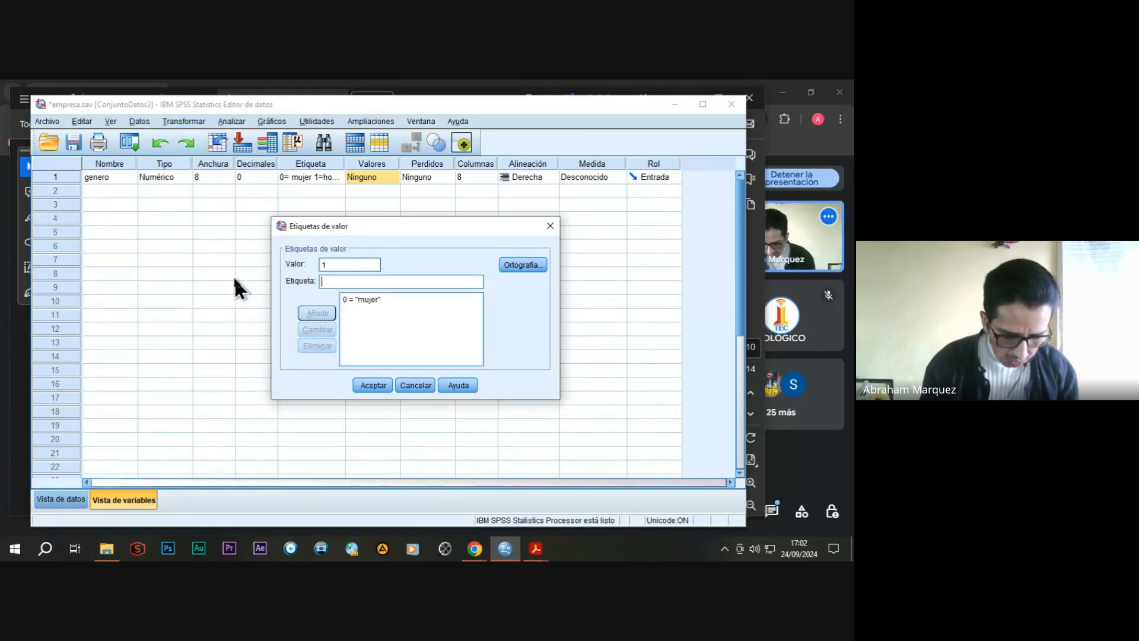
pyautogui.write('e')
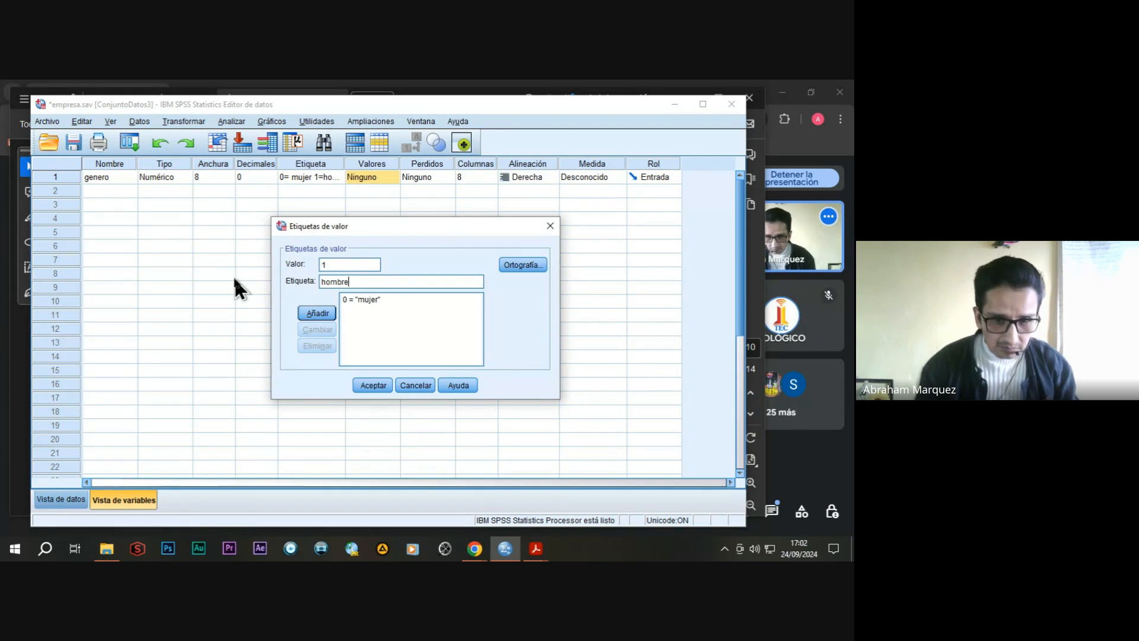
pyautogui.click(318, 314)
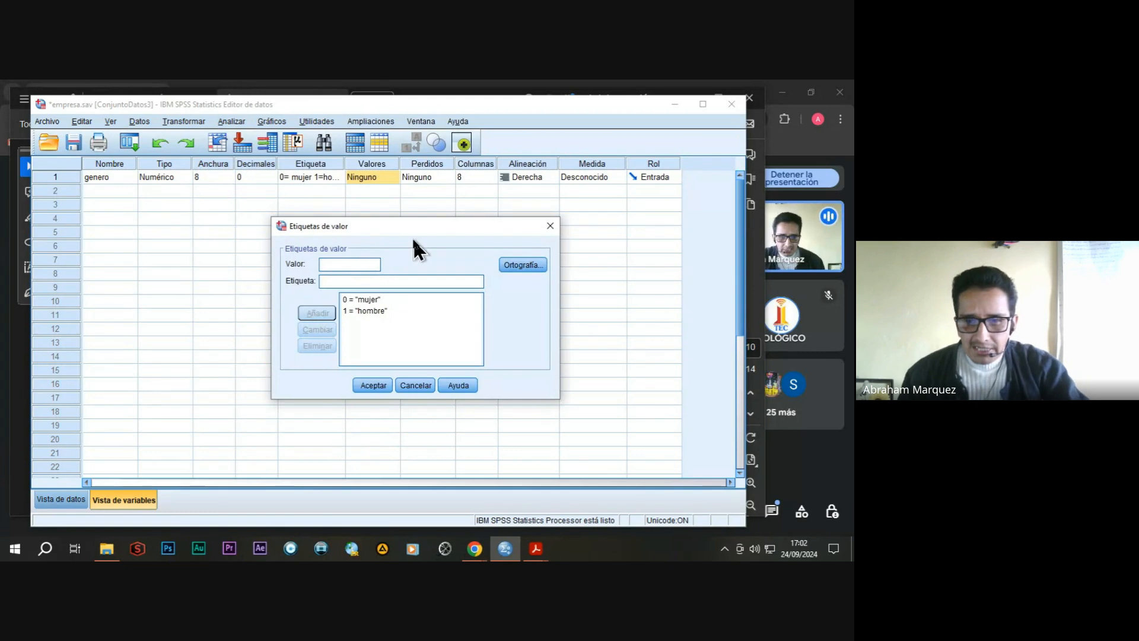
pyautogui.click(369, 385)
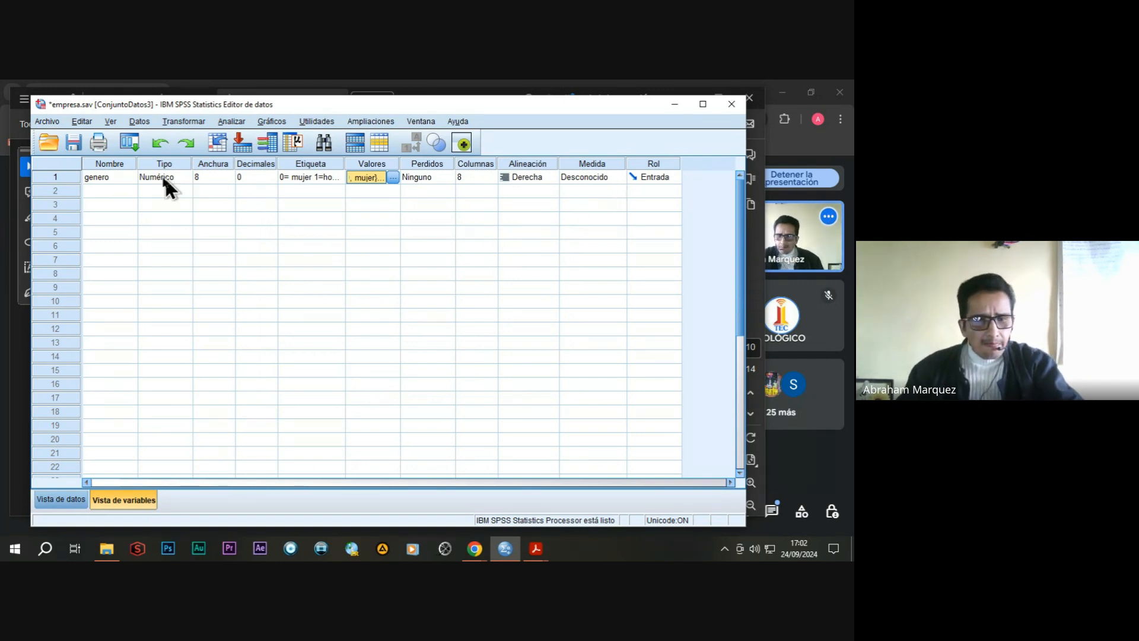
pyautogui.click(610, 177)
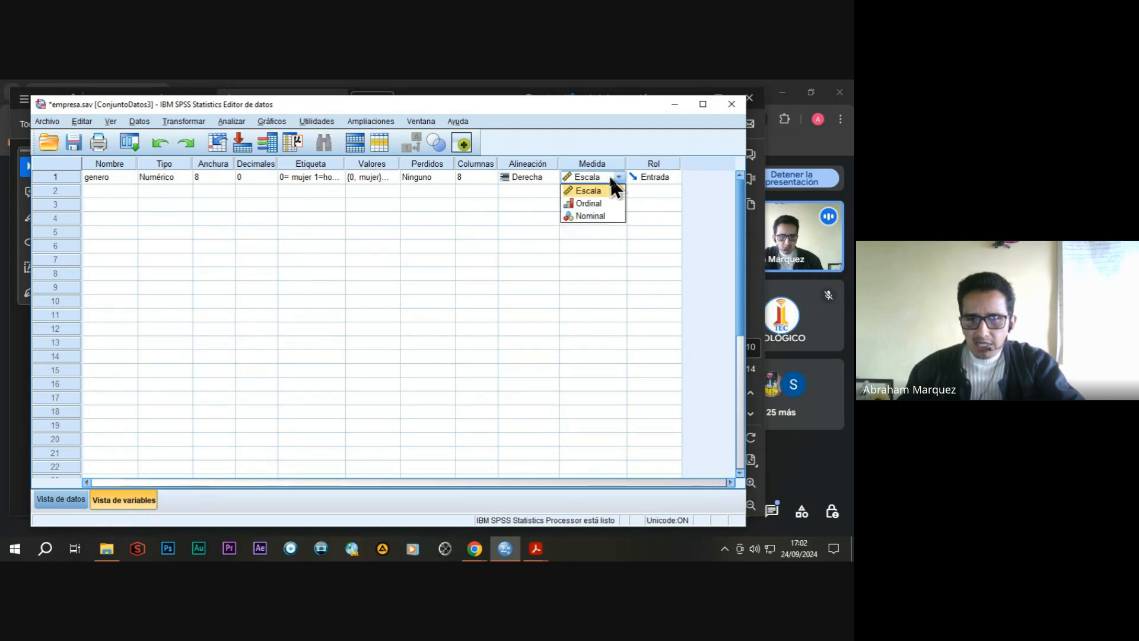
pyautogui.click(598, 216)
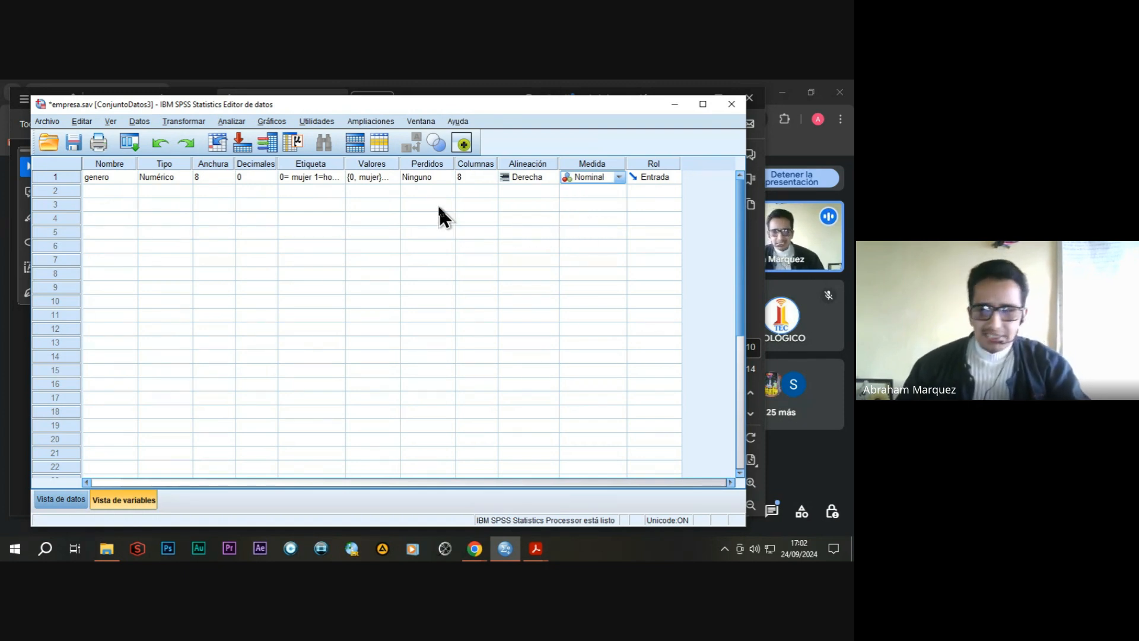
# Define a second numeric variable named ingresos with the label "salario mensual".
pyautogui.click(102, 189)
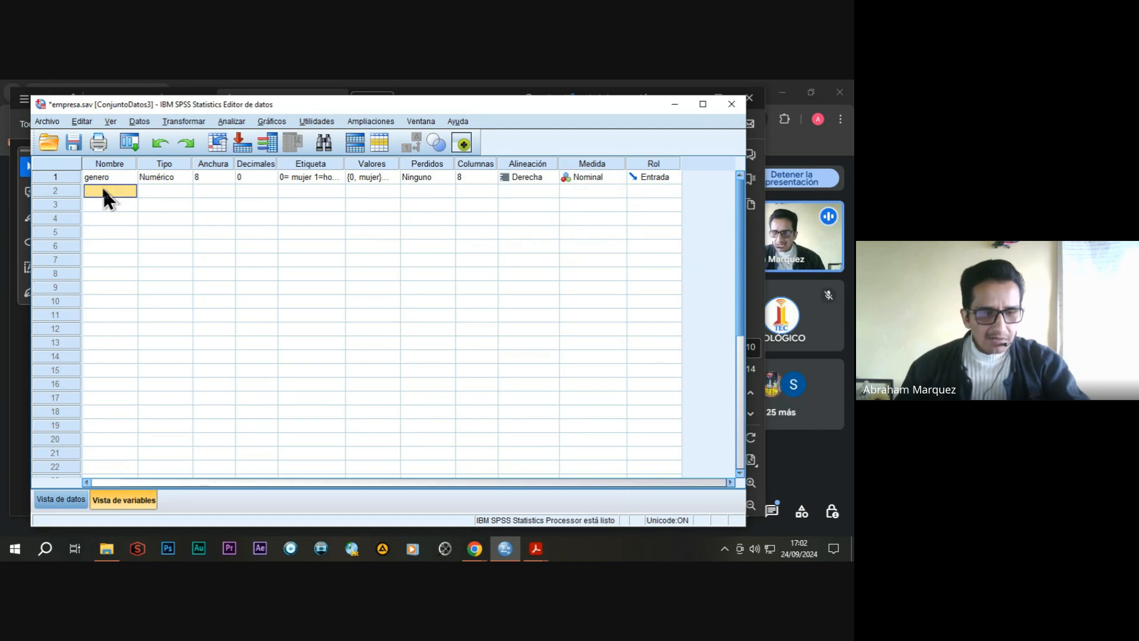
pyautogui.write('ingresos')
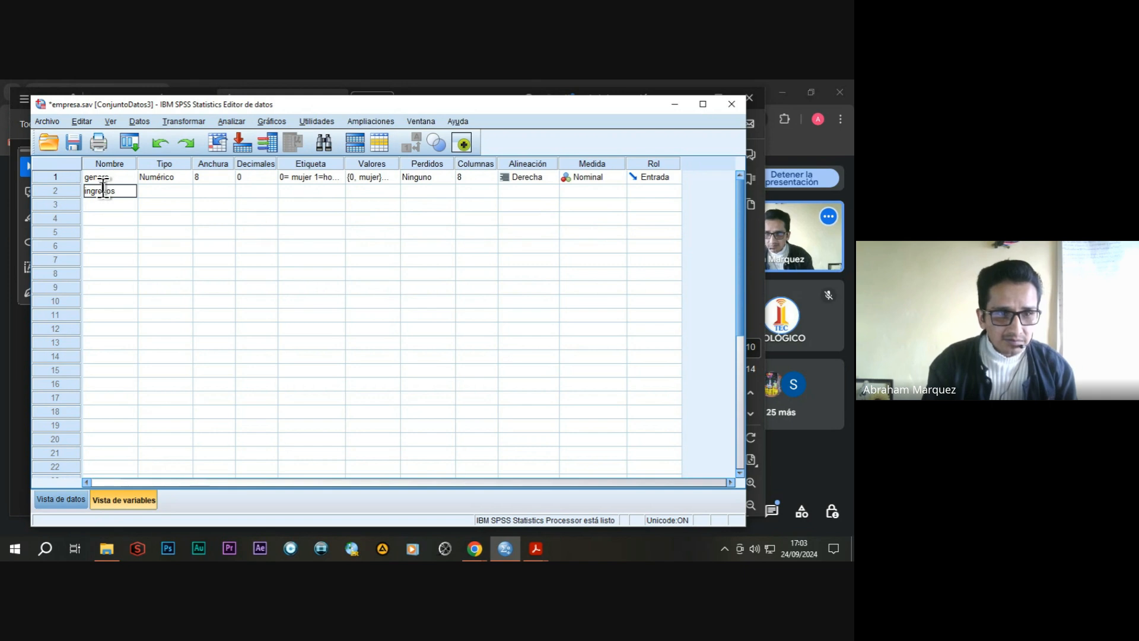
pyautogui.click(177, 191)
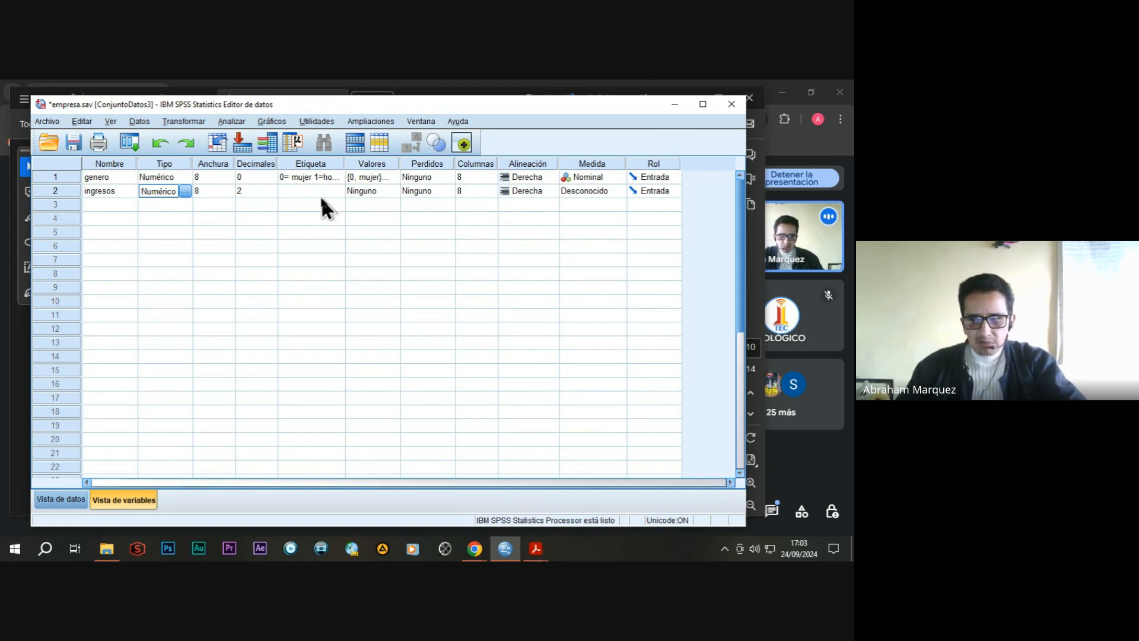
pyautogui.click(304, 189)
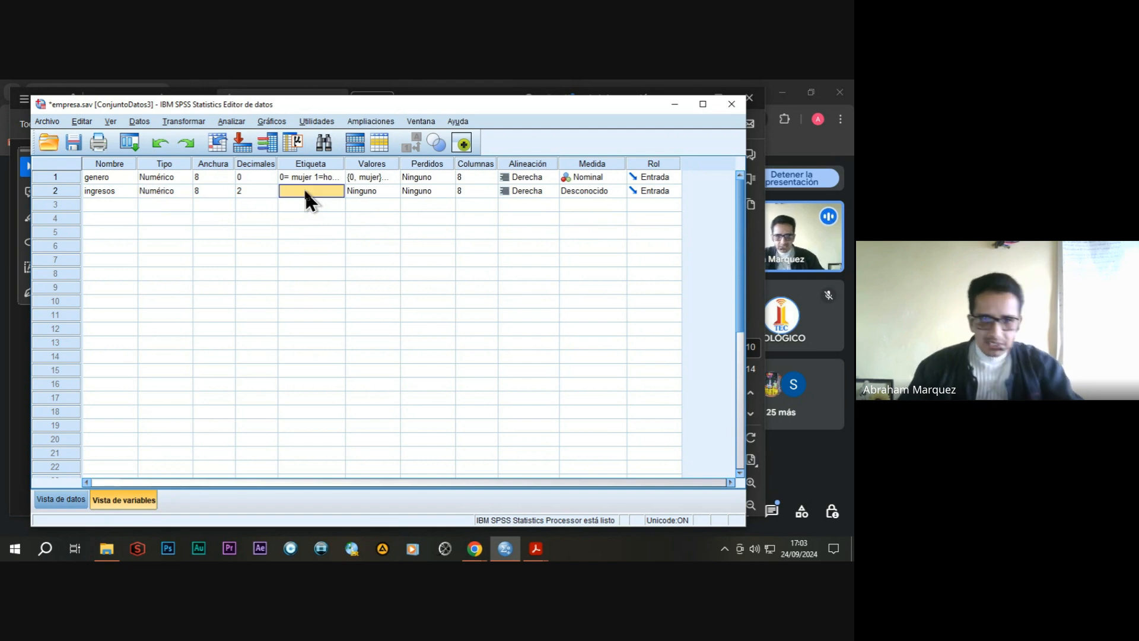
pyautogui.write('salario mensual')
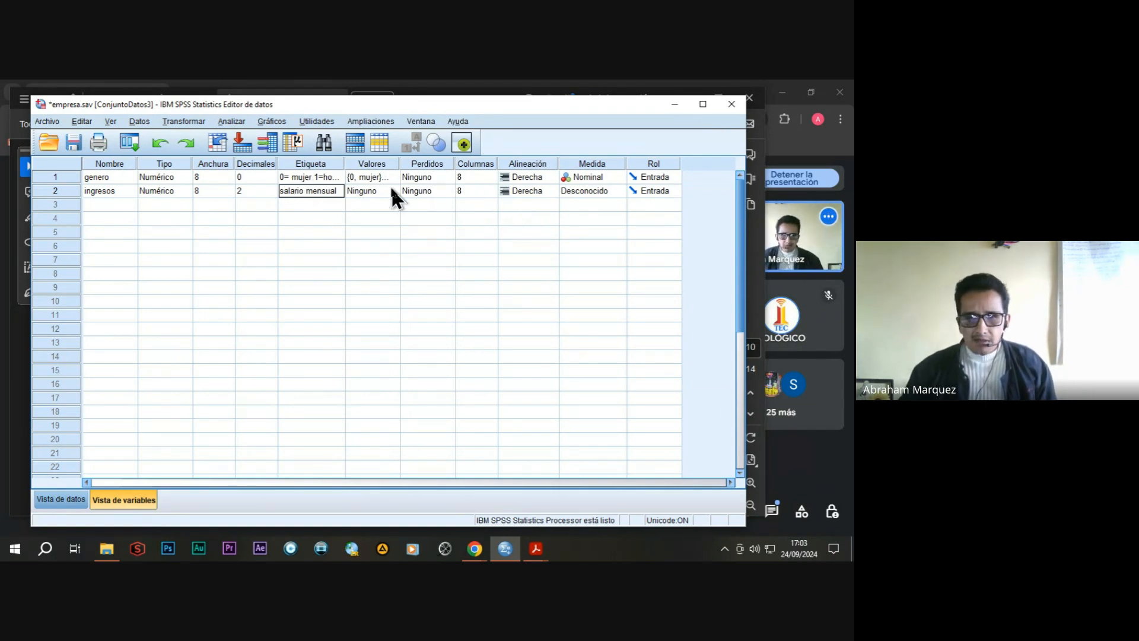
# Set the measurement level of the ingresos variable to Escala.
pyautogui.click(607, 162)
pyautogui.click(613, 185)
pyautogui.click(619, 191)
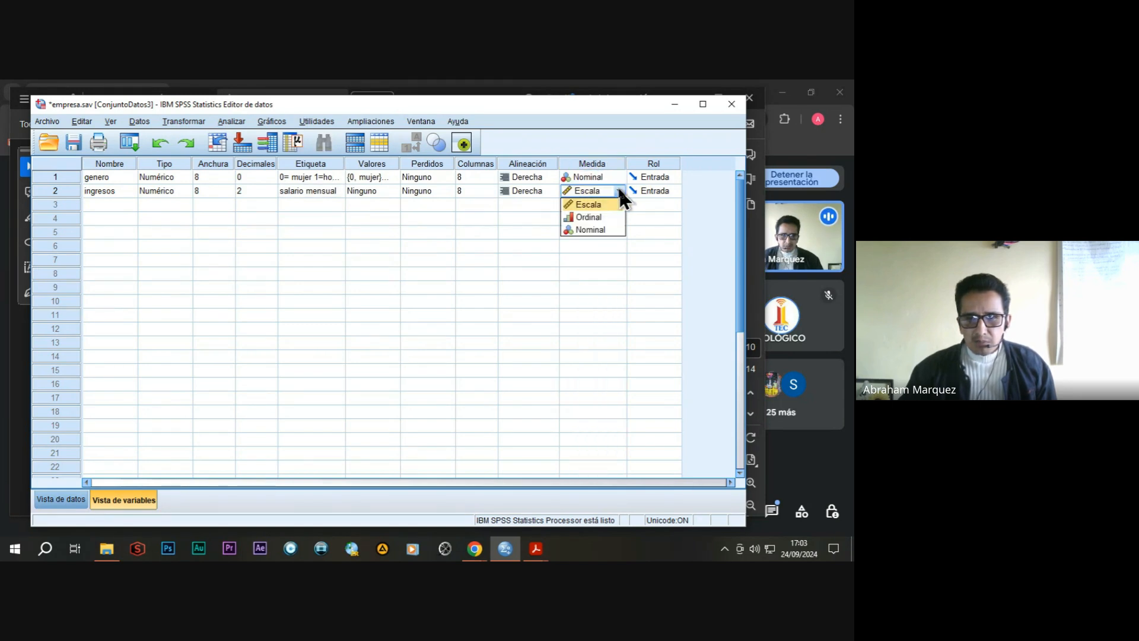
pyautogui.click(601, 203)
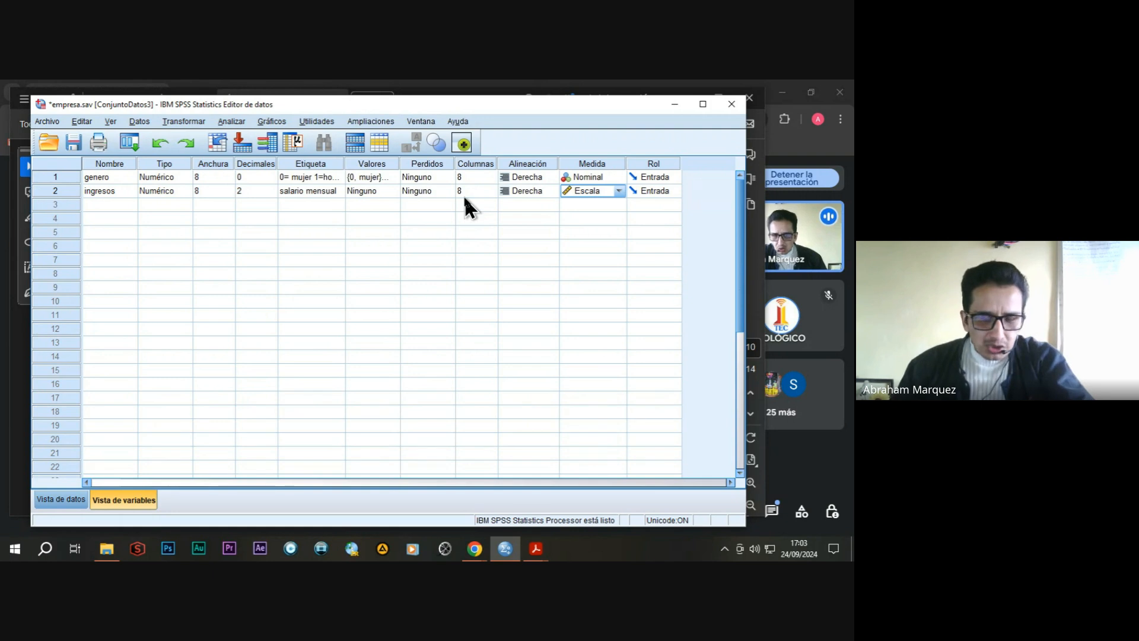
# Enter 0 as the genero value for cases 1 to 5 in the data view.
pyautogui.click(56, 499)
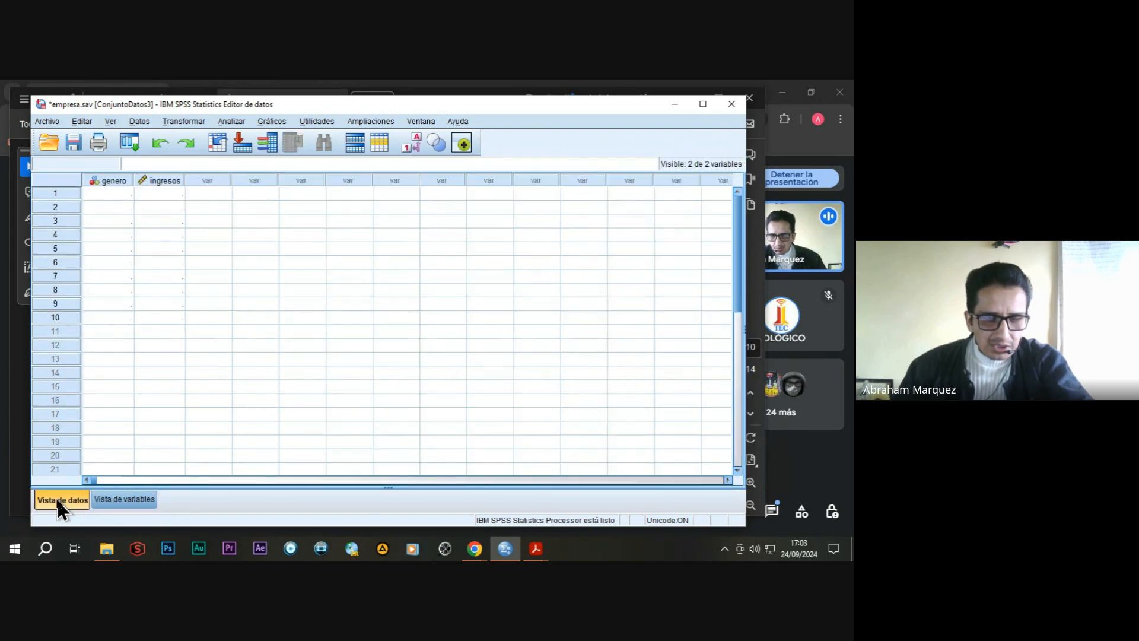
pyautogui.click(113, 193)
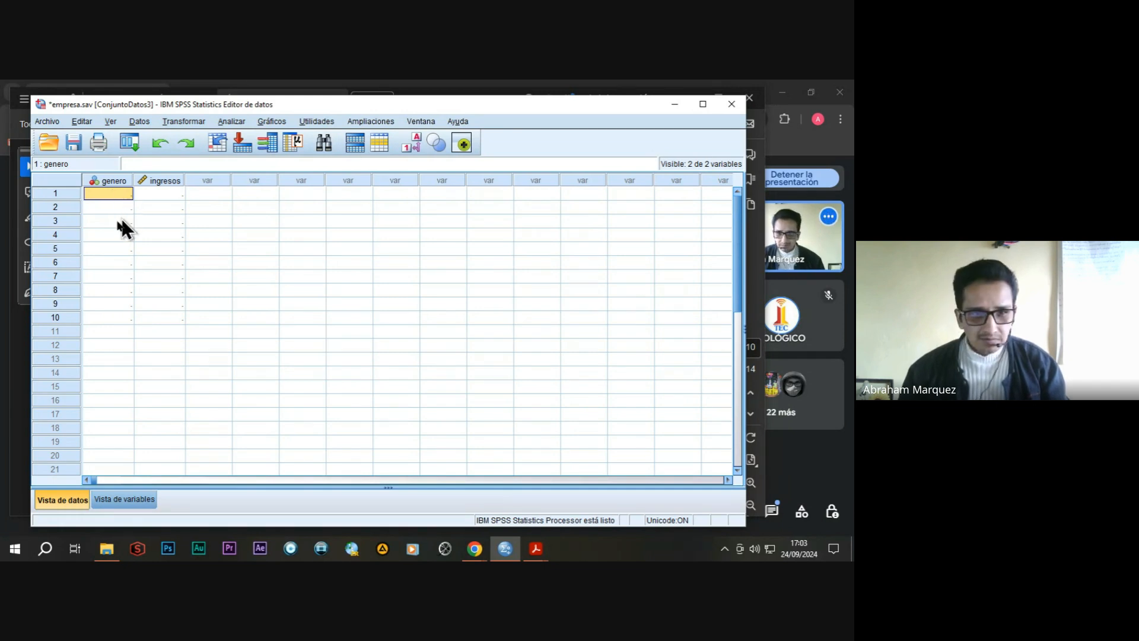
pyautogui.write('0')
pyautogui.press('Return')
pyautogui.write('0')
pyautogui.press('Return')
pyautogui.write('0')
pyautogui.press('Return')
pyautogui.write('0')
pyautogui.press('Return')
pyautogui.write('0')
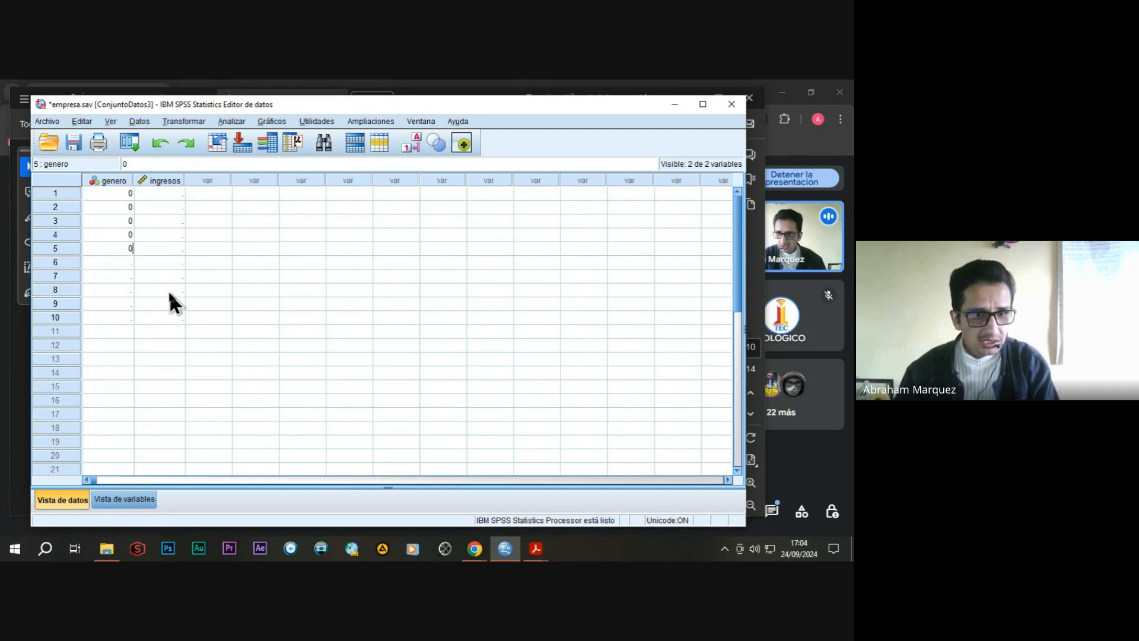
# Enter 1 as the genero value for cases 6 to 10.
pyautogui.press('Return')
pyautogui.write('1')
pyautogui.press('Return')
pyautogui.write('1')
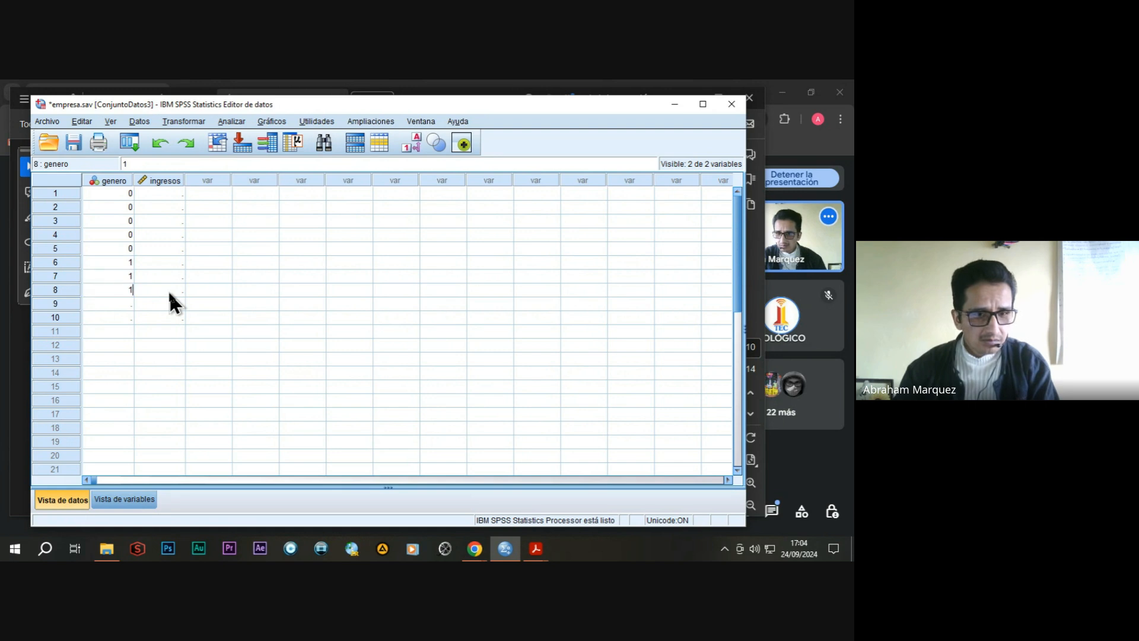
pyautogui.press('Return')
pyautogui.write('1')
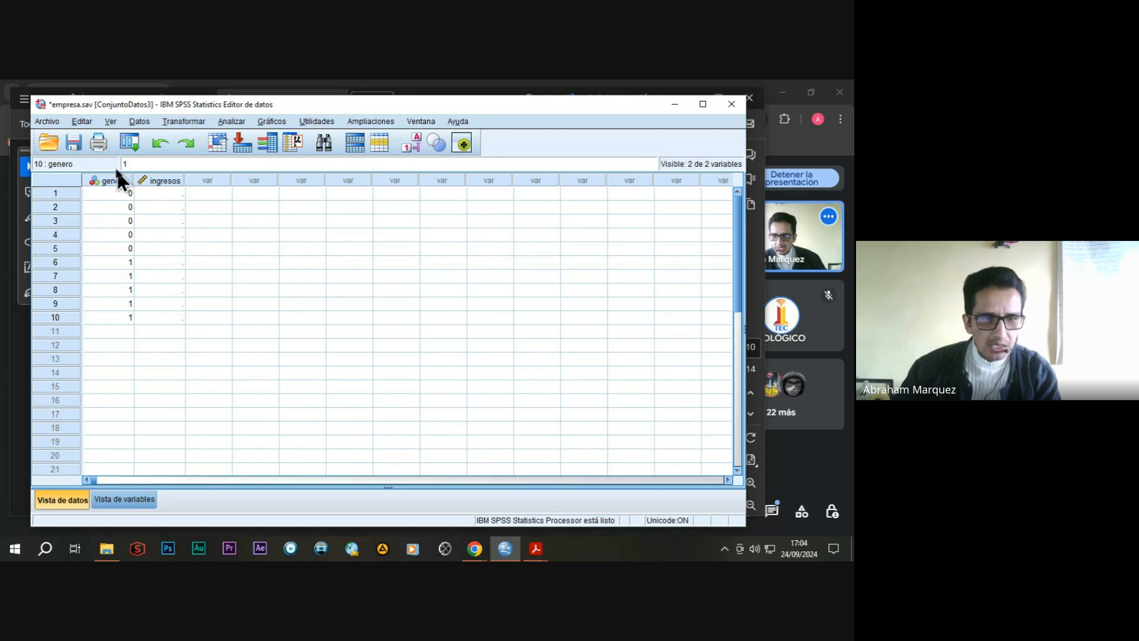
# Enter the ingresos values 2000, 2100, 1950, 1980 and 2050 for cases 1 to 5.
pyautogui.click(165, 181)
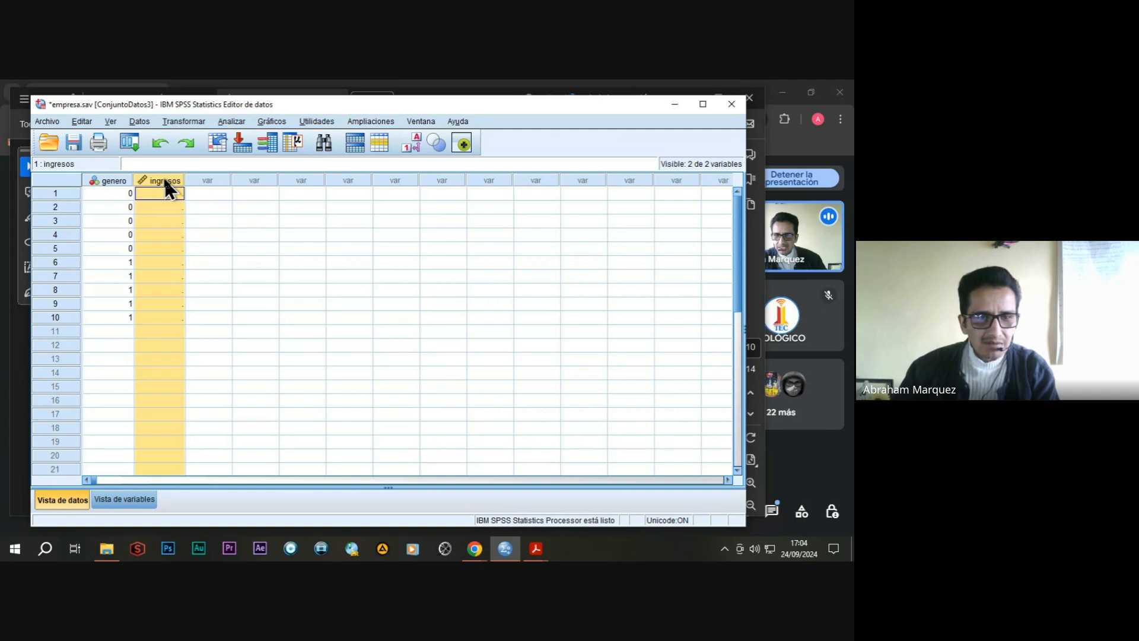
pyautogui.click(170, 191)
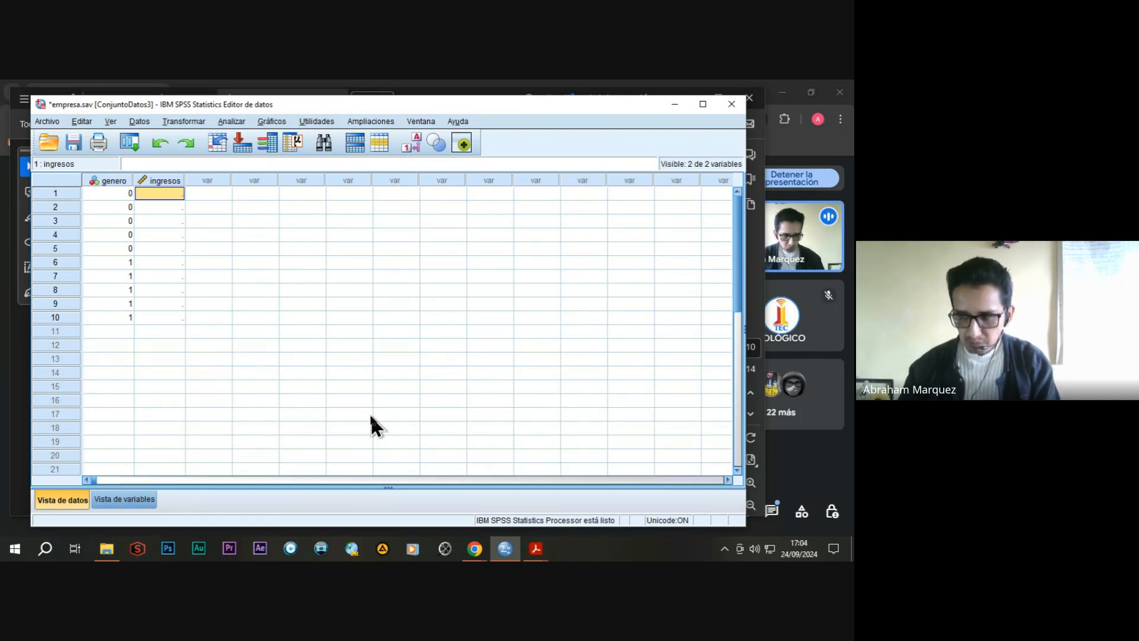
pyautogui.write('2000')
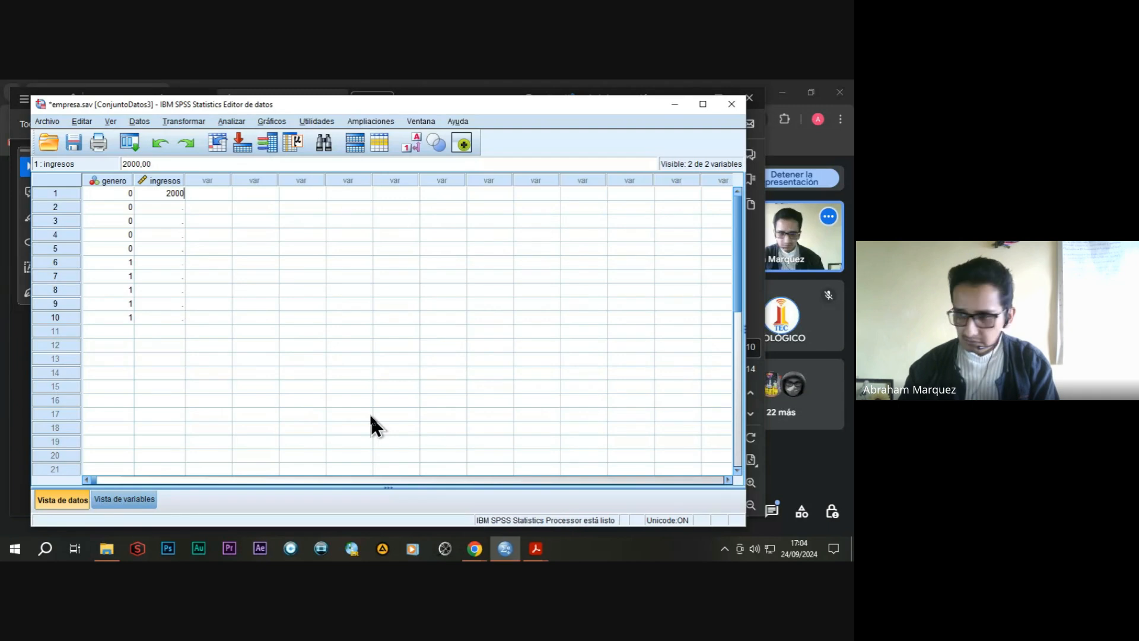
pyautogui.press('Return')
pyautogui.write('2100')
pyautogui.press('Return')
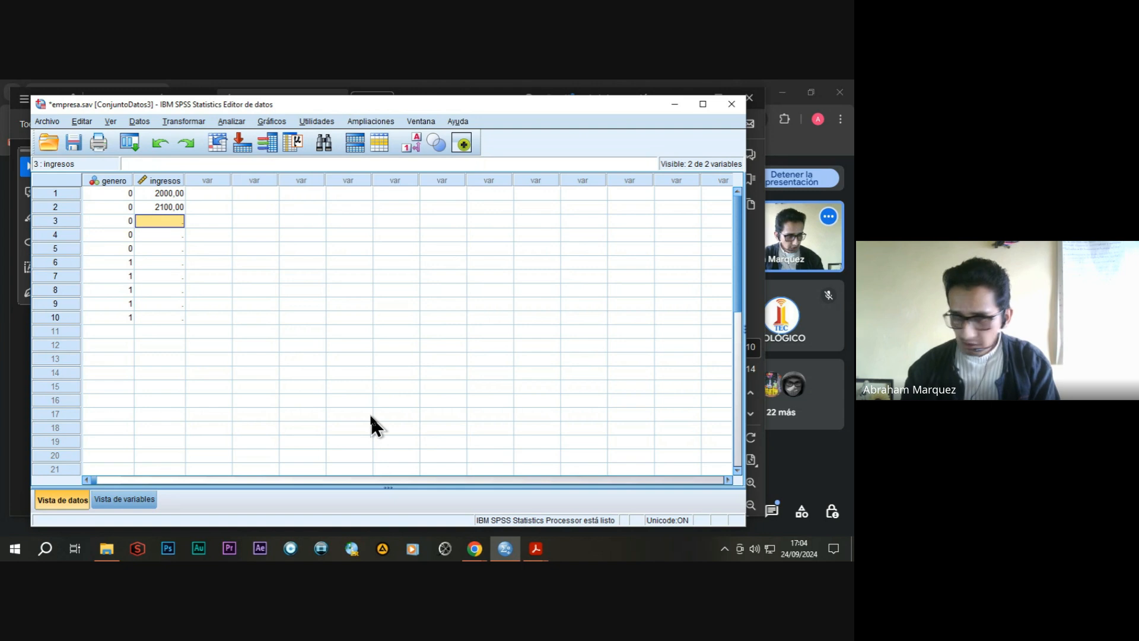
pyautogui.write('1950')
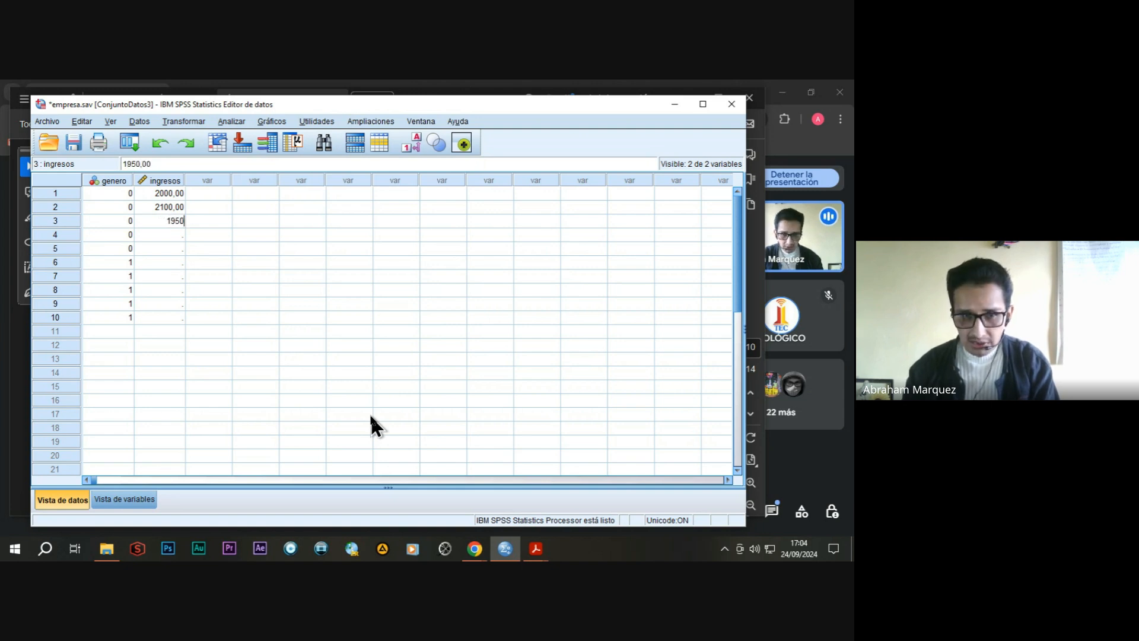
pyautogui.press('Return')
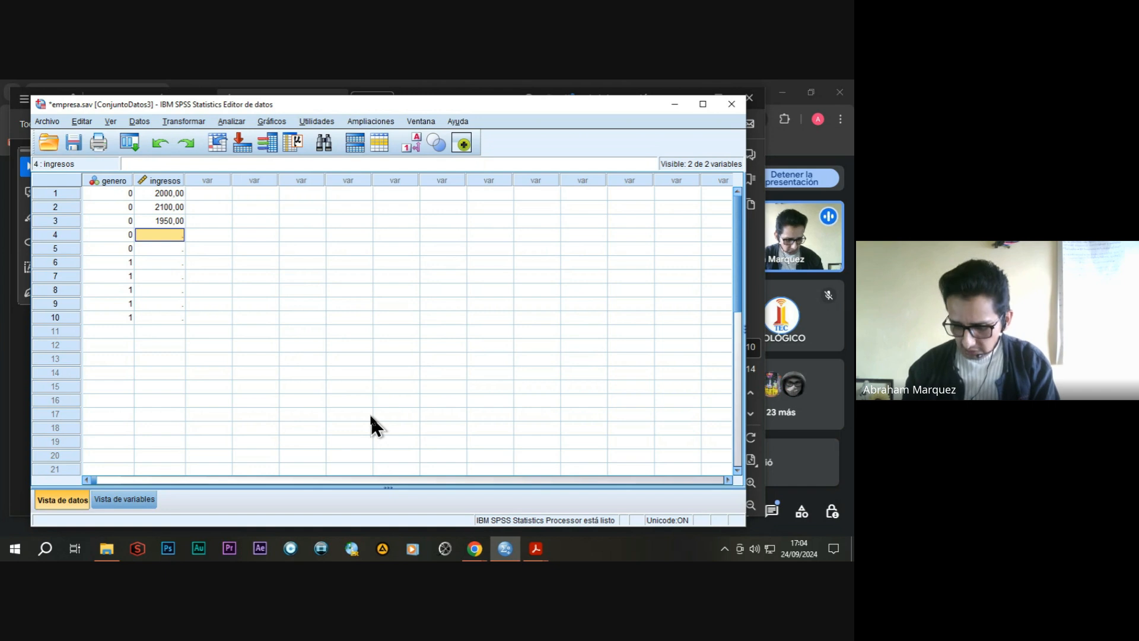
pyautogui.write('1980')
pyautogui.press('Return')
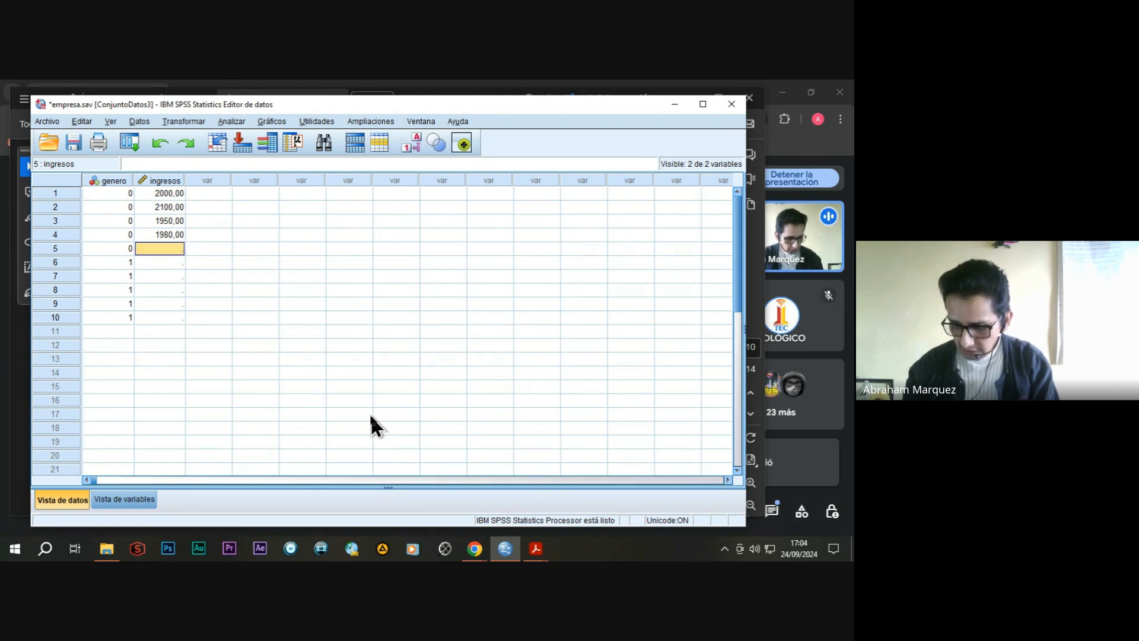
pyautogui.write('2050')
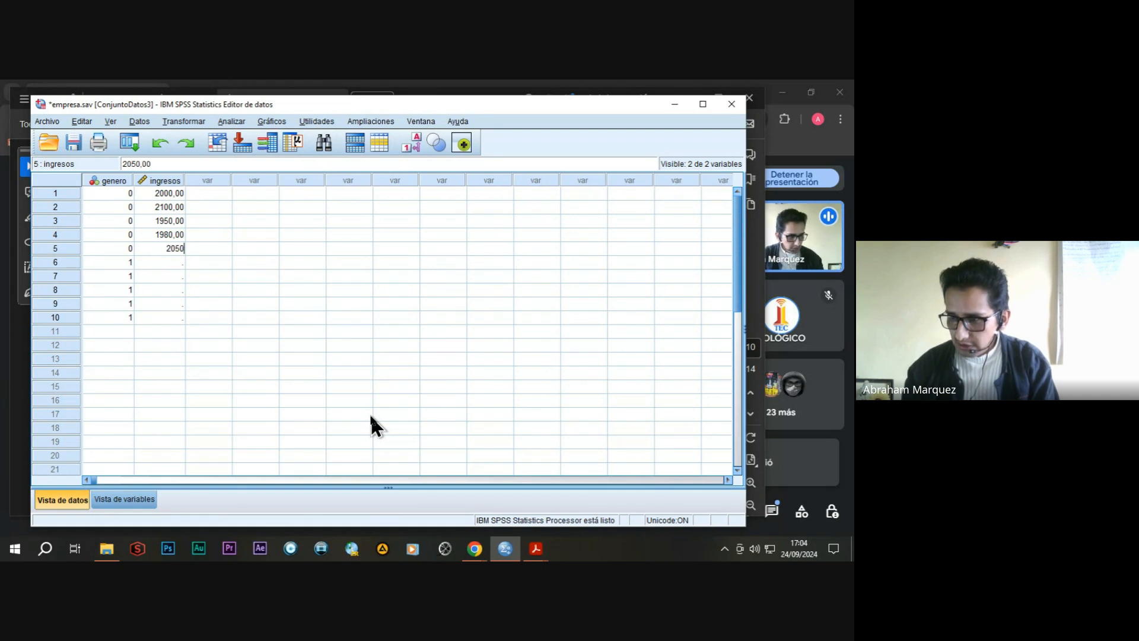
pyautogui.press('Return')
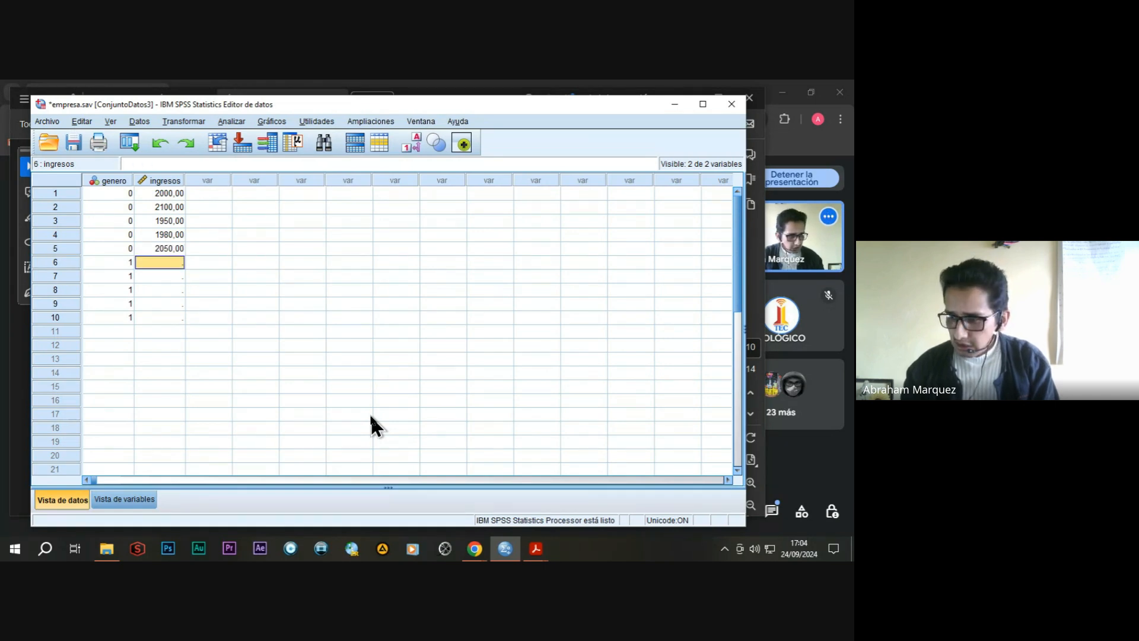
# Enter the ingresos values 2200, 2300, 2150, 2250 and 2350 for cases 6 to 10.
pyautogui.write('2200')
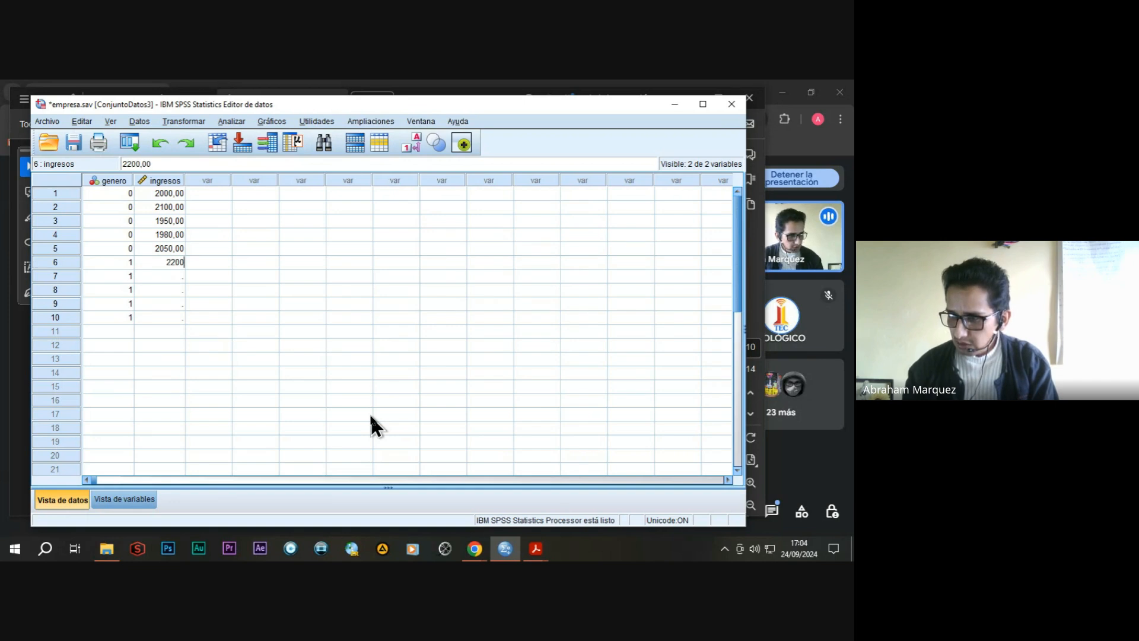
pyautogui.press('Return')
pyautogui.write('2300')
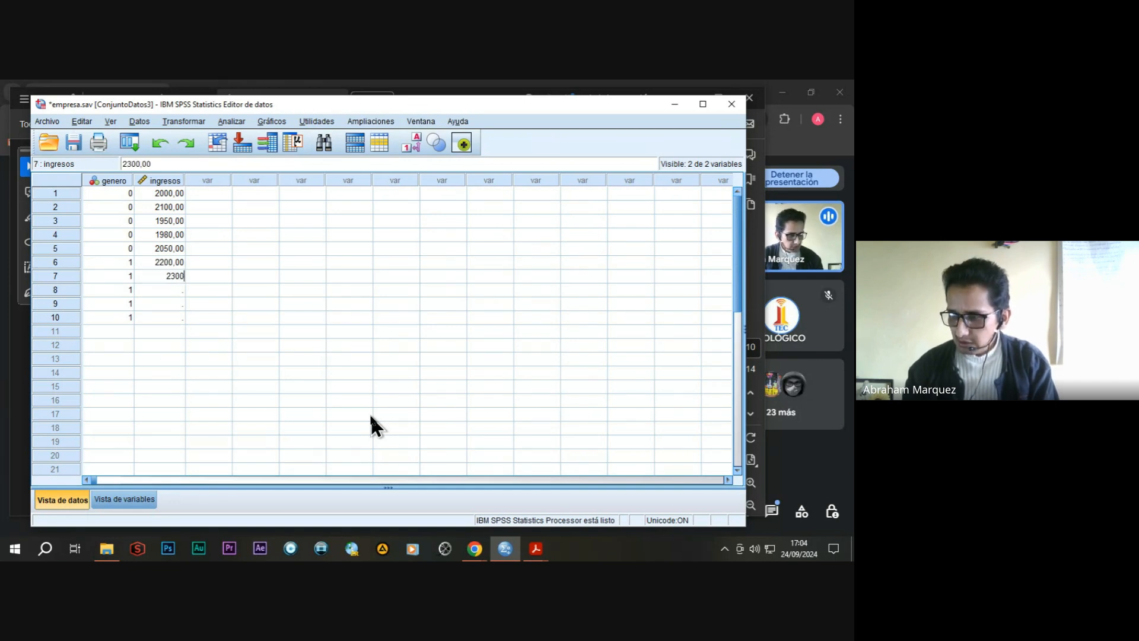
pyautogui.press('Return')
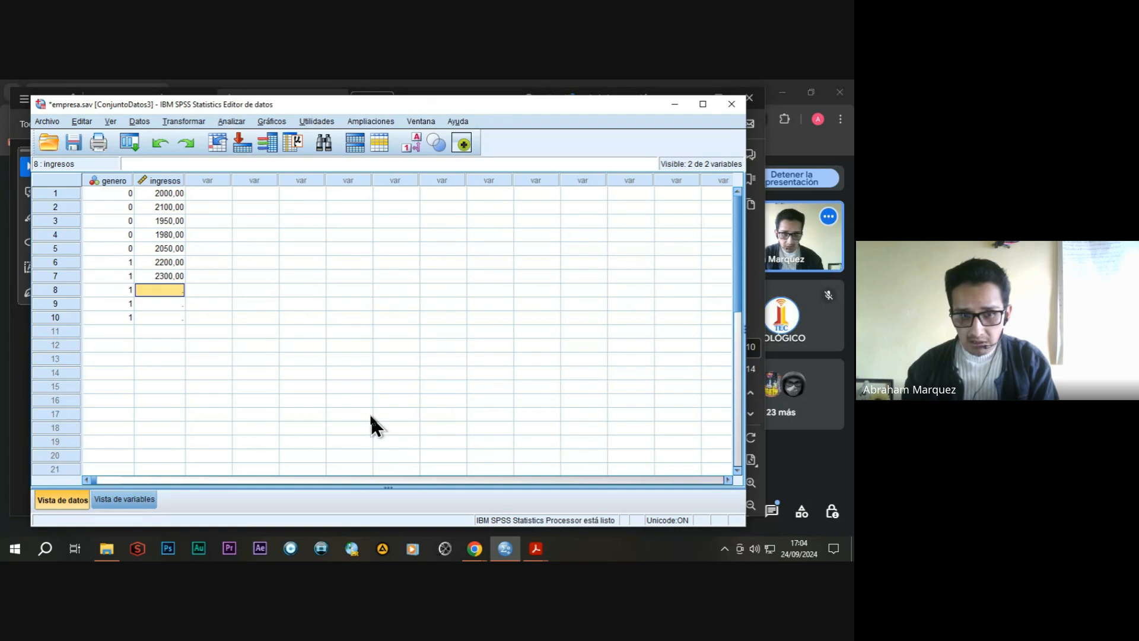
pyautogui.write('2150')
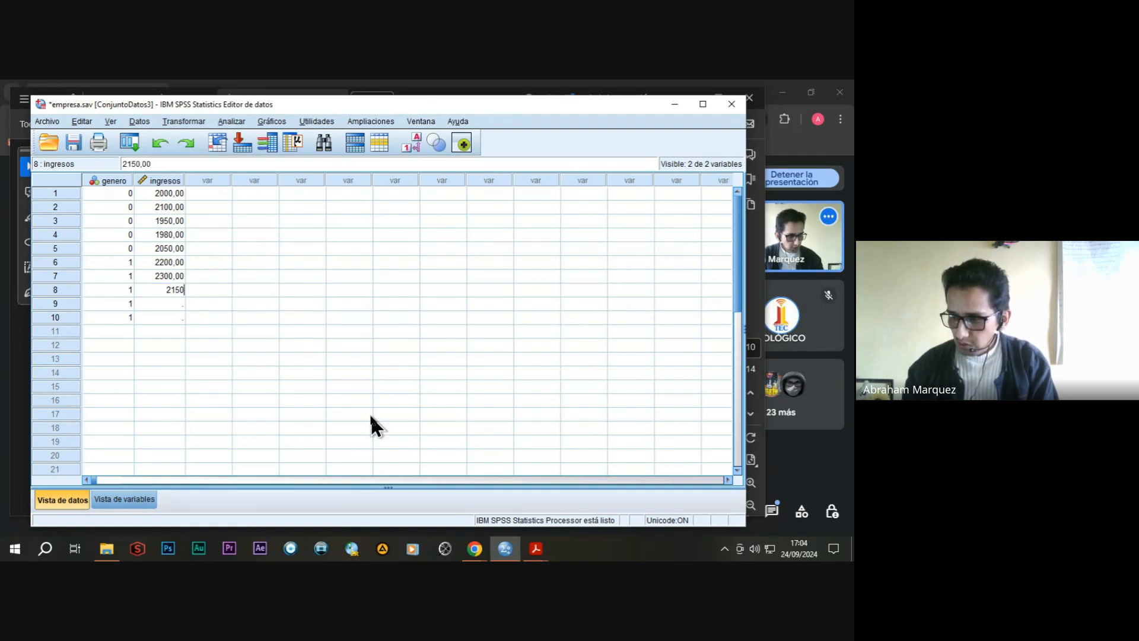
pyautogui.press('Return')
pyautogui.write('2250')
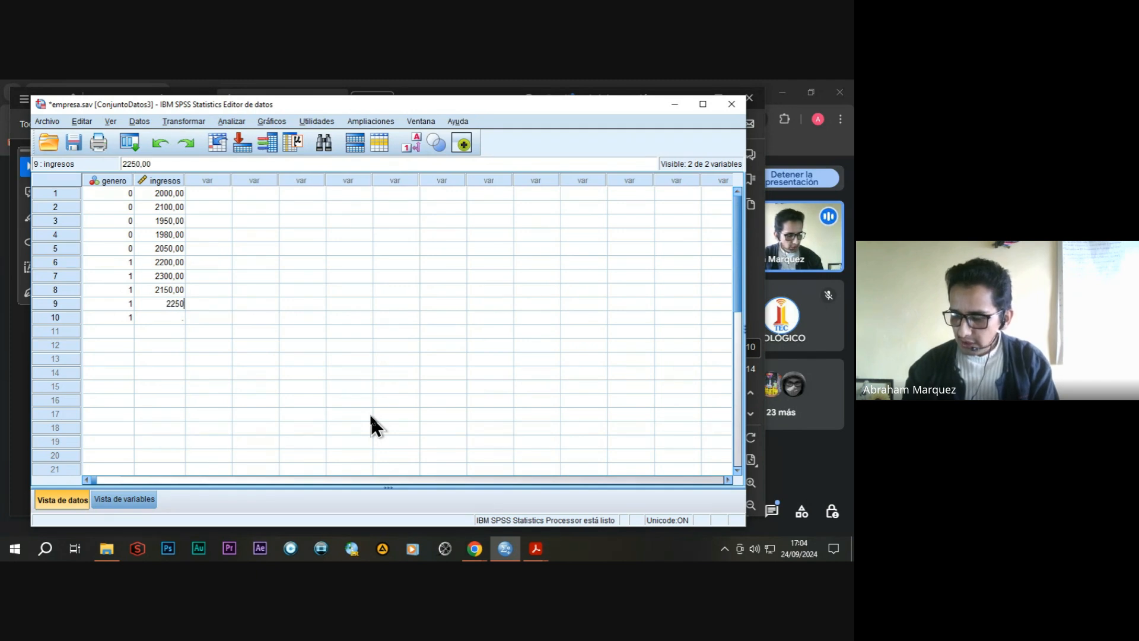
pyautogui.press('Return')
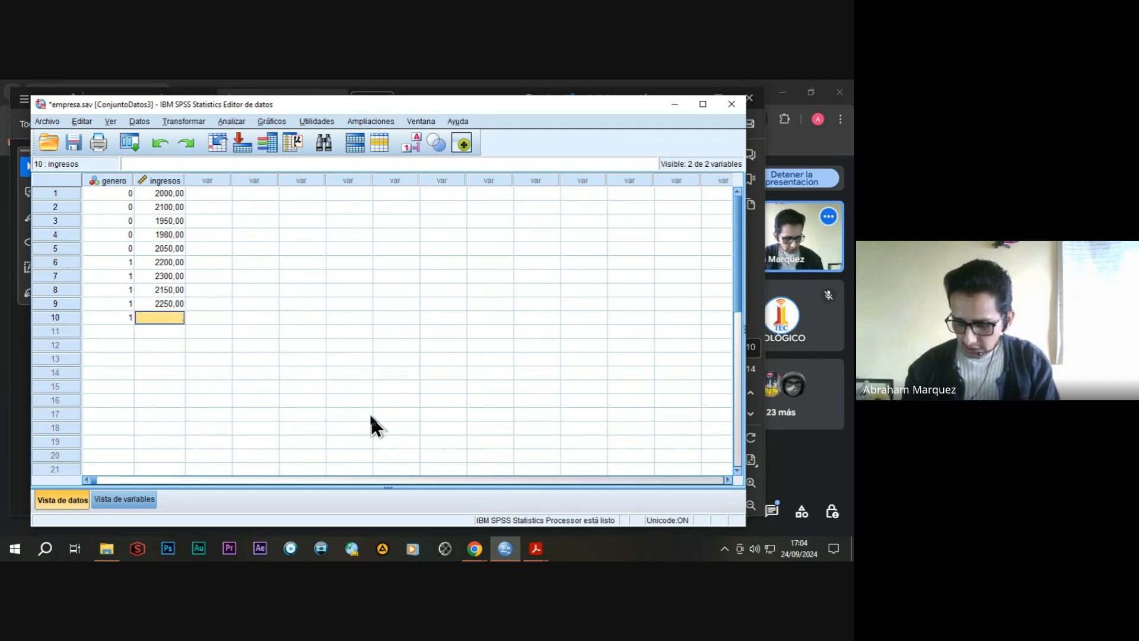
pyautogui.write('2350')
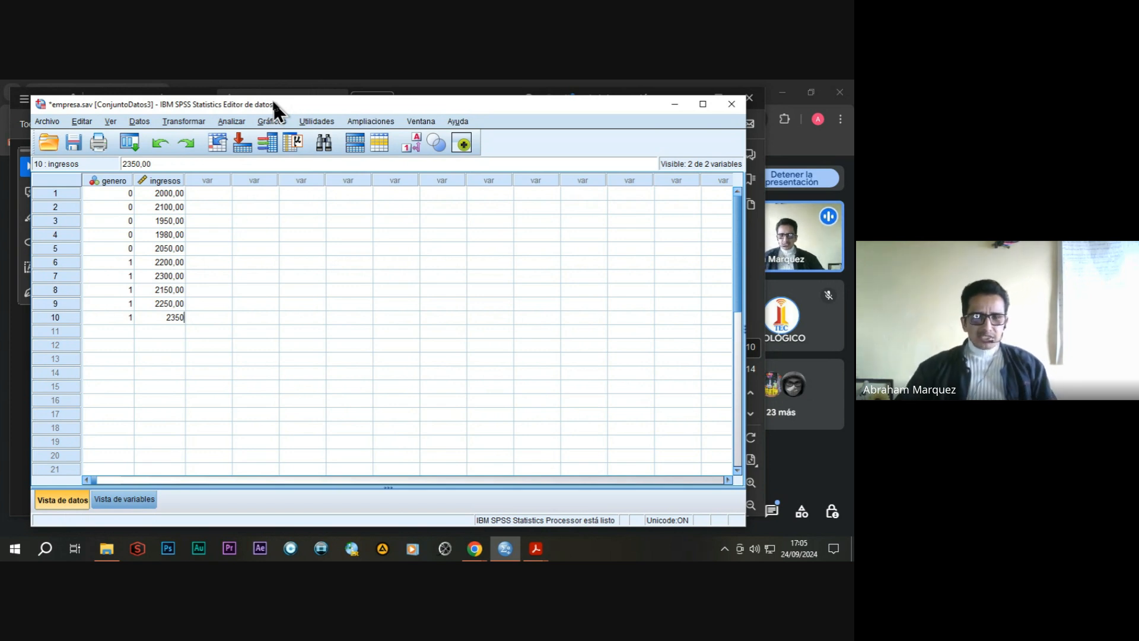
# Set up an independent-samples T test with genero as the grouping variable and salario mensual as the test variable.
pyautogui.click(230, 122)
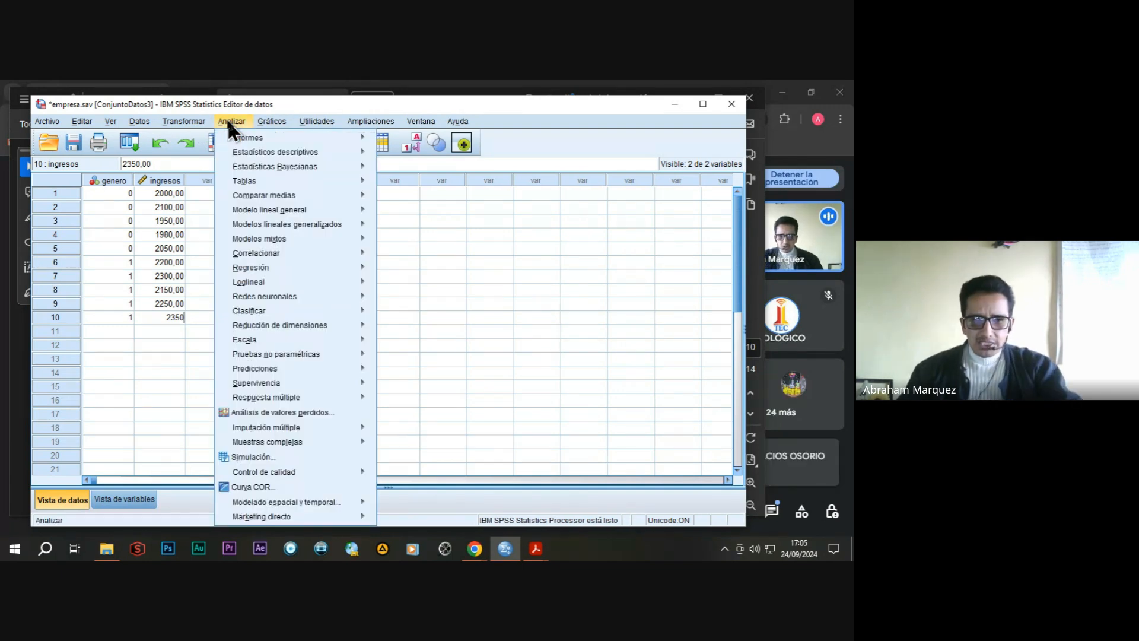
pyautogui.moveTo(271, 200)
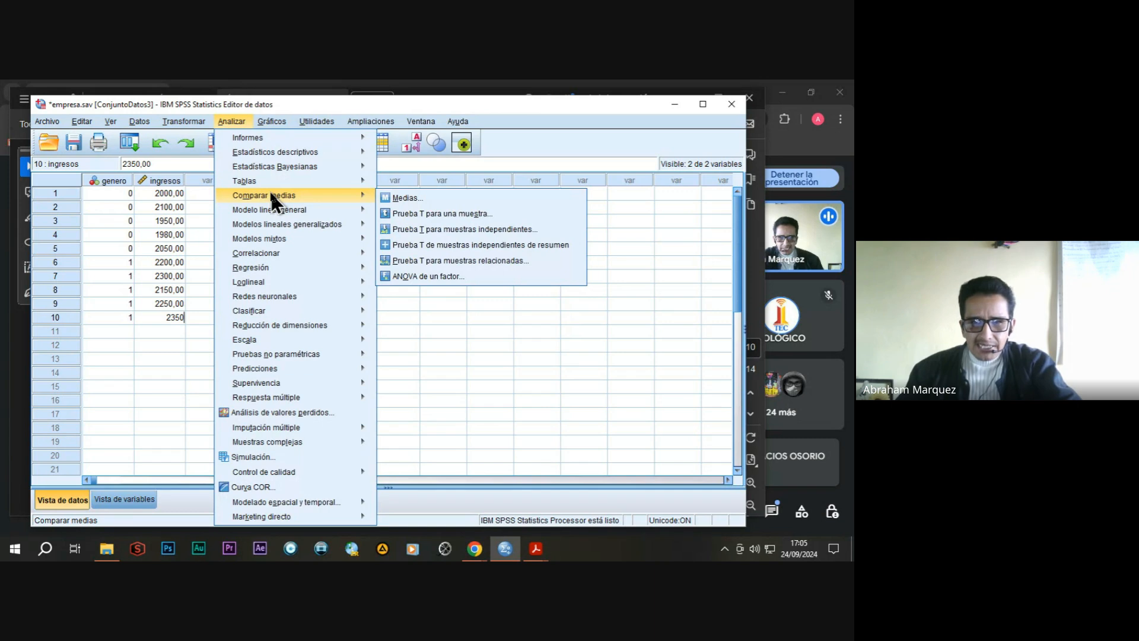
pyautogui.click(432, 229)
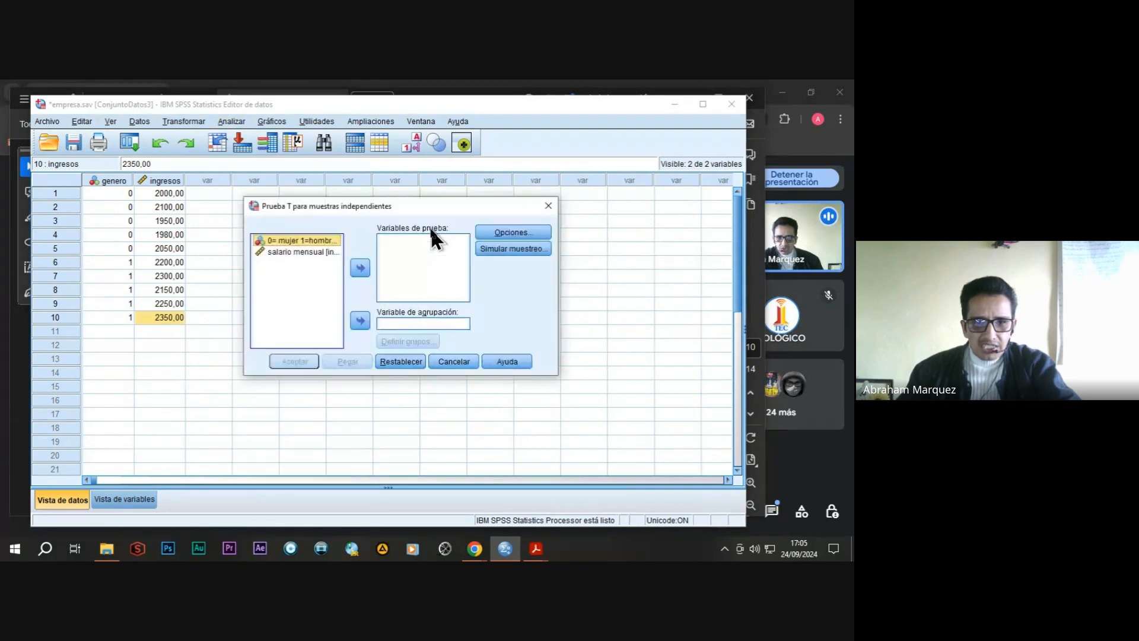
pyautogui.moveTo(394, 207); pyautogui.dragTo(424, 208)
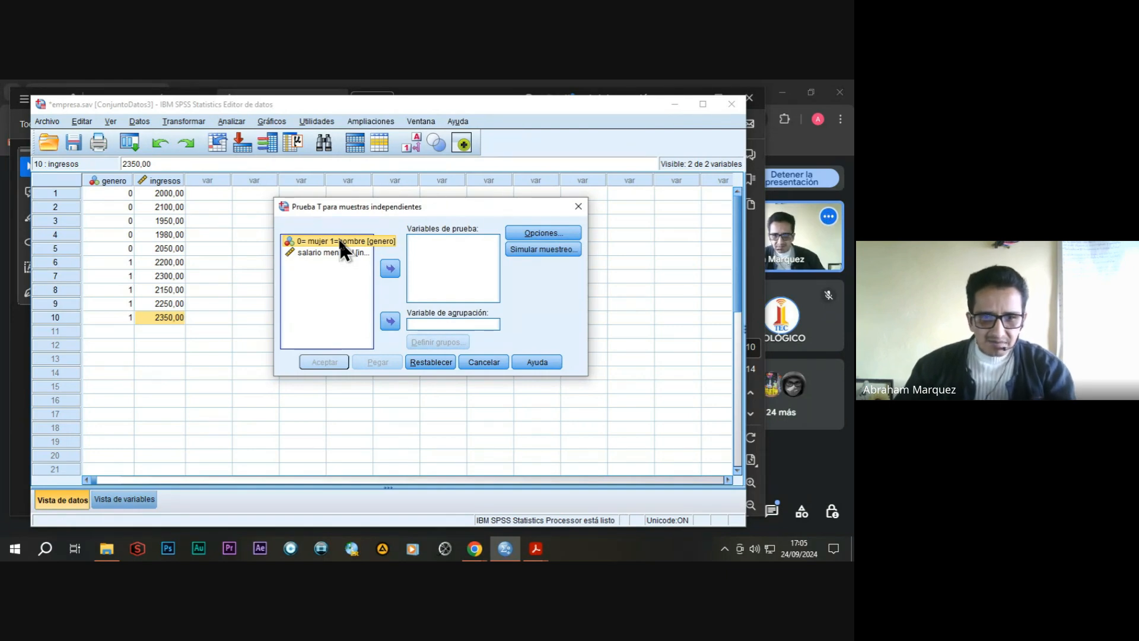
pyautogui.click(388, 322)
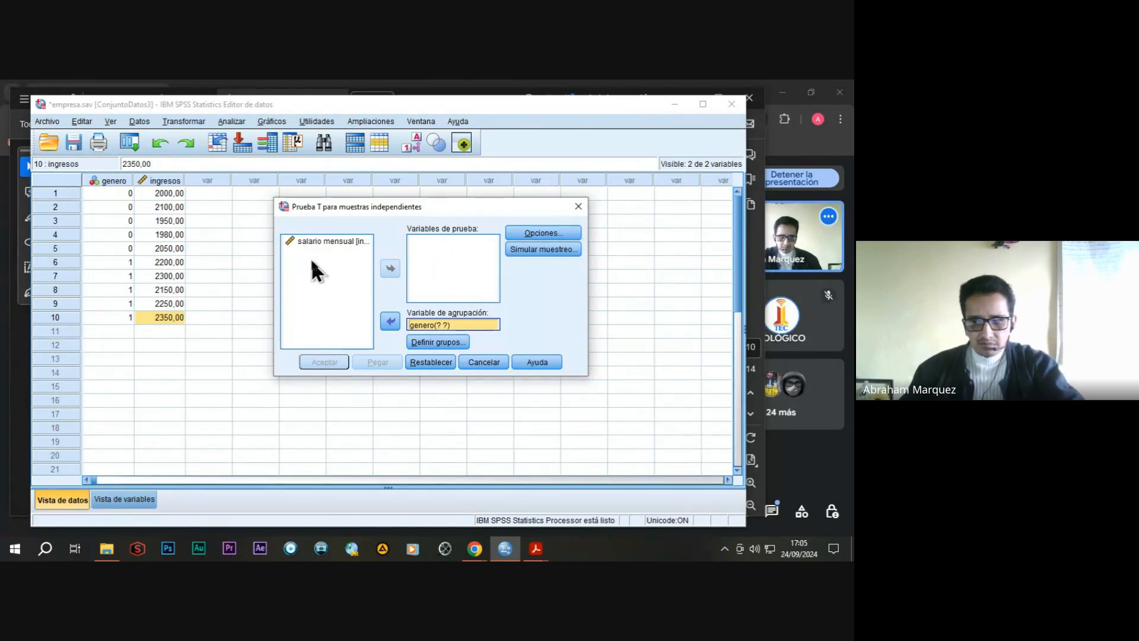
pyautogui.click(321, 240)
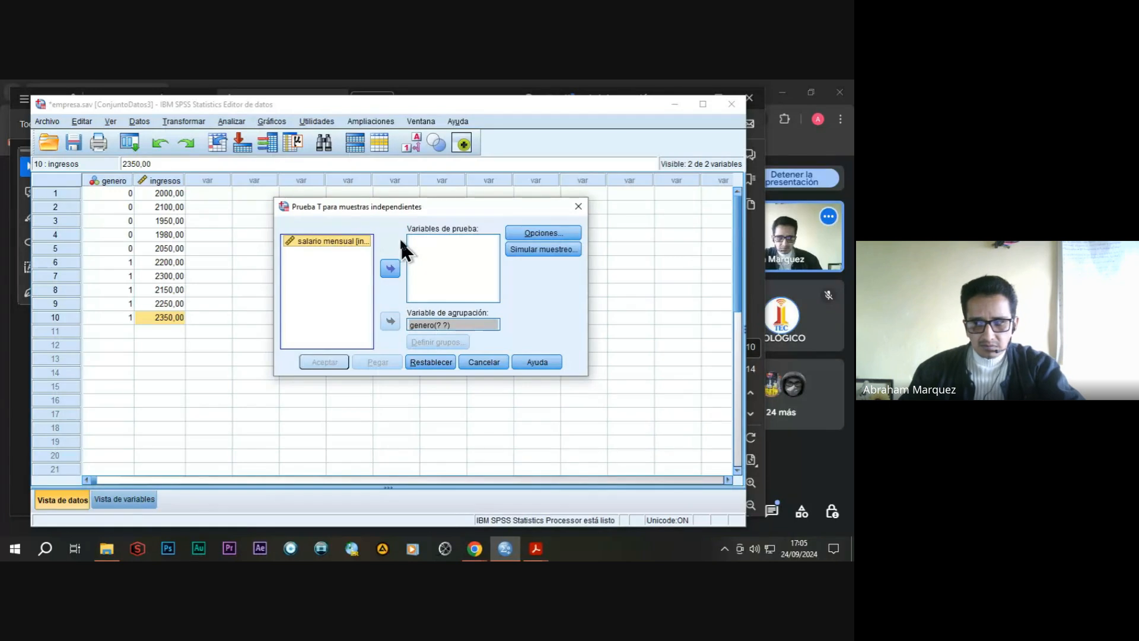
pyautogui.click(390, 269)
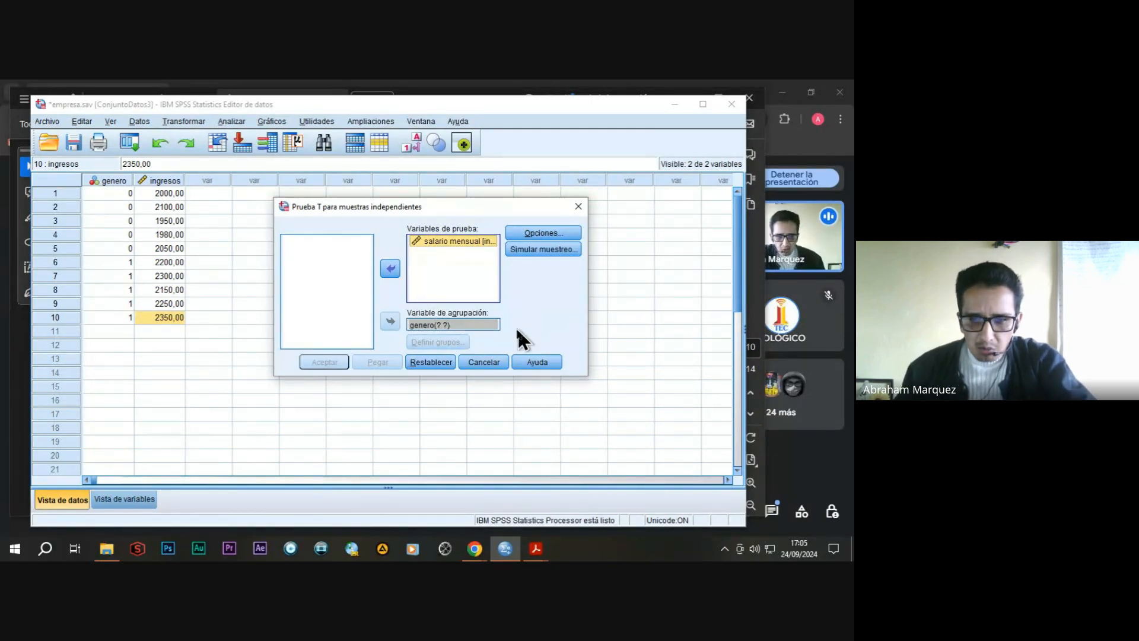
# Define the genero groups as 0 and 1 and run the independent-samples T test.
pyautogui.click(457, 323)
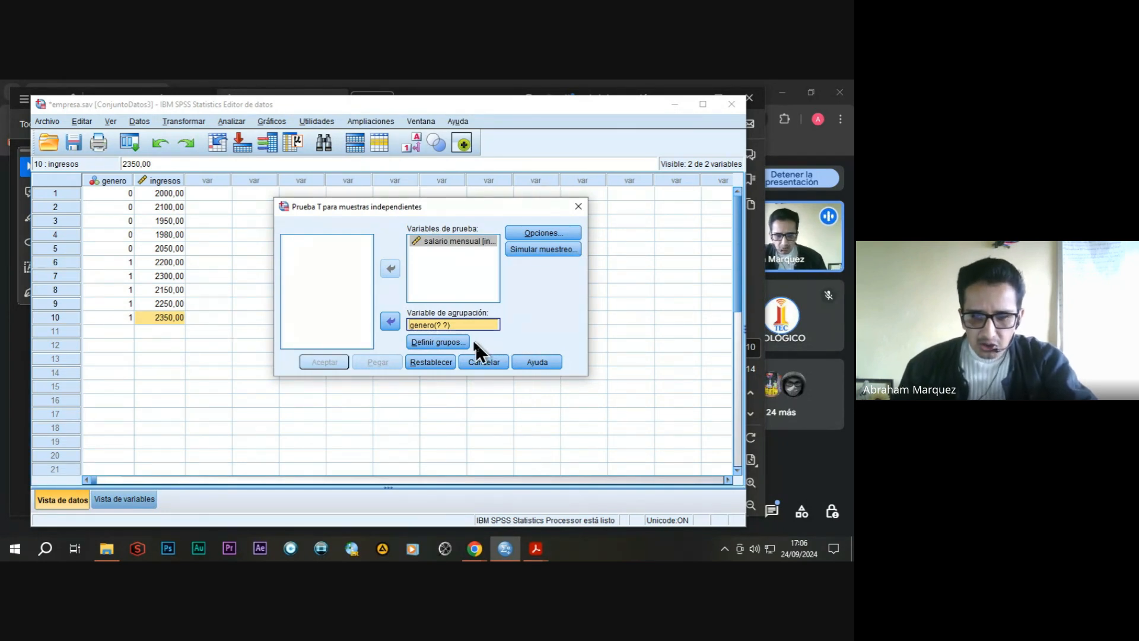
pyautogui.click(453, 341)
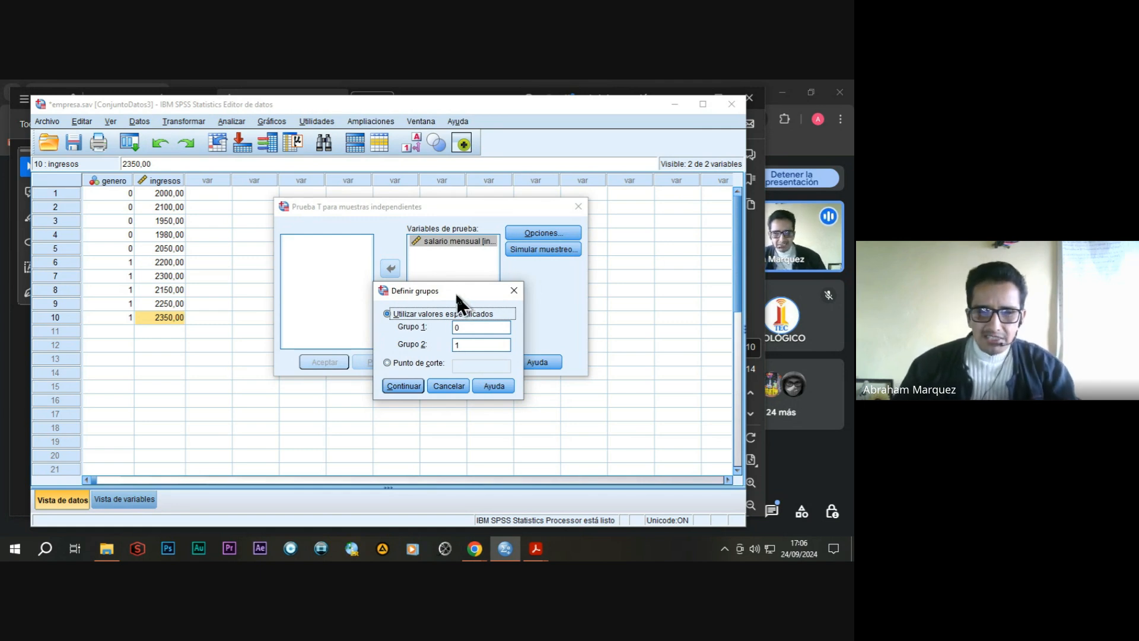
pyautogui.click(404, 385)
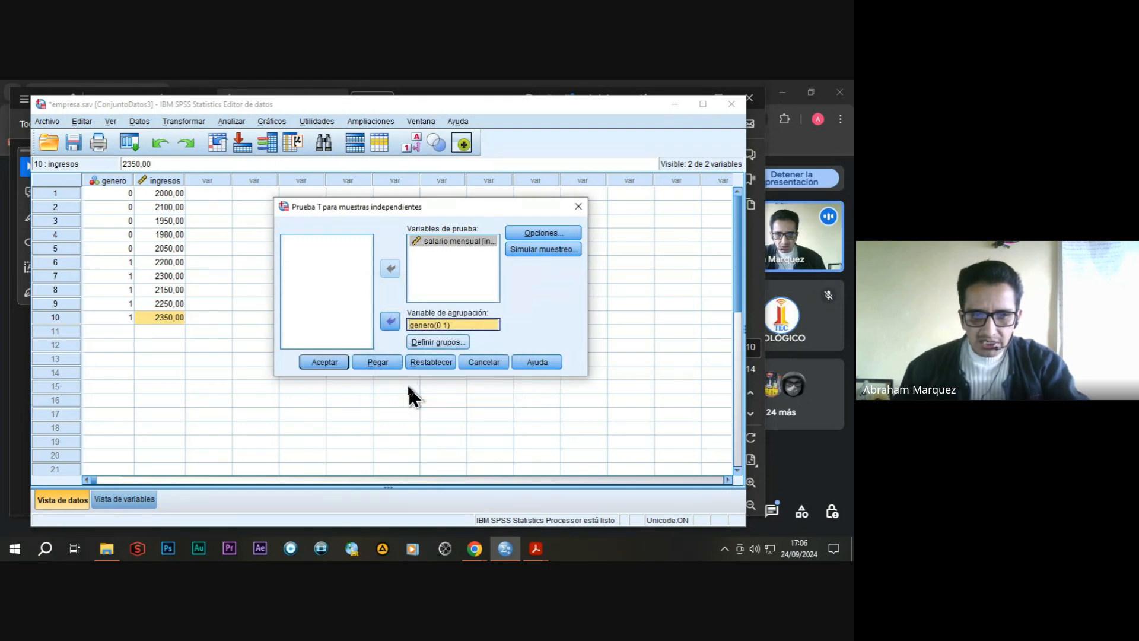
pyautogui.click(333, 360)
# Examine the bilateral significance and confidence interval in the independent samples test table, and close the results window.
pyautogui.moveTo(441, 135); pyautogui.dragTo(400, 110)
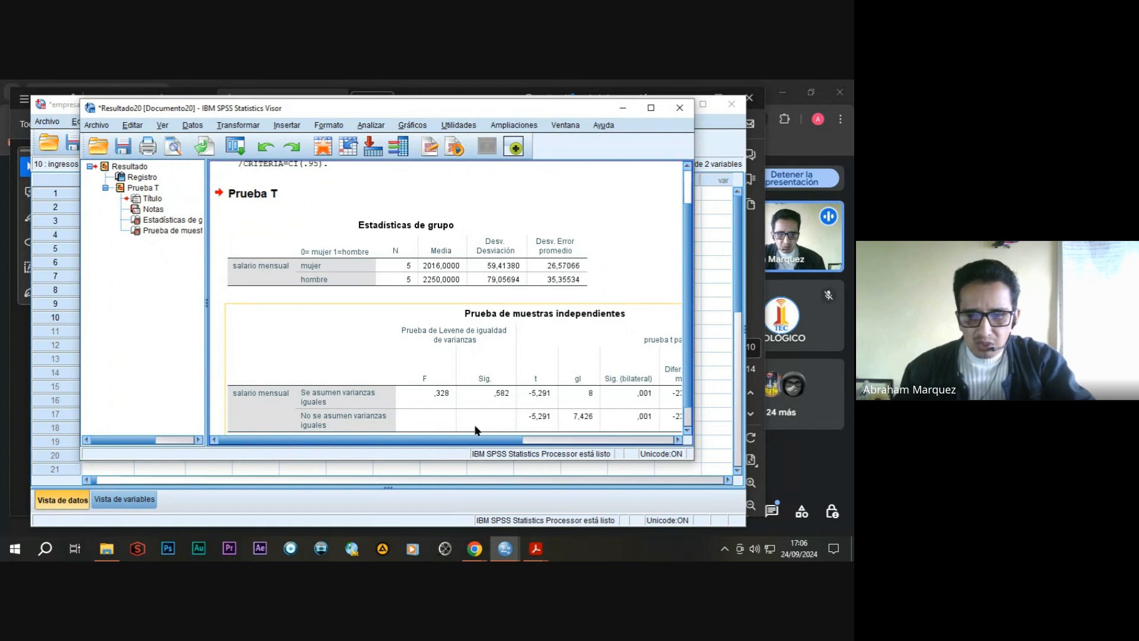
pyautogui.moveTo(476, 434); pyautogui.dragTo(649, 448)
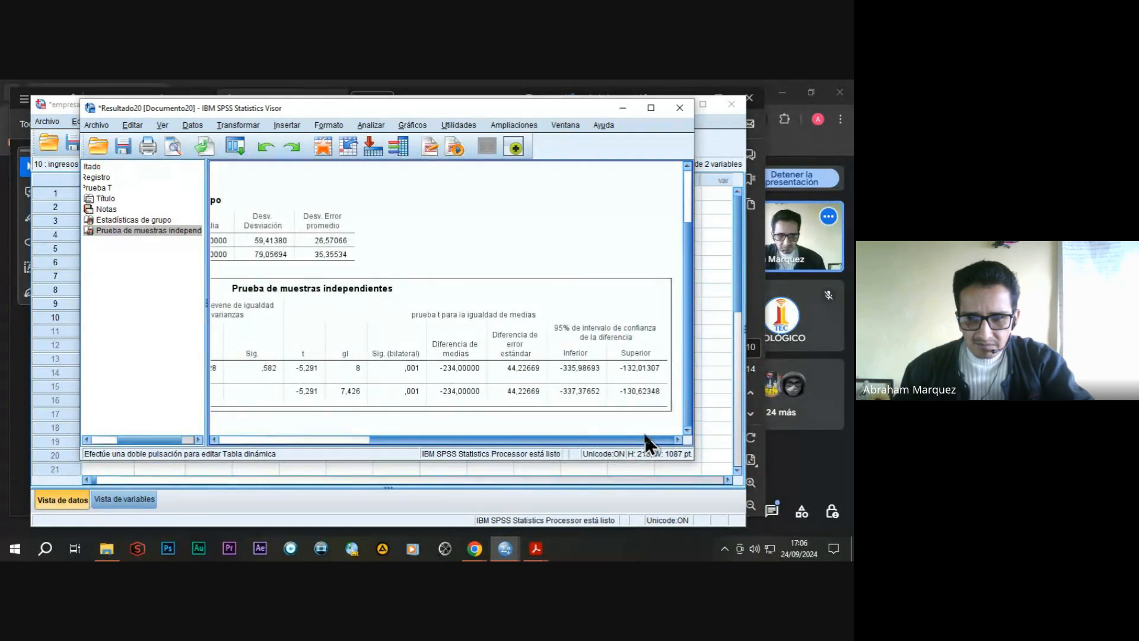
pyautogui.click(536, 402)
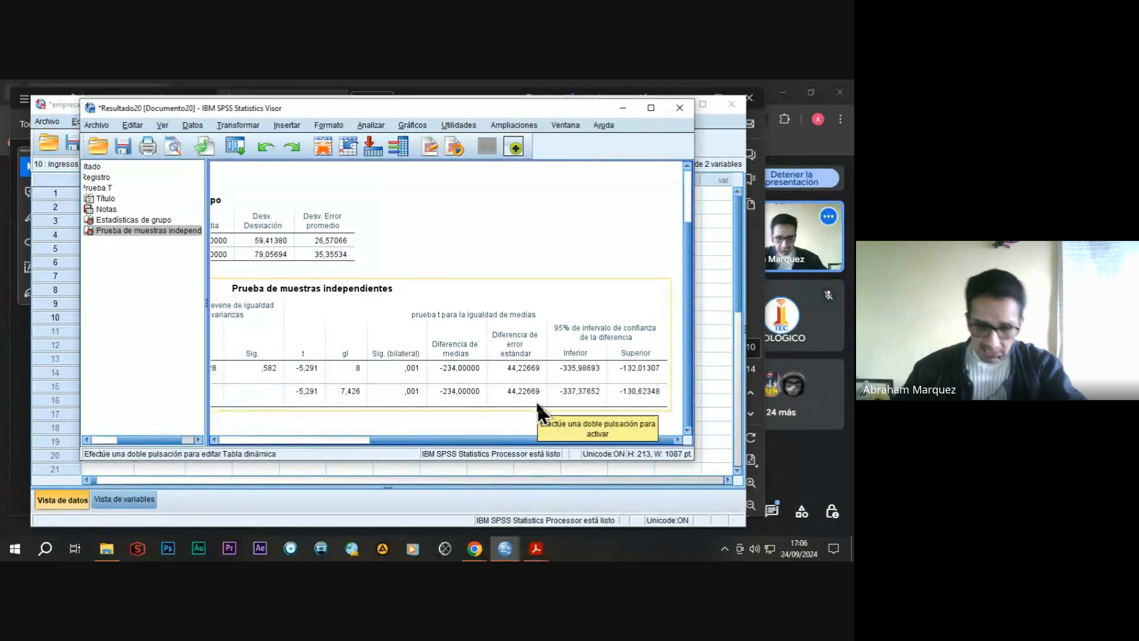
pyautogui.doubleClick(535, 402)
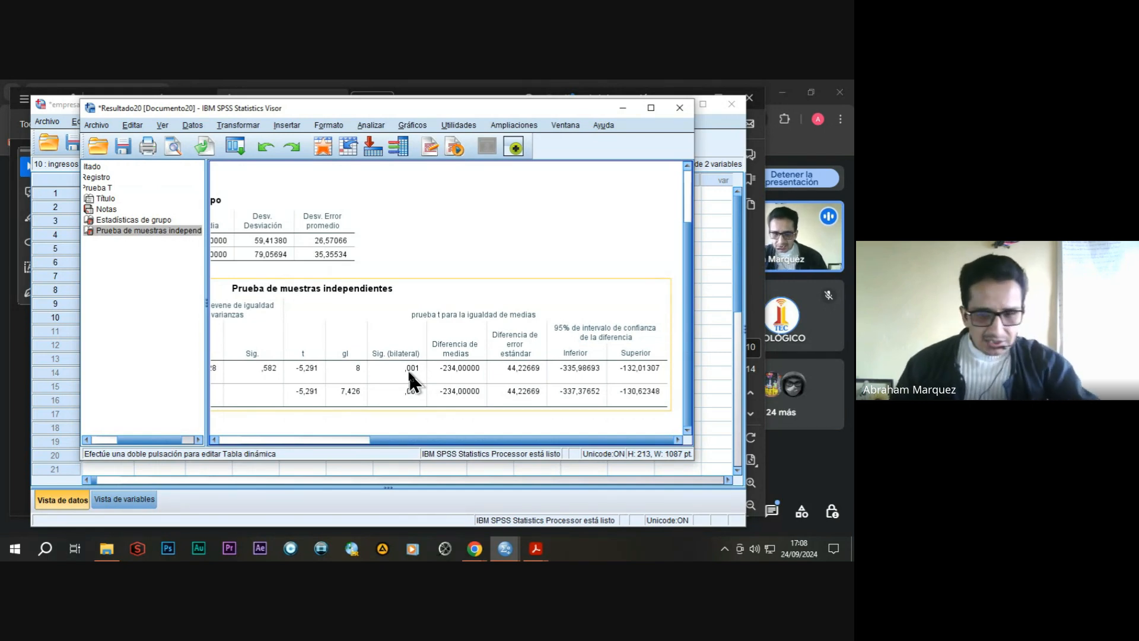
pyautogui.click(450, 272)
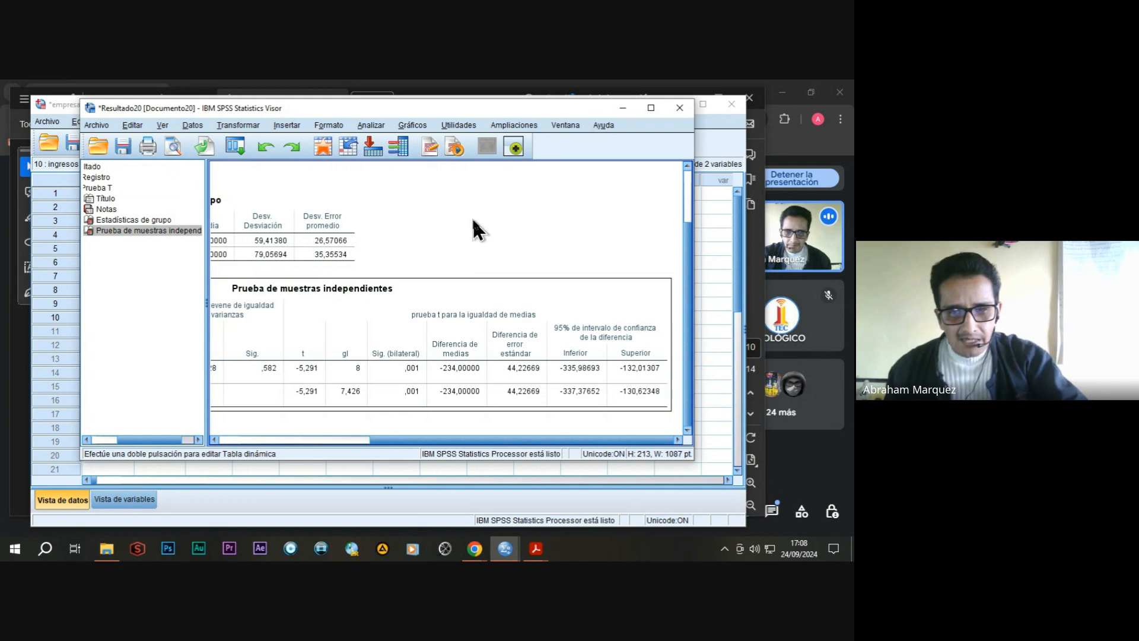
pyautogui.click(680, 108)
pyautogui.click(387, 306)
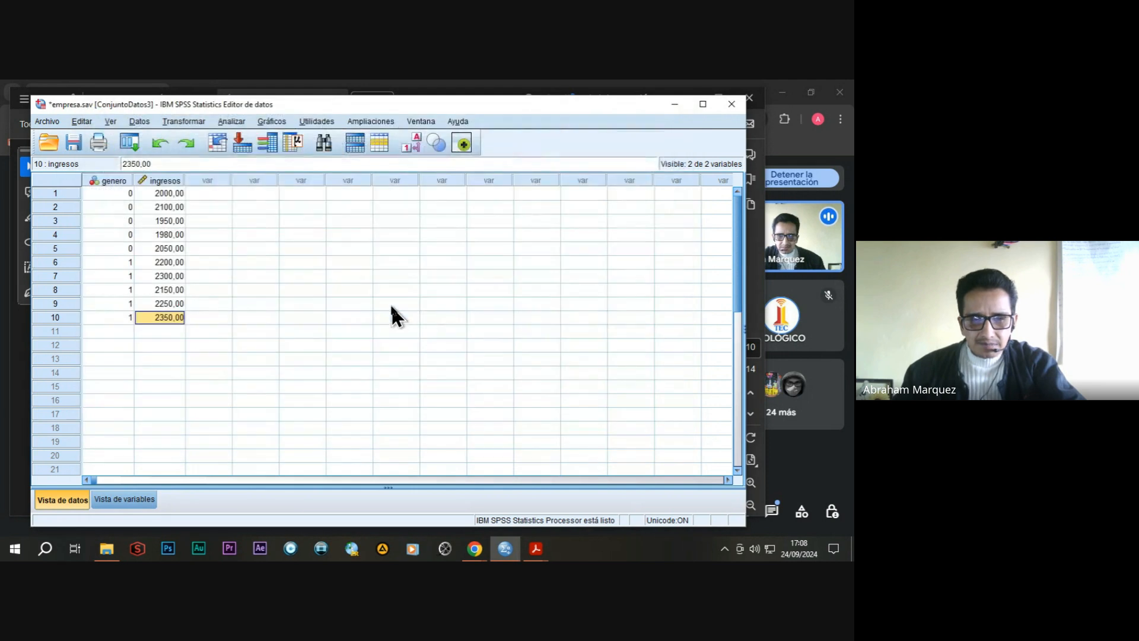
# Switch to Acrobat and bring up the PRUEBAS DE HIPÓTESIS overview in the MOSTRAR SESIÓN 03 PDF.
pyautogui.moveTo(536, 549)
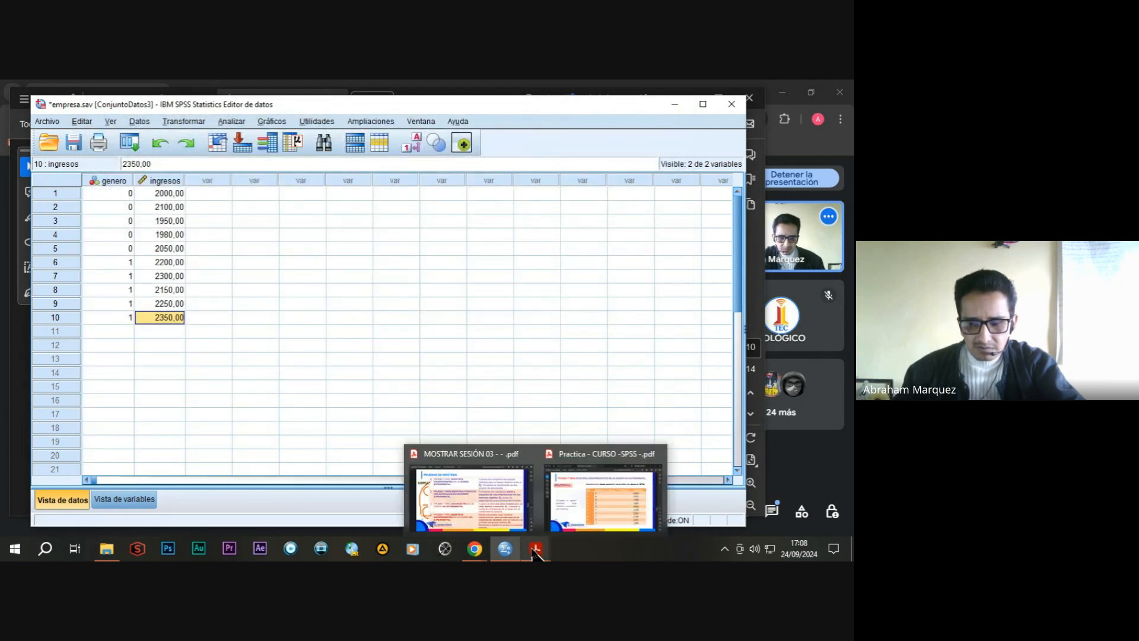
pyautogui.click(571, 504)
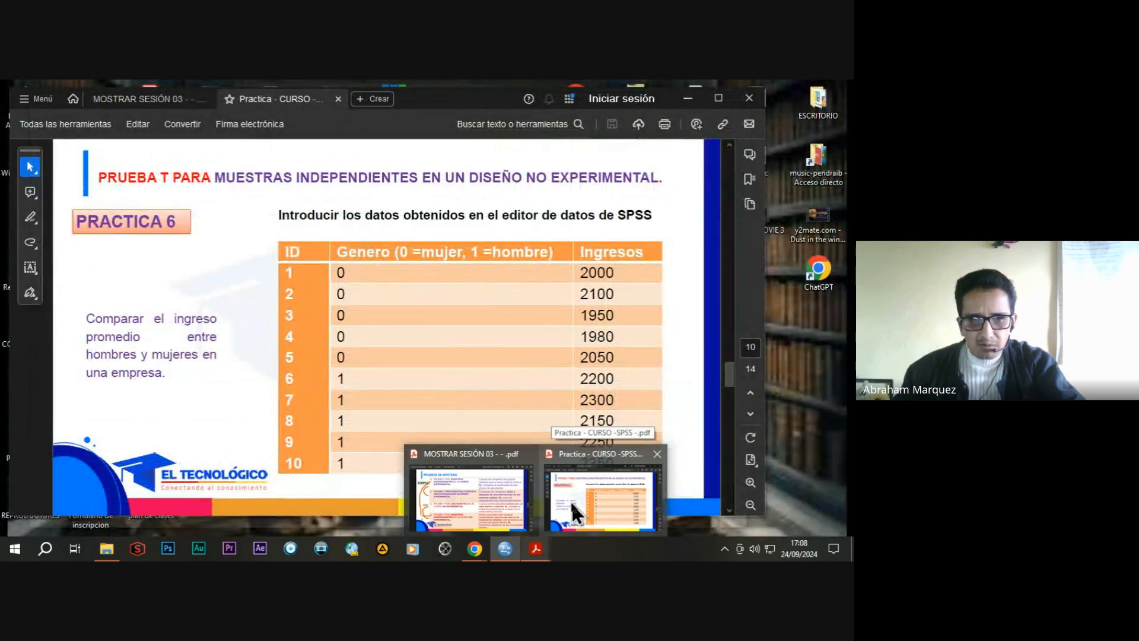
pyautogui.scroll(-1, 407, 269)
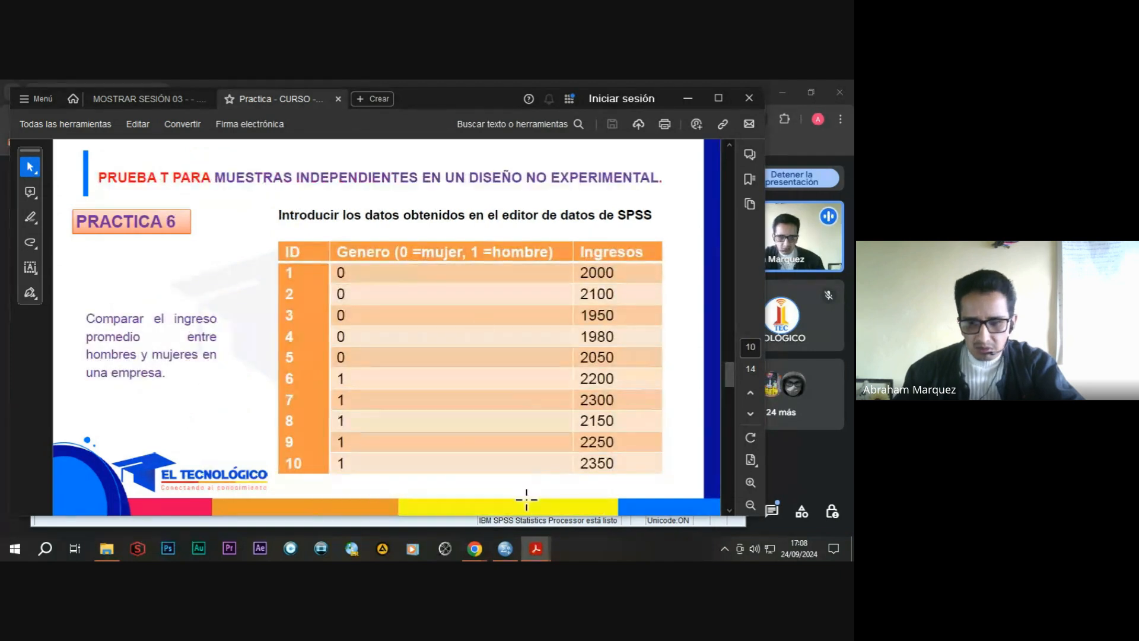
pyautogui.moveTo(536, 548)
pyautogui.moveTo(509, 521)
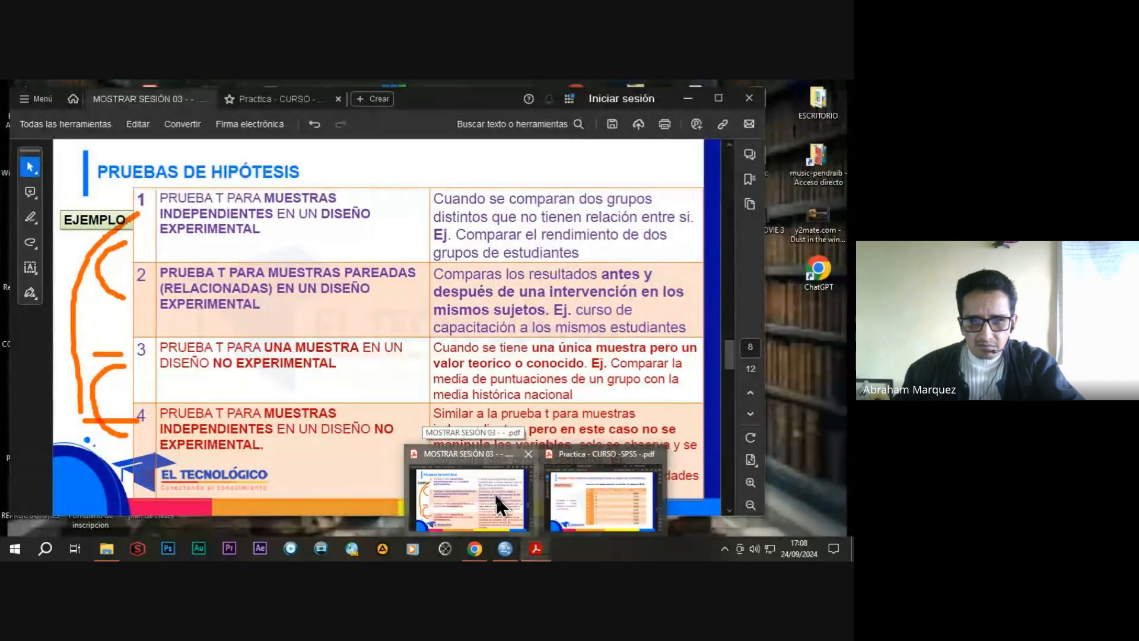
pyautogui.click(494, 492)
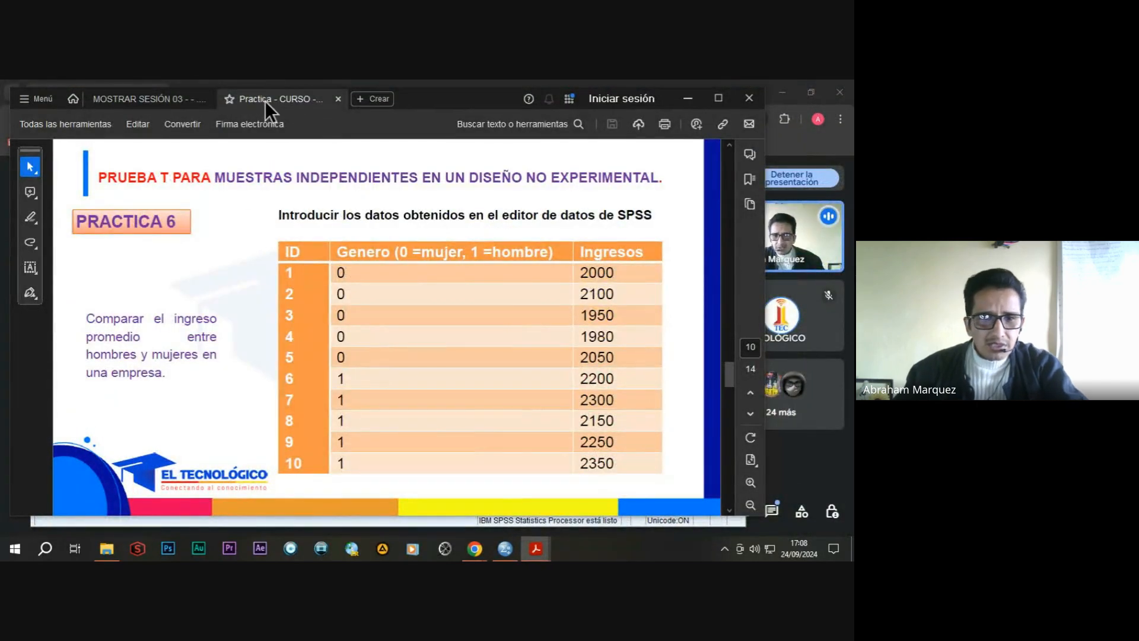
pyautogui.click(159, 104)
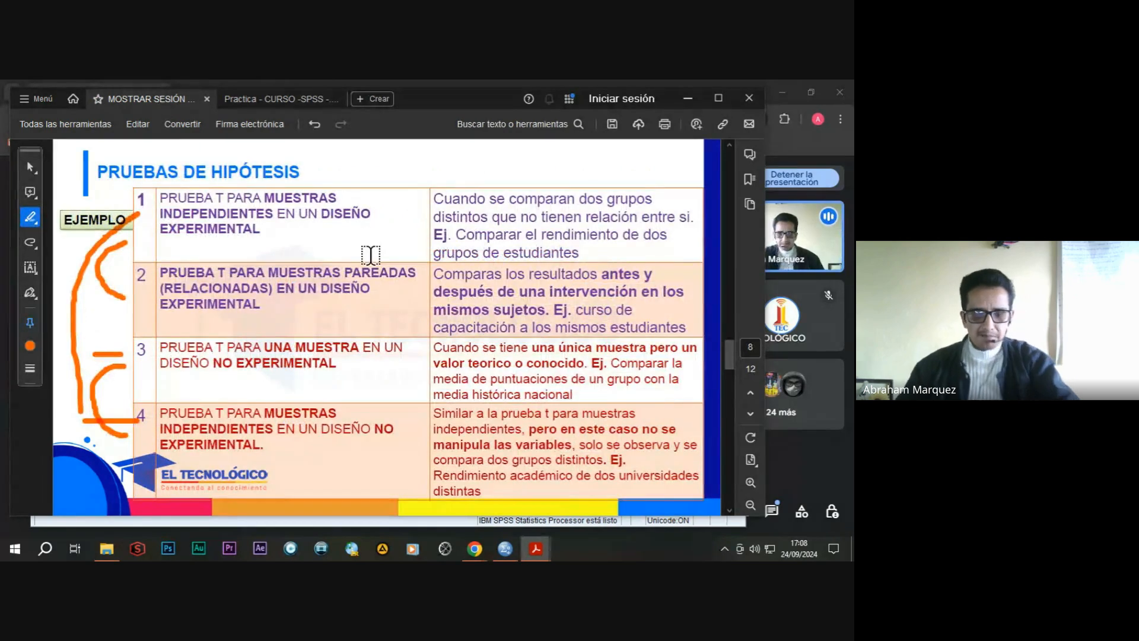
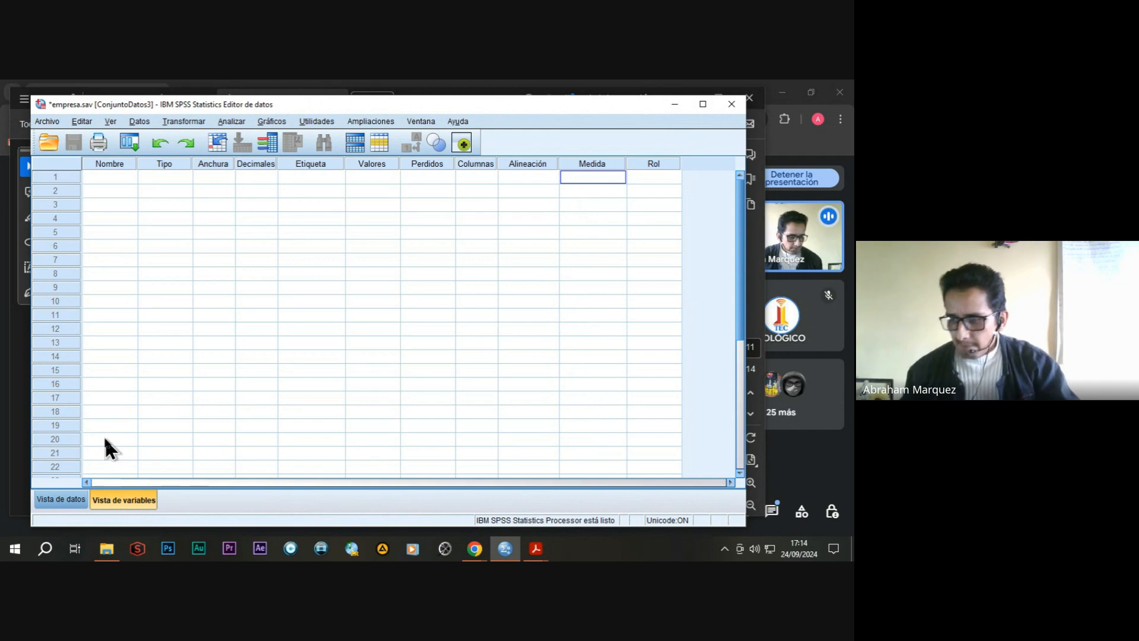
# Define a first variable named metodo, keeping the numeric type and setting its decimals to 0.
pyautogui.click(110, 177)
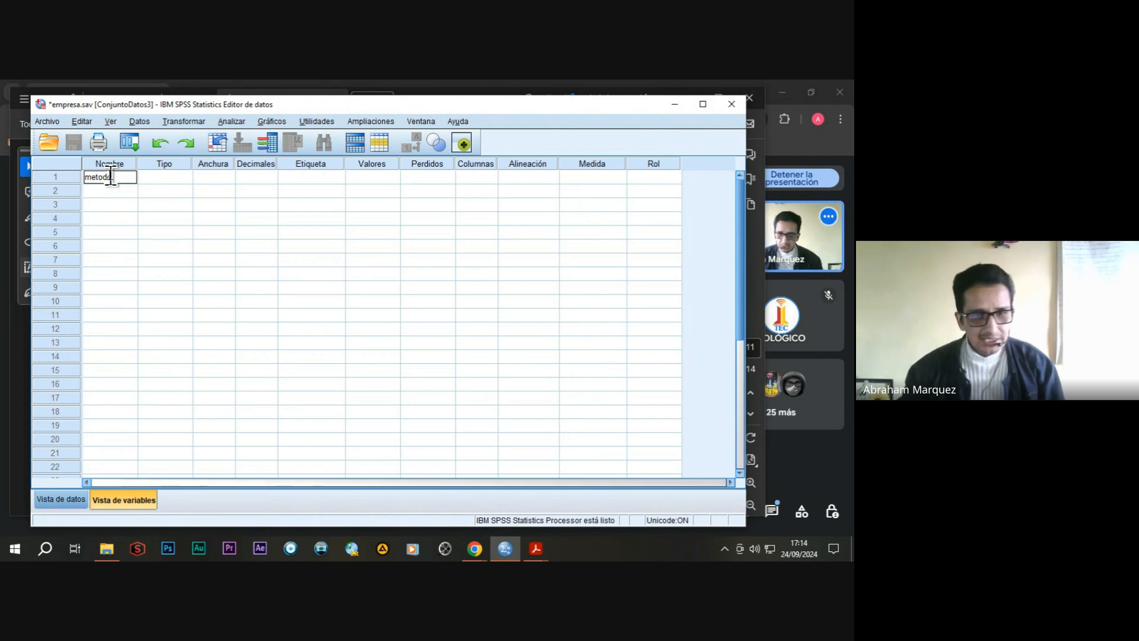
pyautogui.write('metodo')
pyautogui.click(182, 178)
pyautogui.click(187, 176)
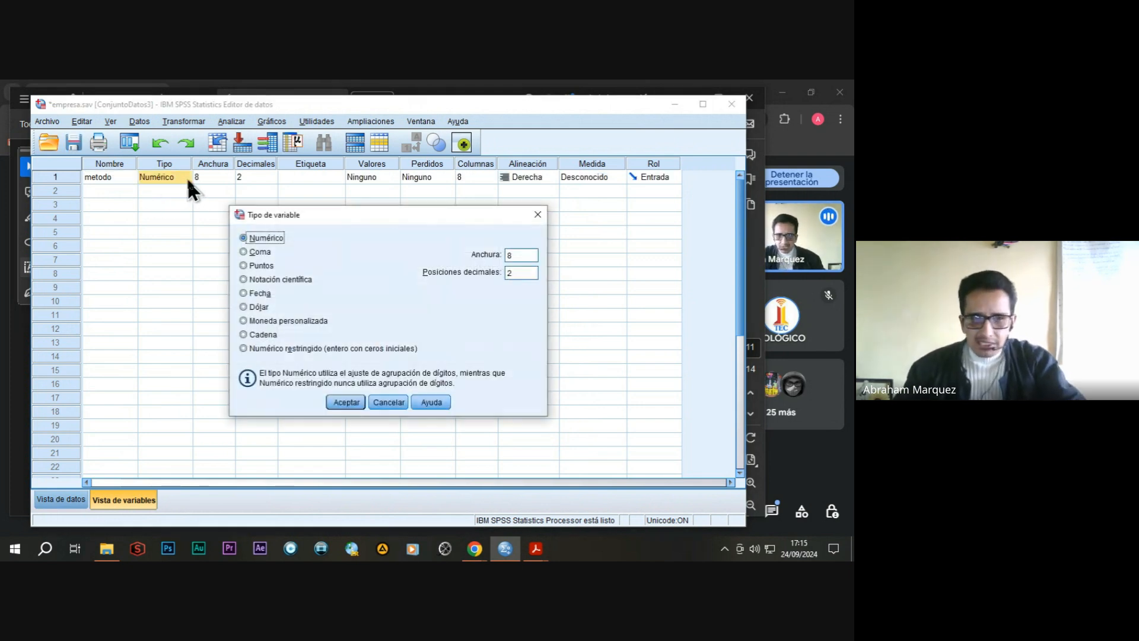
pyautogui.click(390, 405)
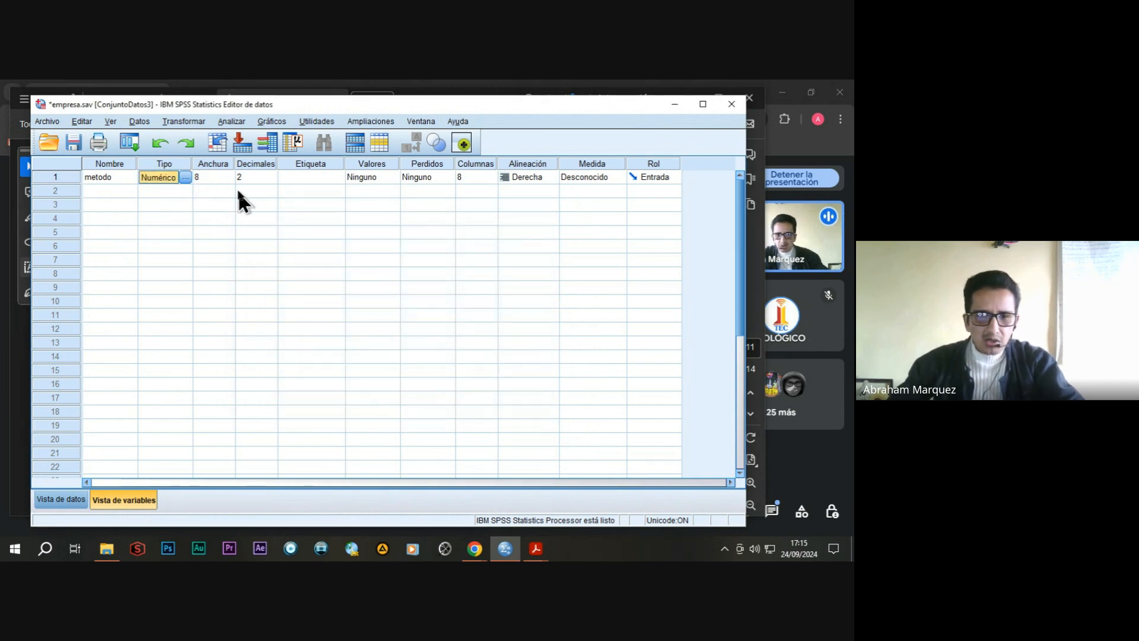
pyautogui.click(250, 177)
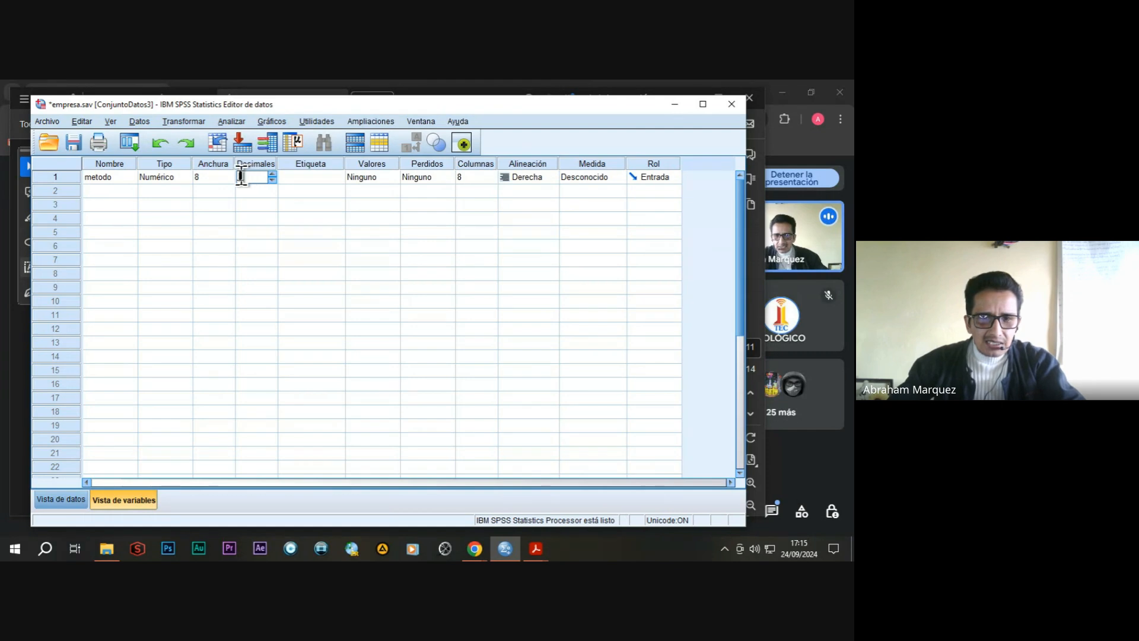
pyautogui.write('0')
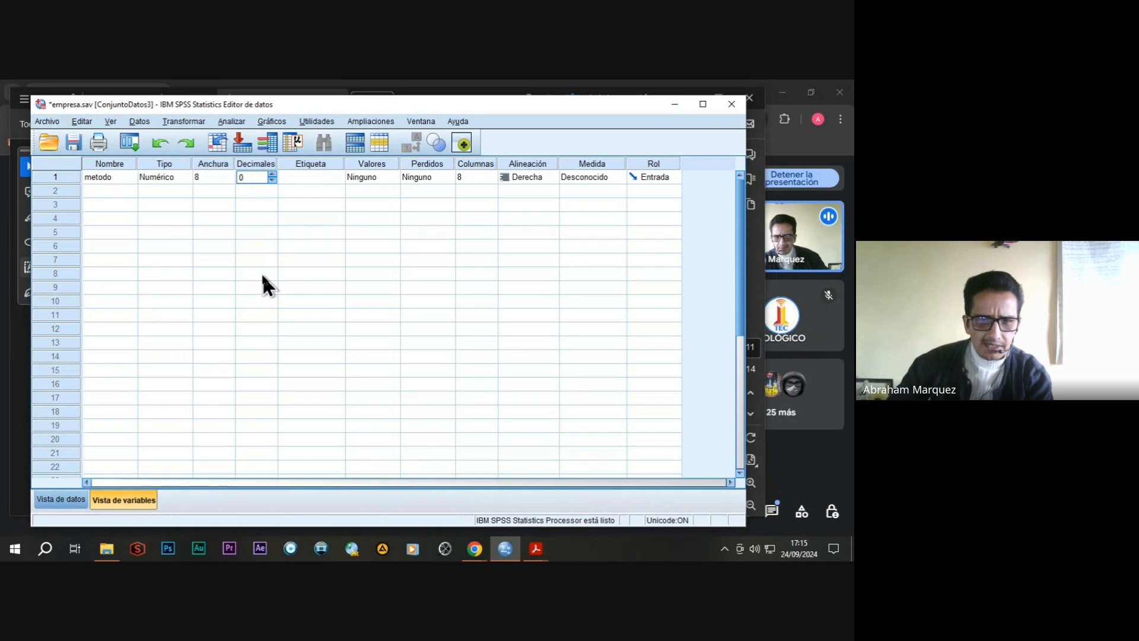
# Give the metodo variable the label "metodo de enseñanza (A,B,C)".
pyautogui.click(304, 176)
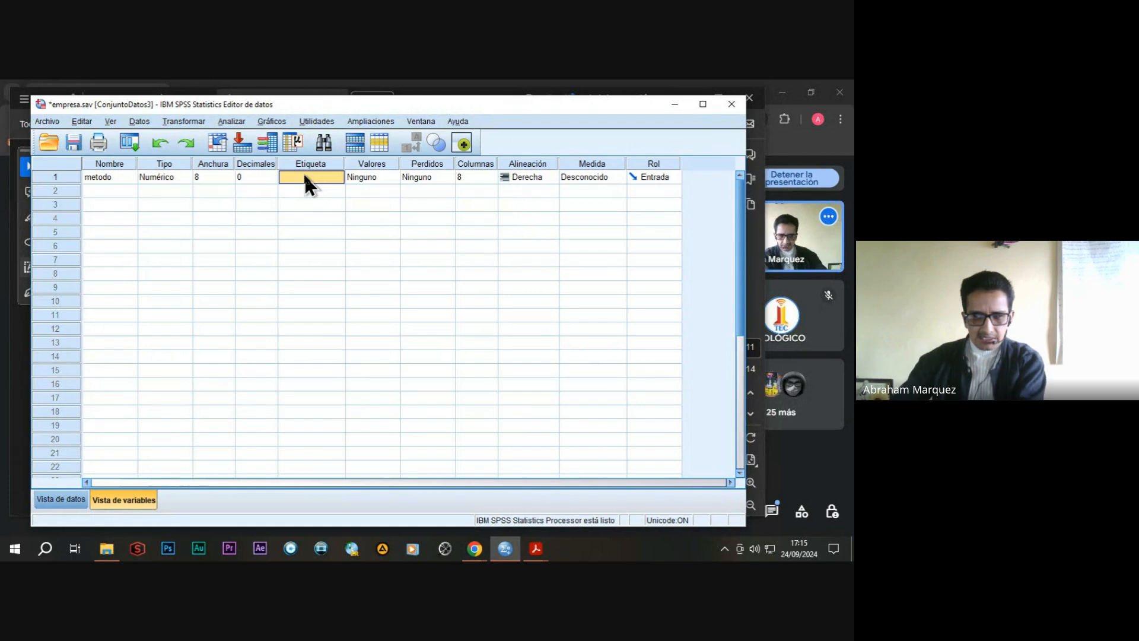
pyautogui.write('met')
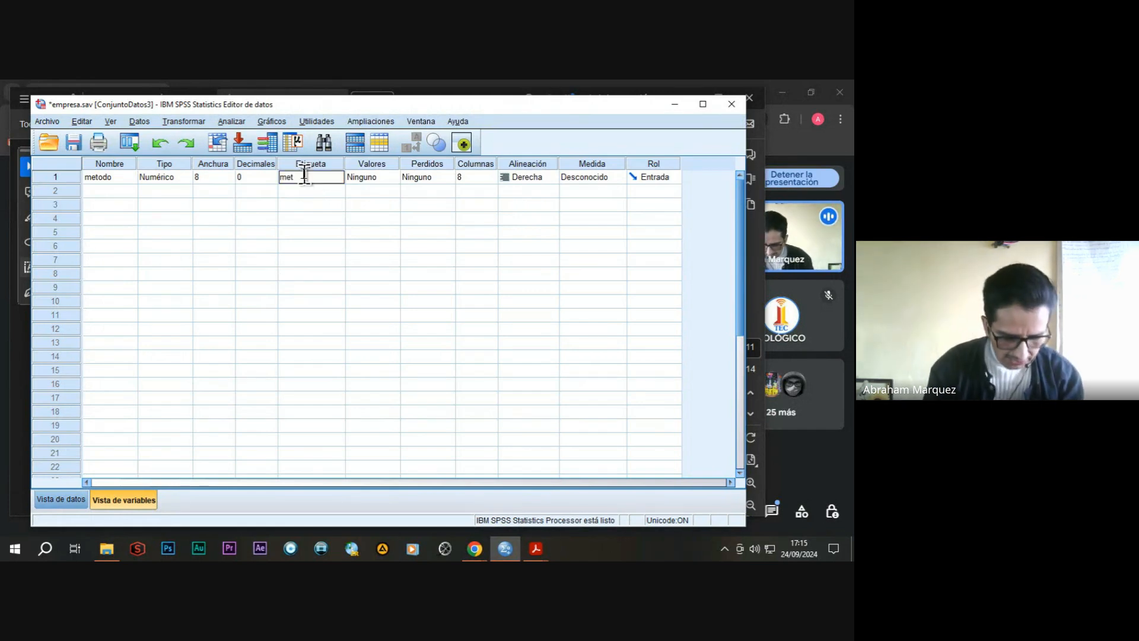
pyautogui.write('odo de enseñanza')
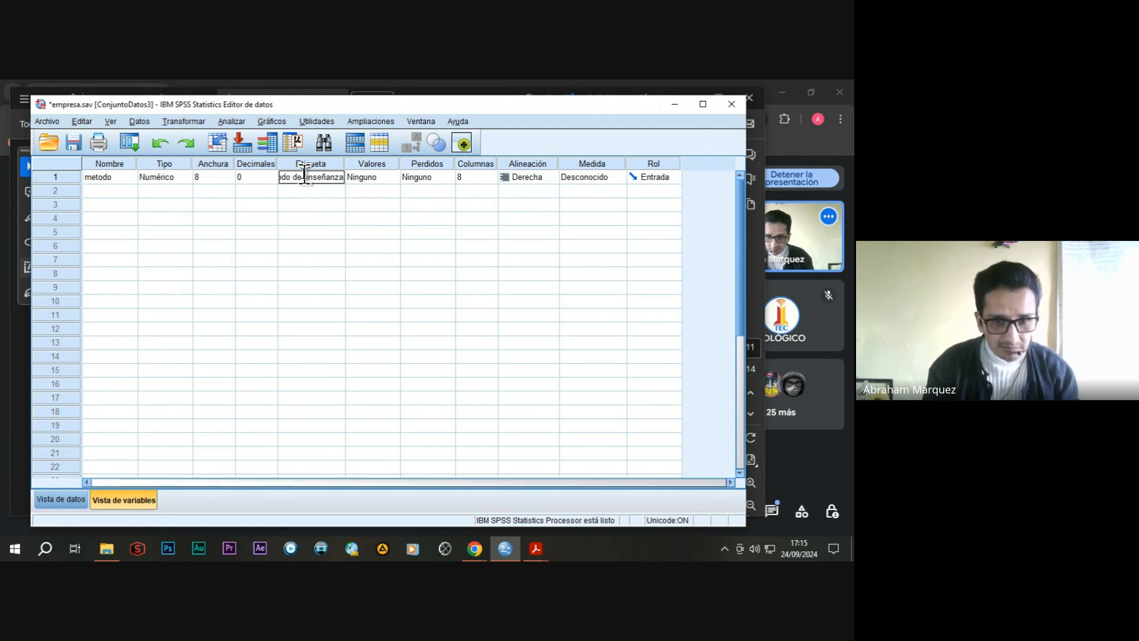
pyautogui.write(' (')
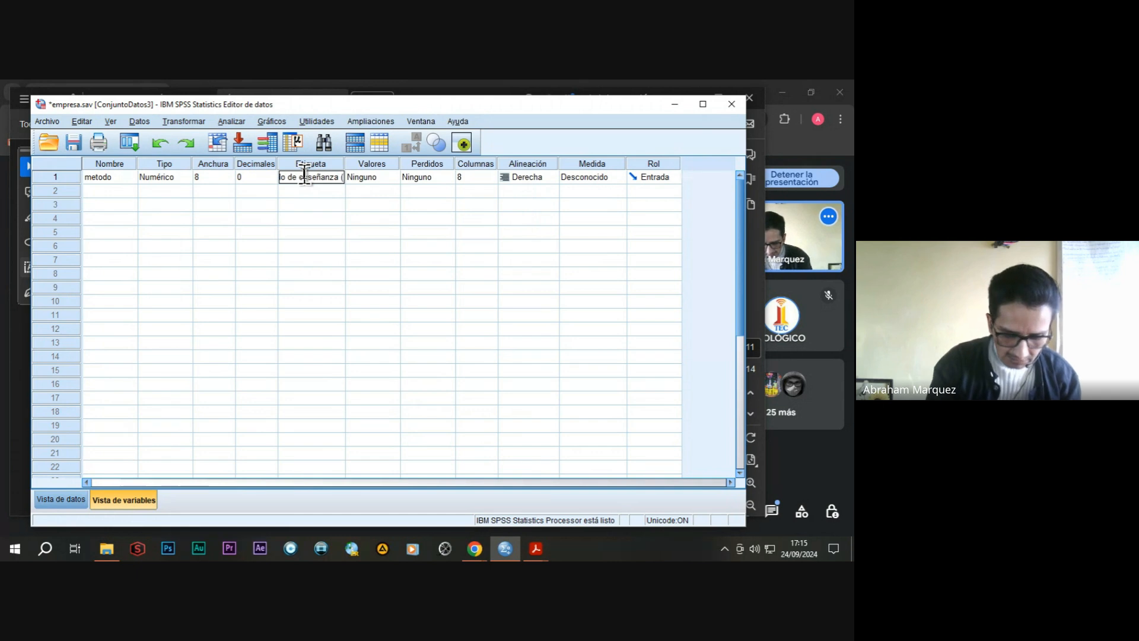
pyautogui.write('A.')
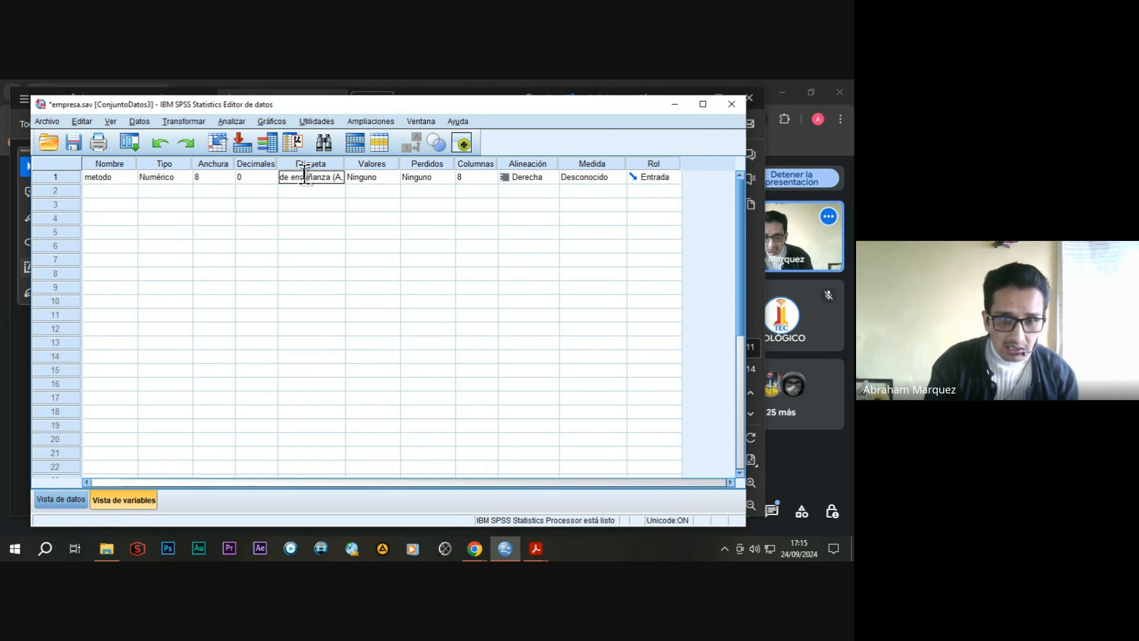
pyautogui.write('B,C')
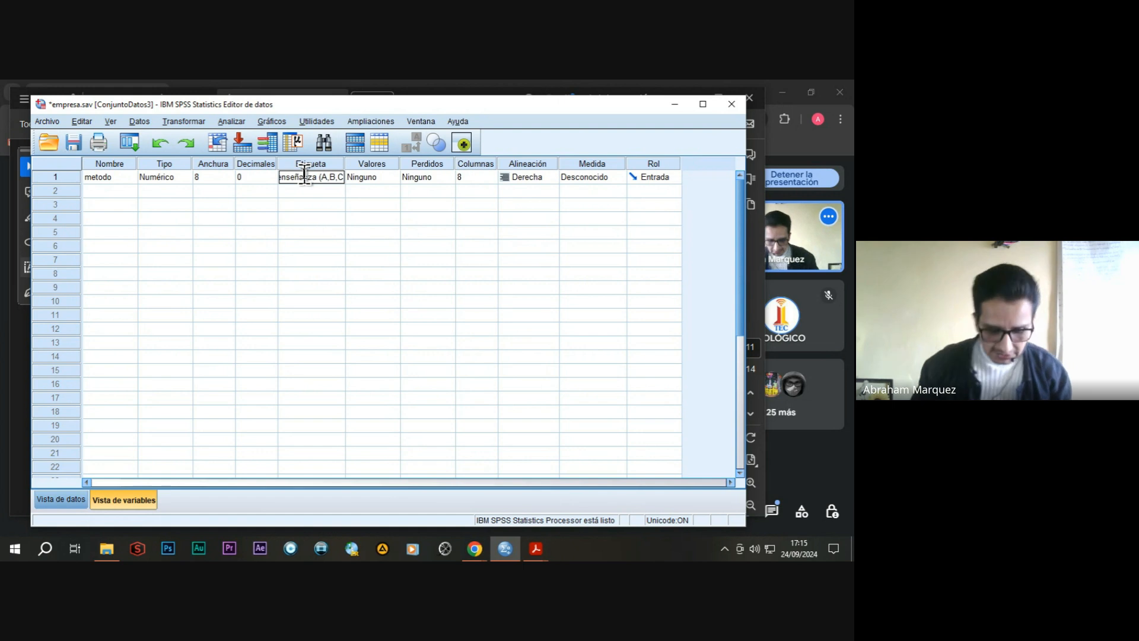
pyautogui.write(')')
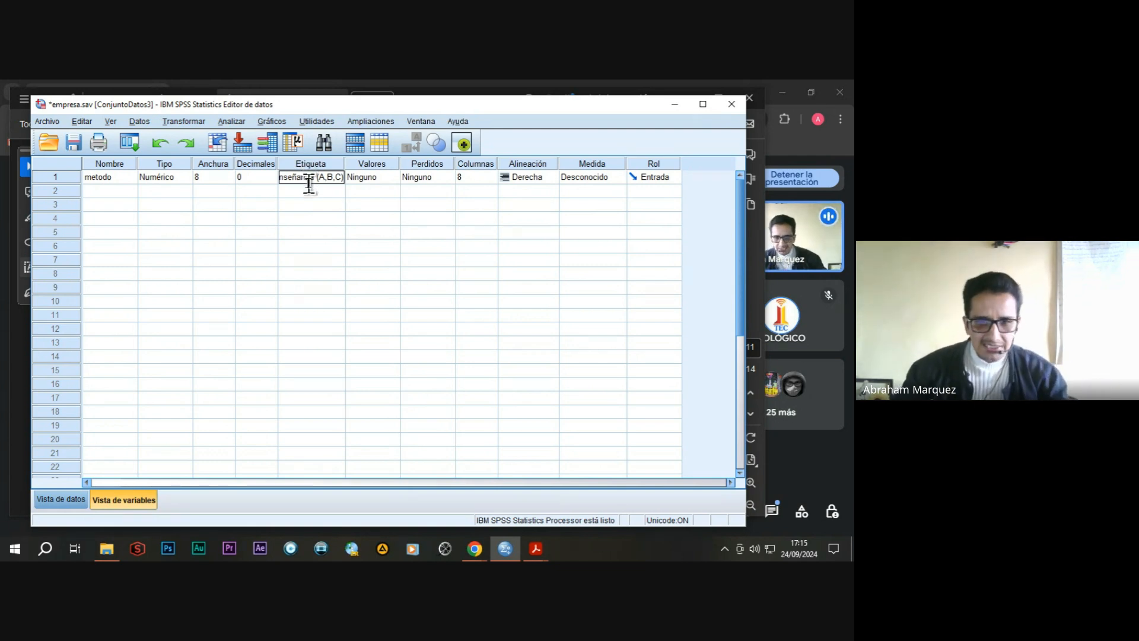
# Add a value label for metodo that assigns 1 to "metoa A".
pyautogui.doubleClick(390, 177)
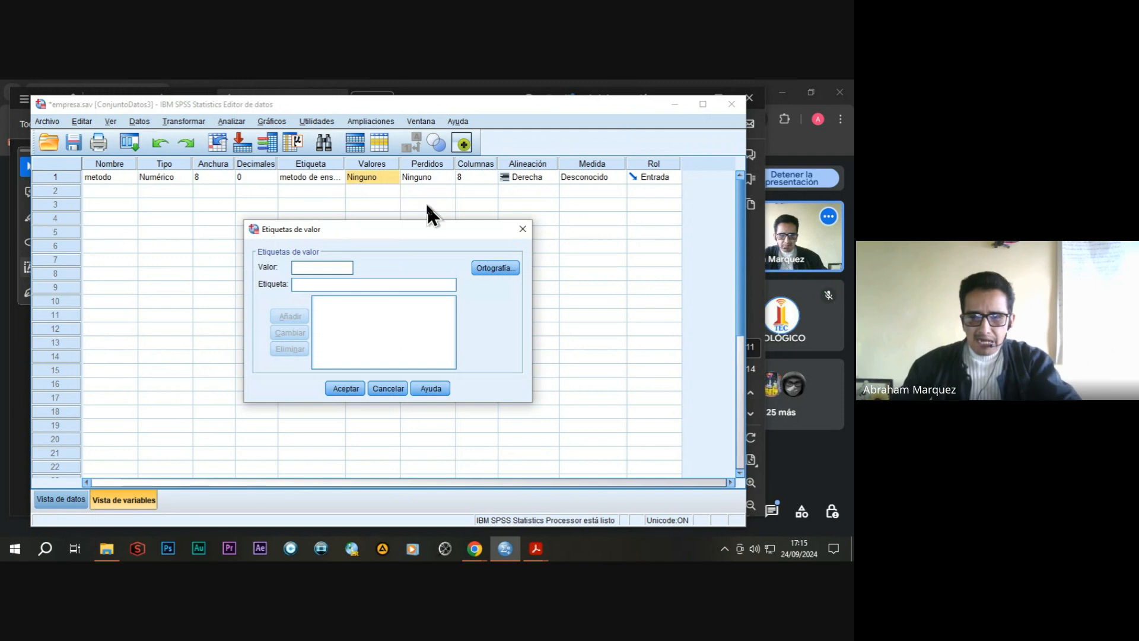
pyautogui.click(522, 231)
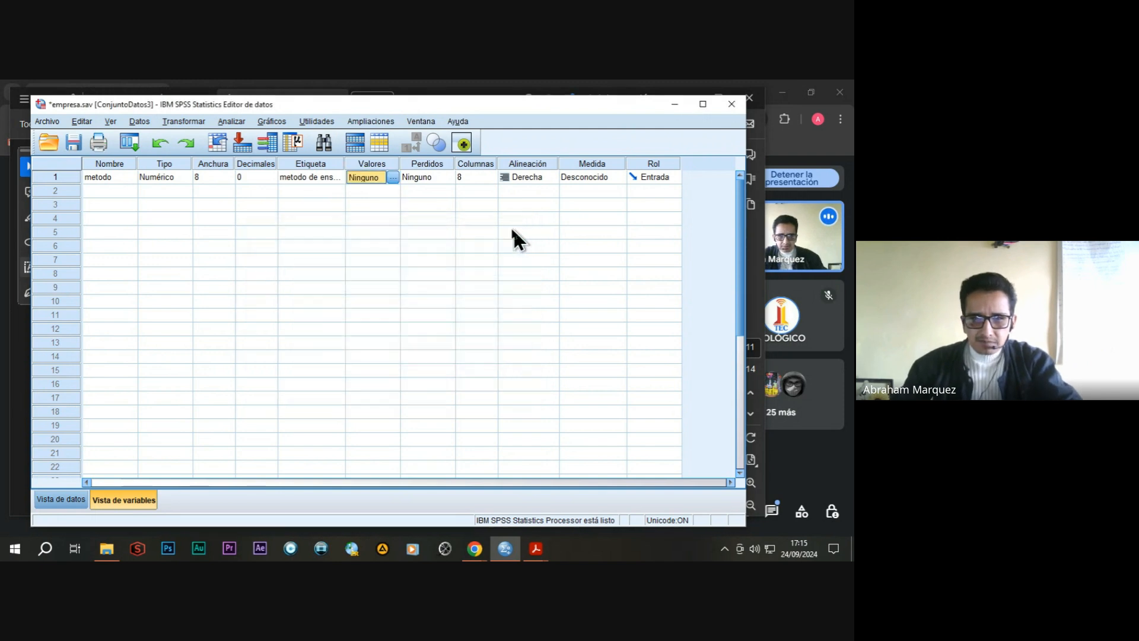
pyautogui.click(394, 177)
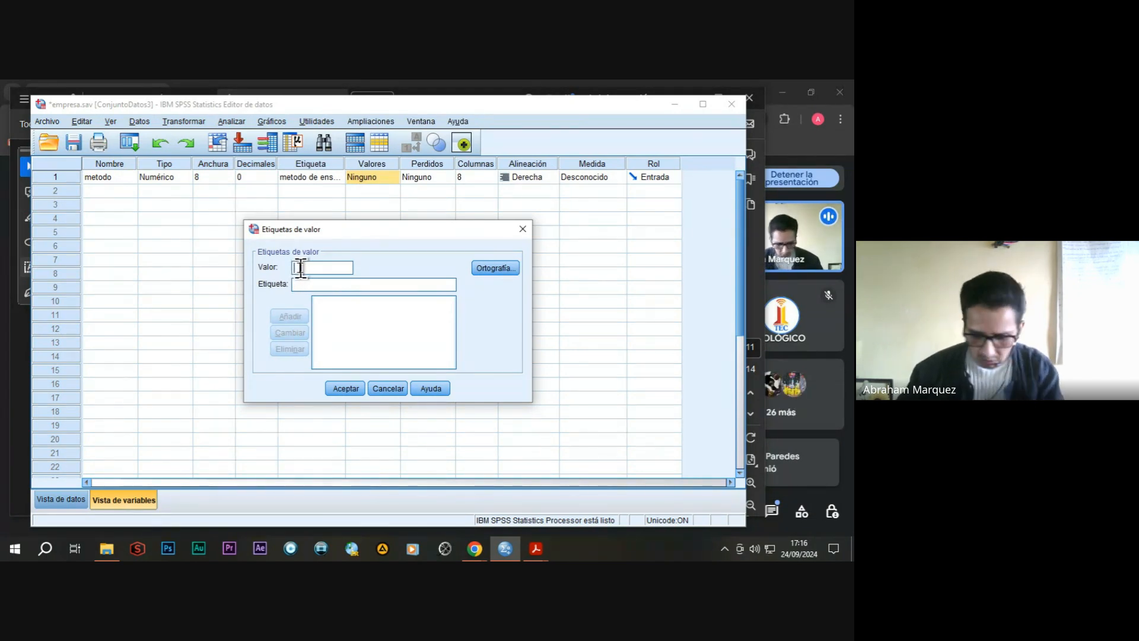
pyautogui.click(309, 286)
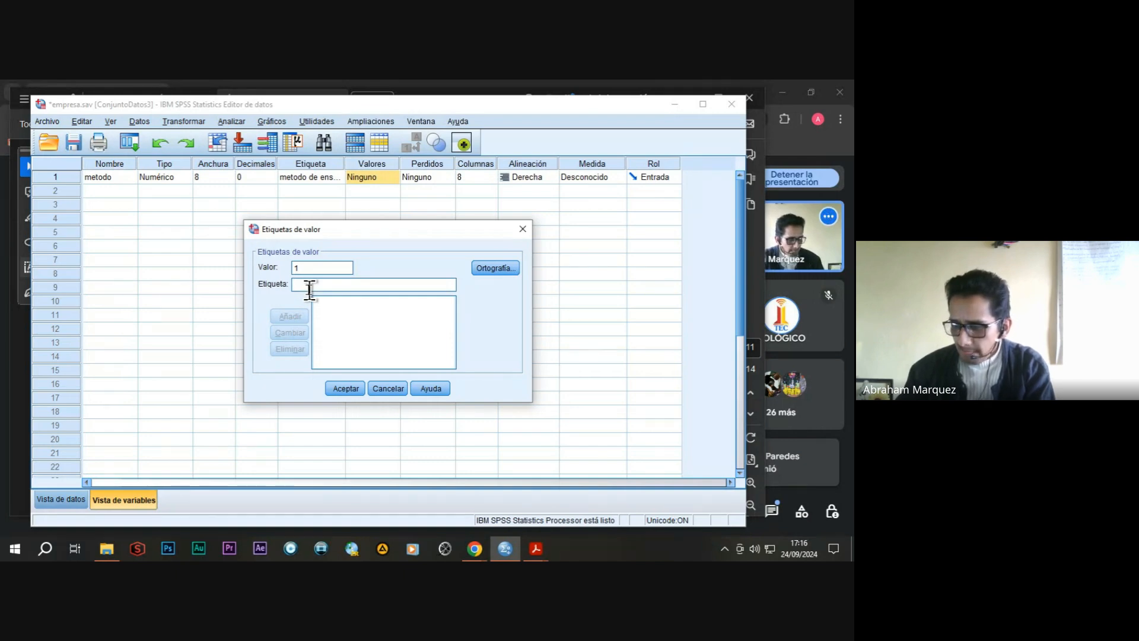
pyautogui.write('met')
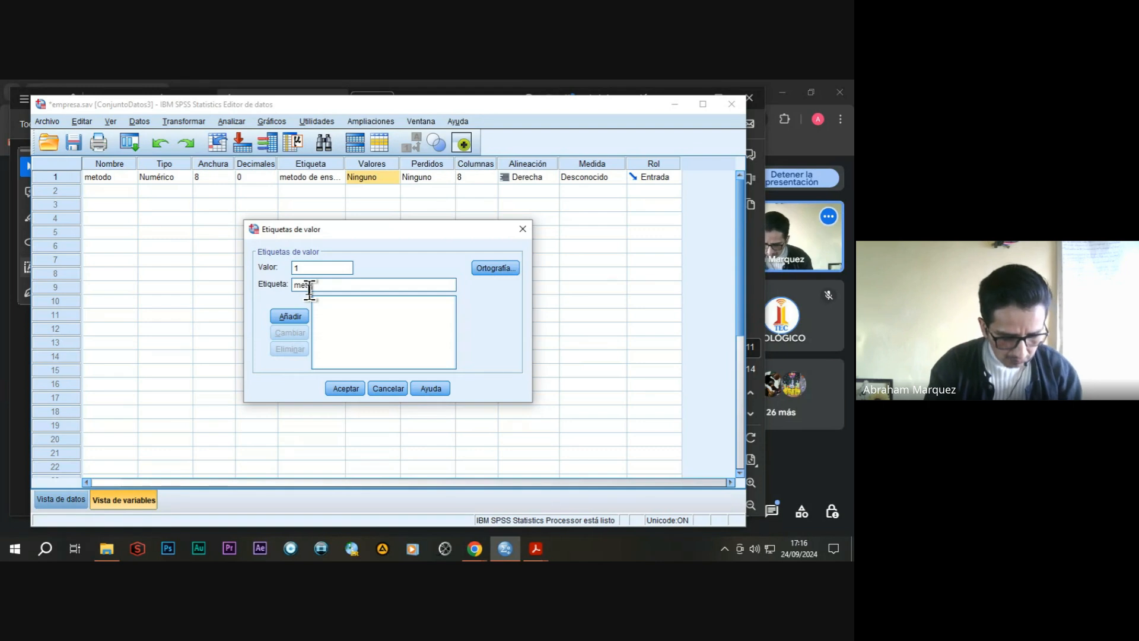
pyautogui.write('a A')
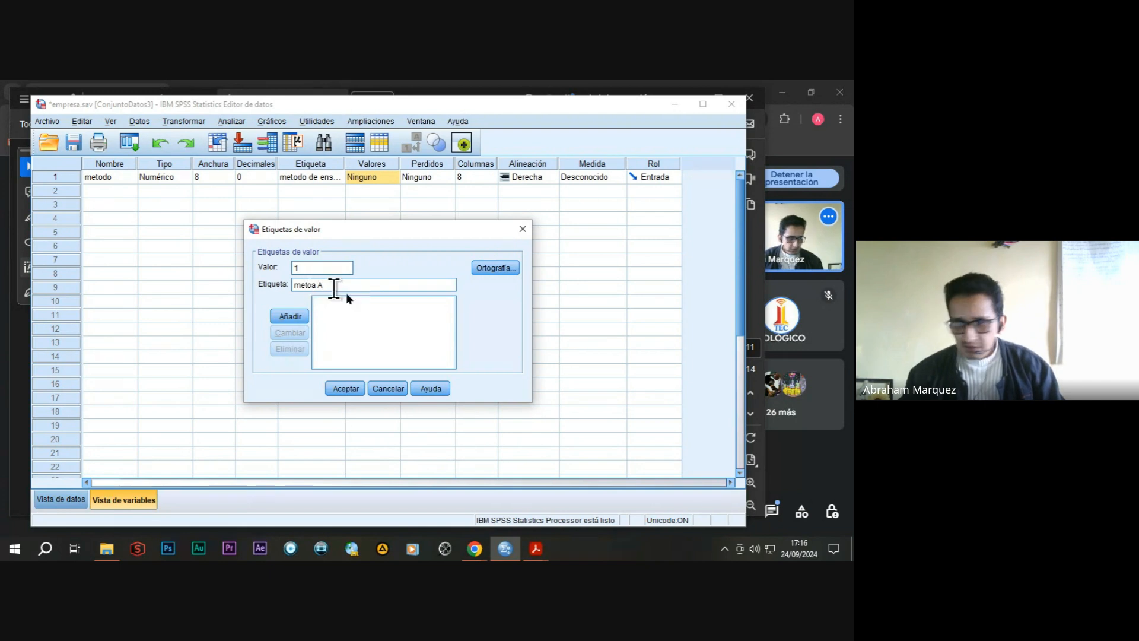
pyautogui.click(291, 316)
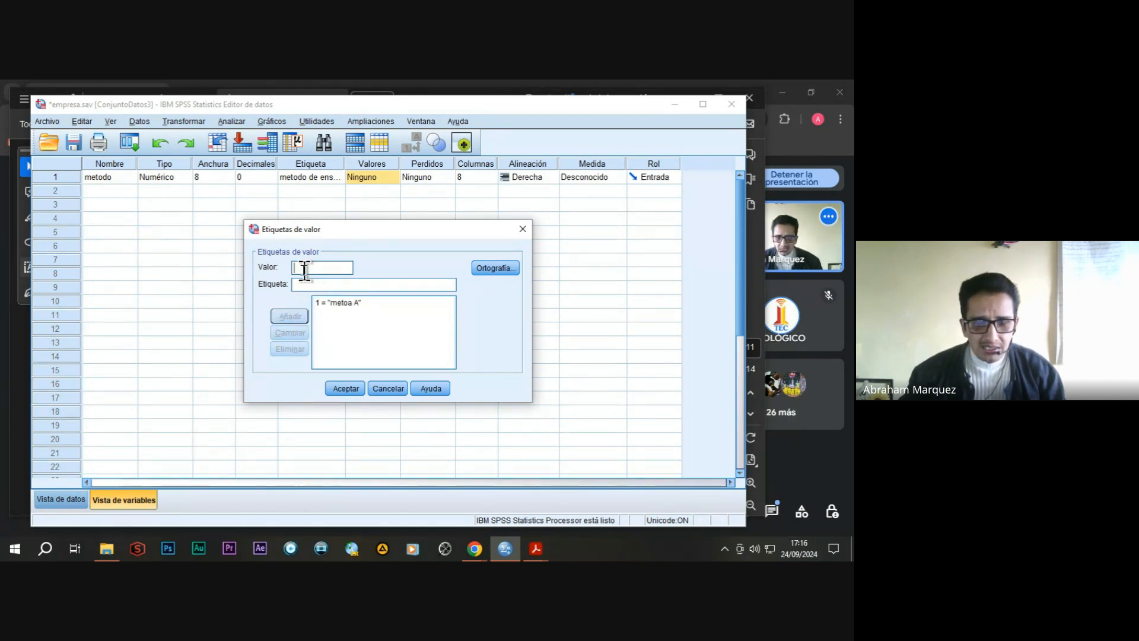
# Add a second value label for metodo that assigns 2 to "metodo B".
pyautogui.write('2')
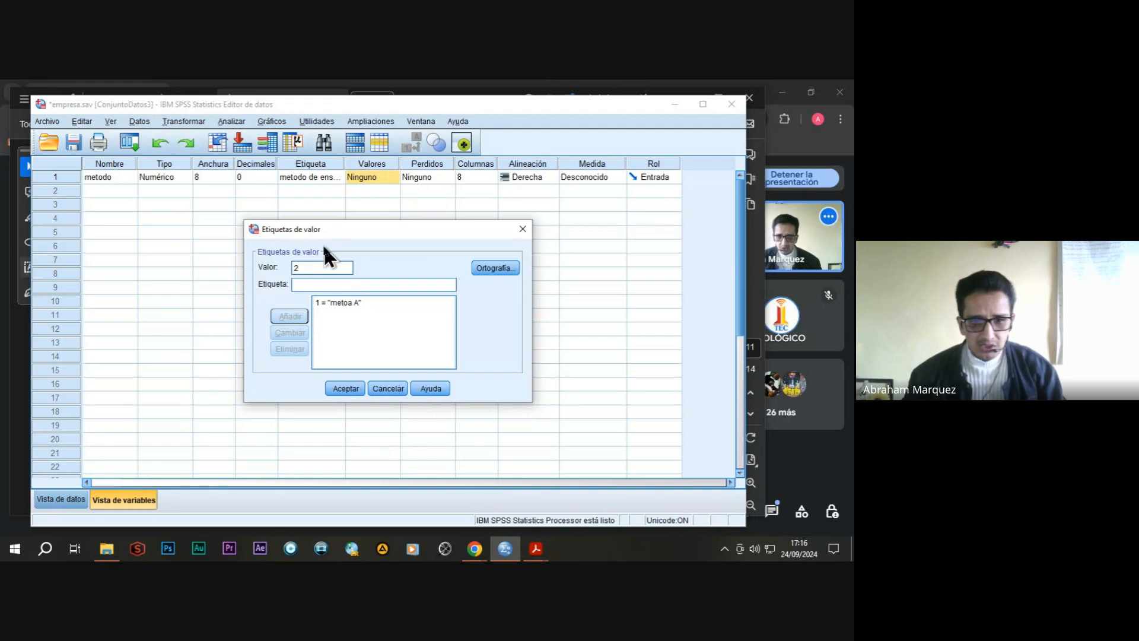
pyautogui.click(314, 283)
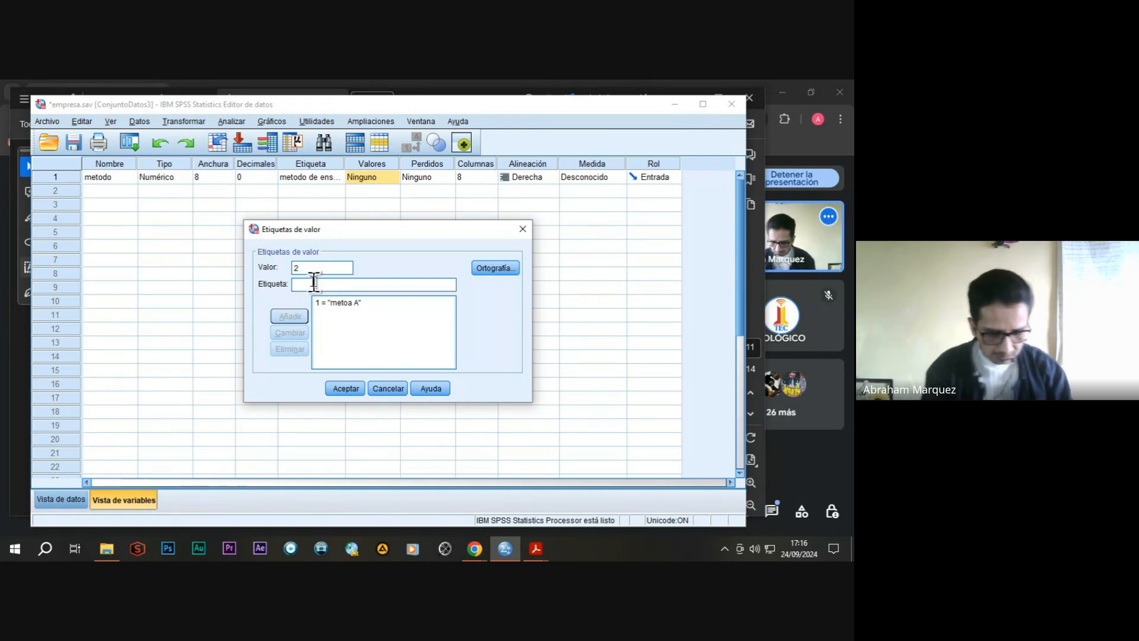
pyautogui.write('metodo')
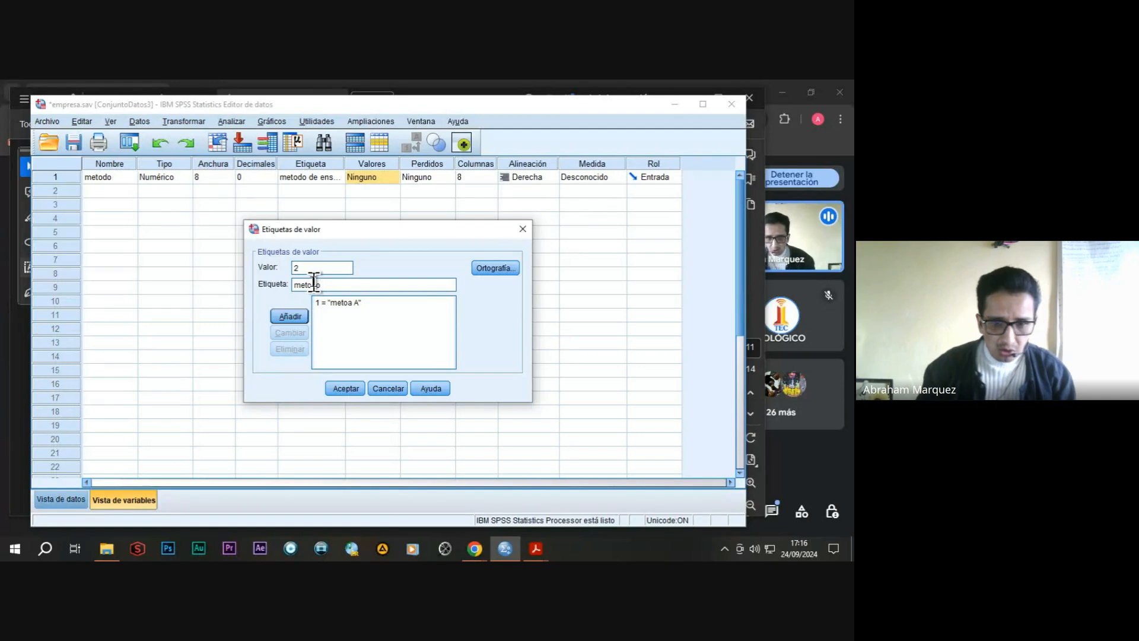
pyautogui.write(' B')
pyautogui.click(297, 317)
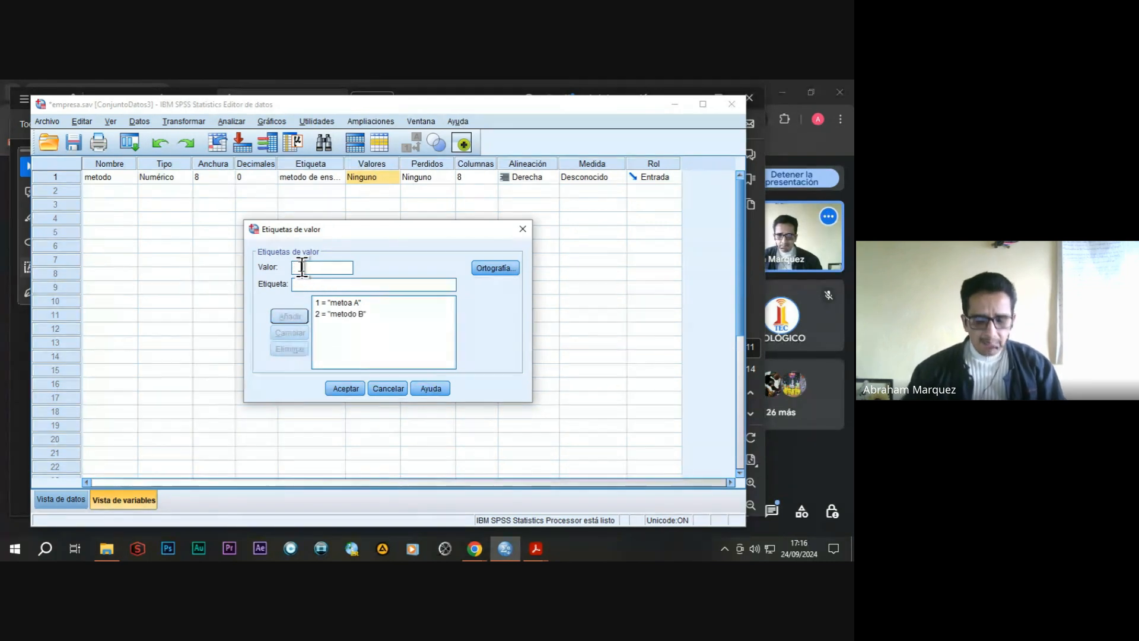
# Add the value label 3 = "metedo C", apply metodo's value labels, and set its measurement level to Escala.
pyautogui.write('3')
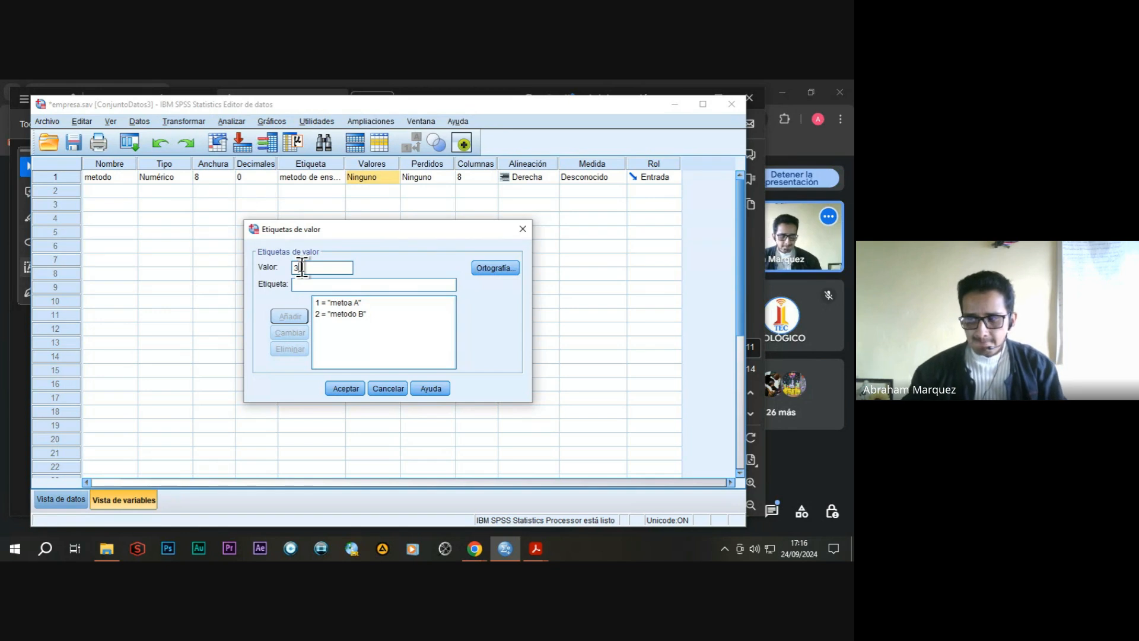
pyautogui.click(301, 286)
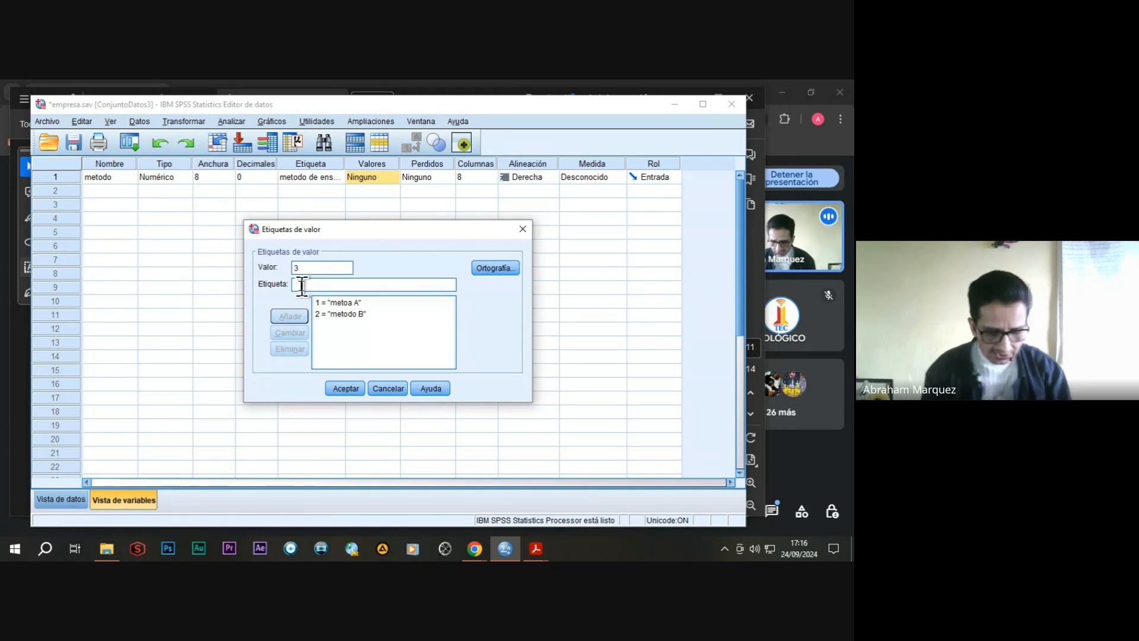
pyautogui.write('metodo')
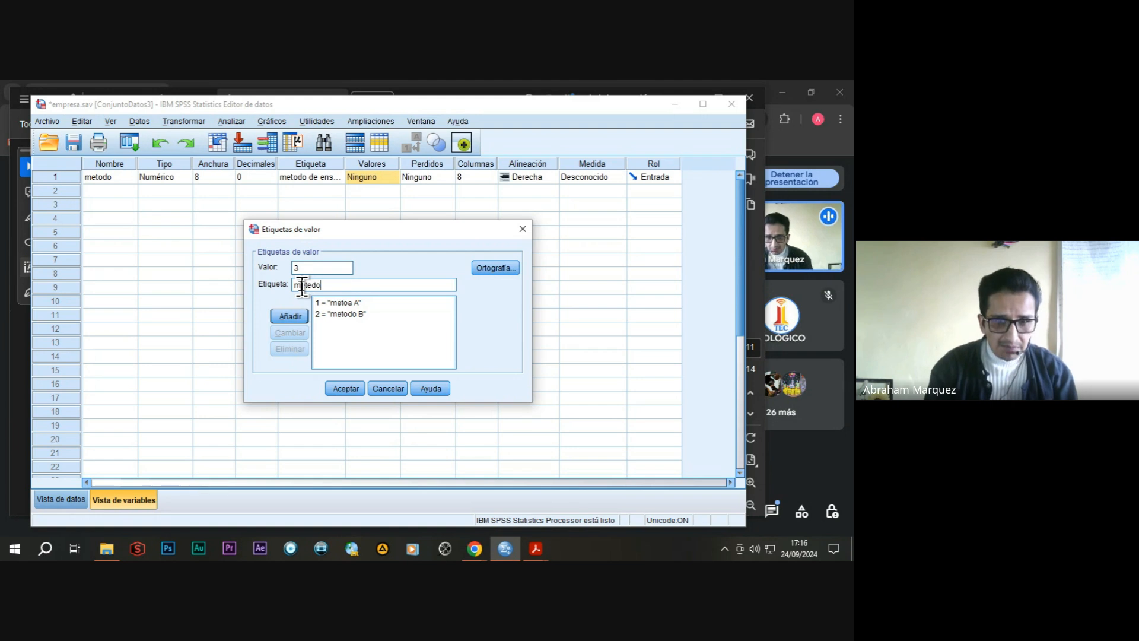
pyautogui.write(' C')
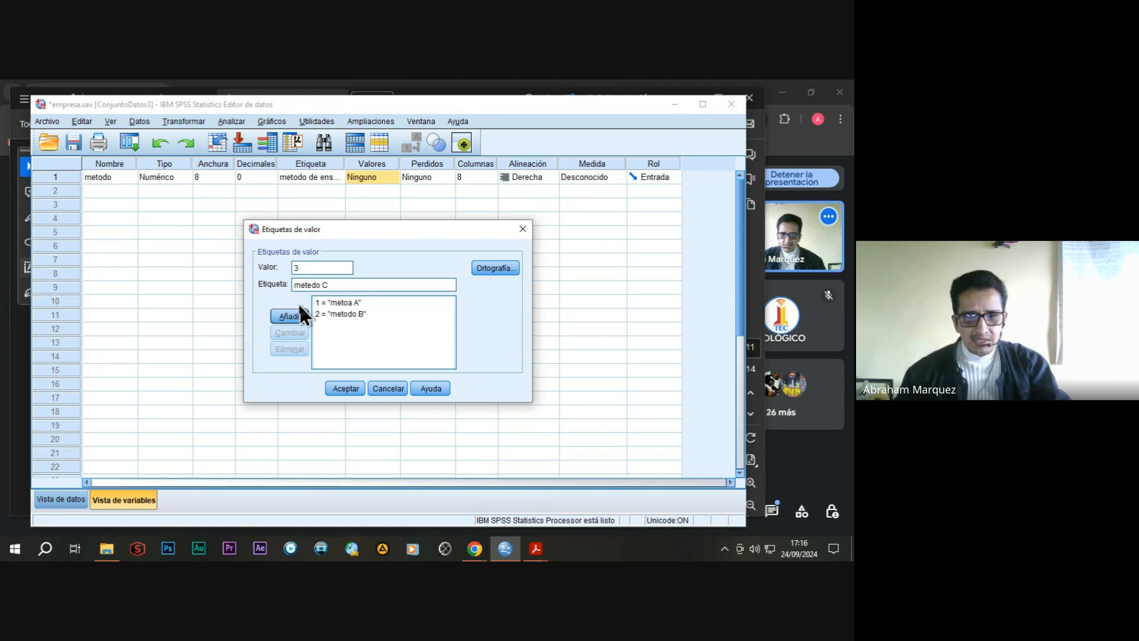
pyautogui.click(300, 313)
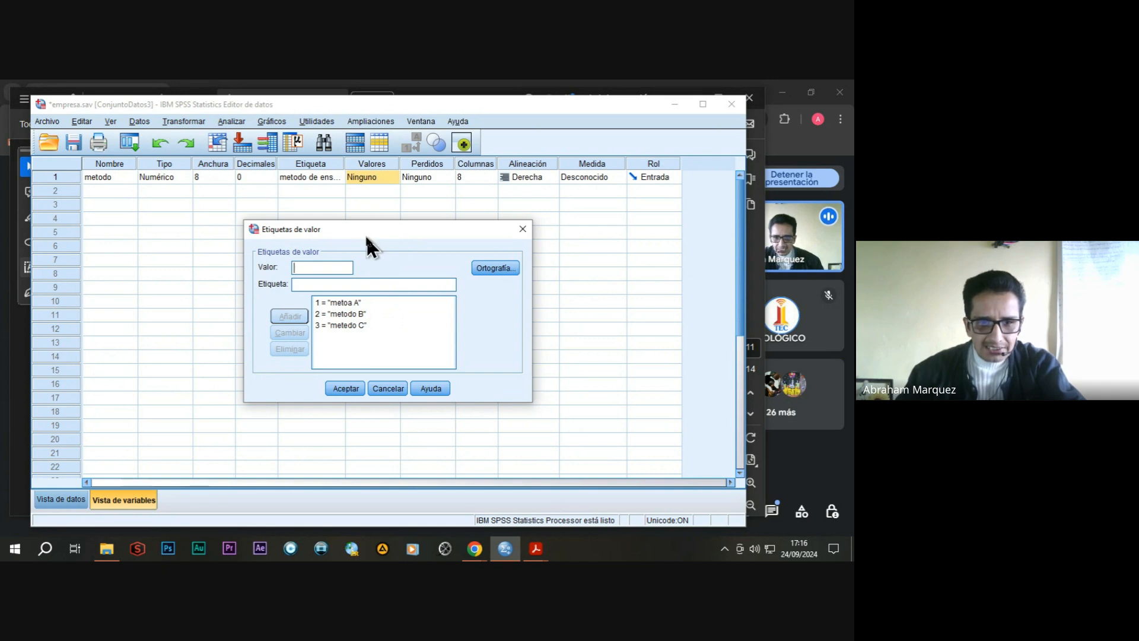
pyautogui.click(345, 388)
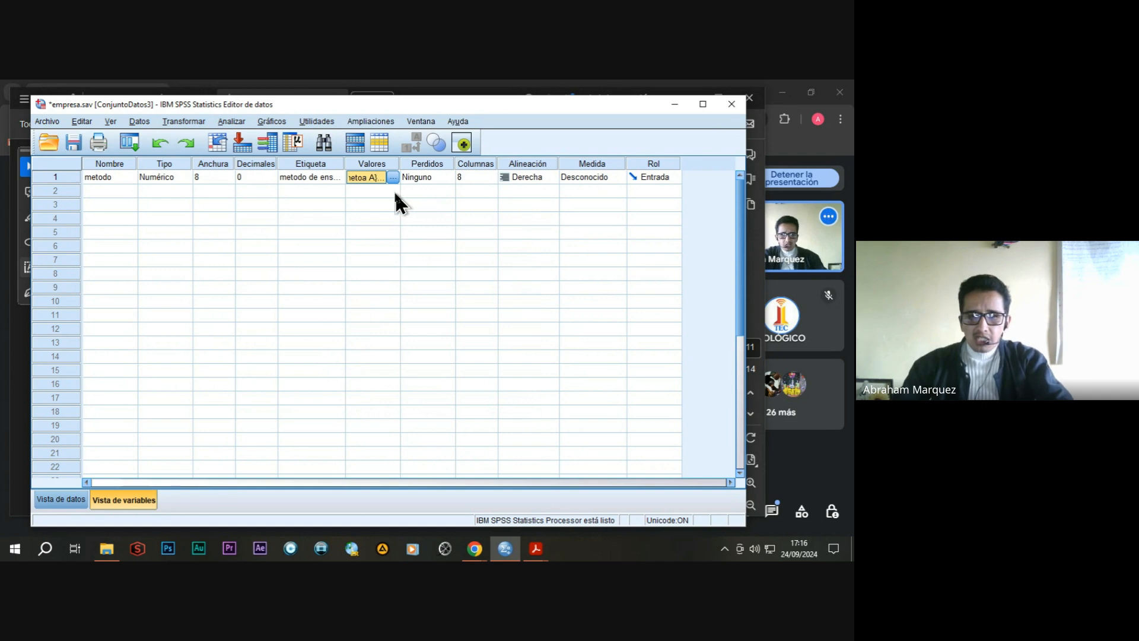
pyautogui.click(621, 176)
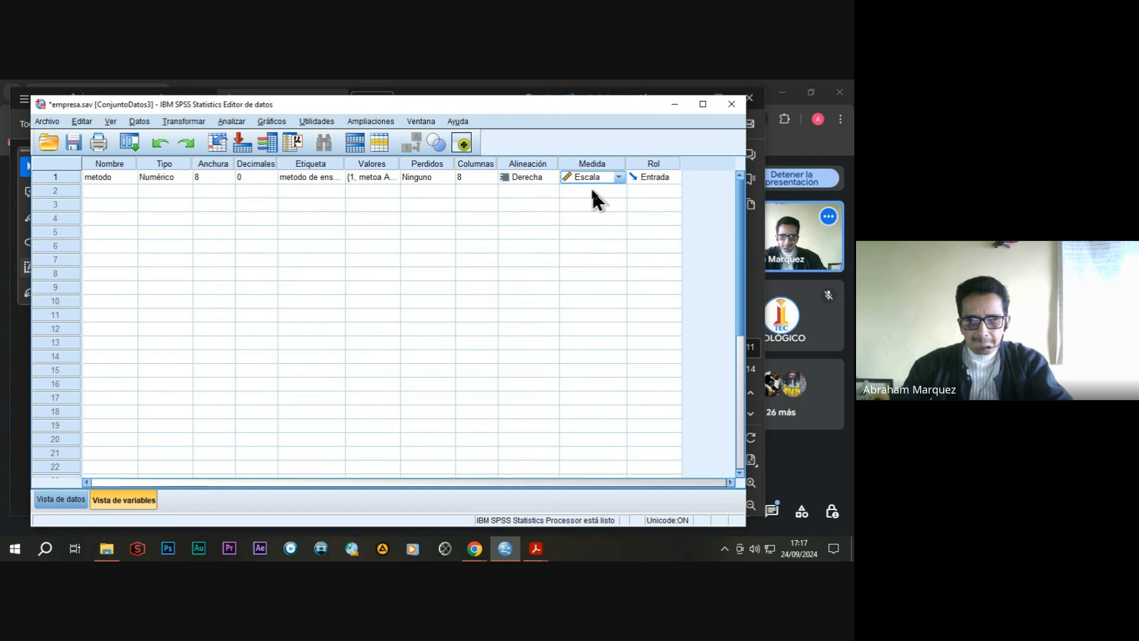
# Define a second numeric variable named puntaje with 0 decimals.
pyautogui.click(114, 194)
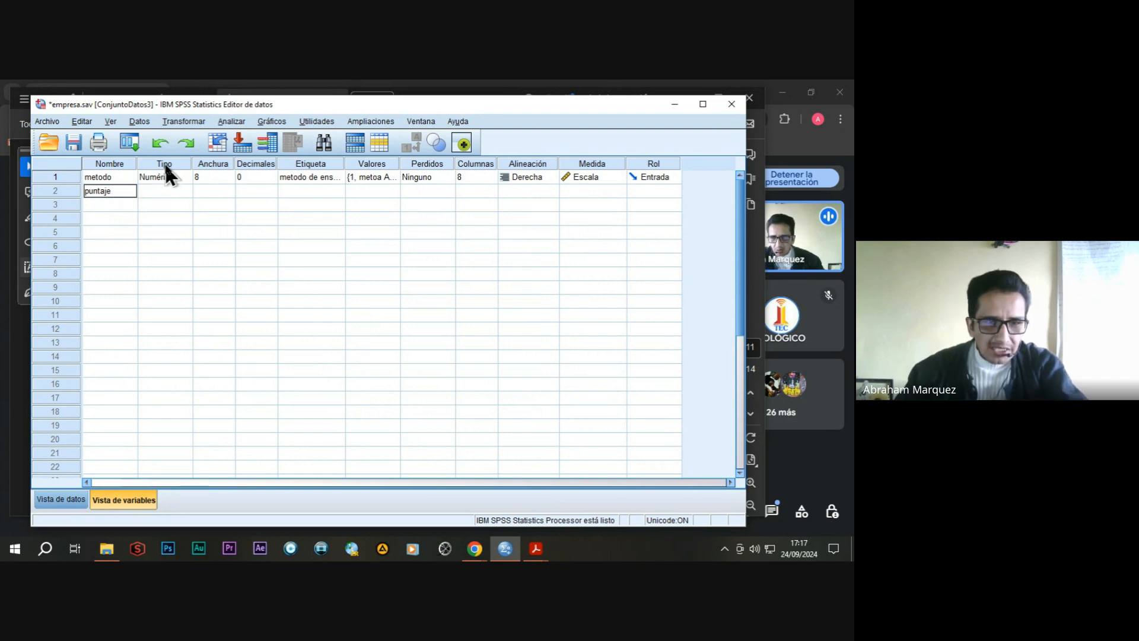
pyautogui.click(177, 193)
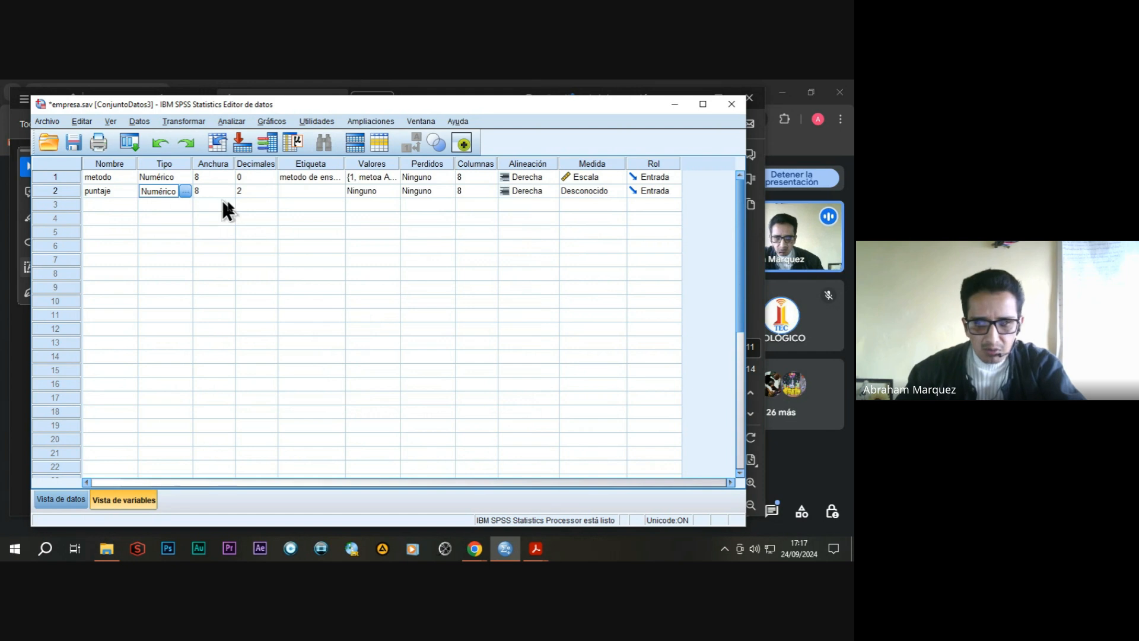
pyautogui.click(252, 190)
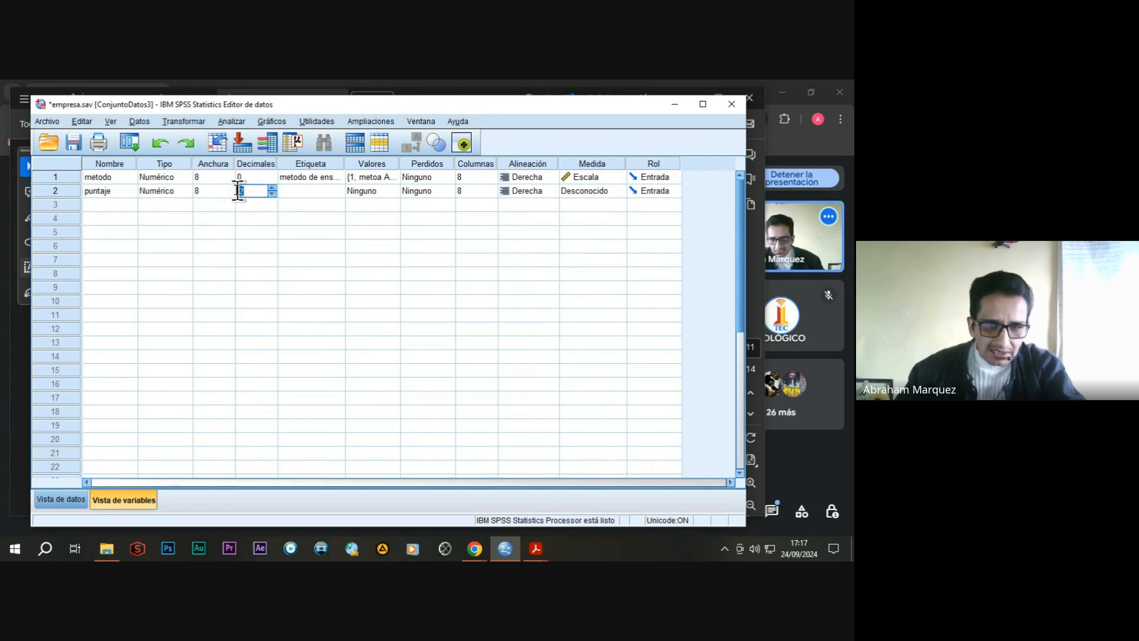
pyautogui.write('0')
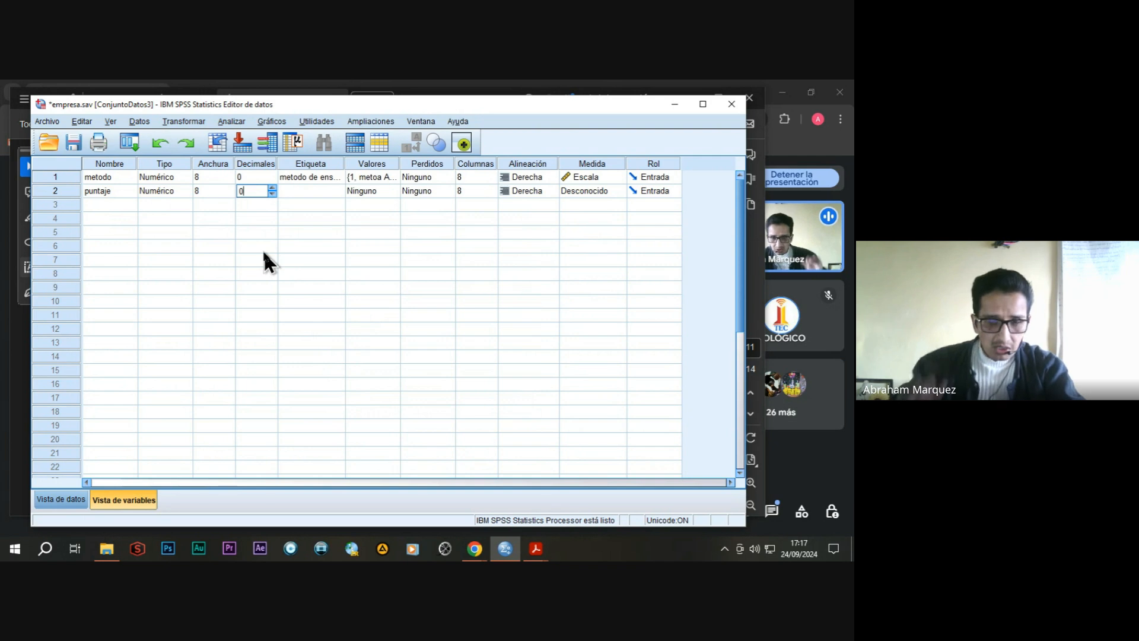
# Label the puntaje variable "puntaje de los estudiantes" and set its measurement level to Escala.
pyautogui.click(304, 192)
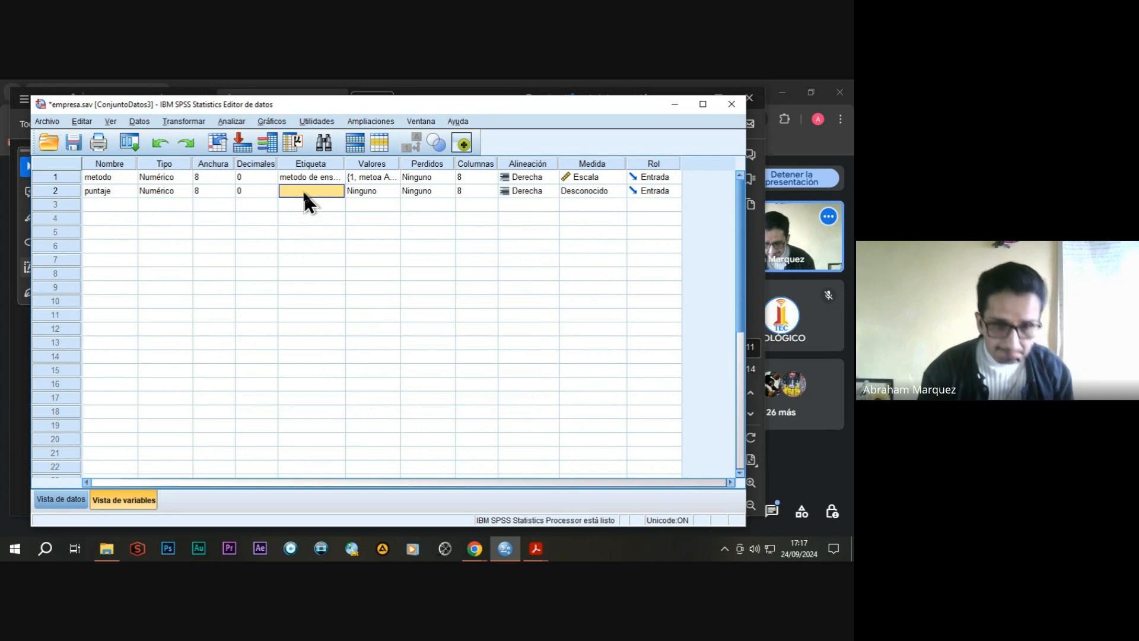
pyautogui.write('puntaje de')
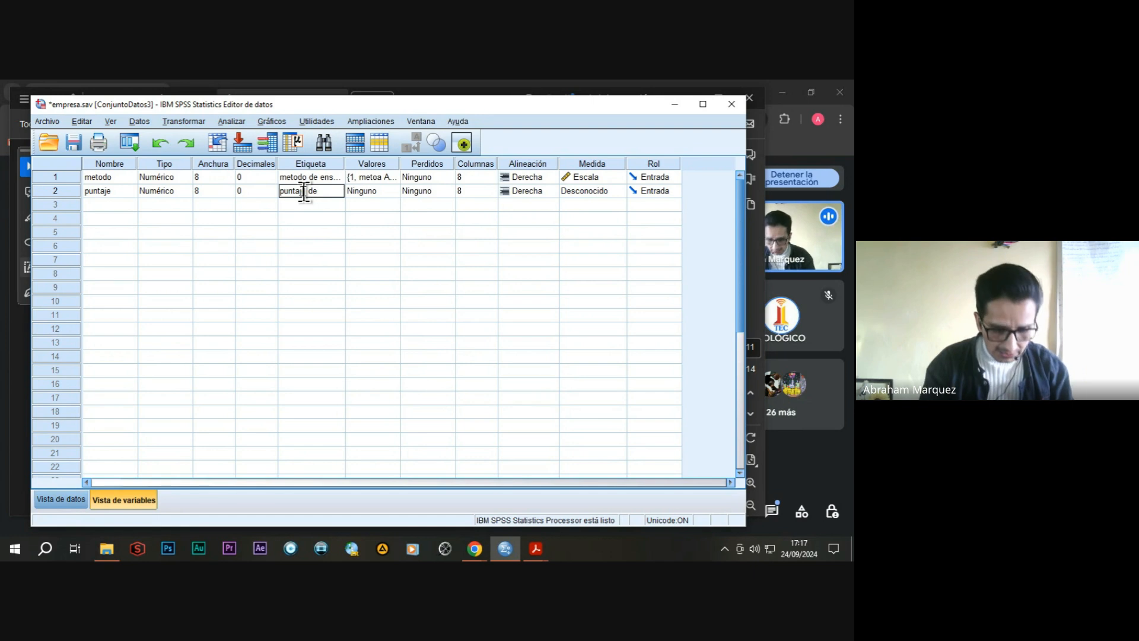
pyautogui.write(' los estud')
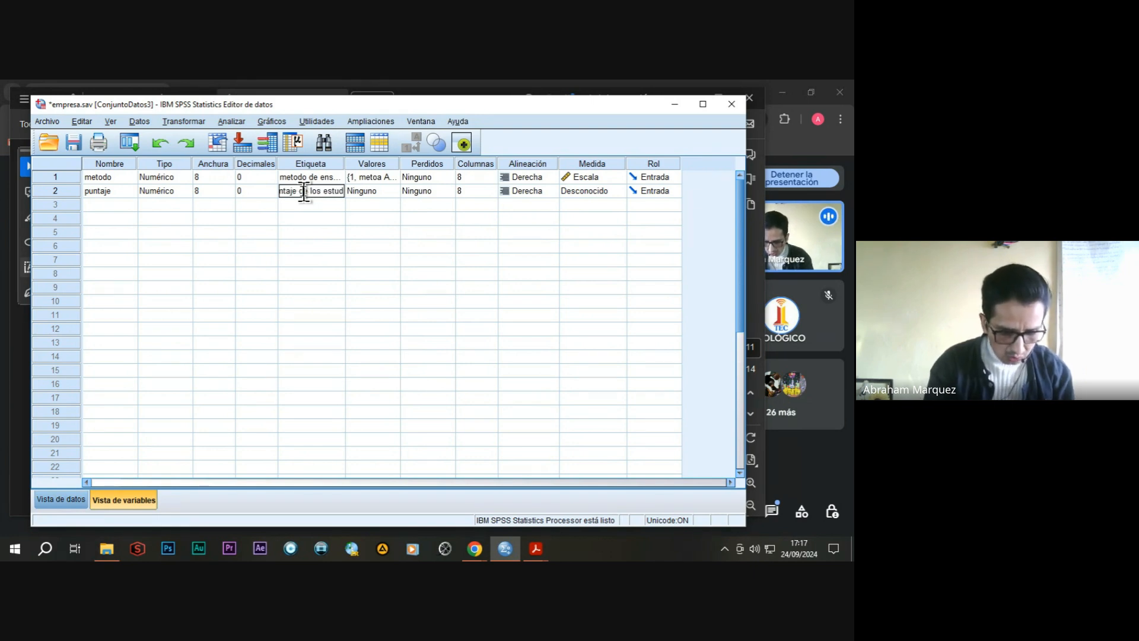
pyautogui.write('iantes')
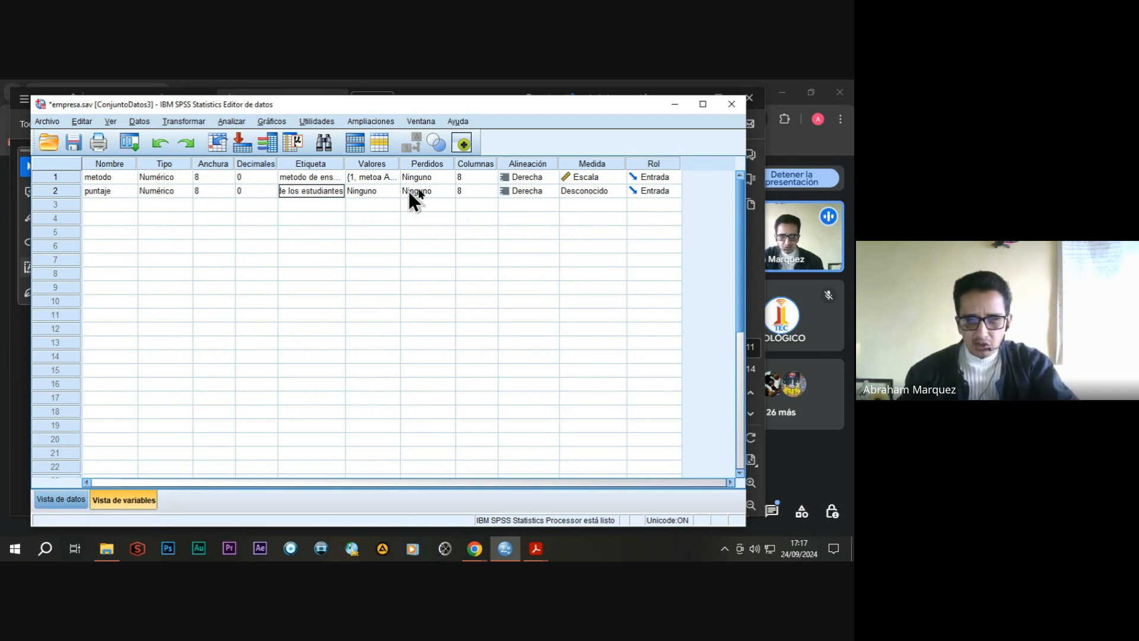
pyautogui.click(607, 192)
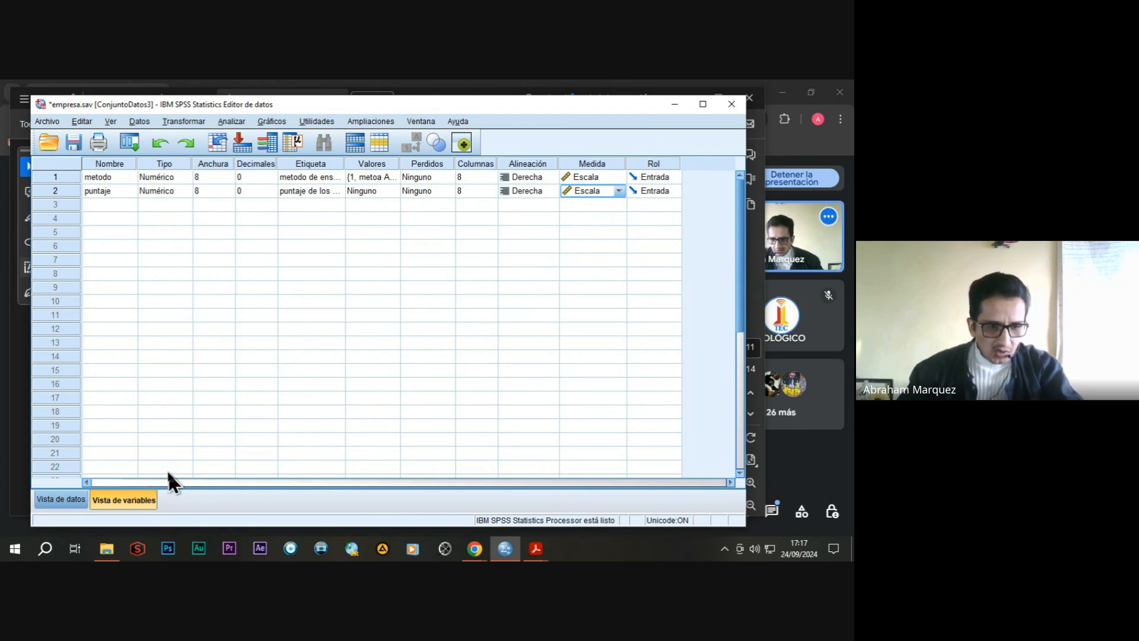
# In the data view, enter metodo value 1 for cases 1 to 5.
pyautogui.click(59, 499)
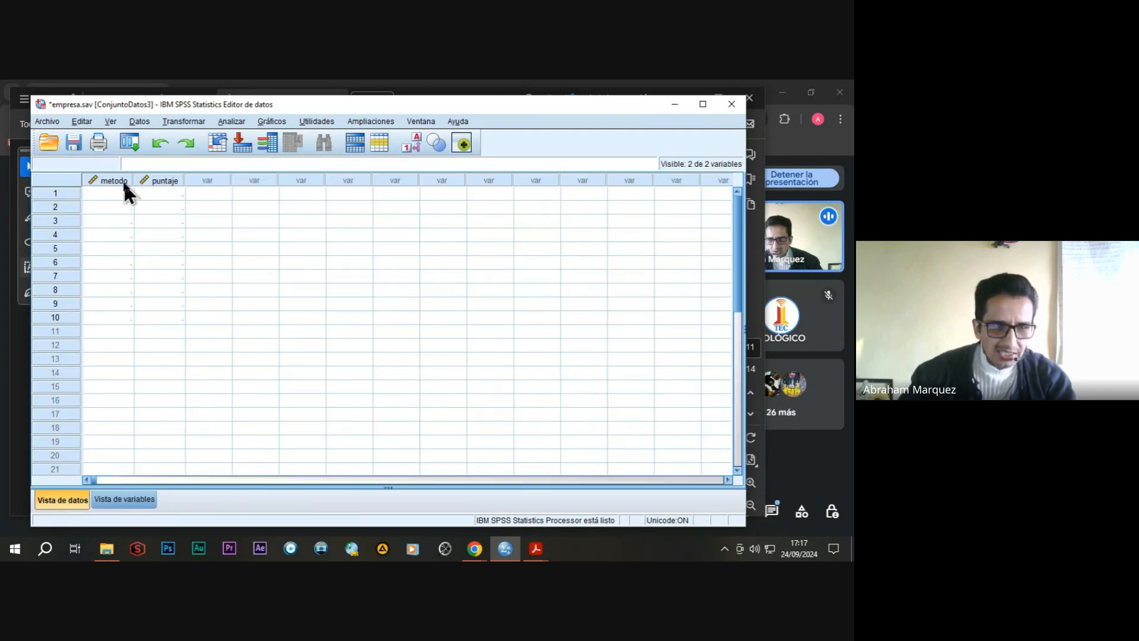
pyautogui.moveTo(122, 183)
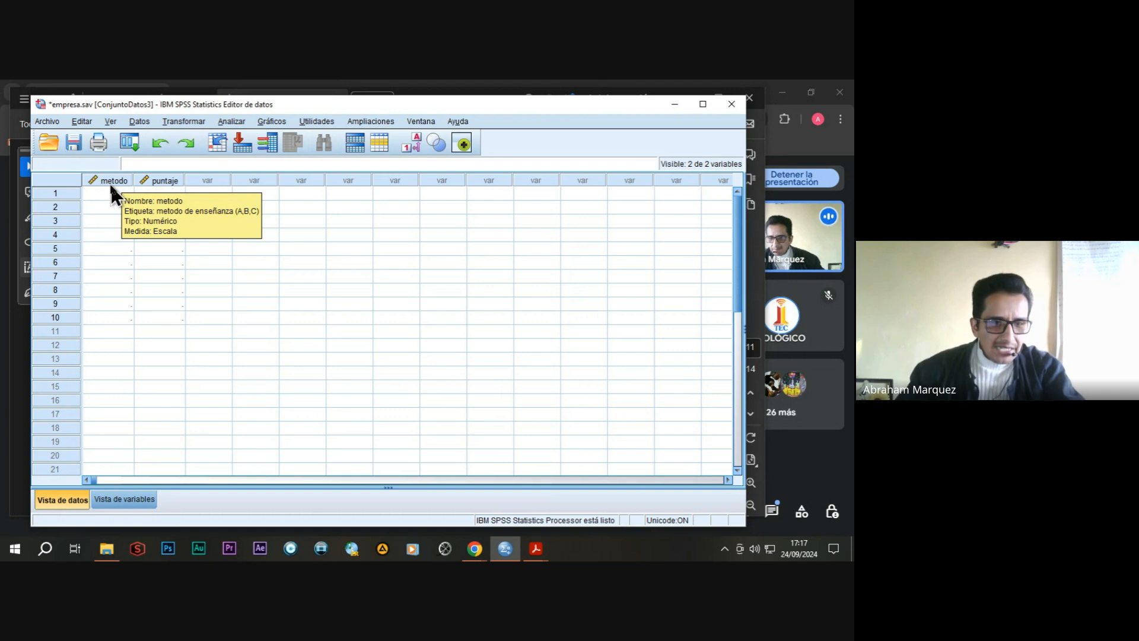
pyautogui.click(167, 195)
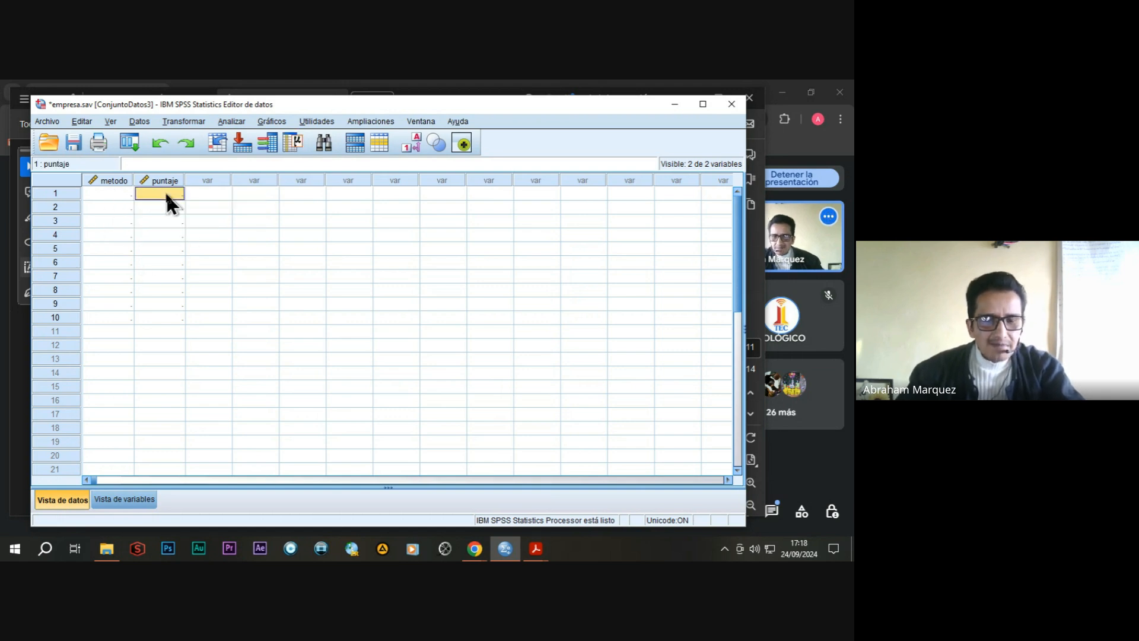
pyautogui.click(116, 194)
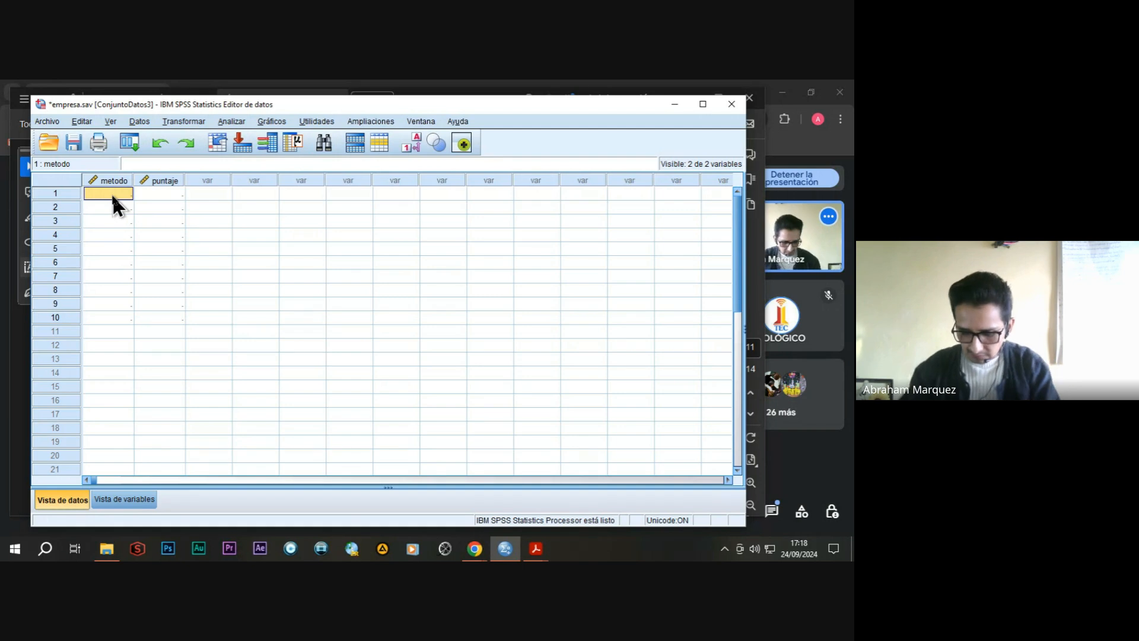
pyautogui.press('Return')
pyautogui.write('1')
pyautogui.press('Return')
pyautogui.write('1')
pyautogui.press('Return')
pyautogui.write('1')
pyautogui.press('Return')
pyautogui.write('1')
pyautogui.press('Return')
# Enter metodo value 2 for cases 6 to 10.
pyautogui.write('2')
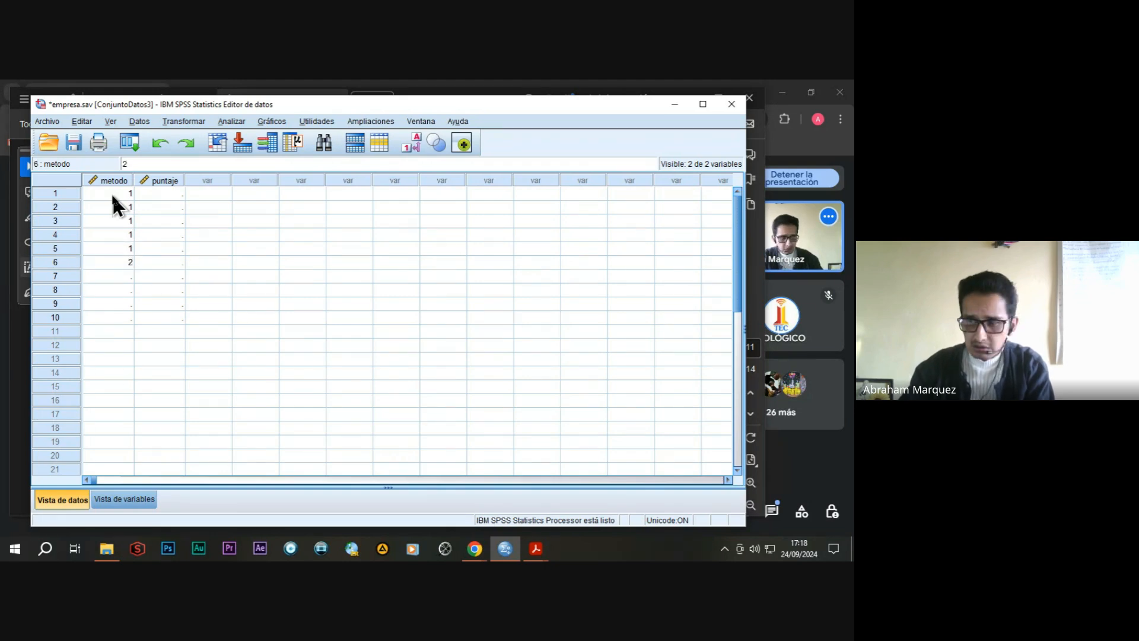
pyautogui.press('Return')
pyautogui.write('2')
pyautogui.press('Return')
pyautogui.write('2')
pyautogui.press('Return')
pyautogui.write('2')
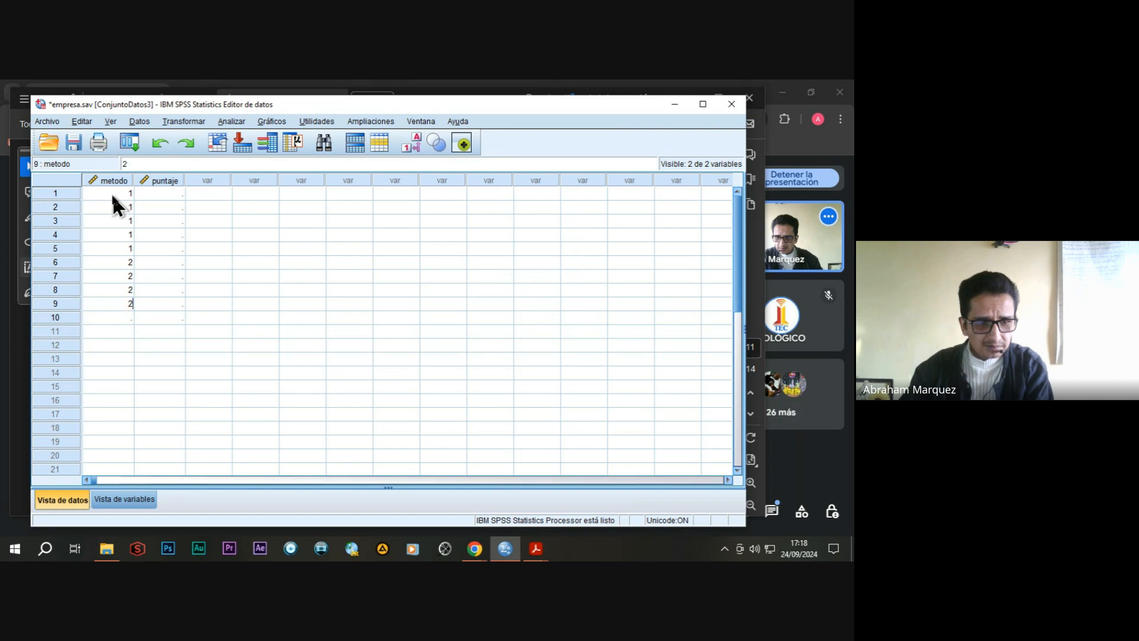
pyautogui.press('Return')
pyautogui.write('2')
pyautogui.press('Return')
# Enter metodo value 3 for cases 11 to 15.
pyautogui.write('3')
pyautogui.press('Return')
pyautogui.write('3')
pyautogui.press('Return')
pyautogui.write('3')
pyautogui.press('Return')
pyautogui.write('3')
pyautogui.press('Return')
pyautogui.write('3')
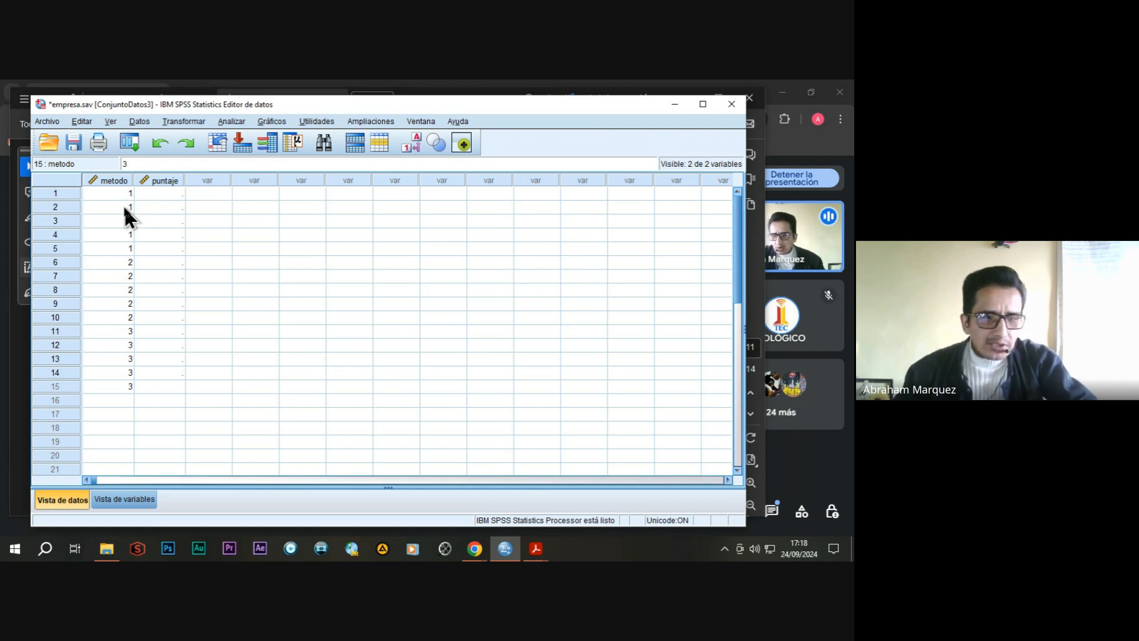
# Enter the puntaje scores 75, 78, 80, 82 and 79 for the five method 1 cases.
pyautogui.click(167, 191)
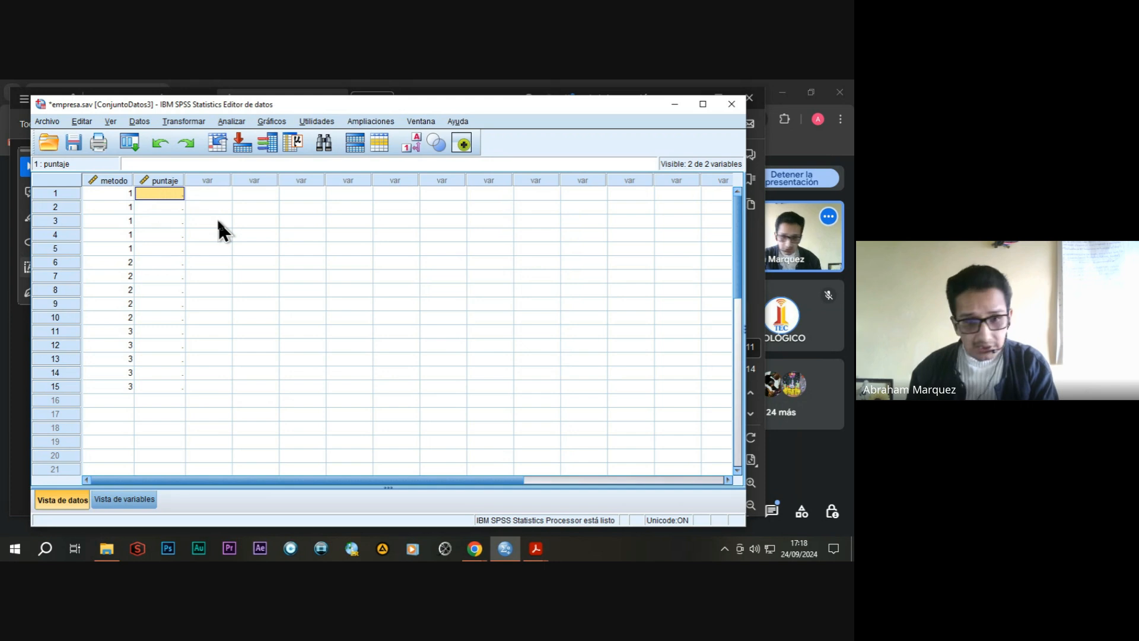
pyautogui.write('75')
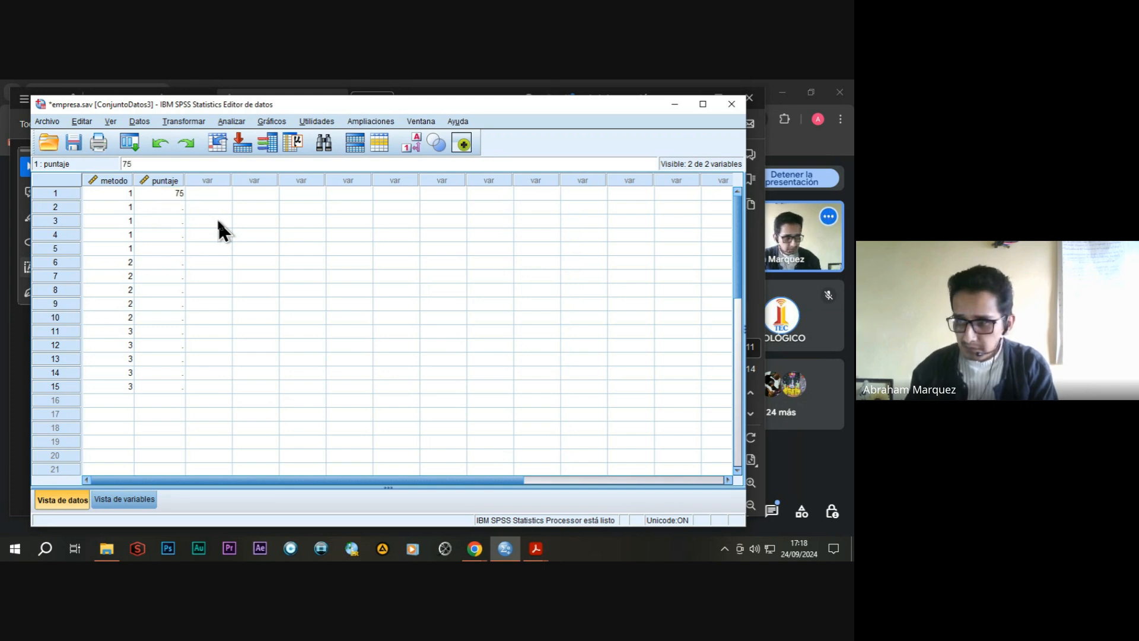
pyautogui.press('Return')
pyautogui.write('78')
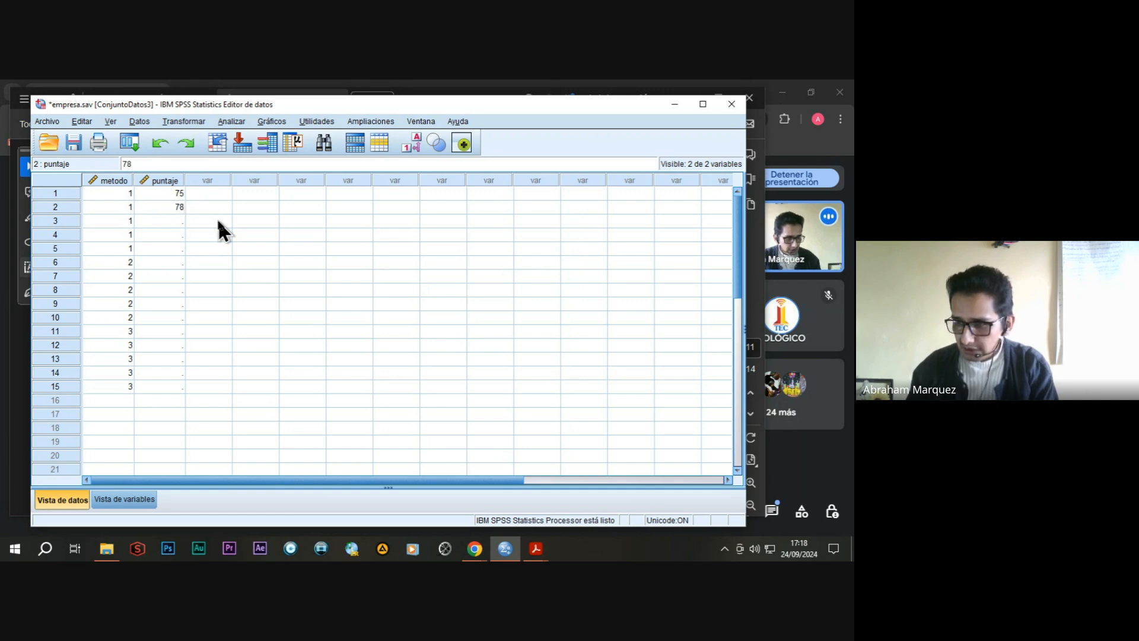
pyautogui.press('Return')
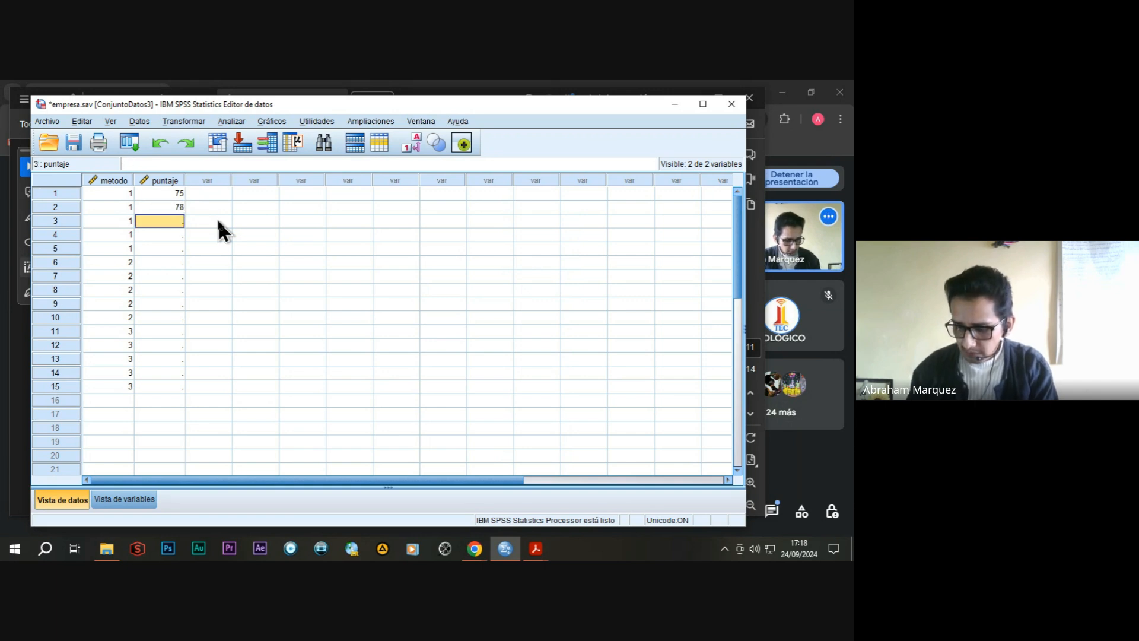
pyautogui.write('80')
pyautogui.press('Return')
pyautogui.write('82')
pyautogui.press('Return')
pyautogui.write('79')
pyautogui.press('Return')
# Enter the puntaje scores 85, 88, 87, 89 and 90 for the five method 2 cases.
pyautogui.write('85')
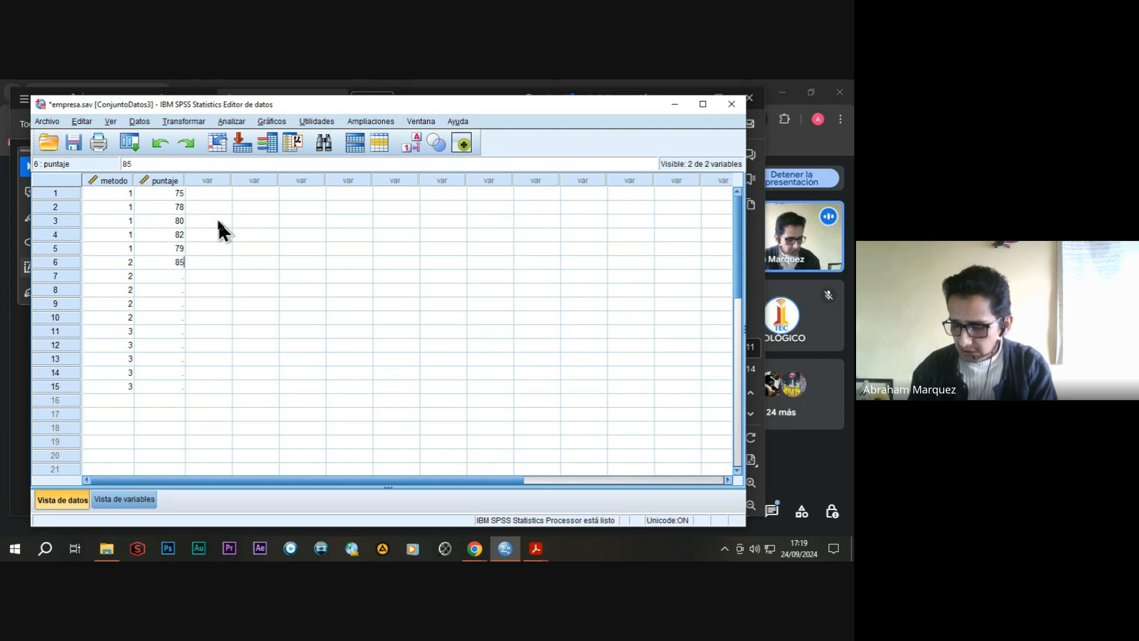
pyautogui.press('Return')
pyautogui.write('88')
pyautogui.press('Return')
pyautogui.write('87')
pyautogui.press('Return')
pyautogui.write('89')
pyautogui.press('Return')
pyautogui.write('90')
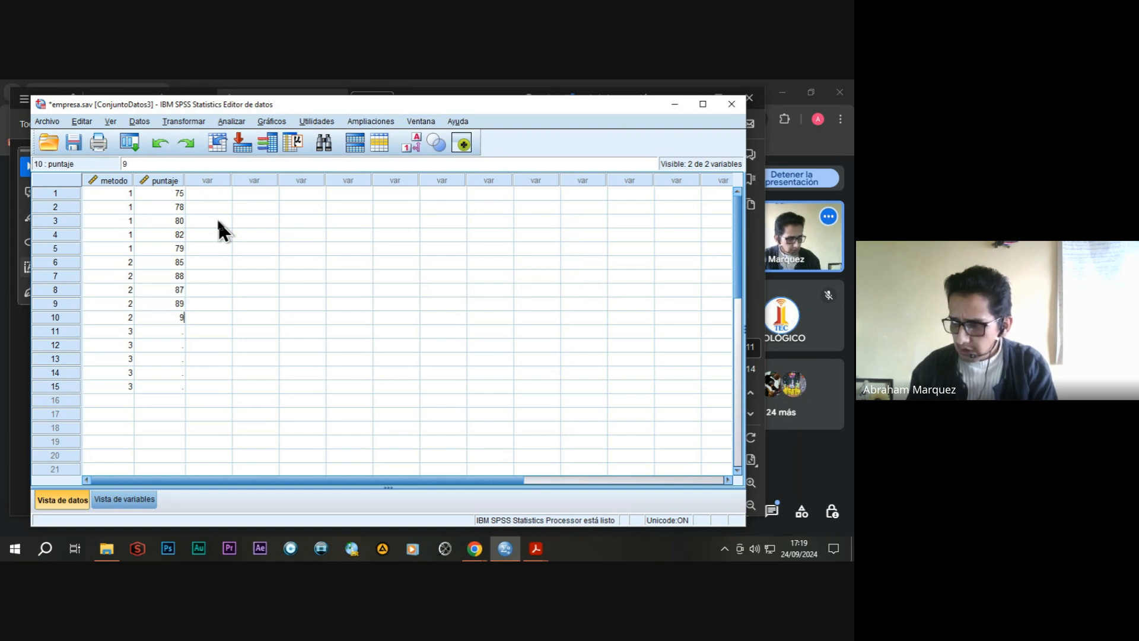
pyautogui.press('Return')
# Enter the puntaje scores 70, 72, 74, 71 and 69 for the five method 3 cases.
pyautogui.write('70')
pyautogui.press('Return')
pyautogui.write('72')
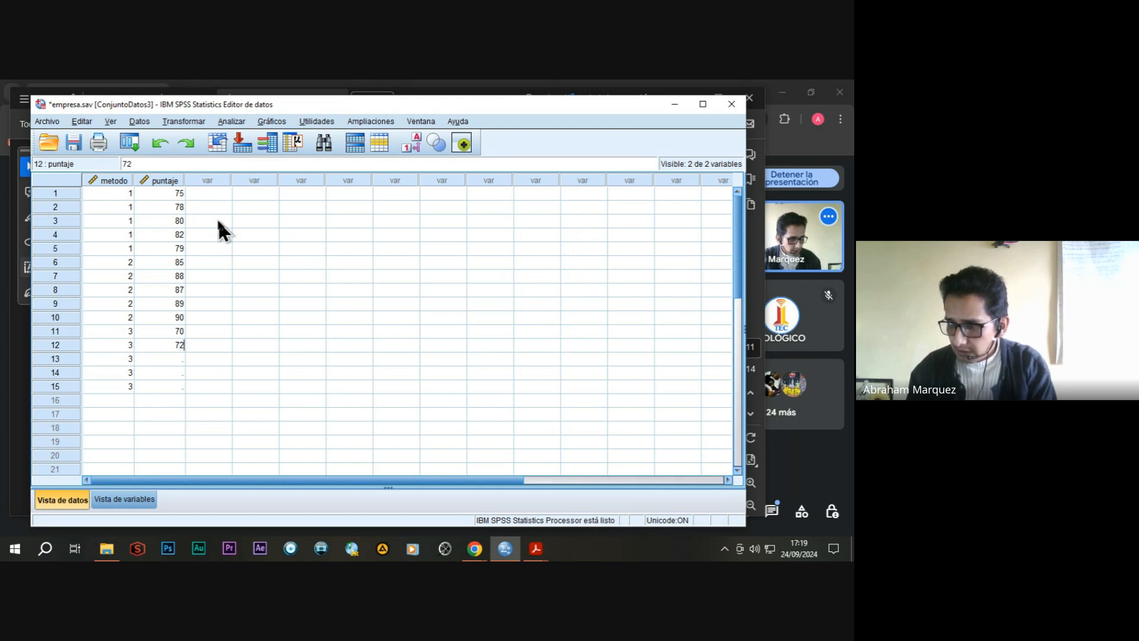
pyautogui.press('Return')
pyautogui.write('74')
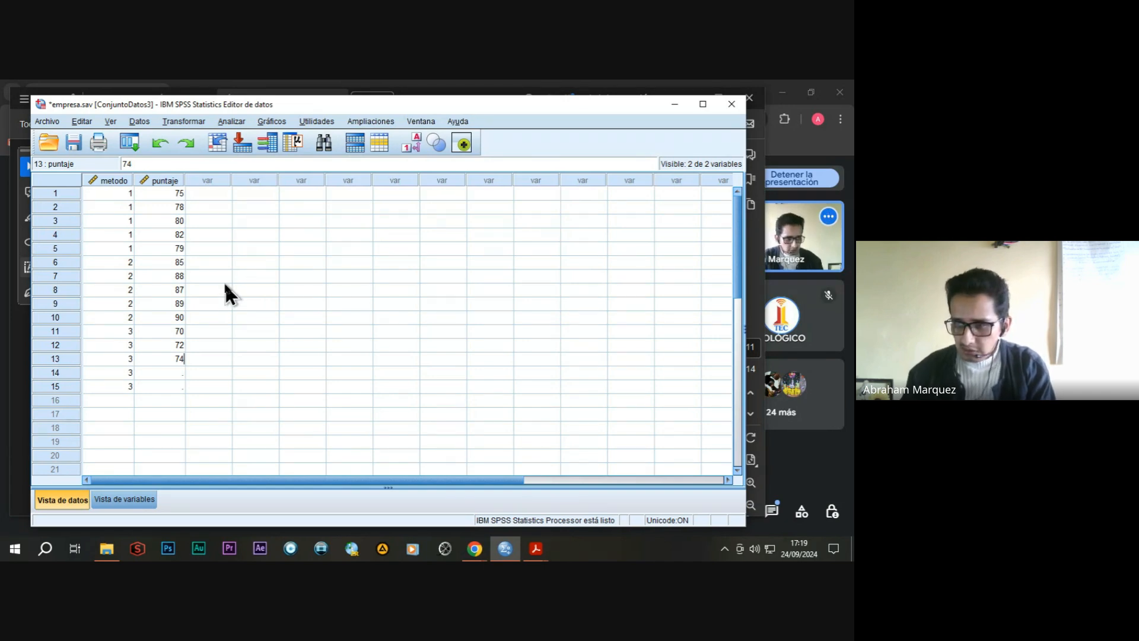
pyautogui.press('Return')
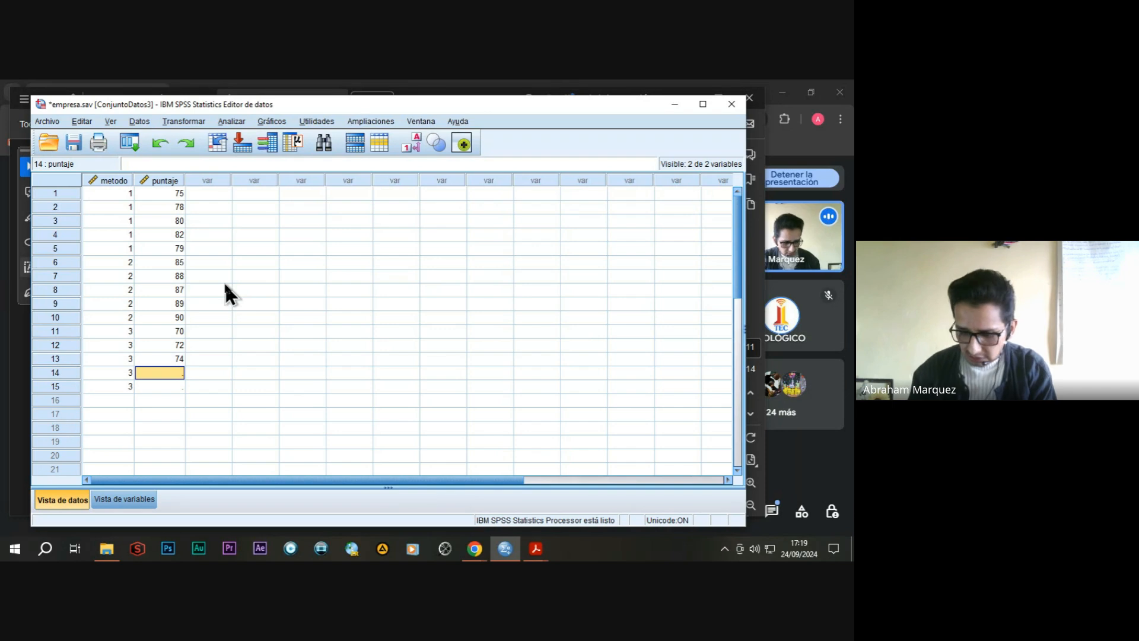
pyautogui.write('71')
pyautogui.press('Return')
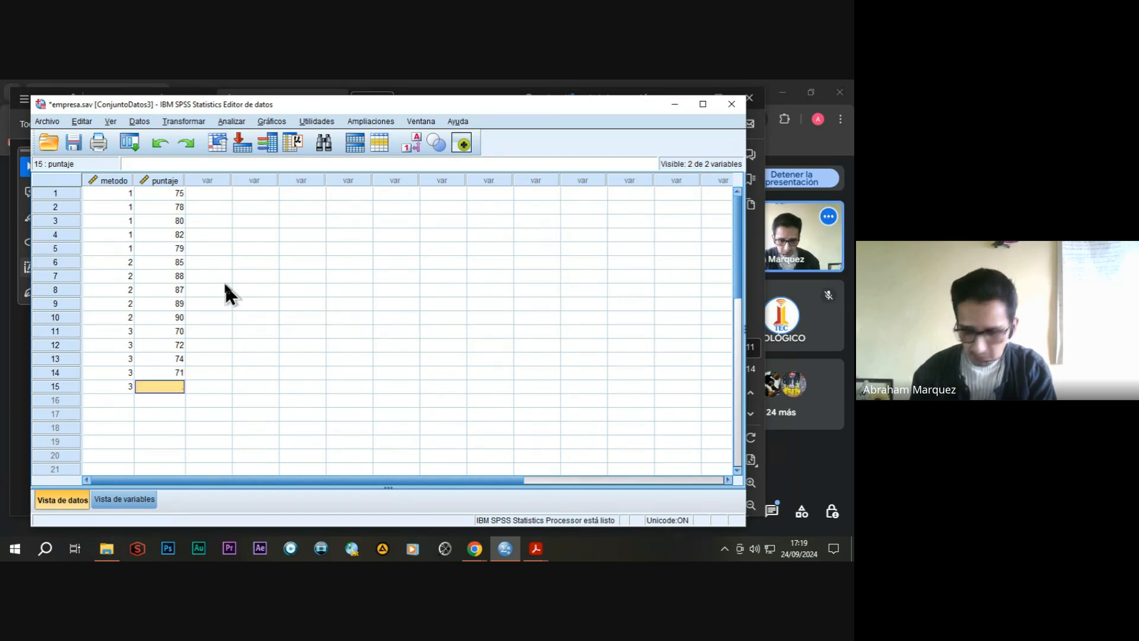
pyautogui.write('69')
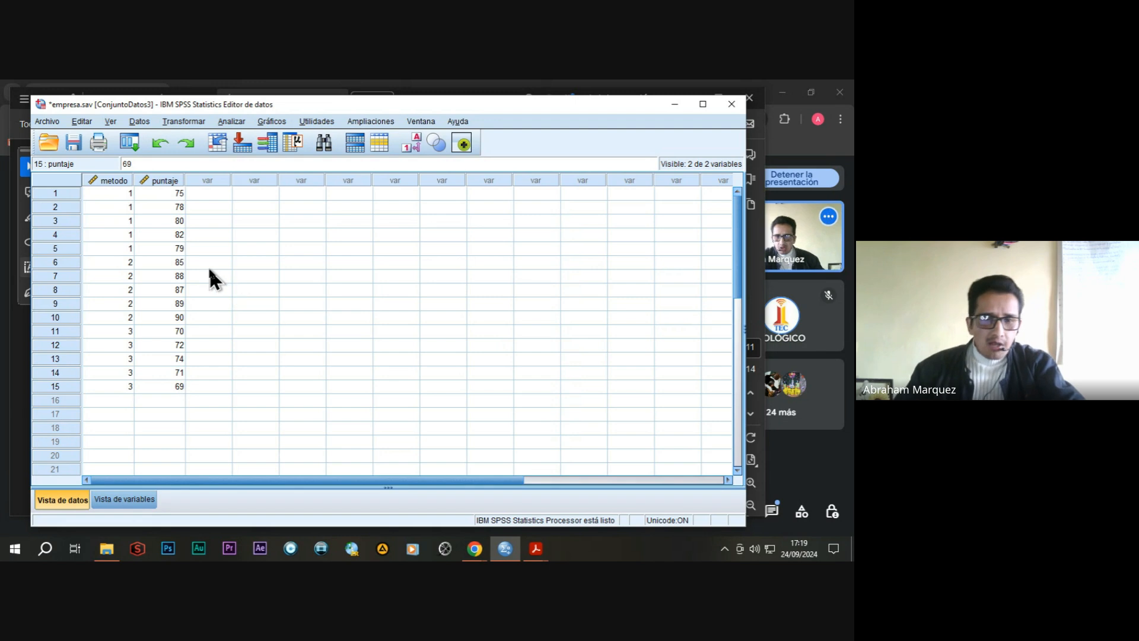
# Start a one-way ANOVA (ANOVA de un factor) and assign puntaje as the dependent variable.
pyautogui.click(233, 121)
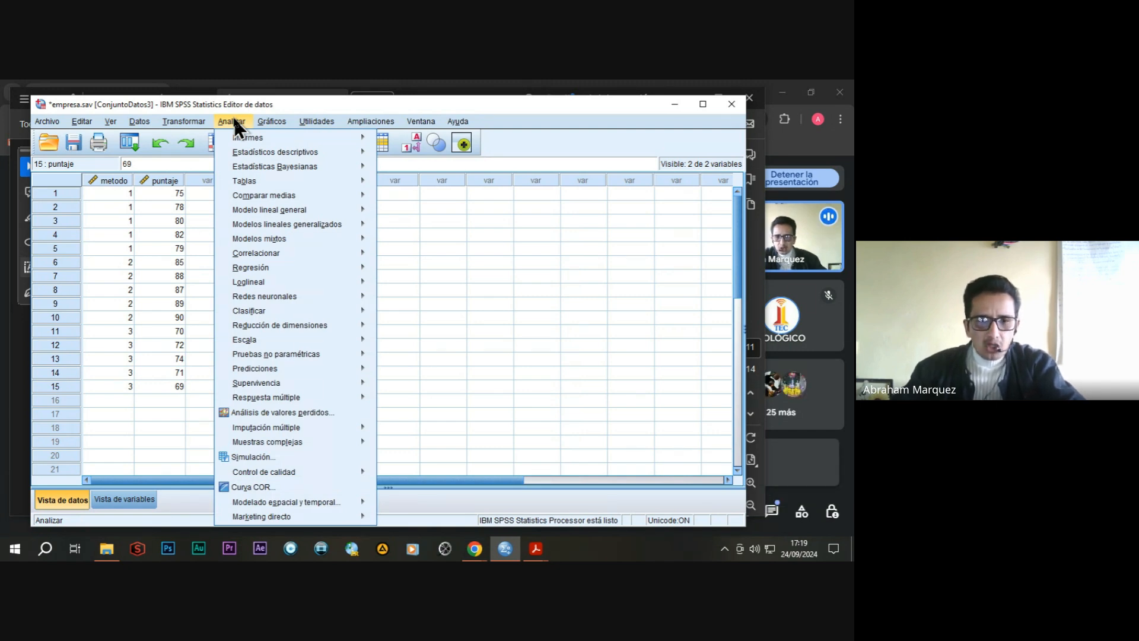
pyautogui.moveTo(266, 185)
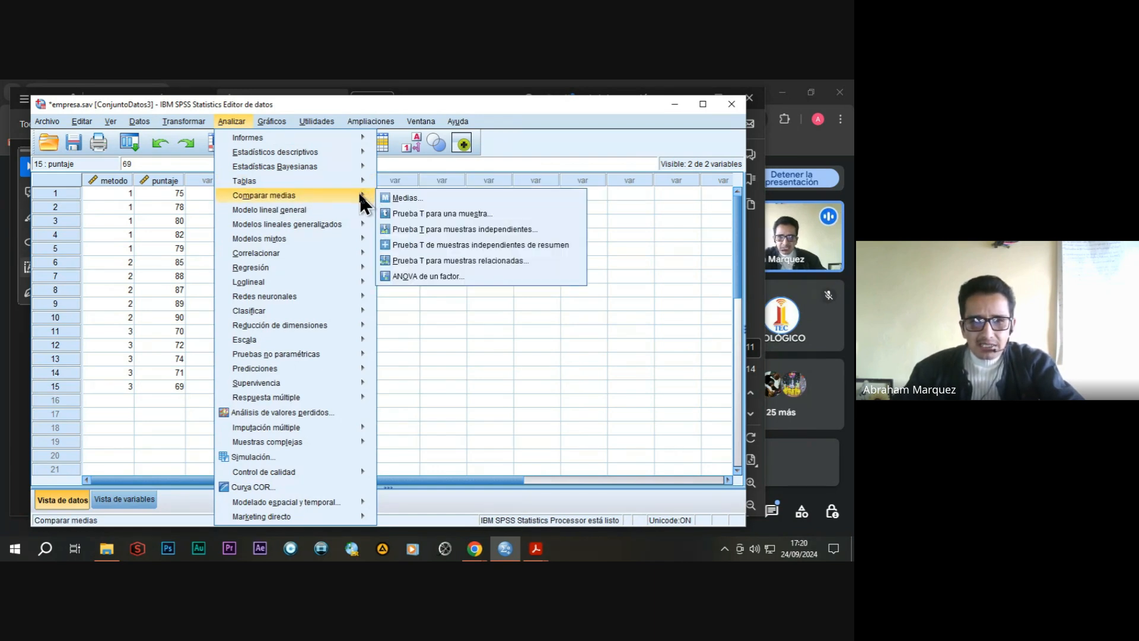
pyautogui.click(439, 276)
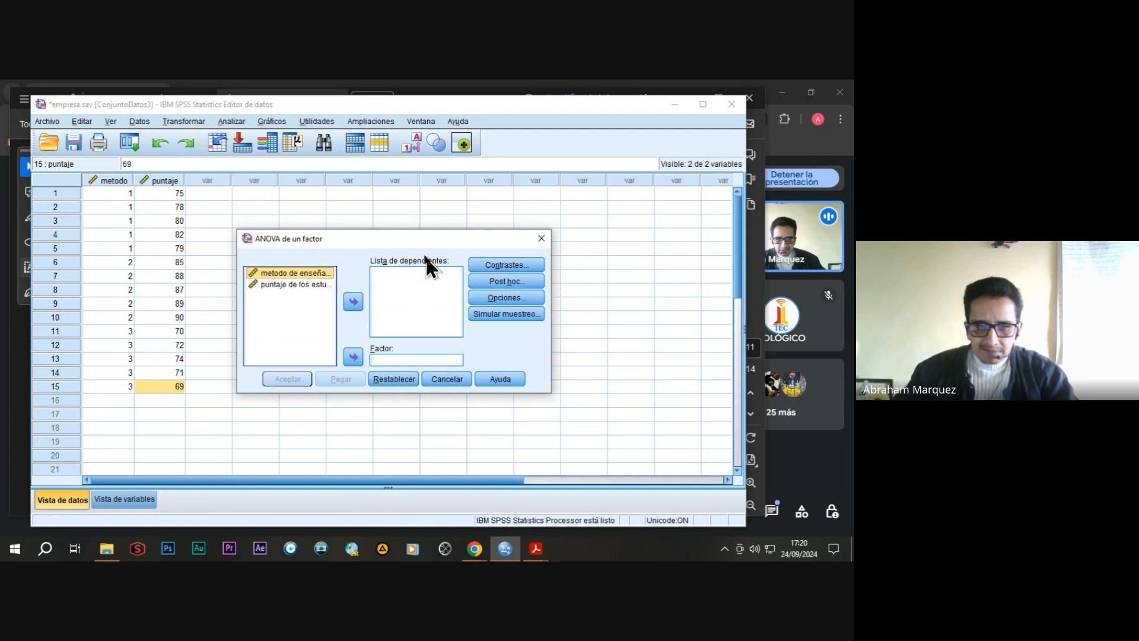
pyautogui.moveTo(408, 236); pyautogui.dragTo(433, 216)
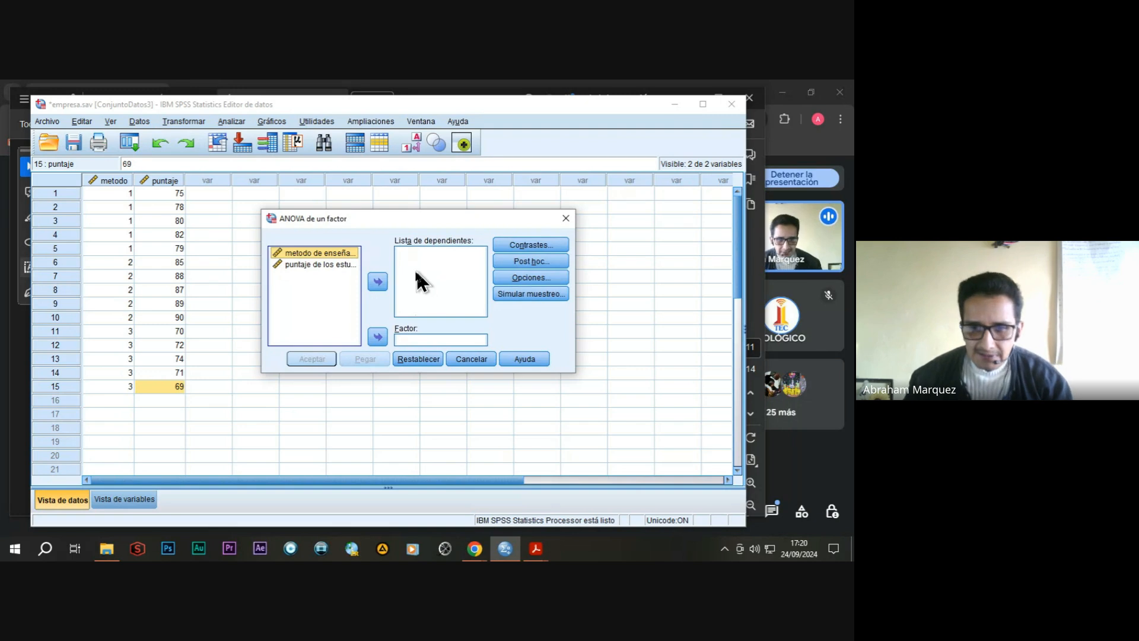
pyautogui.click(312, 266)
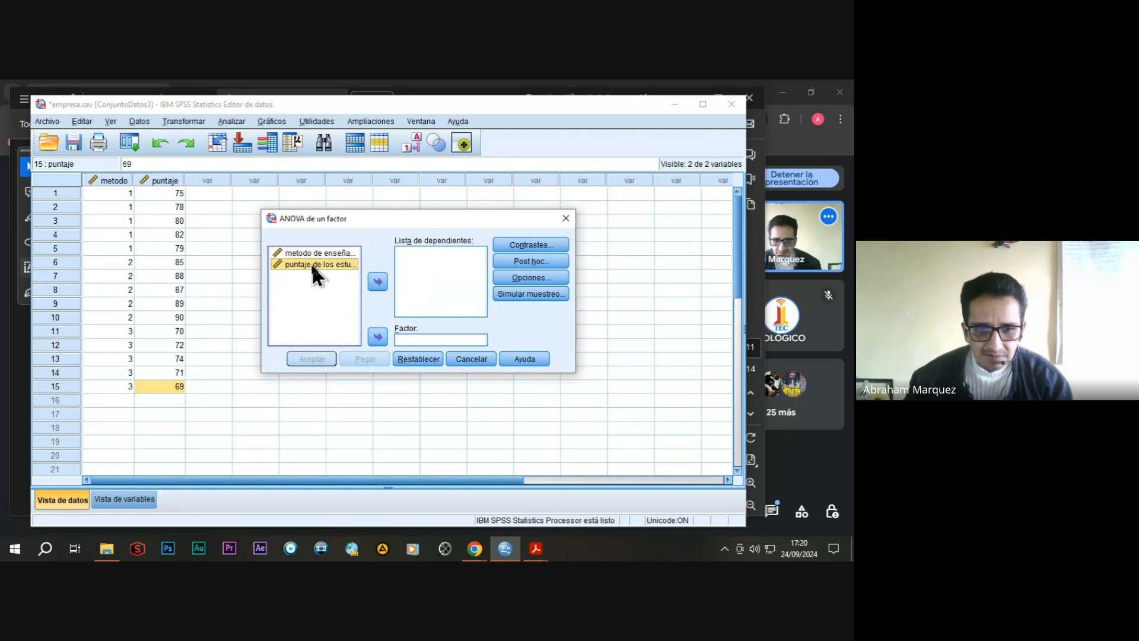
pyautogui.click(325, 253)
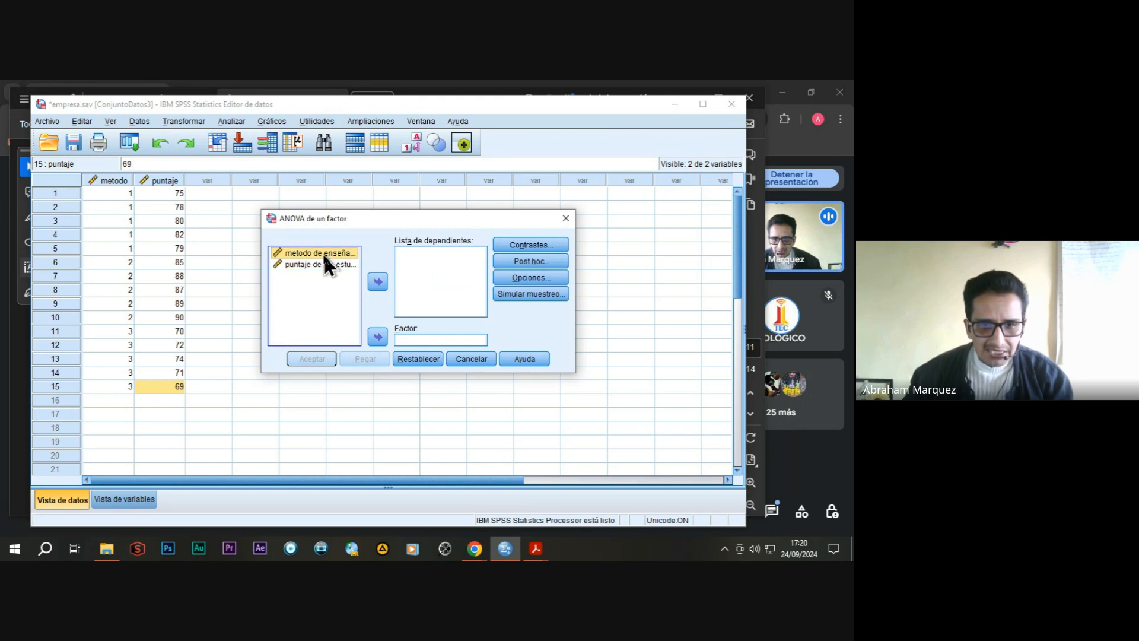
pyautogui.click(323, 264)
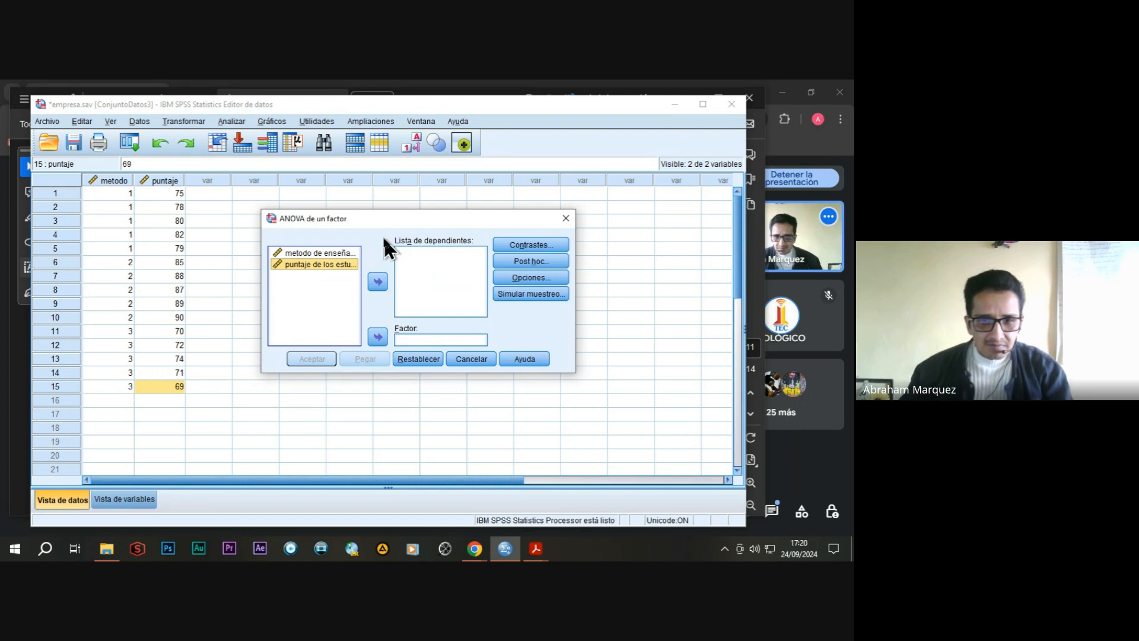
pyautogui.click(381, 279)
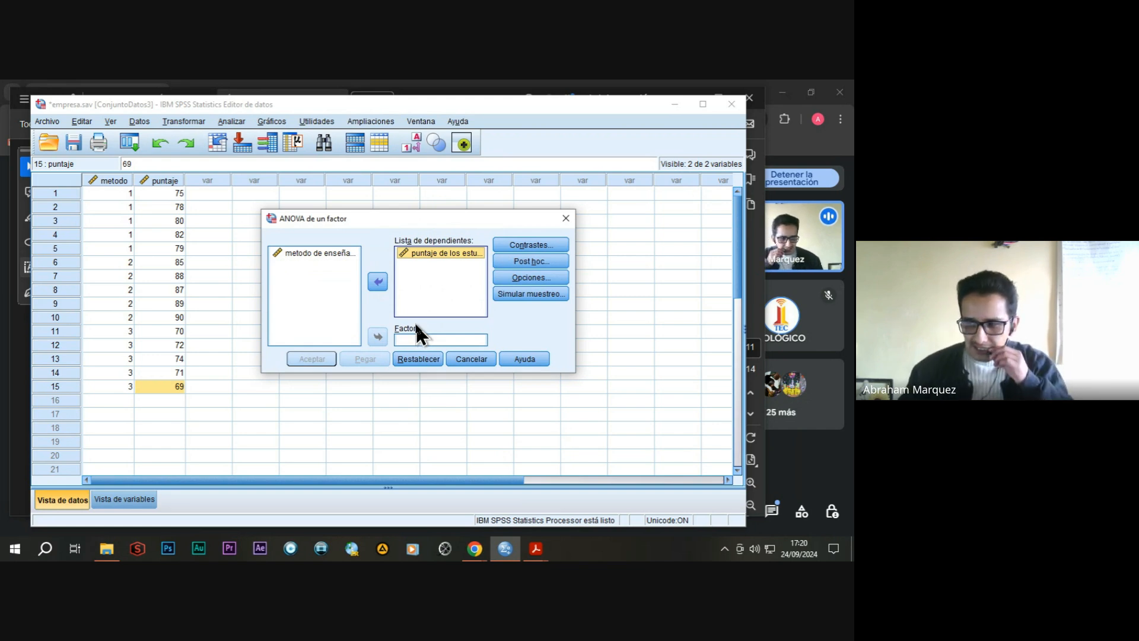
# Assign metodo de enseñanza as the factor and run the one-way ANOVA.
pyautogui.click(308, 252)
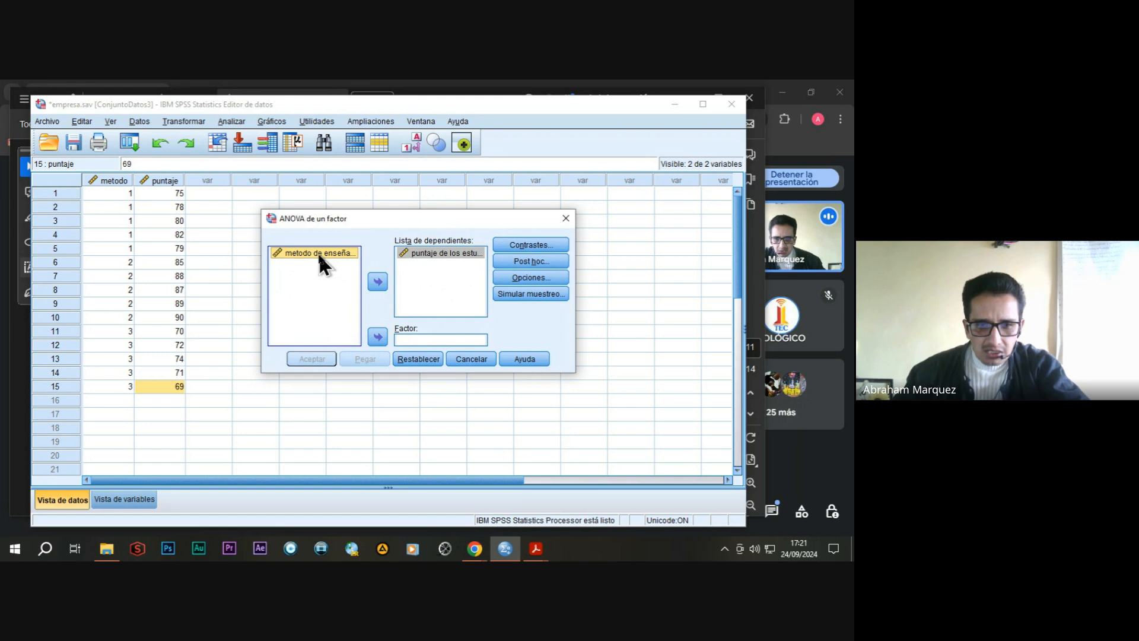
pyautogui.click(379, 337)
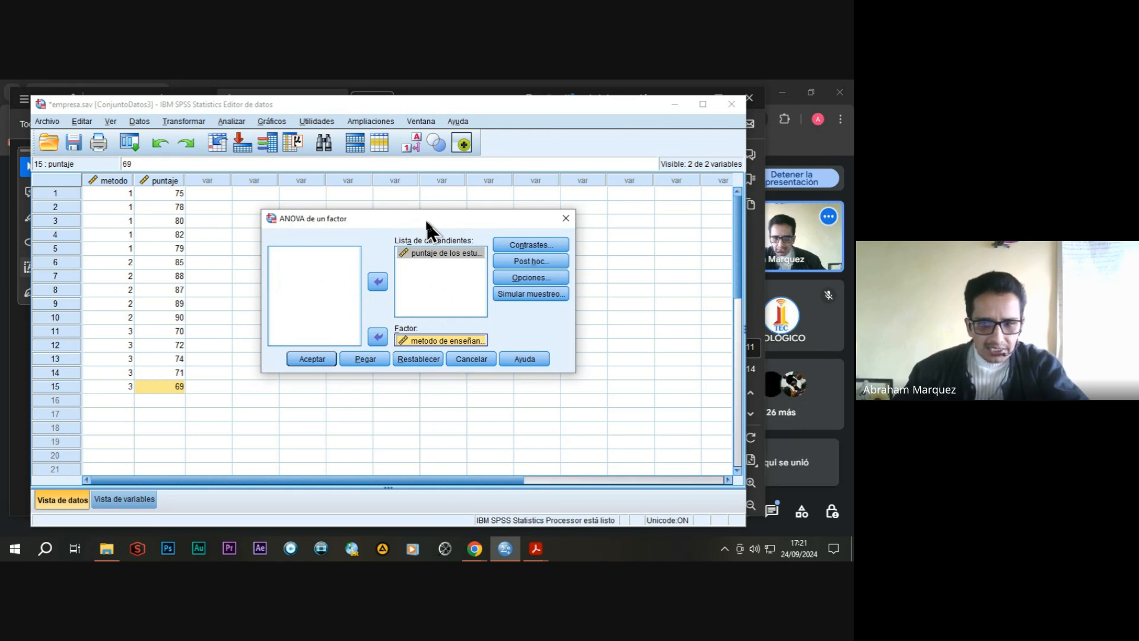
pyautogui.click(316, 358)
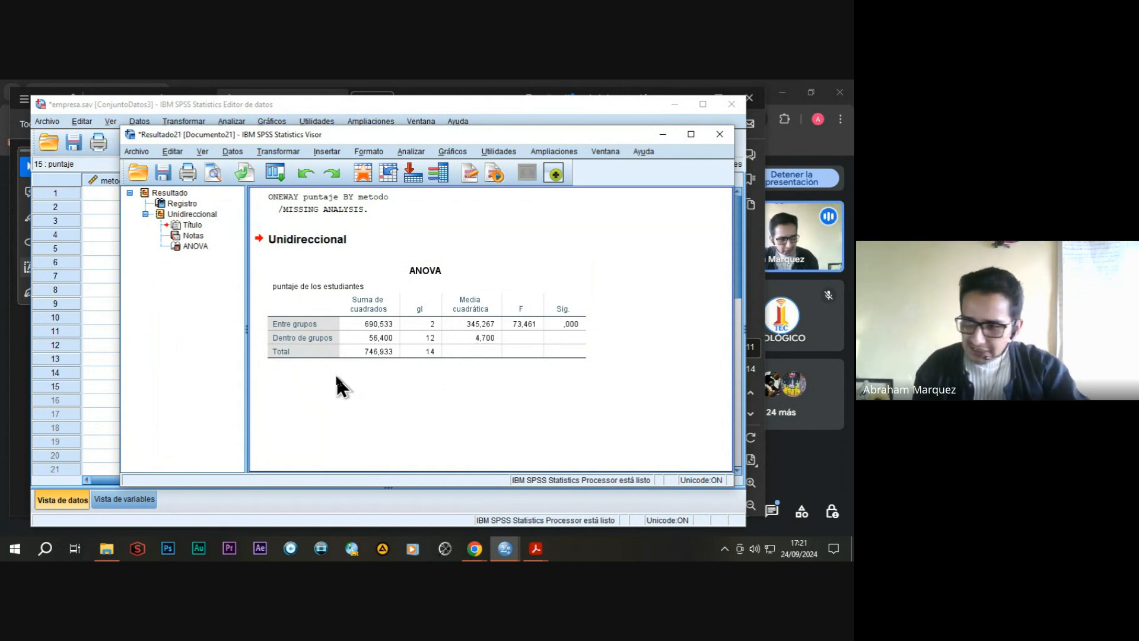
# Review the ANOVA table for puntaje de los estudiantes, and close the Resultado21 output window without saving it.
pyautogui.click(352, 360)
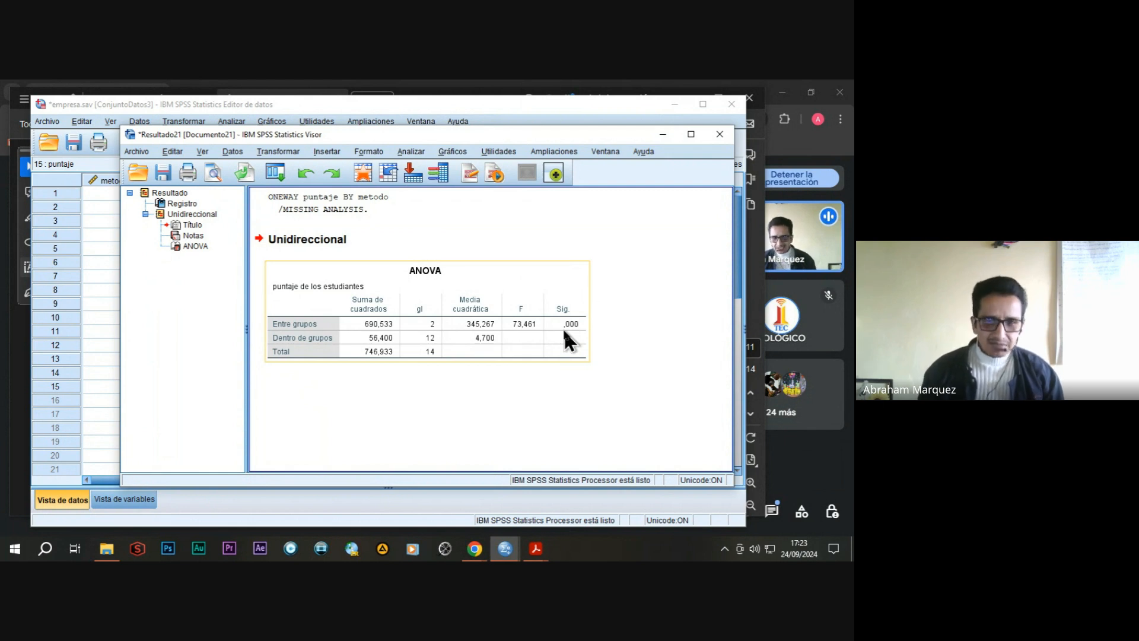
pyautogui.click(619, 240)
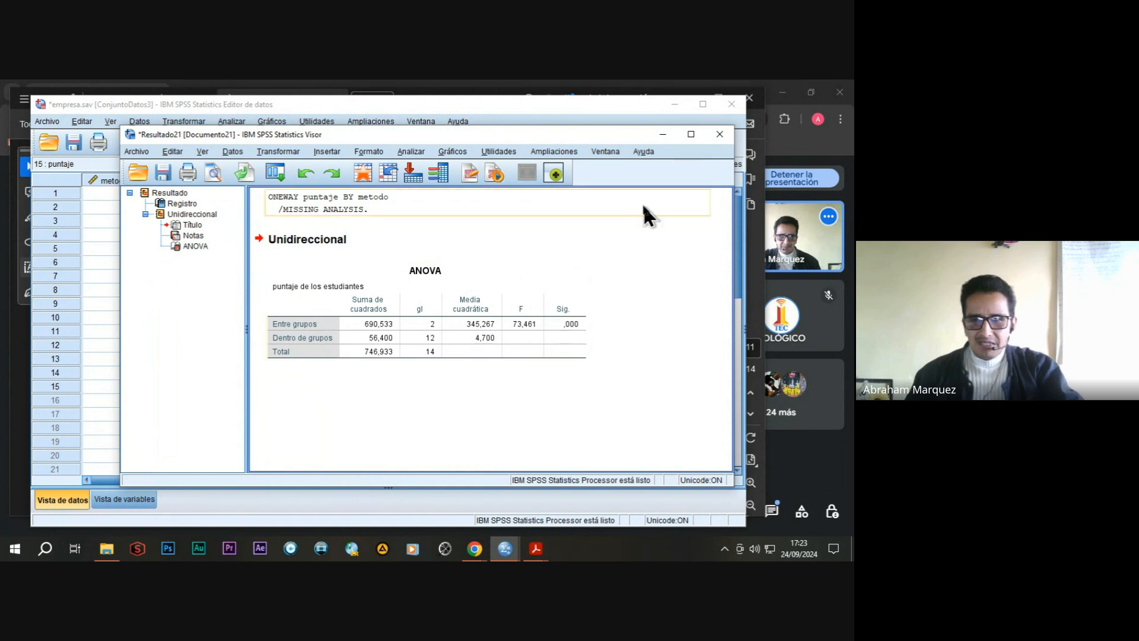
pyautogui.click(720, 142)
pyautogui.click(428, 334)
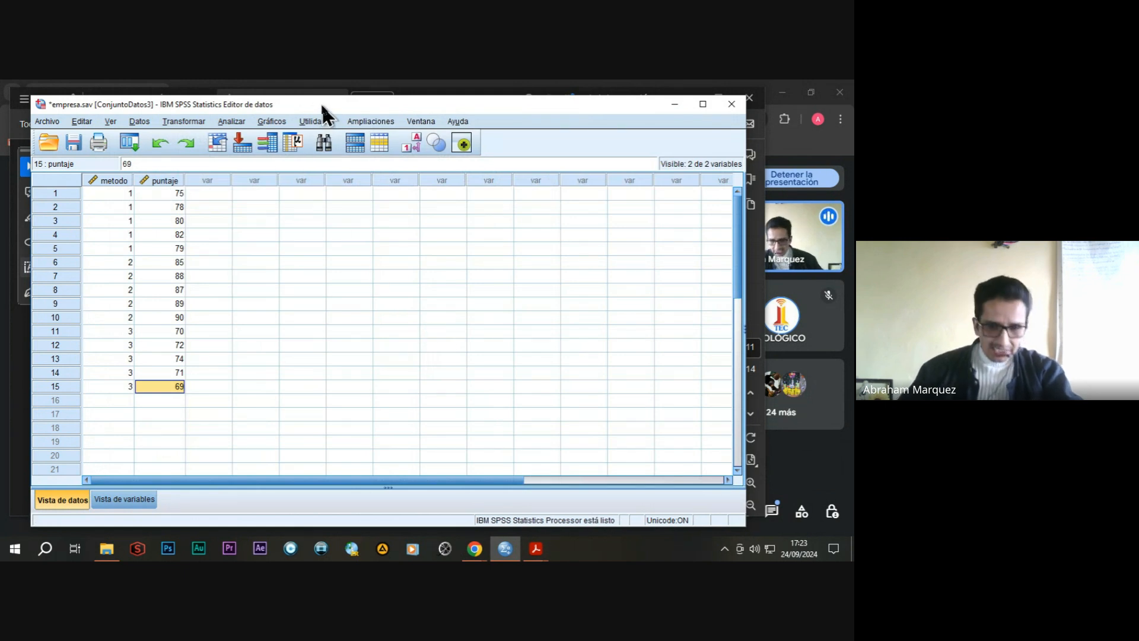
# Switch to the Practica - CURSO -SPSS PDF in Acrobat and go to Practica 8 on two-factor ANOVA (ANOVA factorial).
pyautogui.moveTo(536, 558)
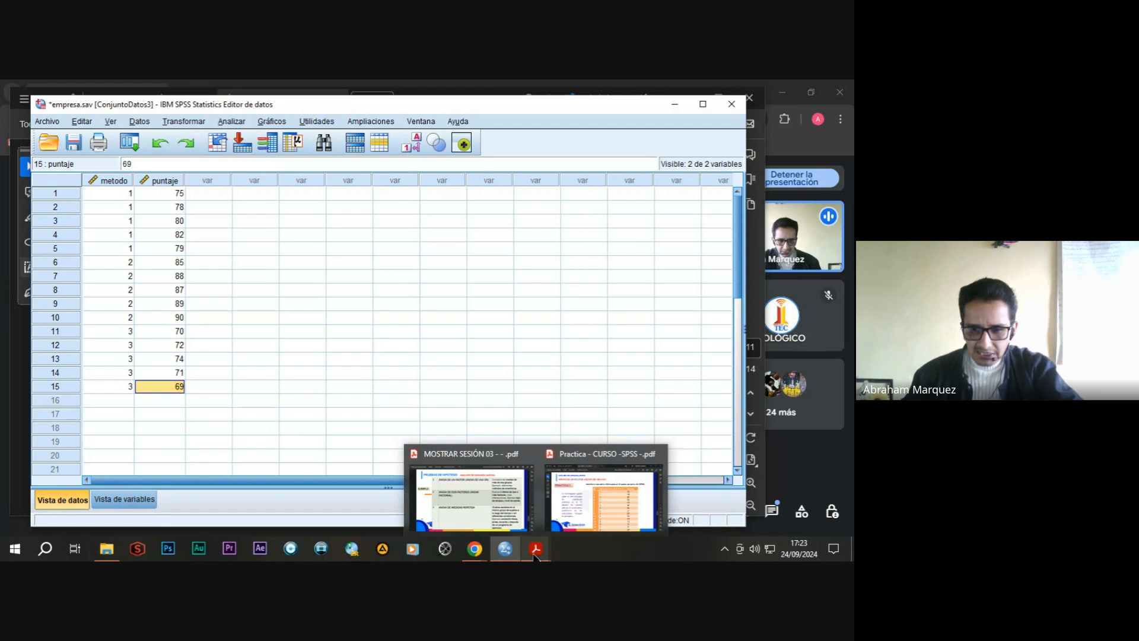
pyautogui.click(578, 475)
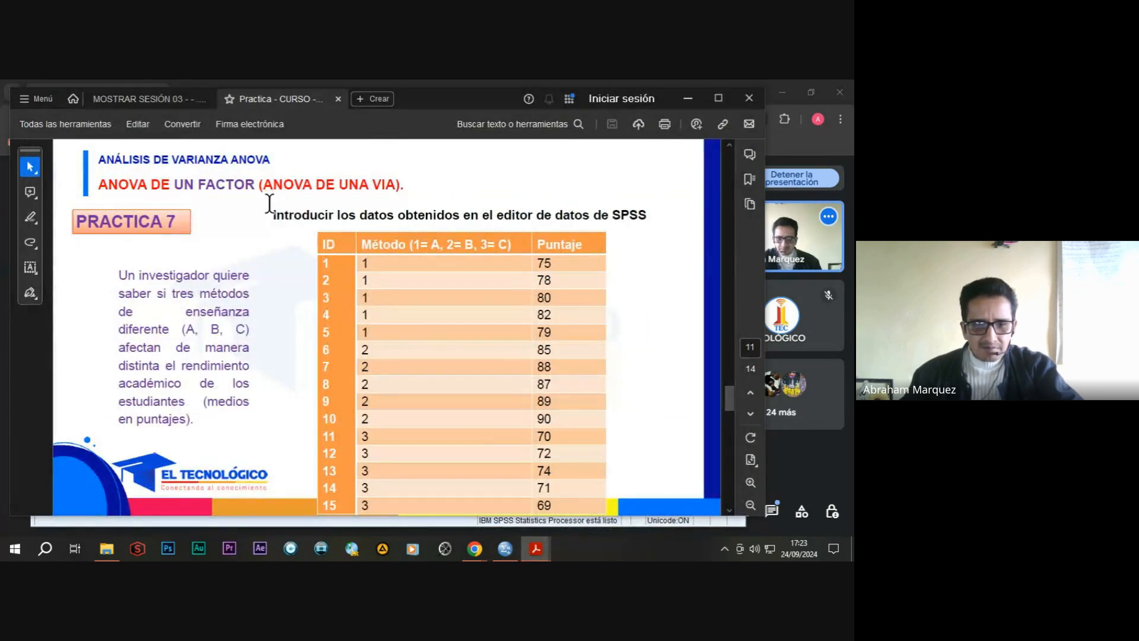
pyautogui.scroll(-1, 268, 214)
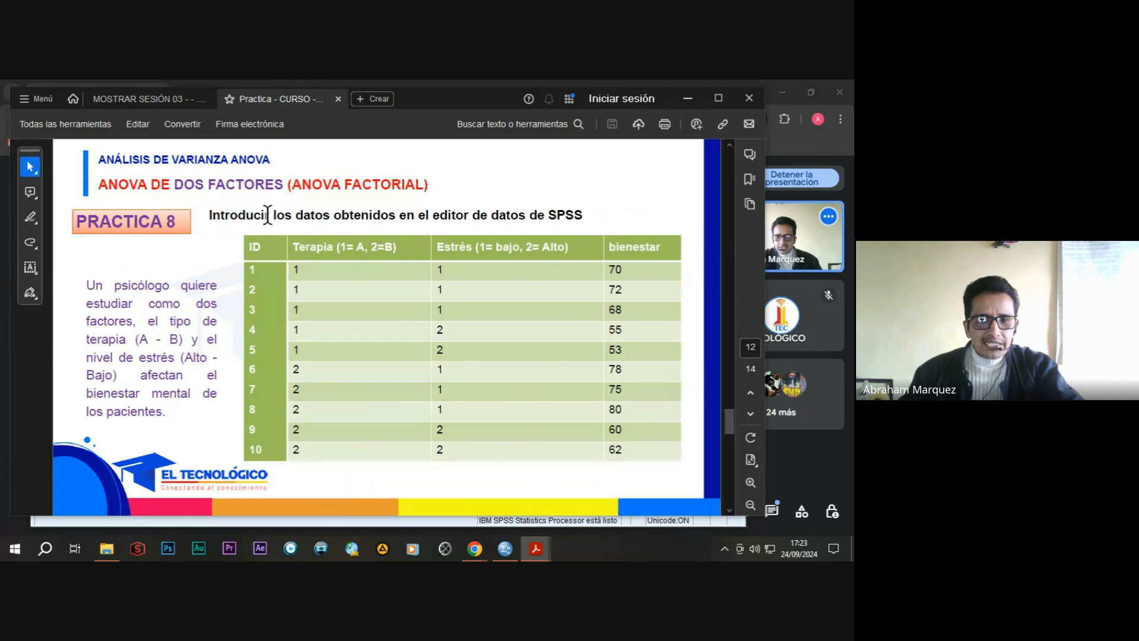
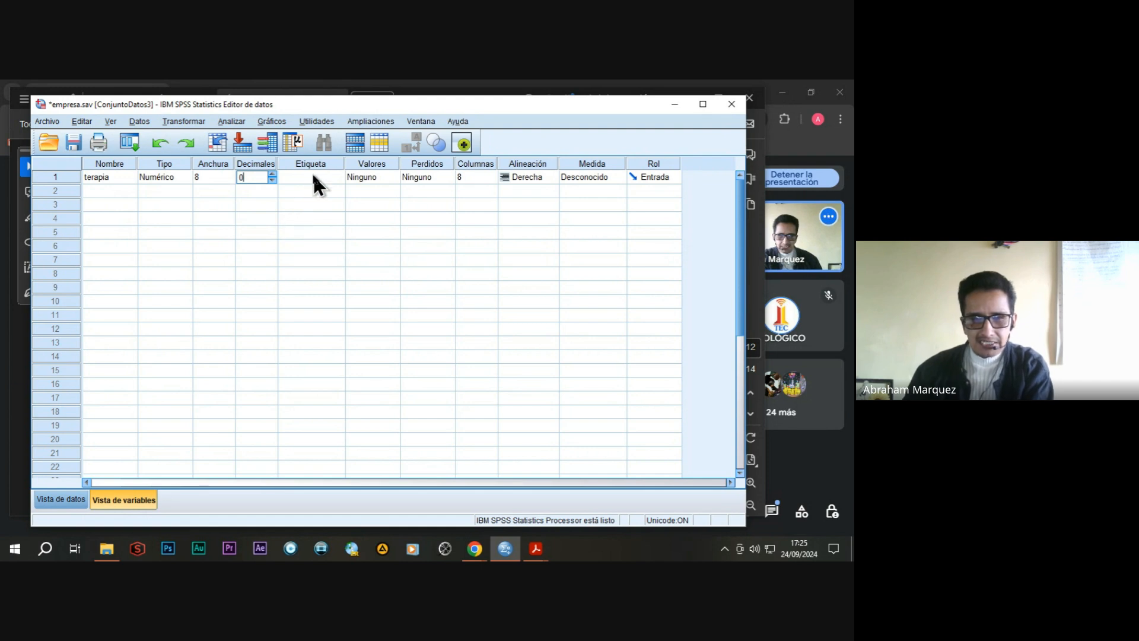
# Label the terapia variable "tipo de terapia (A,B)".
pyautogui.click(307, 177)
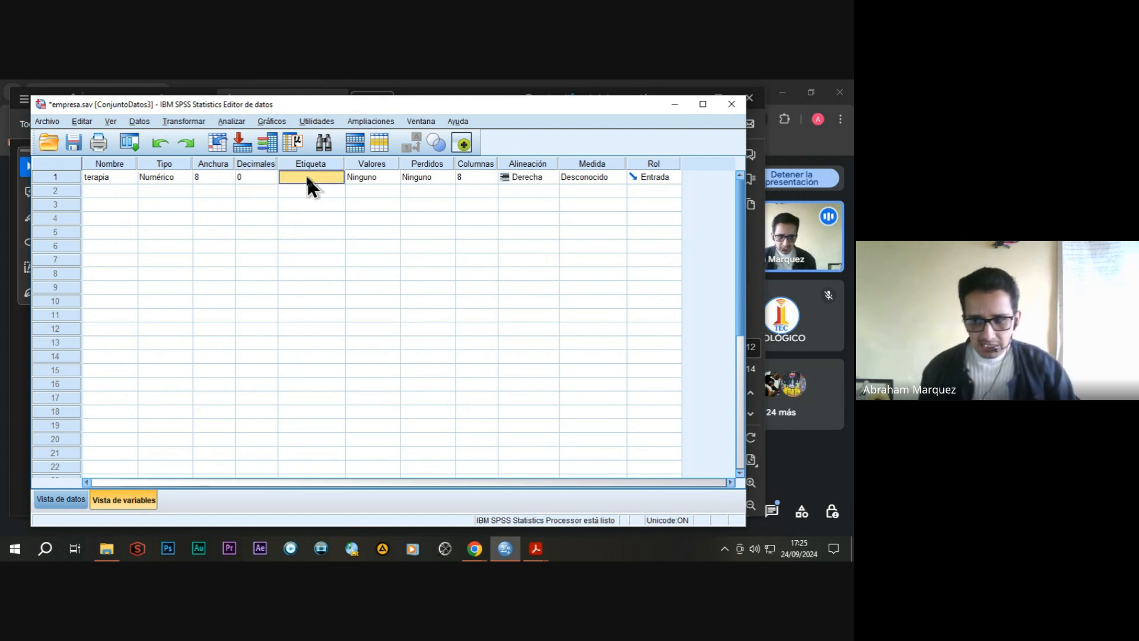
pyautogui.write('tipo de terapia')
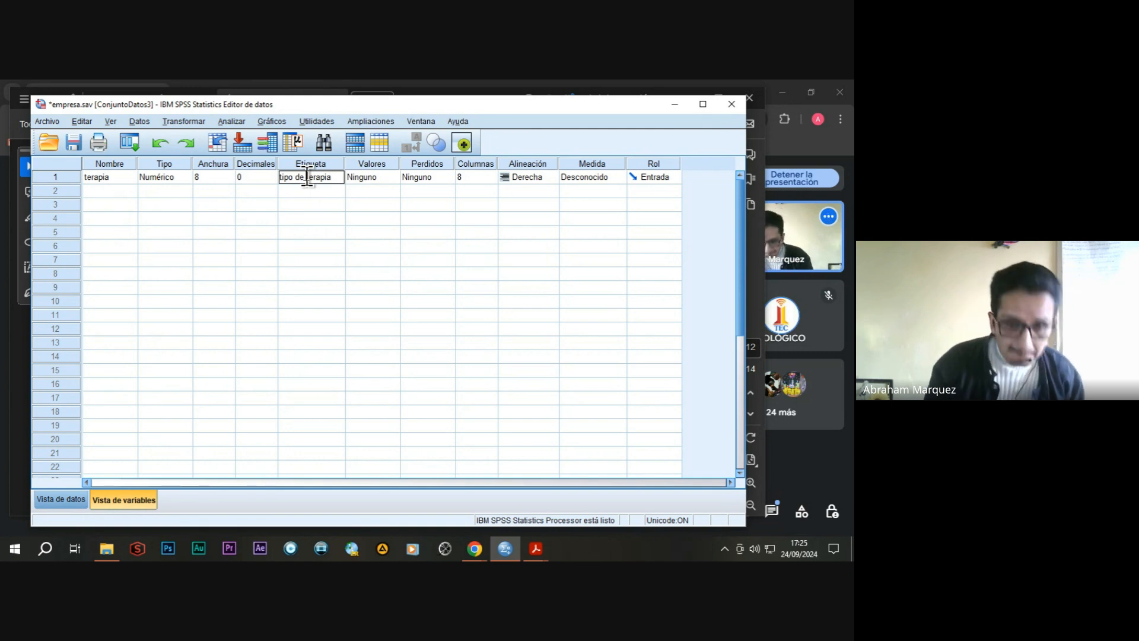
pyautogui.write('(A,B')
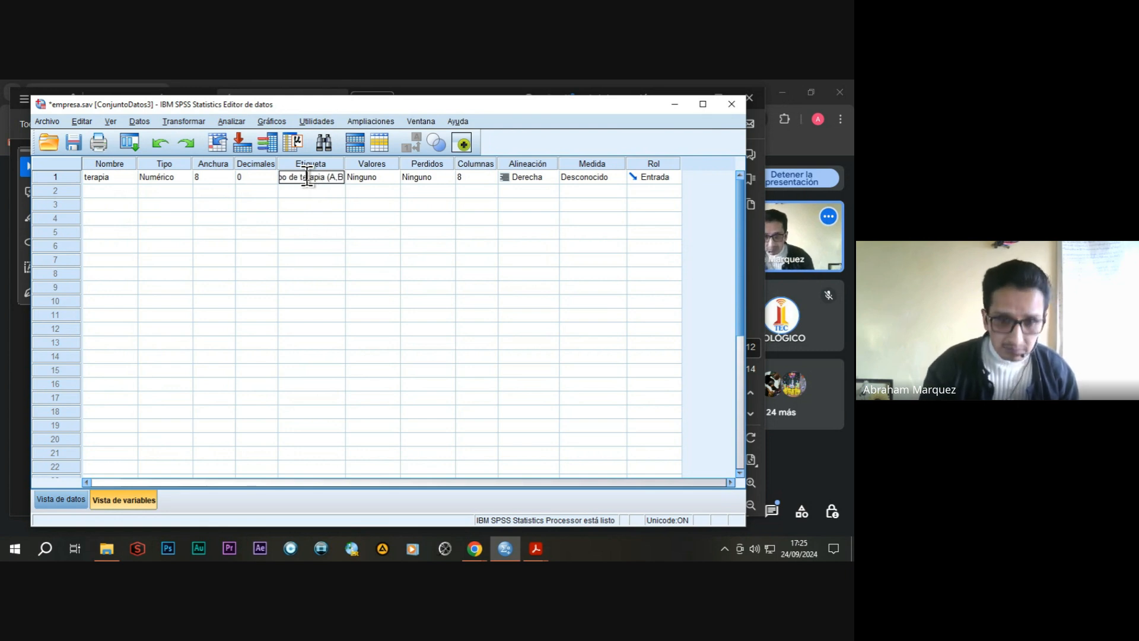
pyautogui.write(')')
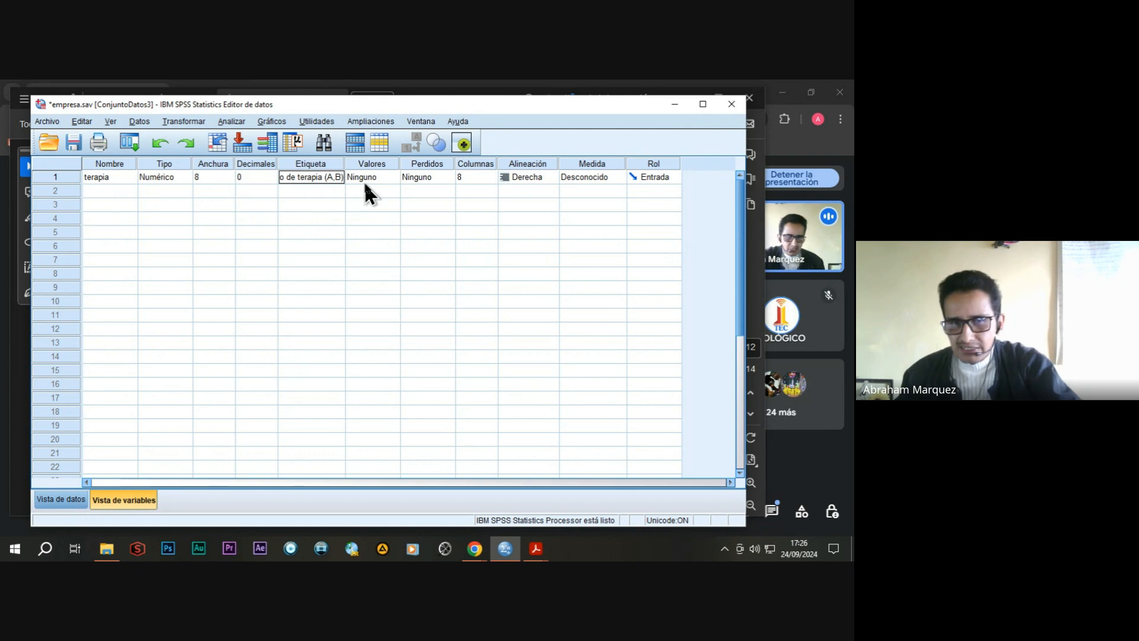
# Add a value label to the terapia variable, with value 1 labelled "terapia".
pyautogui.click(381, 175)
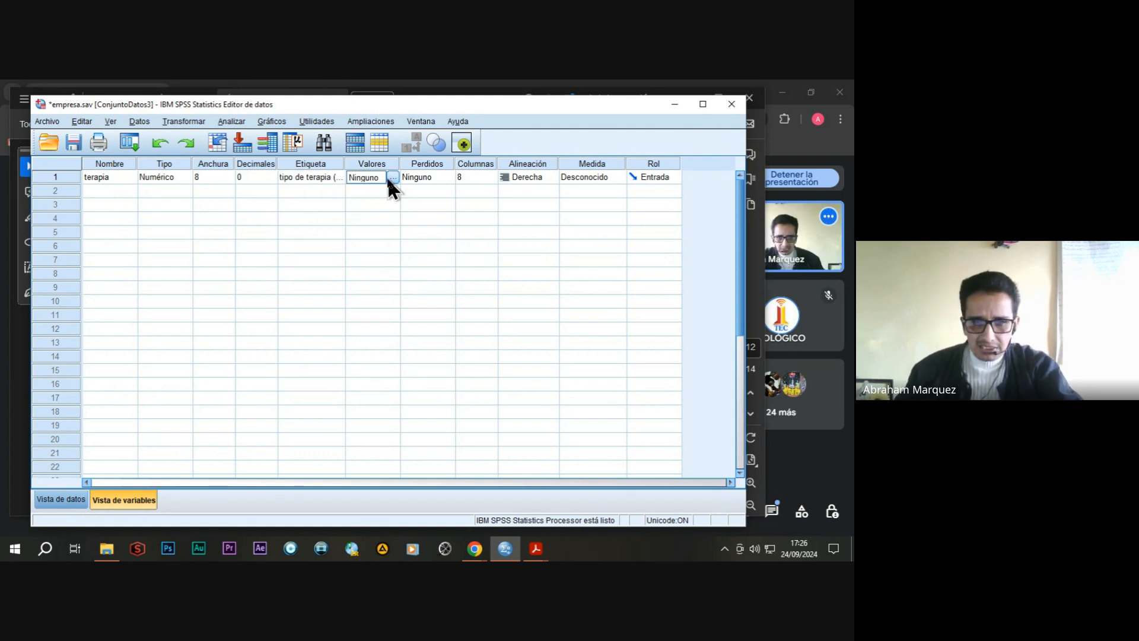
pyautogui.click(390, 177)
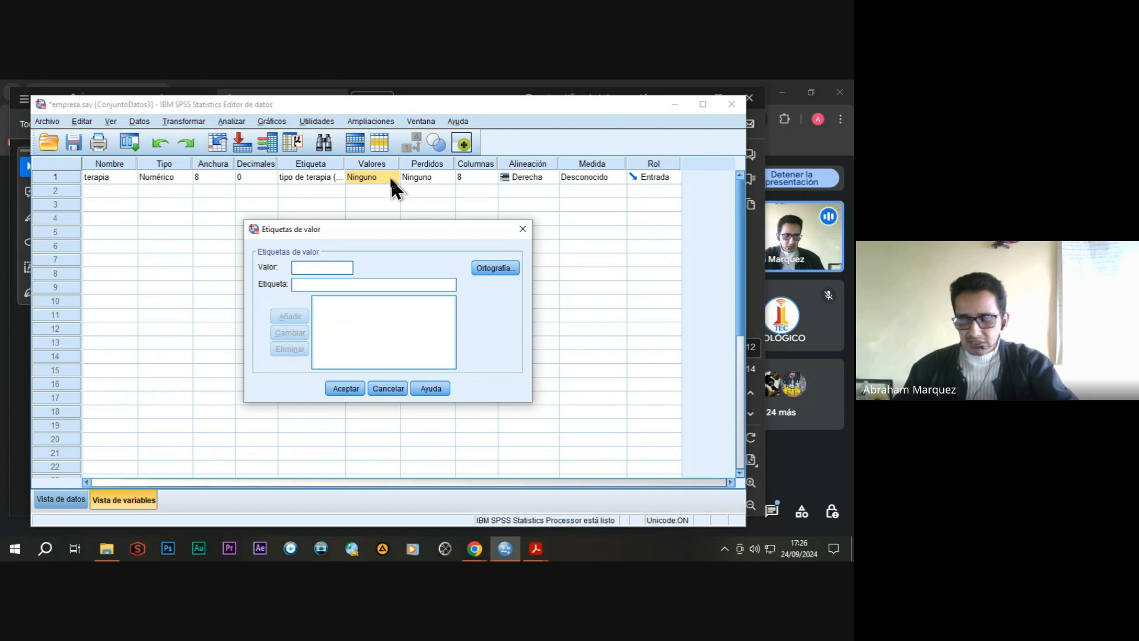
pyautogui.moveTo(332, 230); pyautogui.dragTo(326, 222)
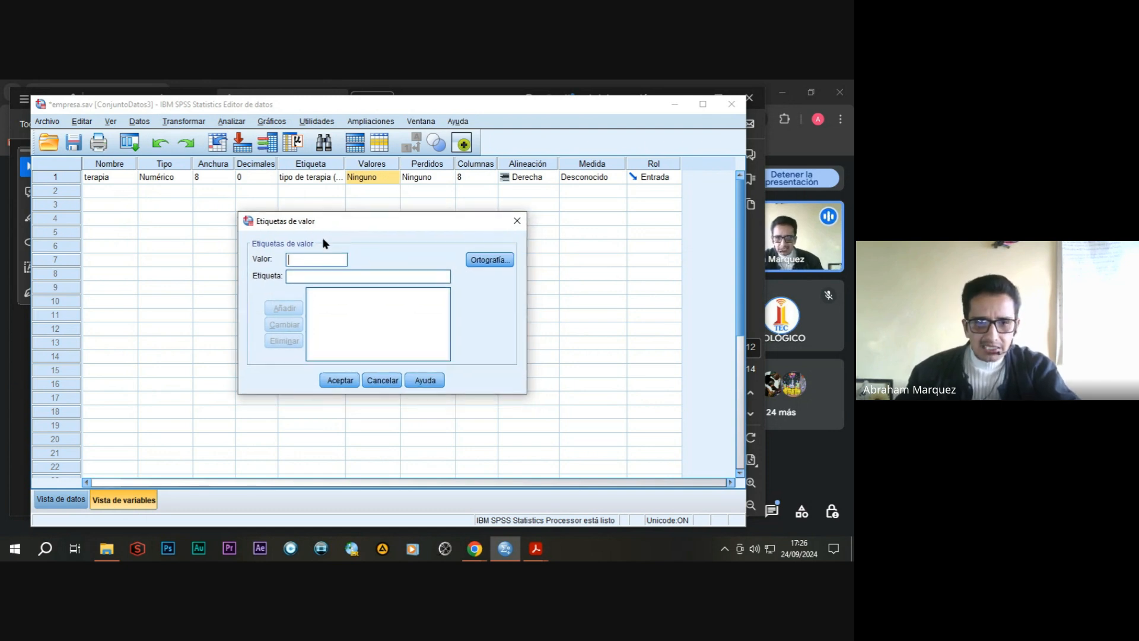
pyautogui.click(302, 277)
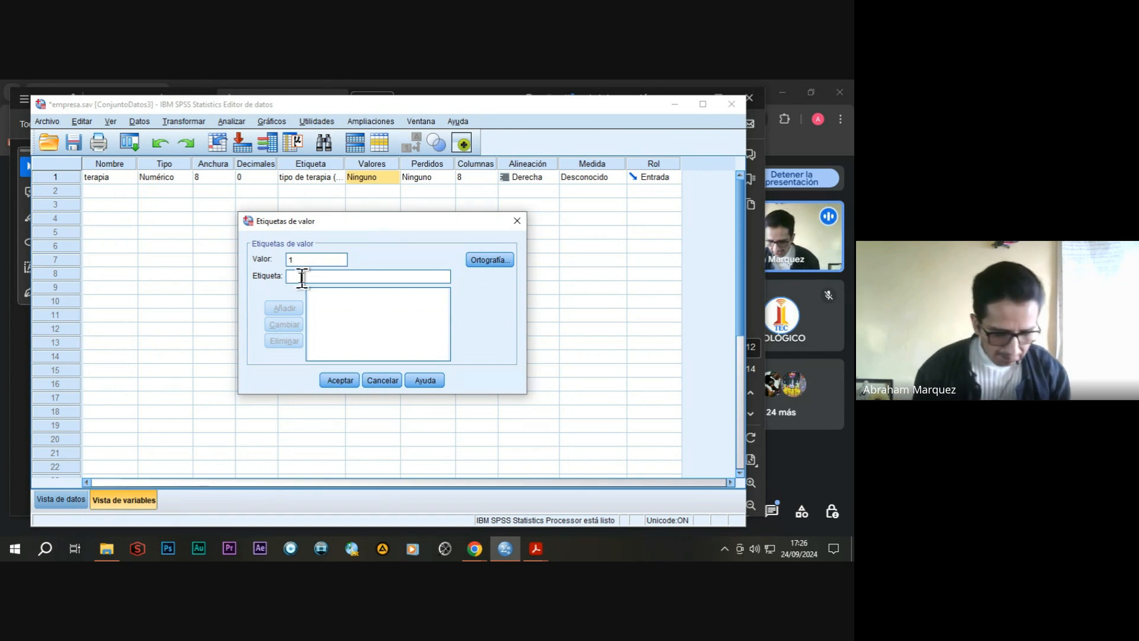
pyautogui.write('terapia')
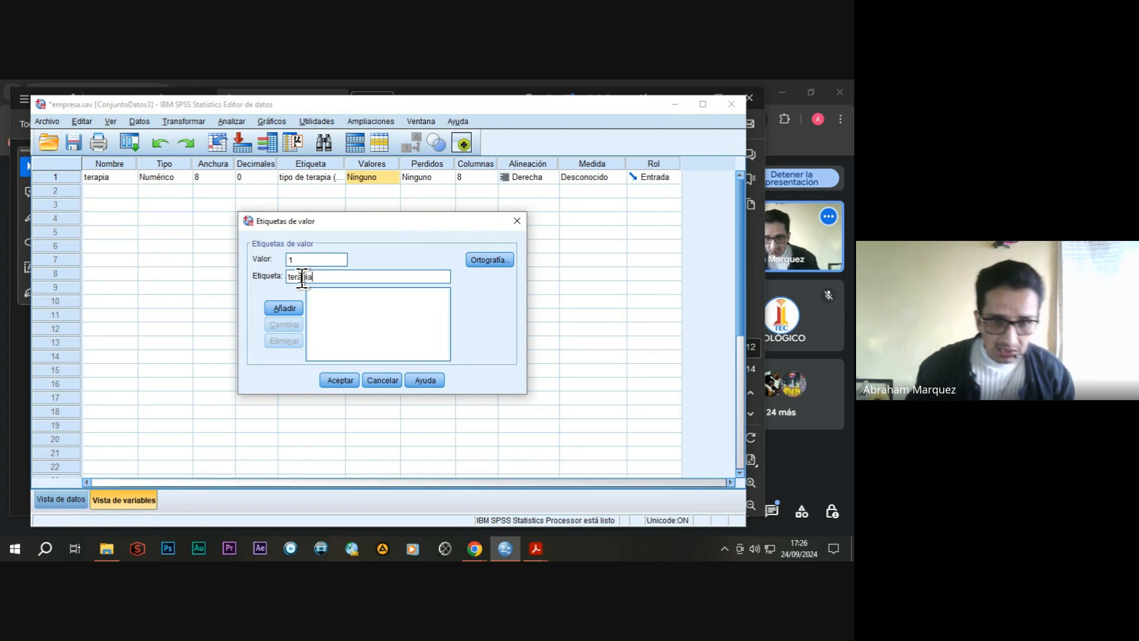
pyautogui.click(291, 309)
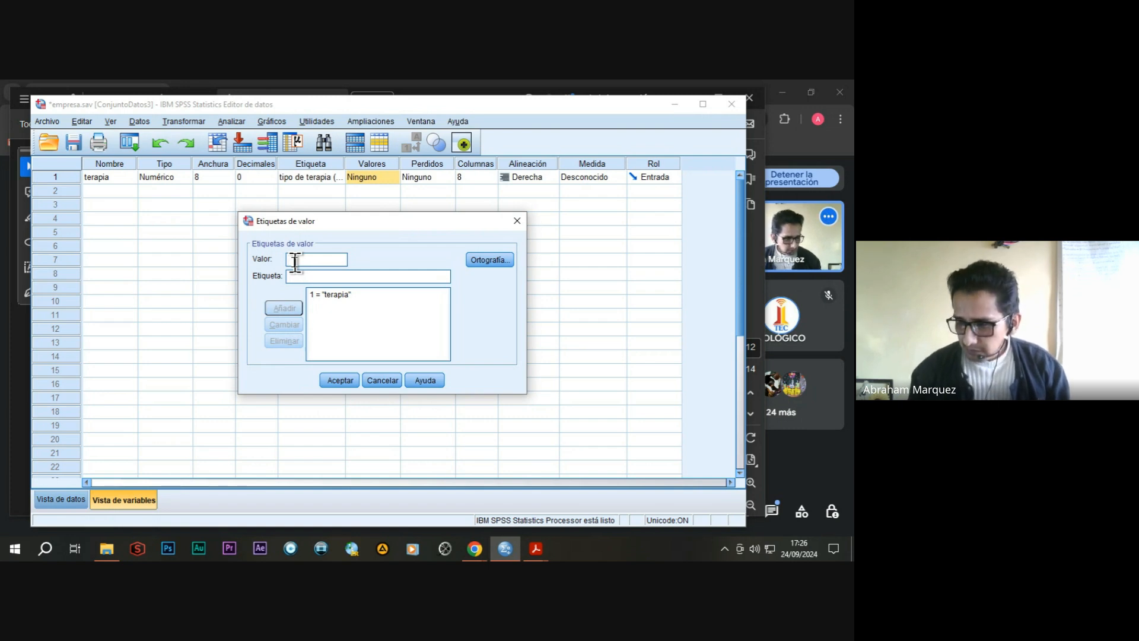
# Change the label of value 1 to "terapia a" in the terapia variable's value labels.
pyautogui.click(348, 295)
pyautogui.click(322, 278)
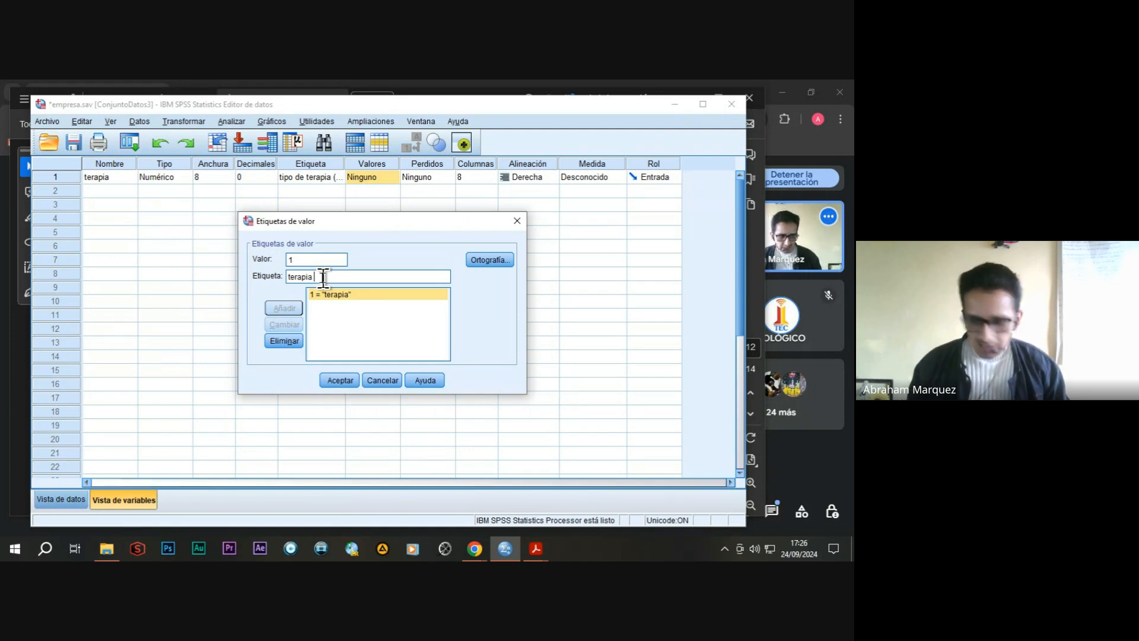
pyautogui.write('a')
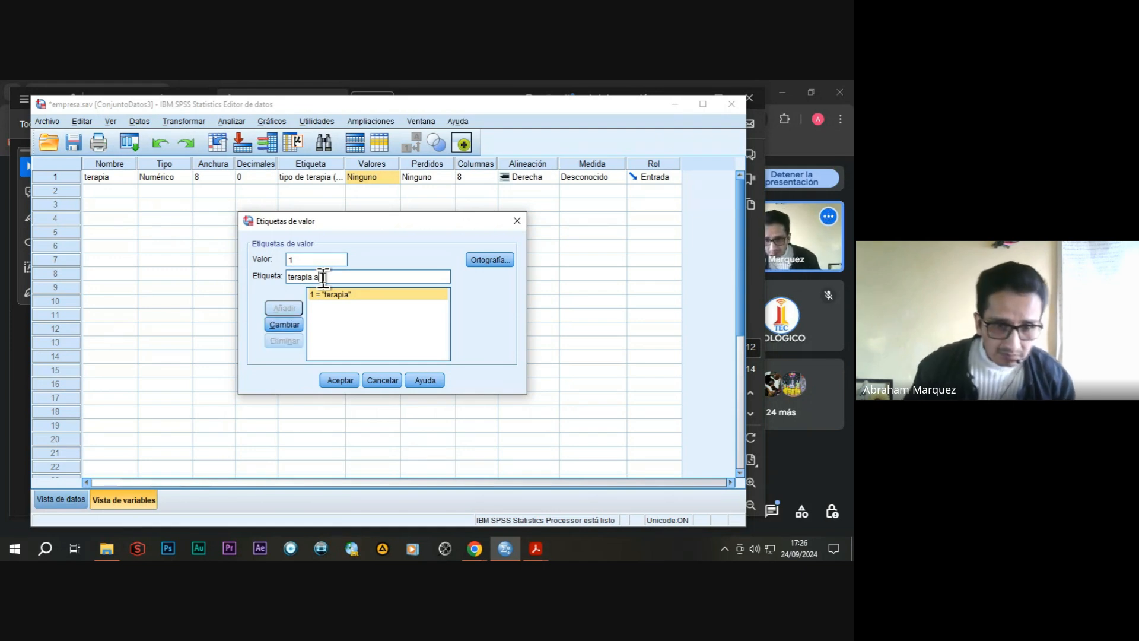
pyautogui.click(291, 322)
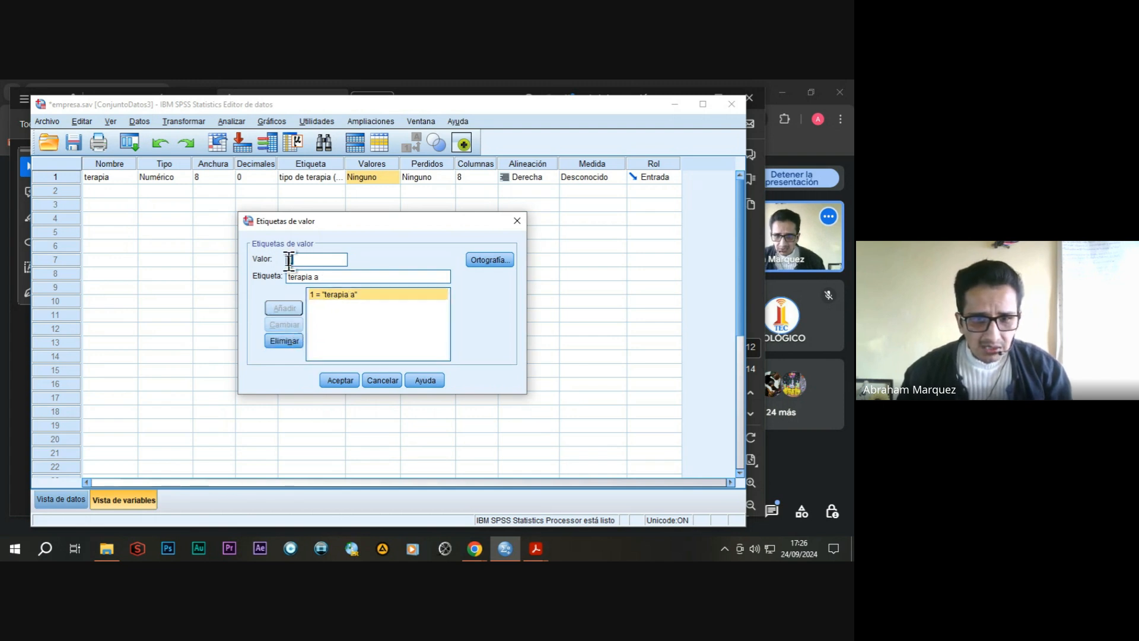
# Add the value label 2 = "terapia B" to the terapia variable and set its measurement level to Nominal.
pyautogui.write('2')
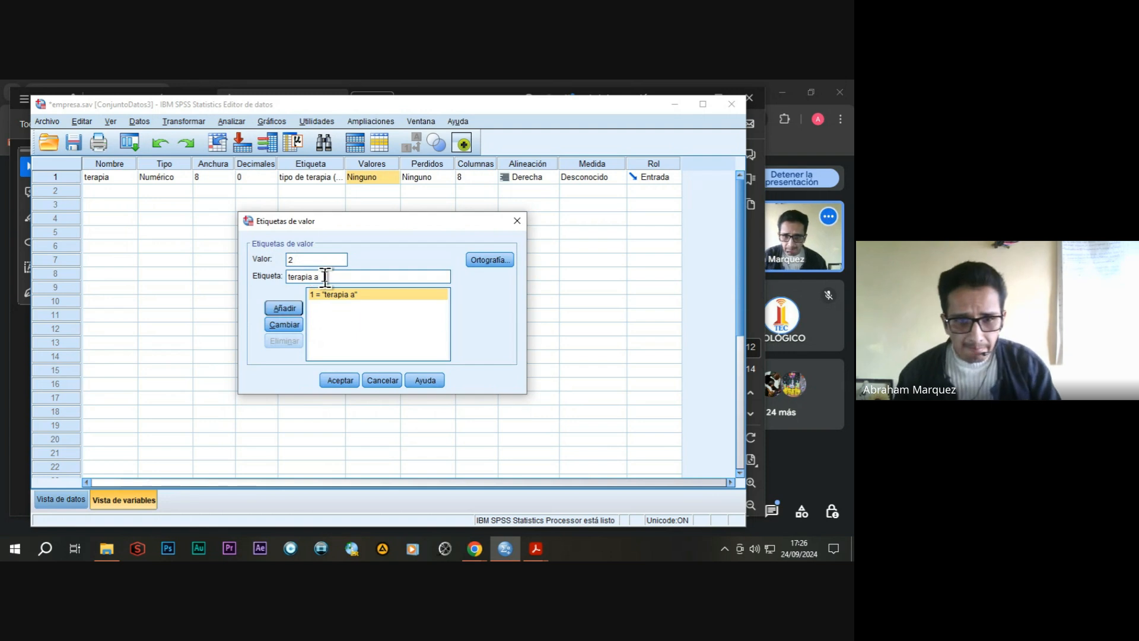
pyautogui.moveTo(323, 276); pyautogui.dragTo(315, 277)
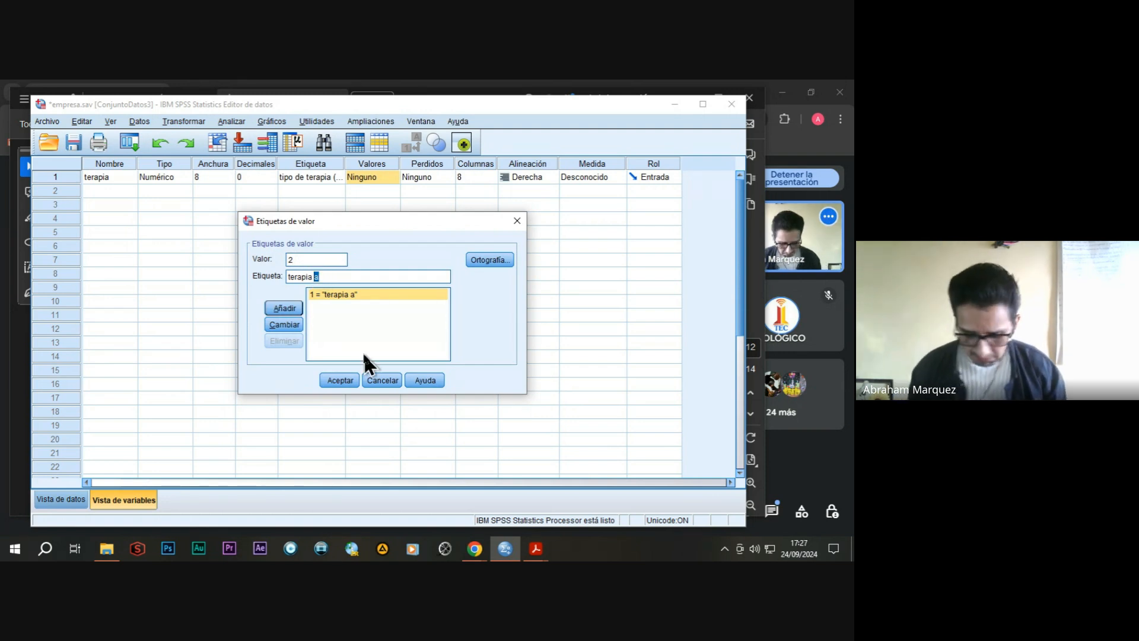
pyautogui.write('B')
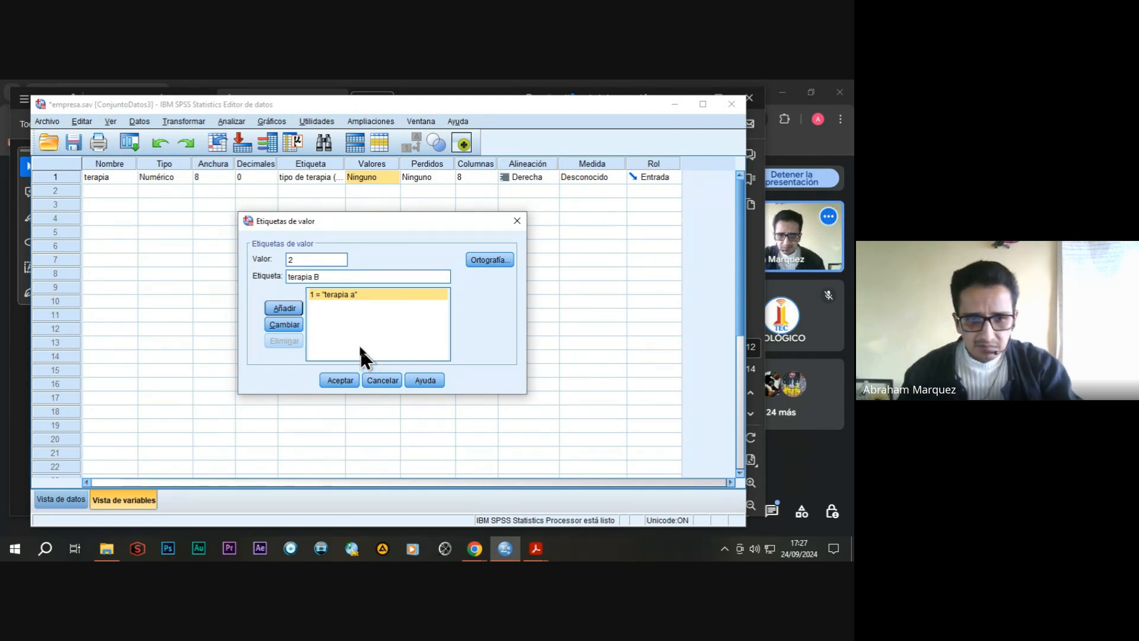
pyautogui.click(284, 308)
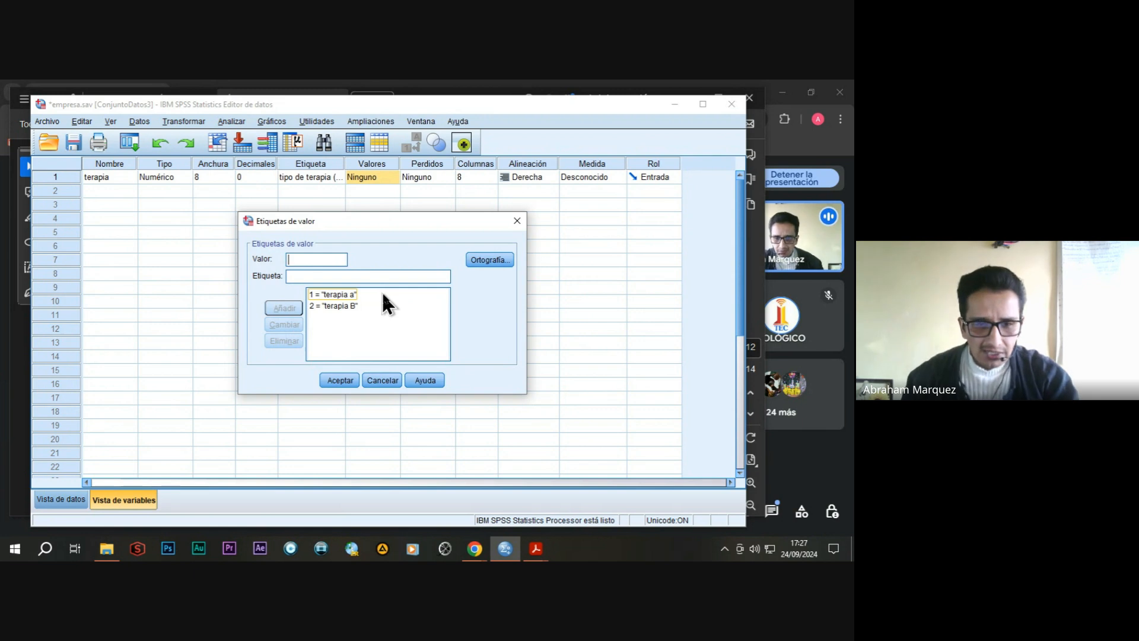
pyautogui.click(343, 380)
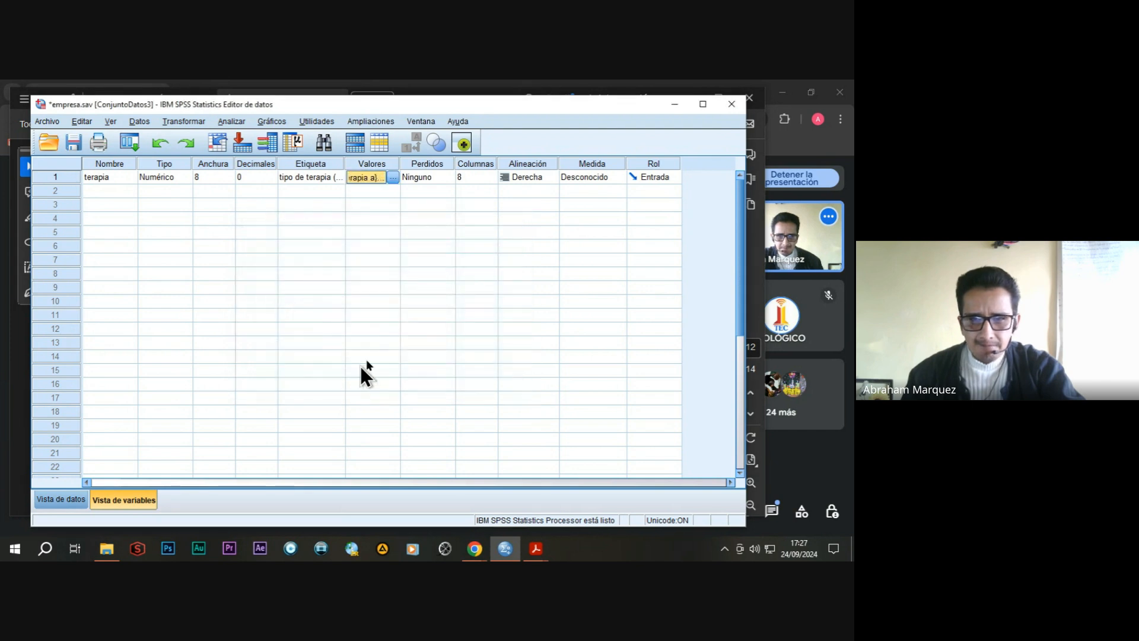
pyautogui.click(617, 175)
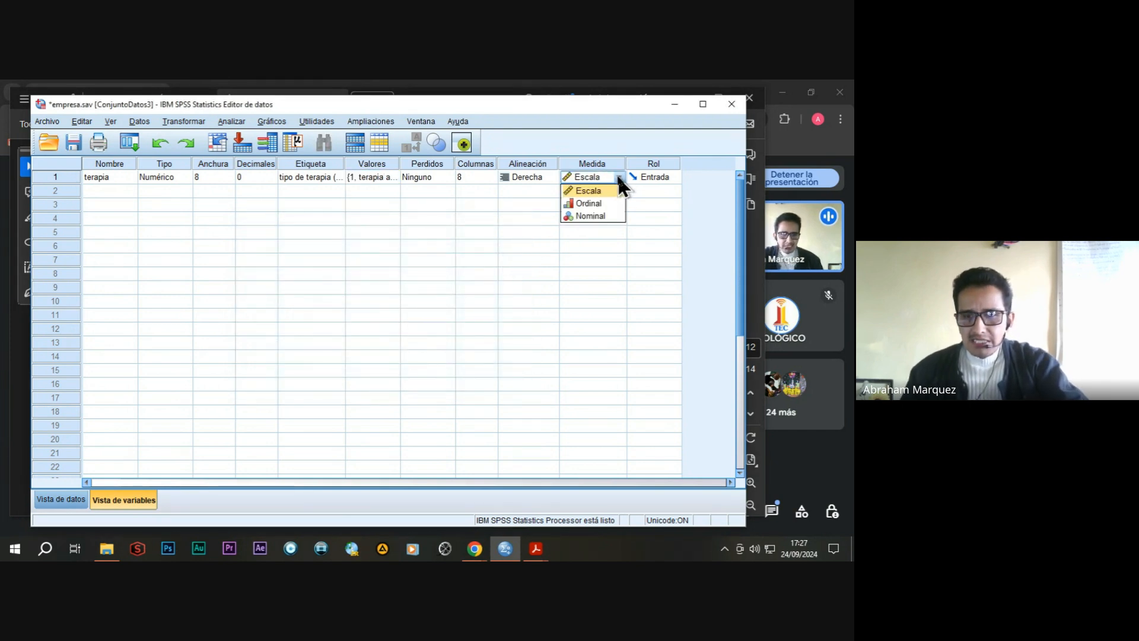
pyautogui.click(599, 217)
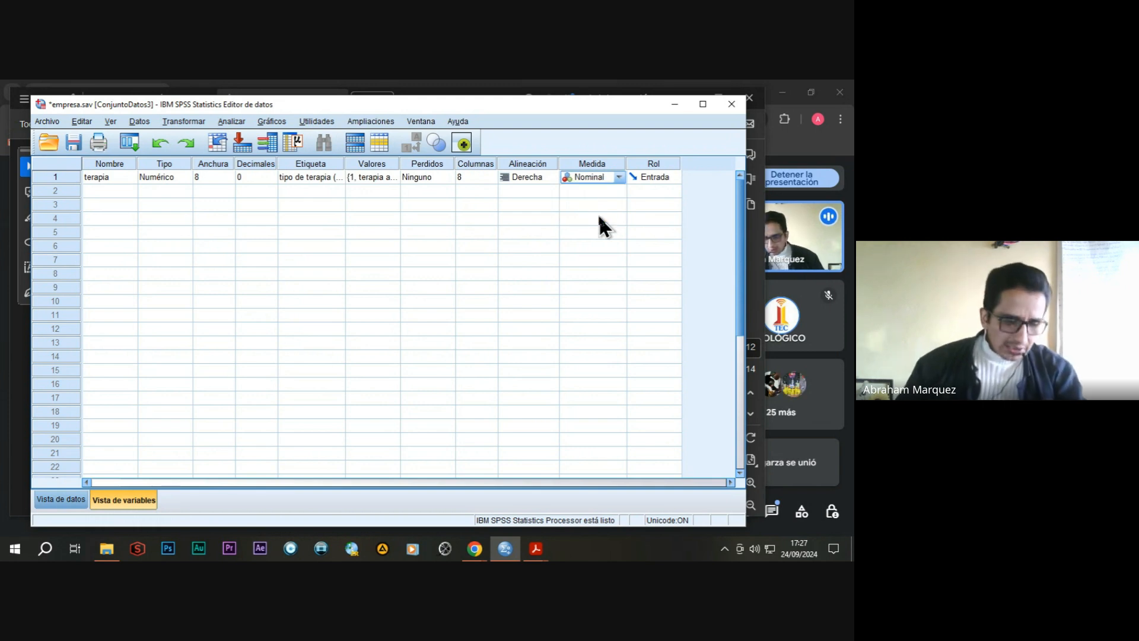
# Create a second variable named estres with 0 decimals.
pyautogui.click(119, 189)
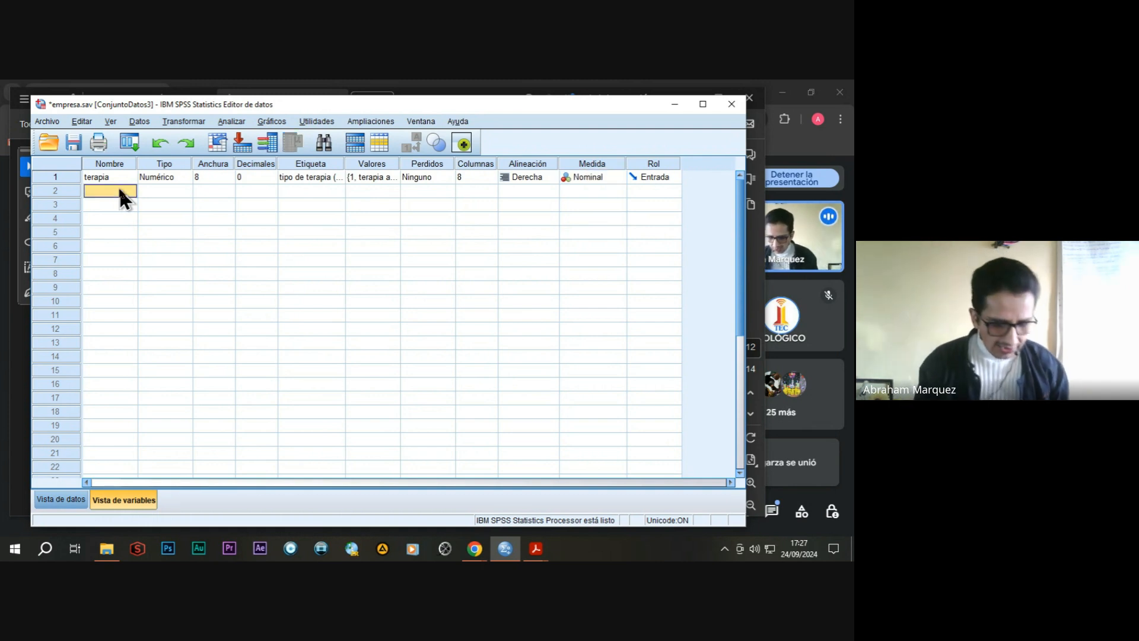
pyautogui.write('estres')
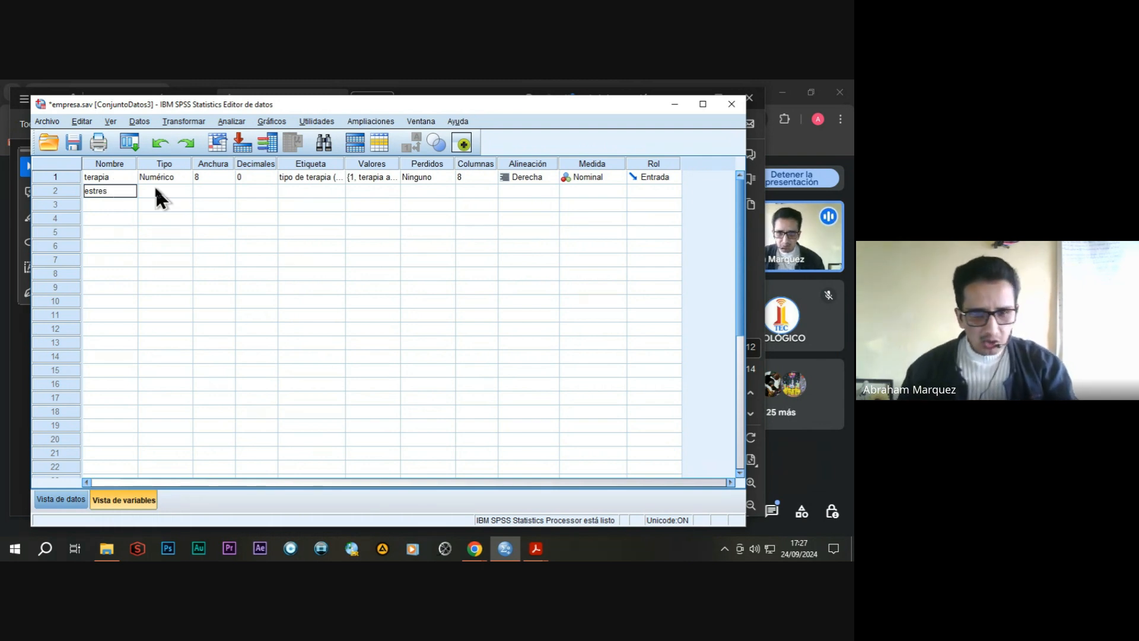
pyautogui.click(251, 190)
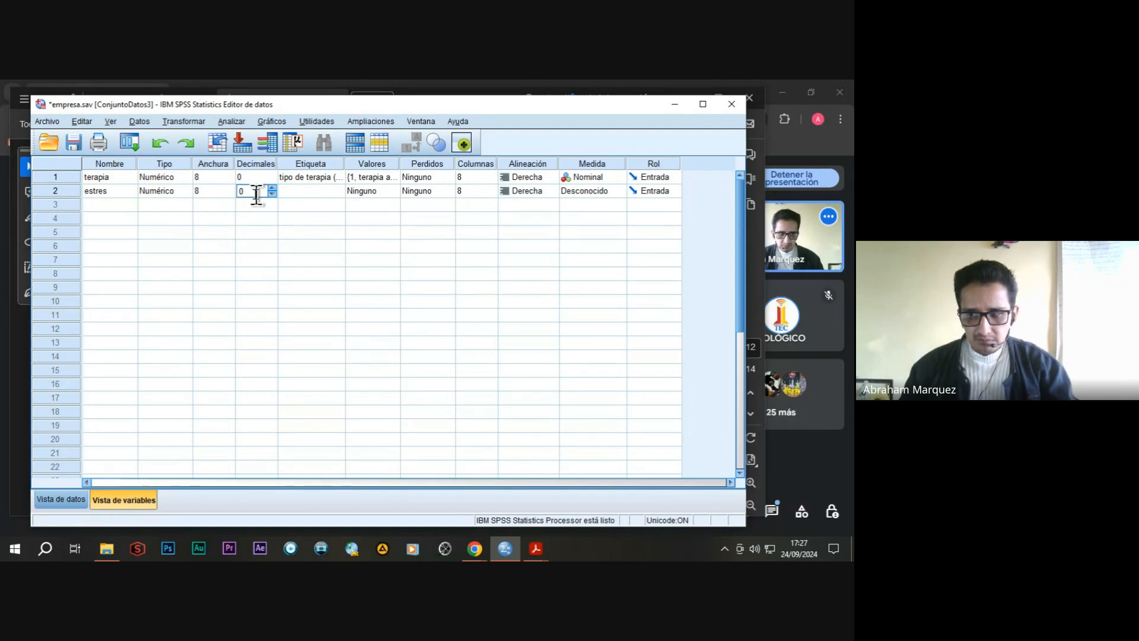
# Label the estres variable "nivel de estres (bajo, alto)".
pyautogui.click(305, 191)
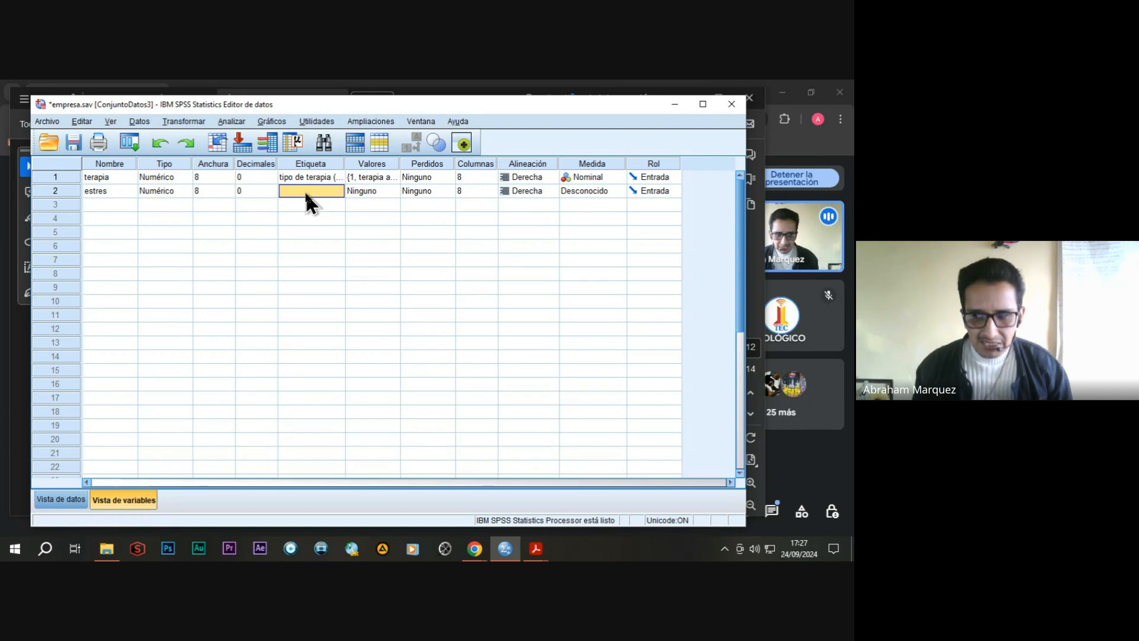
pyautogui.write('nivel de estres')
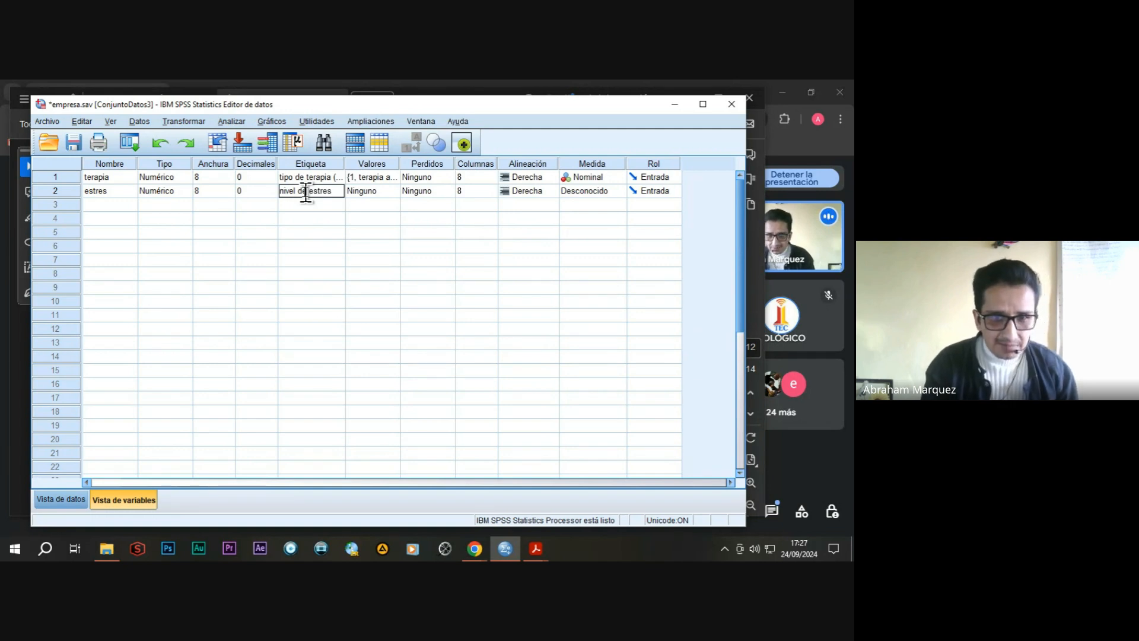
pyautogui.write(' (')
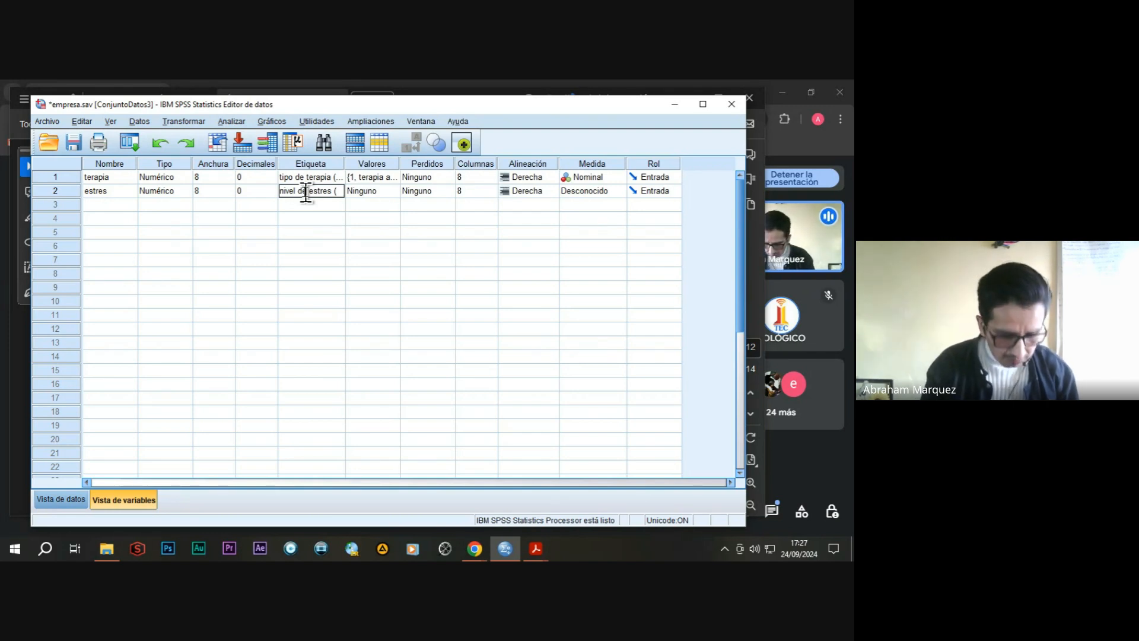
pyautogui.write('bajo,')
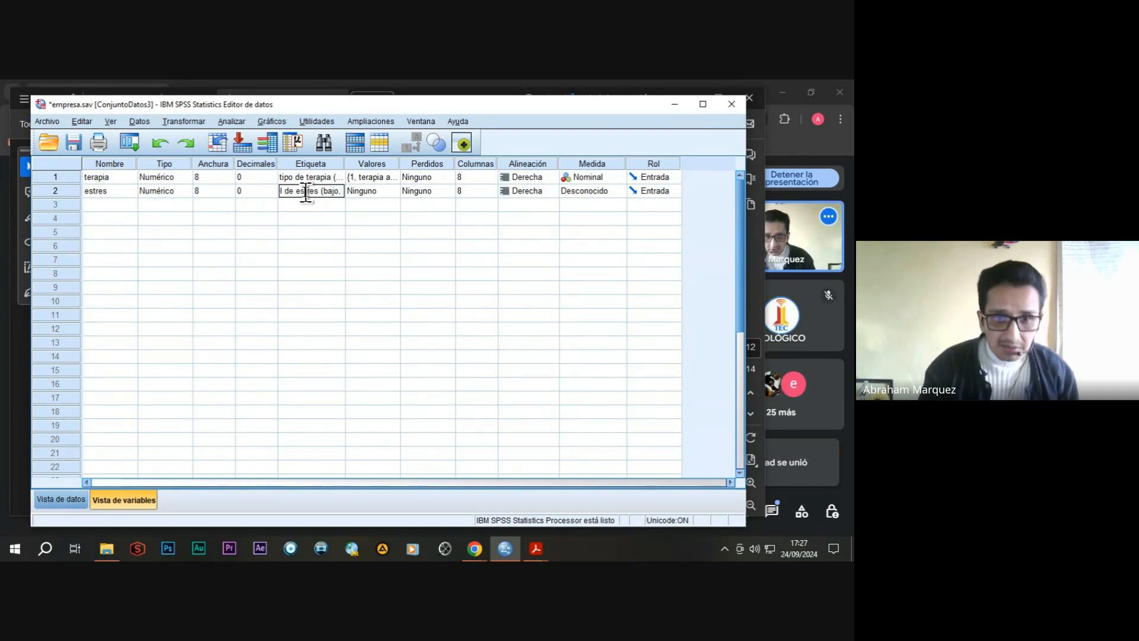
pyautogui.write(' alto')
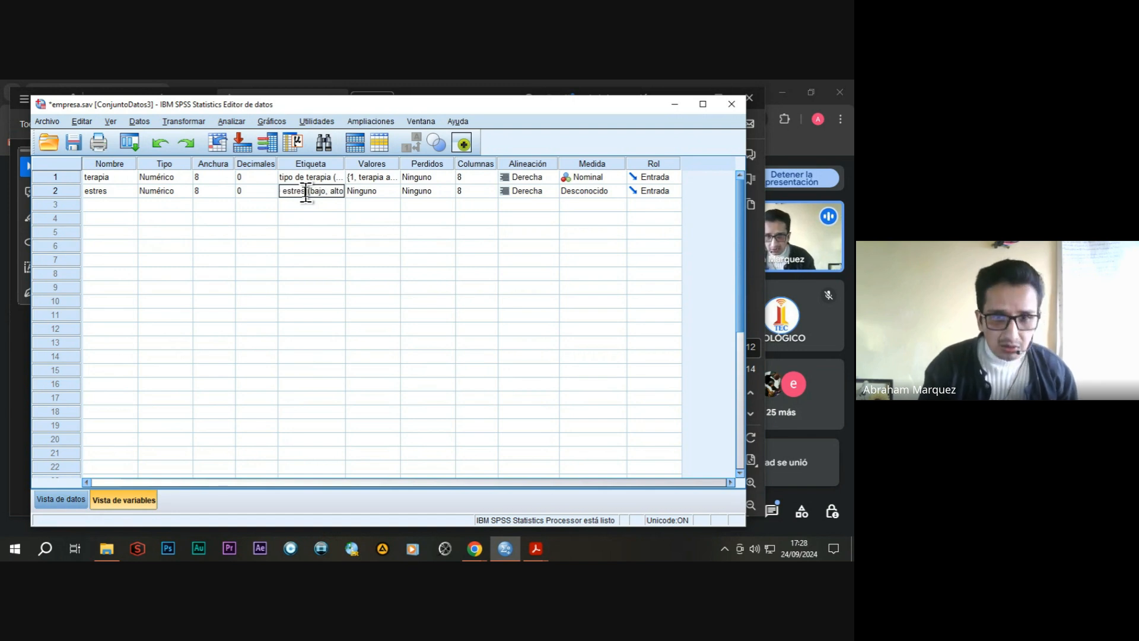
pyautogui.write(')')
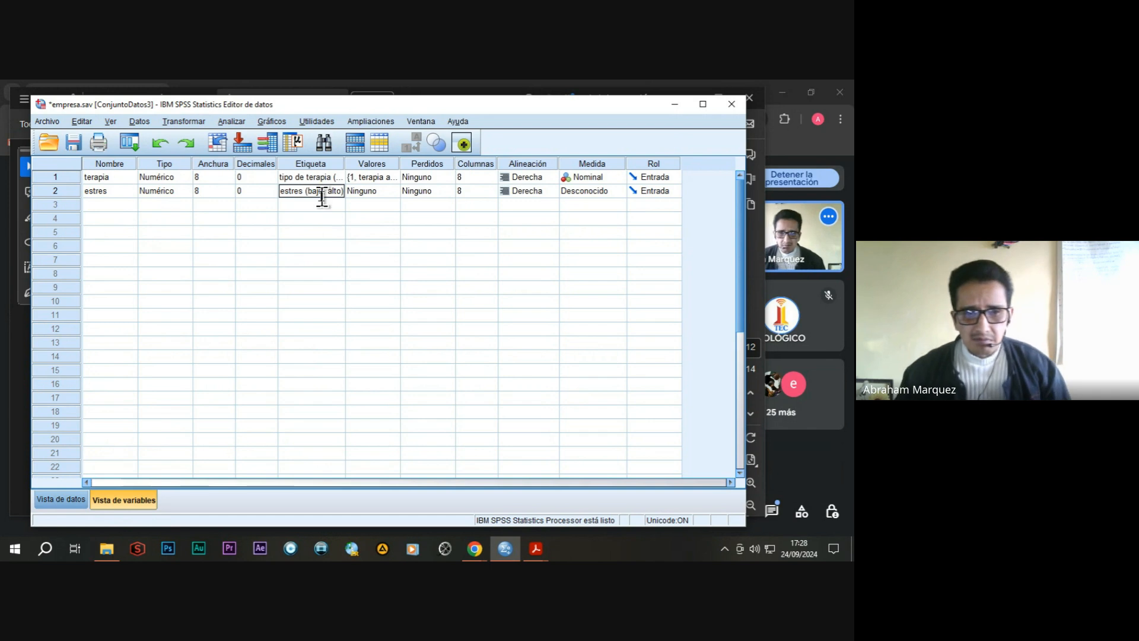
# Add a value label to the estres variable, with value 1 labelled "bajo".
pyautogui.click(384, 193)
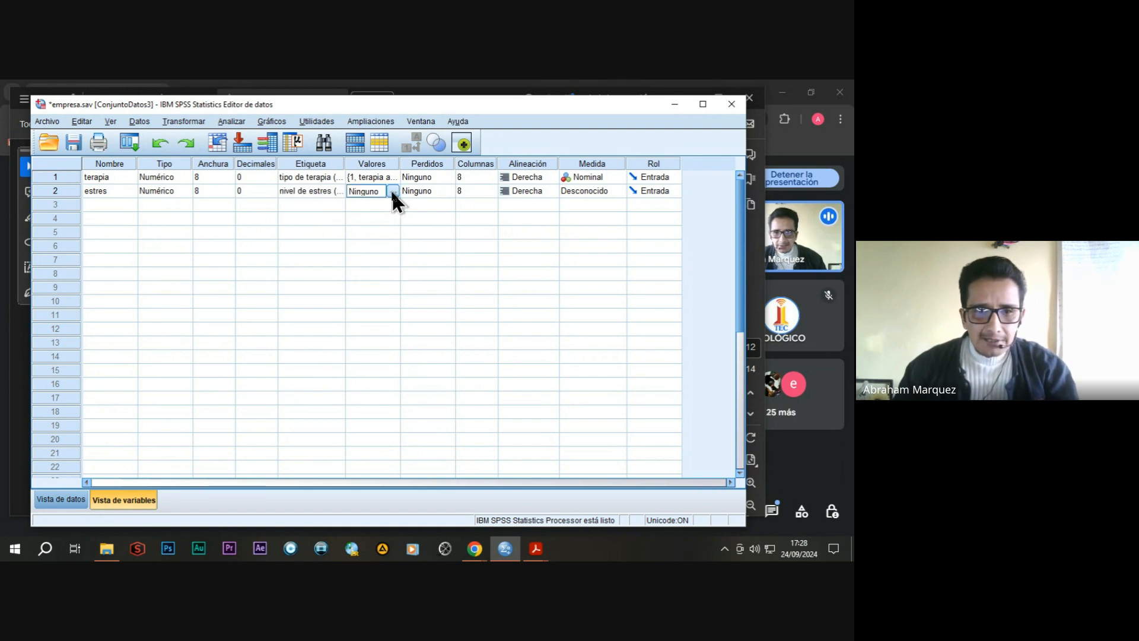
pyautogui.click(393, 191)
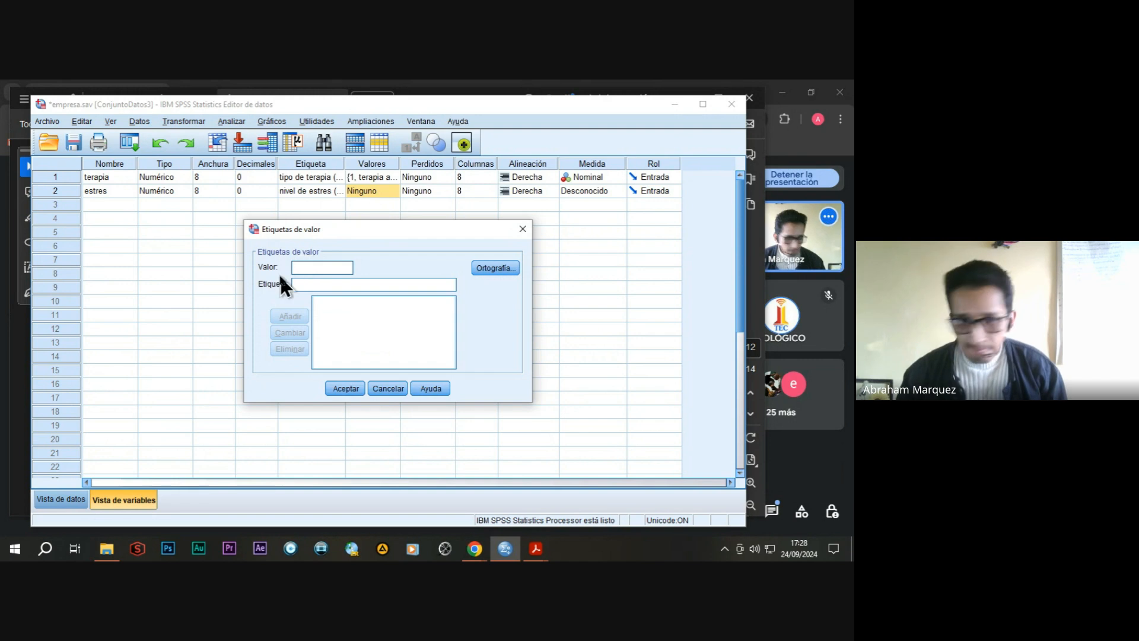
pyautogui.write('1')
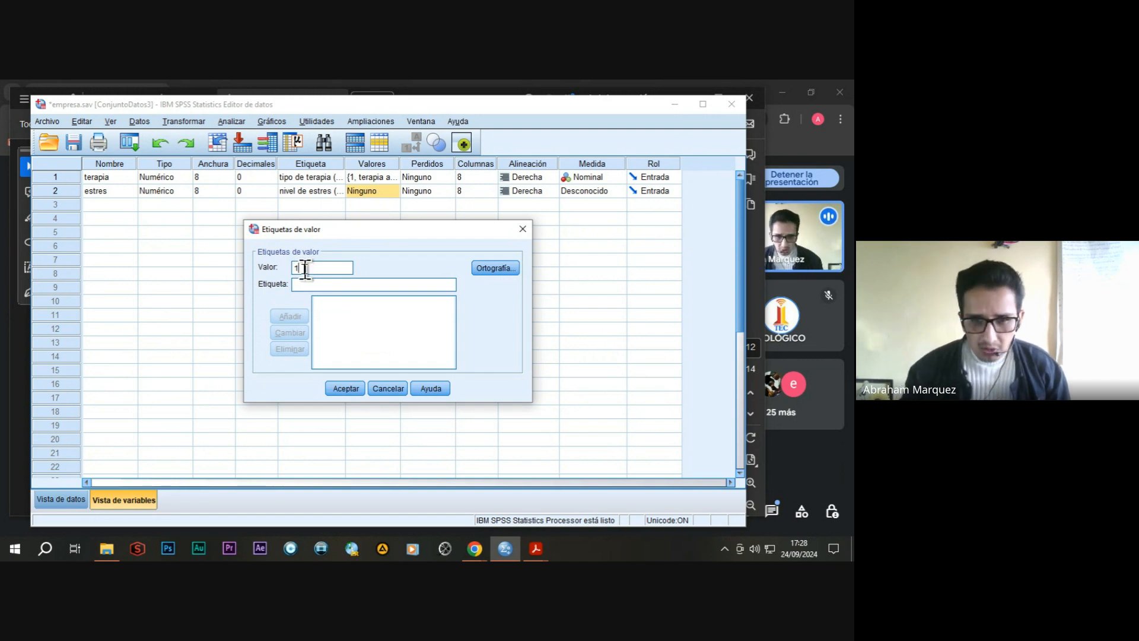
pyautogui.click(303, 284)
pyautogui.write('bajo')
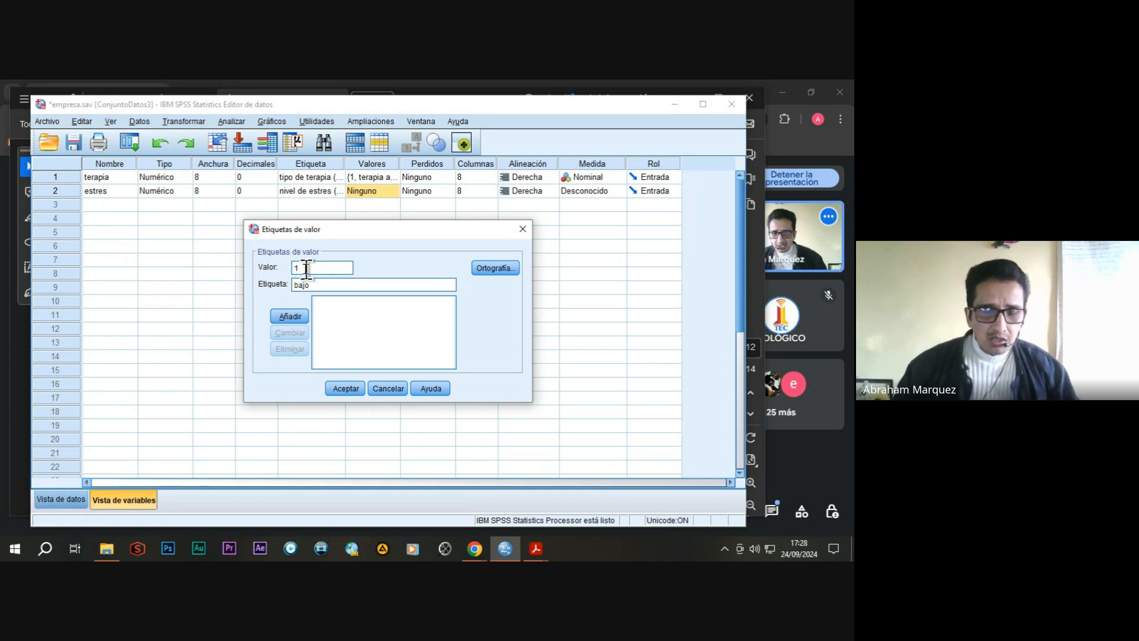
pyautogui.click(293, 315)
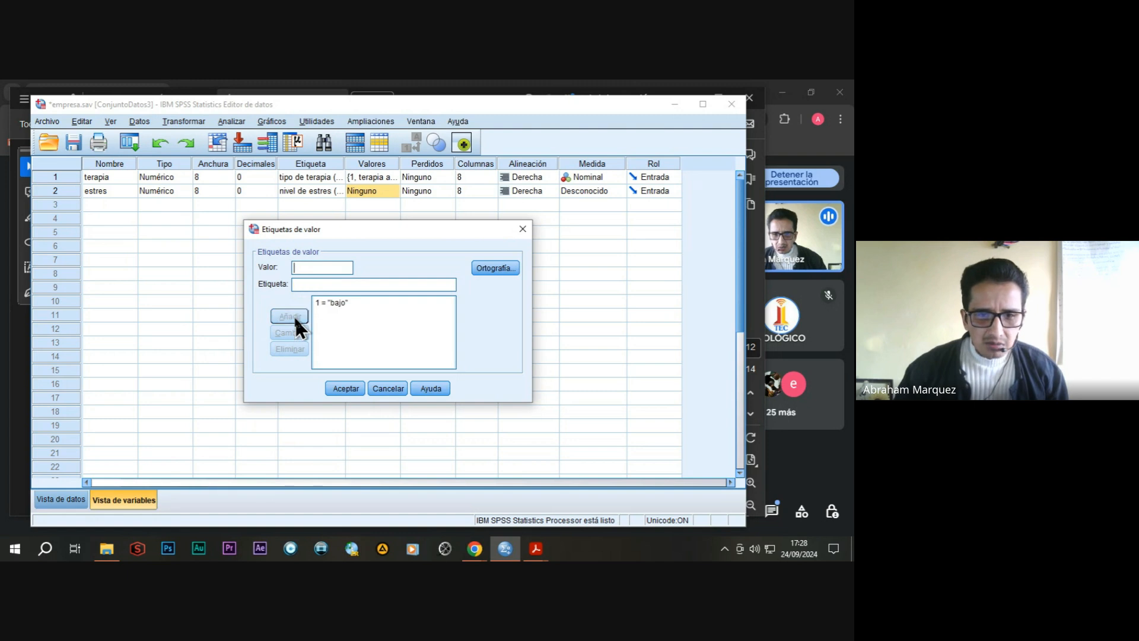
# Add the value label 2 = "alto" to the estres variable and set its measurement level to Nominal.
pyautogui.write('2')
pyautogui.click(304, 281)
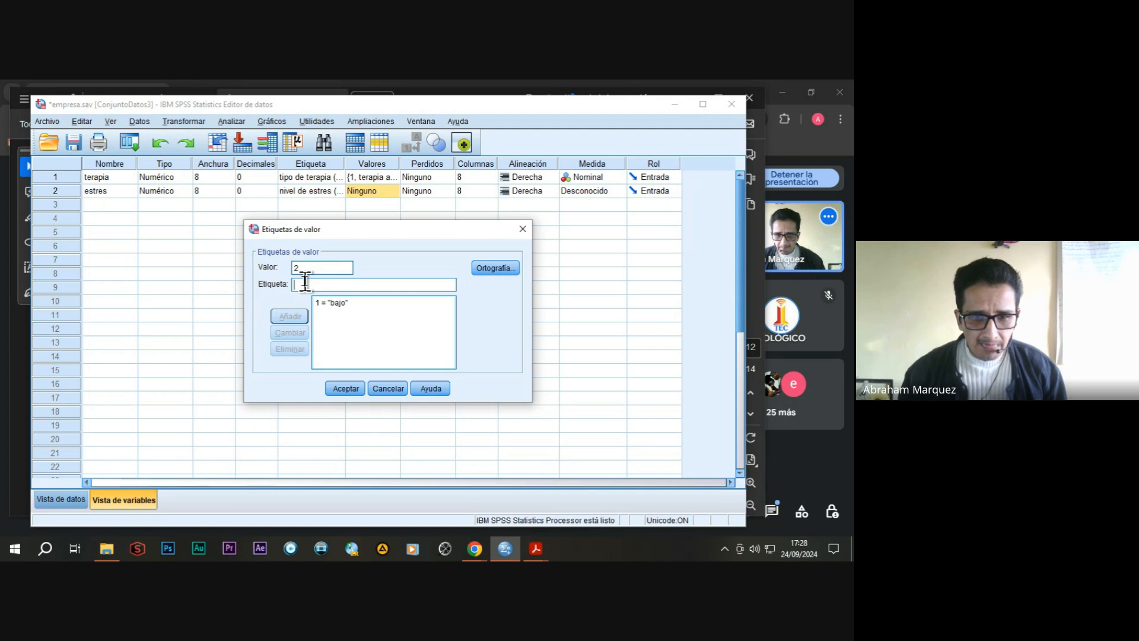
pyautogui.write('alt')
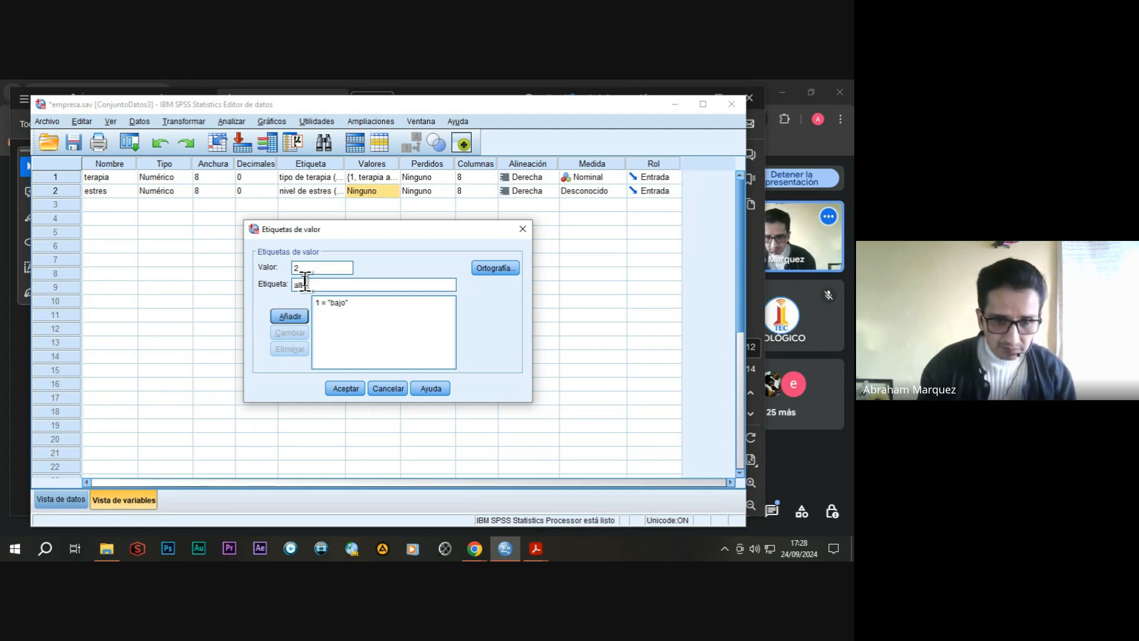
pyautogui.write('o')
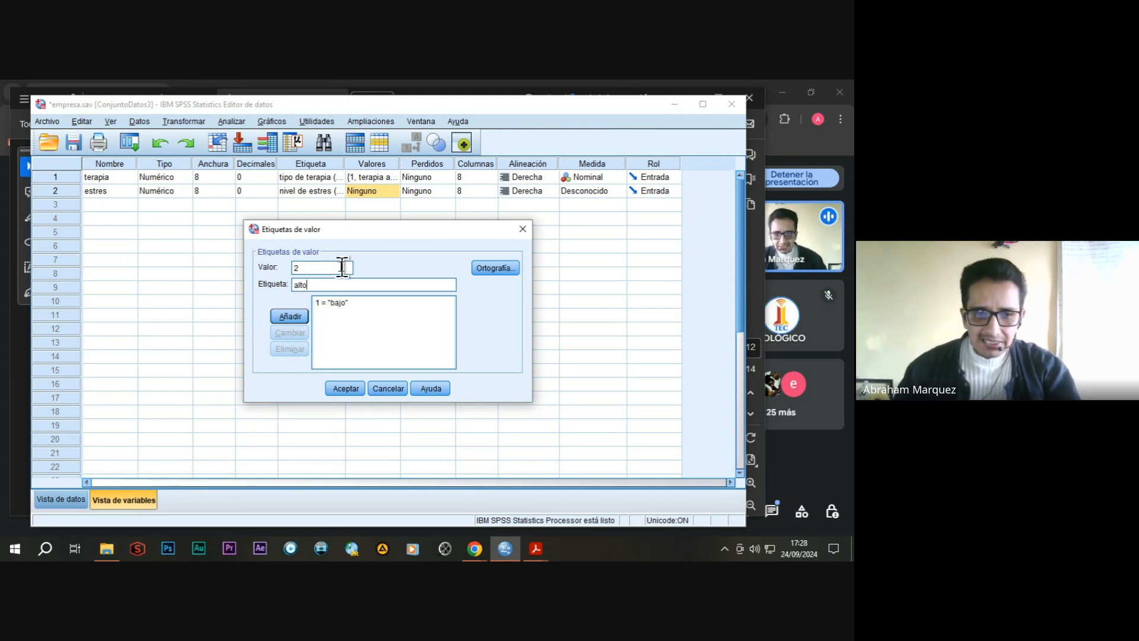
pyautogui.click(288, 315)
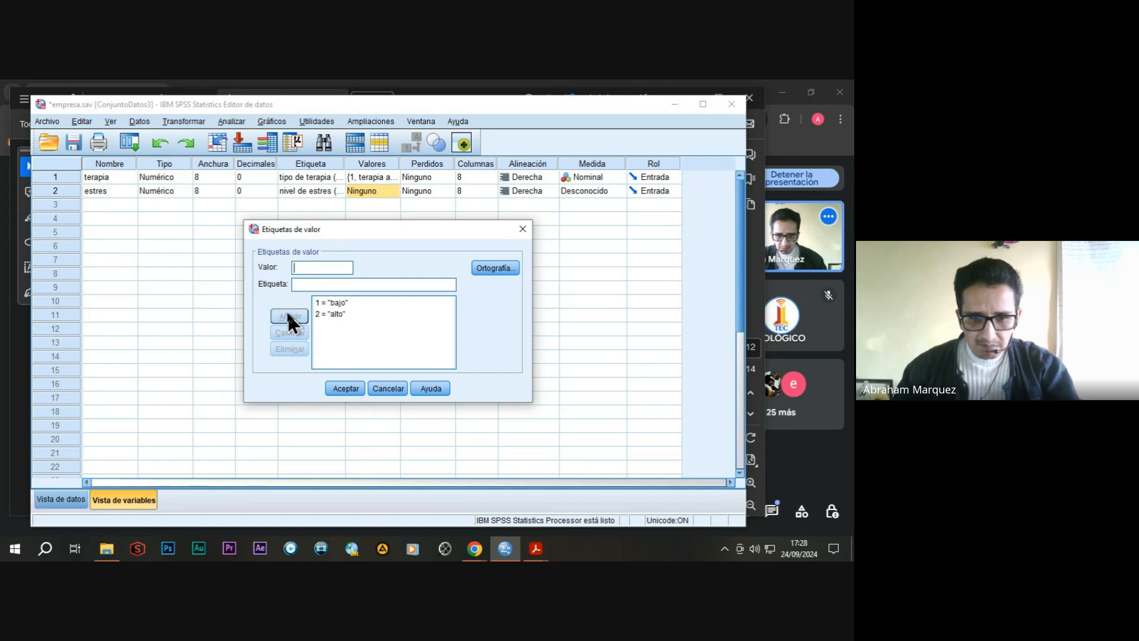
pyautogui.click(350, 387)
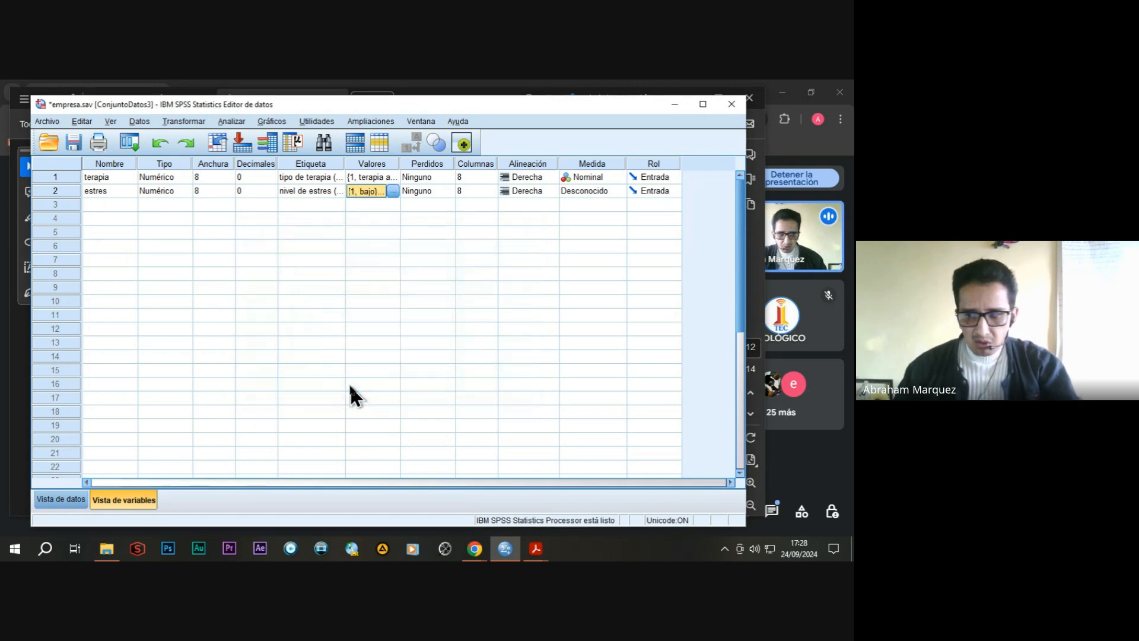
pyautogui.click(618, 190)
pyautogui.click(593, 229)
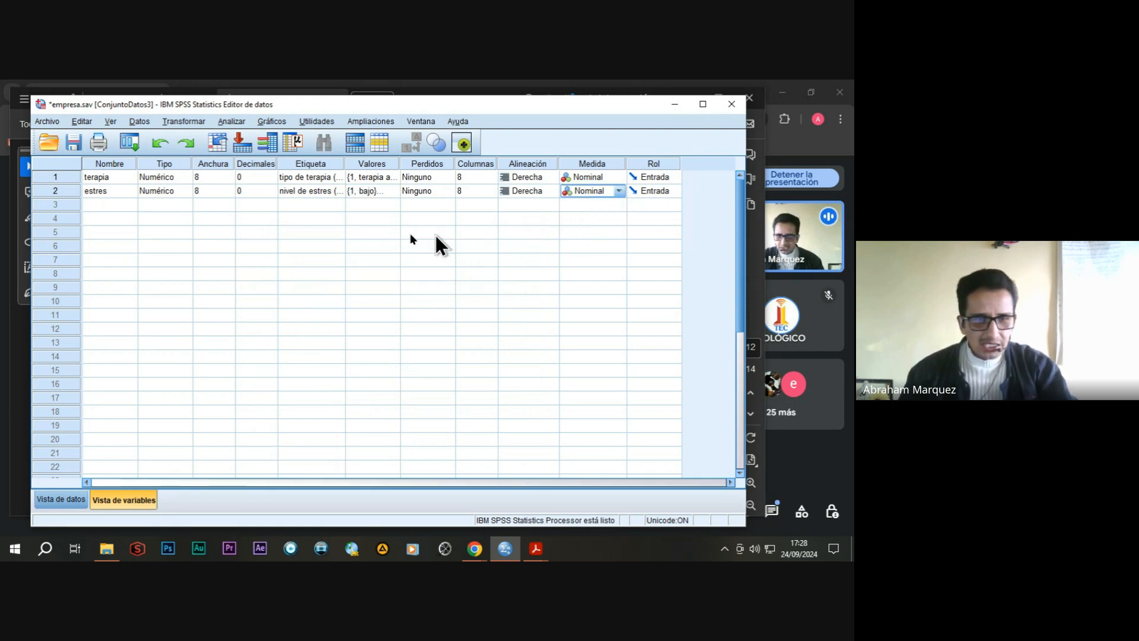
# Create a third variable named bienestar with 0 decimals.
pyautogui.click(121, 207)
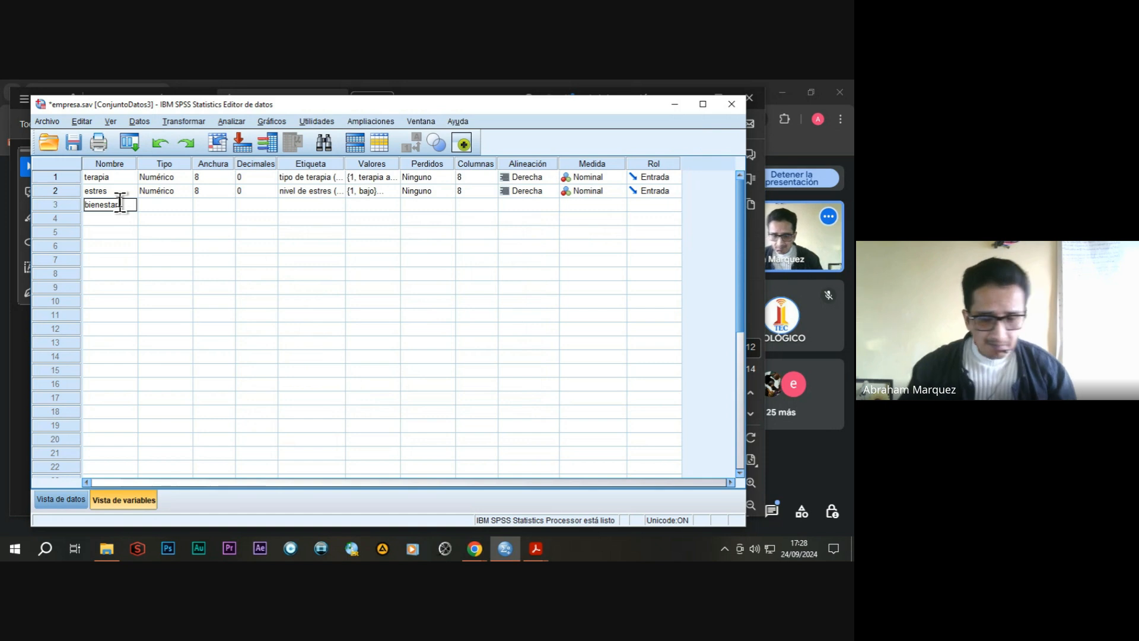
pyautogui.click(166, 205)
pyautogui.click(249, 205)
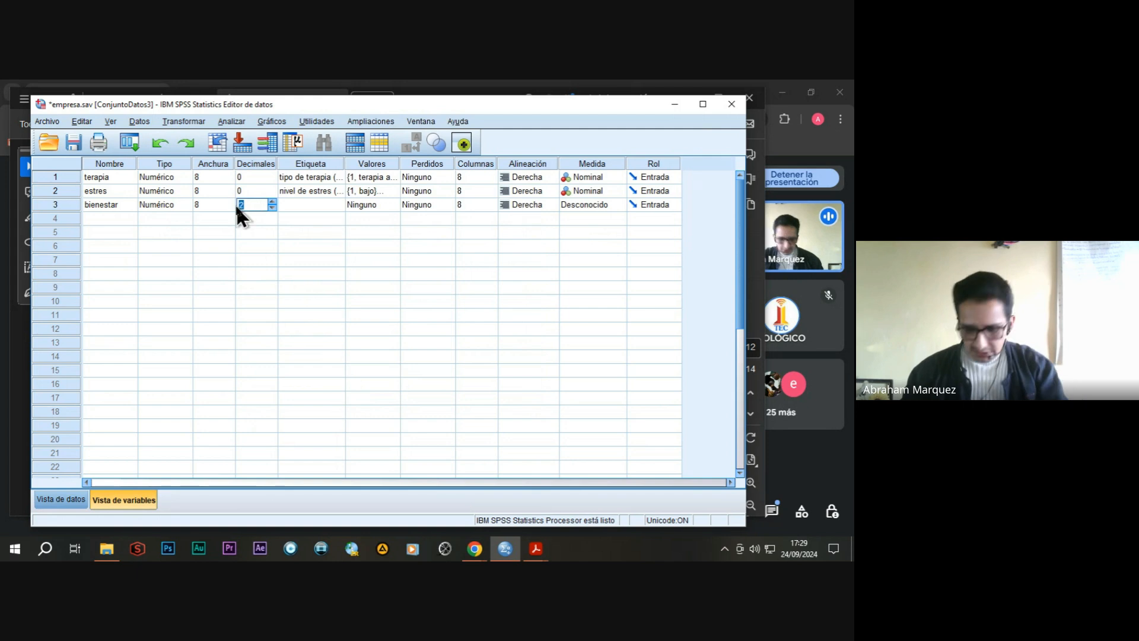
pyautogui.write('0')
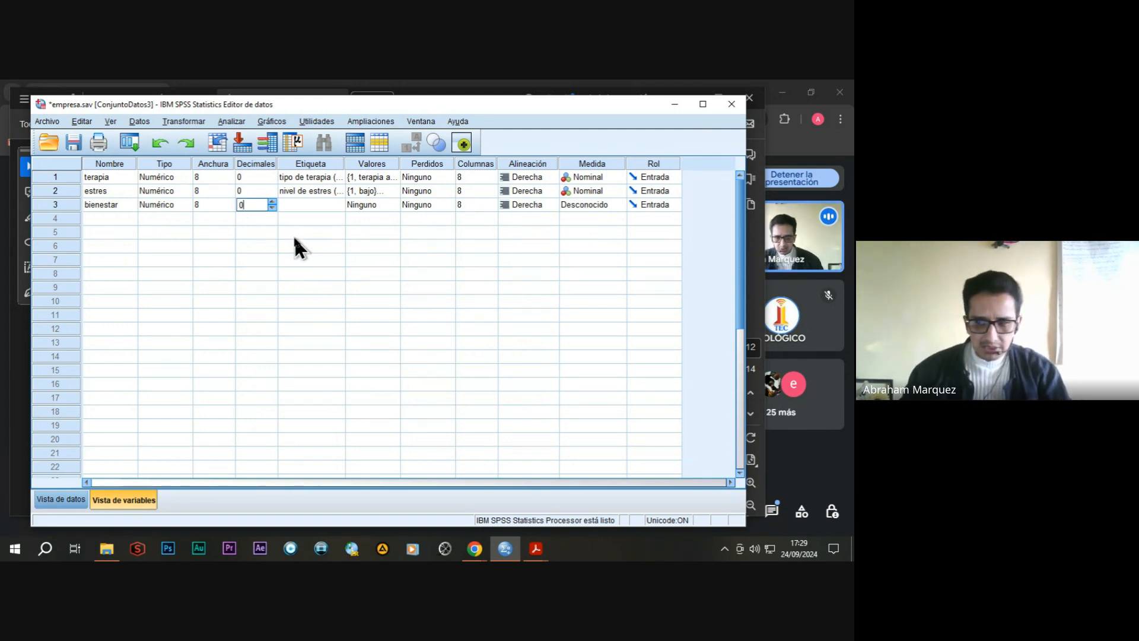
# Label the bienestar variable "bienestar emocional" and set its measurement level to Escala.
pyautogui.click(303, 209)
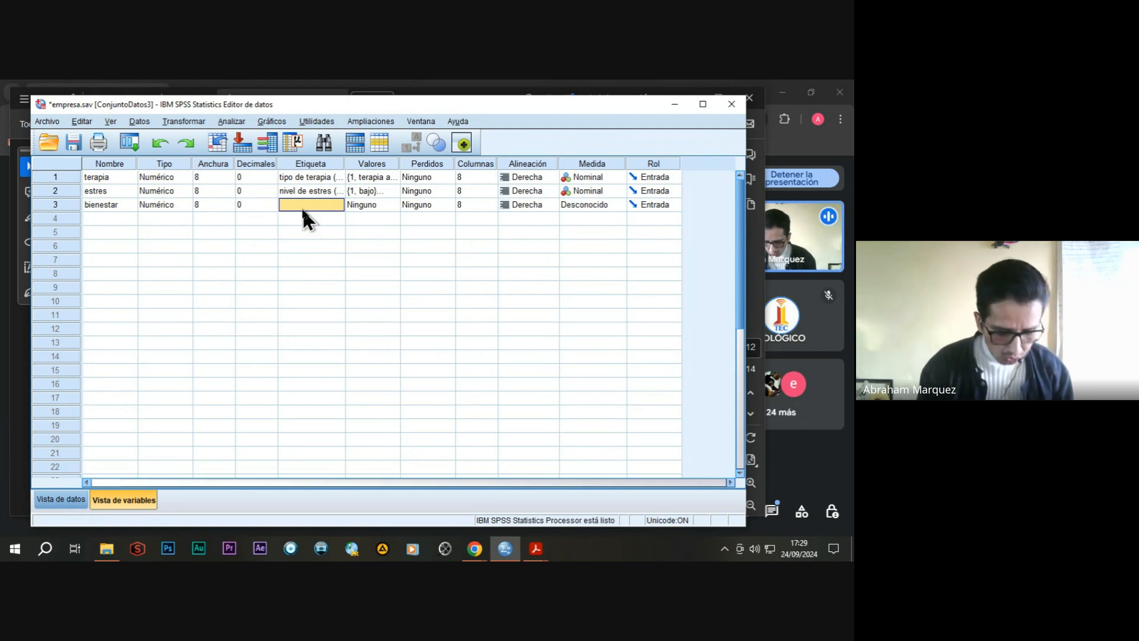
pyautogui.write('biene')
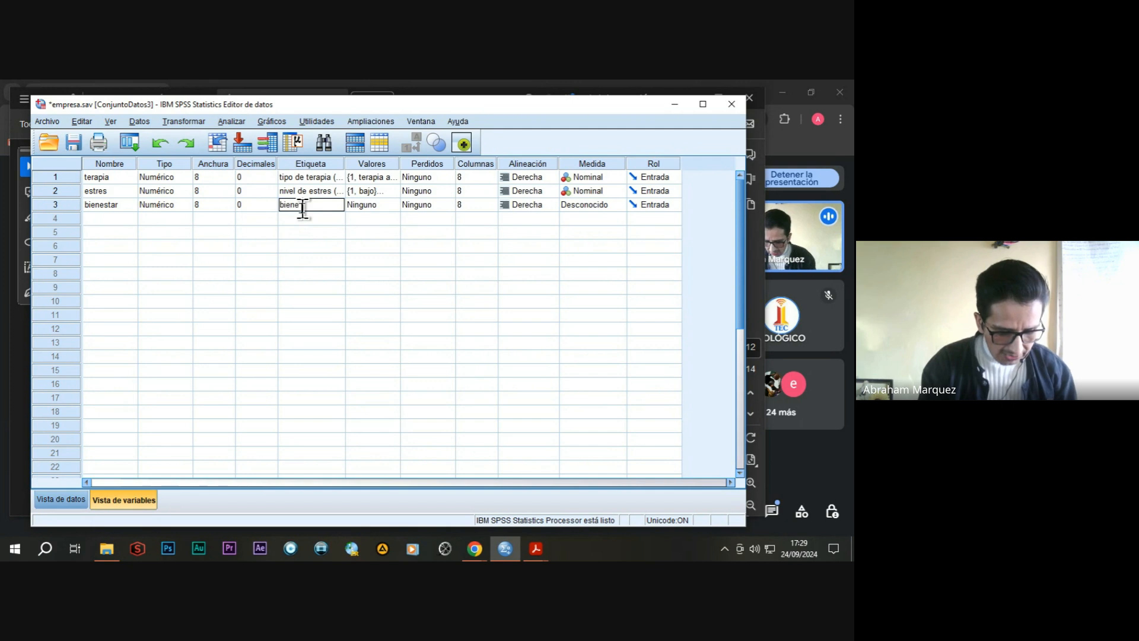
pyautogui.write('star emoc')
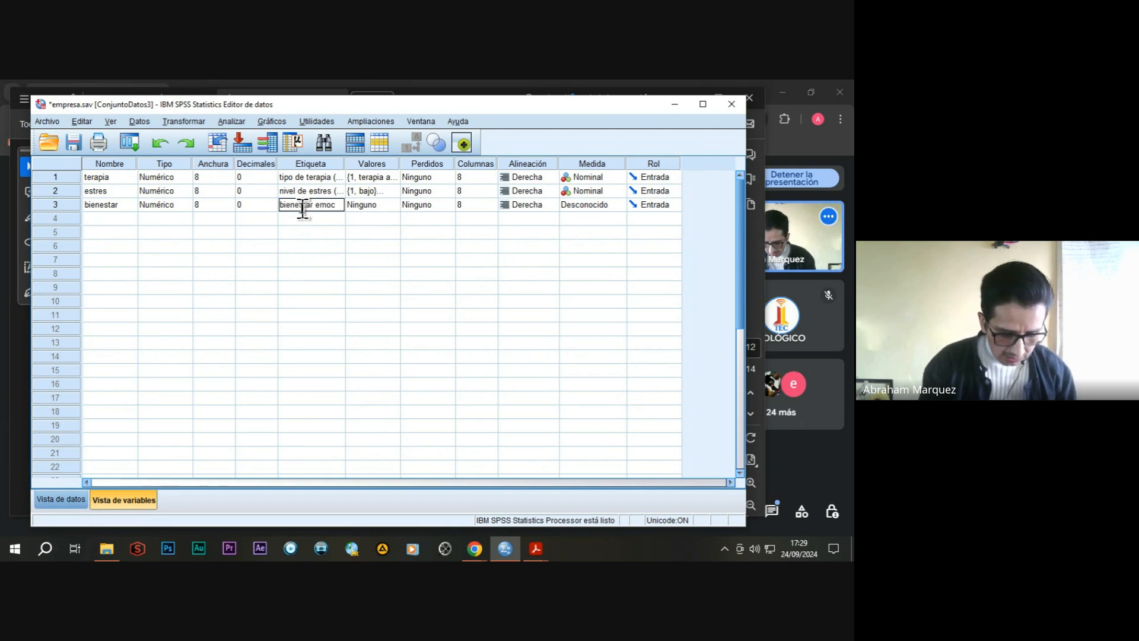
pyautogui.write('ional')
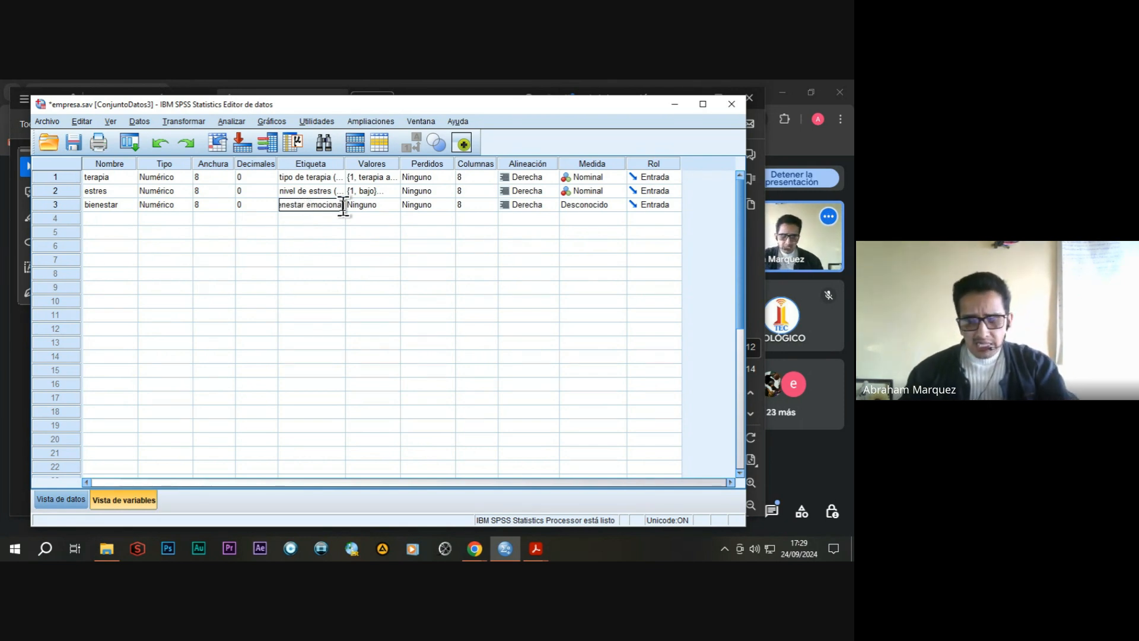
pyautogui.click(619, 205)
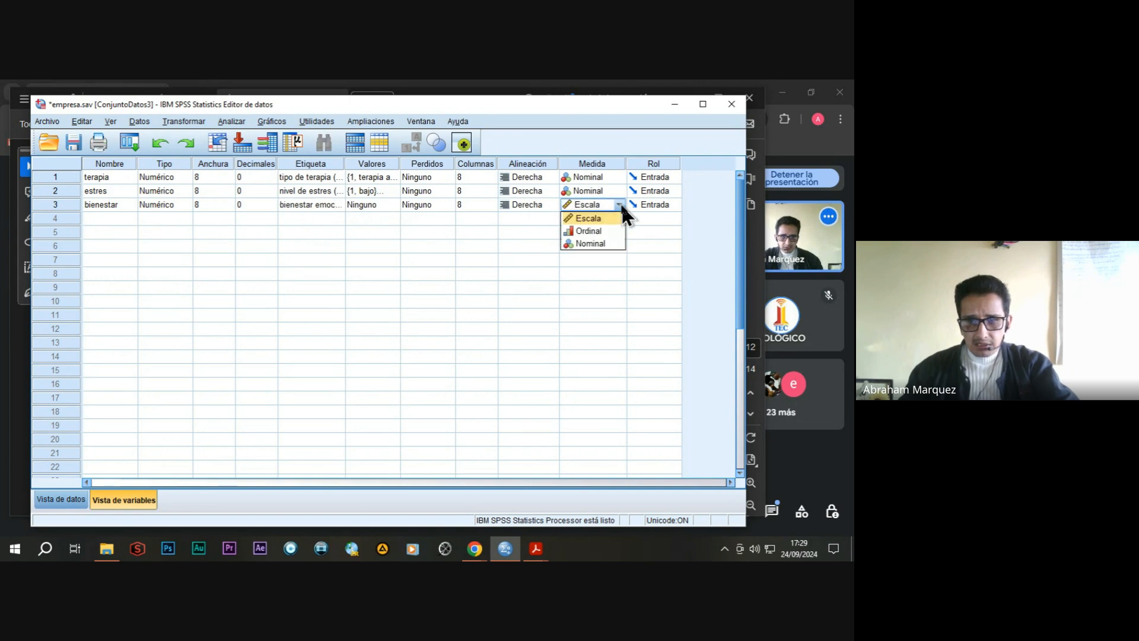
pyautogui.click(585, 219)
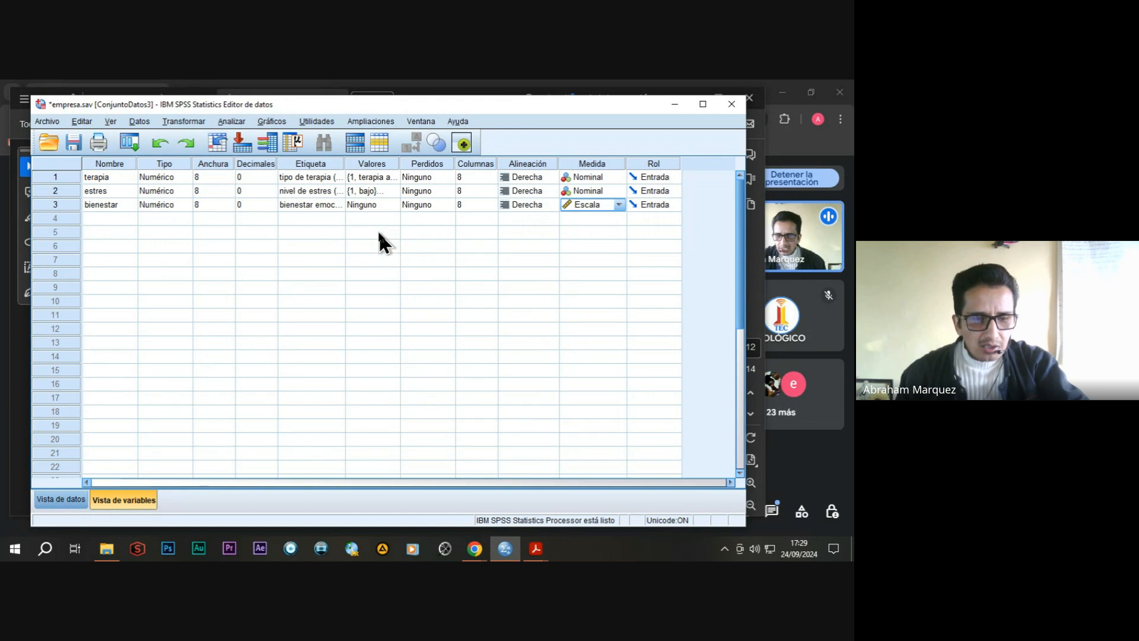
# Fill the terapia column in the data view with 1 for cases 1 to 5 and 2 for cases 6 to 10.
pyautogui.click(66, 503)
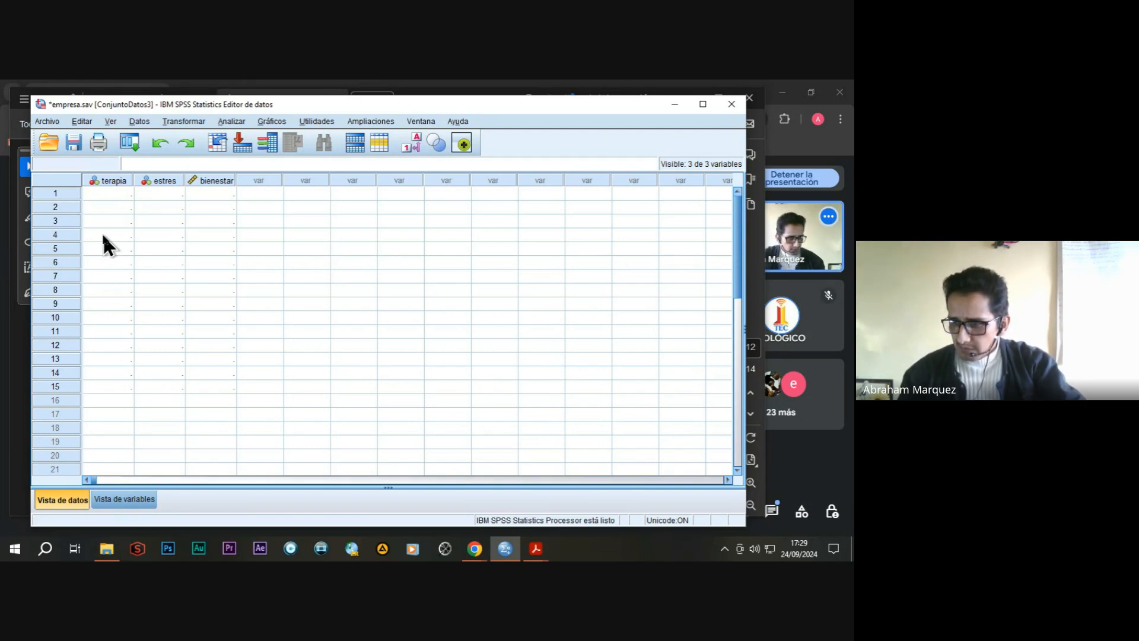
pyautogui.click(115, 194)
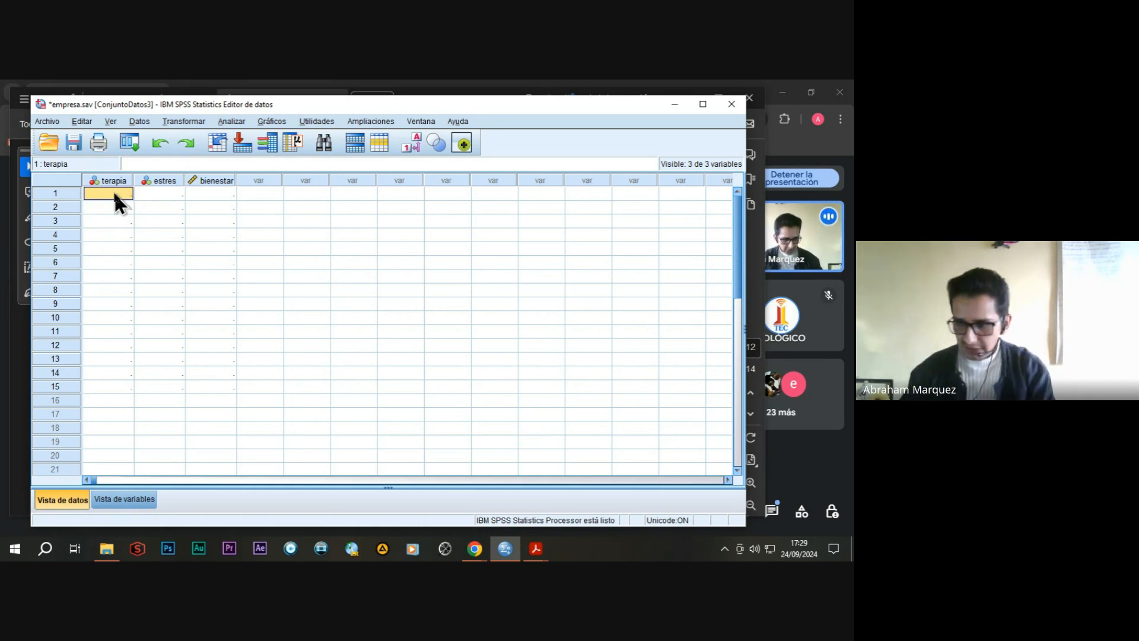
pyautogui.press('Return')
pyautogui.write('1')
pyautogui.press('Return')
pyautogui.write('1')
pyautogui.press('Return')
pyautogui.write('1')
pyautogui.press('Return')
pyautogui.write('2')
pyautogui.press('Return')
pyautogui.write('2')
pyautogui.press('Return')
pyautogui.write('2')
pyautogui.press('Return')
pyautogui.write('2')
pyautogui.press('Return')
pyautogui.write('2')
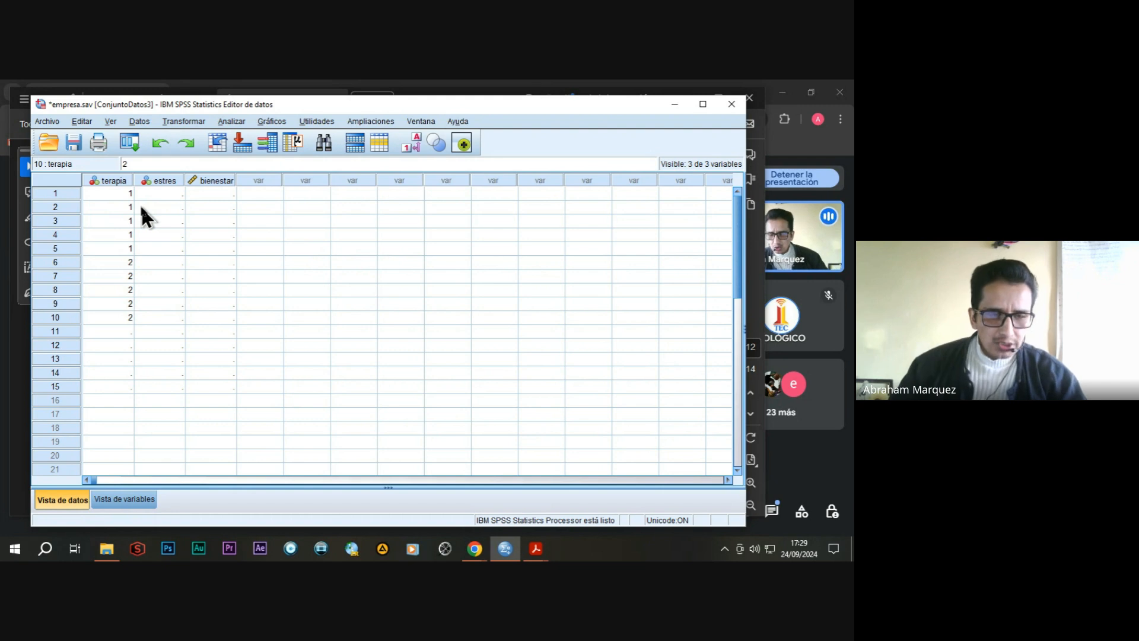
# Enter the estres values 1, 1, 1, 2, 2, 1, 1, 1, 2, 2 for cases 1 to 10.
pyautogui.click(165, 193)
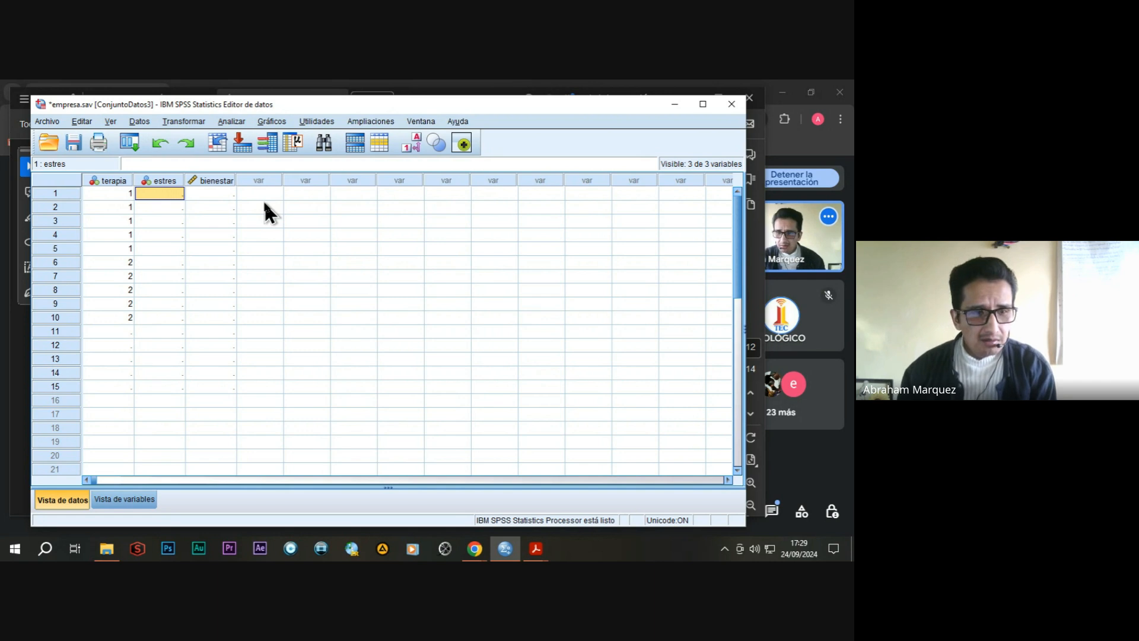
pyautogui.write('1')
pyautogui.press('Return')
pyautogui.write('1')
pyautogui.press('Return')
pyautogui.write('1')
pyautogui.press('Return')
pyautogui.write('2')
pyautogui.press('Return')
pyautogui.write('2')
pyautogui.press('Return')
pyautogui.write('1')
pyautogui.press('Return')
pyautogui.write('1')
pyautogui.press('Return')
pyautogui.write('1')
pyautogui.press('Return')
pyautogui.write('2')
pyautogui.press('Return')
pyautogui.write('2')
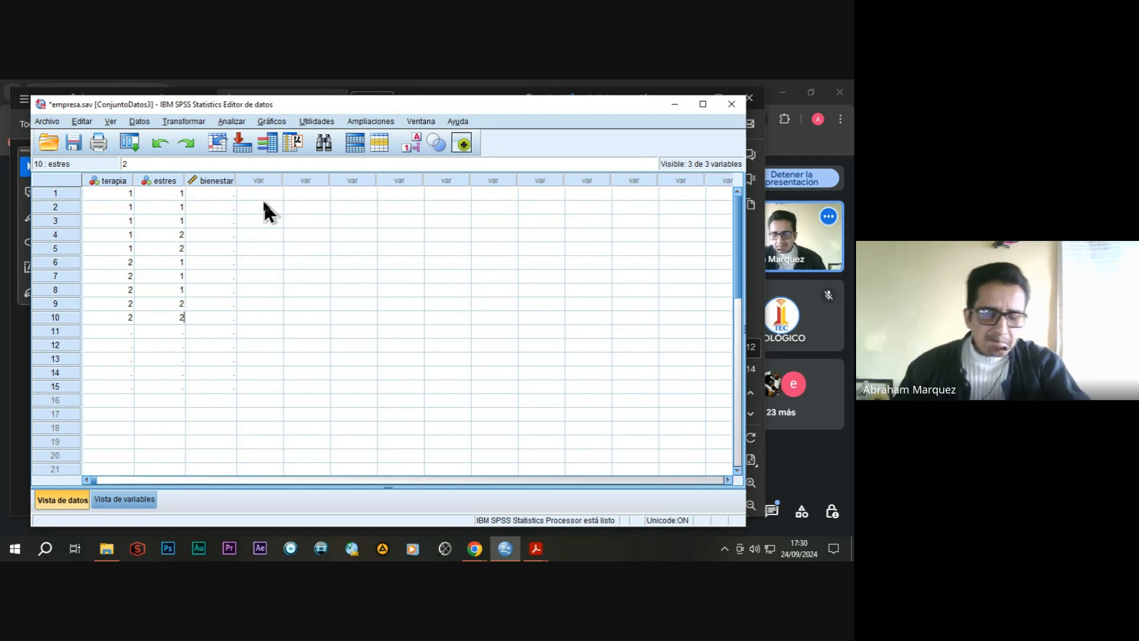
# Enter the bienestar values 70, 72, 68, 55, 53, 78, 75, 80, 60, 62 for cases 1 to 10.
pyautogui.click(217, 195)
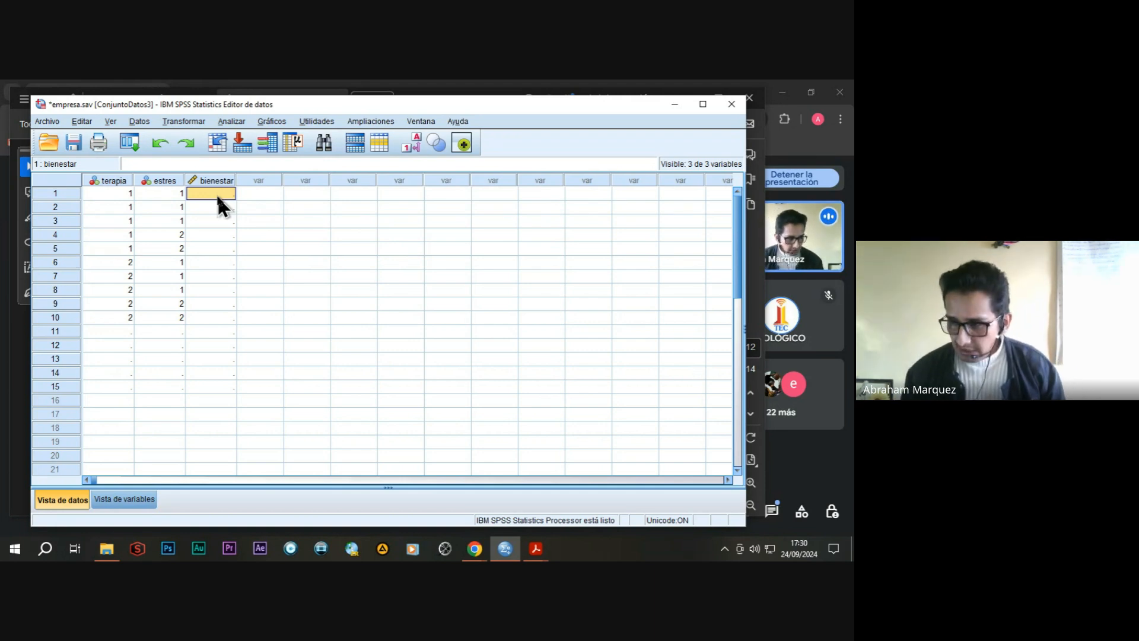
pyautogui.write('70')
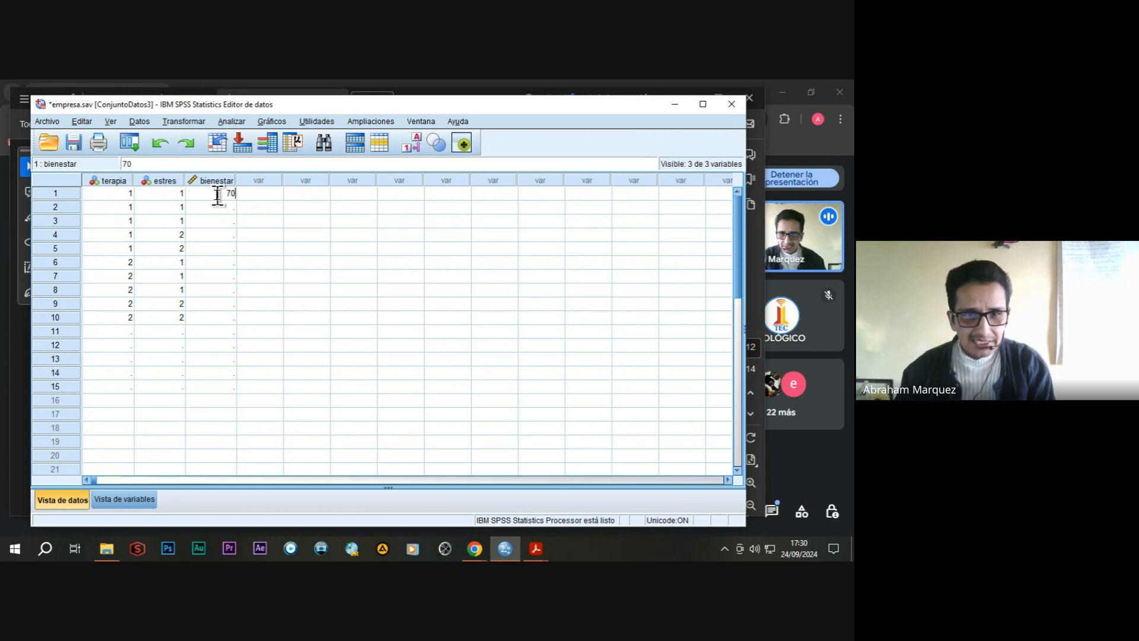
pyautogui.press('Return')
pyautogui.write('7')
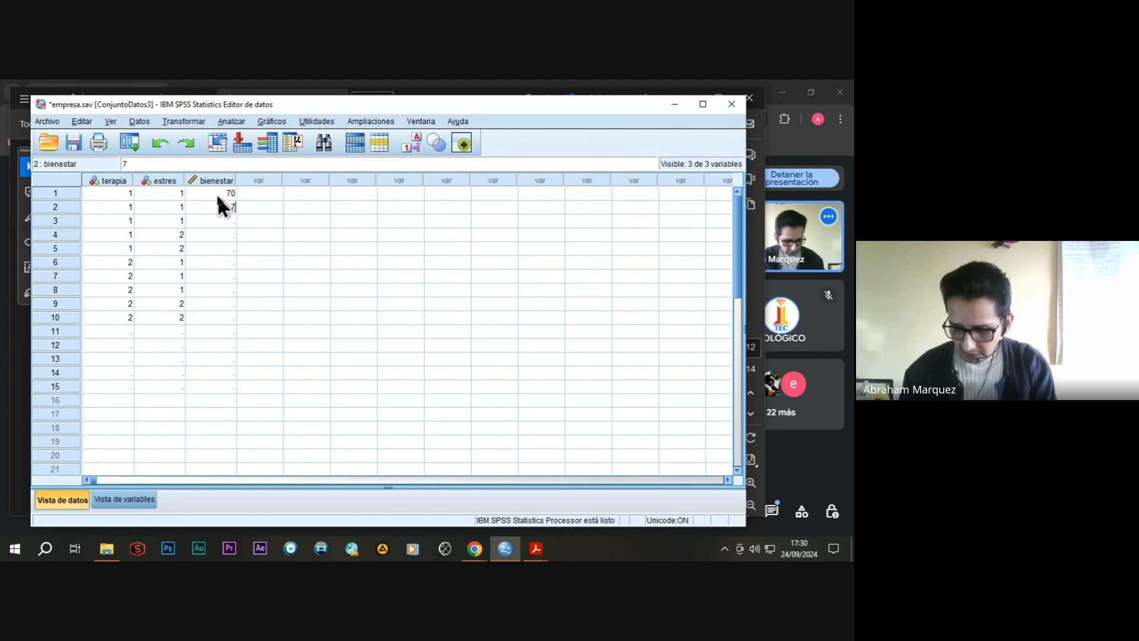
pyautogui.write('2')
pyautogui.press('Return')
pyautogui.write('68')
pyautogui.press('Return')
pyautogui.write('55')
pyautogui.press('Return')
pyautogui.write('53')
pyautogui.press('Return')
pyautogui.write('78')
pyautogui.press('Return')
pyautogui.write('75')
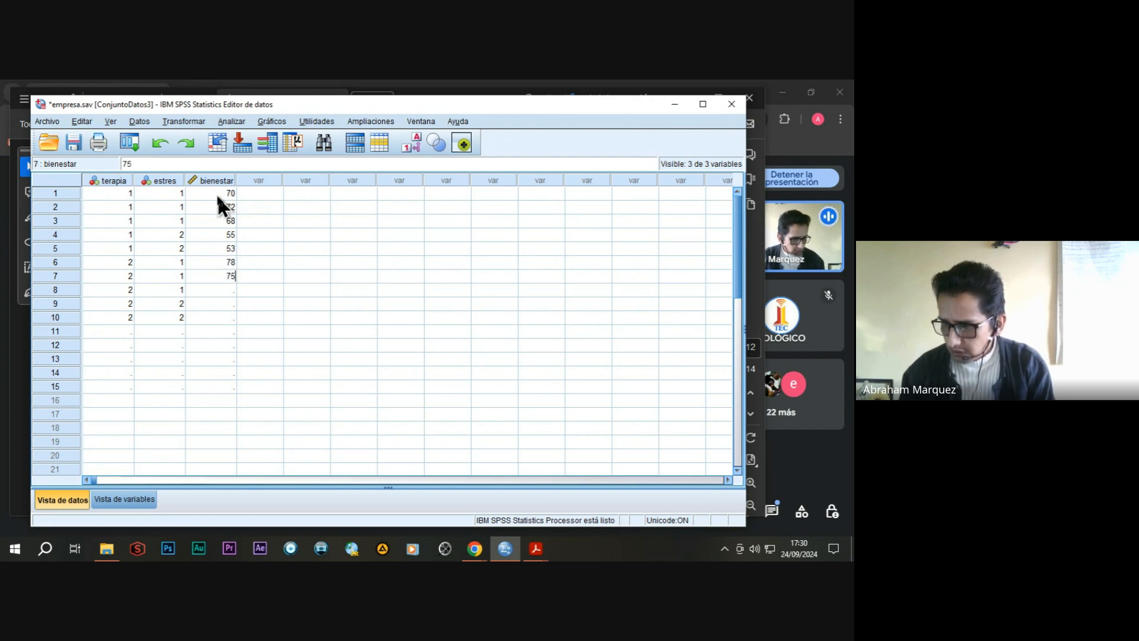
pyautogui.press('Return')
pyautogui.write('80')
pyautogui.press('Return')
pyautogui.write('60')
pyautogui.press('Return')
pyautogui.write('62')
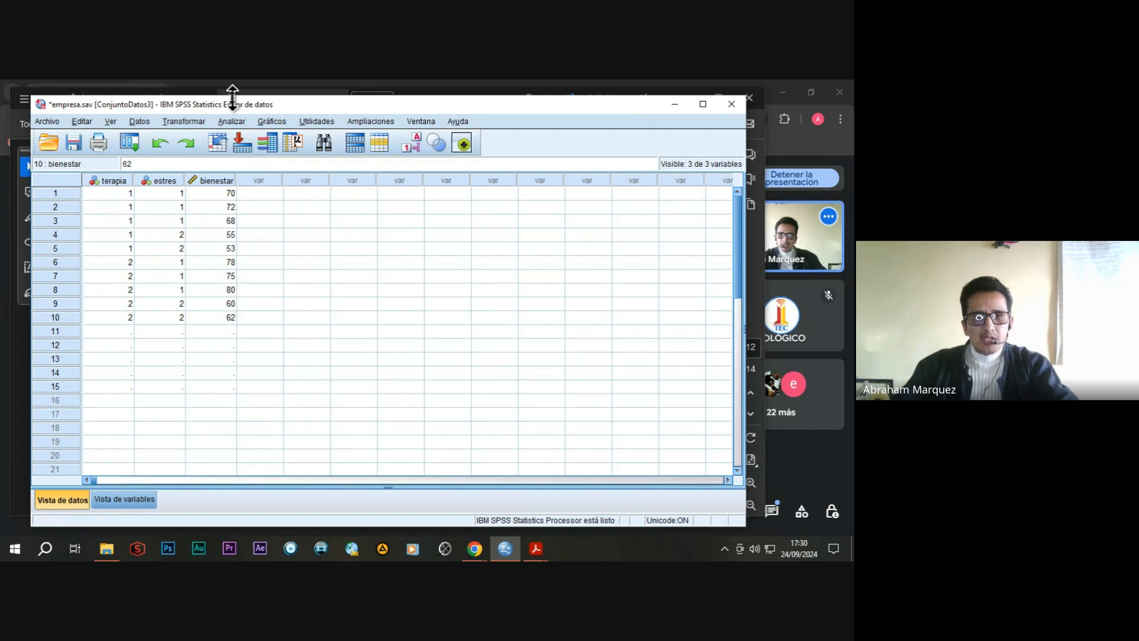
# Start a univariate general linear model analysis with bienestar emocional as the dependent variable.
pyautogui.click(232, 122)
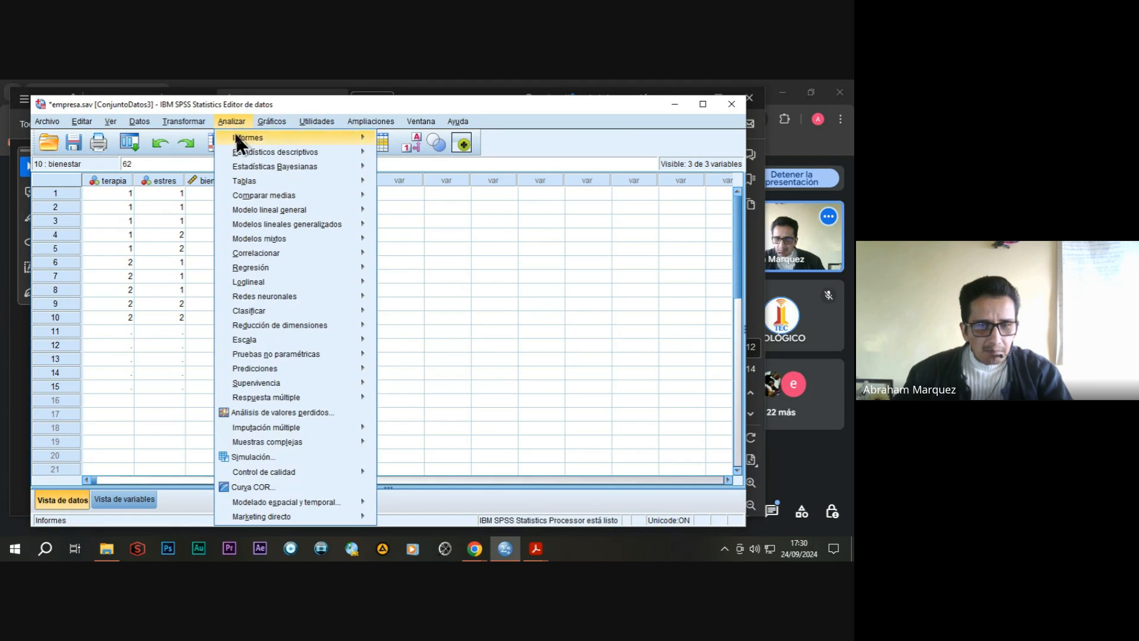
pyautogui.moveTo(254, 297)
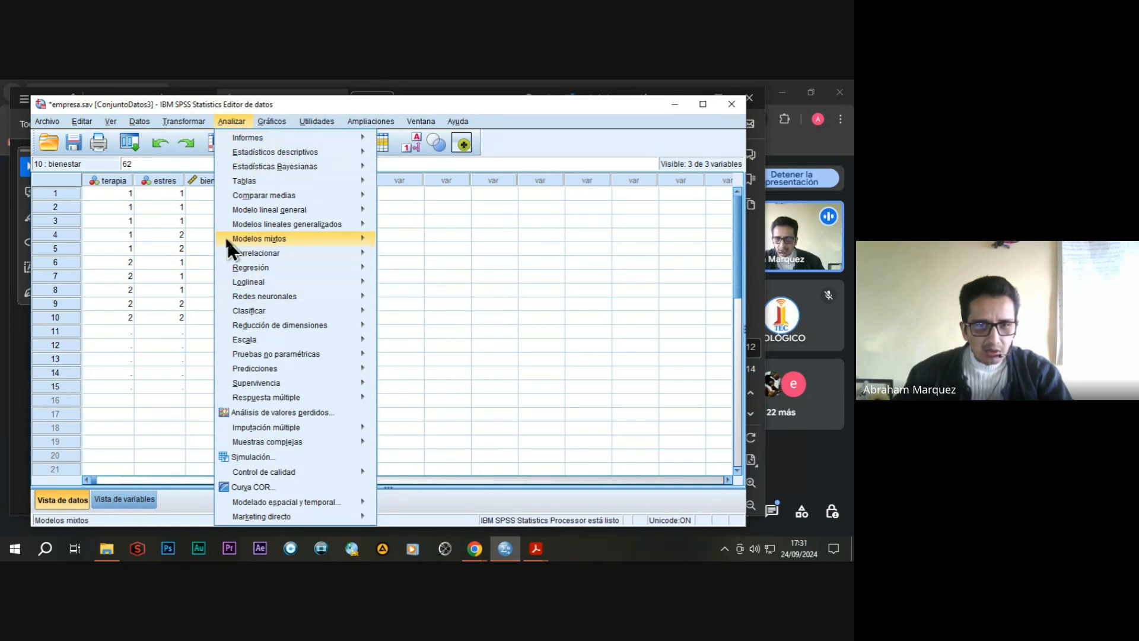
pyautogui.moveTo(224, 223)
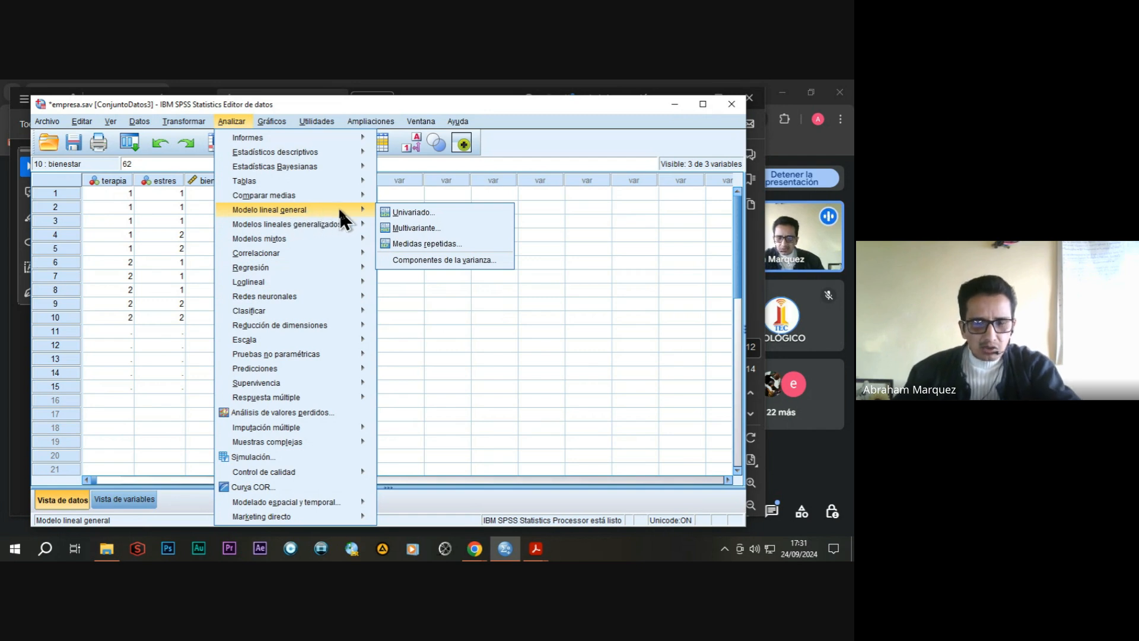
pyautogui.click(410, 212)
pyautogui.moveTo(401, 157); pyautogui.dragTo(370, 171)
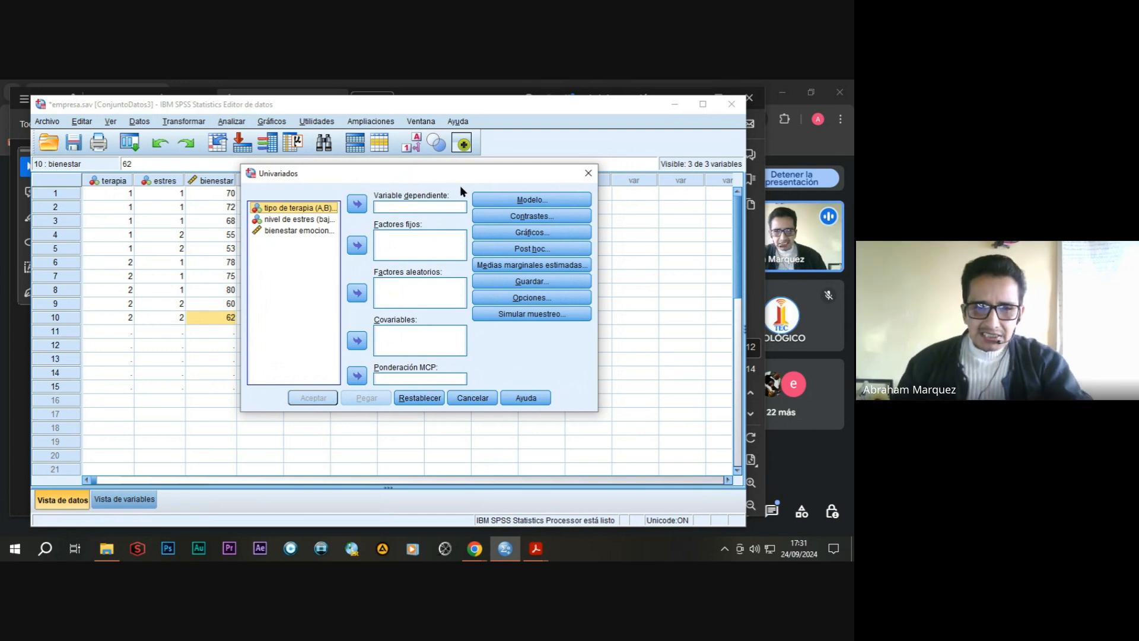
pyautogui.click(280, 233)
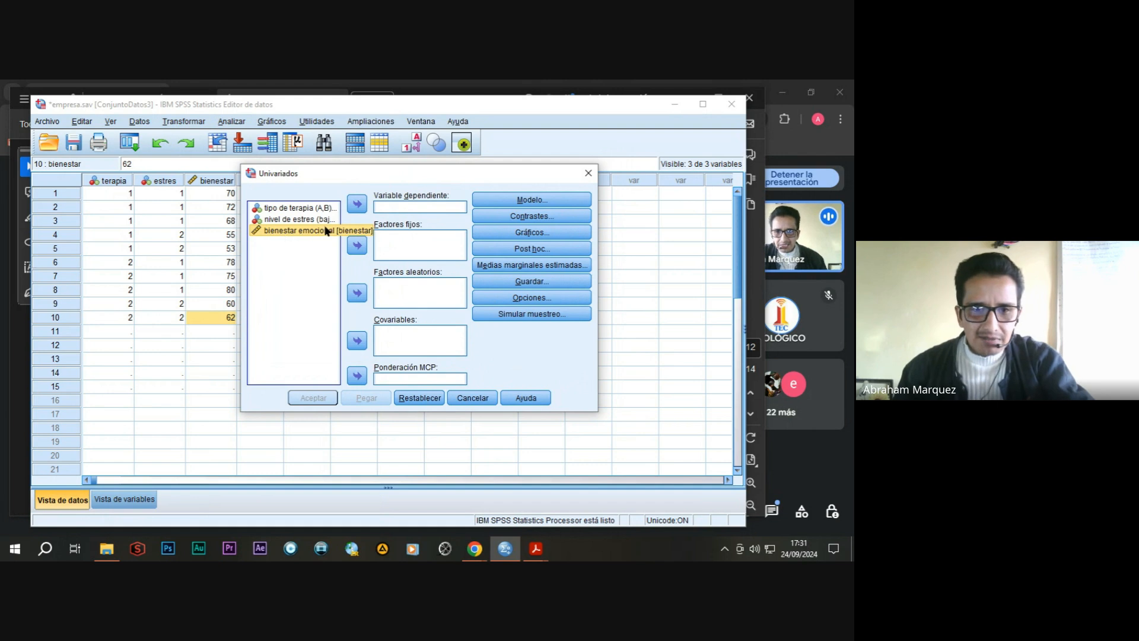
pyautogui.click(358, 204)
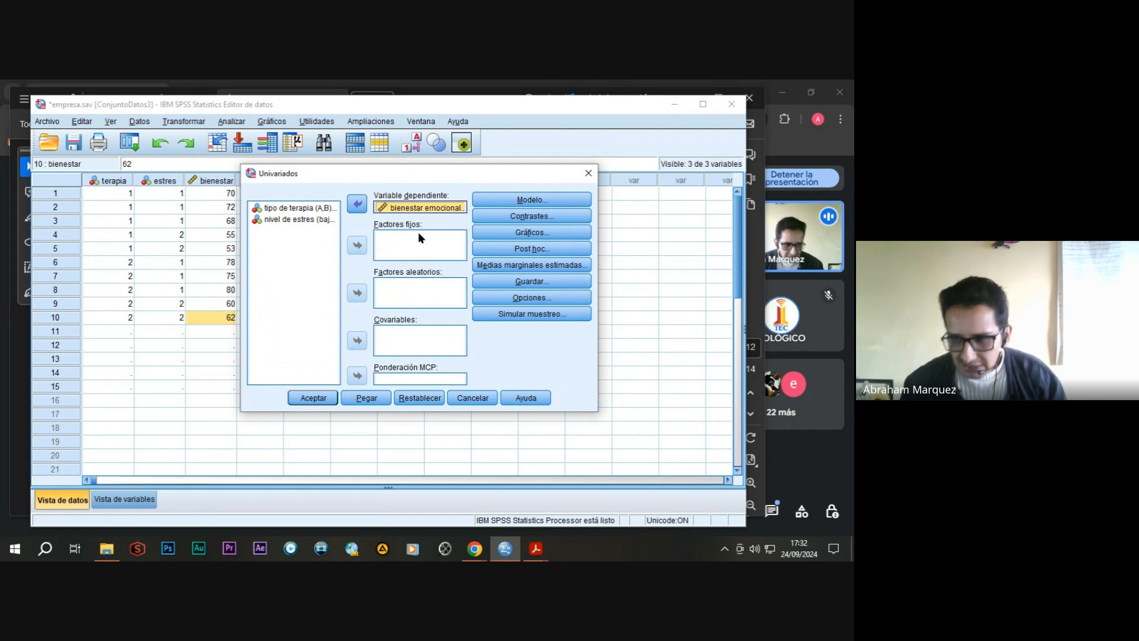
# Assign tipo de terapia and nivel de estres as fixed factors of the univariate analysis.
pyautogui.click(309, 210)
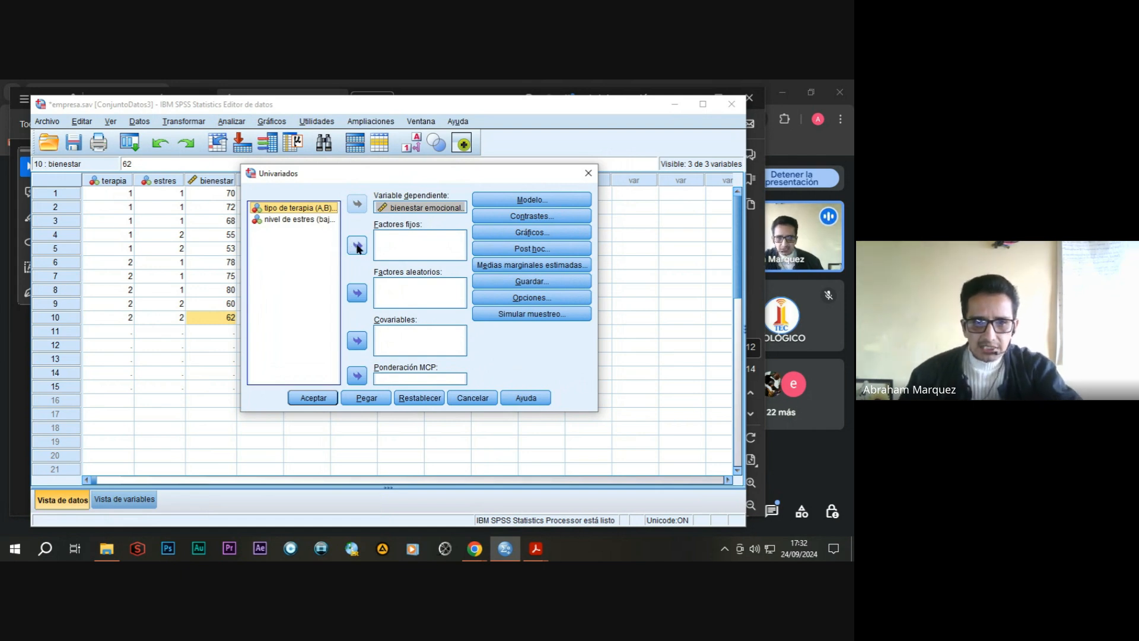
pyautogui.click(358, 247)
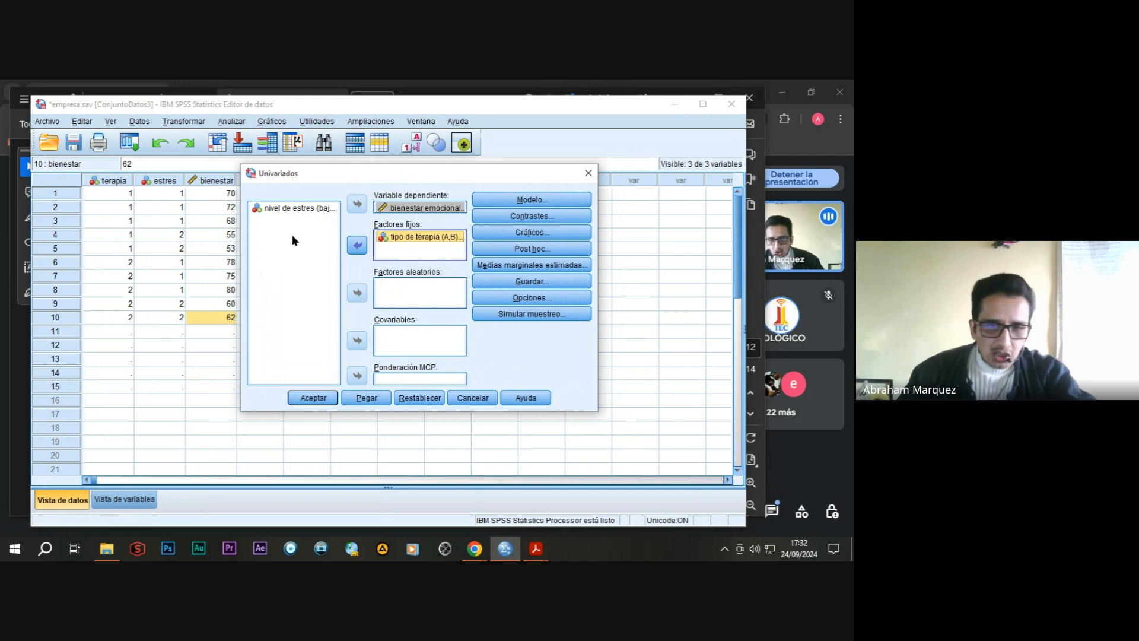
pyautogui.click(294, 210)
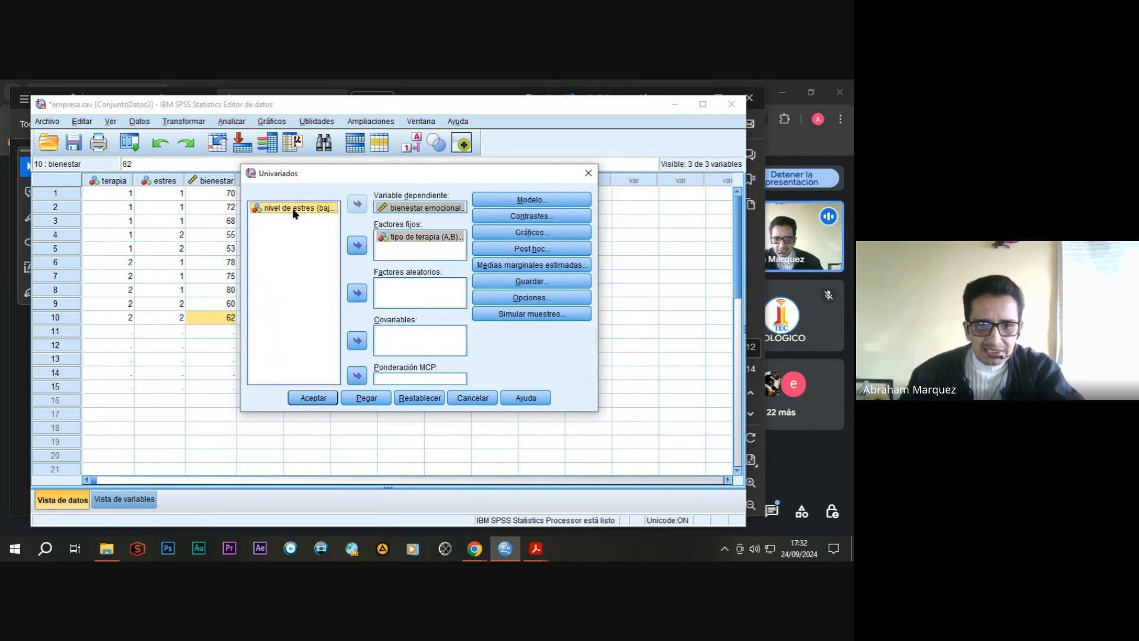
pyautogui.click(357, 245)
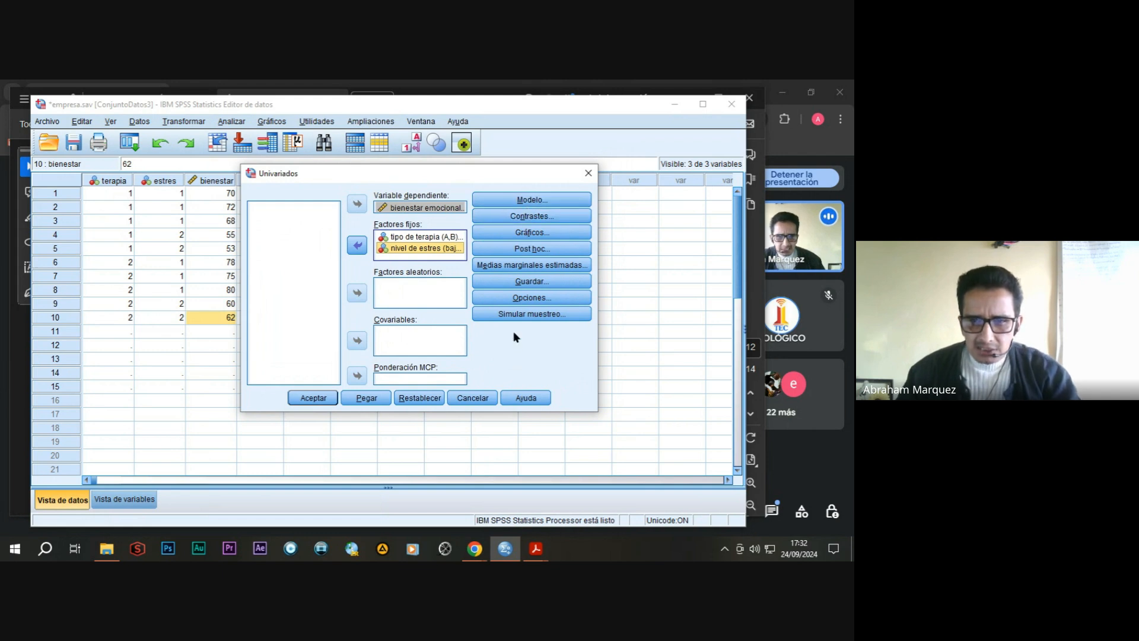
# Run the univariate analysis and examine the between-subjects effects table for terapia, estres and their interaction.
pyautogui.click(312, 398)
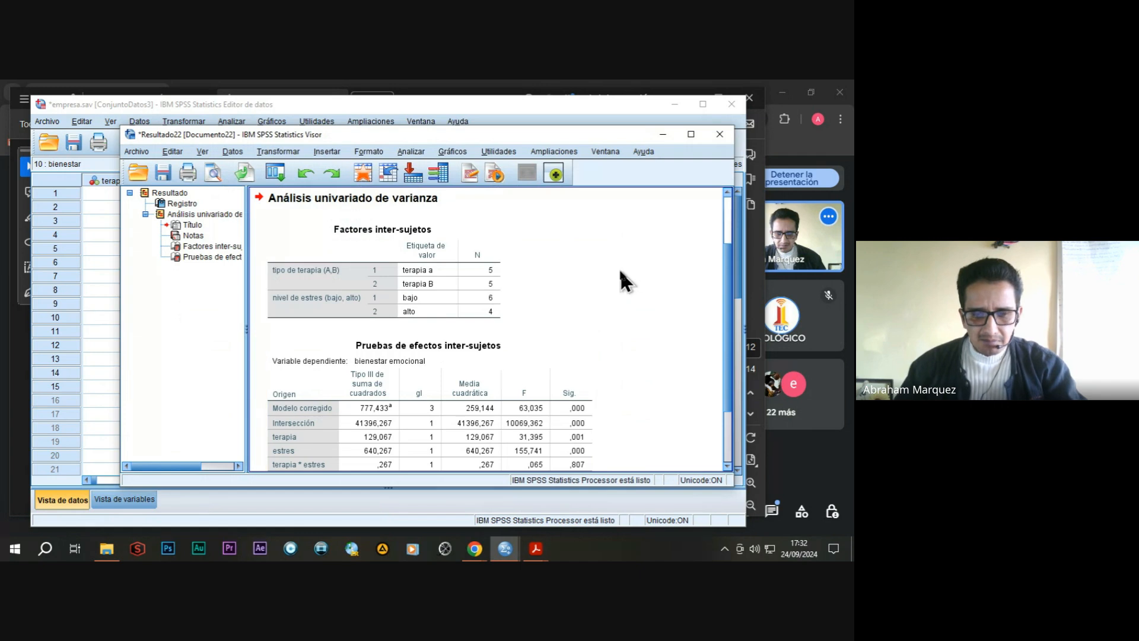
pyautogui.scroll(-3, 621, 271)
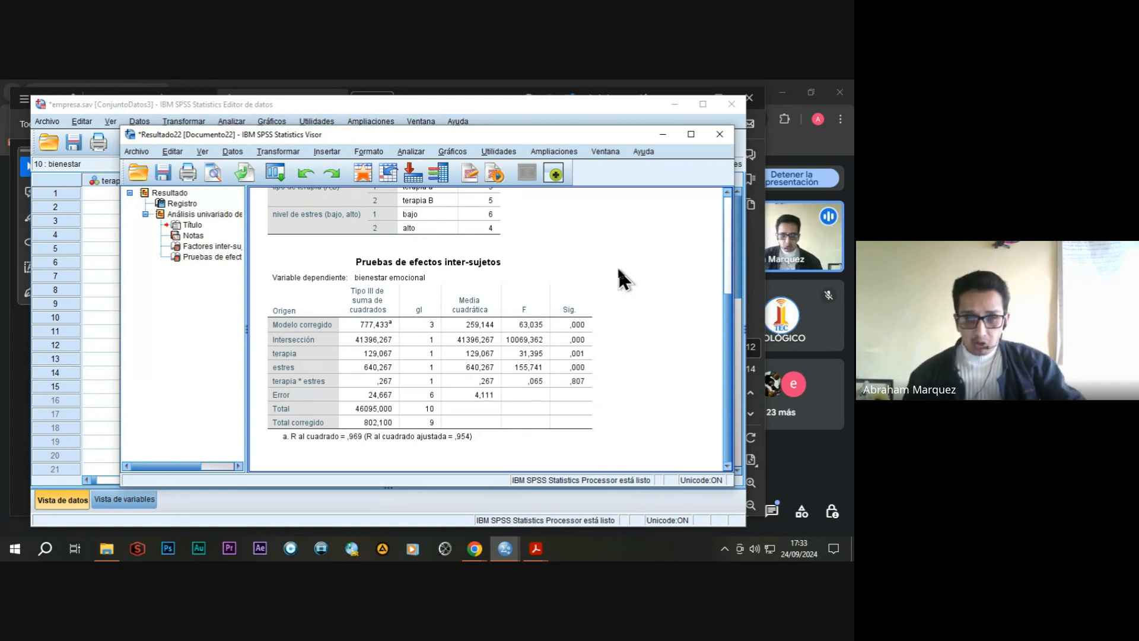
pyautogui.moveTo(501, 130); pyautogui.dragTo(500, 122)
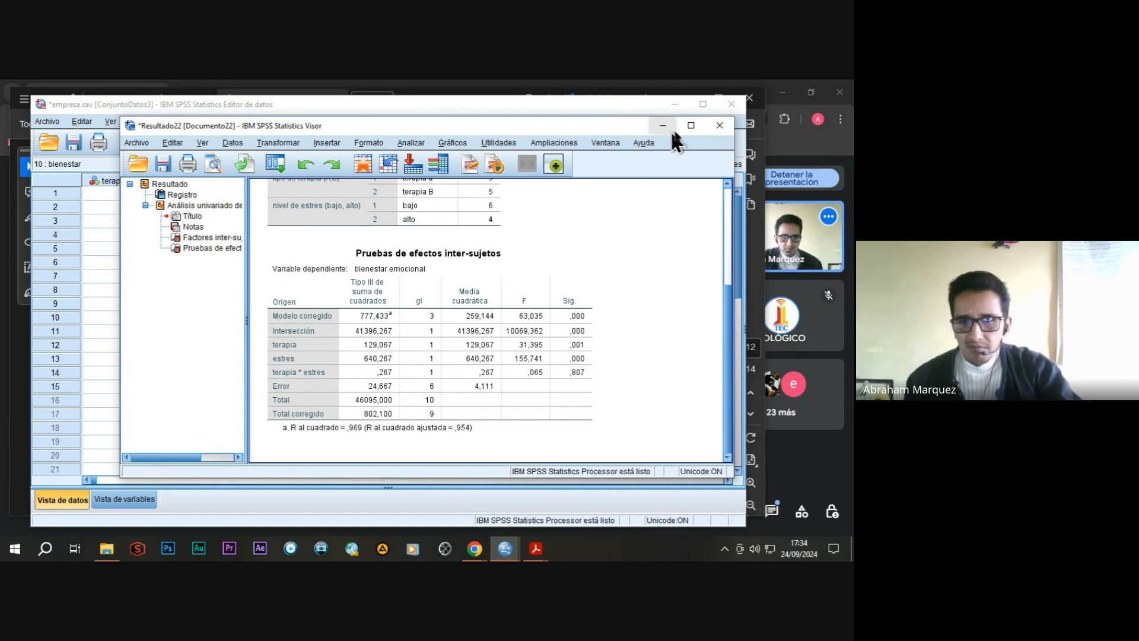
# Close the univariate results window and bring up the Practica 9 repeated-measures exercise in the Practica - CURSO -SPSS -.pdf in Adobe Acrobat Reader.
pyautogui.click(719, 125)
pyautogui.click(426, 324)
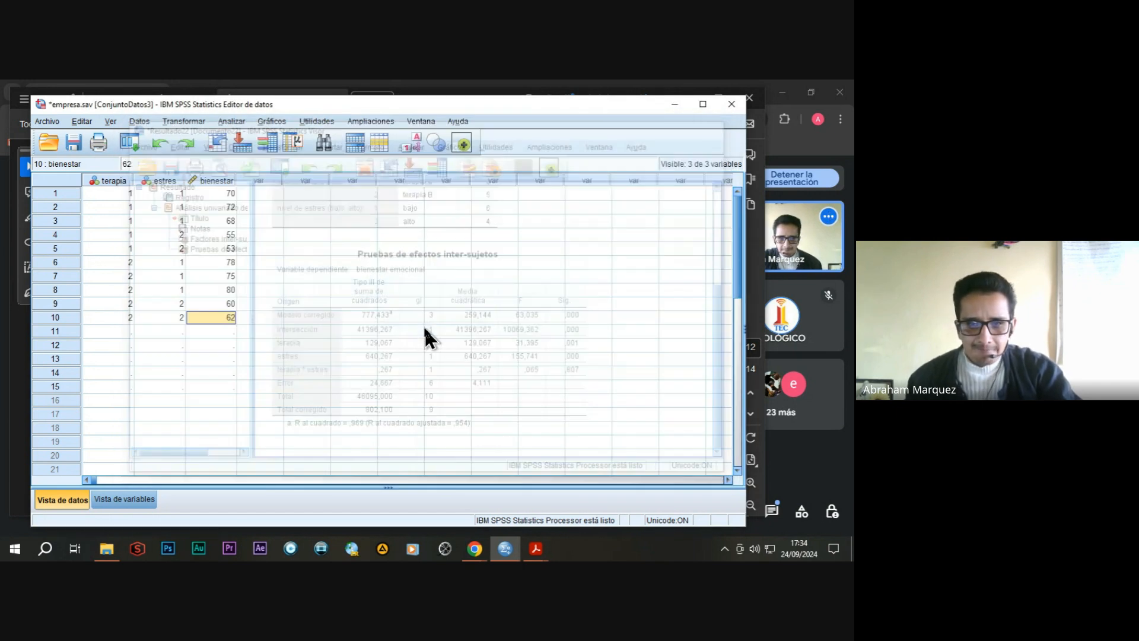
pyautogui.moveTo(537, 552)
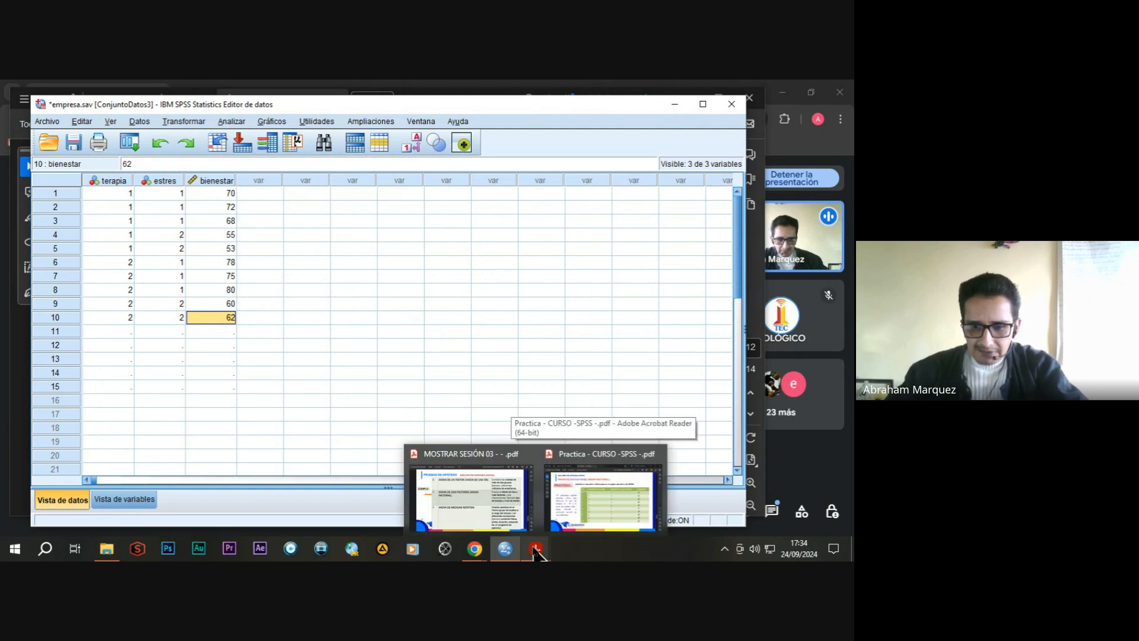
pyautogui.click(583, 484)
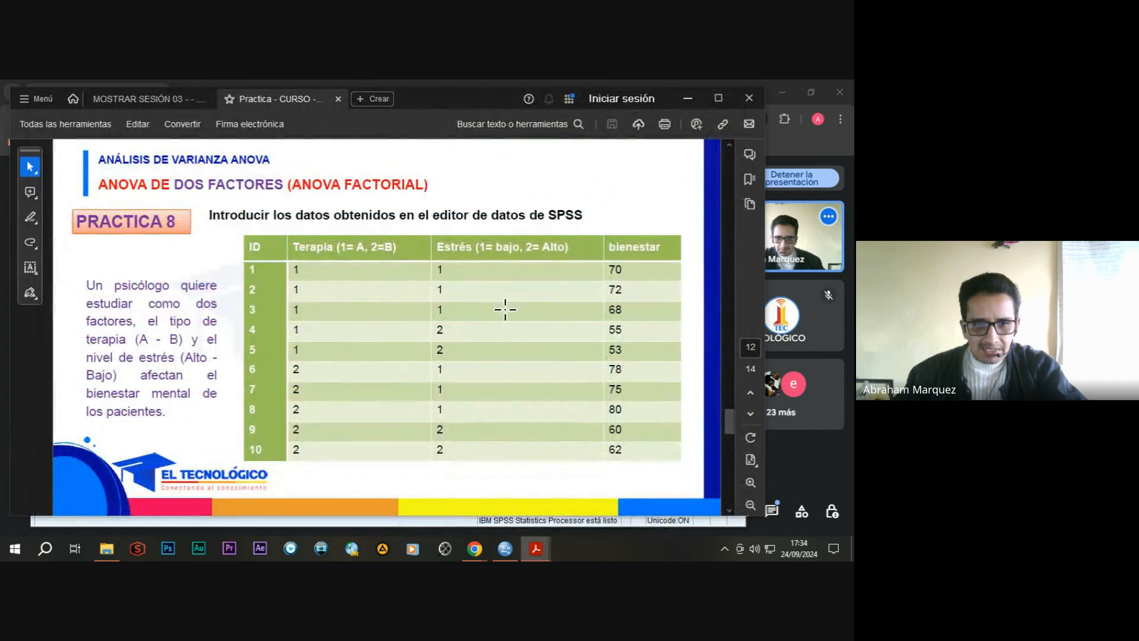
pyautogui.scroll(-1, 309, 192)
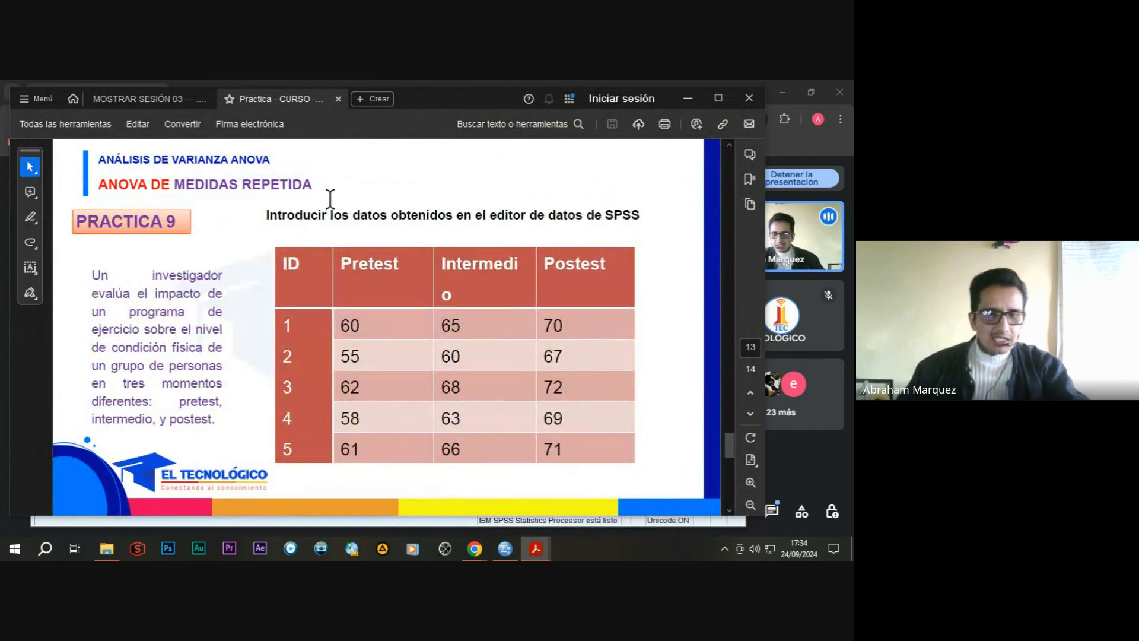
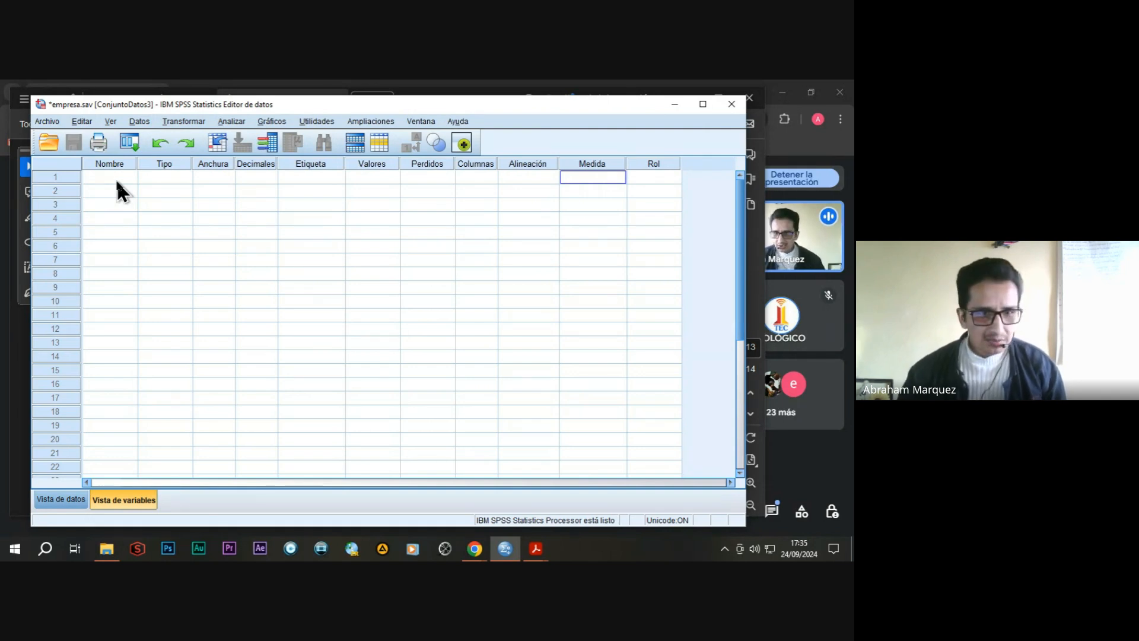
# Define the first variable as pretest with 0 decimals, the label "condicion pretest" and the Escala measurement level.
pyautogui.click(116, 179)
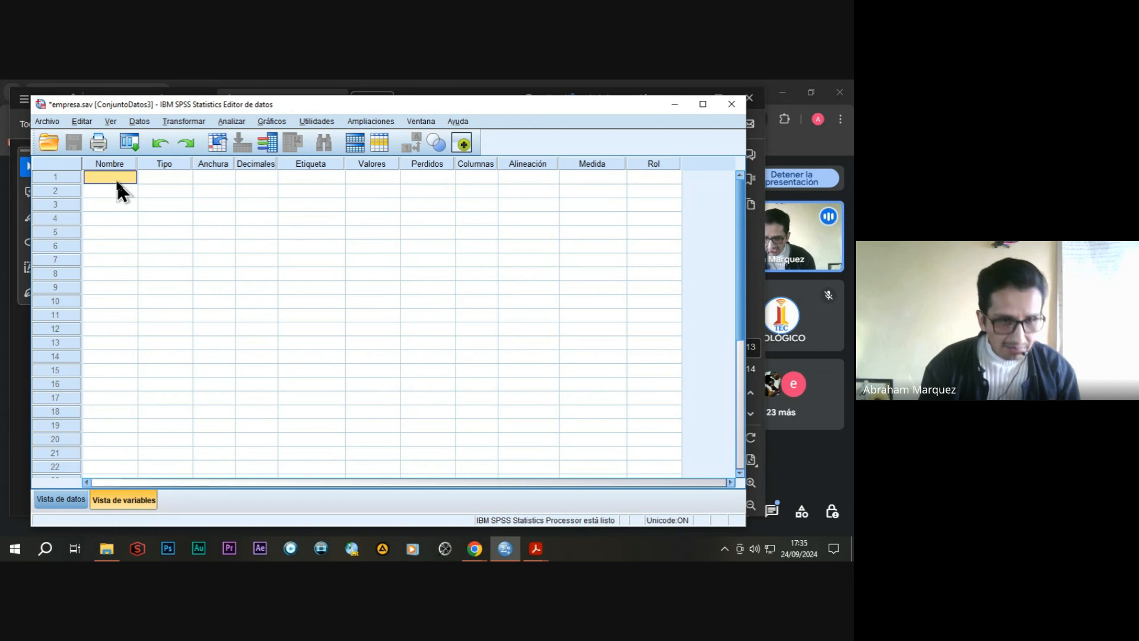
pyautogui.write('pretest')
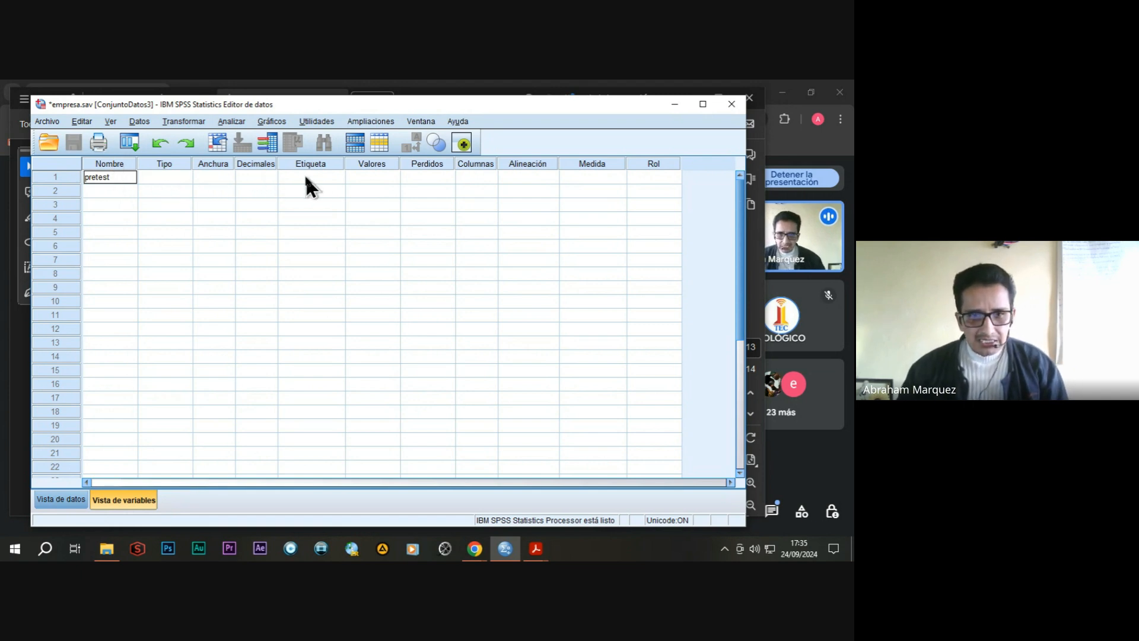
pyautogui.click(249, 177)
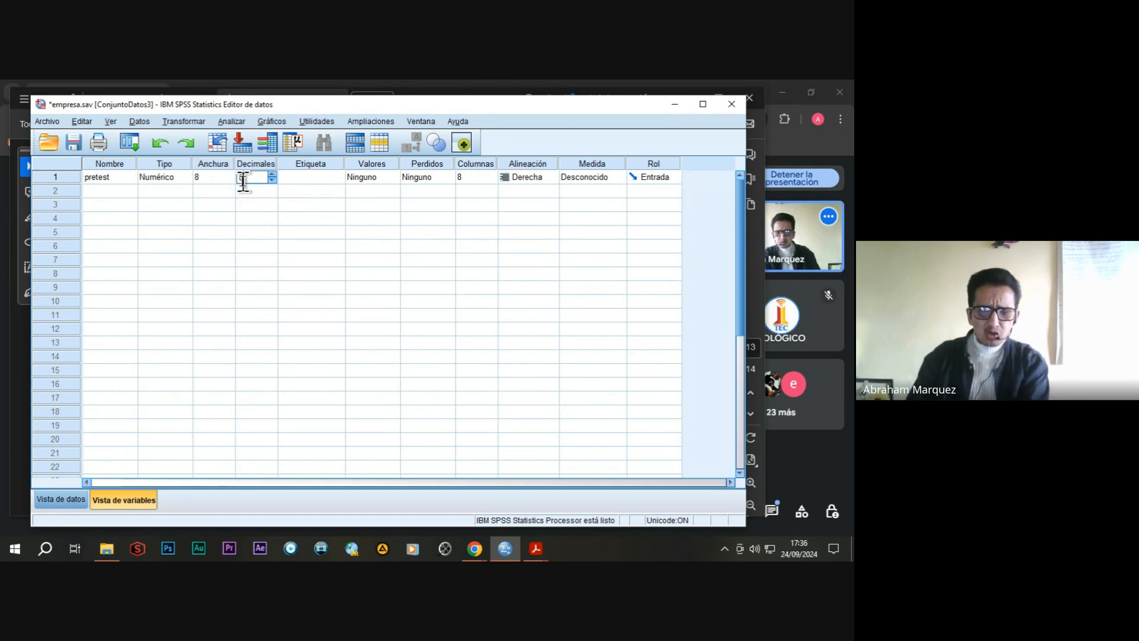
pyautogui.write('0')
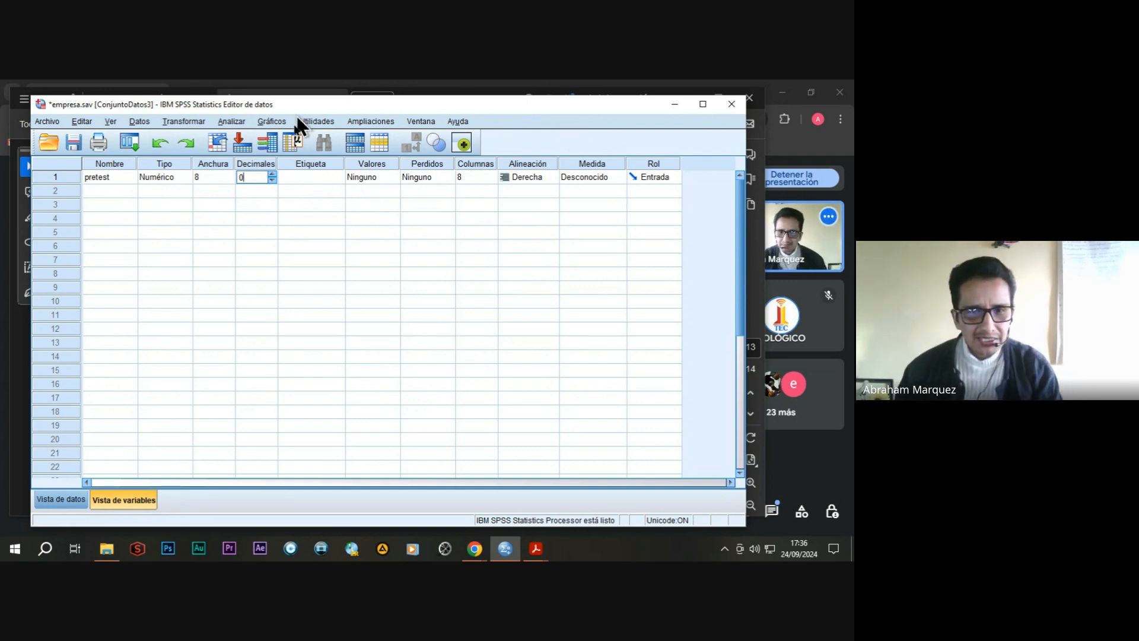
pyautogui.click(303, 178)
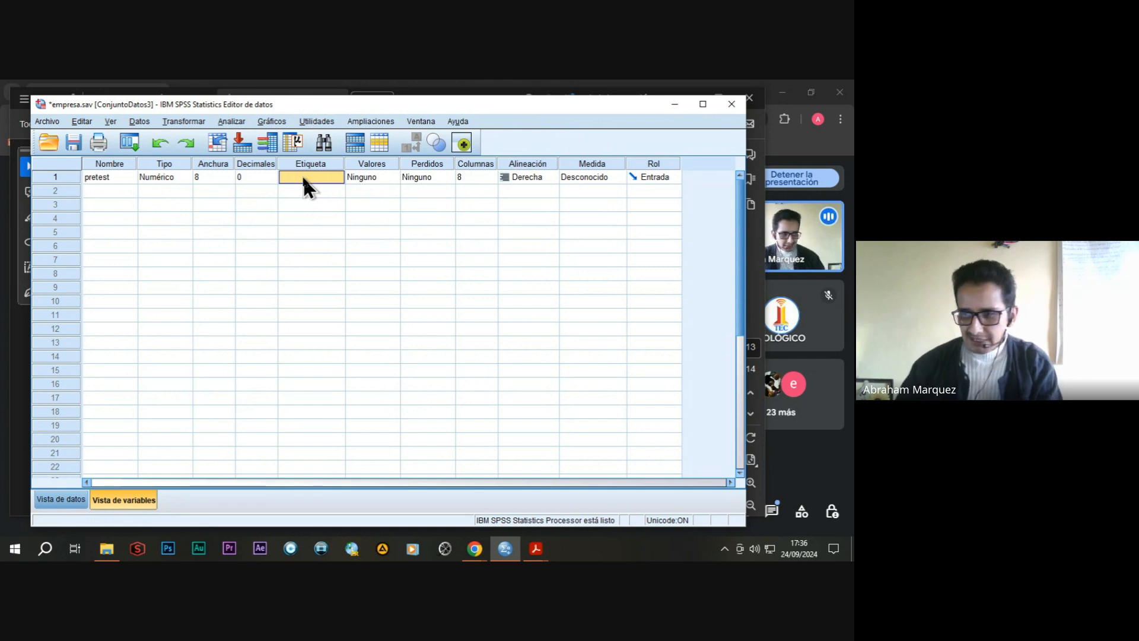
pyautogui.write('condicion')
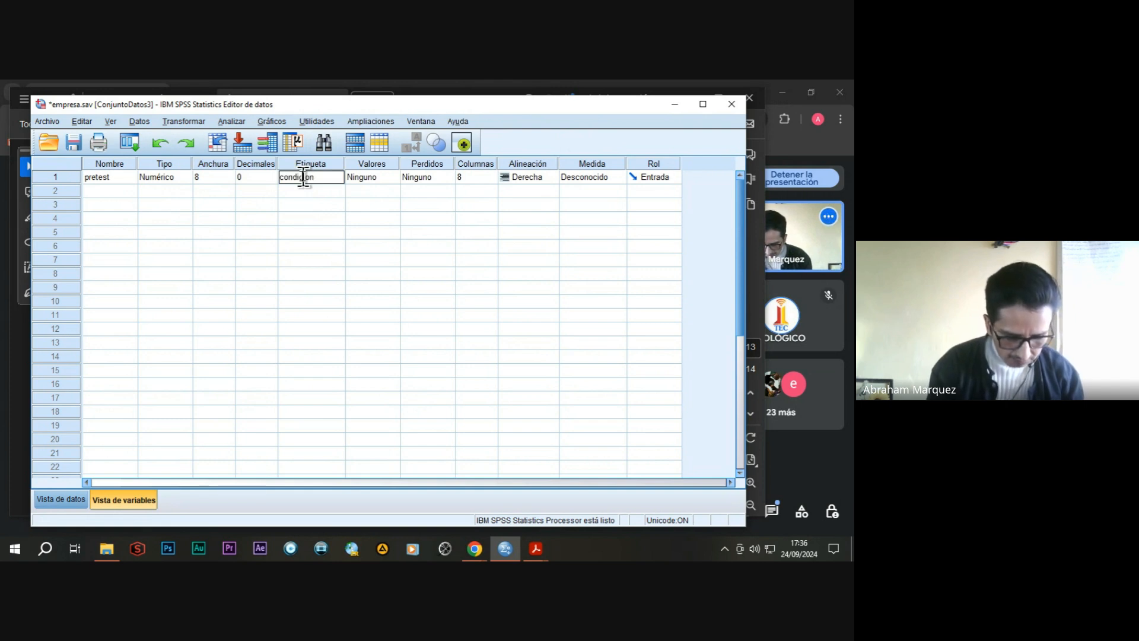
pyautogui.write(' prets')
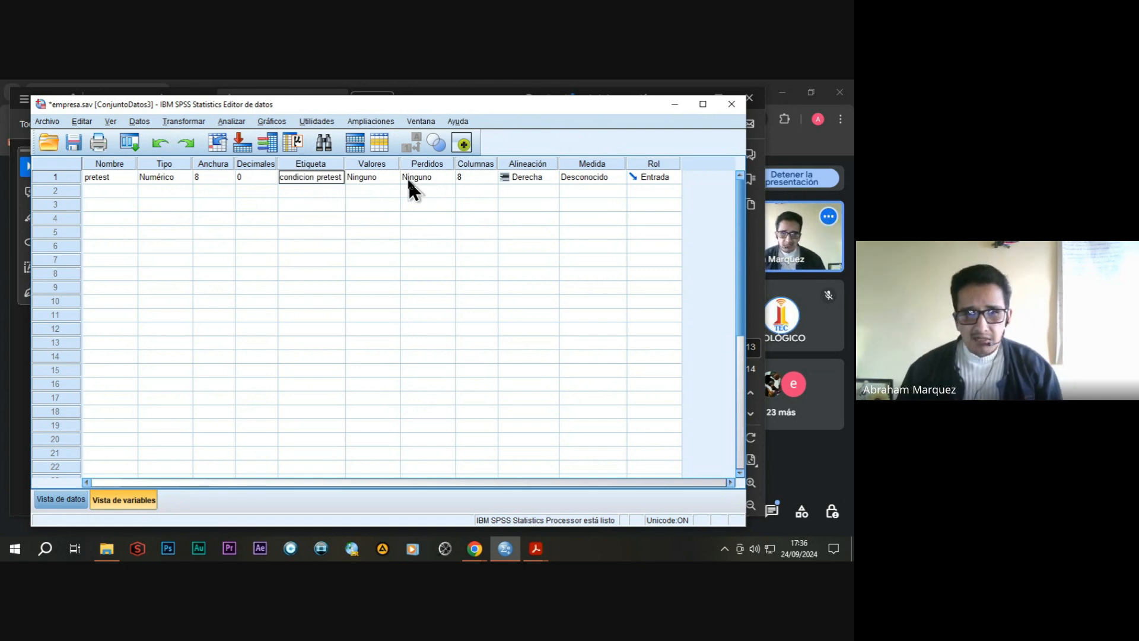
pyautogui.click(599, 179)
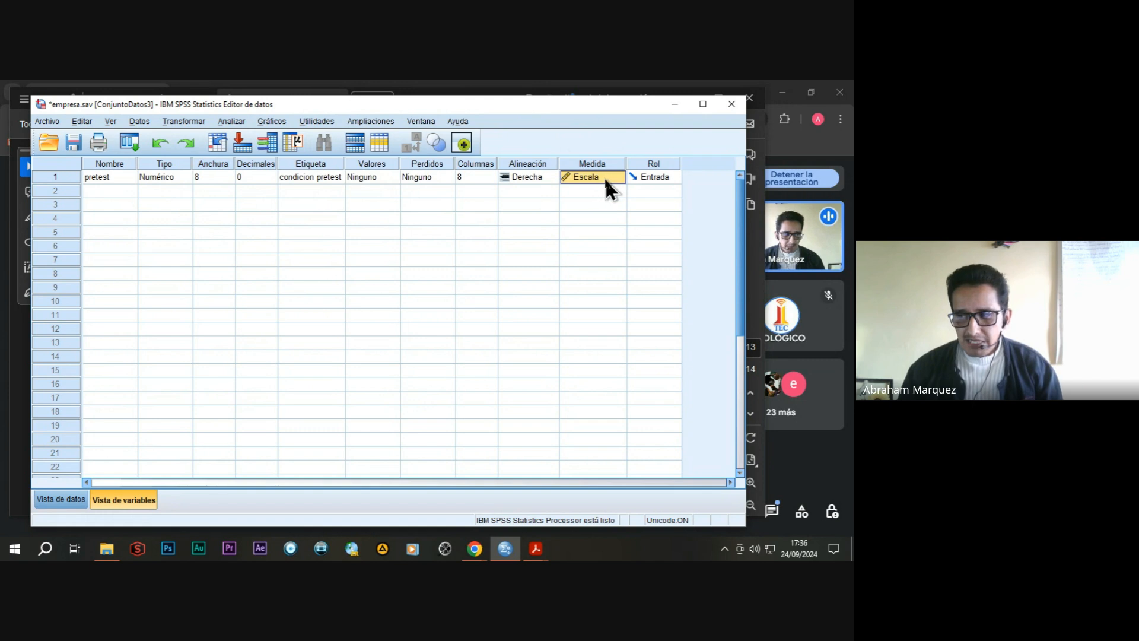
# Add a second variable named intermedio and set its decimals to 0.
pyautogui.click(111, 189)
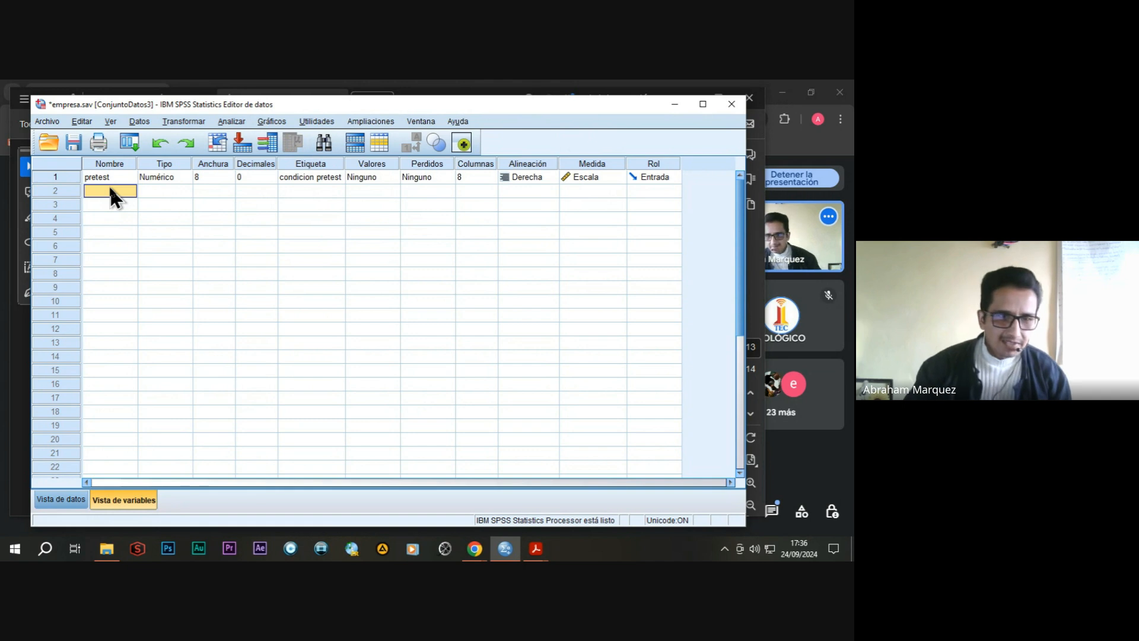
pyautogui.write('intye')
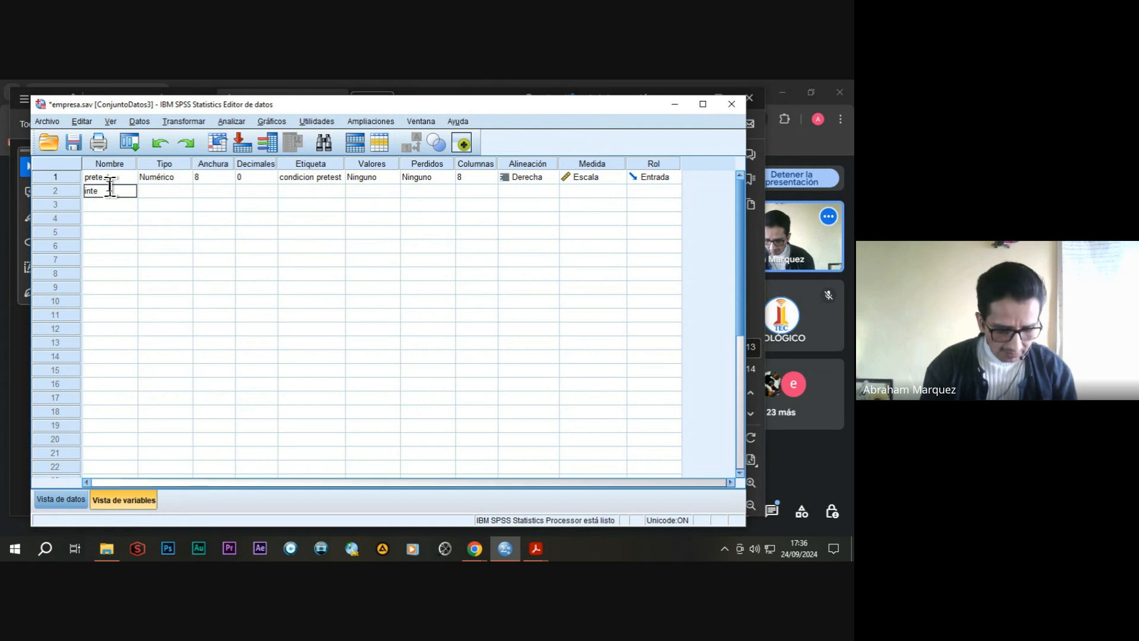
pyautogui.write('rm')
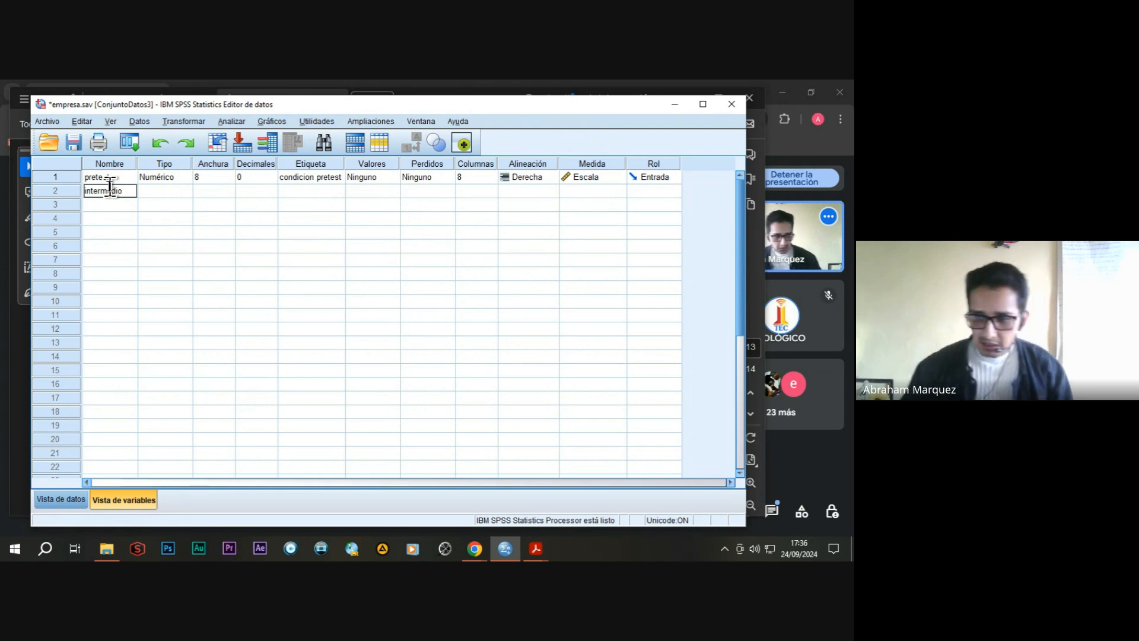
pyautogui.write('edio')
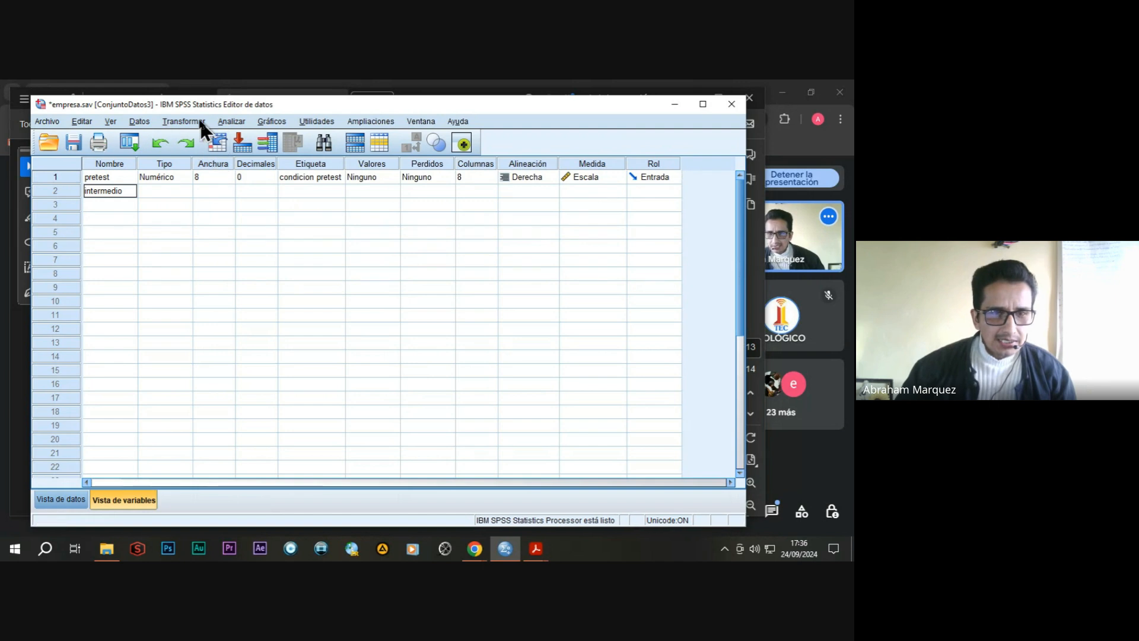
pyautogui.moveTo(213, 103); pyautogui.dragTo(214, 102)
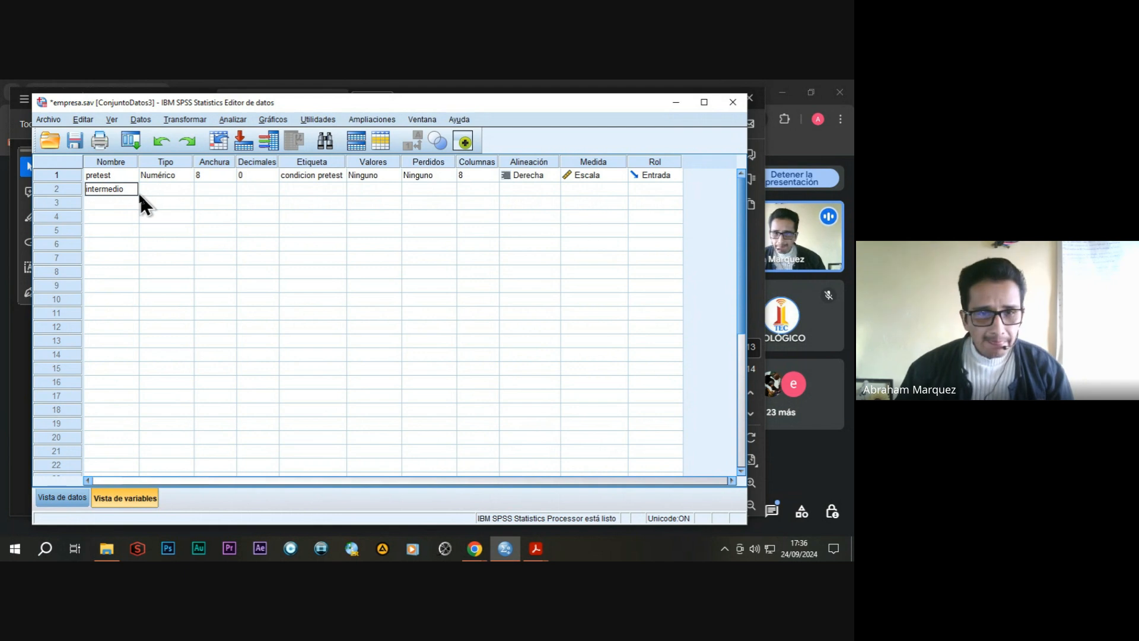
pyautogui.click(246, 189)
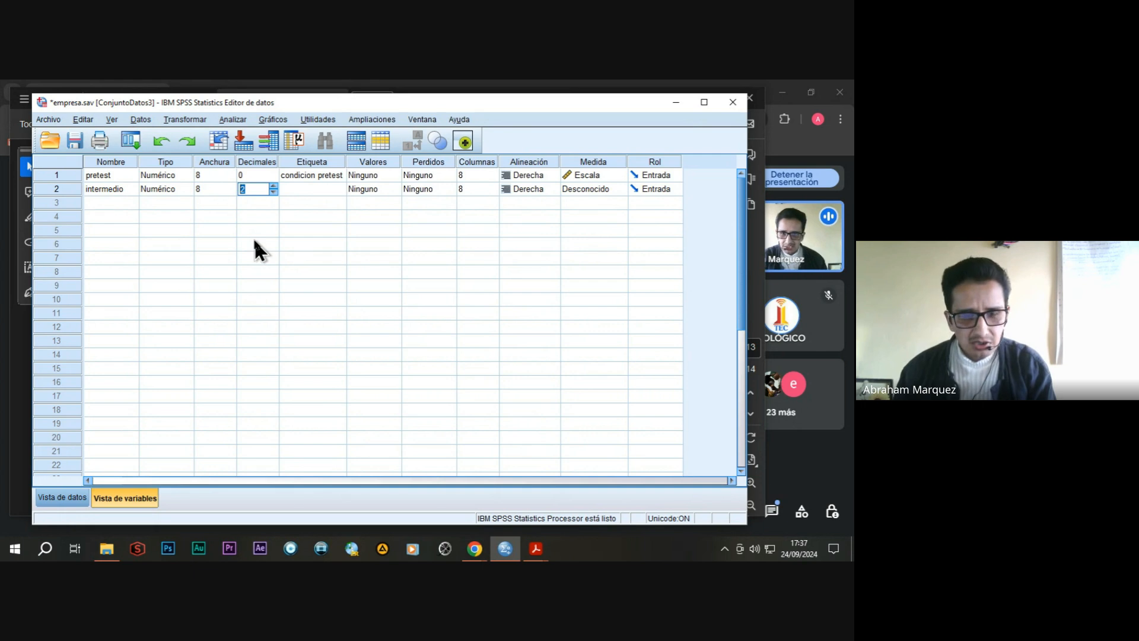
pyautogui.press('Return')
pyautogui.write('0')
pyautogui.click(244, 189)
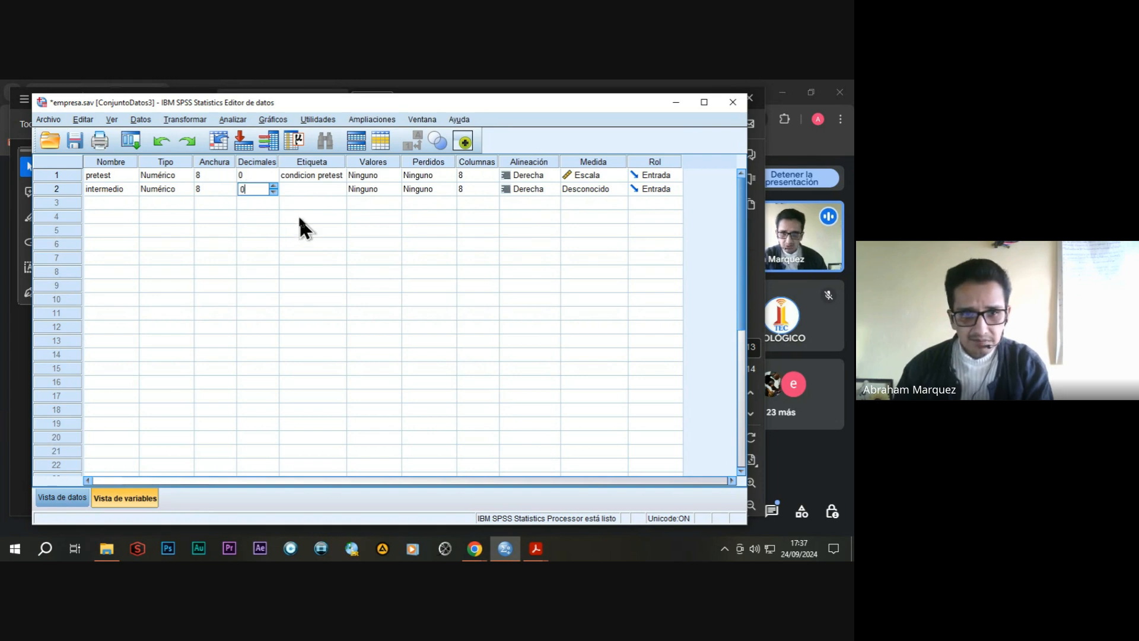
# Label the intermedio variable "condicion fisica intermedio" and set its measurement level to Escala.
pyautogui.click(310, 188)
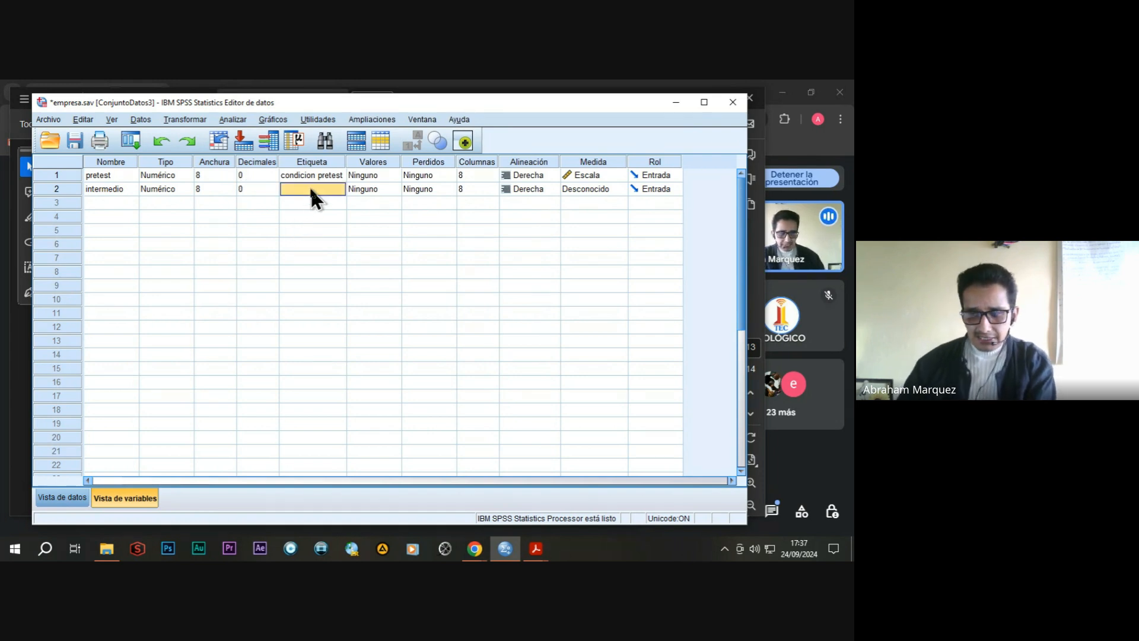
pyautogui.write('con')
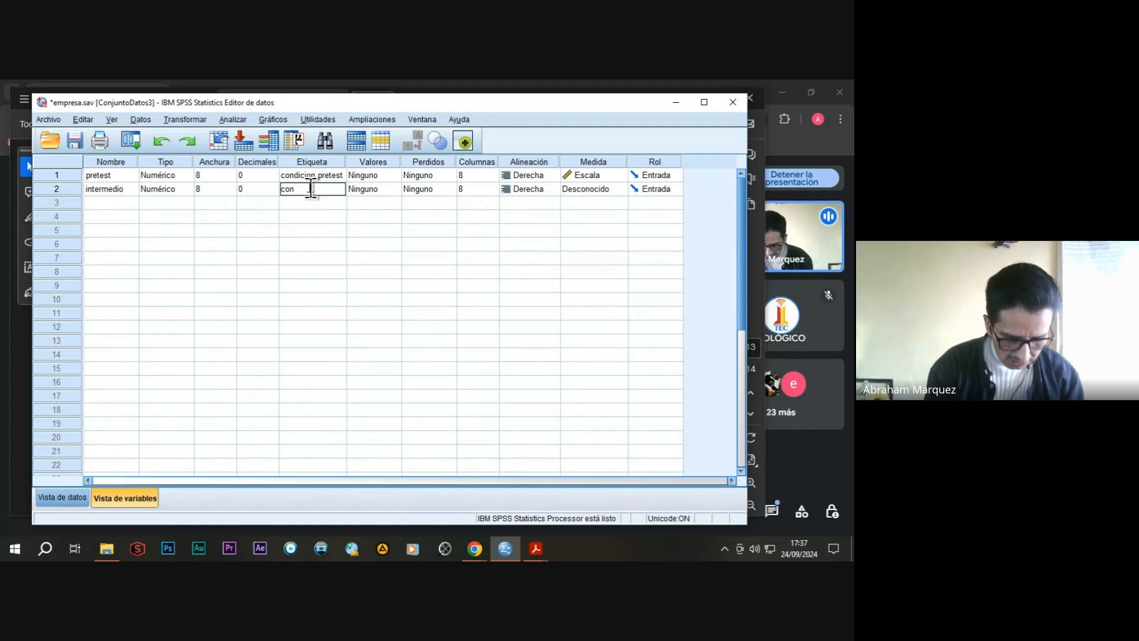
pyautogui.write('dicion f')
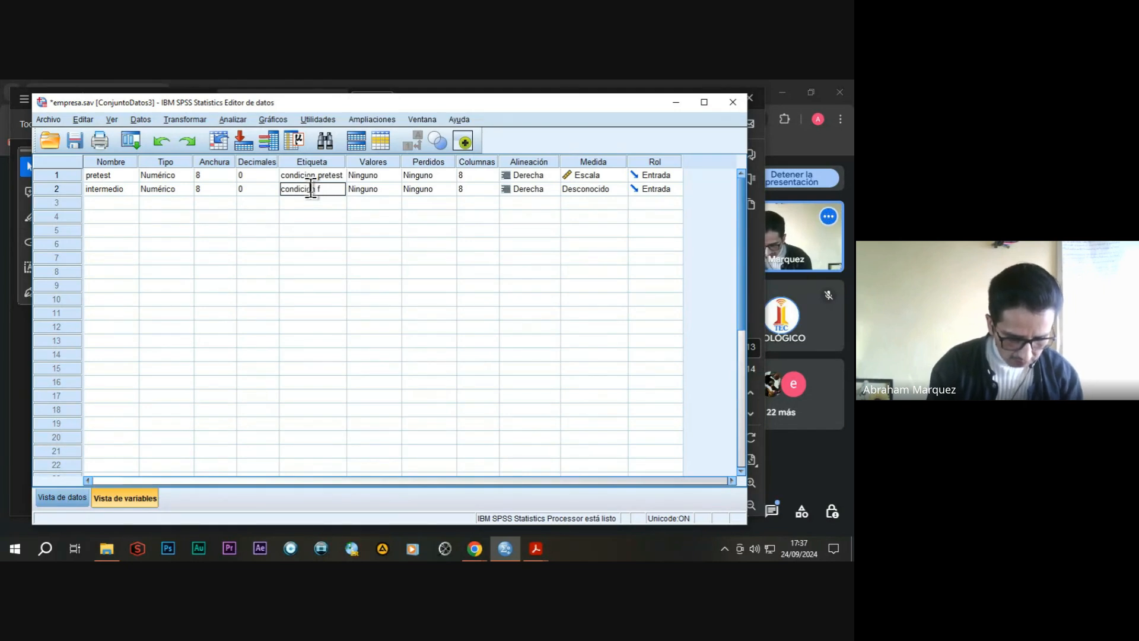
pyautogui.write('isica inte')
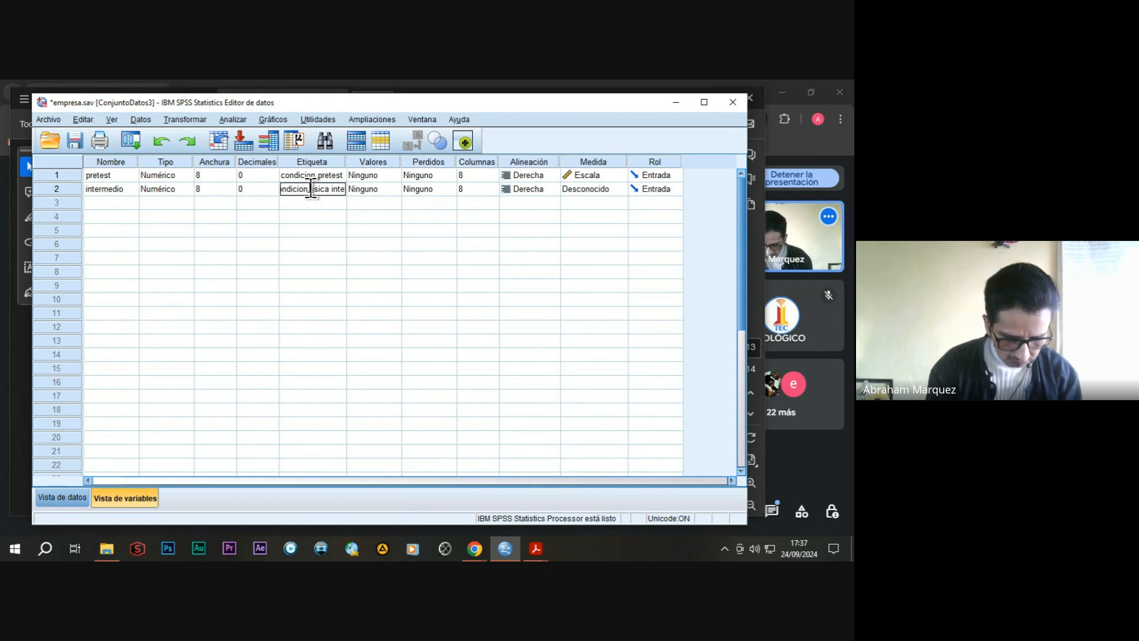
pyautogui.write('rmedio')
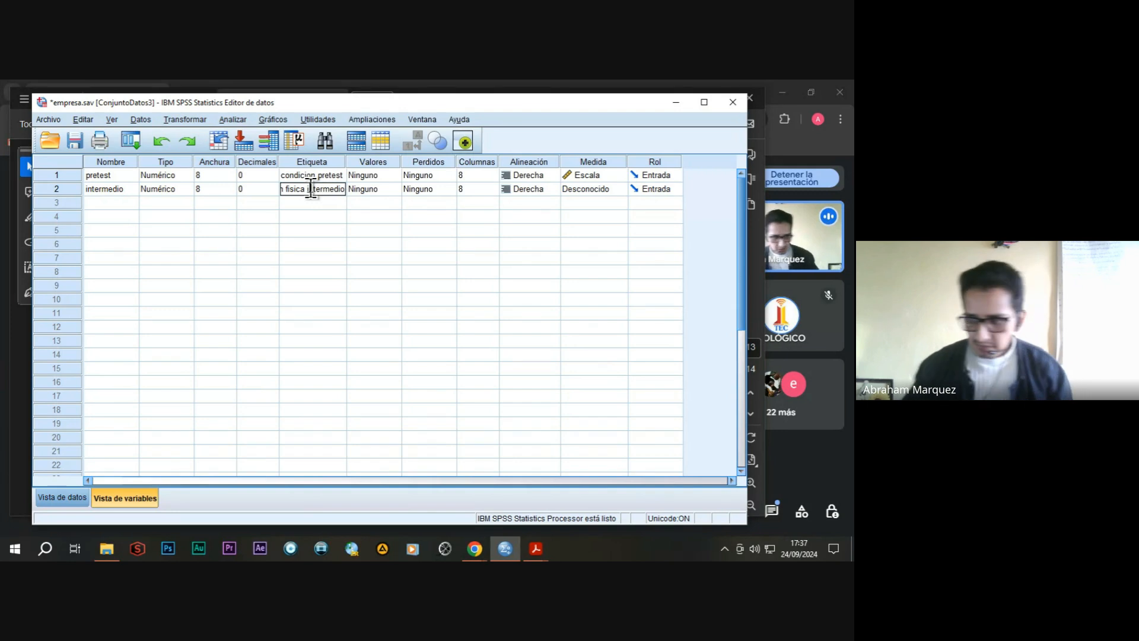
pyautogui.click(618, 189)
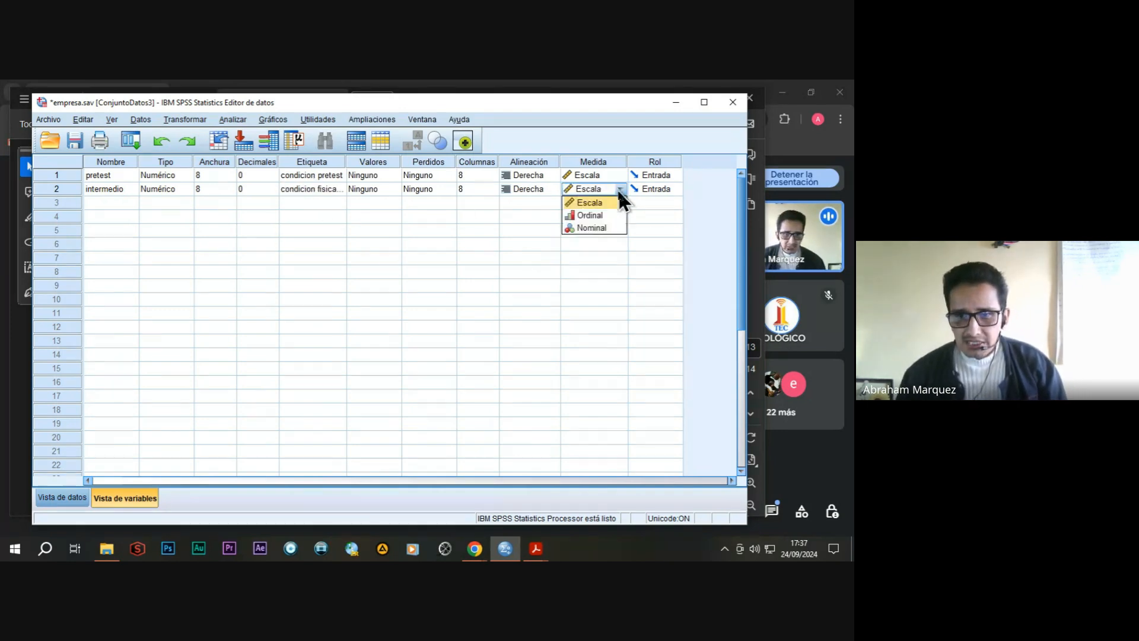
# Define a third variable named postest with 0 decimals, the label "condicion fisica postest" and the Escala measurement level.
pyautogui.click(122, 203)
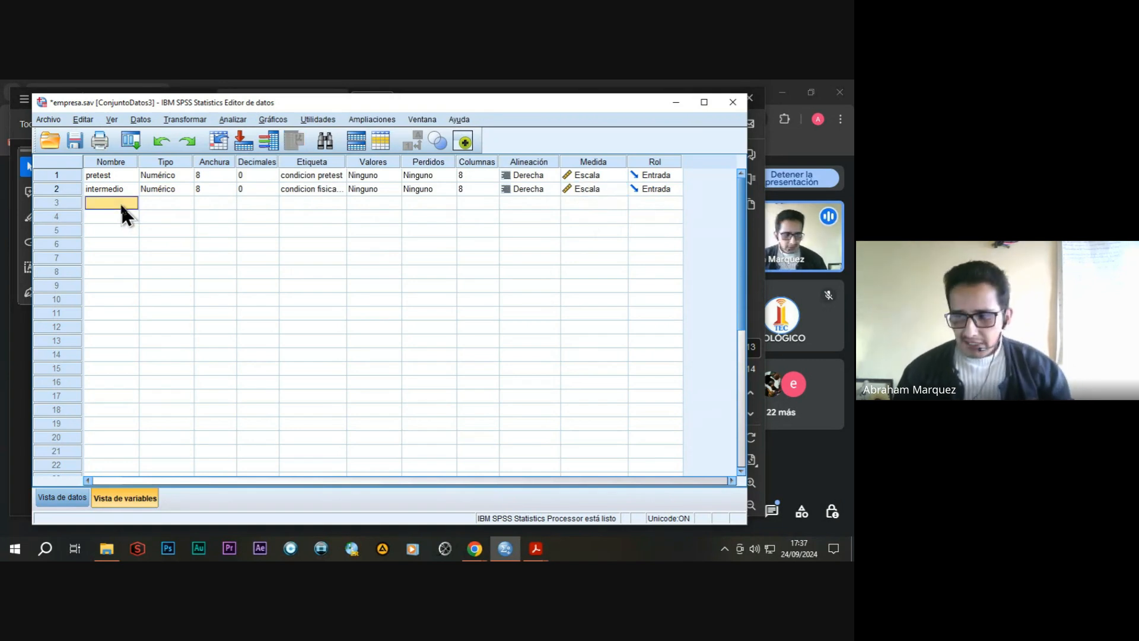
pyautogui.write('postest')
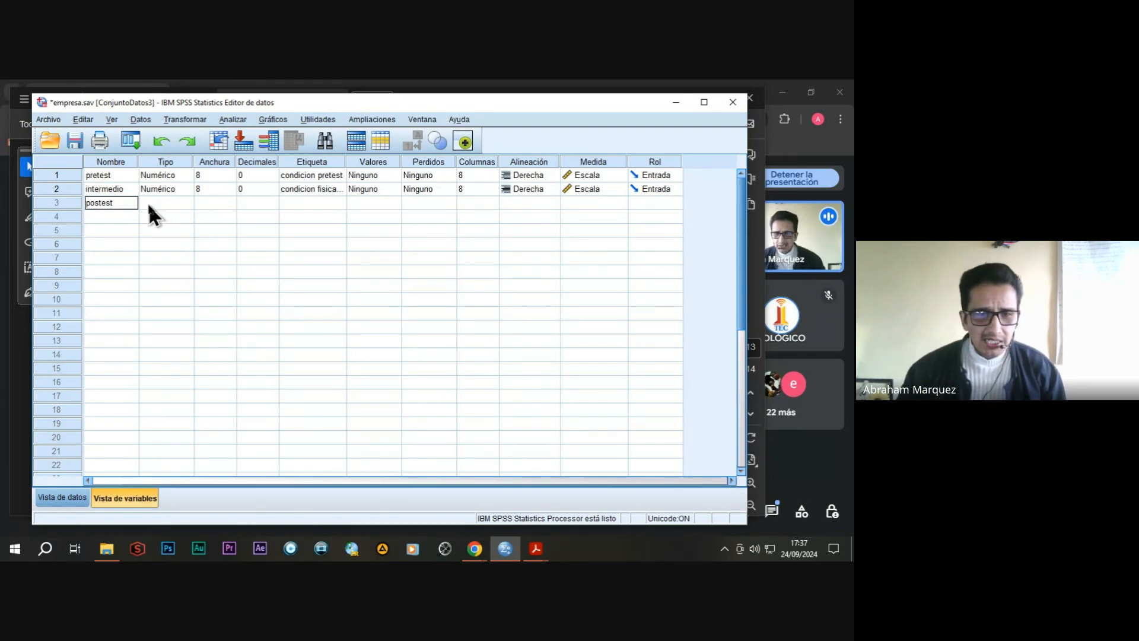
pyautogui.click(252, 204)
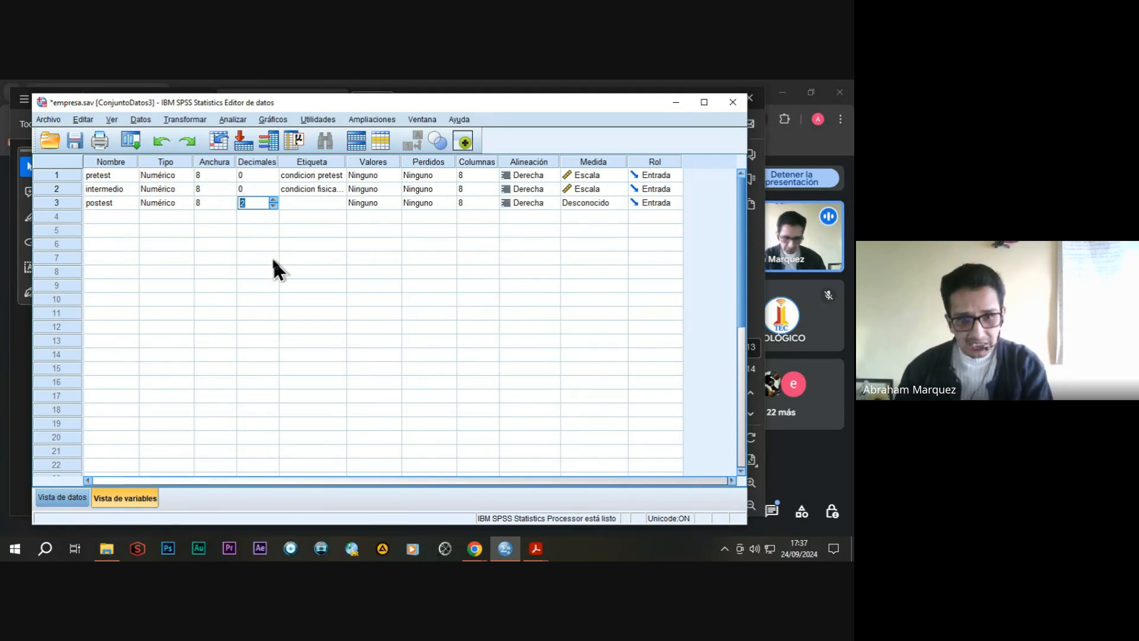
pyautogui.write('0')
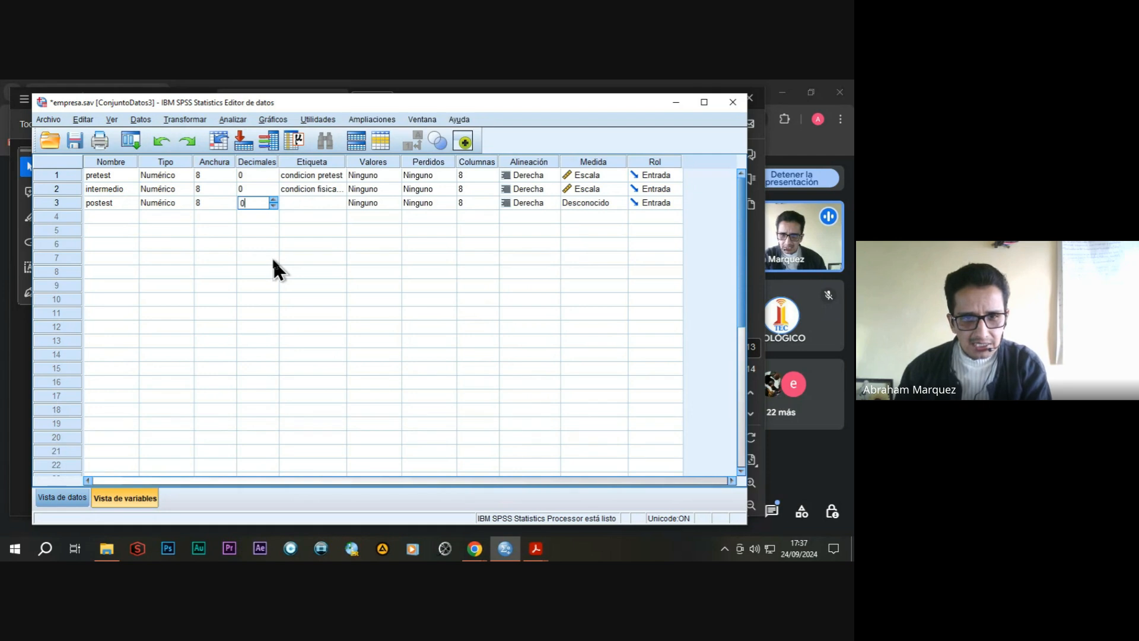
pyautogui.click(292, 204)
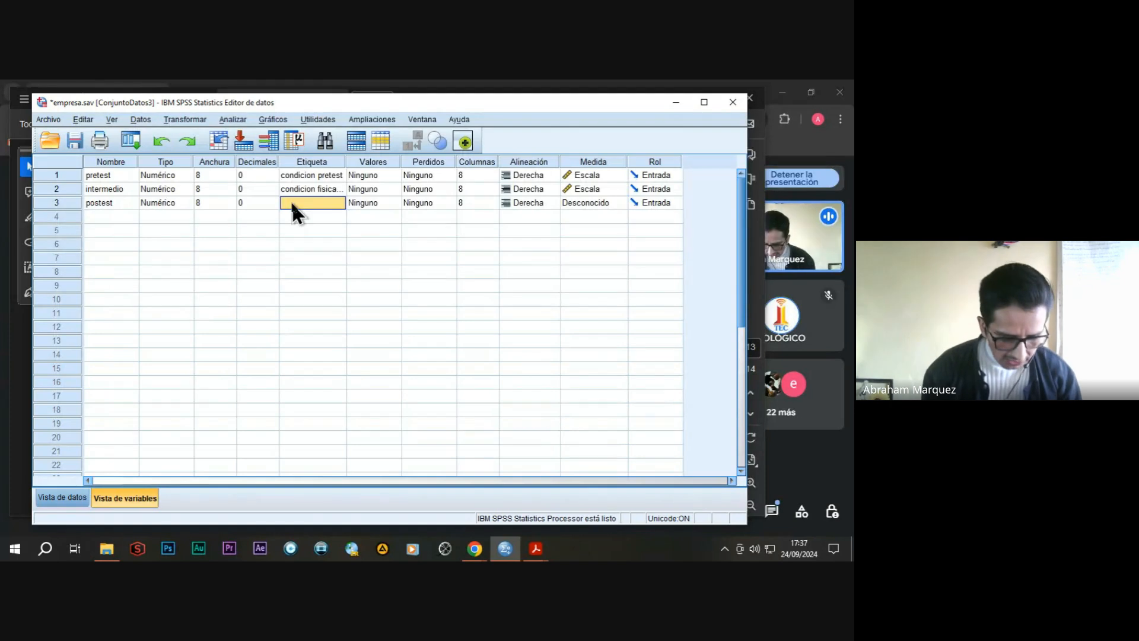
pyautogui.write('condi')
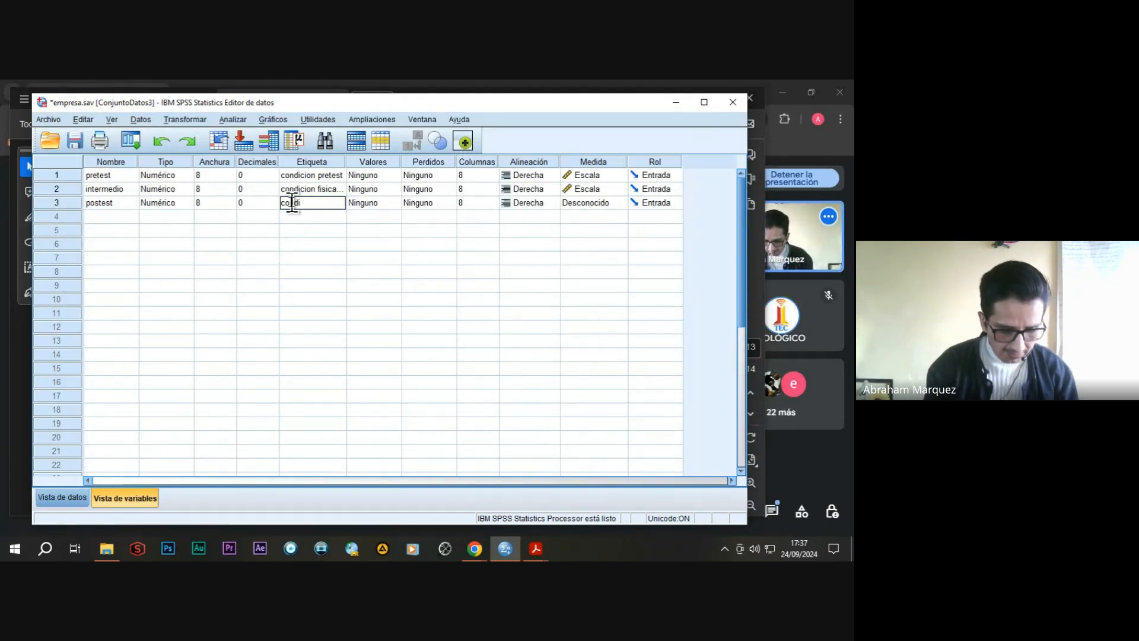
pyautogui.write('cion fisi')
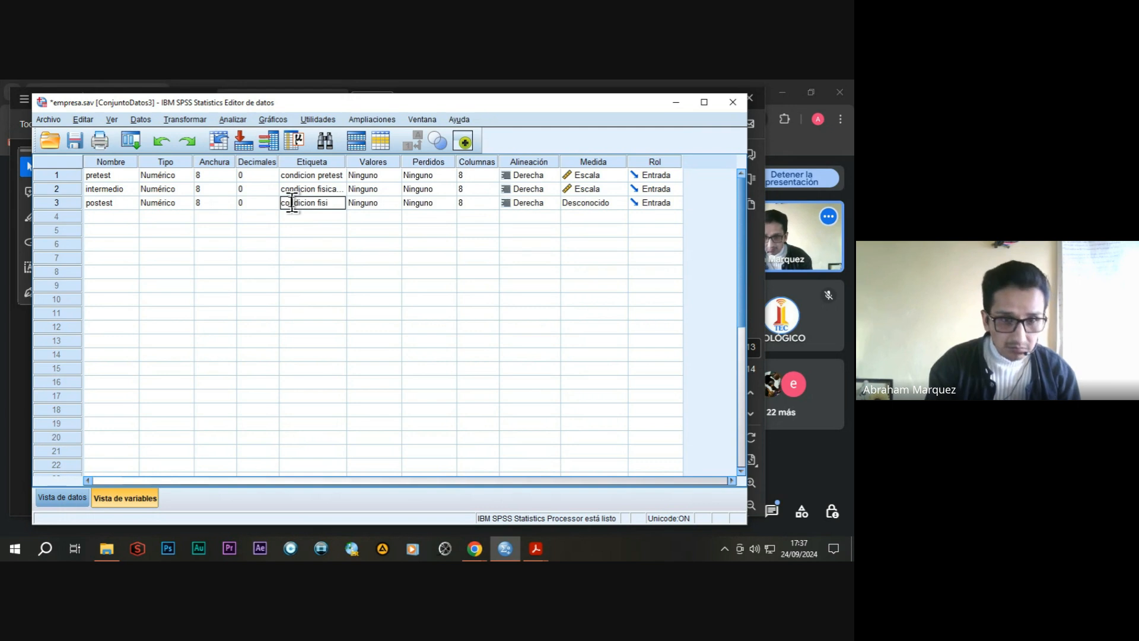
pyautogui.write('ca postest')
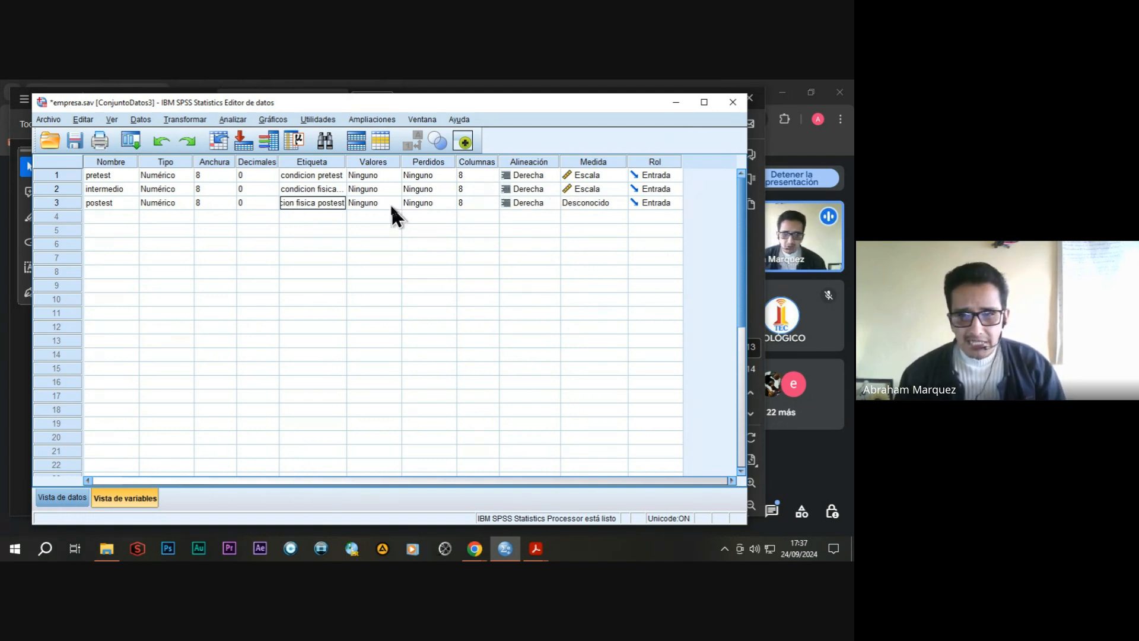
pyautogui.click(611, 203)
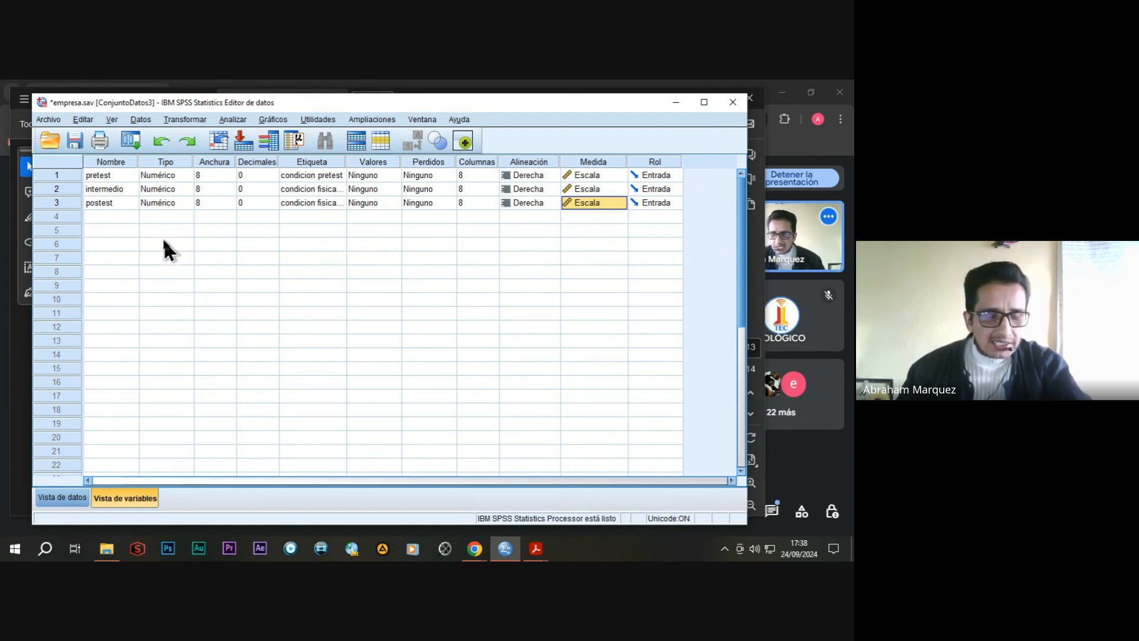
# Enter the pretest values 60, 55, 62, 58 and 61 in rows 1 to 5 of the data view.
pyautogui.click(62, 497)
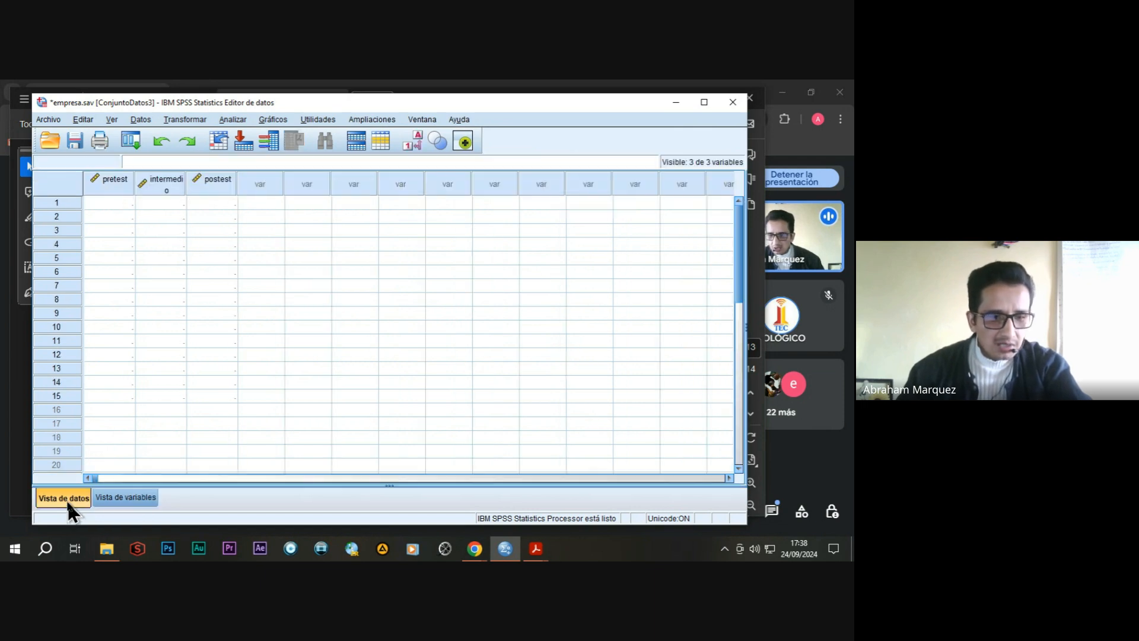
pyautogui.click(111, 203)
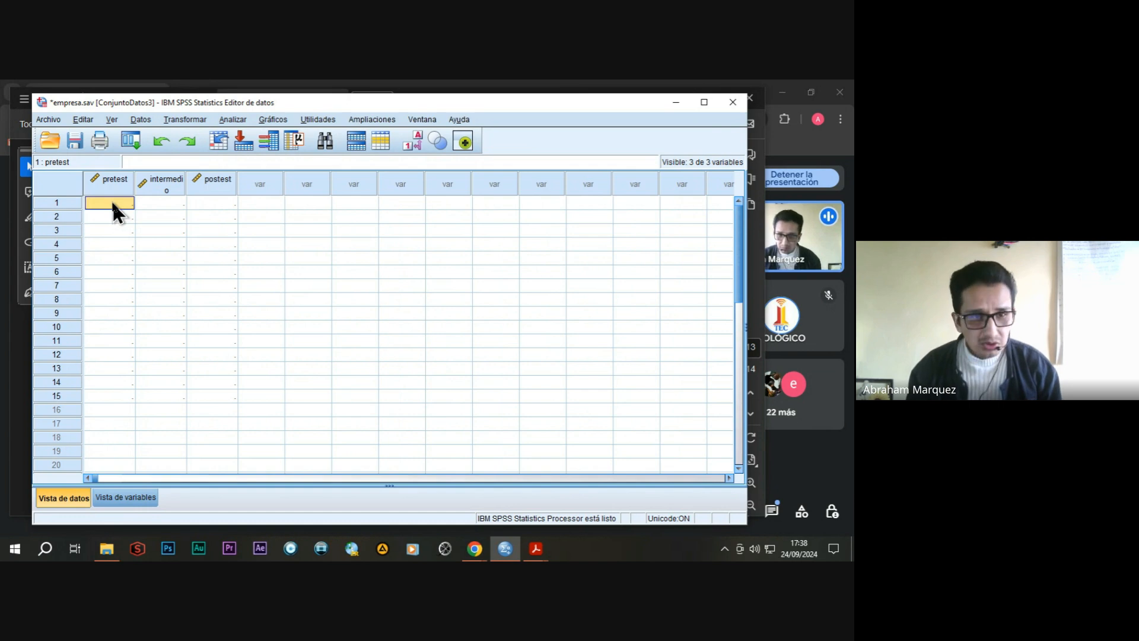
pyautogui.write('60')
pyautogui.press('Return')
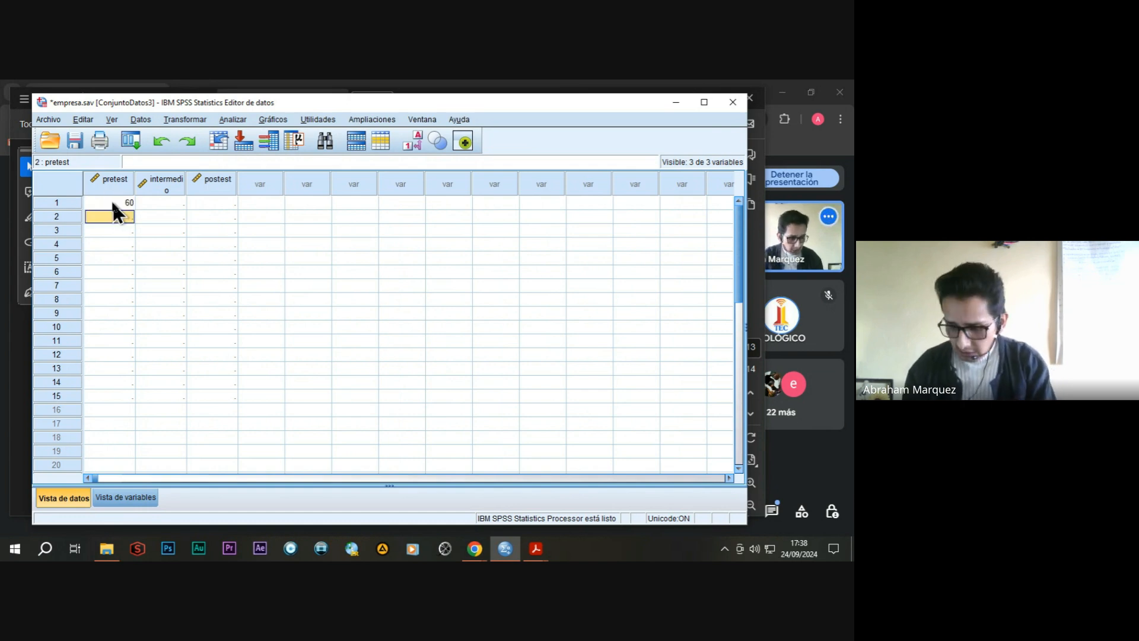
pyautogui.write('55')
pyautogui.press('Return')
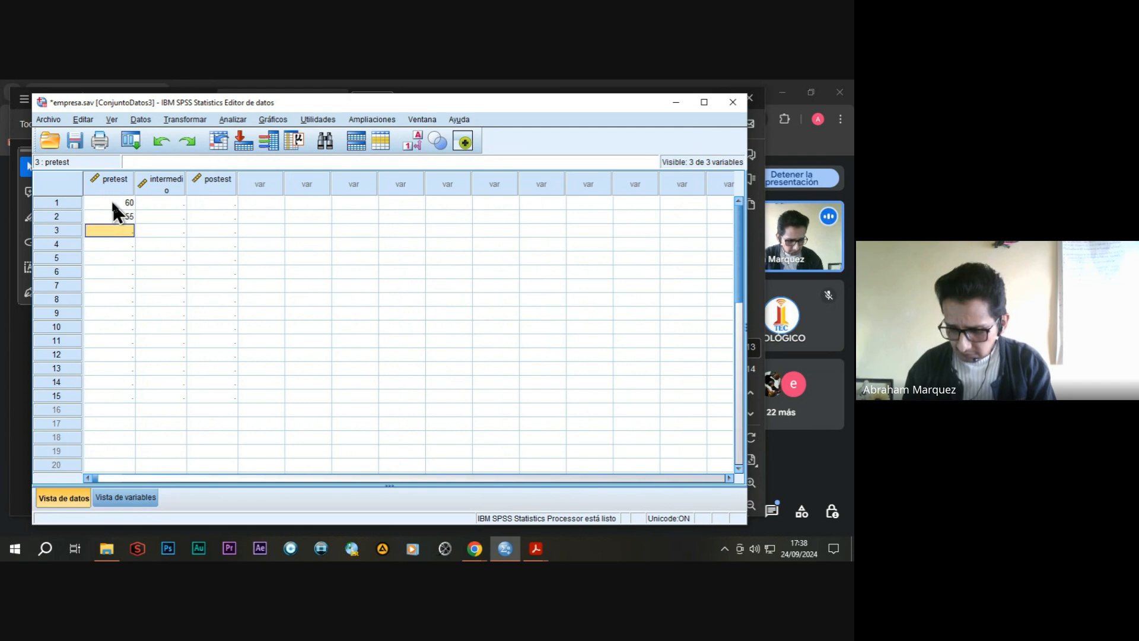
pyautogui.write('62')
pyautogui.press('Return')
pyautogui.write('58')
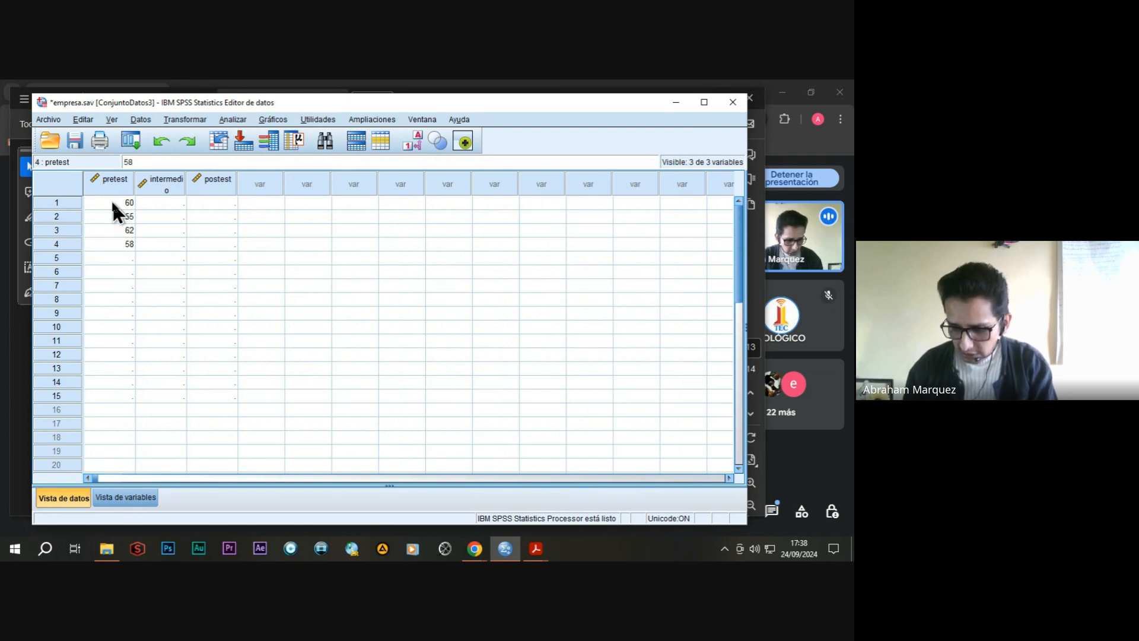
pyautogui.press('Return')
pyautogui.write('61')
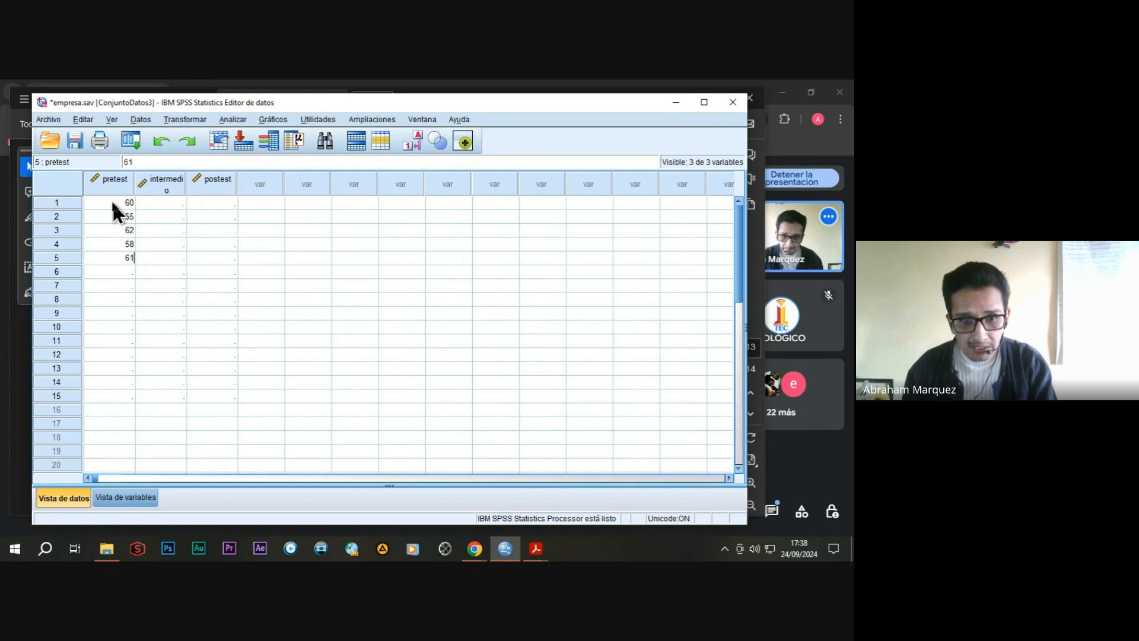
# Enter the intermedio values 65, 60, 68, 63 and 66 in rows 1 to 5.
pyautogui.click(159, 204)
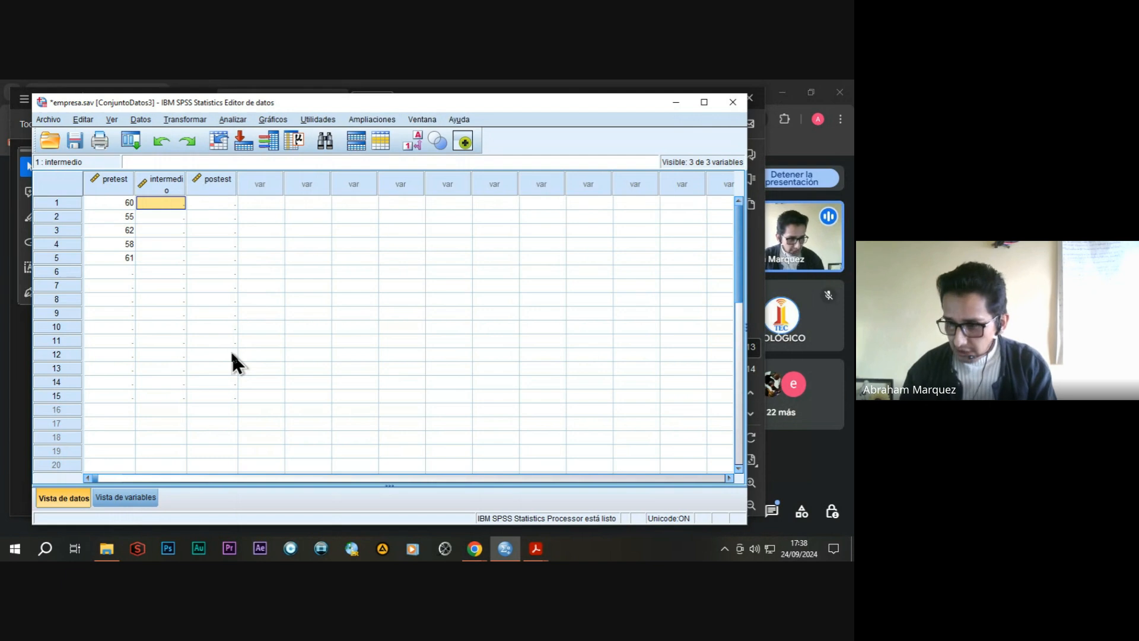
pyautogui.write('65')
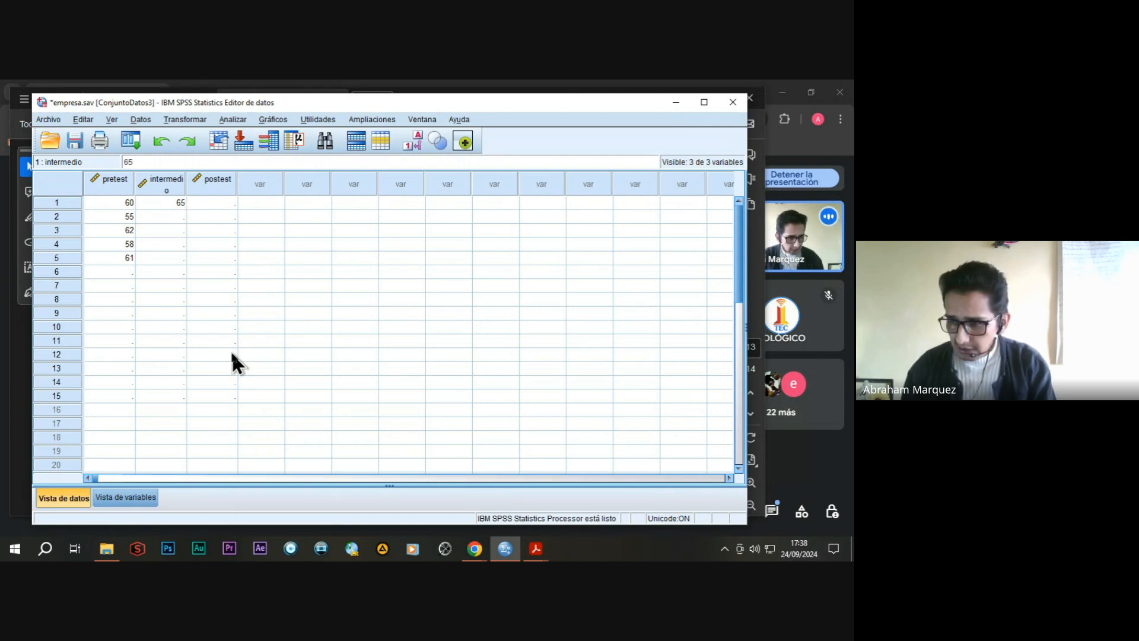
pyautogui.press('Return')
pyautogui.write('60')
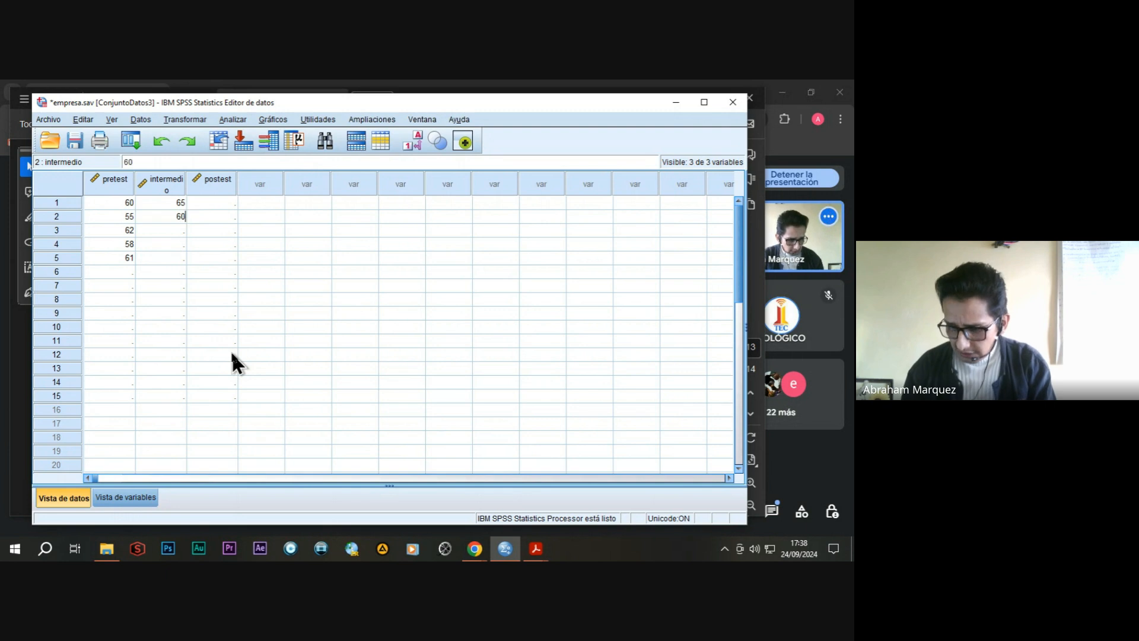
pyautogui.press('Return')
pyautogui.write('68')
pyautogui.press('Return')
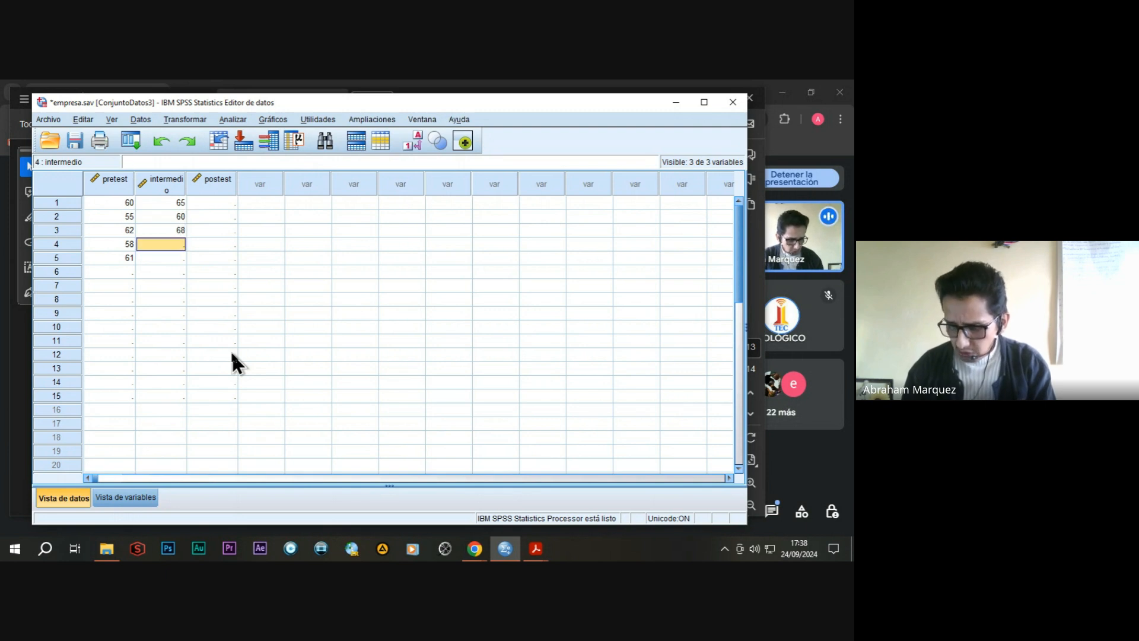
pyautogui.write('63')
pyautogui.press('Return')
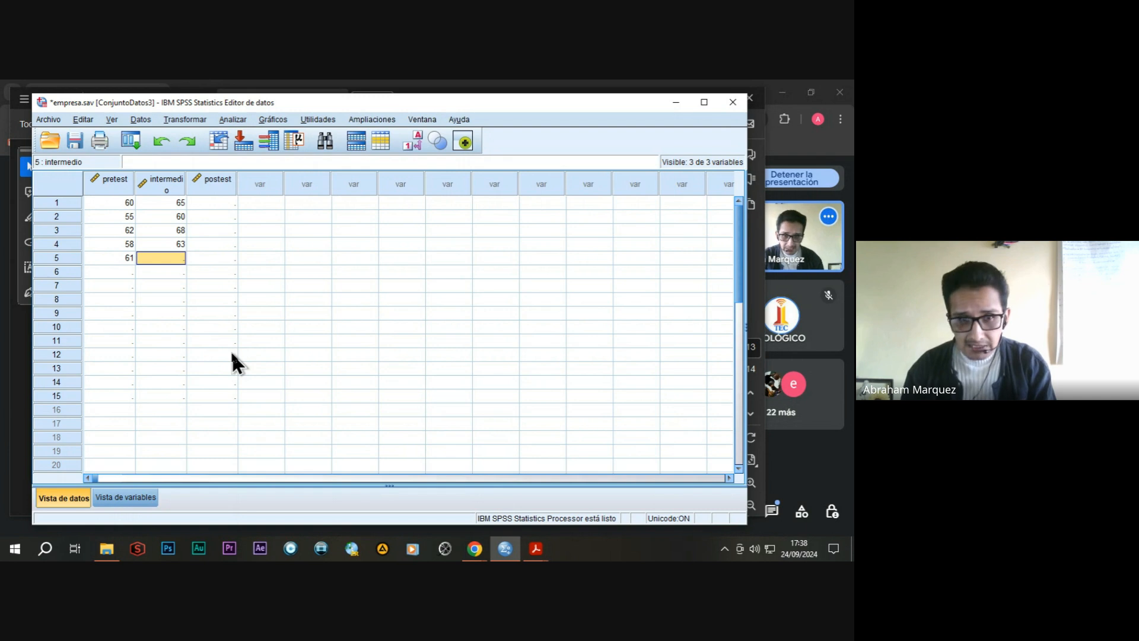
pyautogui.write('66')
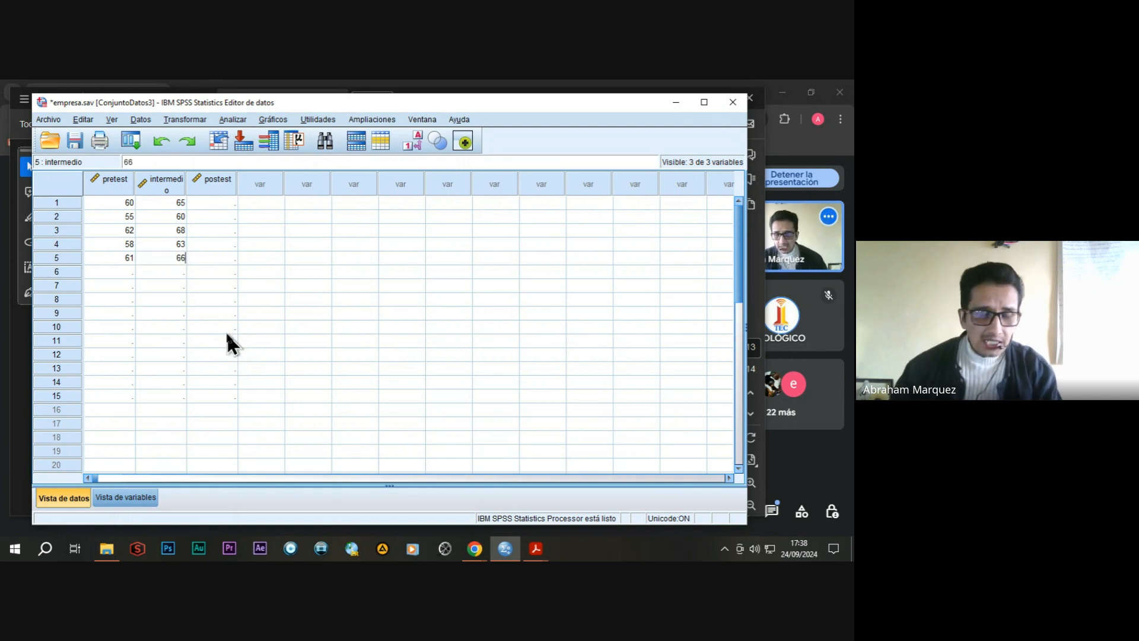
# Enter the postest values 70, 67, 72, 69 and 71 in rows 1 to 5.
pyautogui.click(227, 202)
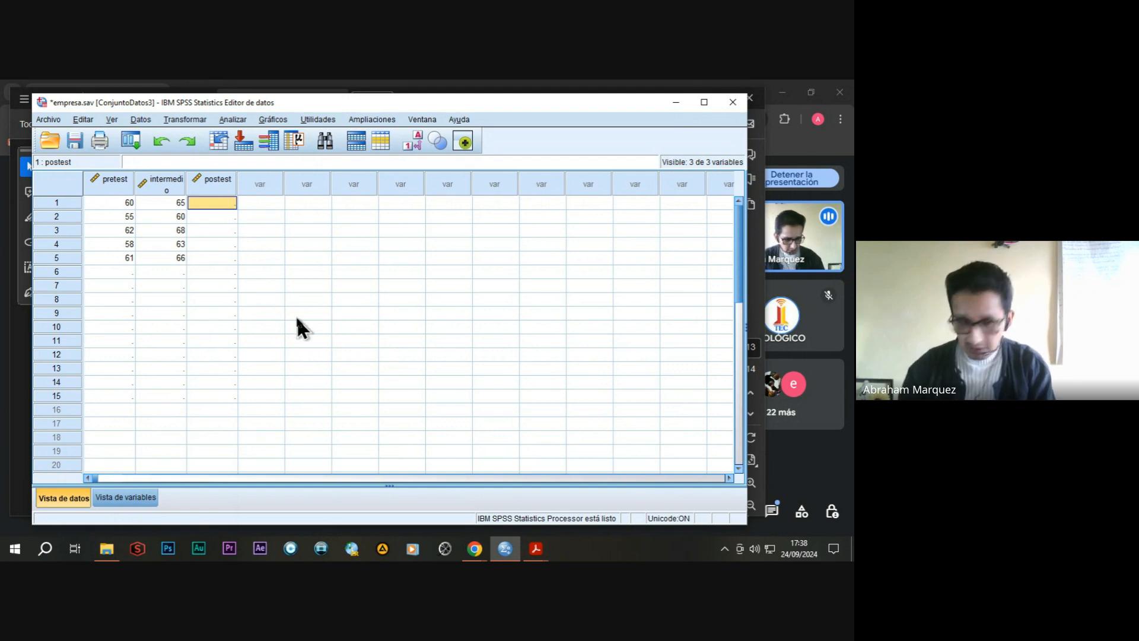
pyautogui.write('70')
pyautogui.press('Return')
pyautogui.write('67')
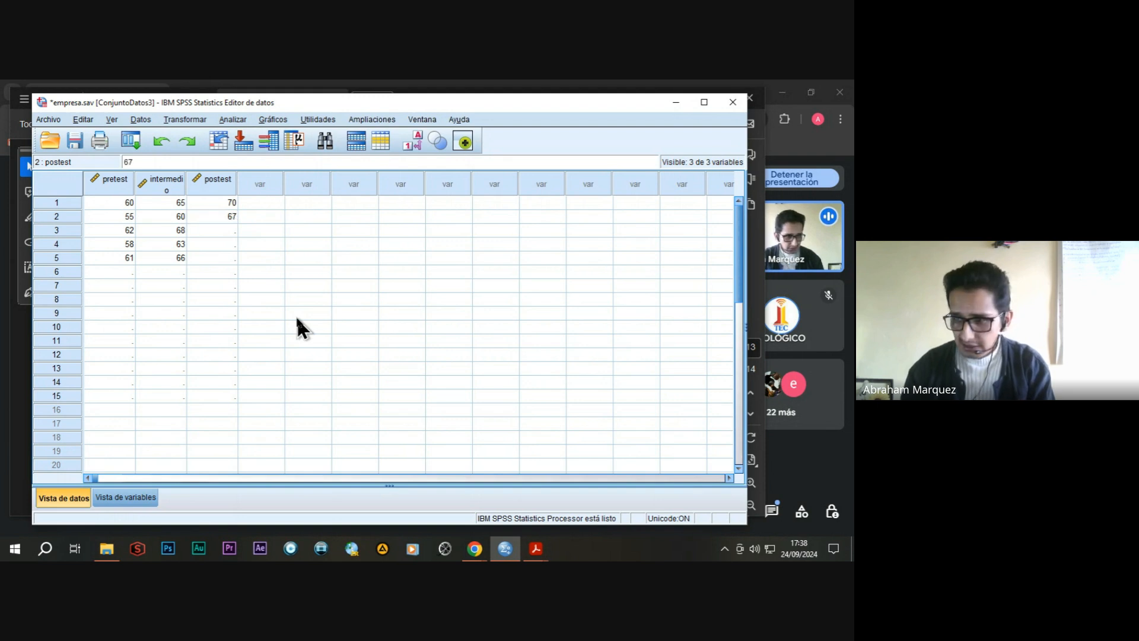
pyautogui.press('Return')
pyautogui.write('72')
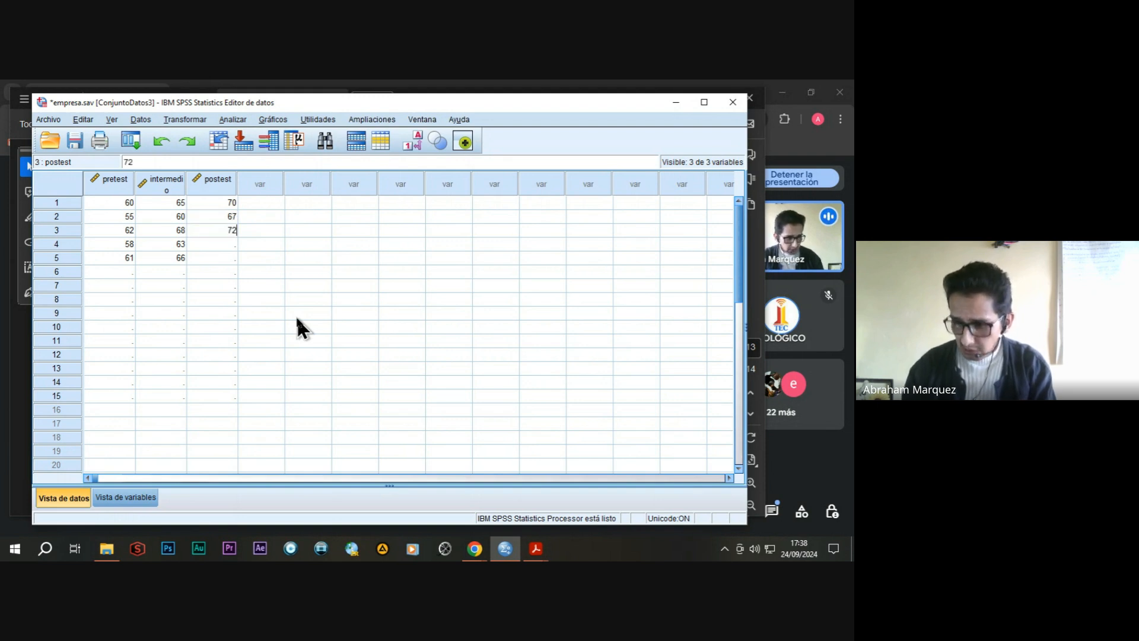
pyautogui.press('Return')
pyautogui.write('69')
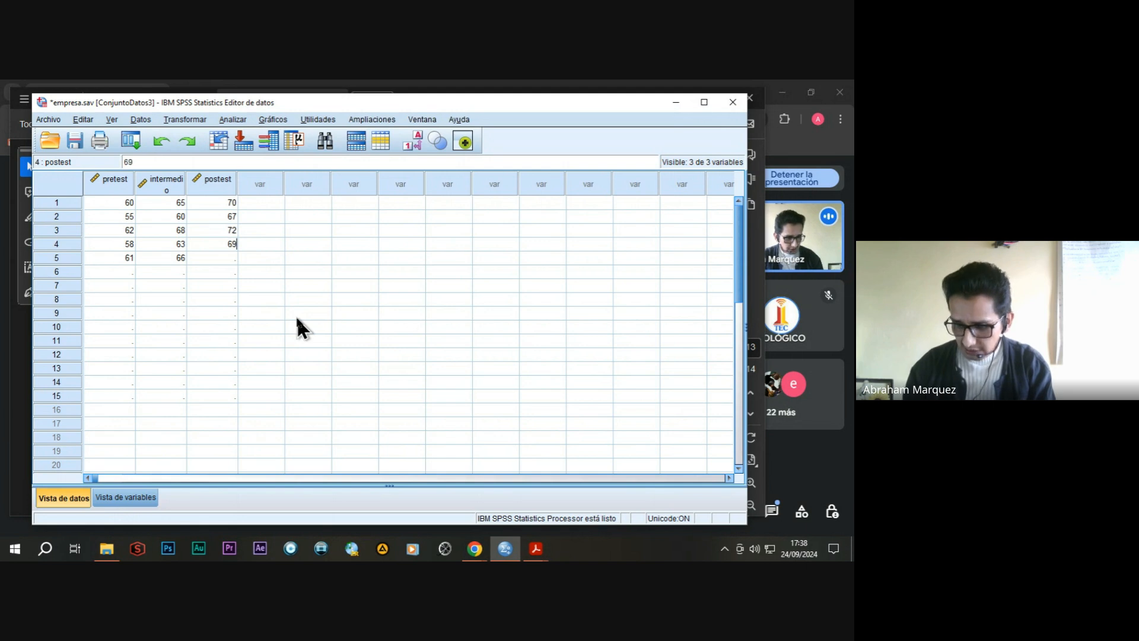
pyautogui.press('Return')
pyautogui.write('71')
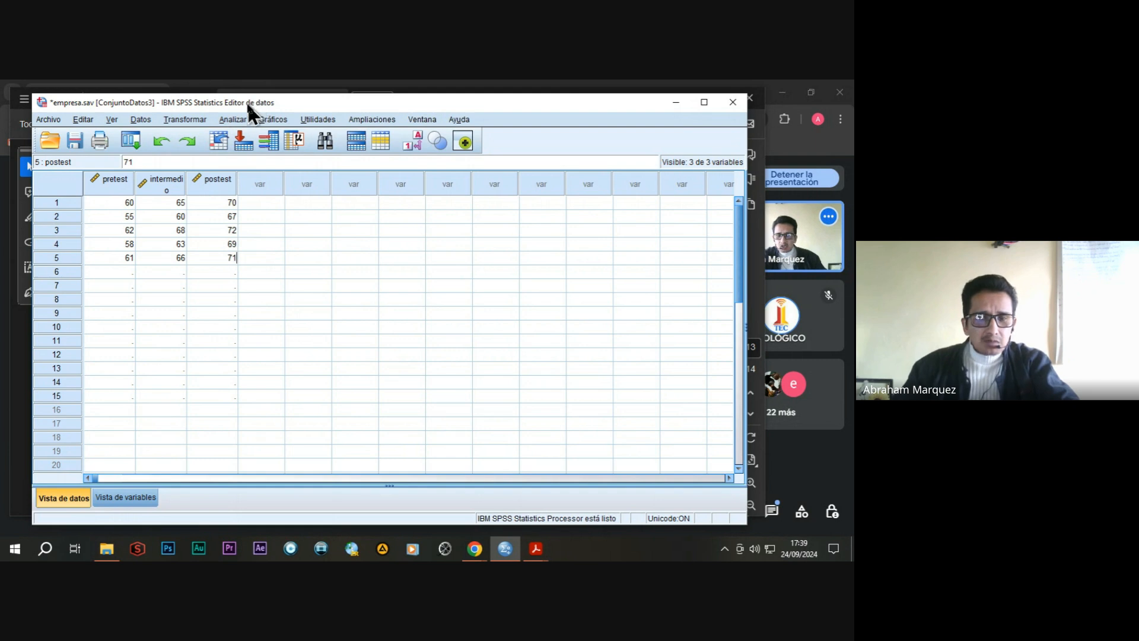
# Start a general linear model for repeated measures and add a within-subjects factor named medida with 3 levels.
pyautogui.click(232, 120)
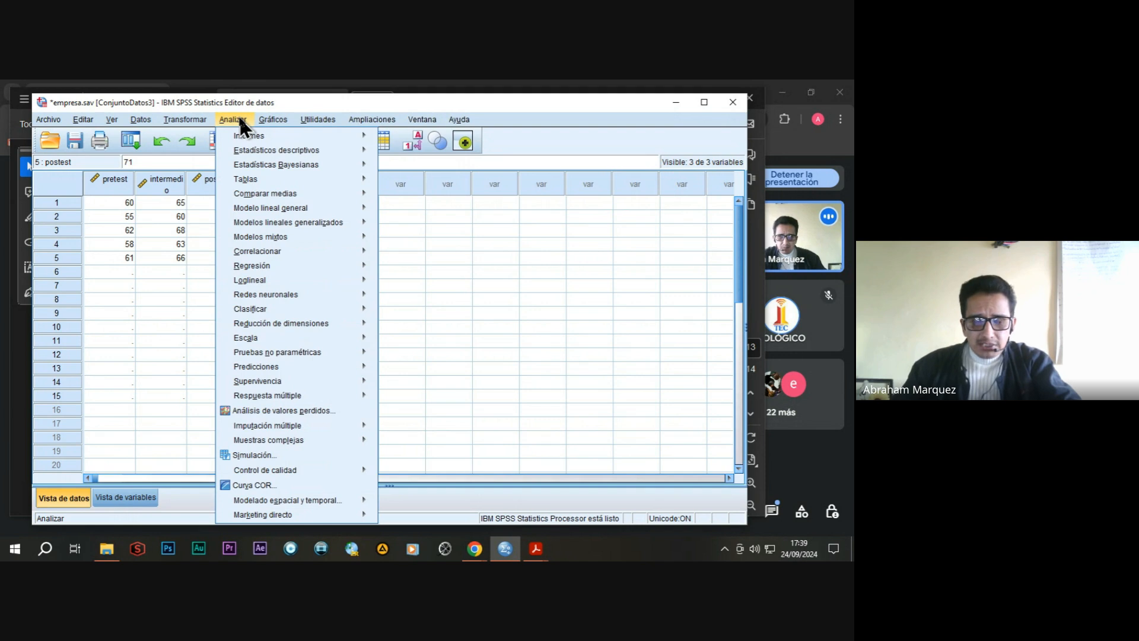
pyautogui.moveTo(280, 203)
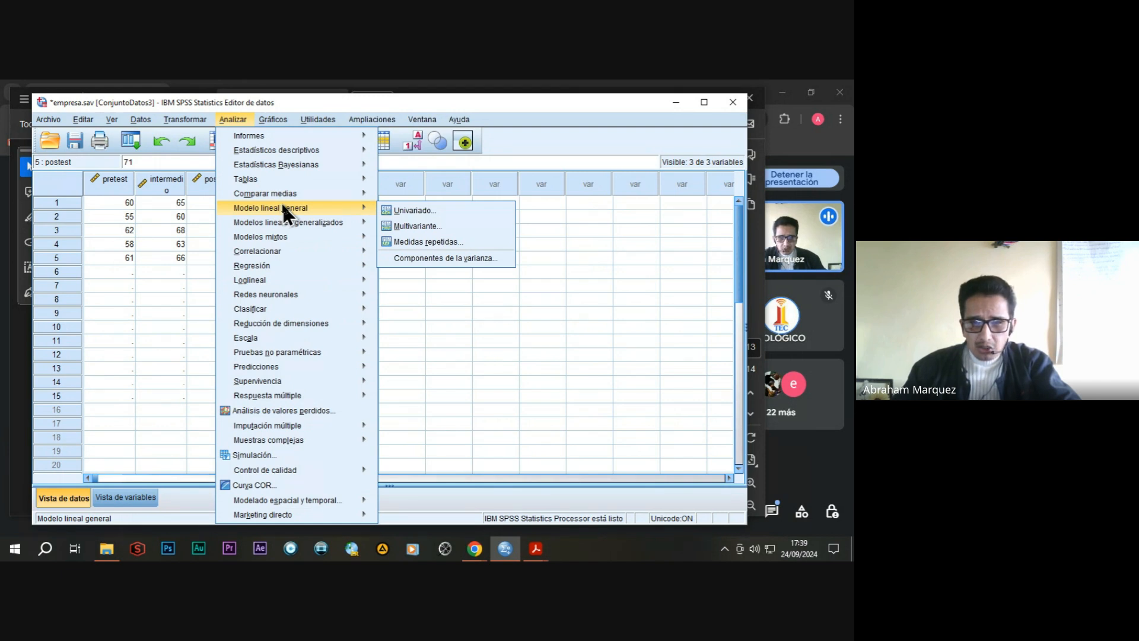
pyautogui.click(416, 237)
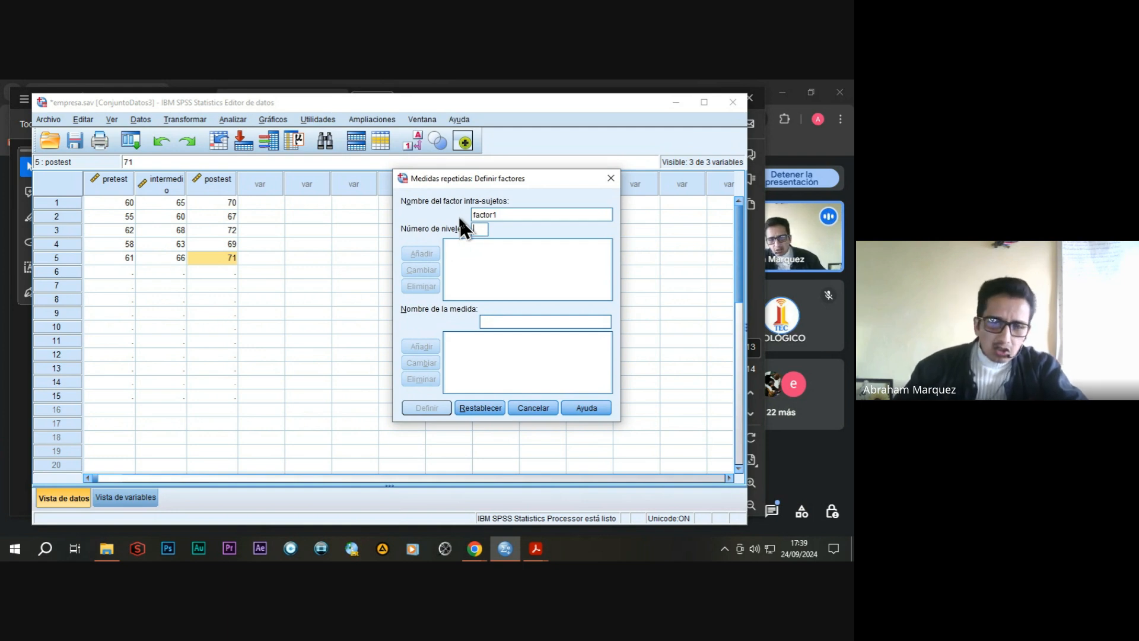
pyautogui.moveTo(506, 214); pyautogui.dragTo(467, 213)
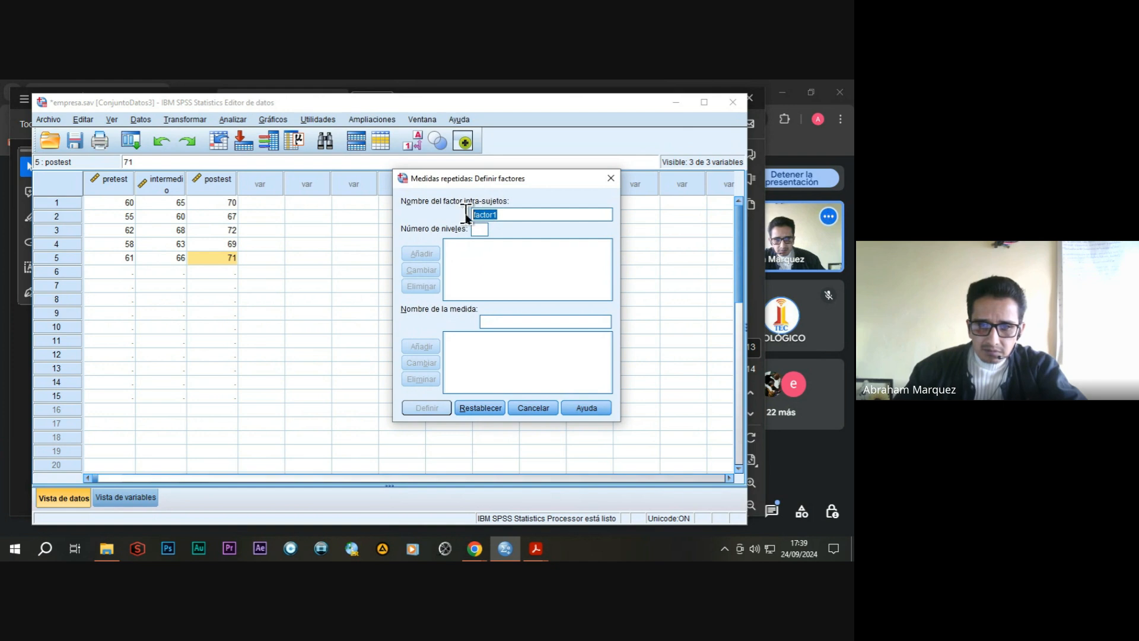
pyautogui.write('medida')
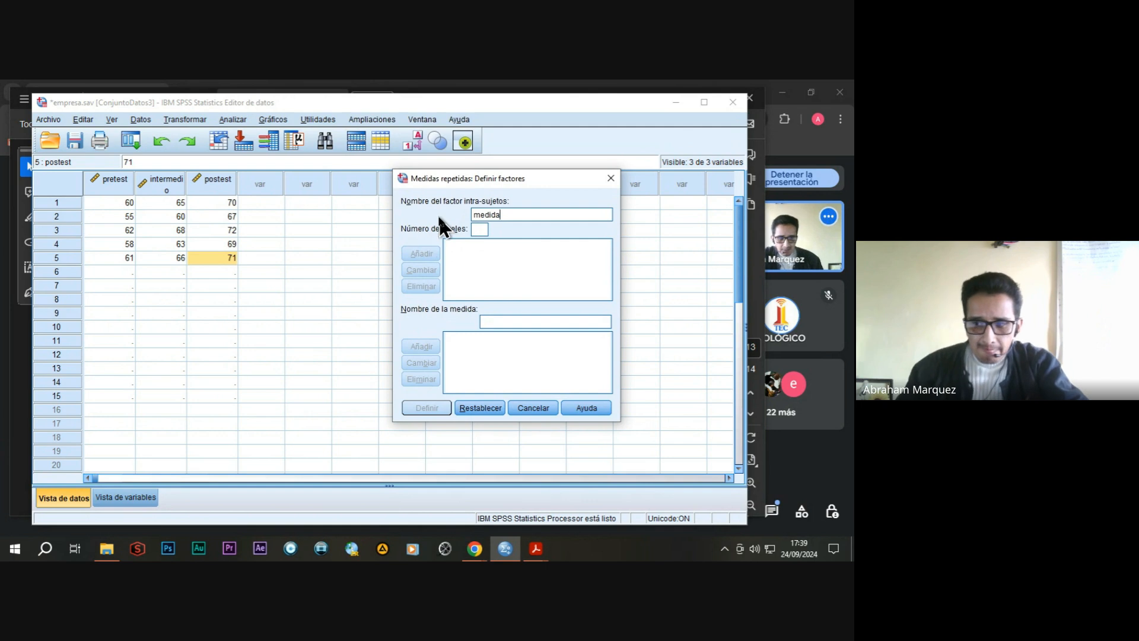
pyautogui.click(480, 229)
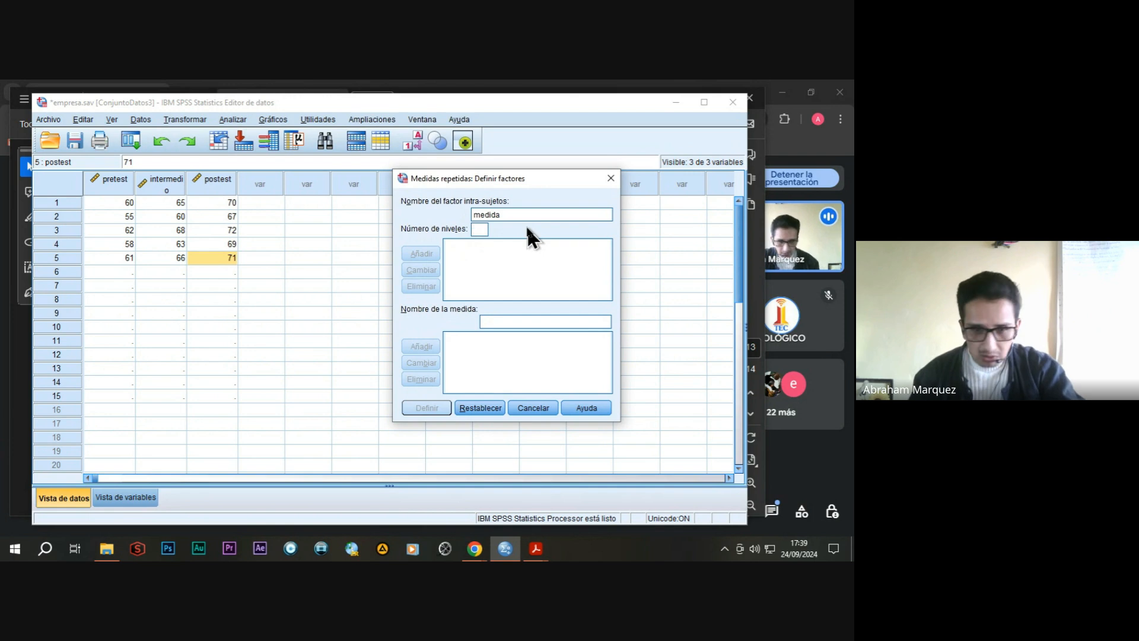
pyautogui.write('3')
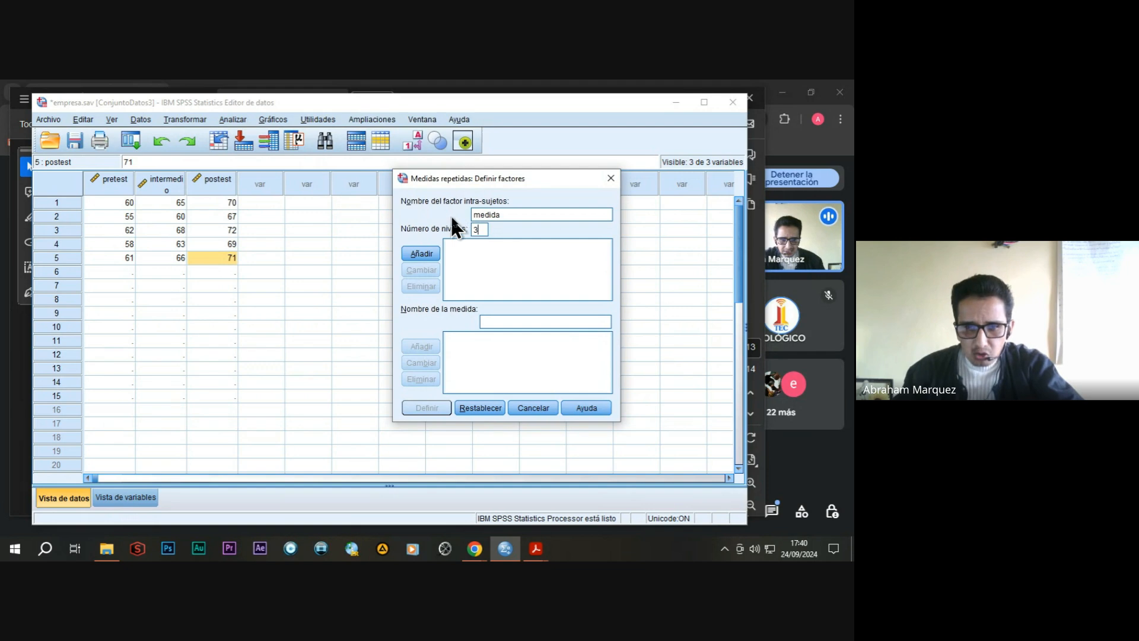
pyautogui.click(422, 253)
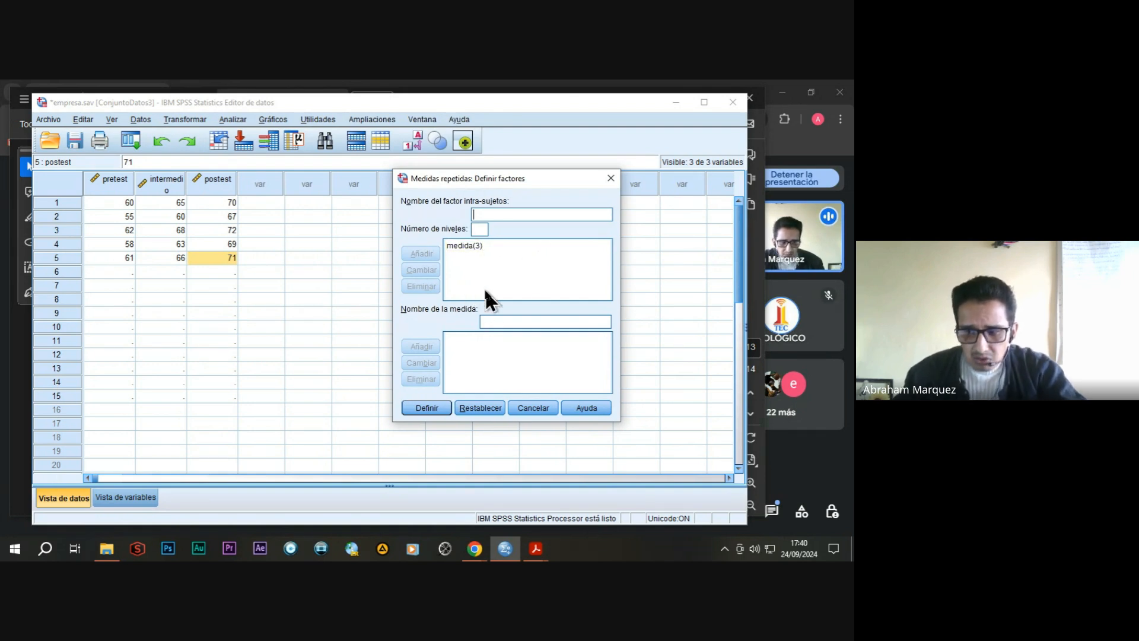
# Proceed to the variable assignment for the medida factor and assign condicion pretest to level 1.
pyautogui.click(426, 408)
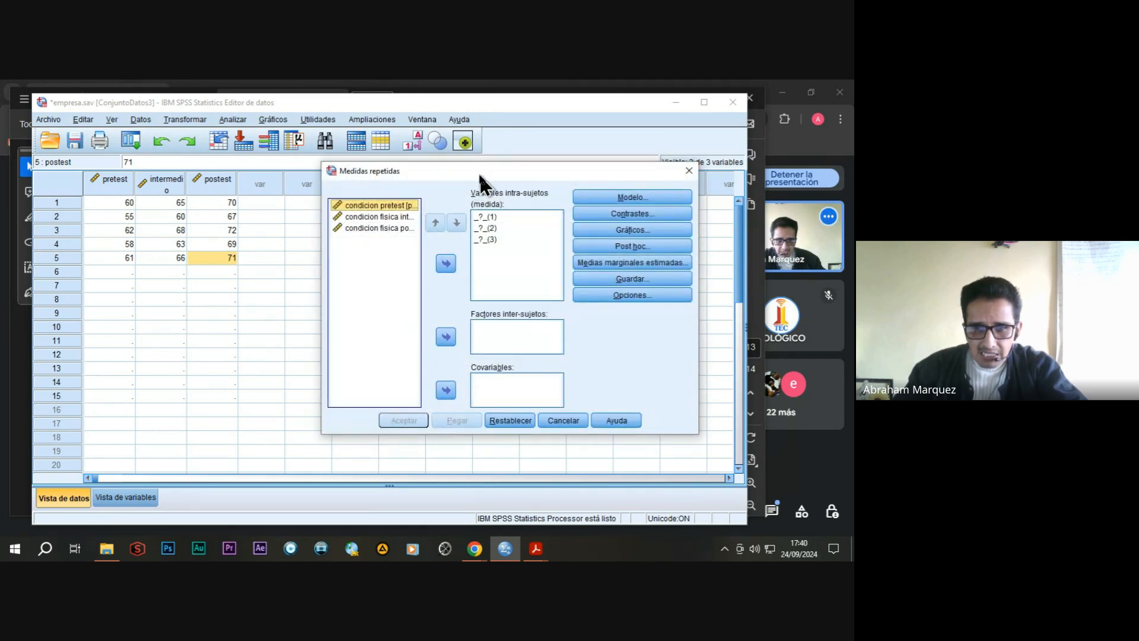
pyautogui.moveTo(478, 173); pyautogui.dragTo(429, 176)
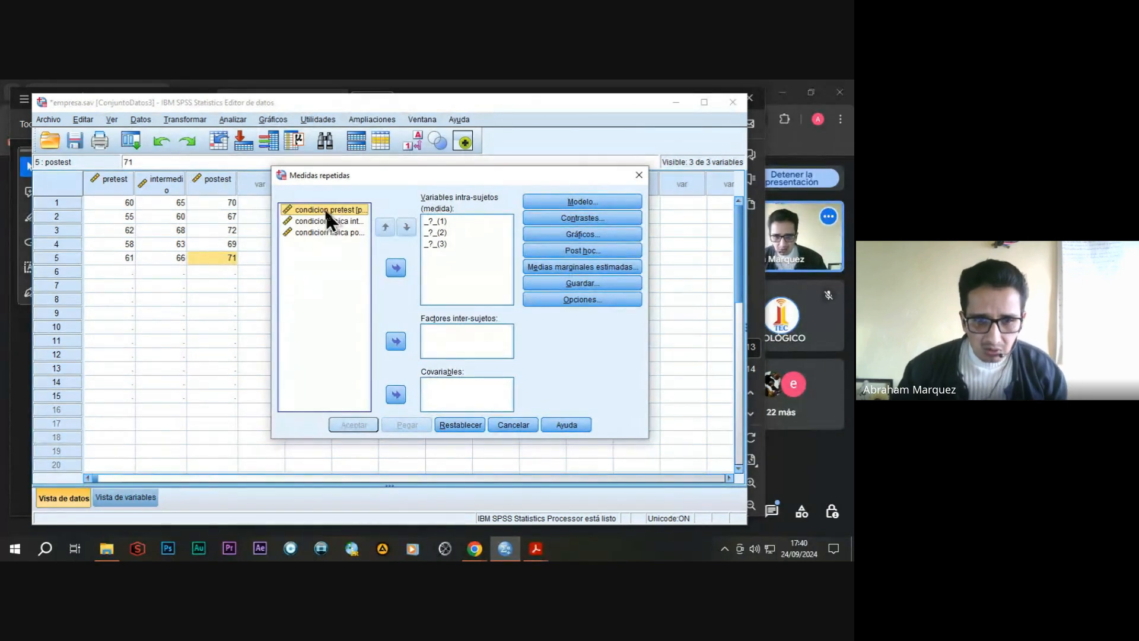
pyautogui.click(397, 269)
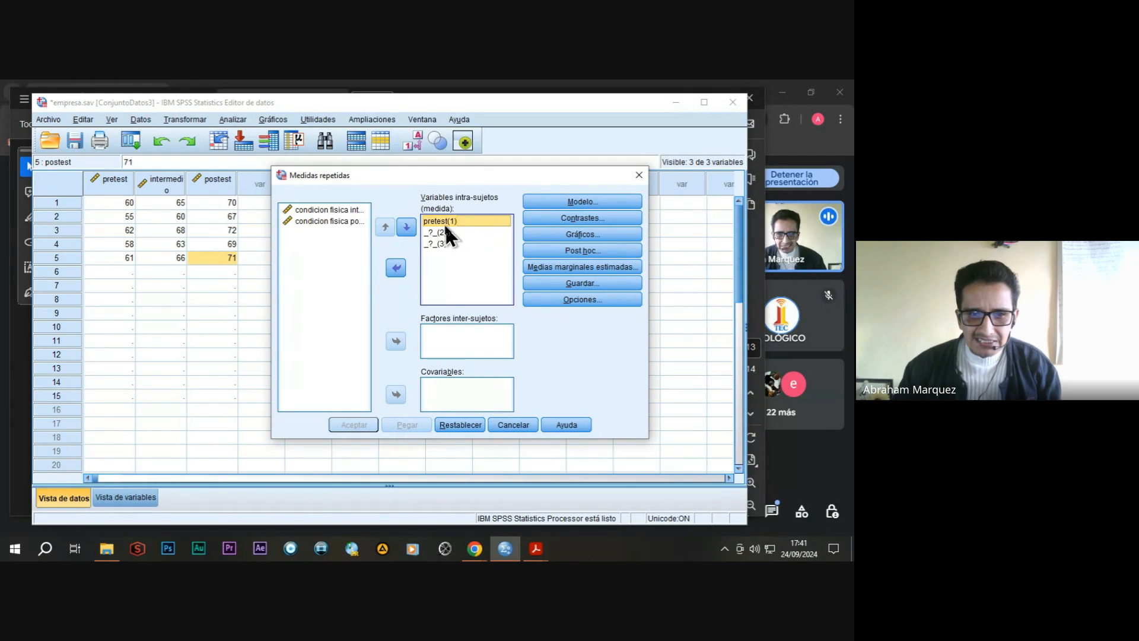
pyautogui.click(326, 209)
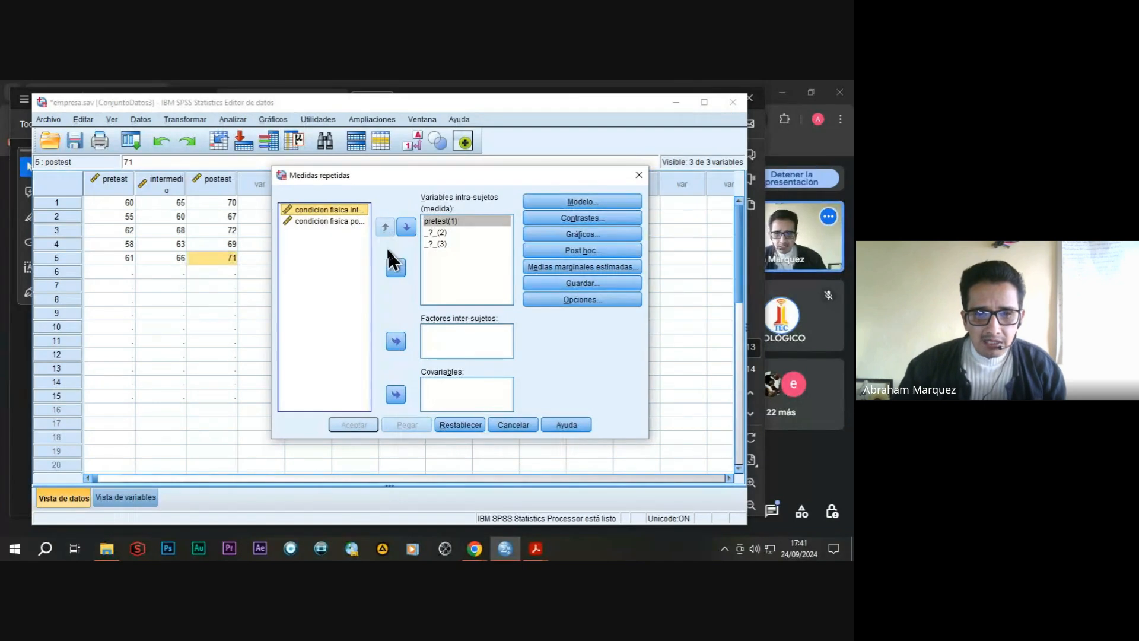
pyautogui.click(406, 228)
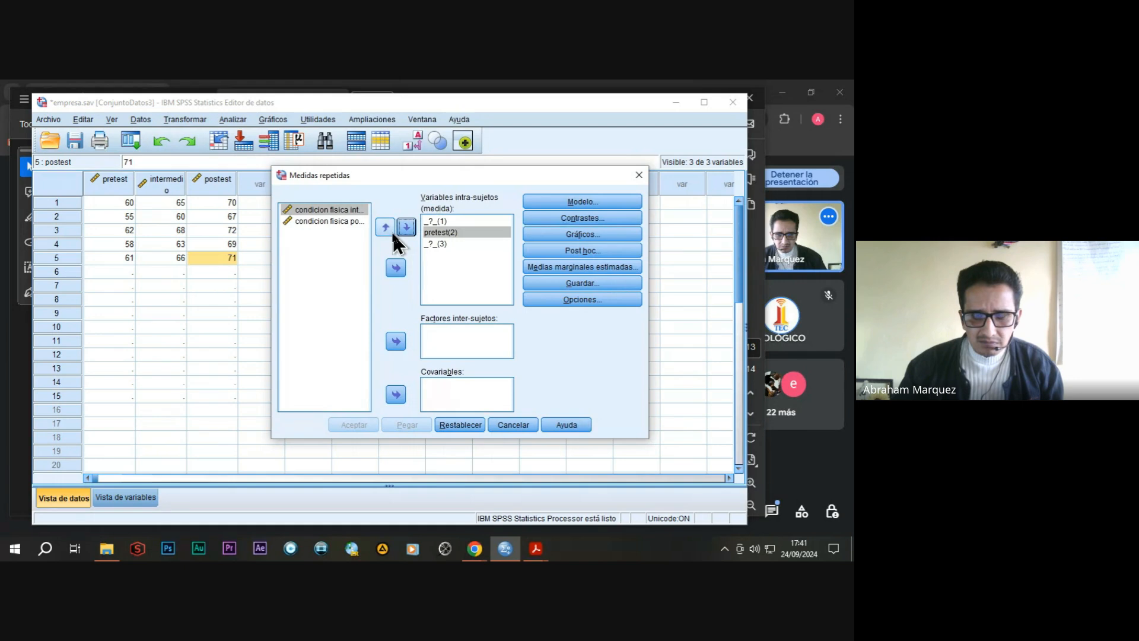
pyautogui.click(437, 221)
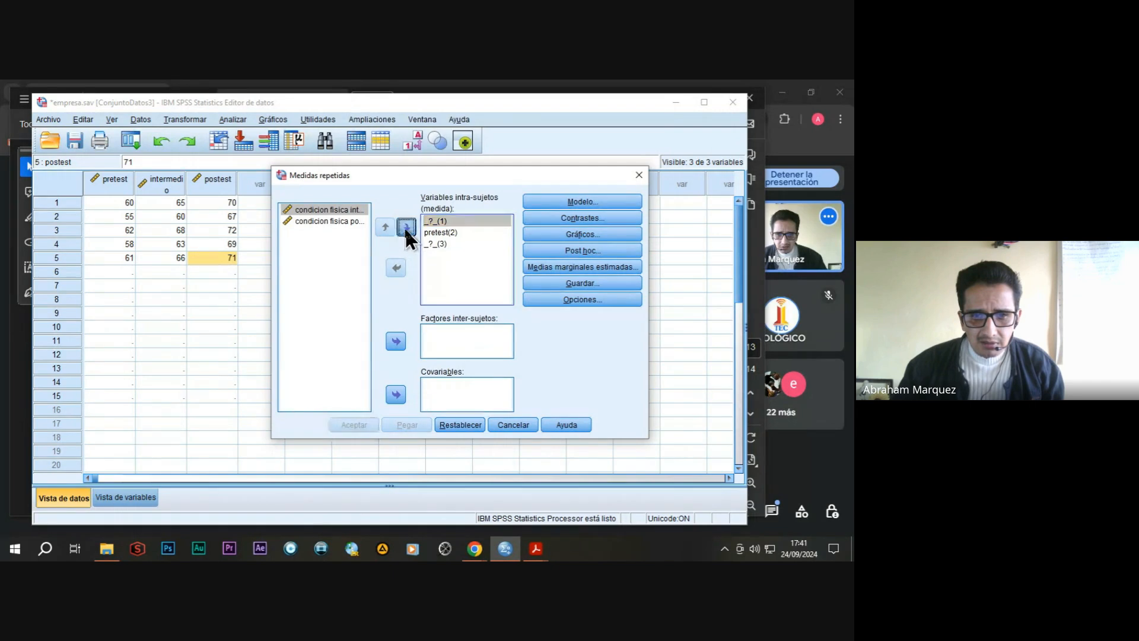
pyautogui.click(405, 227)
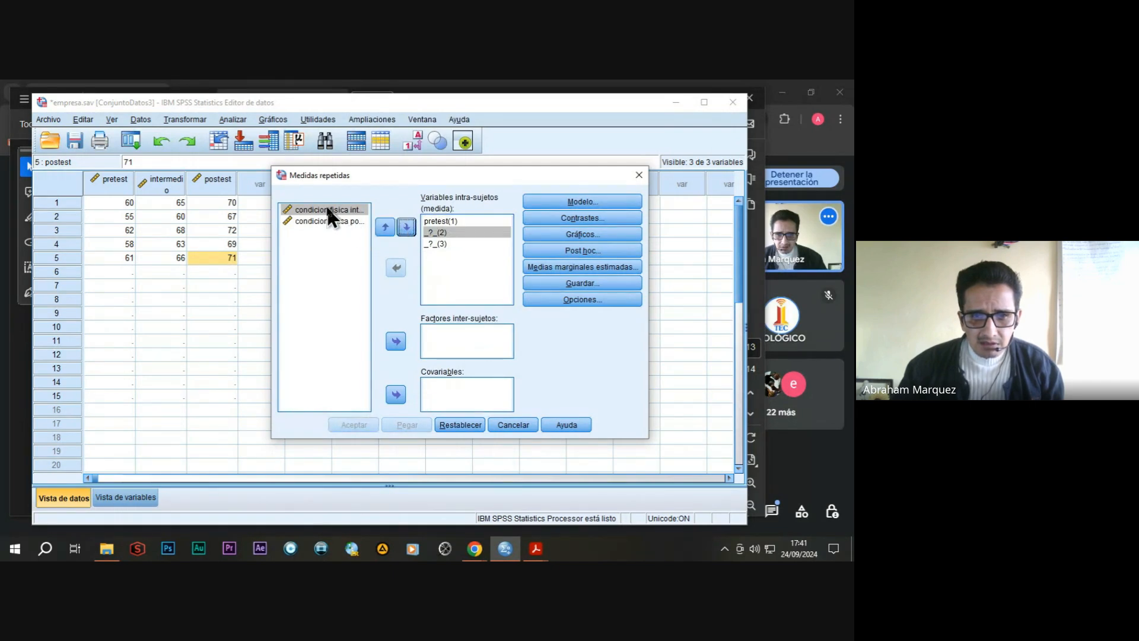
pyautogui.click(326, 207)
pyautogui.click(411, 226)
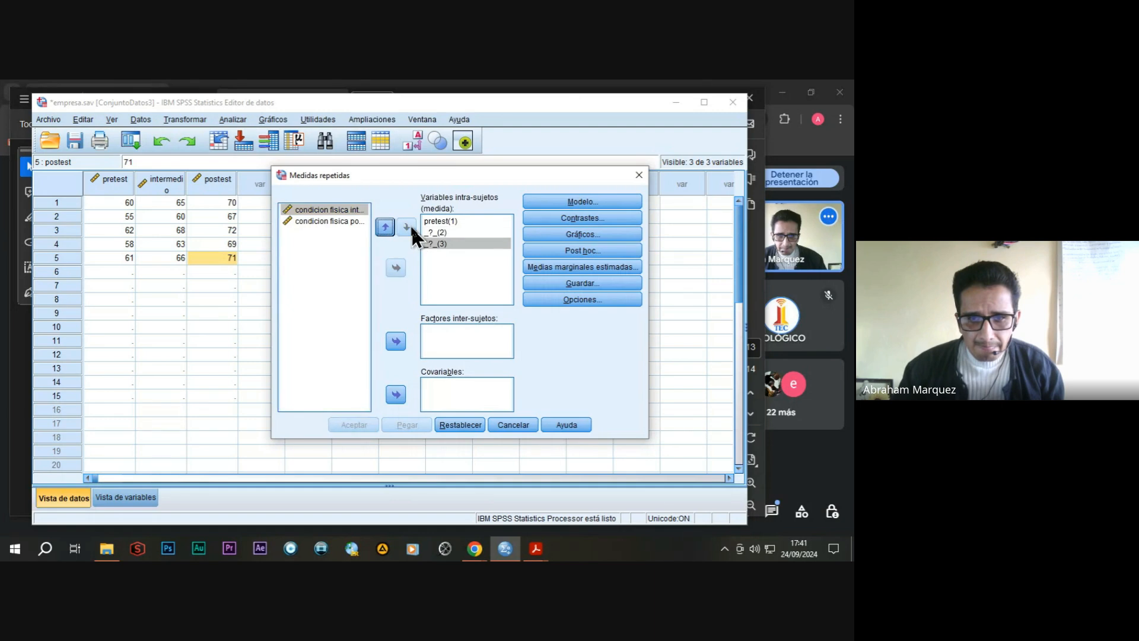
pyautogui.click(341, 221)
pyautogui.click(385, 227)
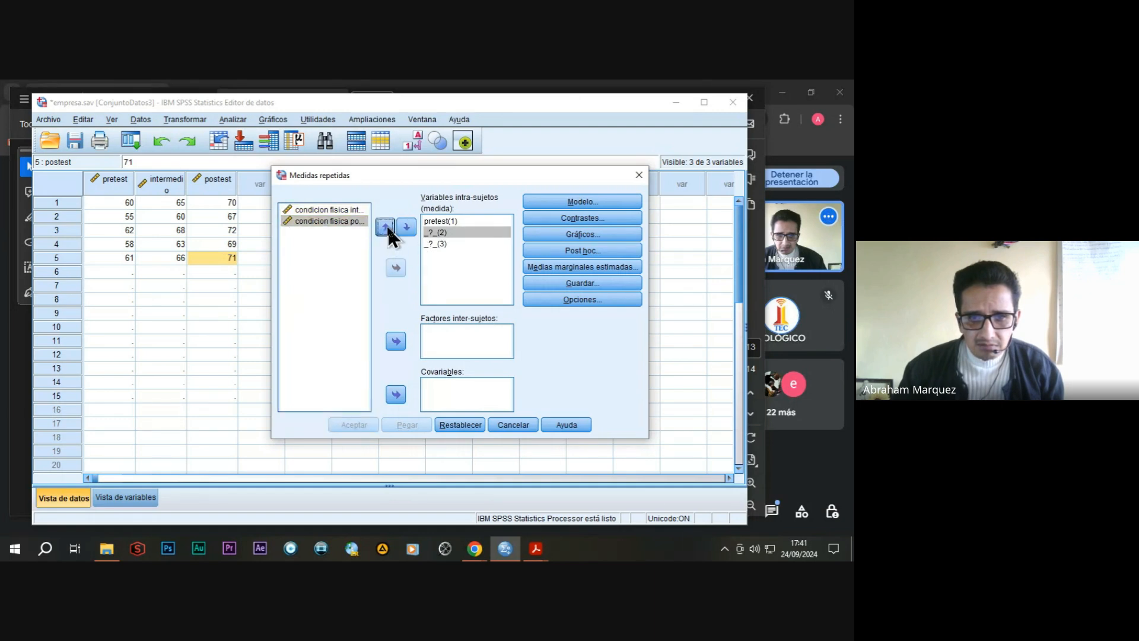
pyautogui.click(330, 209)
pyautogui.click(385, 228)
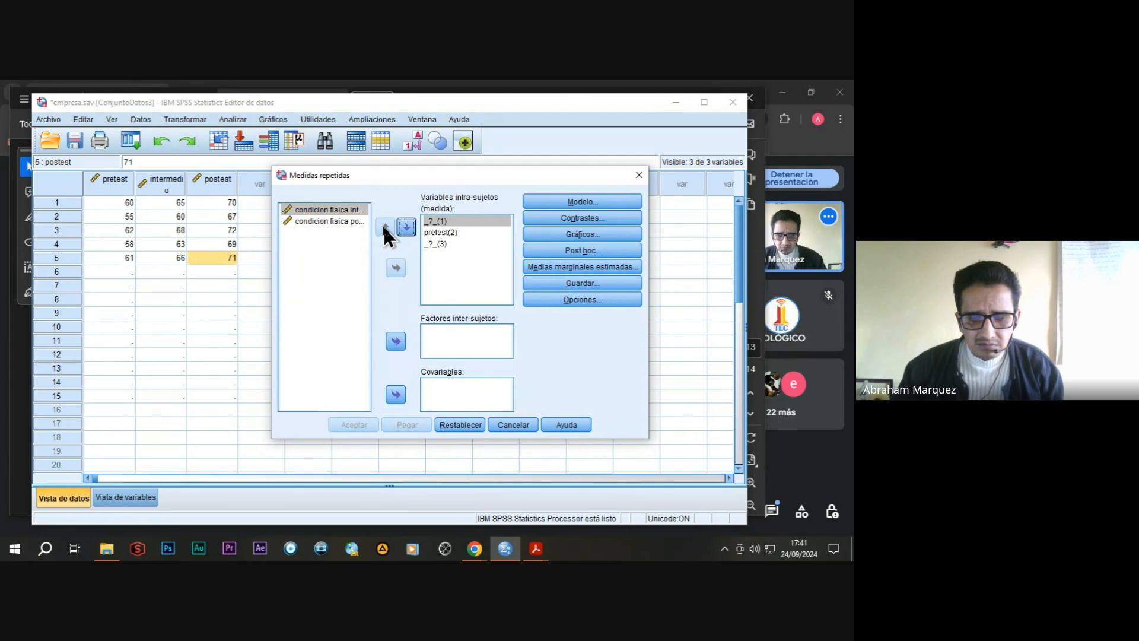
pyautogui.click(433, 221)
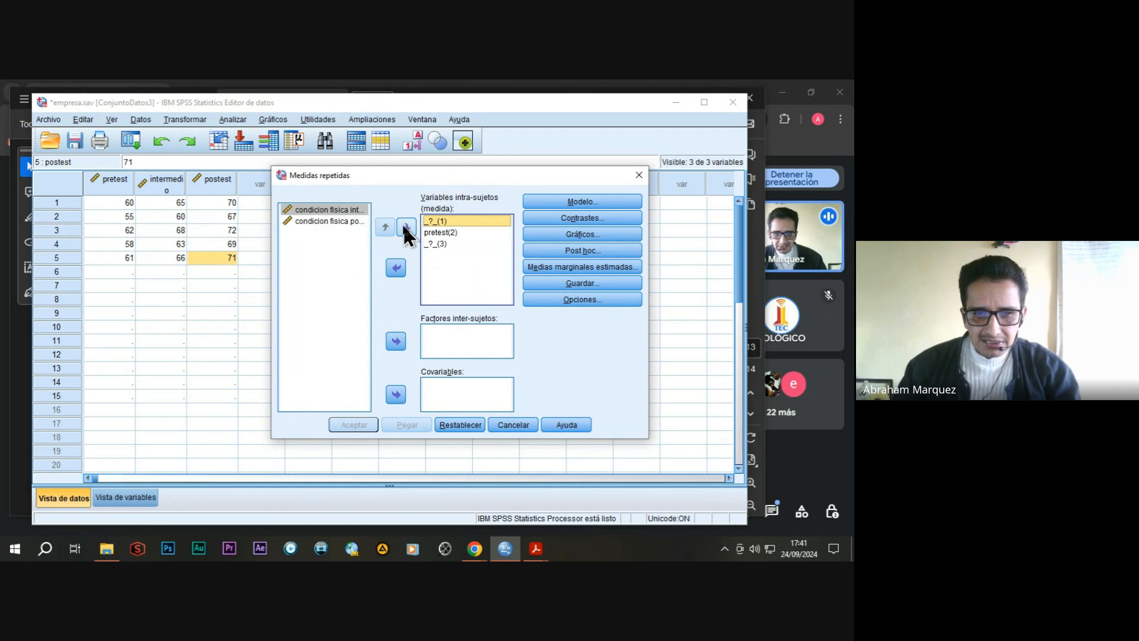
pyautogui.click(335, 210)
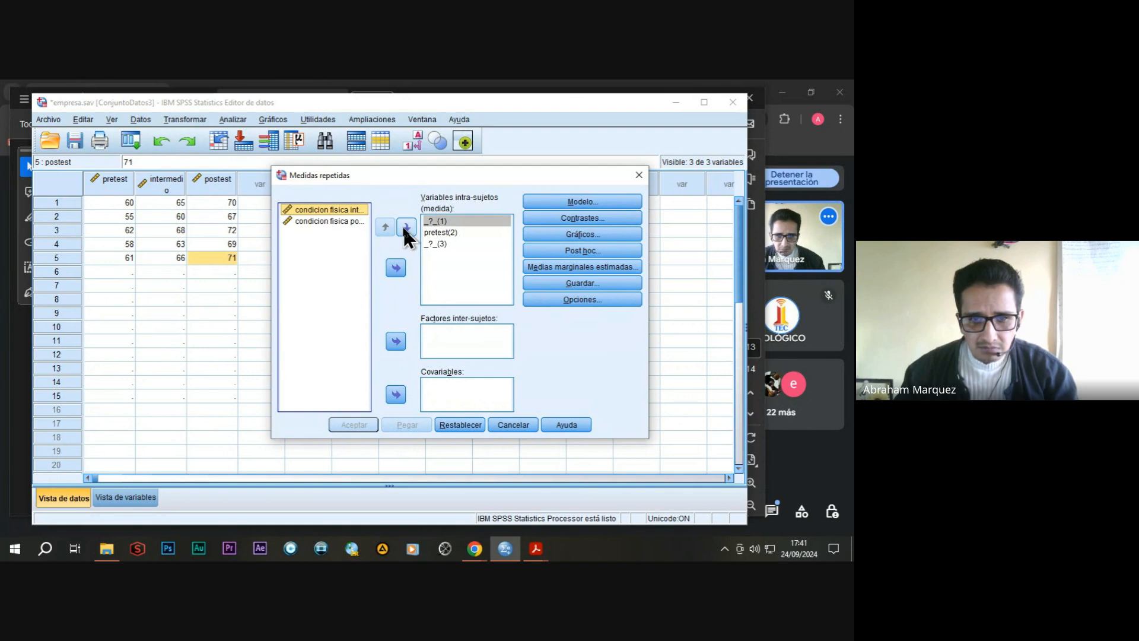
pyautogui.click(433, 221)
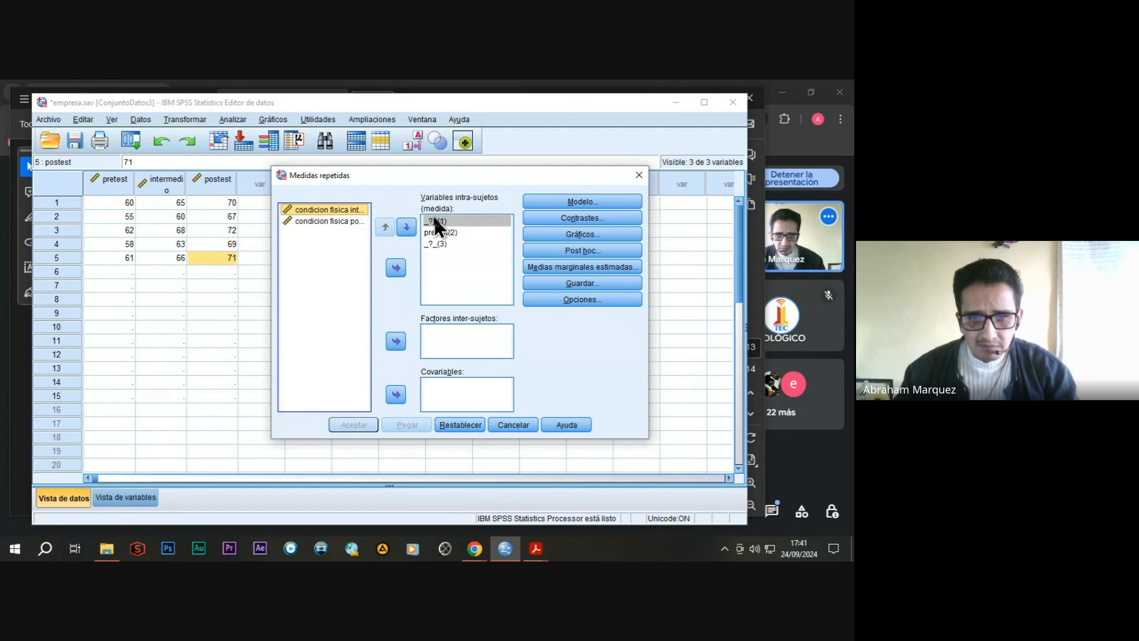
pyautogui.click(329, 209)
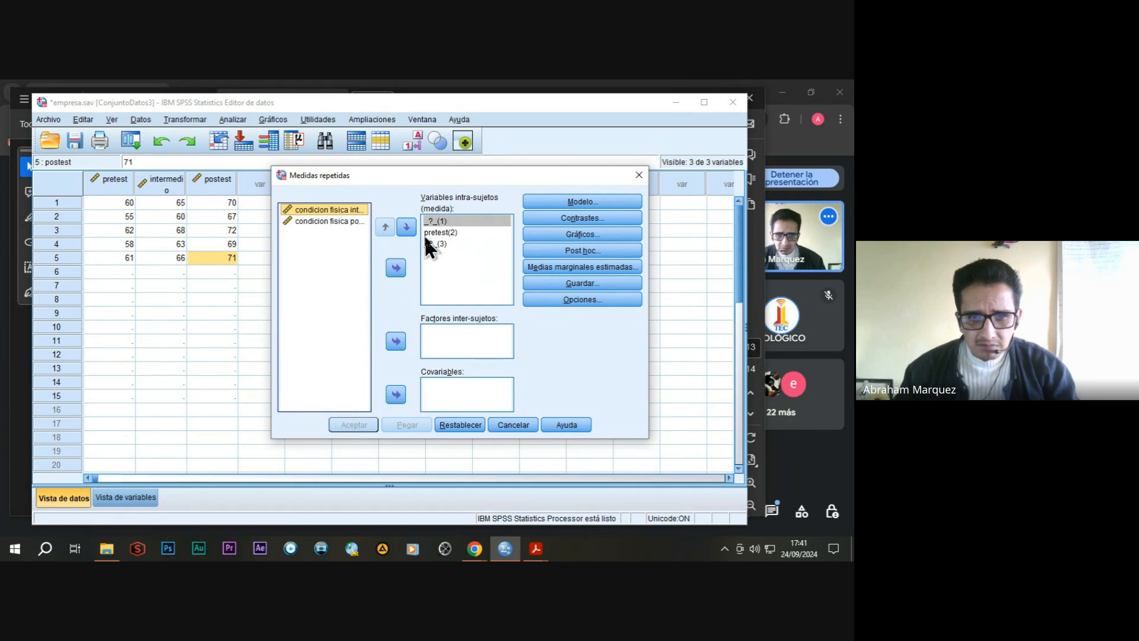
pyautogui.click(440, 232)
pyautogui.click(385, 228)
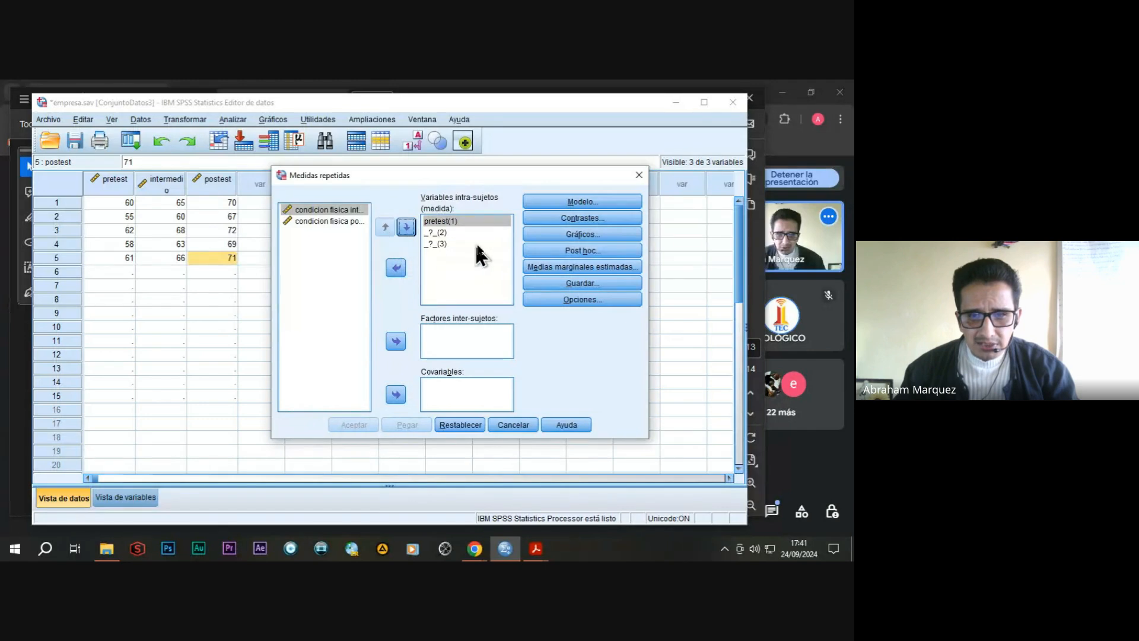
pyautogui.click(451, 220)
pyautogui.click(396, 268)
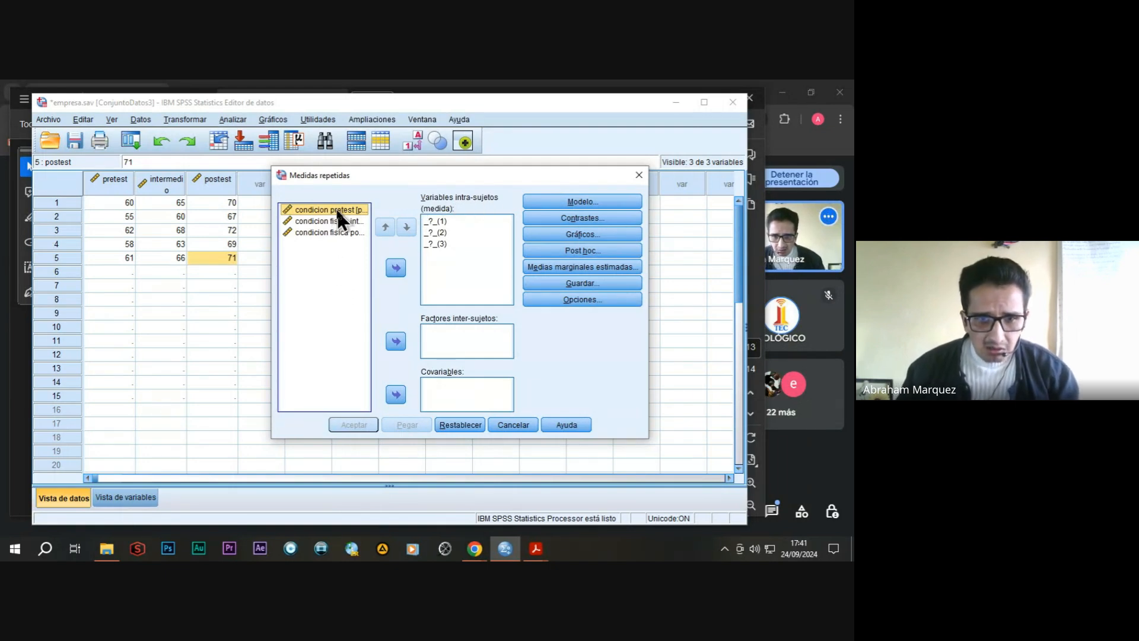
pyautogui.click(396, 268)
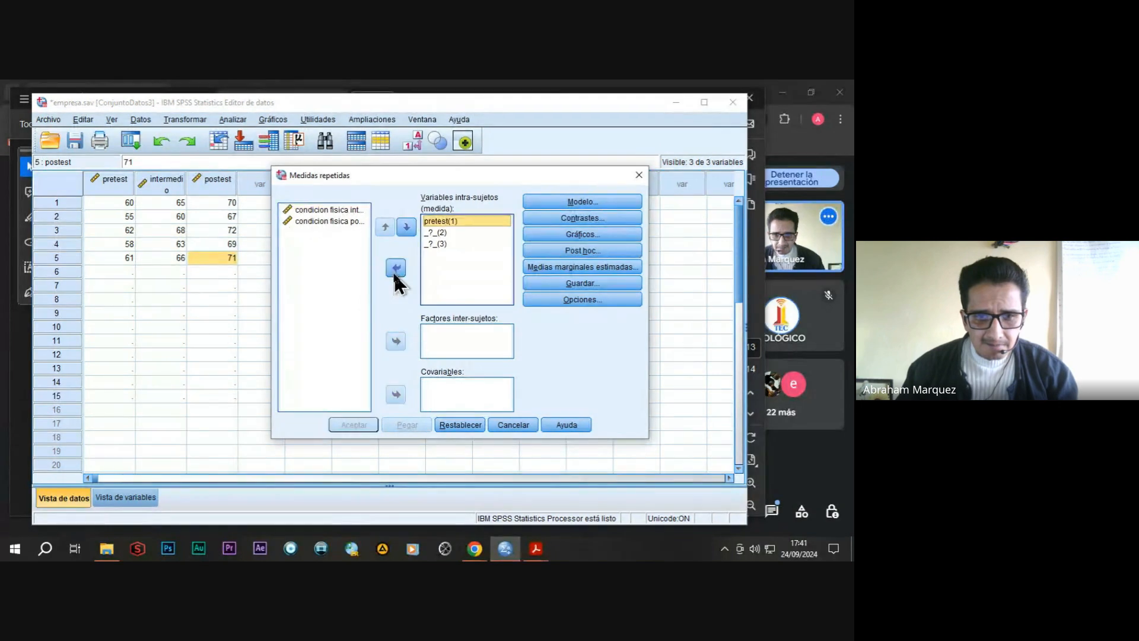
# Assign condicion fisica intermedio to level 2 and condicion fisica postest to level 3 of medida, and run the repeated-measures analysis.
pyautogui.click(318, 209)
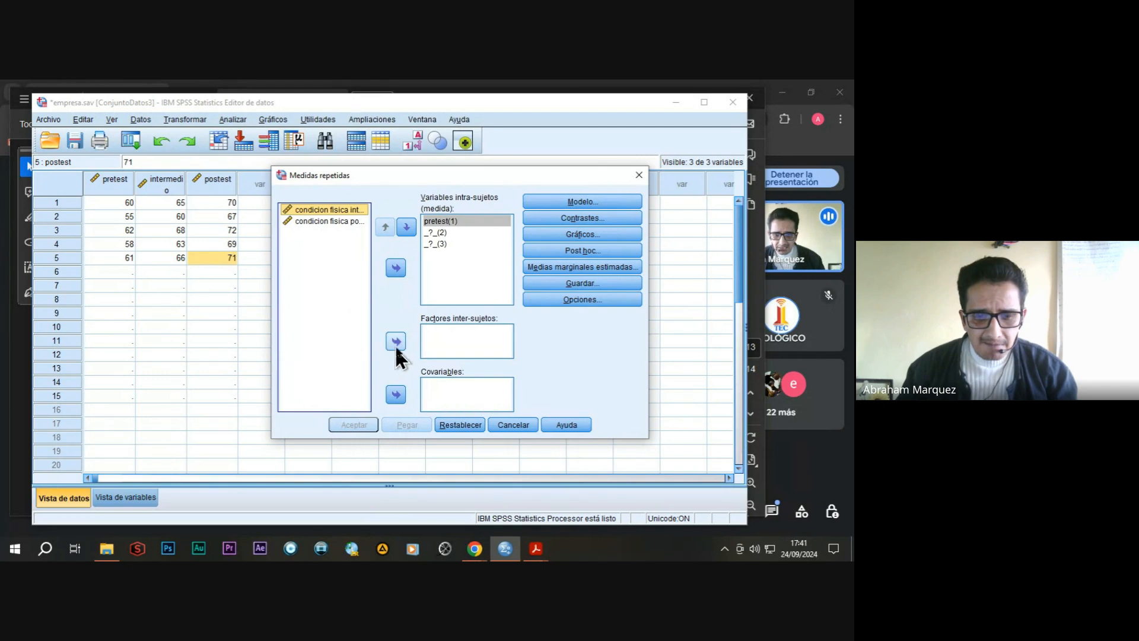
pyautogui.click(396, 268)
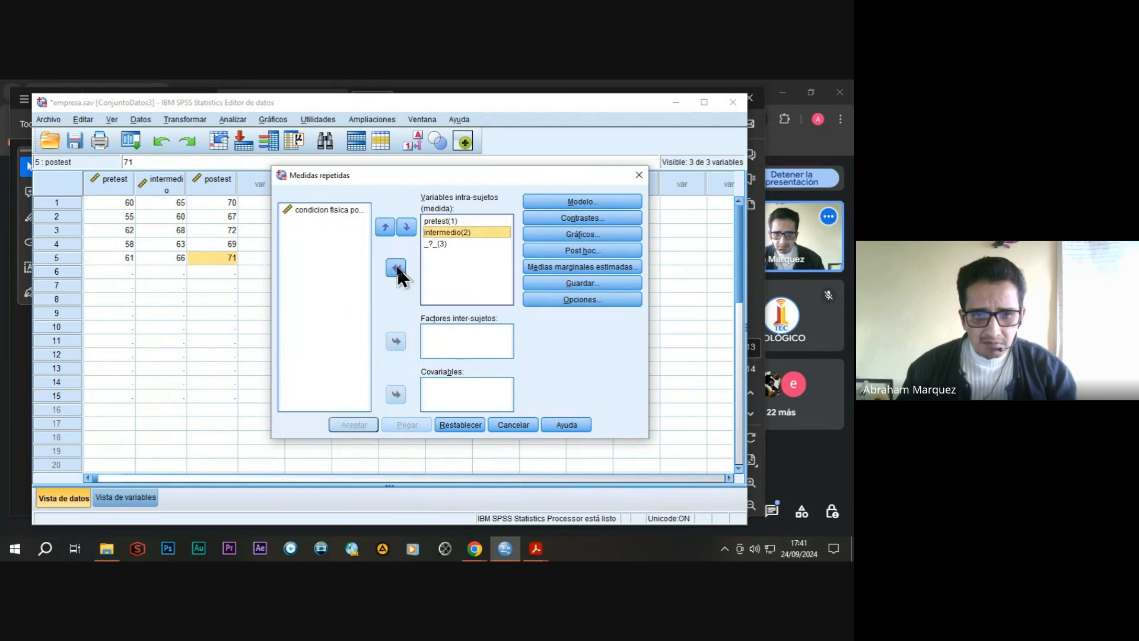
pyautogui.click(309, 209)
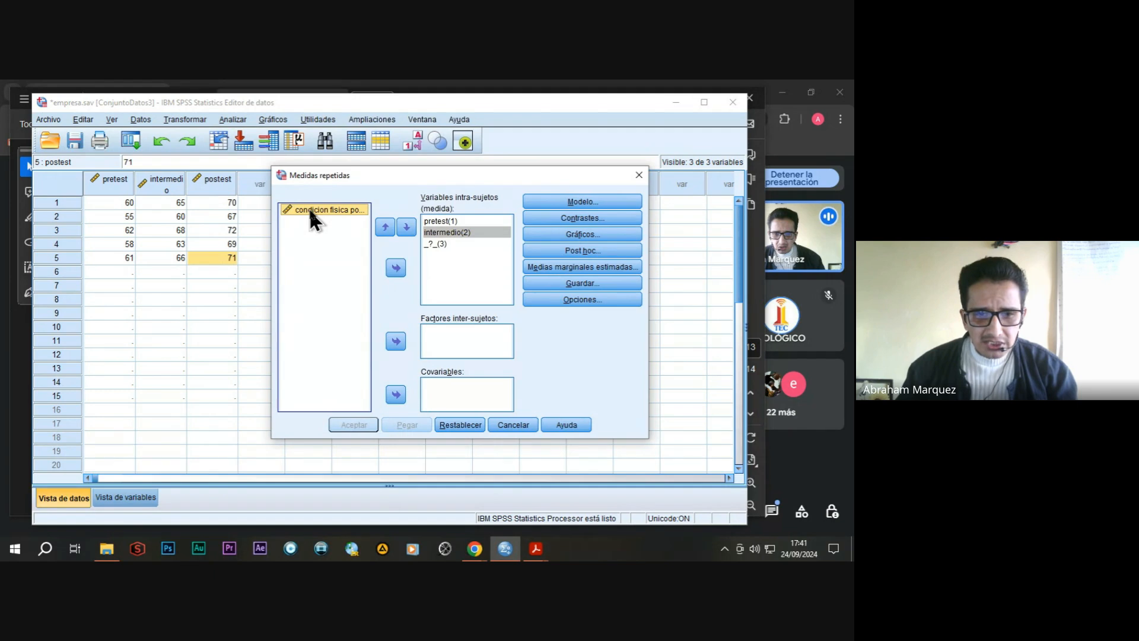
pyautogui.click(396, 268)
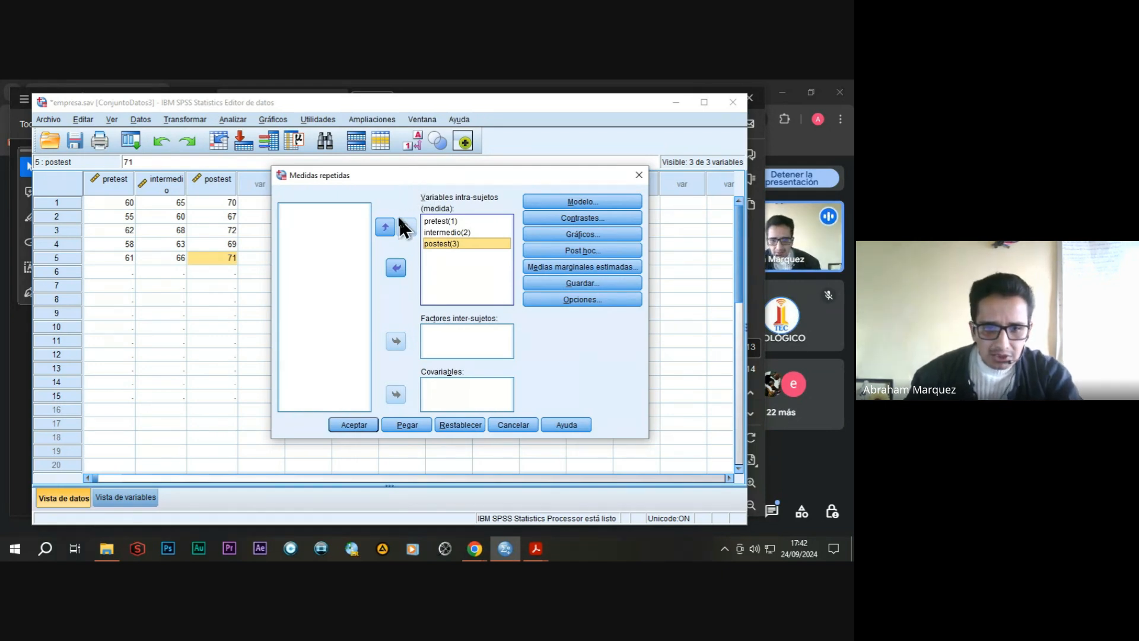
pyautogui.click(356, 425)
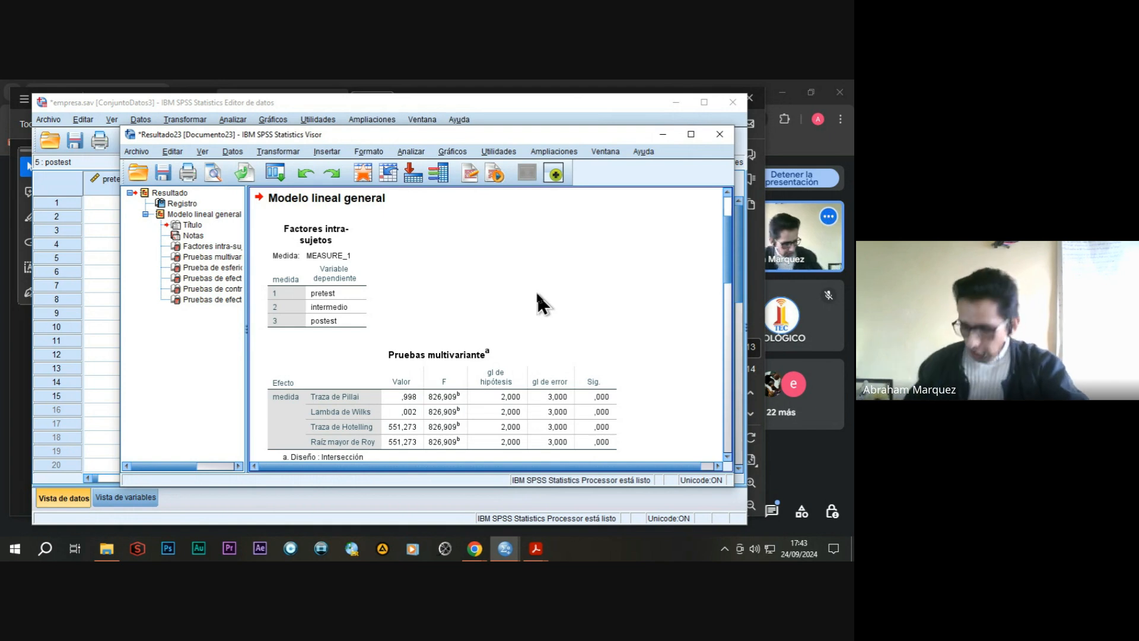
# Review the multivariate tests and Mauchly's sphericity test in the output, and close the results without saving them.
pyautogui.scroll(-3, 557, 277)
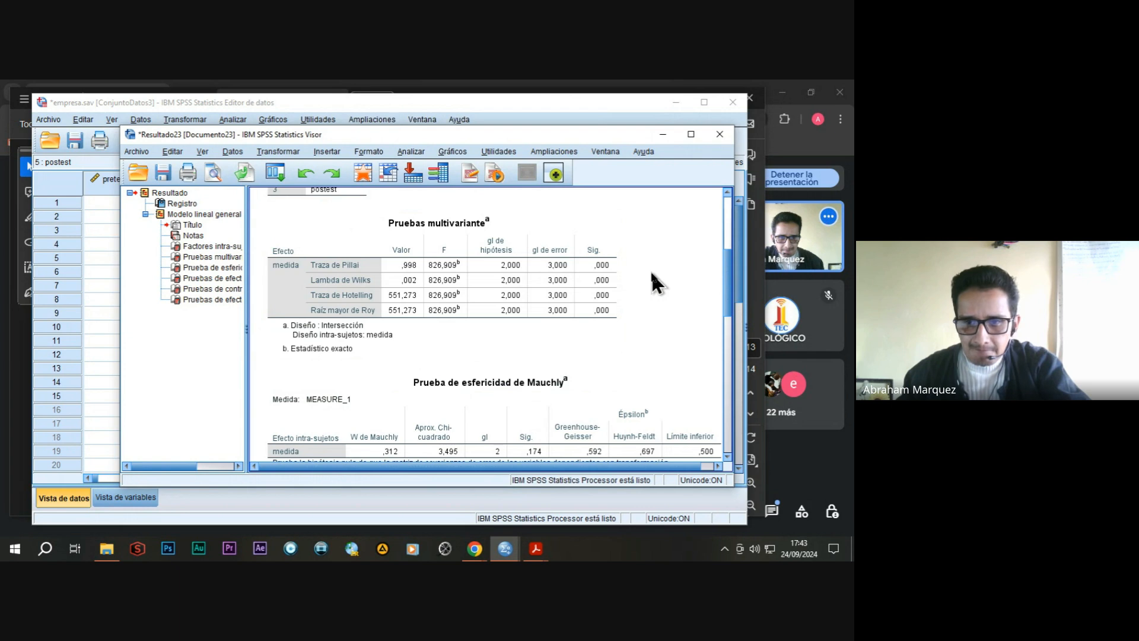
pyautogui.scroll(3, 651, 277)
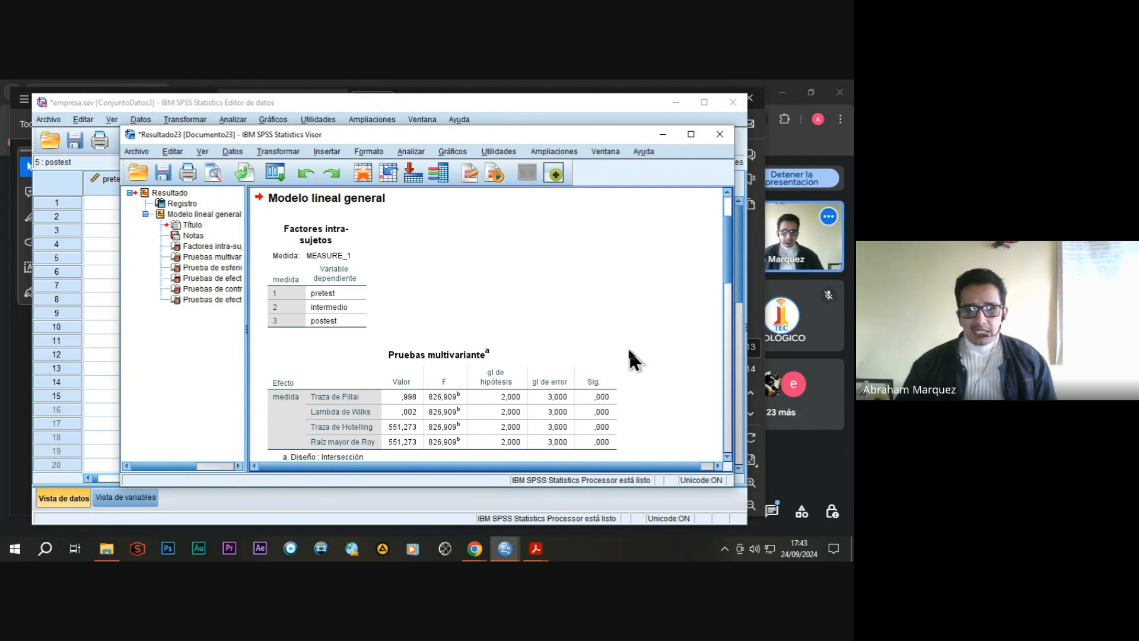
pyautogui.moveTo(593, 131); pyautogui.dragTo(573, 130)
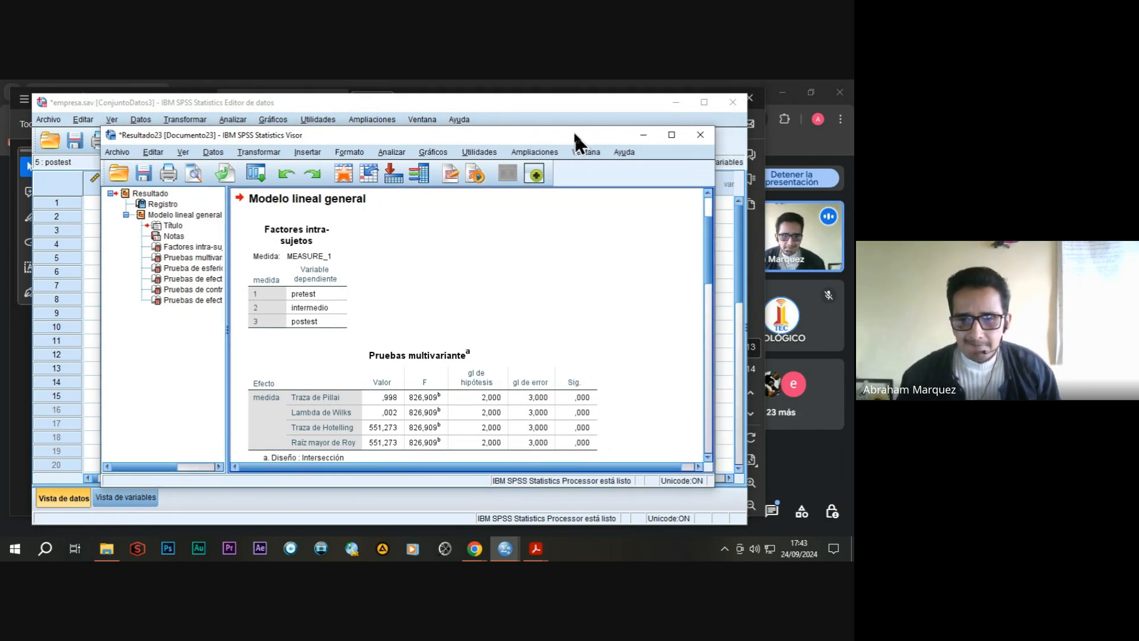
pyautogui.click(700, 135)
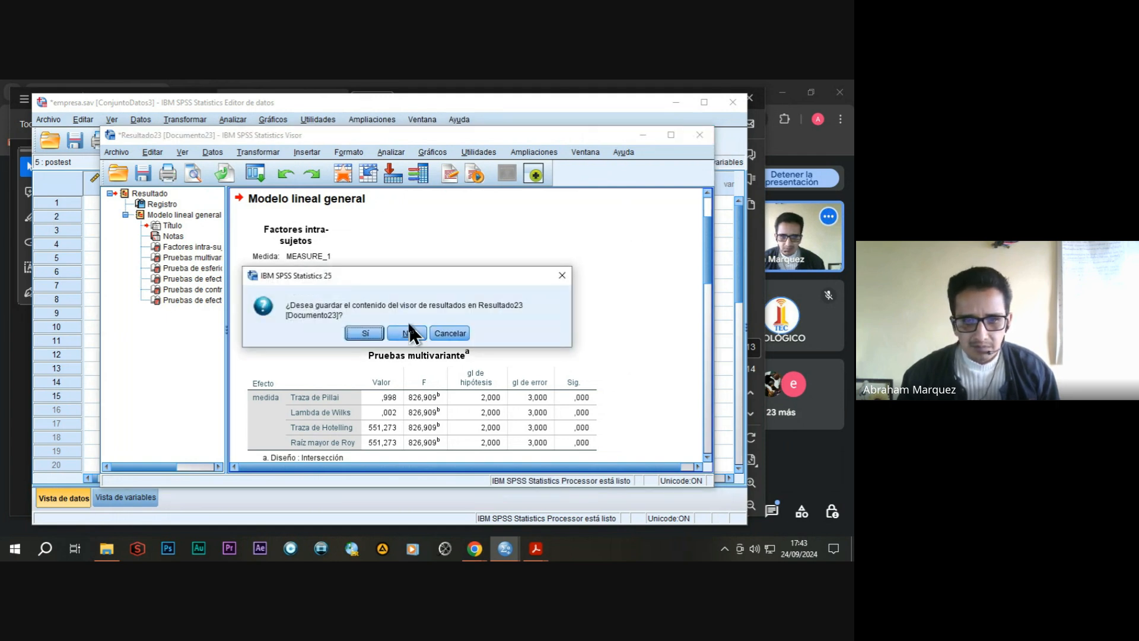
pyautogui.click(409, 334)
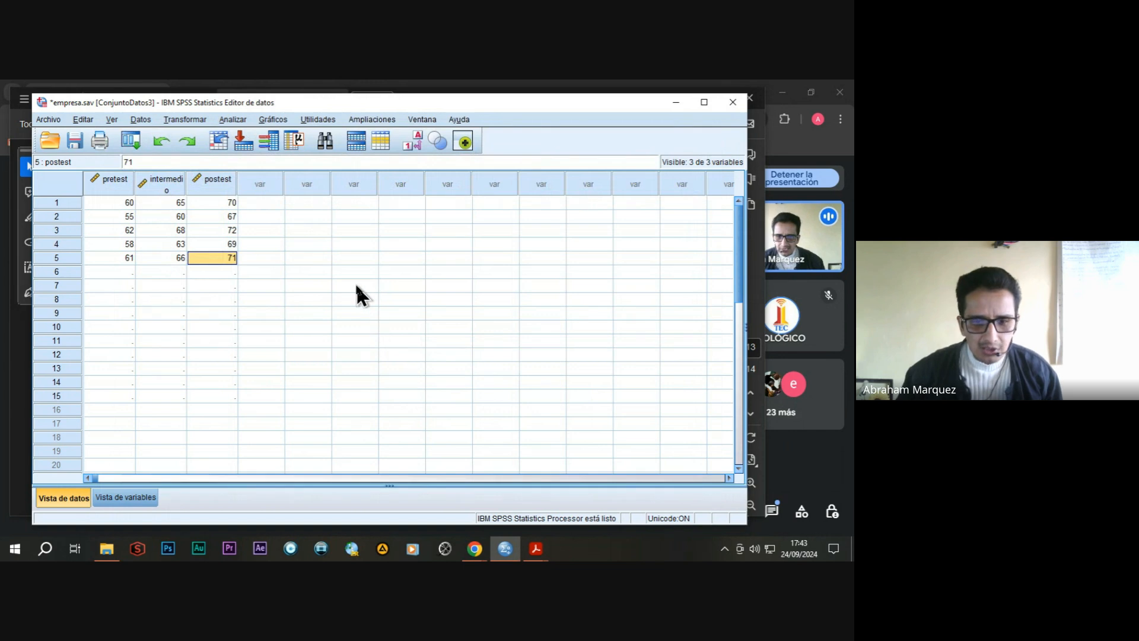
# Switch to the Practica PDF in Acrobat and check the Practica 9 page and the closing page for remaining exercises.
pyautogui.click(536, 548)
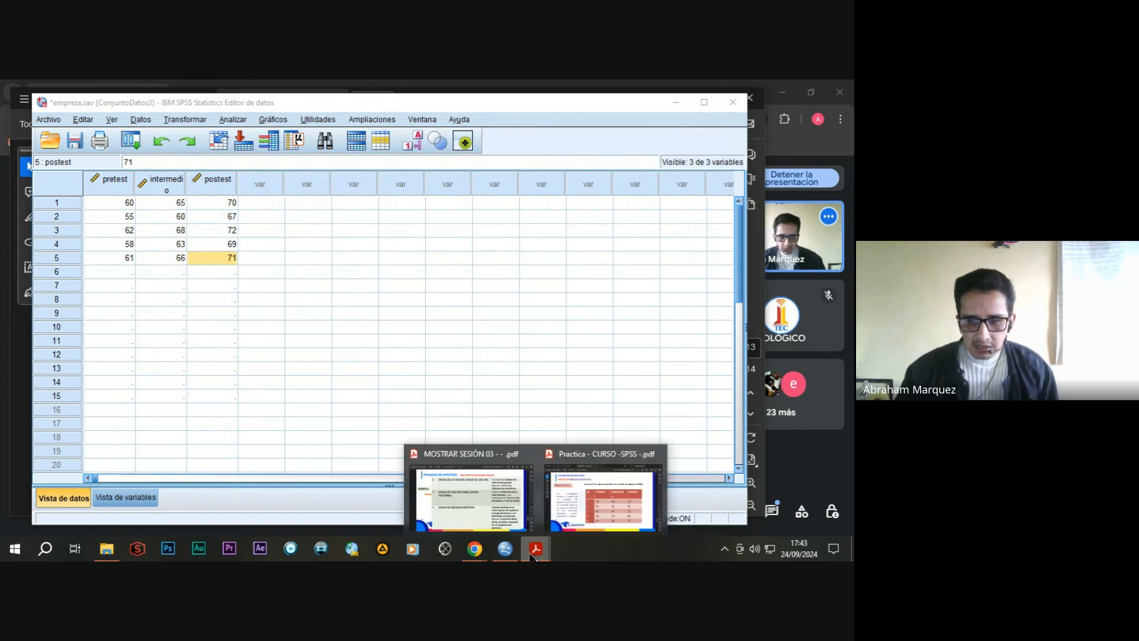
pyautogui.click(568, 486)
pyautogui.scroll(-2, 501, 355)
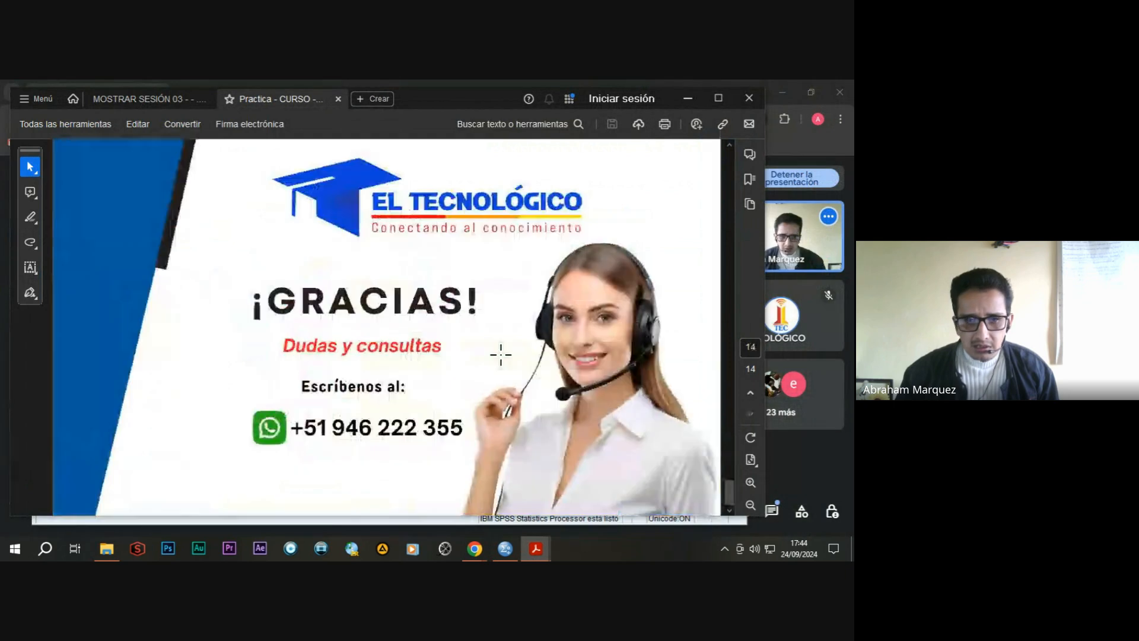
pyautogui.scroll(2, 501, 355)
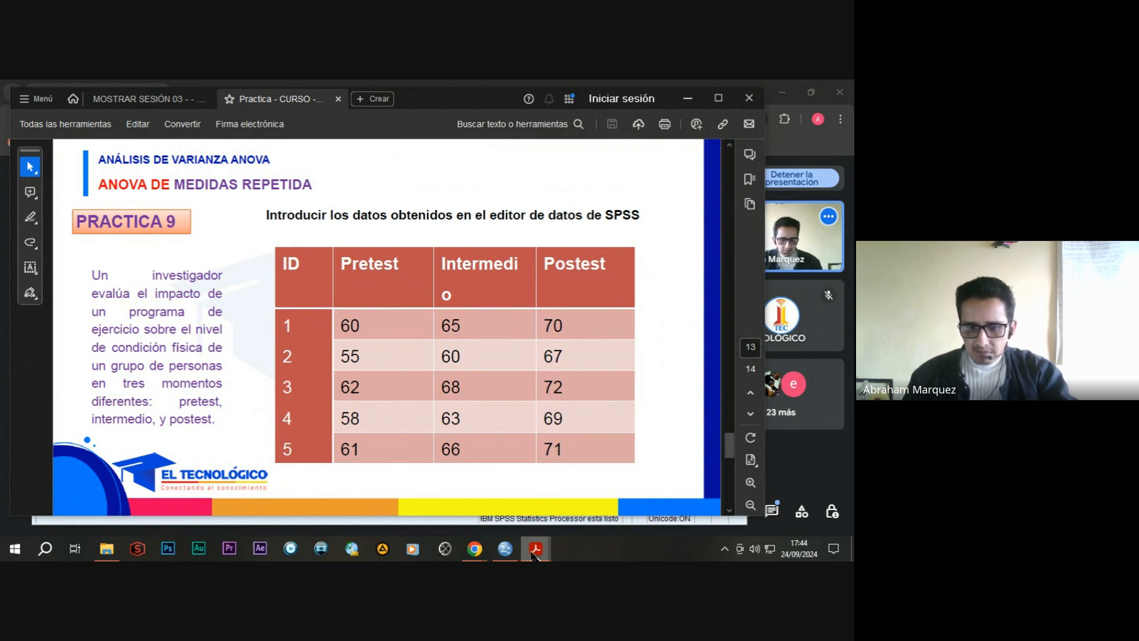
pyautogui.scroll(-2, 647, 313)
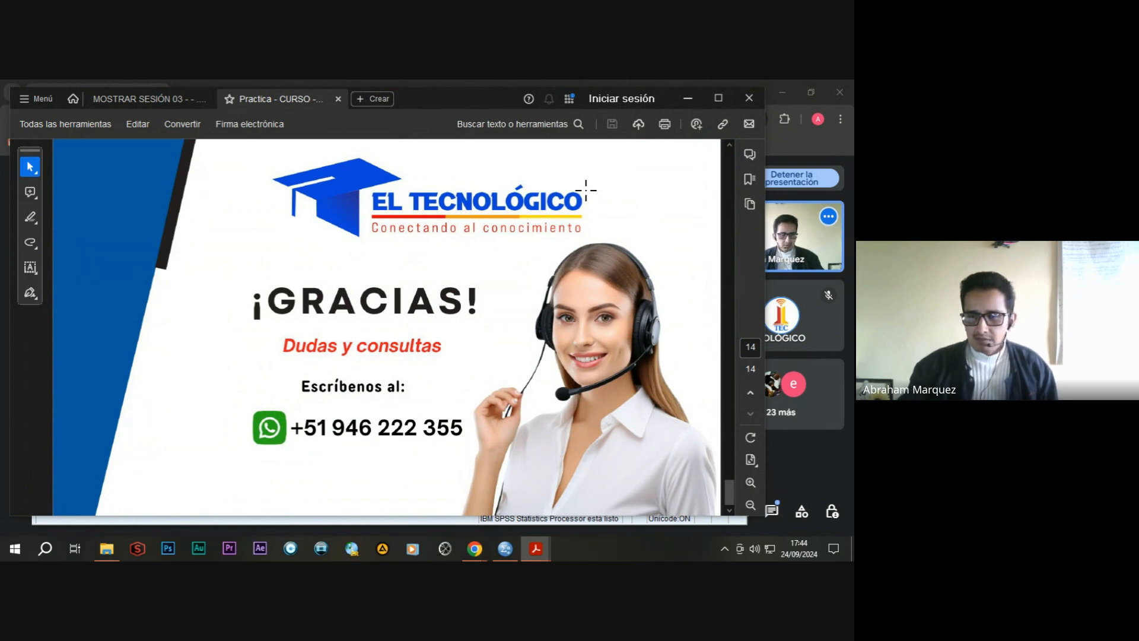
# Move the Acrobat and SPSS windows aside to uncover the participants, and bring the Google Meet window to the front.
pyautogui.moveTo(434, 101); pyautogui.dragTo(395, 105)
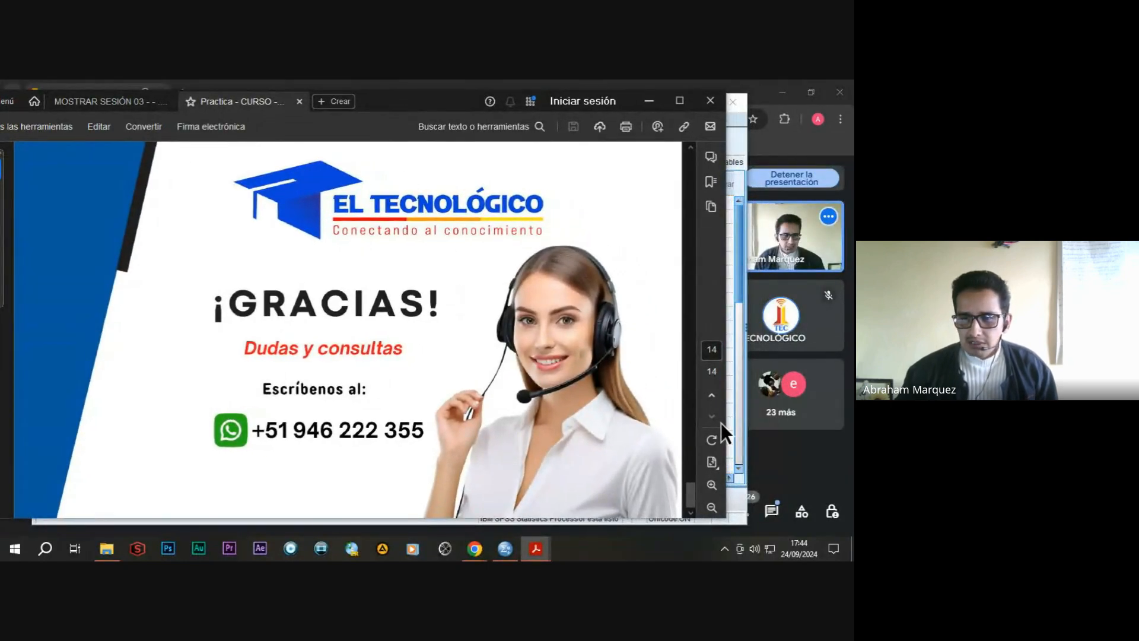
pyautogui.click(736, 422)
pyautogui.moveTo(477, 101); pyautogui.dragTo(440, 150)
pyautogui.click(400, 120)
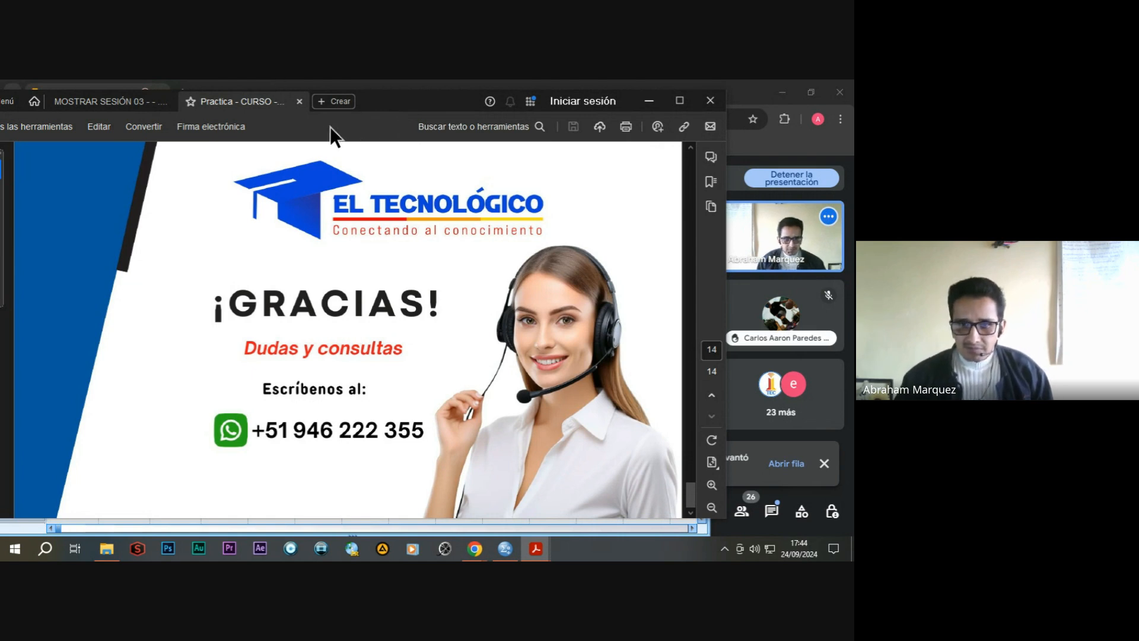
pyautogui.moveTo(420, 109); pyautogui.dragTo(364, 110)
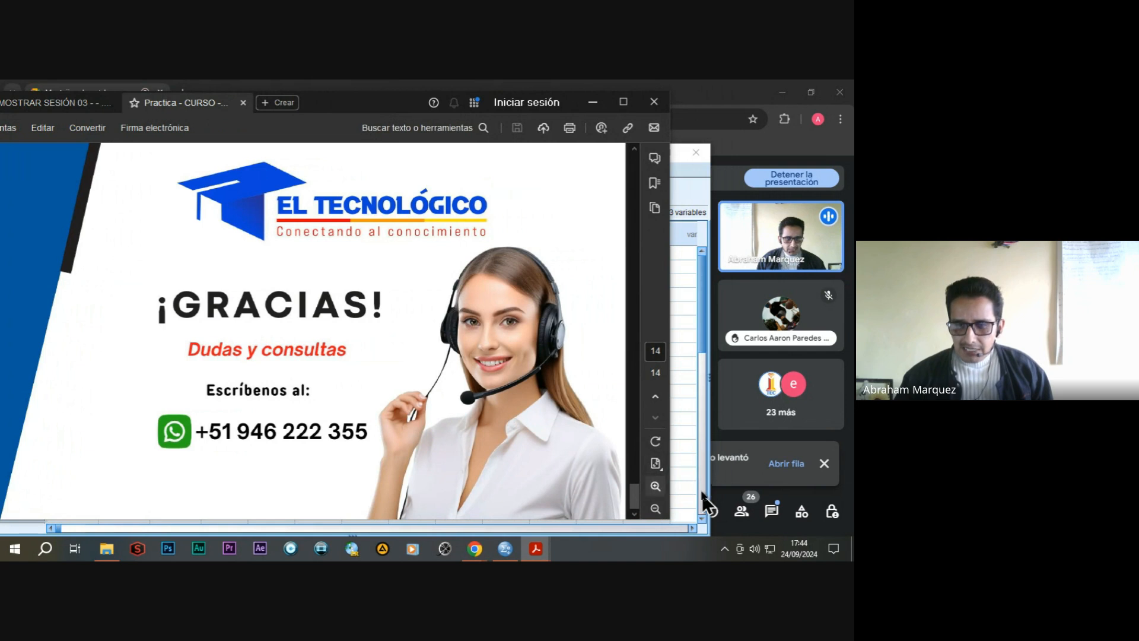
pyautogui.click(734, 491)
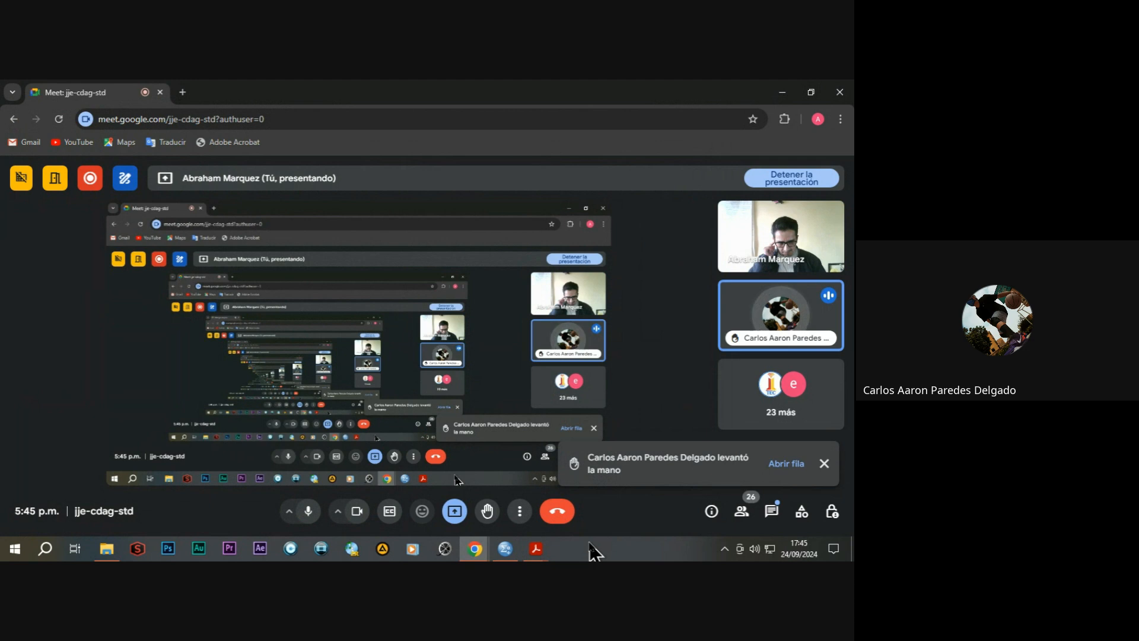
# Switch to the MOSTRAR SESIÓN 03 PDF in Acrobat to show its page on the ANOVA types.
pyautogui.moveTo(534, 557)
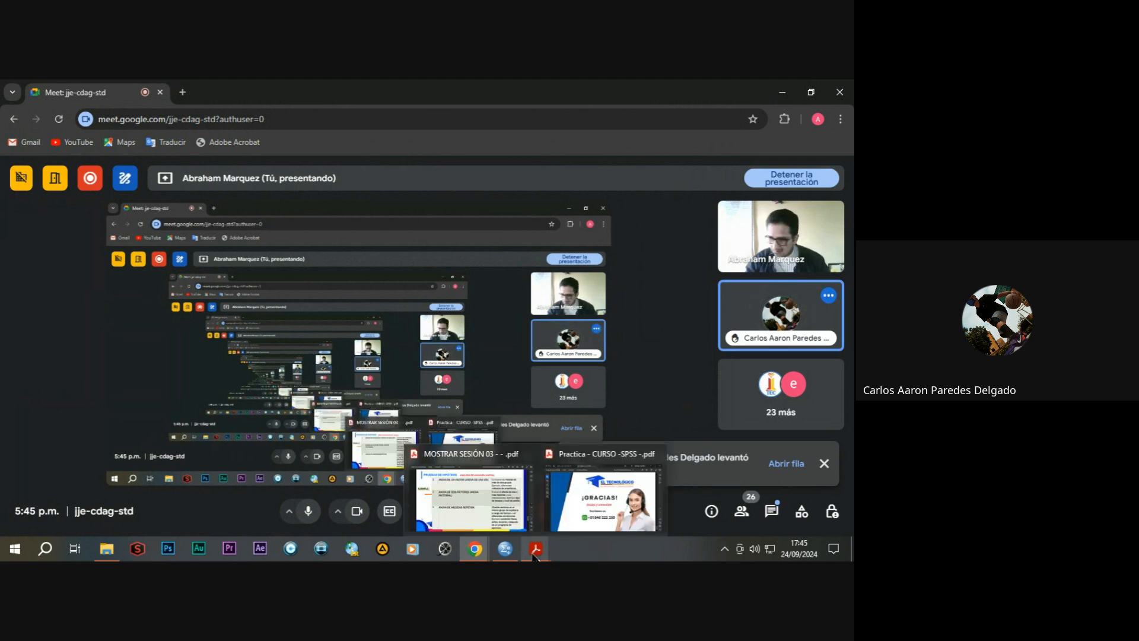
pyautogui.click(481, 489)
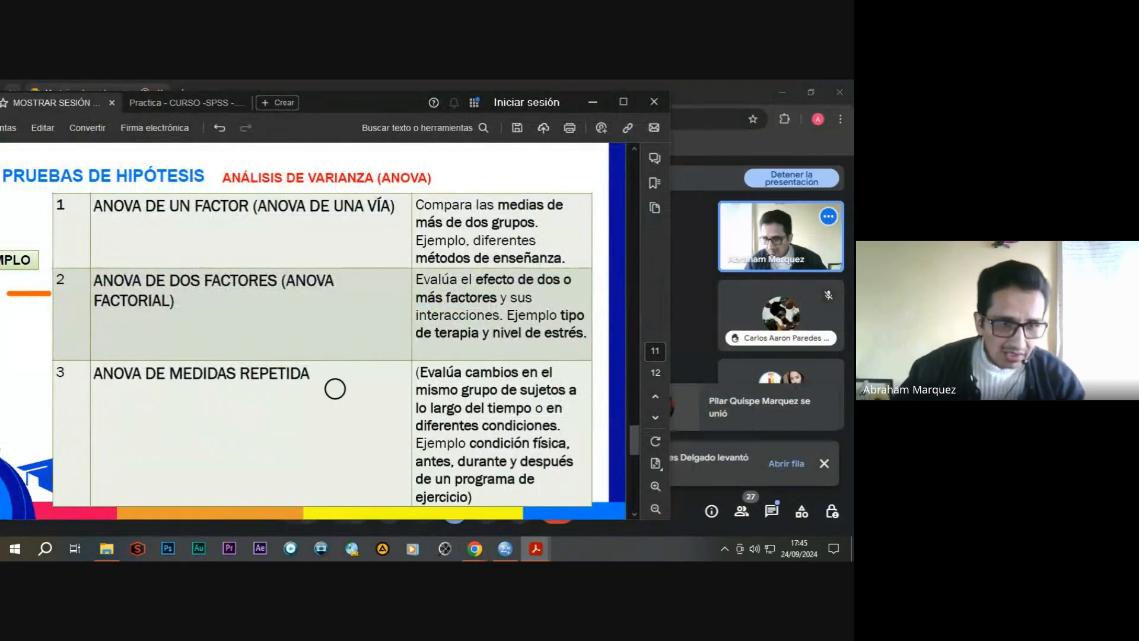